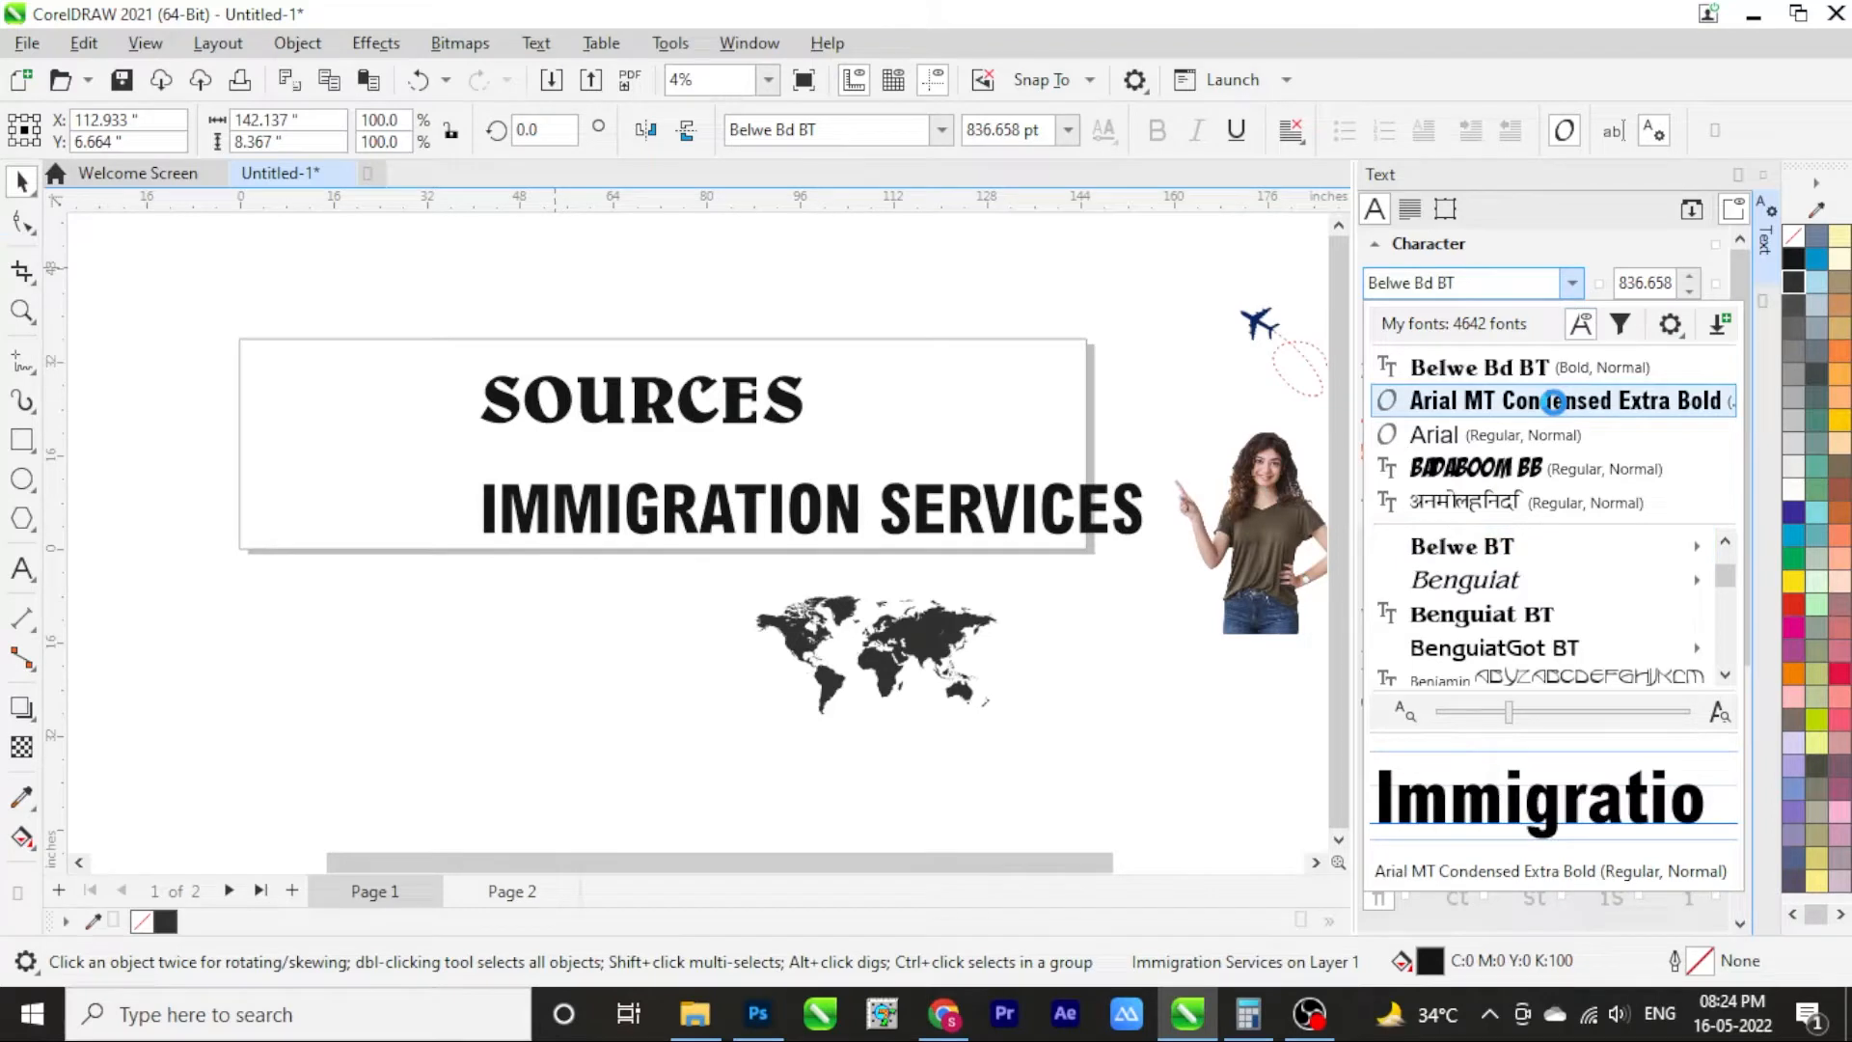
Set IMMIGRATION SERVICES in Arial MT Condensed Extra Bold, then shrink it and place it directly under SOURCES, left edges aligned
click(1553, 401)
drag(1152, 552, 1026, 525)
scroll(686, 453, up, 4)
drag(719, 577, 723, 467)
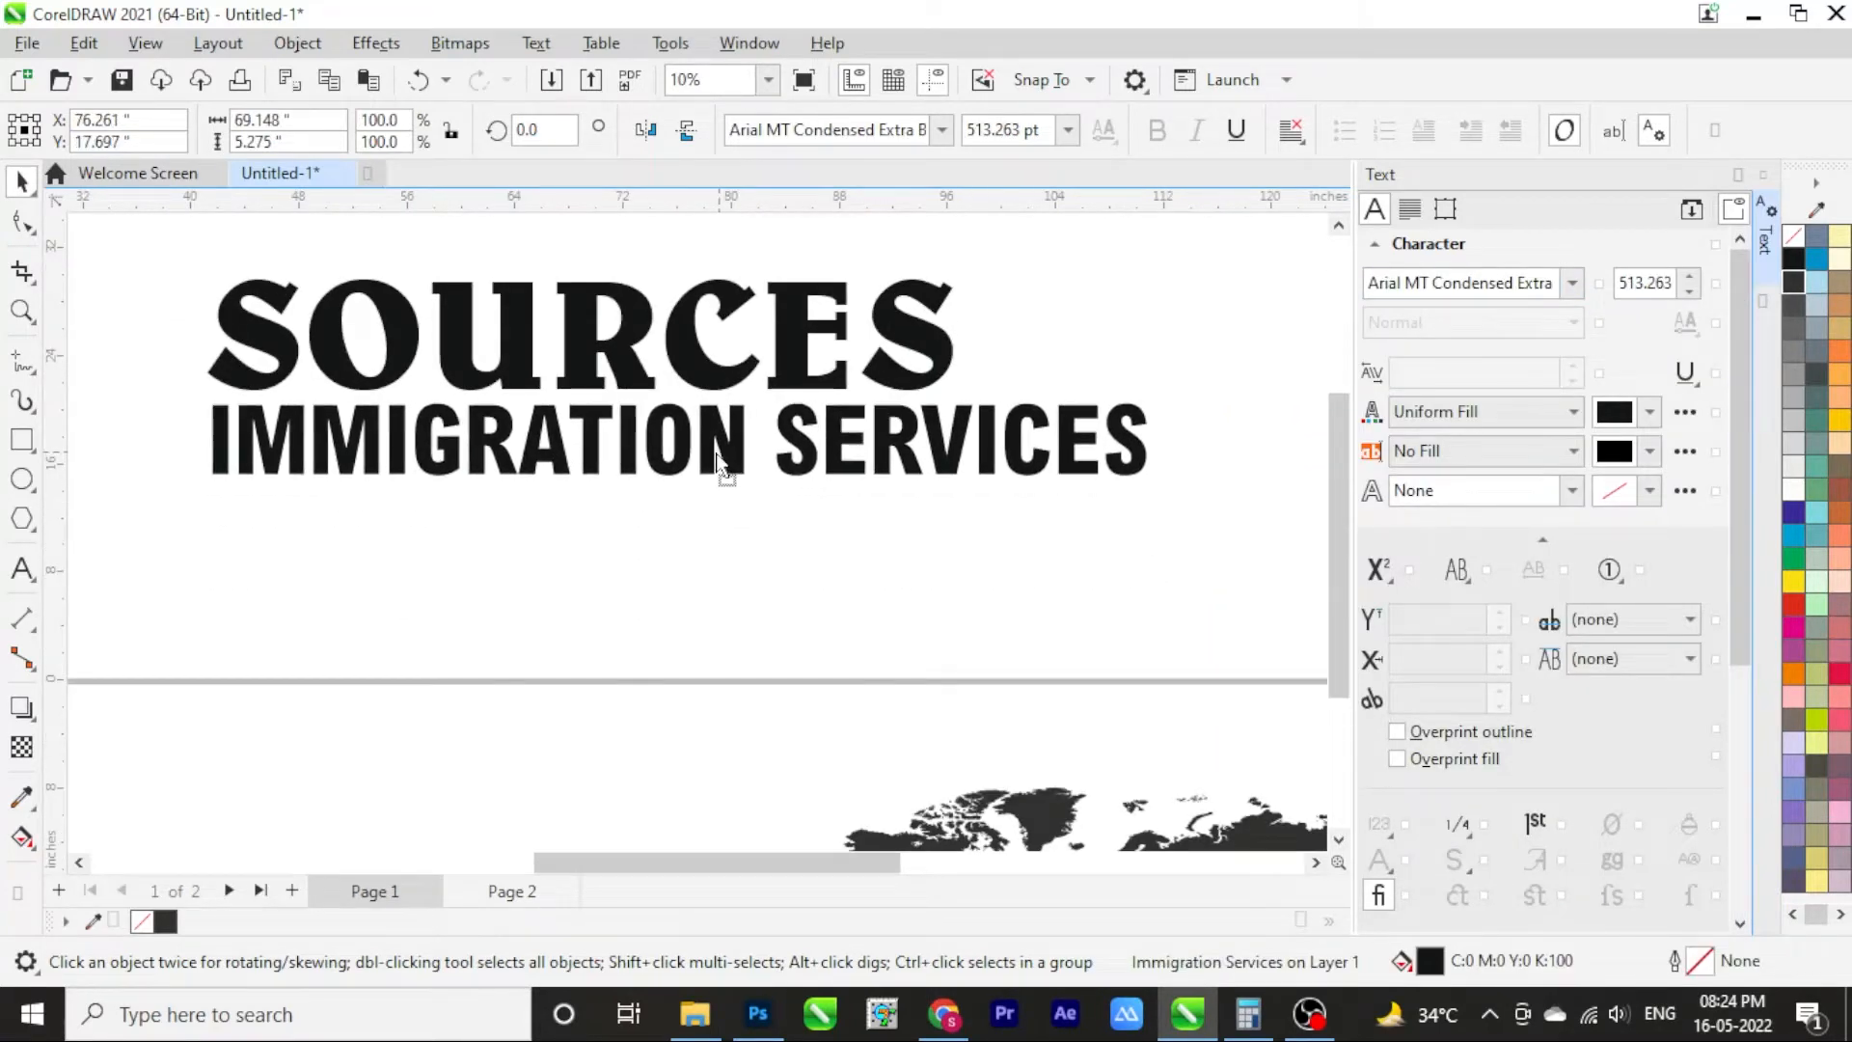
drag(1158, 487, 1088, 473)
Match the width of IMMIGRATION SERVICES to SOURCES by setting it to 55.167 inches
click(927, 353)
click(326, 122)
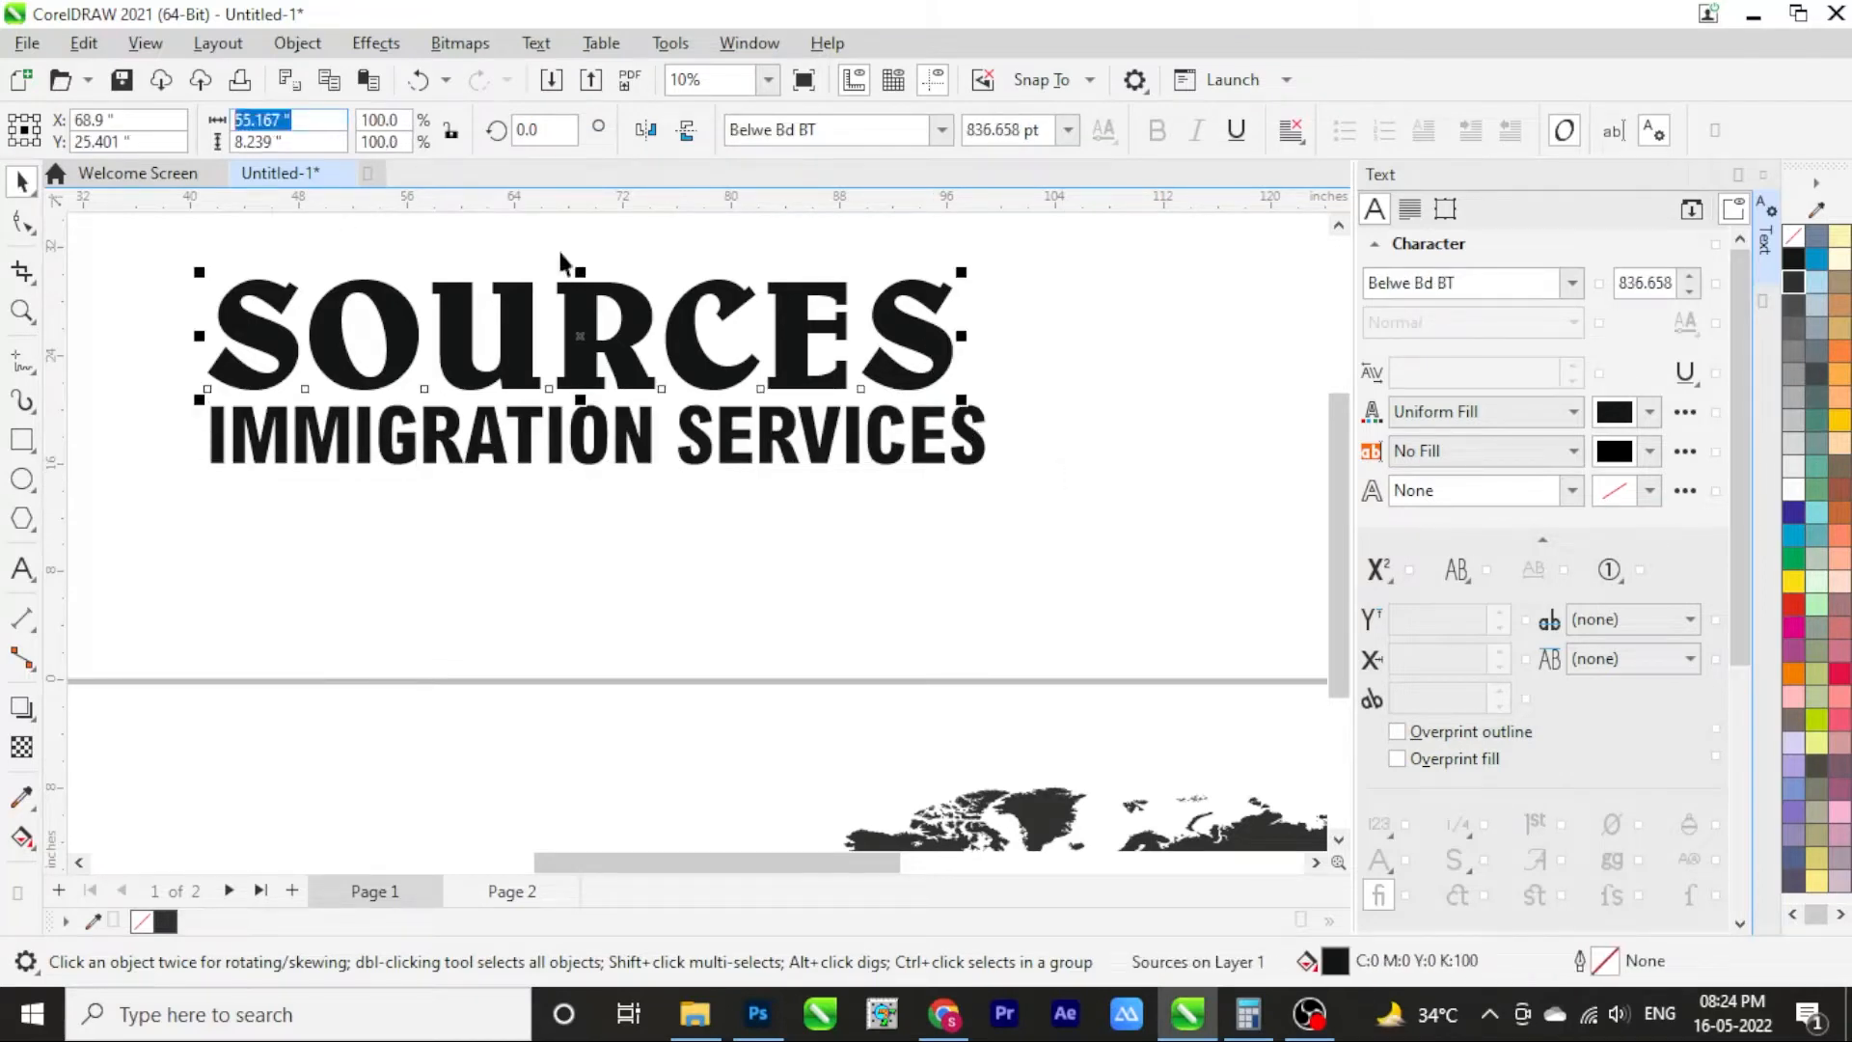
click(598, 448)
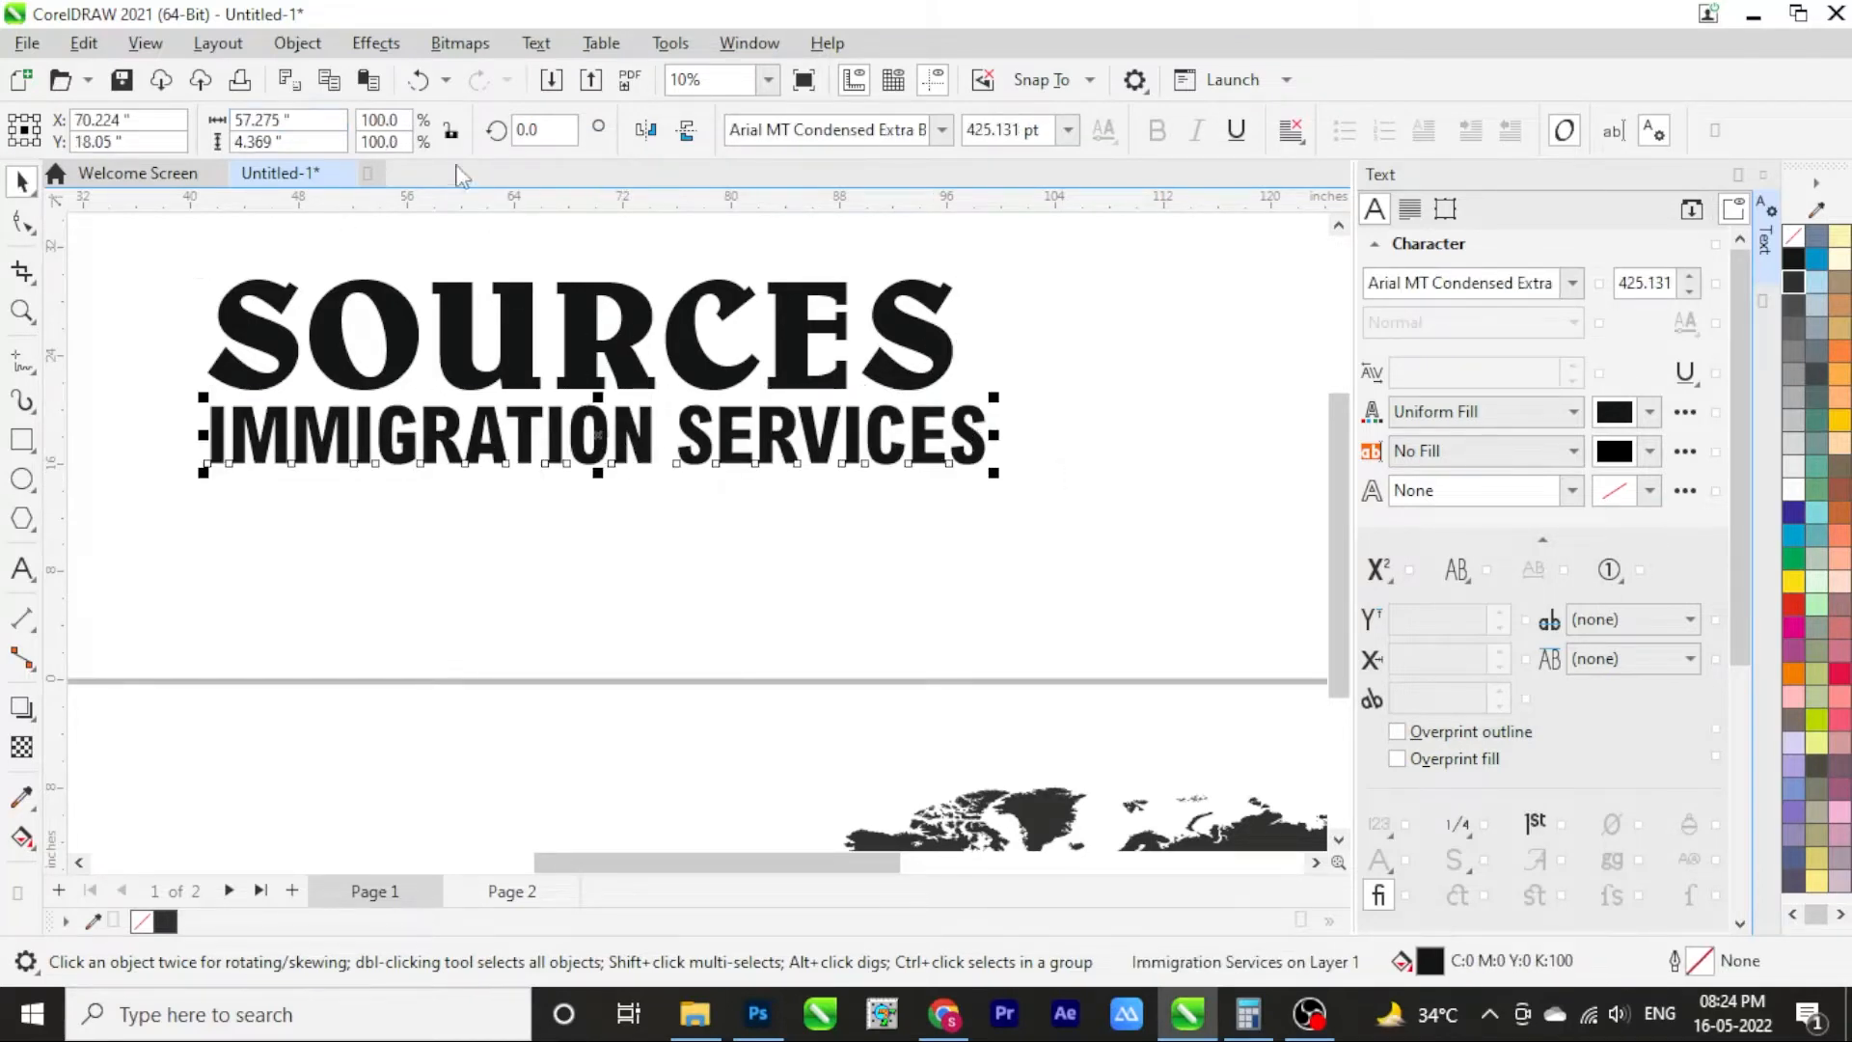
click(316, 120)
key(Return)
Enlarge both text lines together to about 70 by 17.2 inches and place them near the middle of the banner page
shift+click(588, 338)
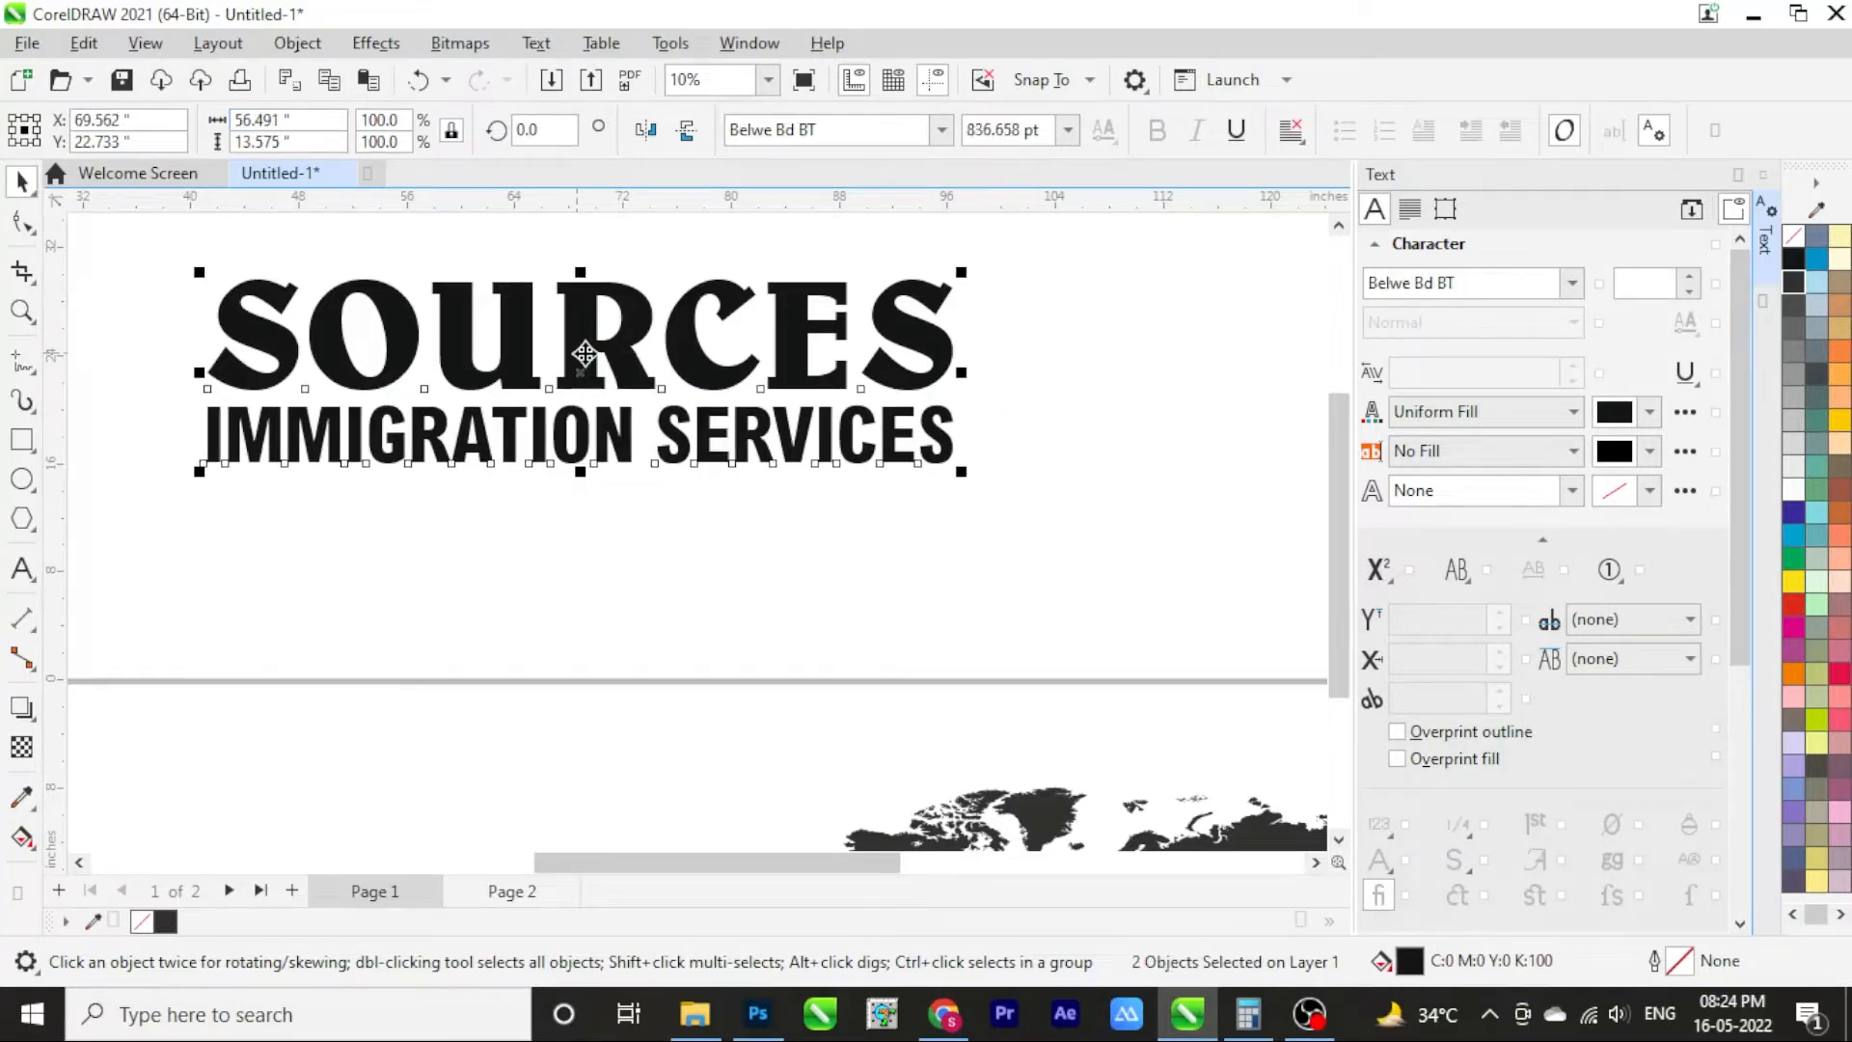
scroll(595, 347, down, 1)
drag(783, 424, 884, 453)
drag(707, 370, 668, 355)
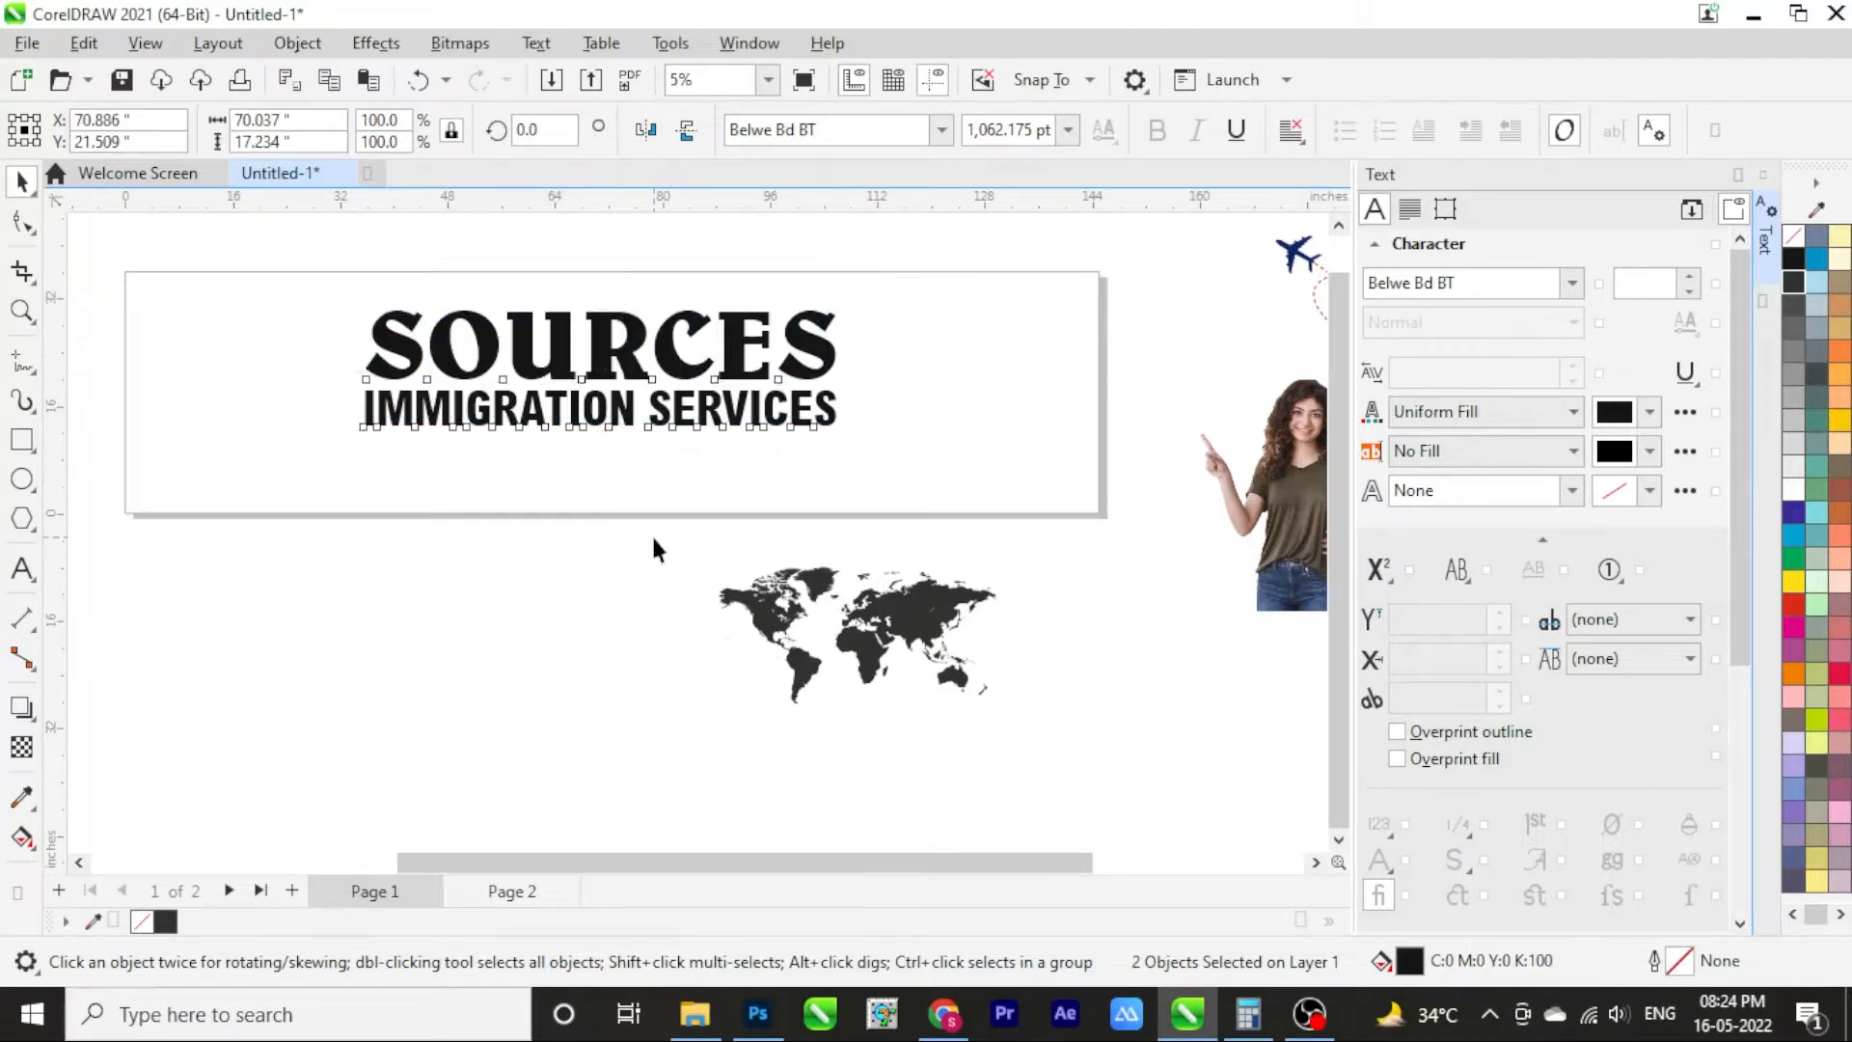
Draw a circle about 25.8 inches in diameter in the empty area left of the page
click(653, 538)
scroll(1138, 394, down, 1)
scroll(463, 463, up, 1)
click(22, 479)
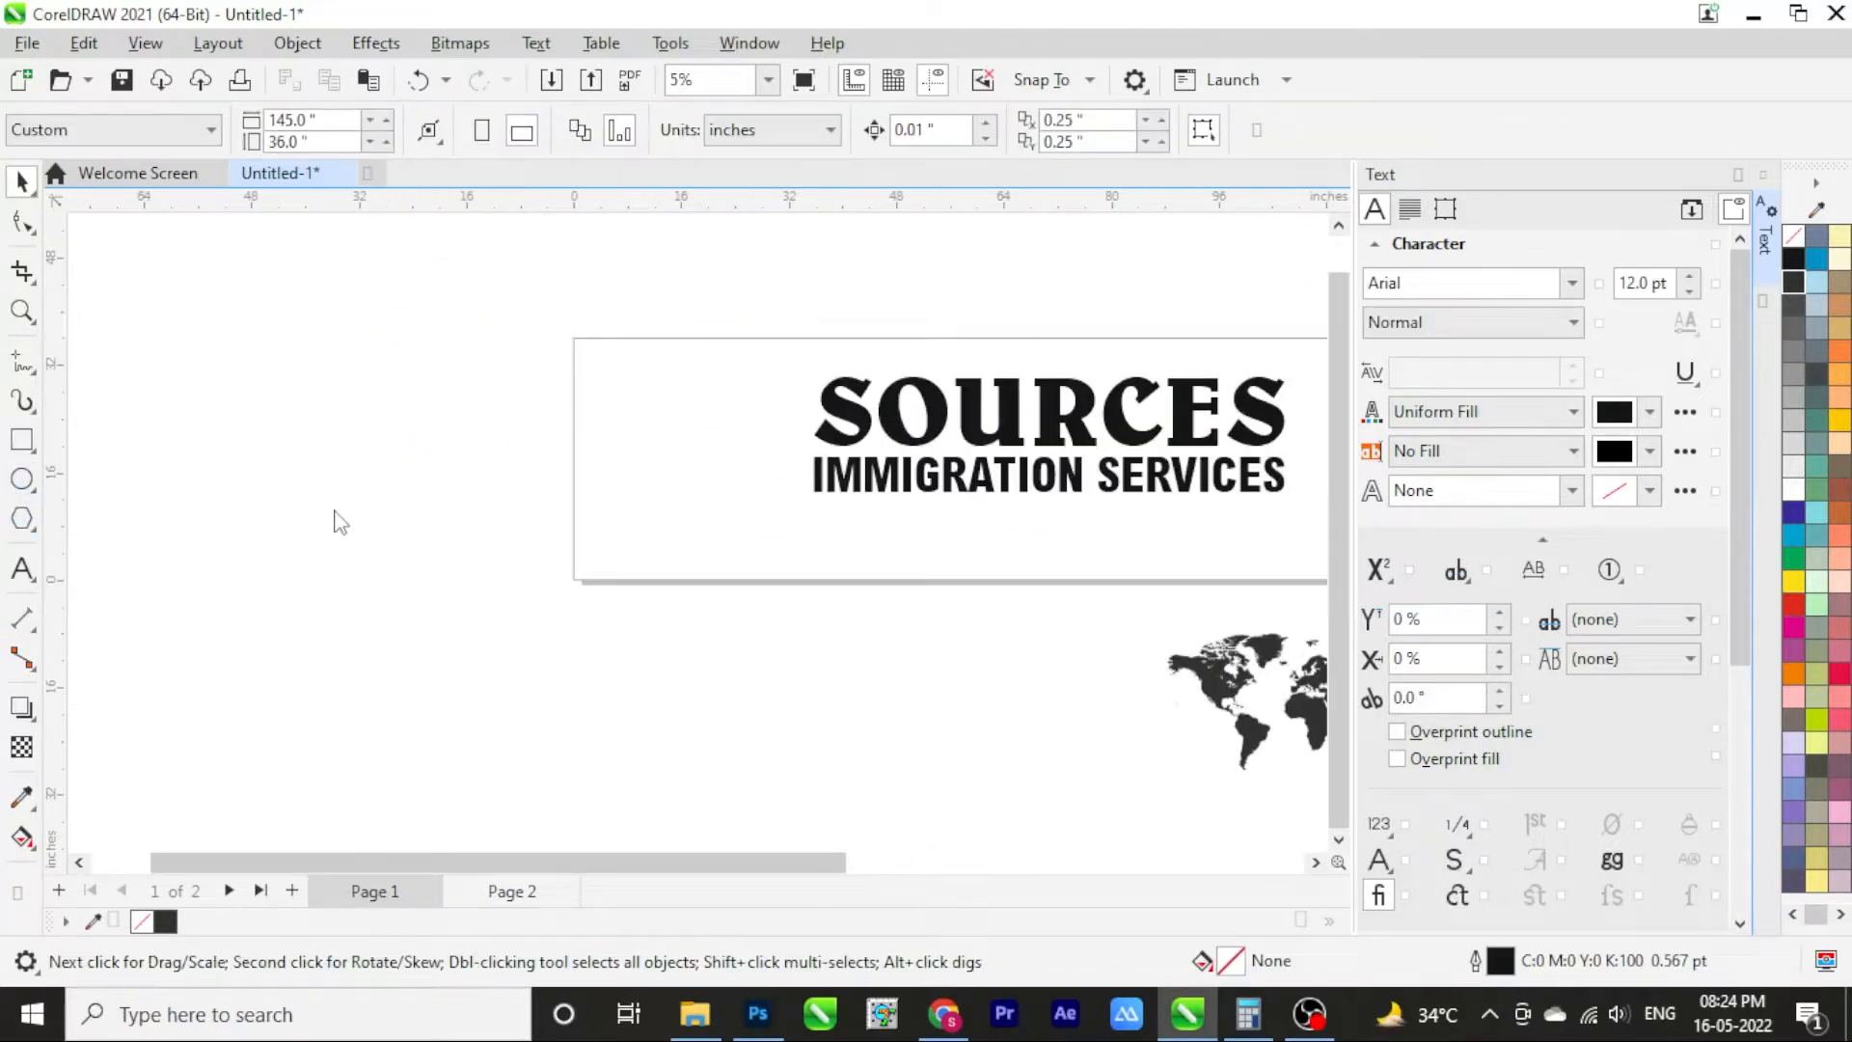
drag(353, 432, 443, 513)
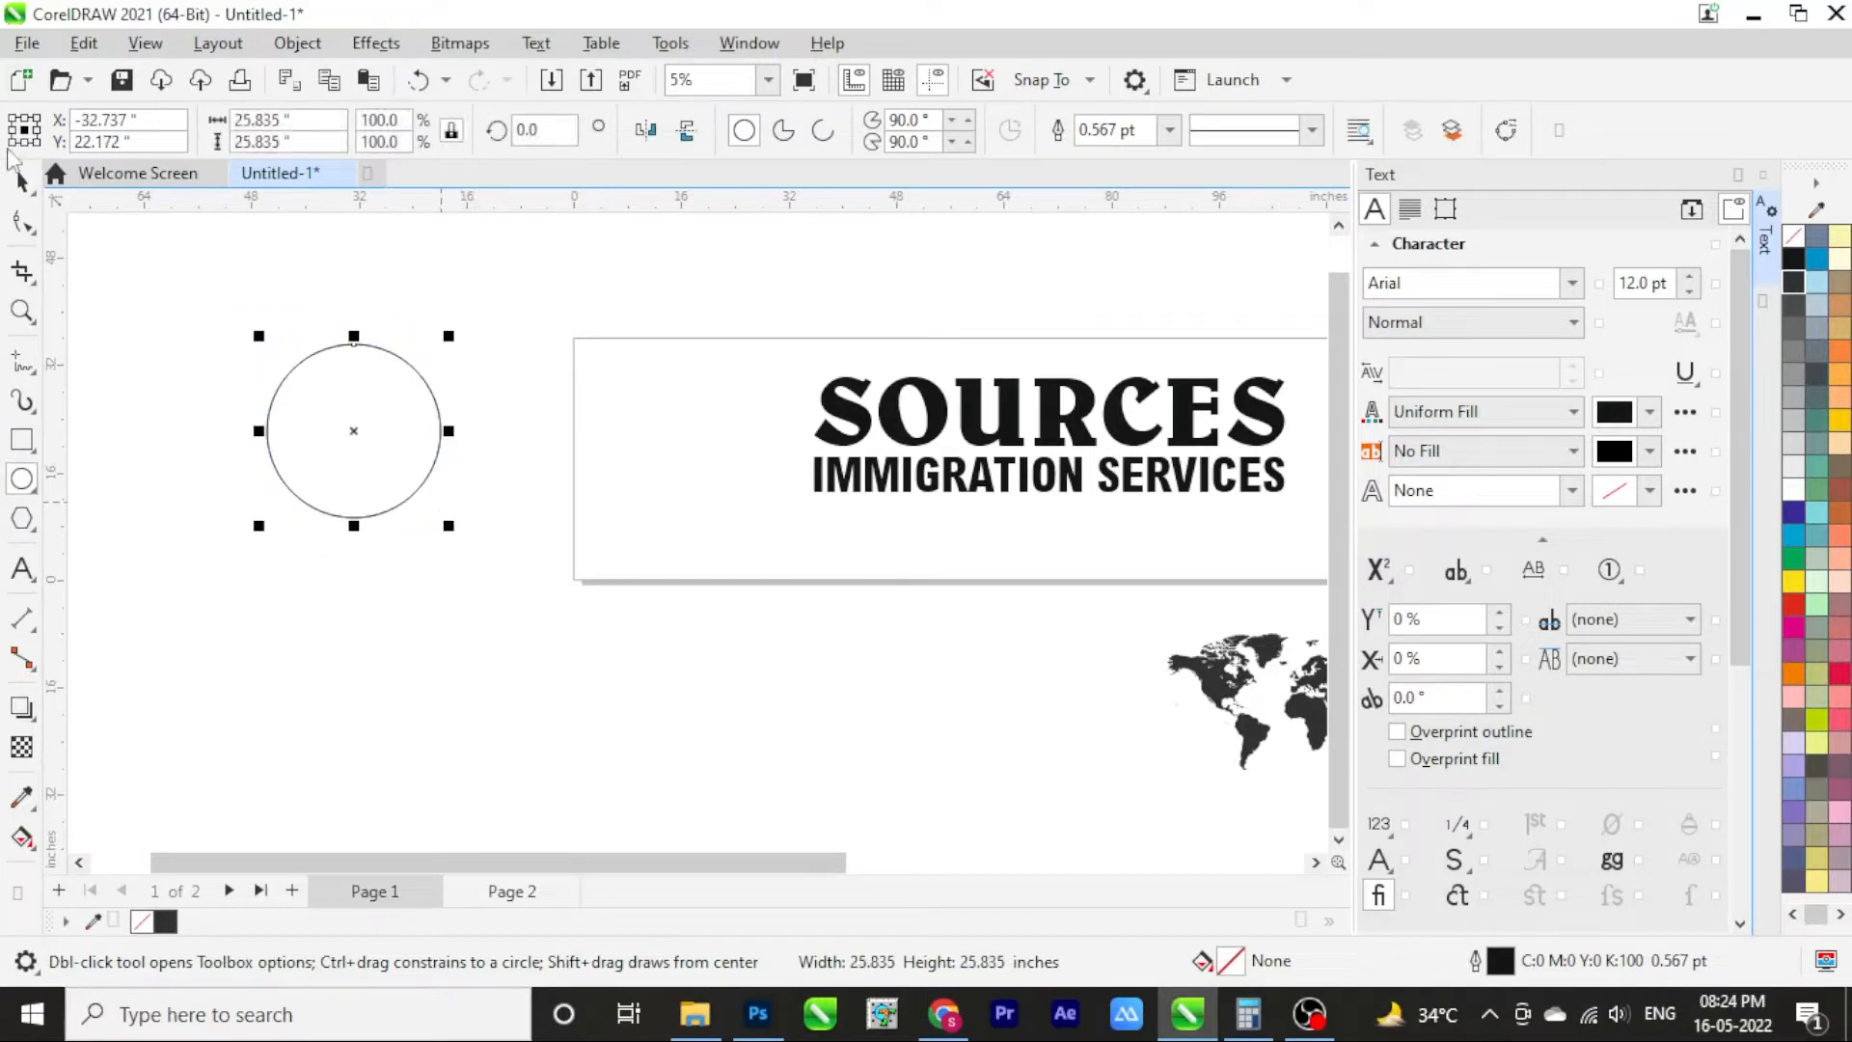
key(space)
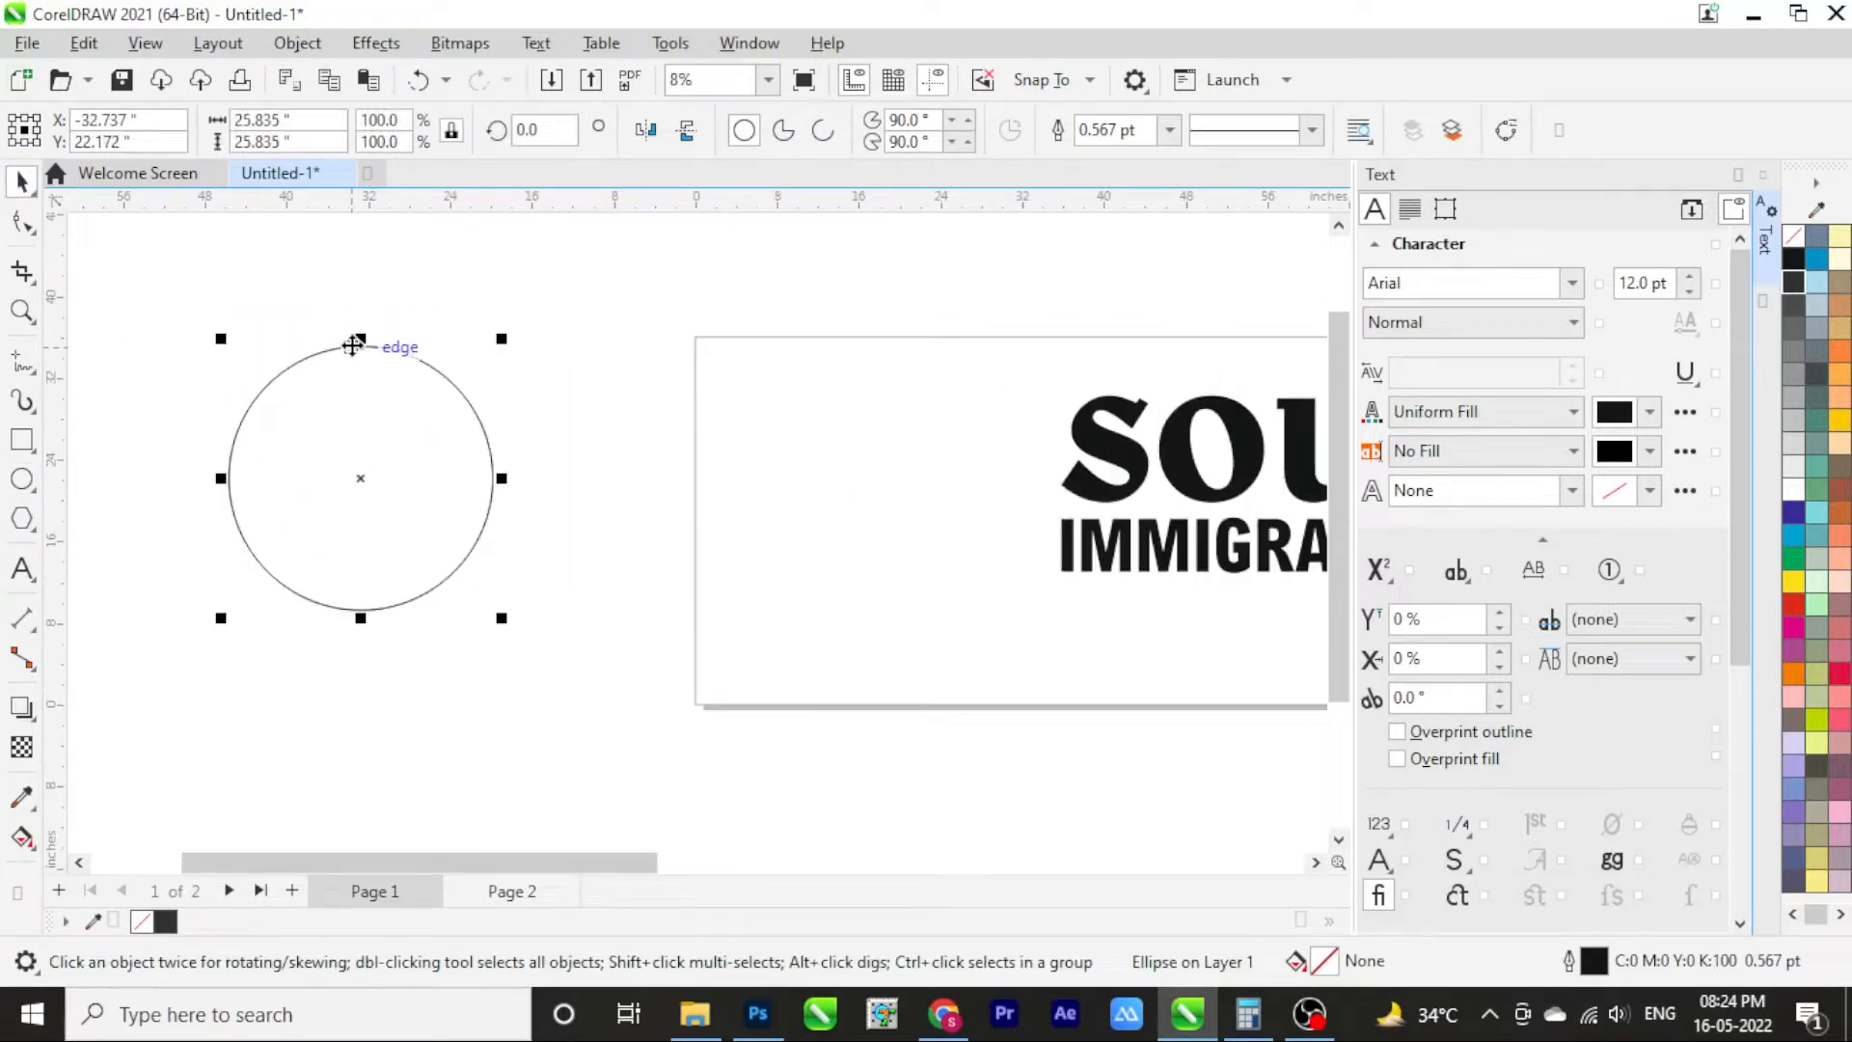
Duplicate the circle with the copy offset about 2.7 inches right and 1.1 inches down, nudging it left into place
scroll(344, 347, up, 1)
click(30, 232)
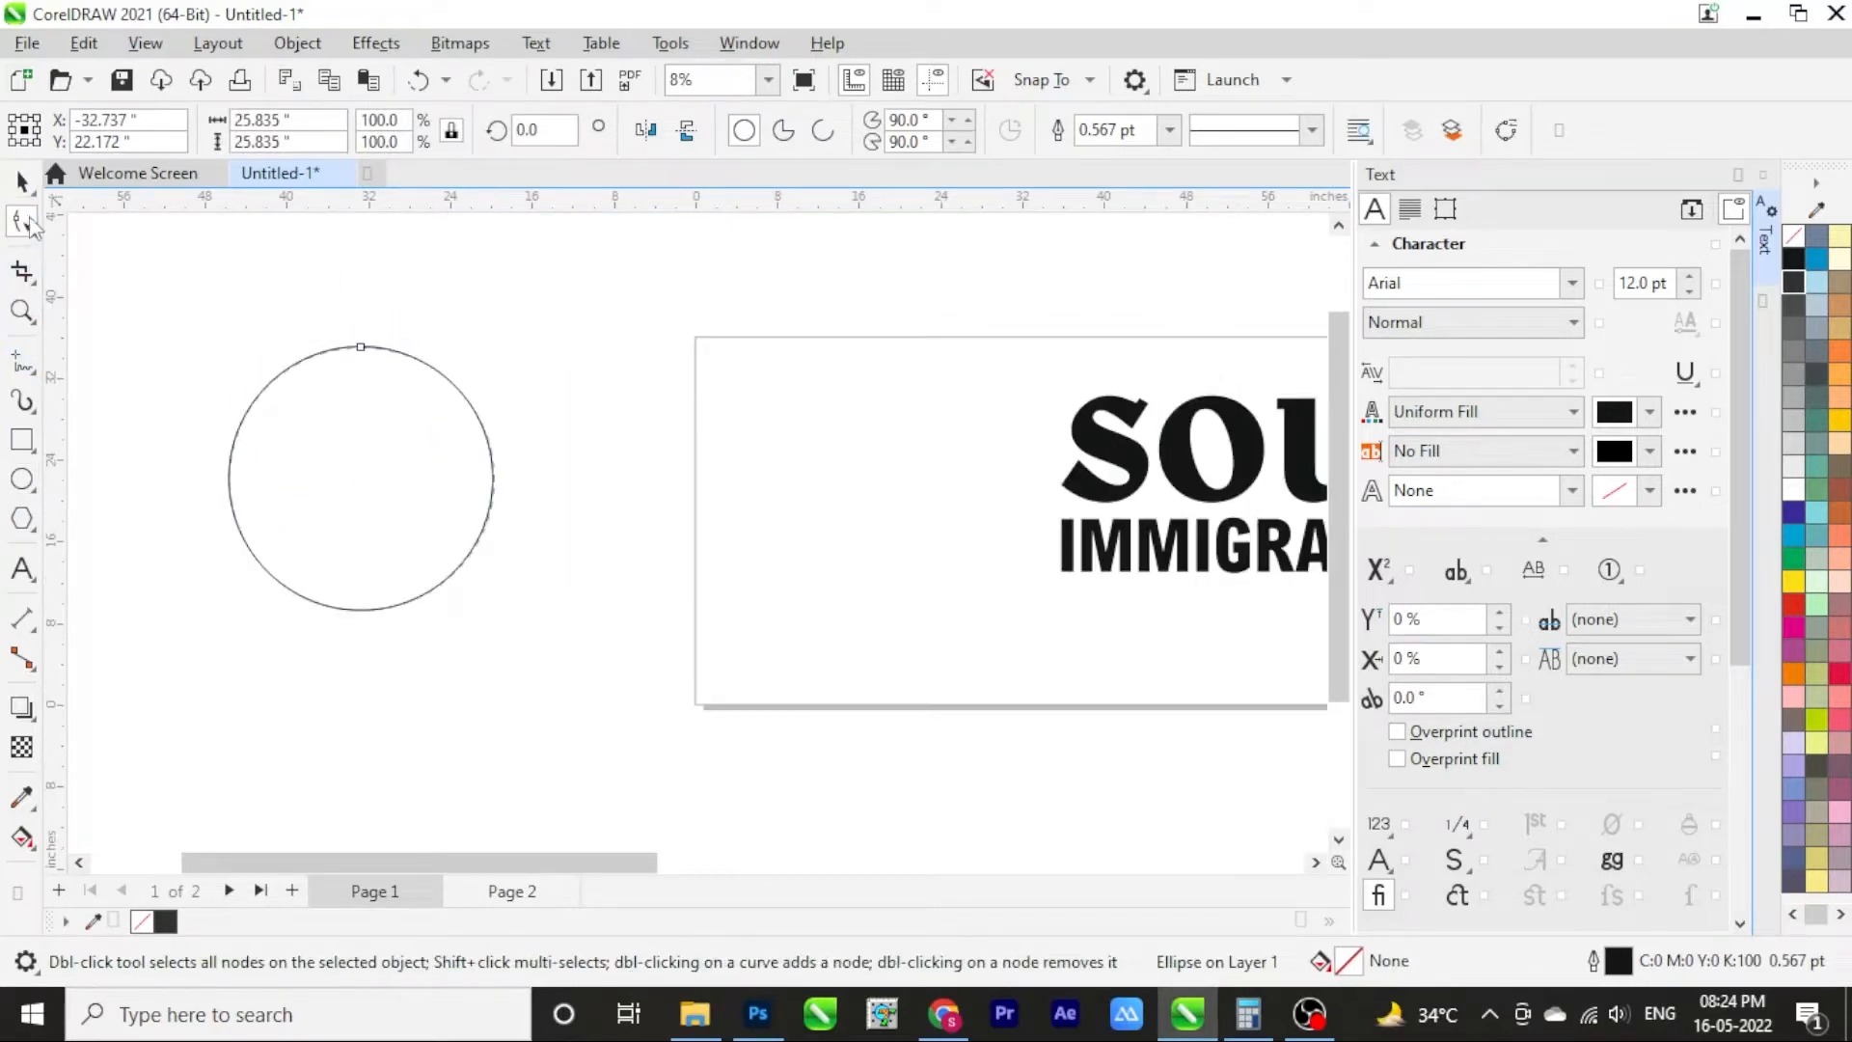
click(41, 195)
mouse_move(361, 479)
mouse_down()
mouse_move(492, 575)
mouse_move(392, 489)
mouse_up()
right_click(492, 575)
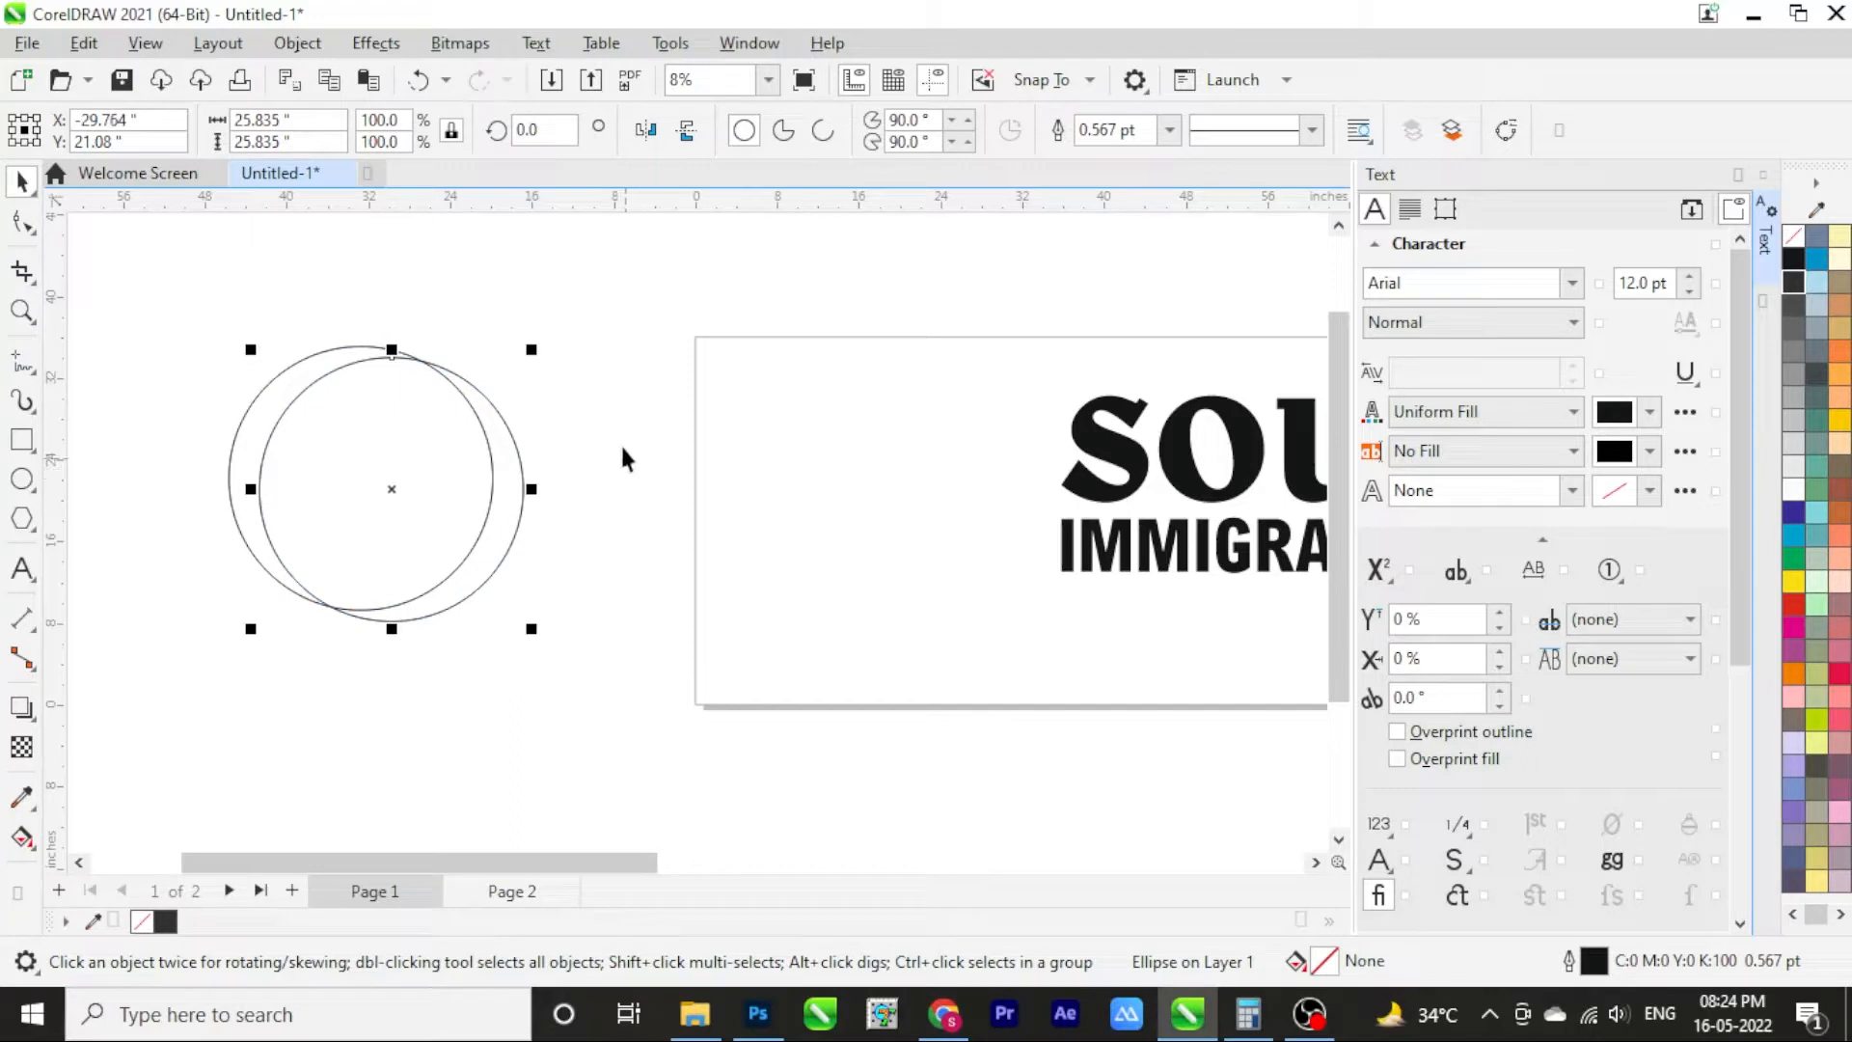
key(Left)
key(Left)
key(Left)
key(Left)
key(Left)
key(Left)
key(Left)
key(Left)
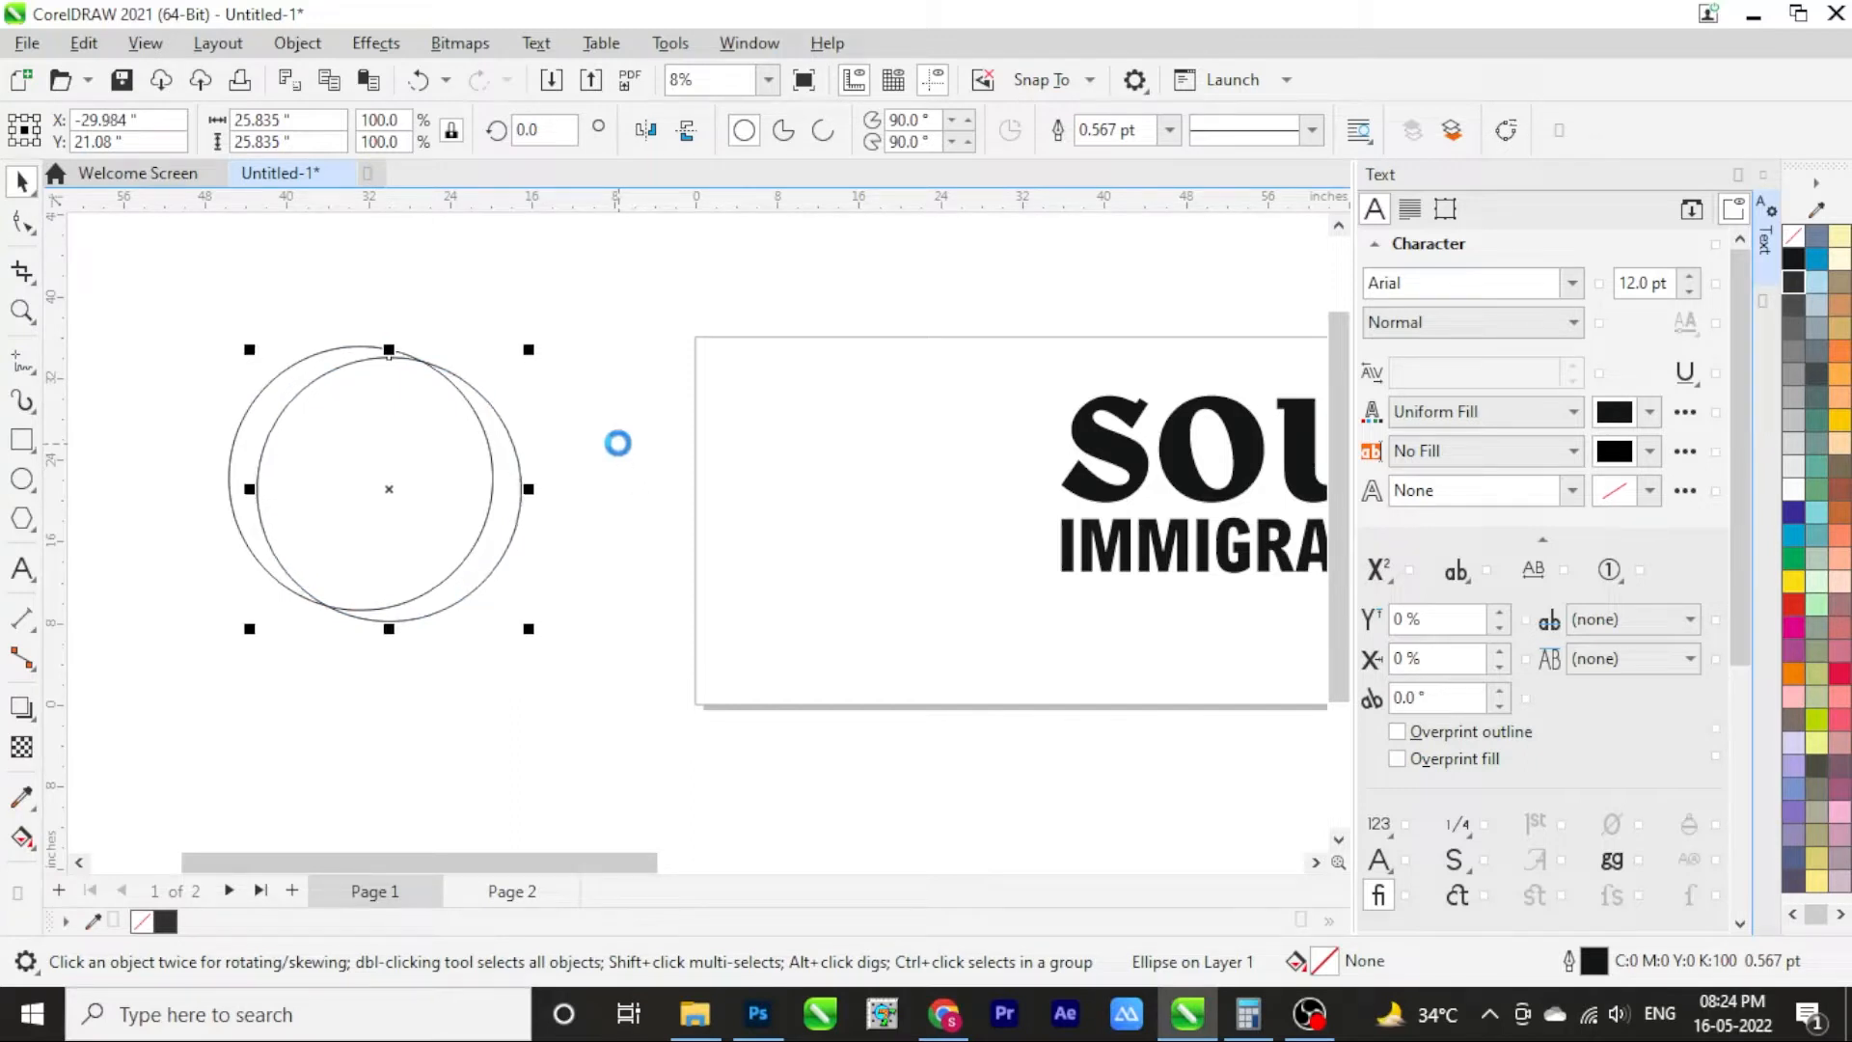
key(Left)
key(Left)
key(Left)
key(Left)
key(Left)
key(Left)
Combine the two overlapping circles into one curve and fill it with blue
scroll(314, 453, up, 2)
shift+click(277, 312)
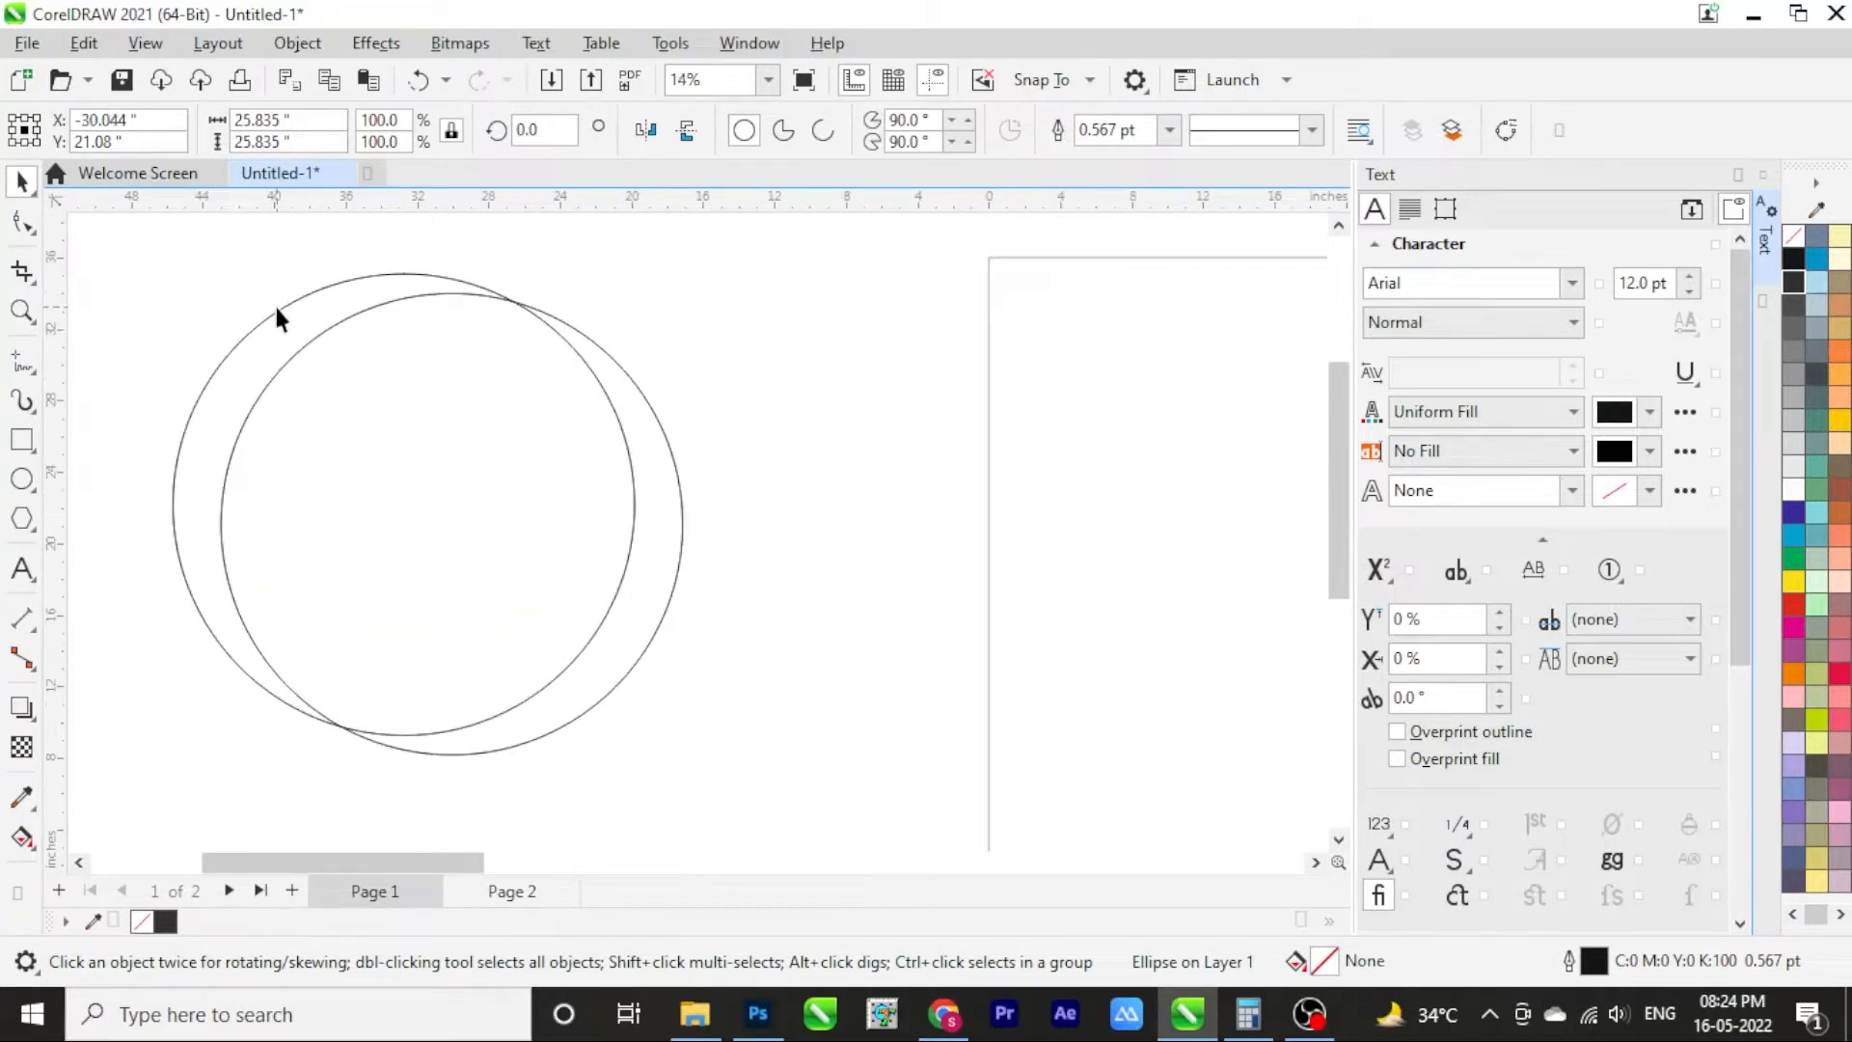
right_click(287, 318)
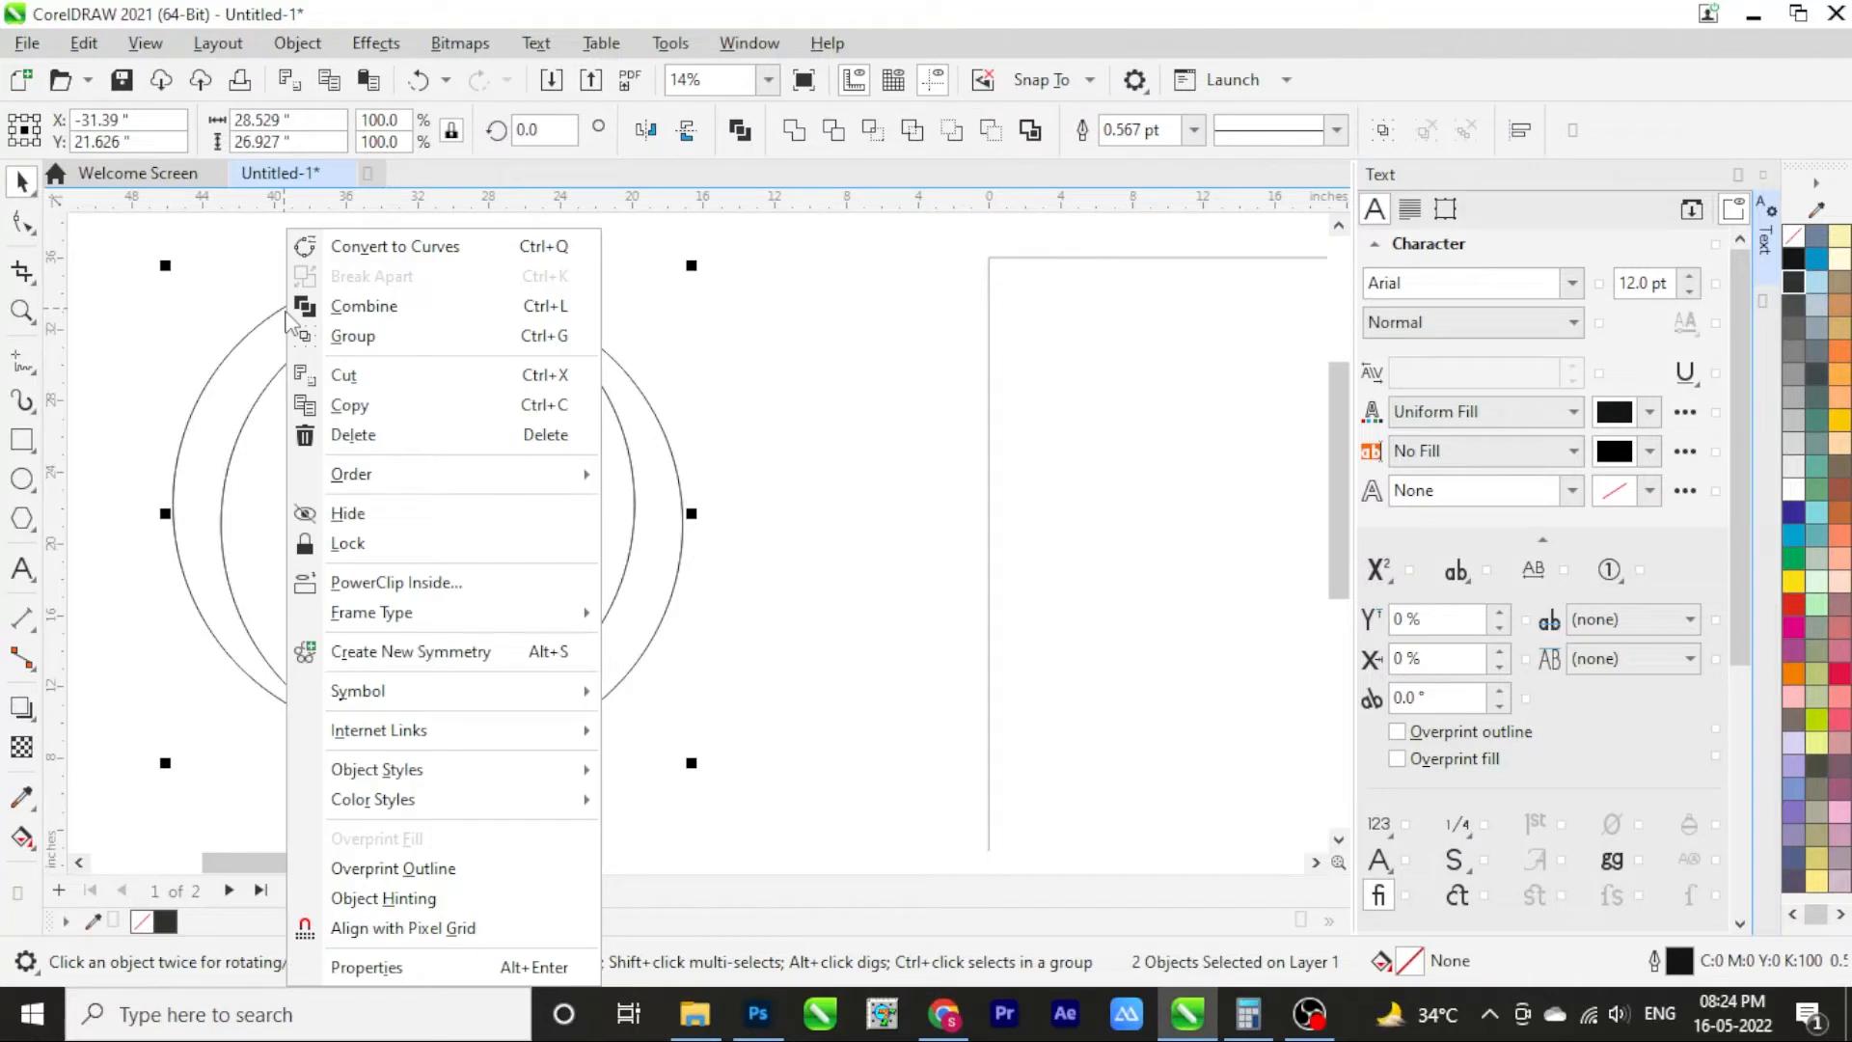
click(388, 305)
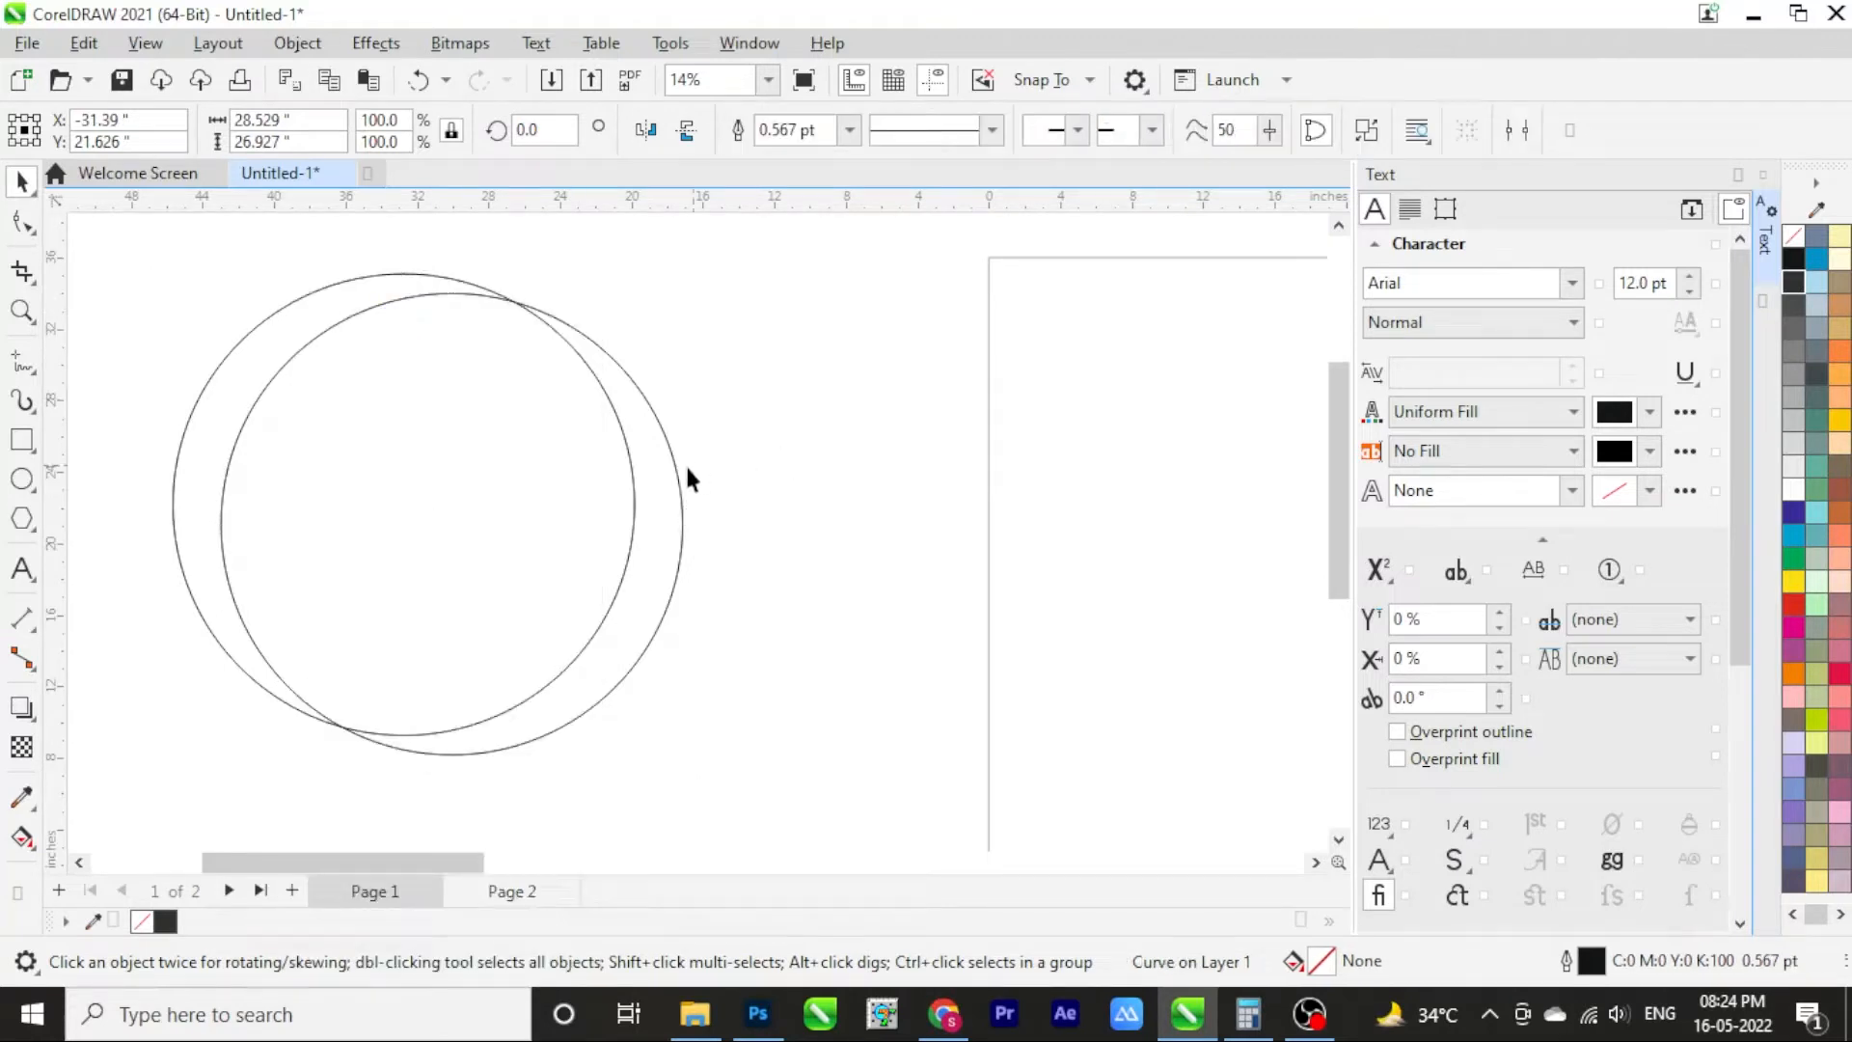
click(1793, 512)
Reshape the ring into a slanted loop by deleting the right and bottom nodes of both its subpaths
click(22, 227)
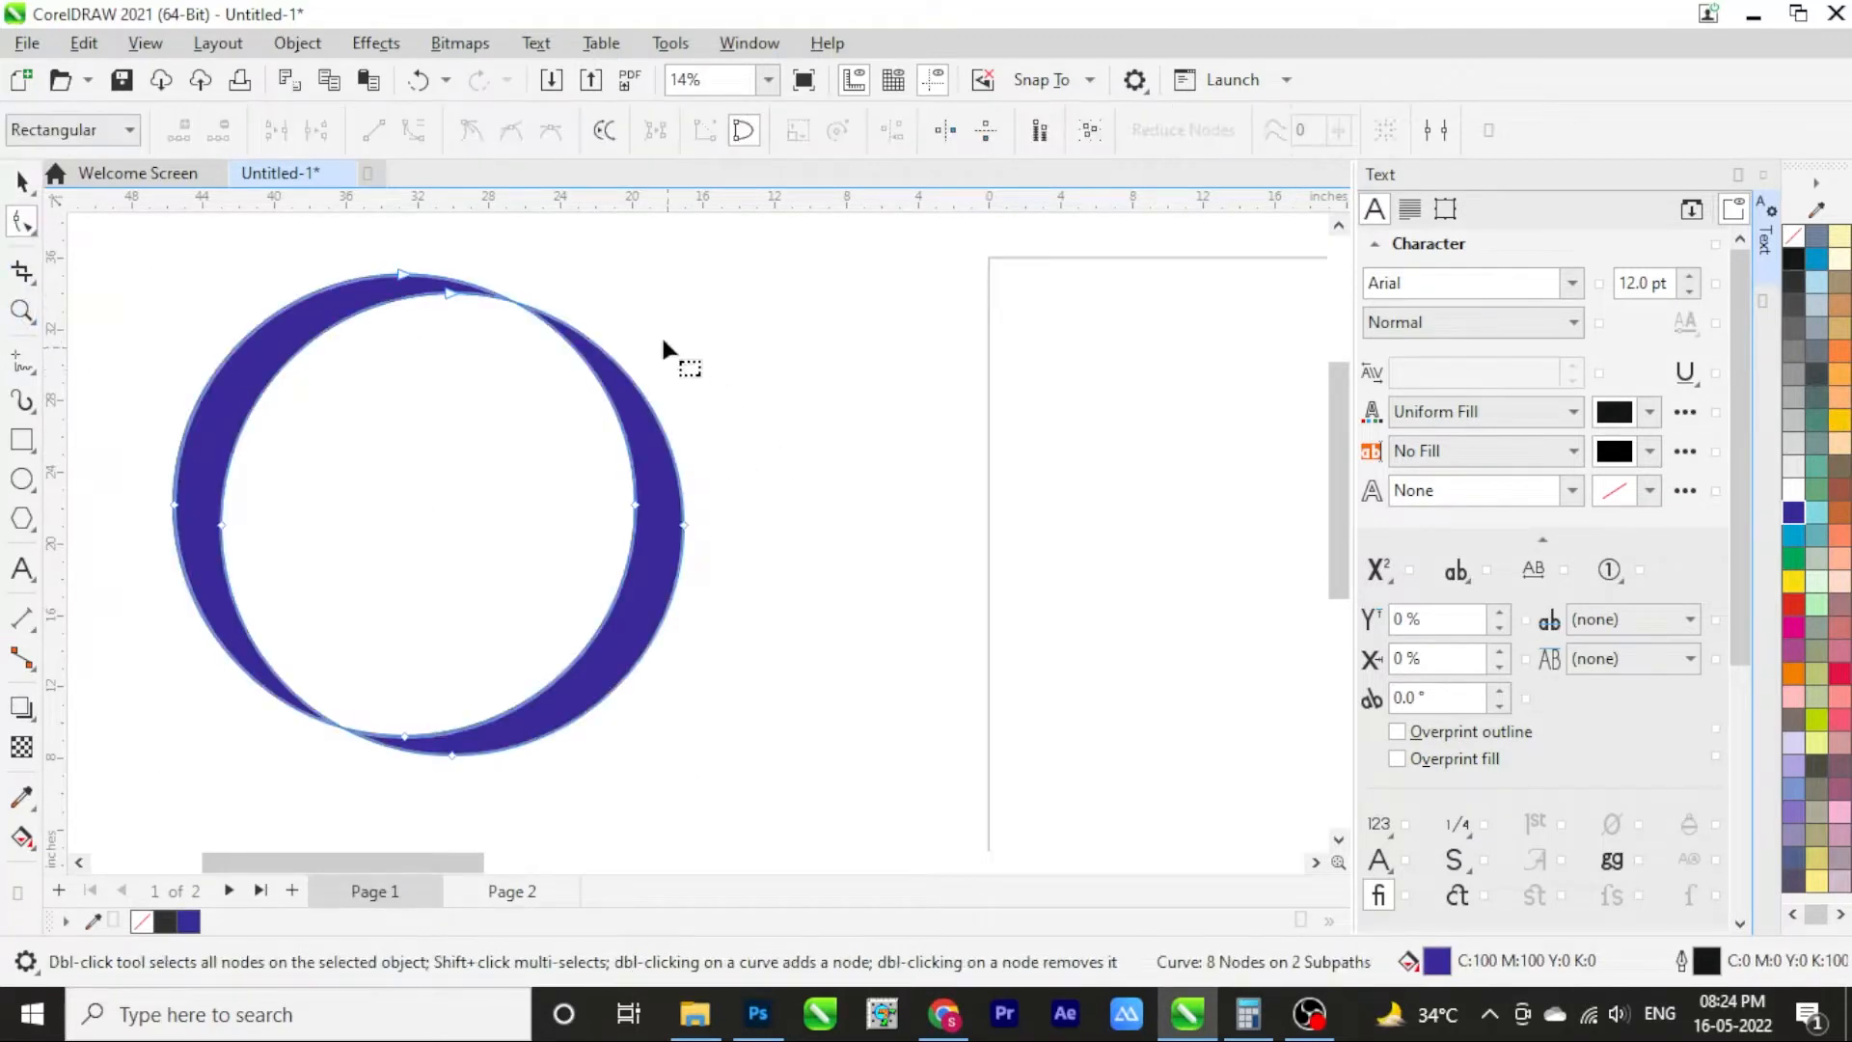
key(Delete)
drag(529, 678, 400, 783)
key(Delete)
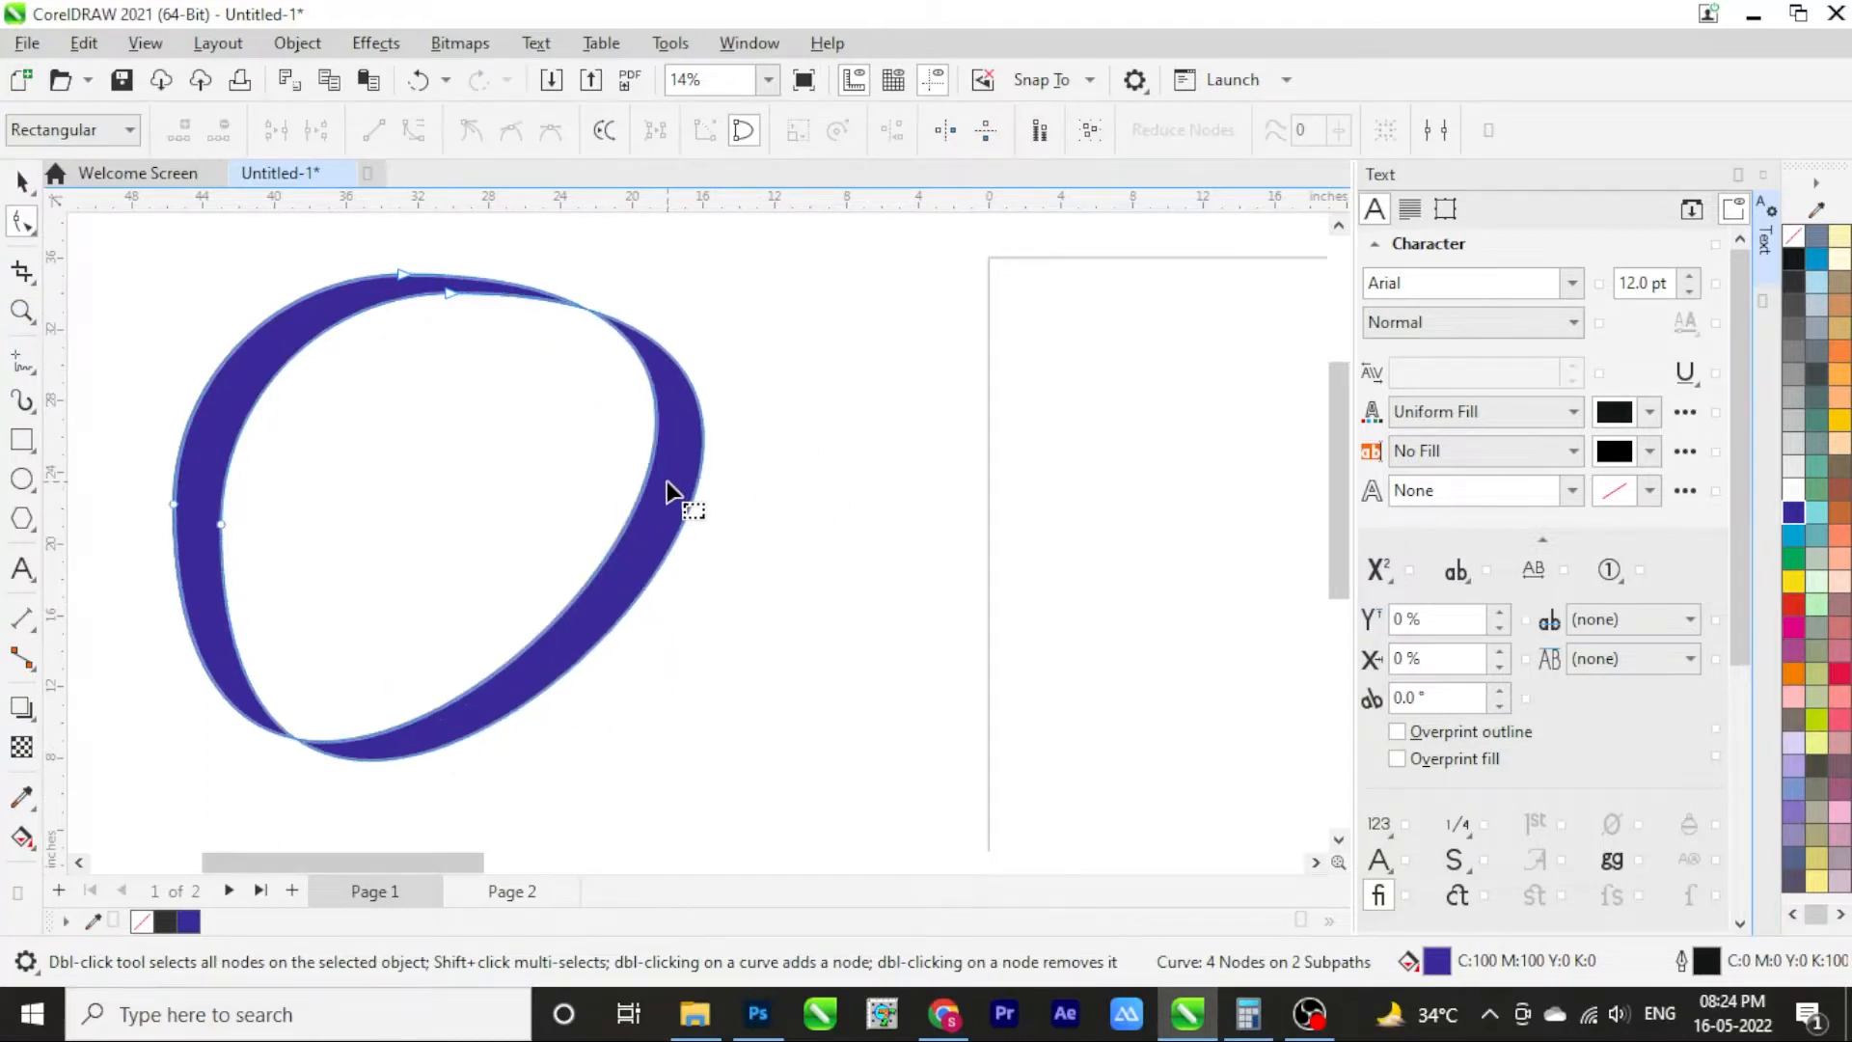
Move the blue loop onto the page left of the SOURCES text and shrink it to about 22.9 by 21 inches
scroll(672, 492, down, 2)
key(space)
drag(650, 536, 1079, 581)
drag(1110, 656, 1065, 625)
scroll(762, 475, down, 1)
scroll(744, 475, up, 2)
mouse_move(743, 475)
mouse_down()
mouse_move(771, 493)
mouse_move(775, 477)
mouse_up()
scroll(761, 492, up, 1)
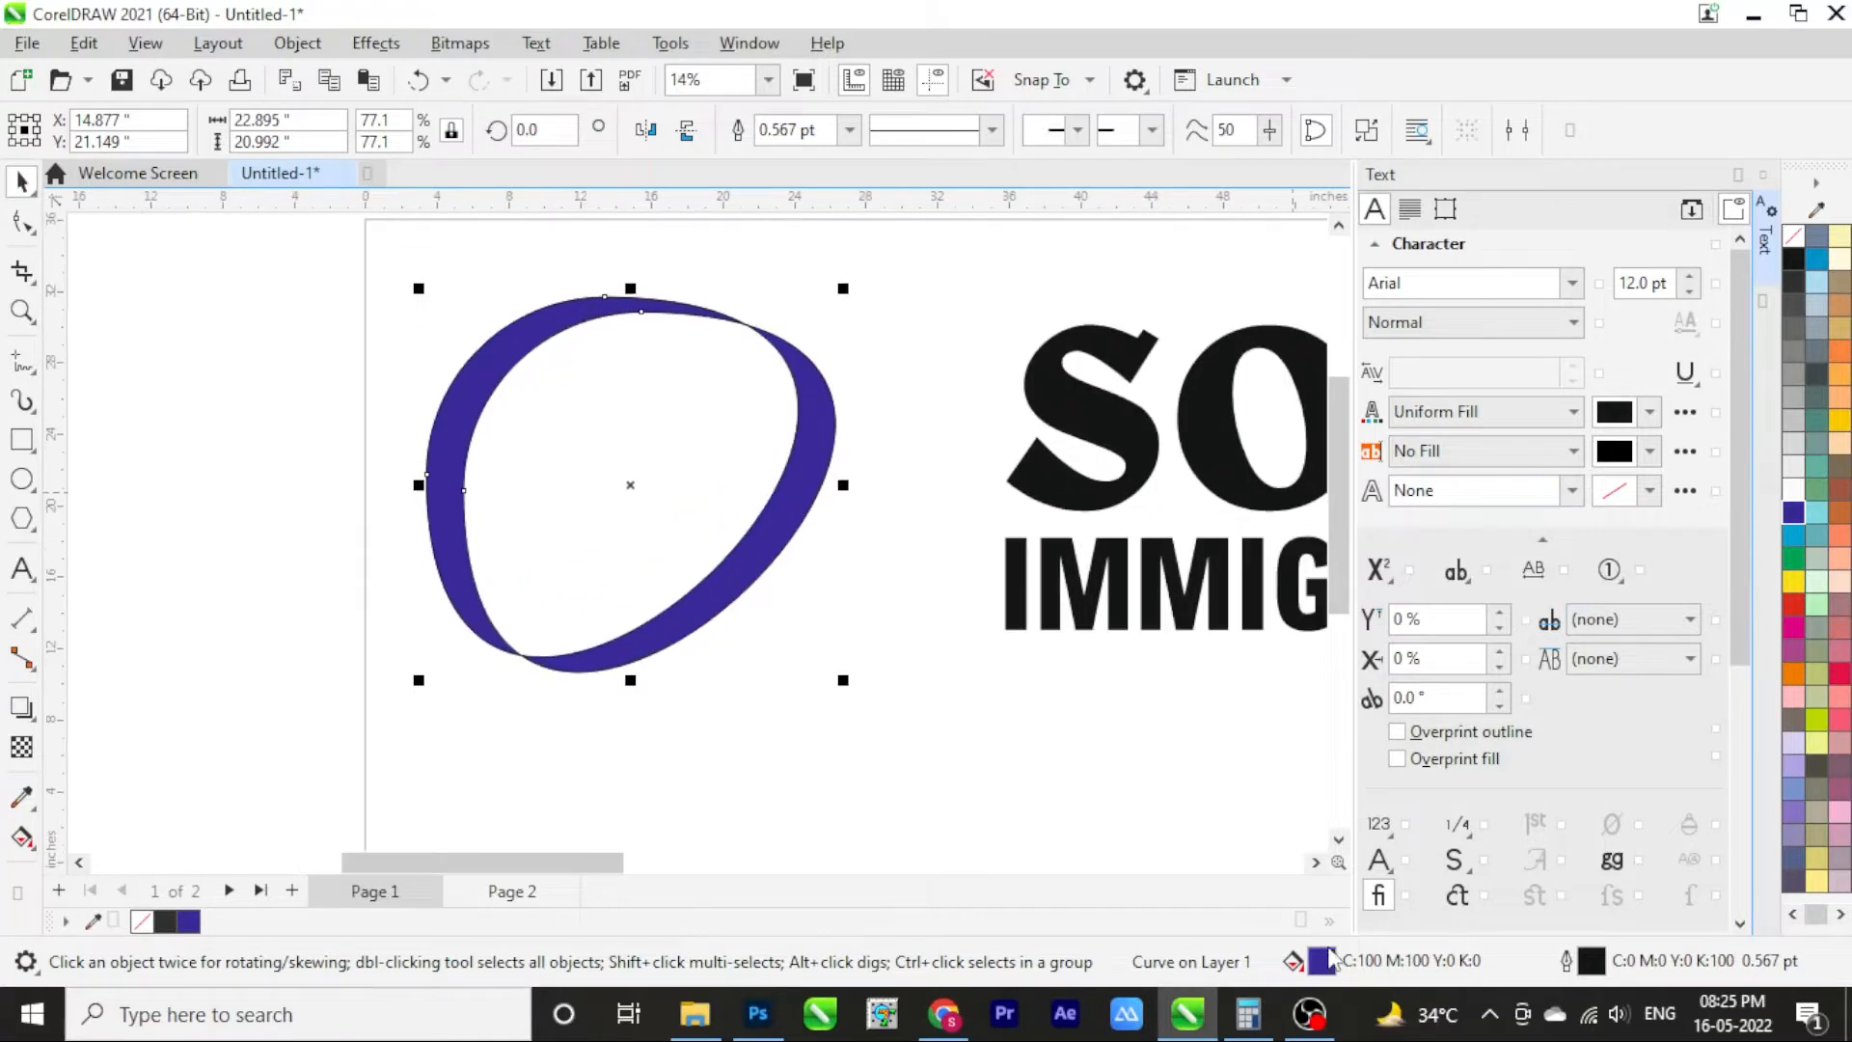
Change the loop's fill from uniform to a fountain fill, keeping the loop in view beside the fill settings
double_click(1319, 961)
click(634, 171)
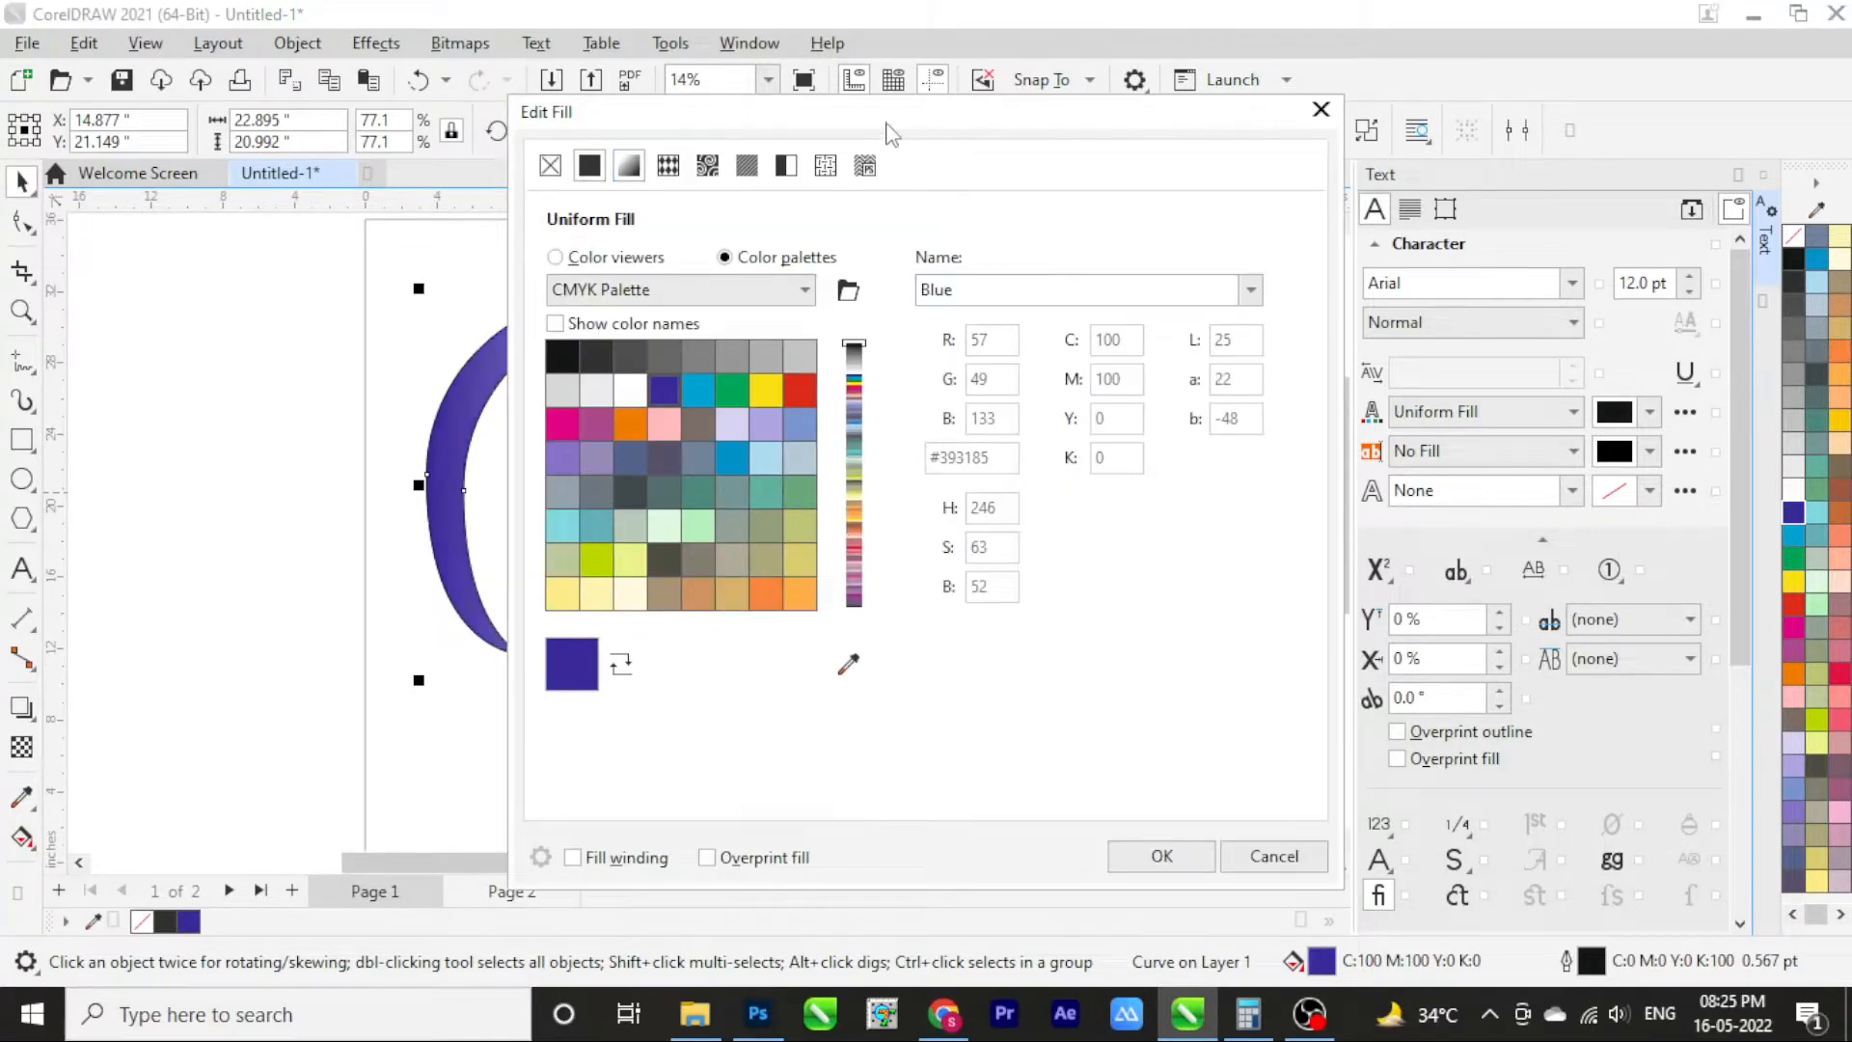
drag(884, 125, 1169, 135)
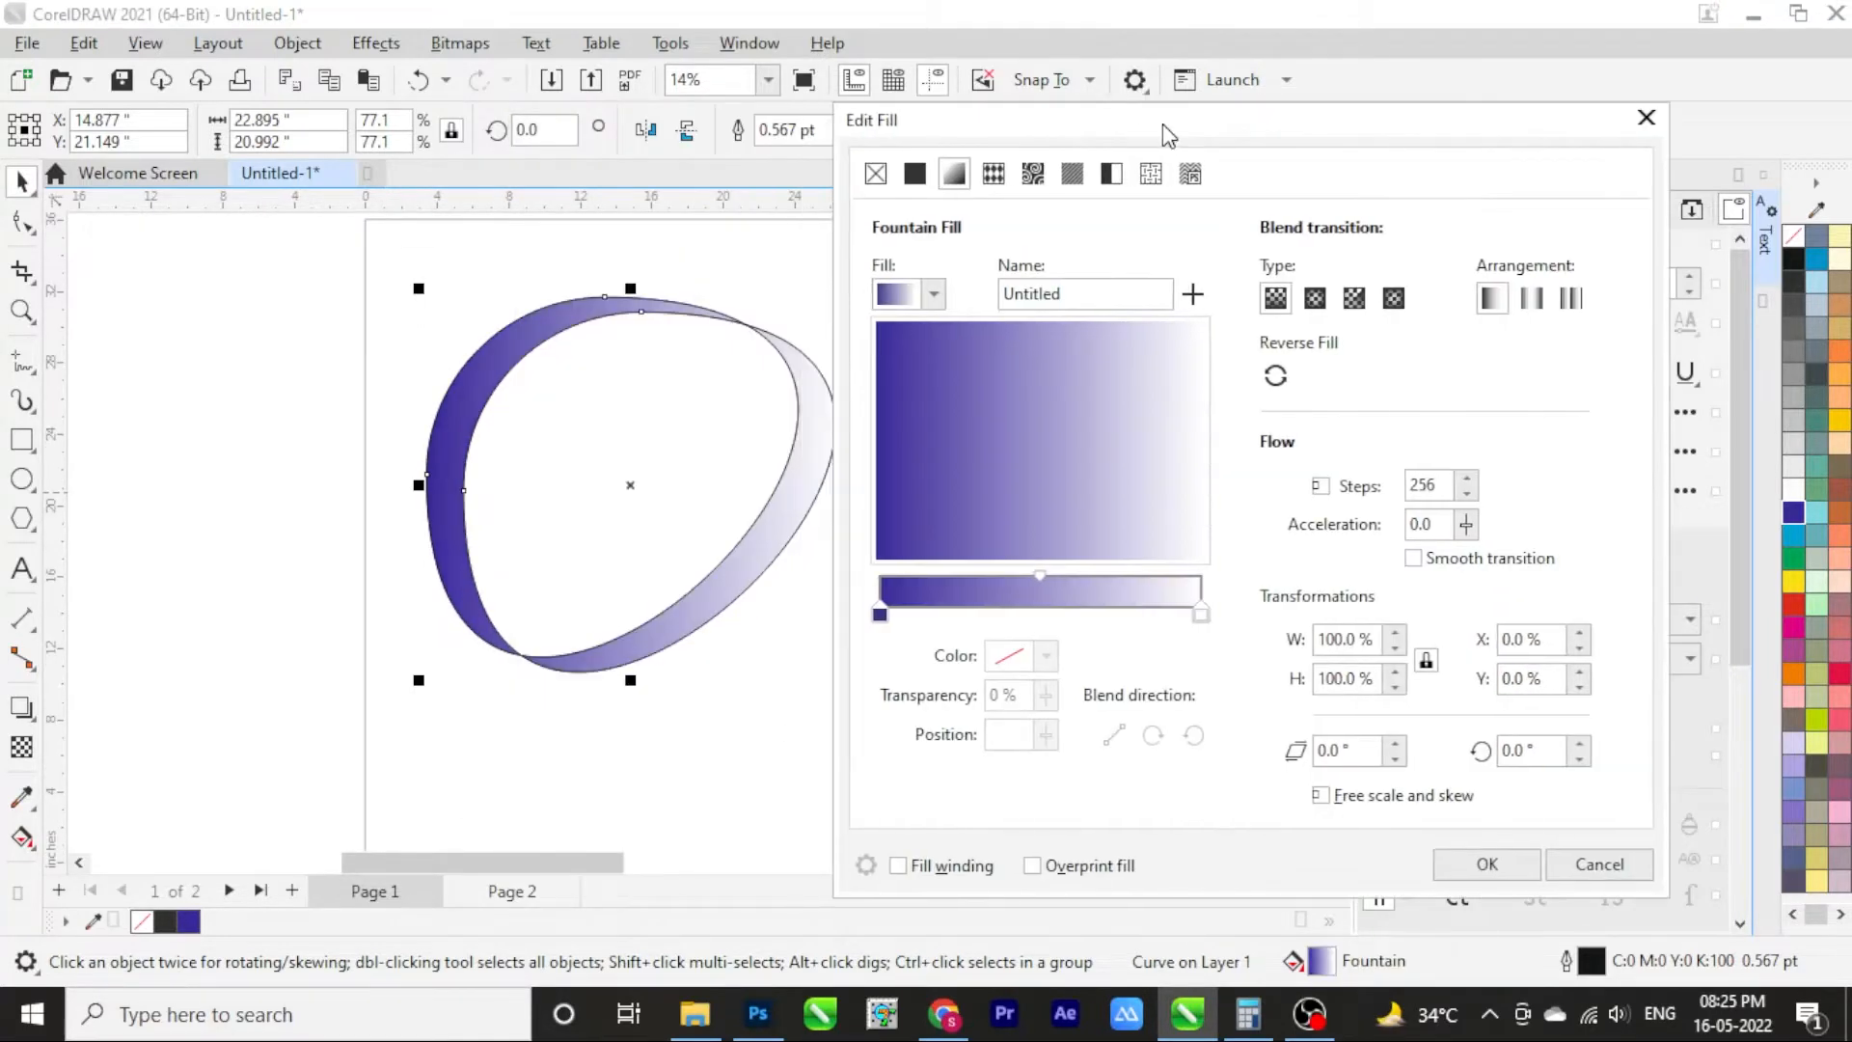
Try orange as the gradient's end colour with CMYK values 0, 70, 100, 0
click(1201, 618)
click(1047, 657)
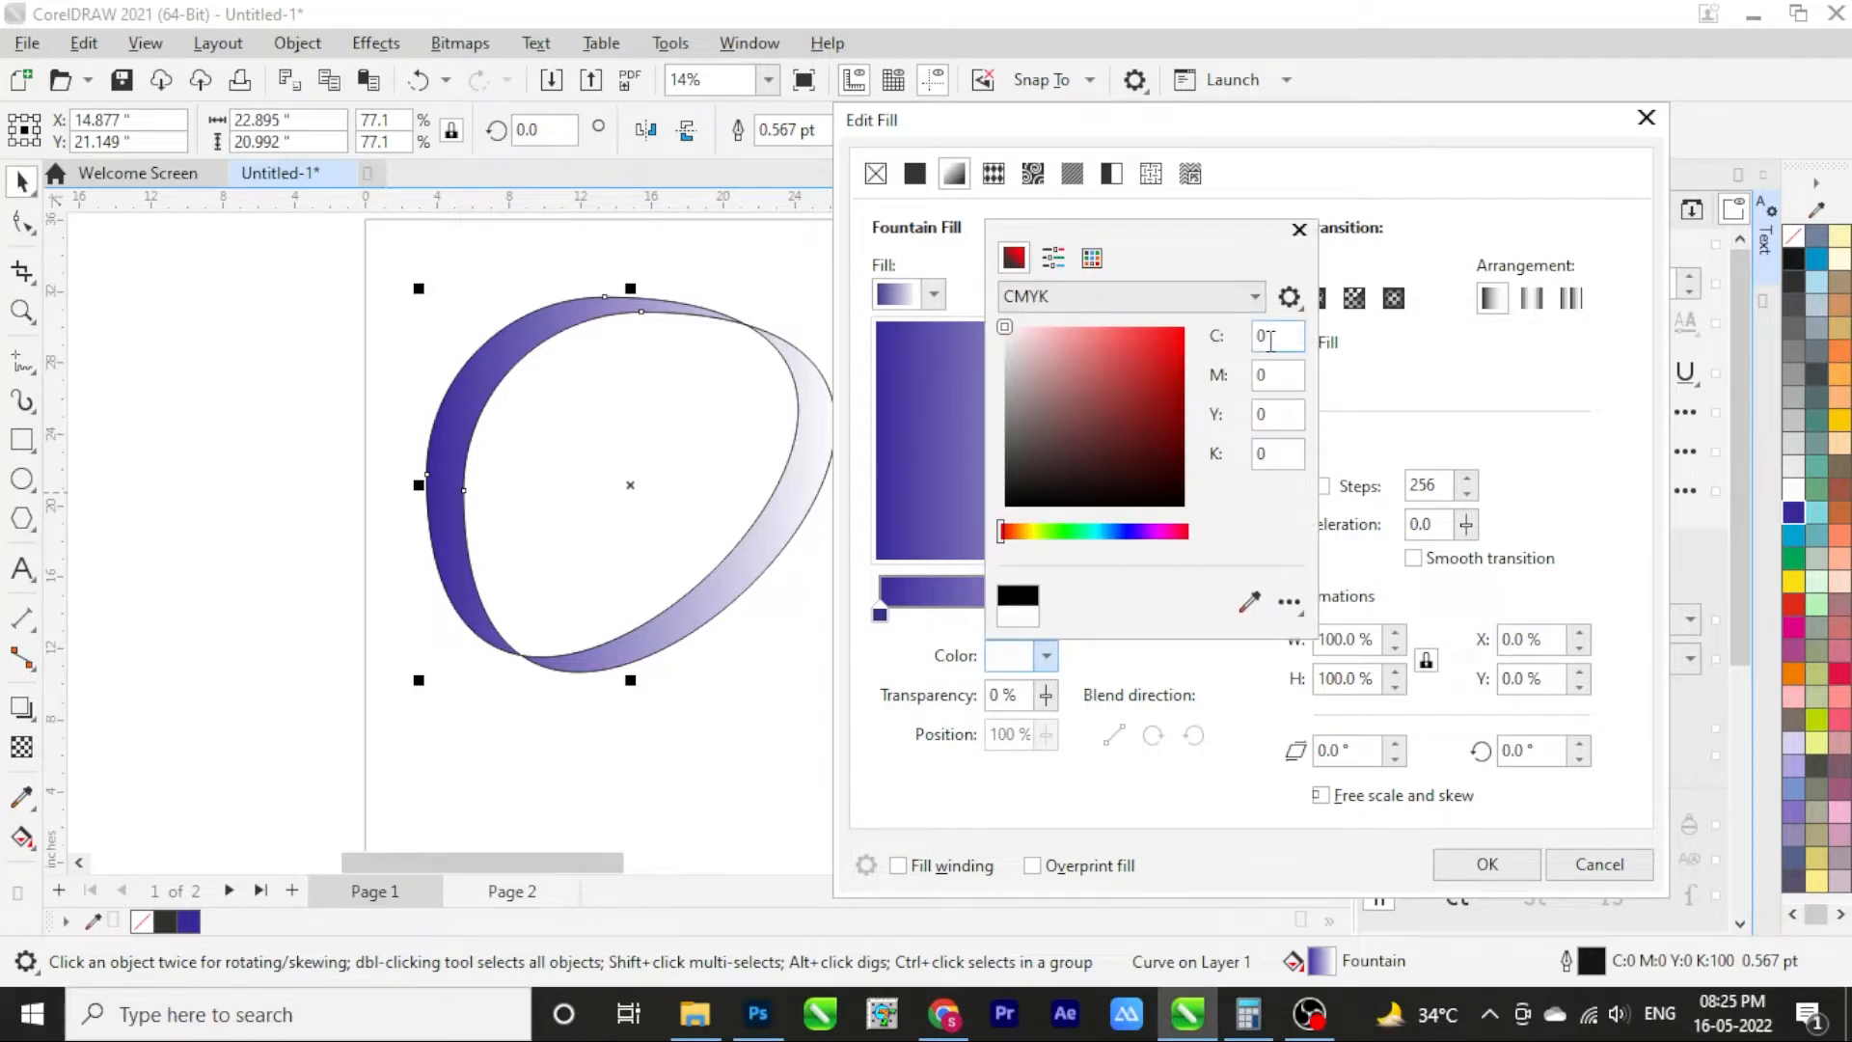
text(100)
key(Tab)
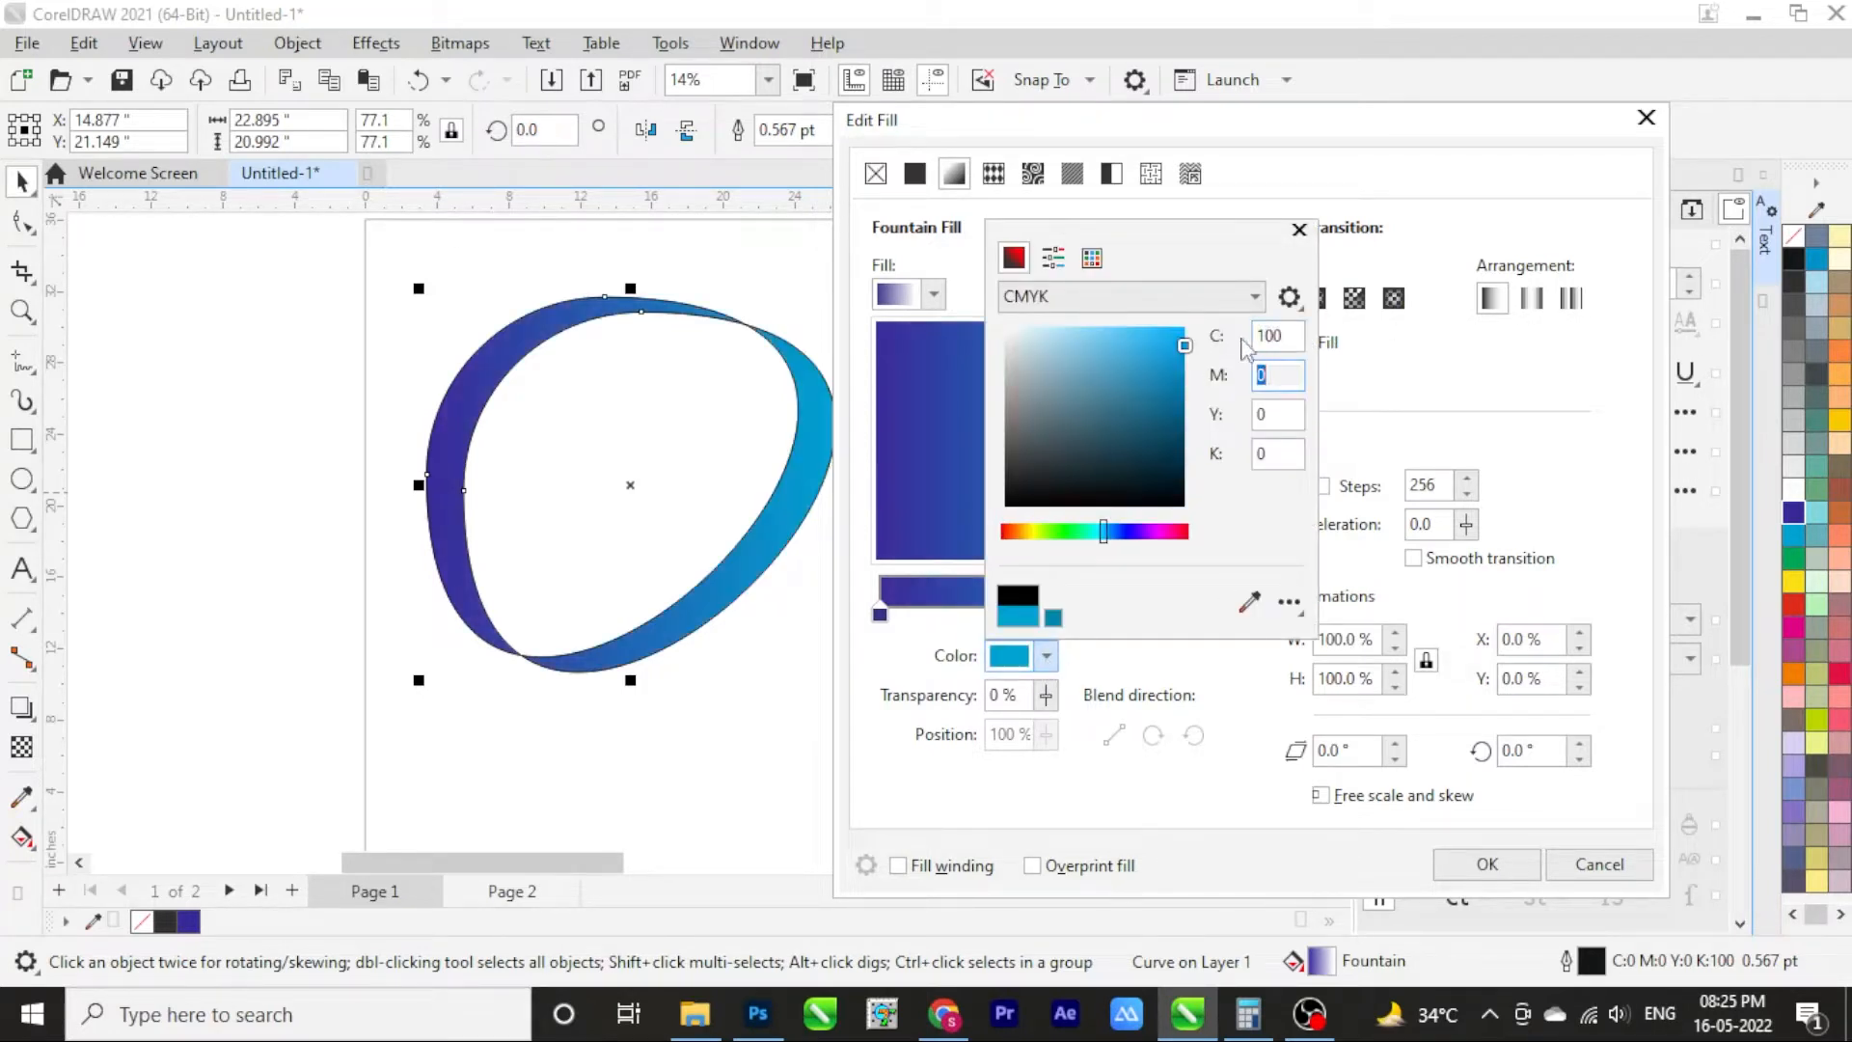
double_click(1271, 334)
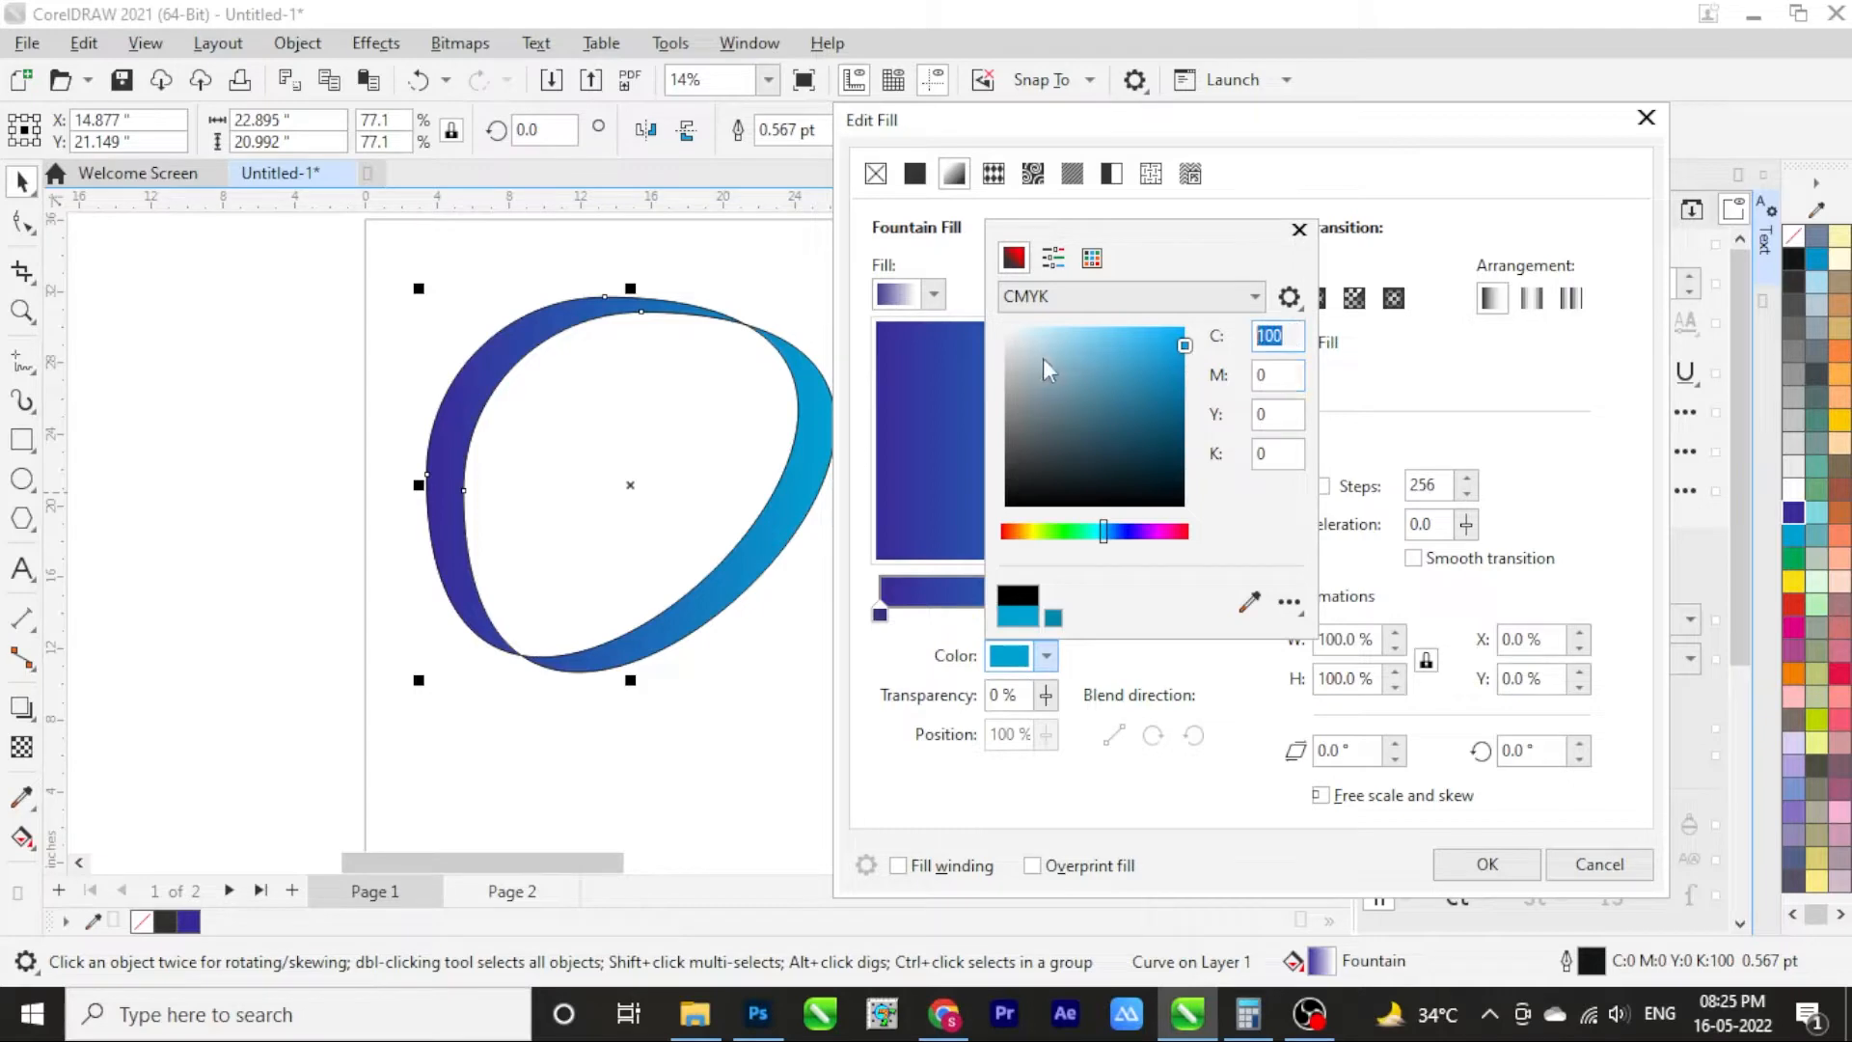
text(0)
key(Tab)
text(50)
key(Tab)
text(100)
key(Tab)
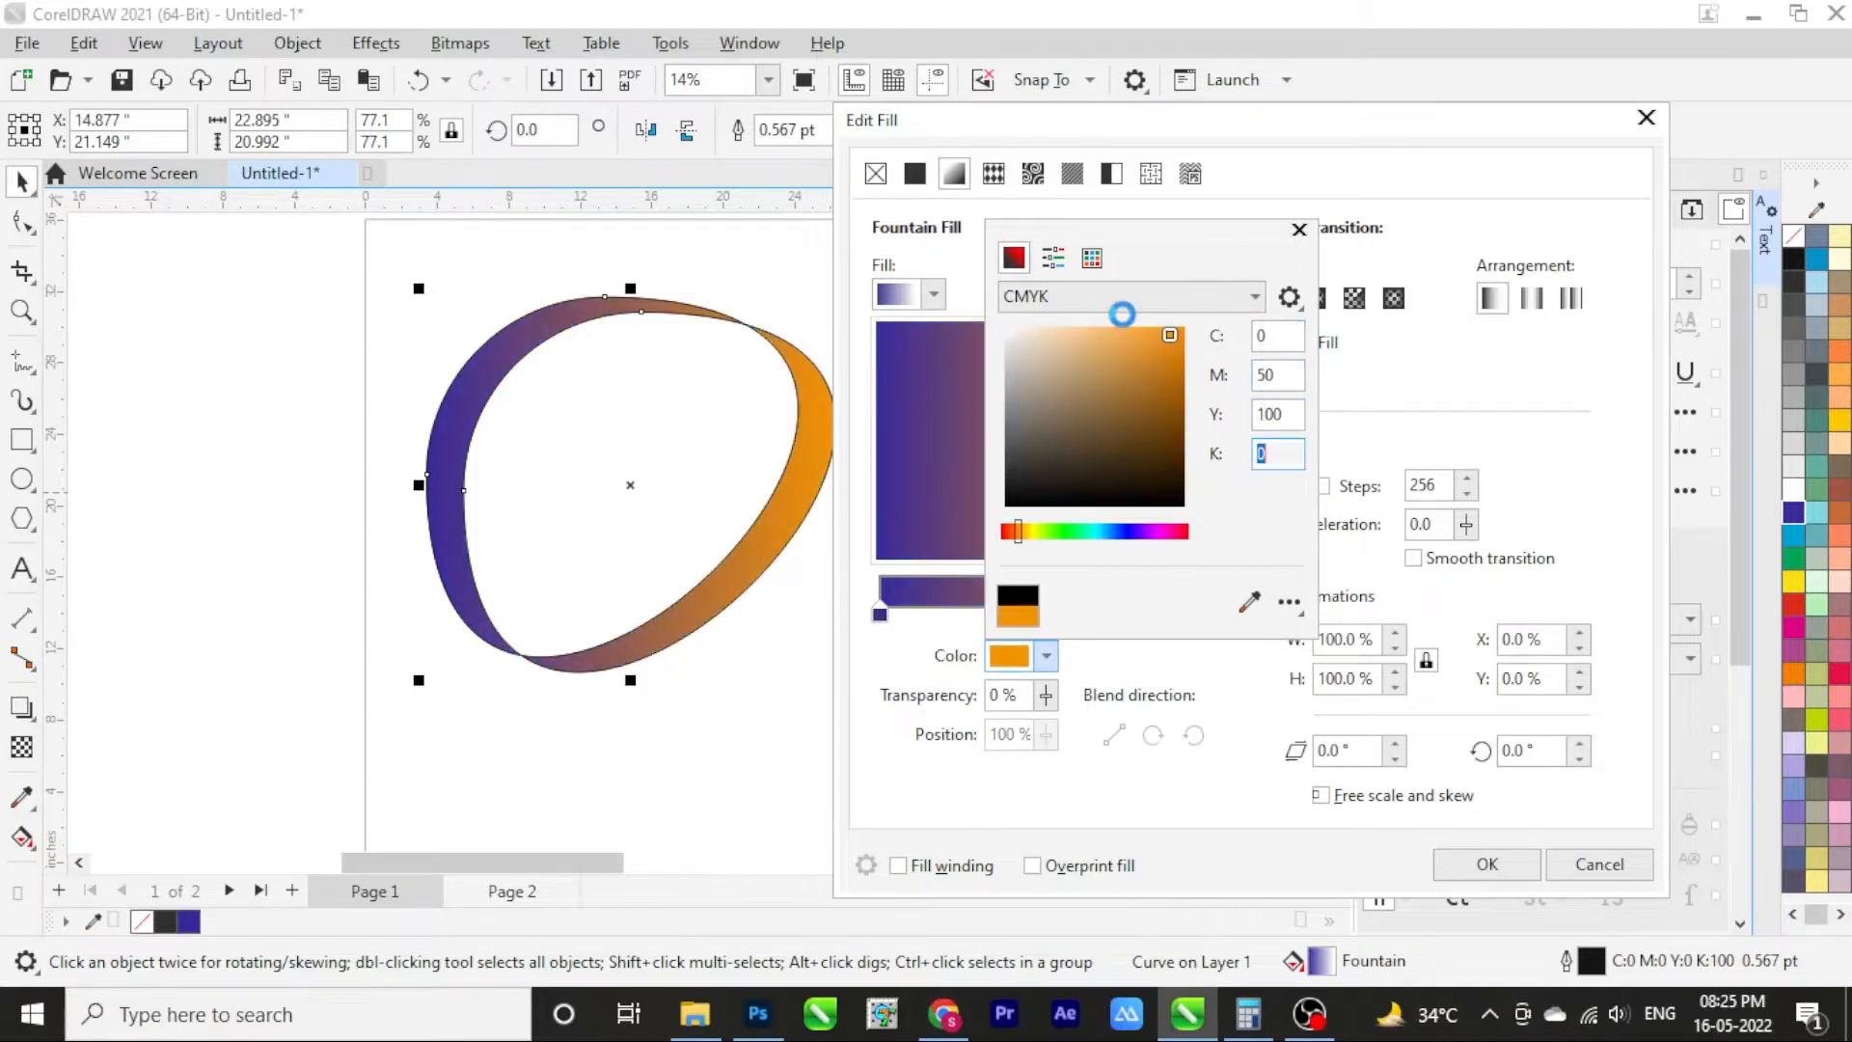
drag(1279, 375, 1075, 412)
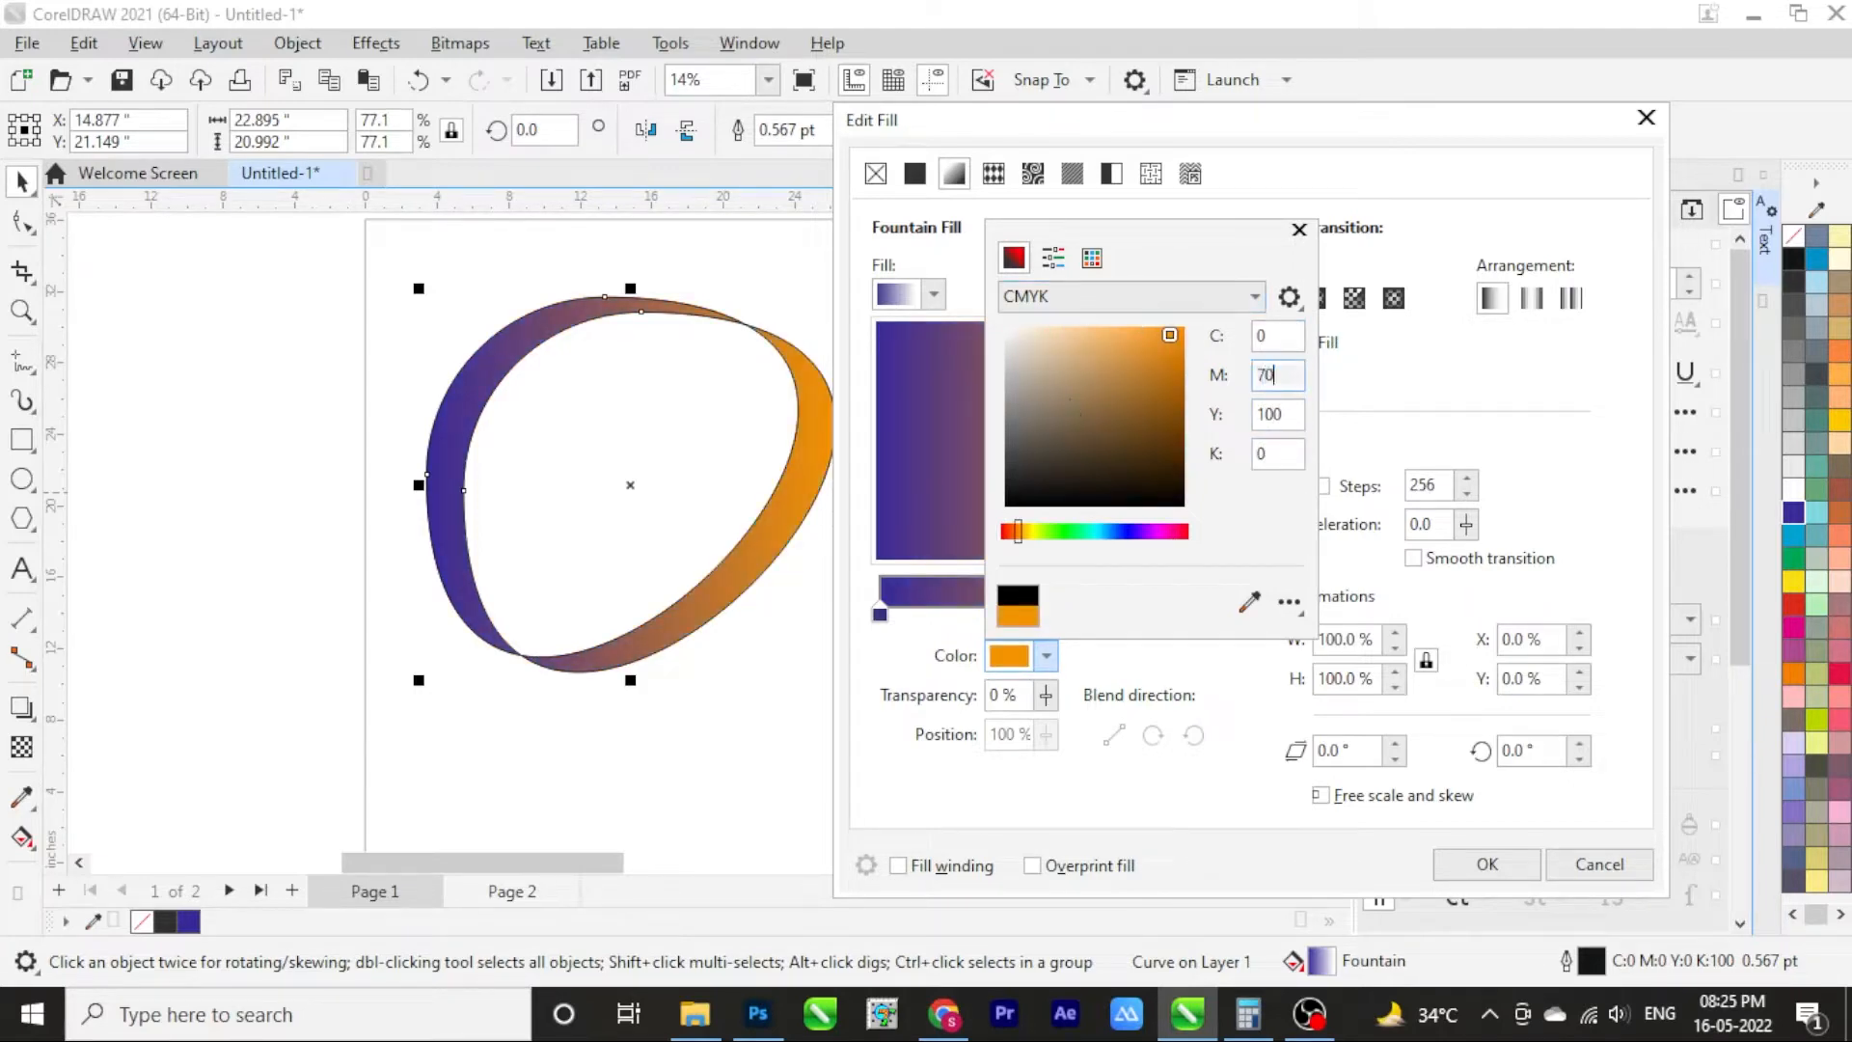
text(70)
key(Tab)
click(1359, 397)
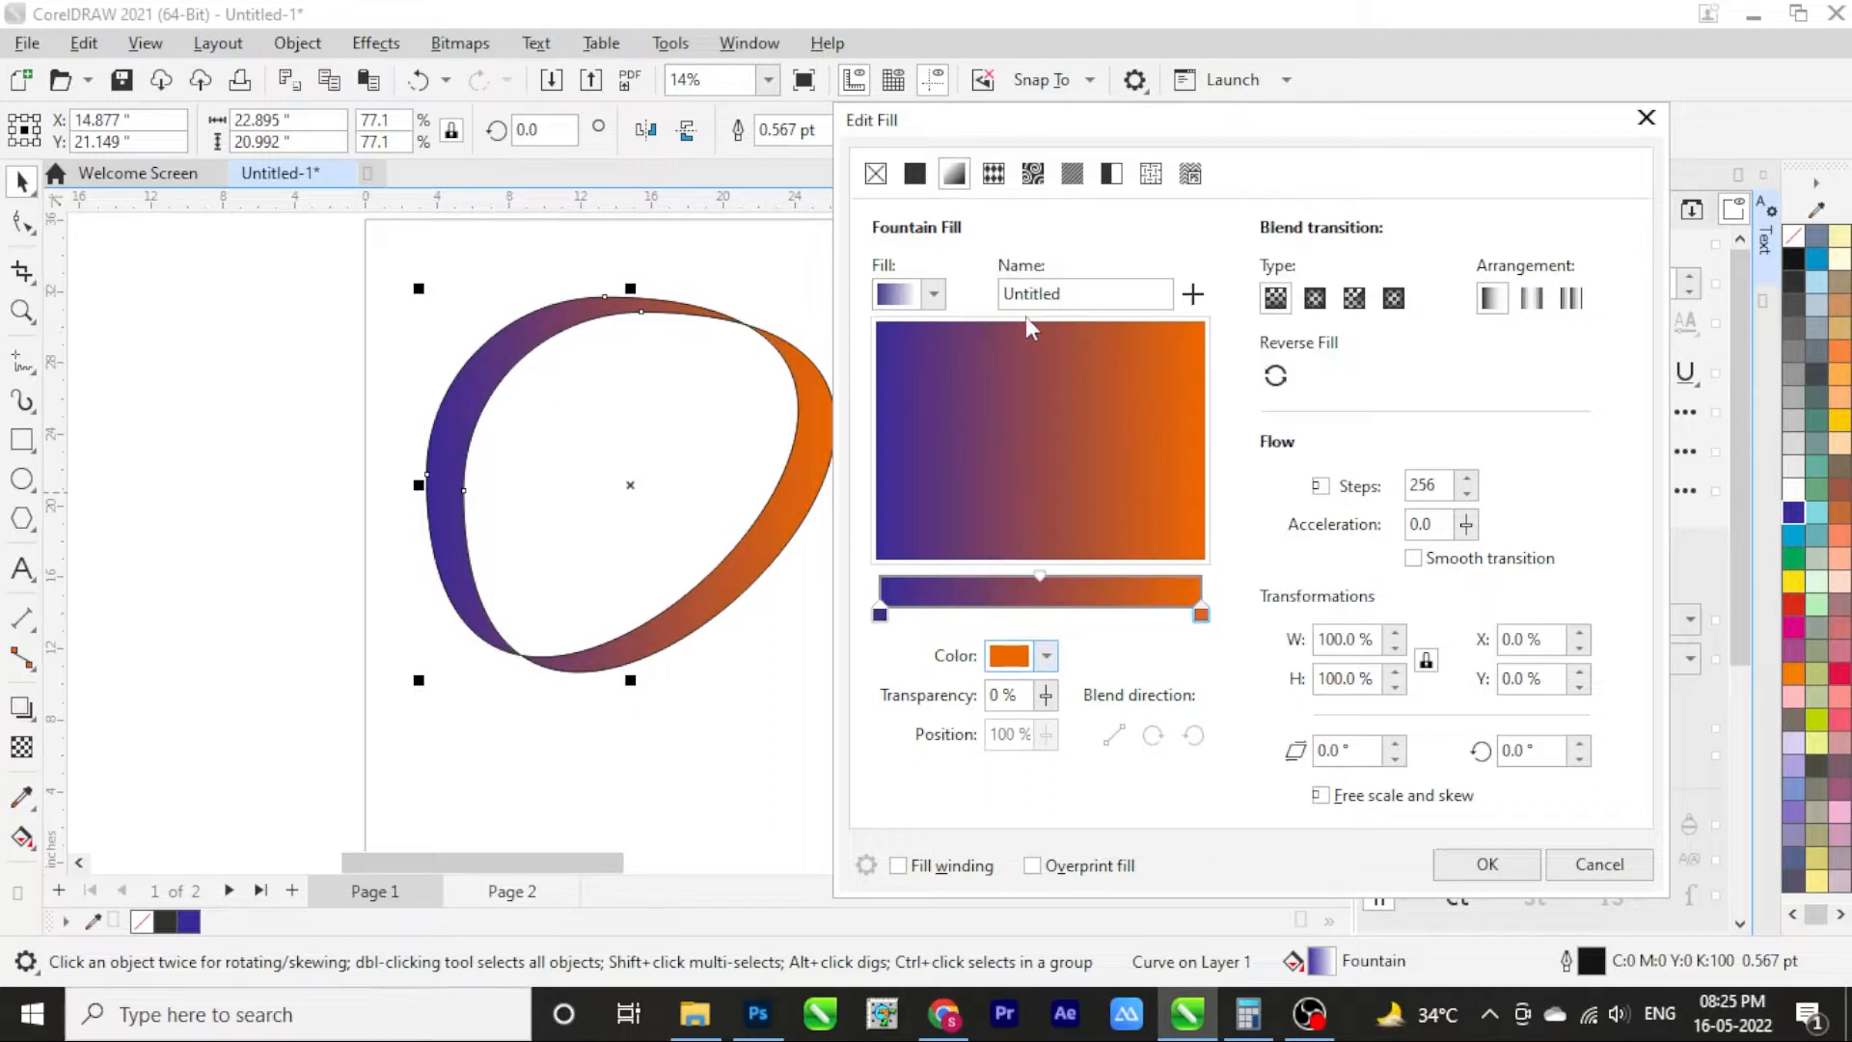
Set the gradient's start colour to dark blue with CMYK values 100, 80, 0, 50
click(879, 613)
click(1047, 656)
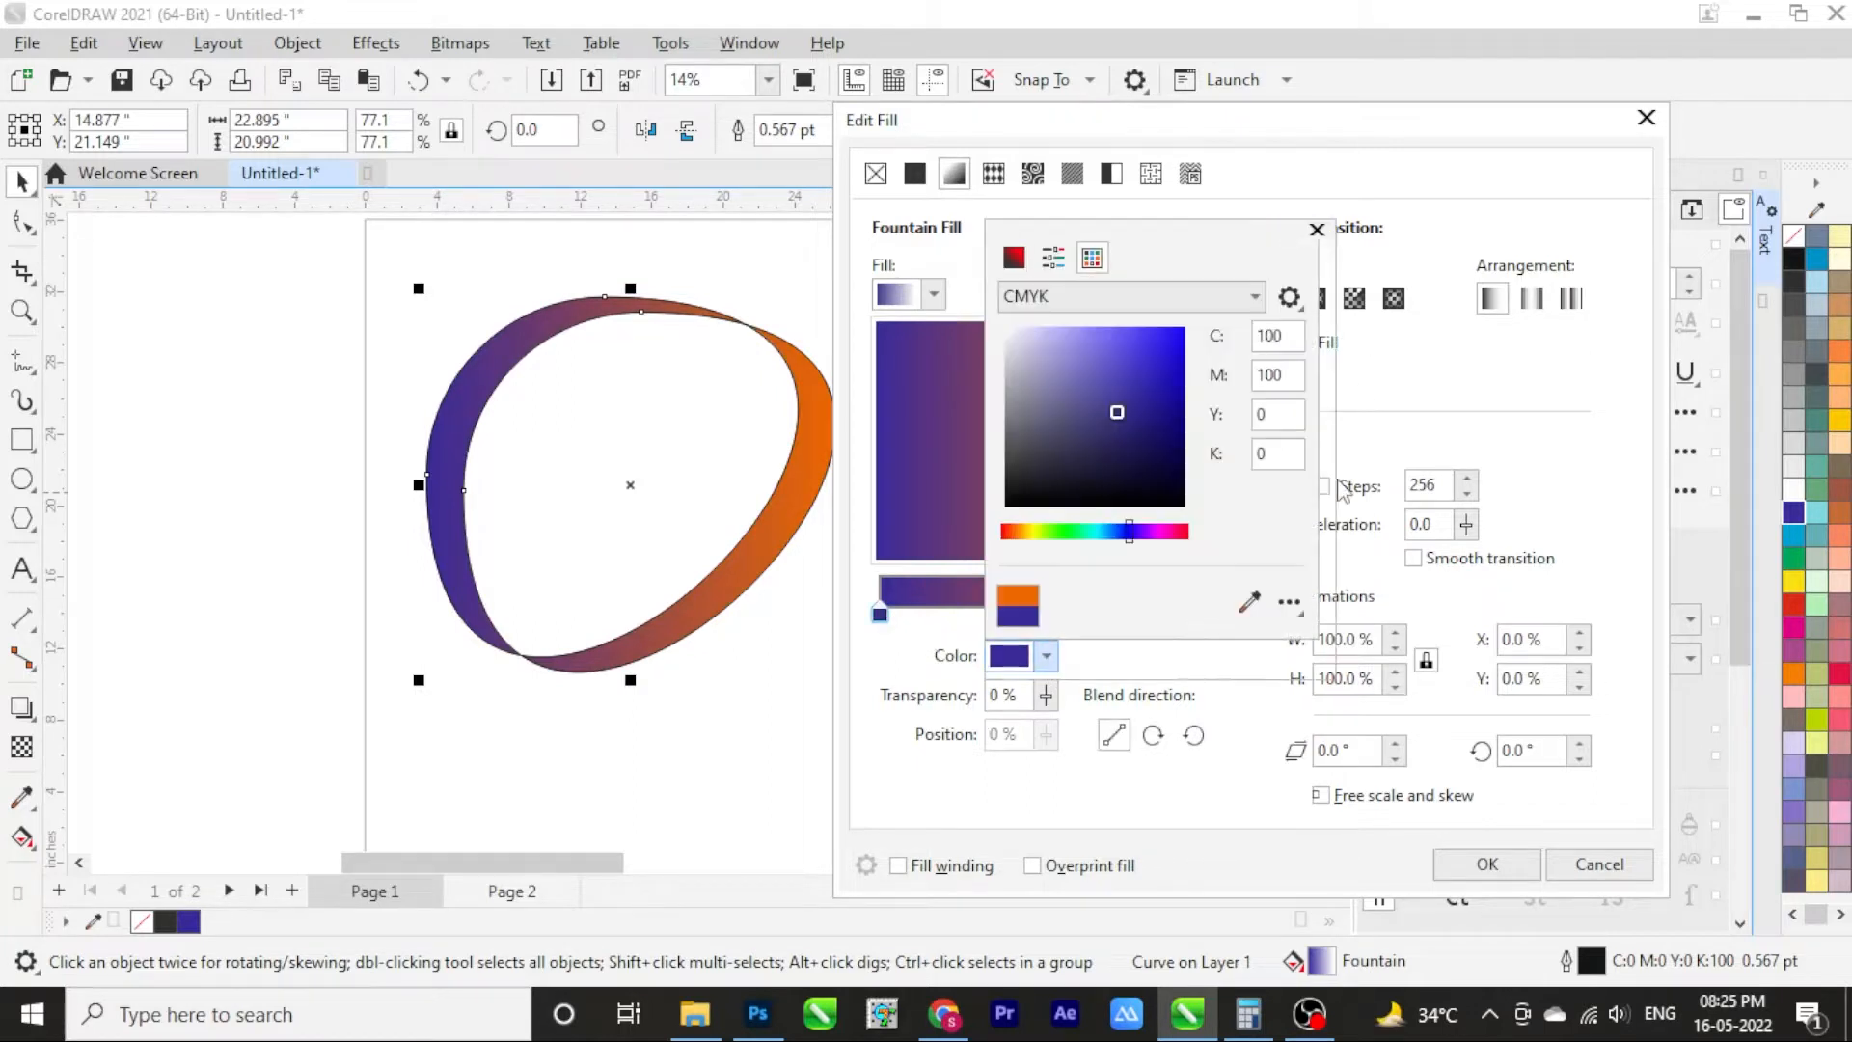
click(1092, 257)
click(1012, 259)
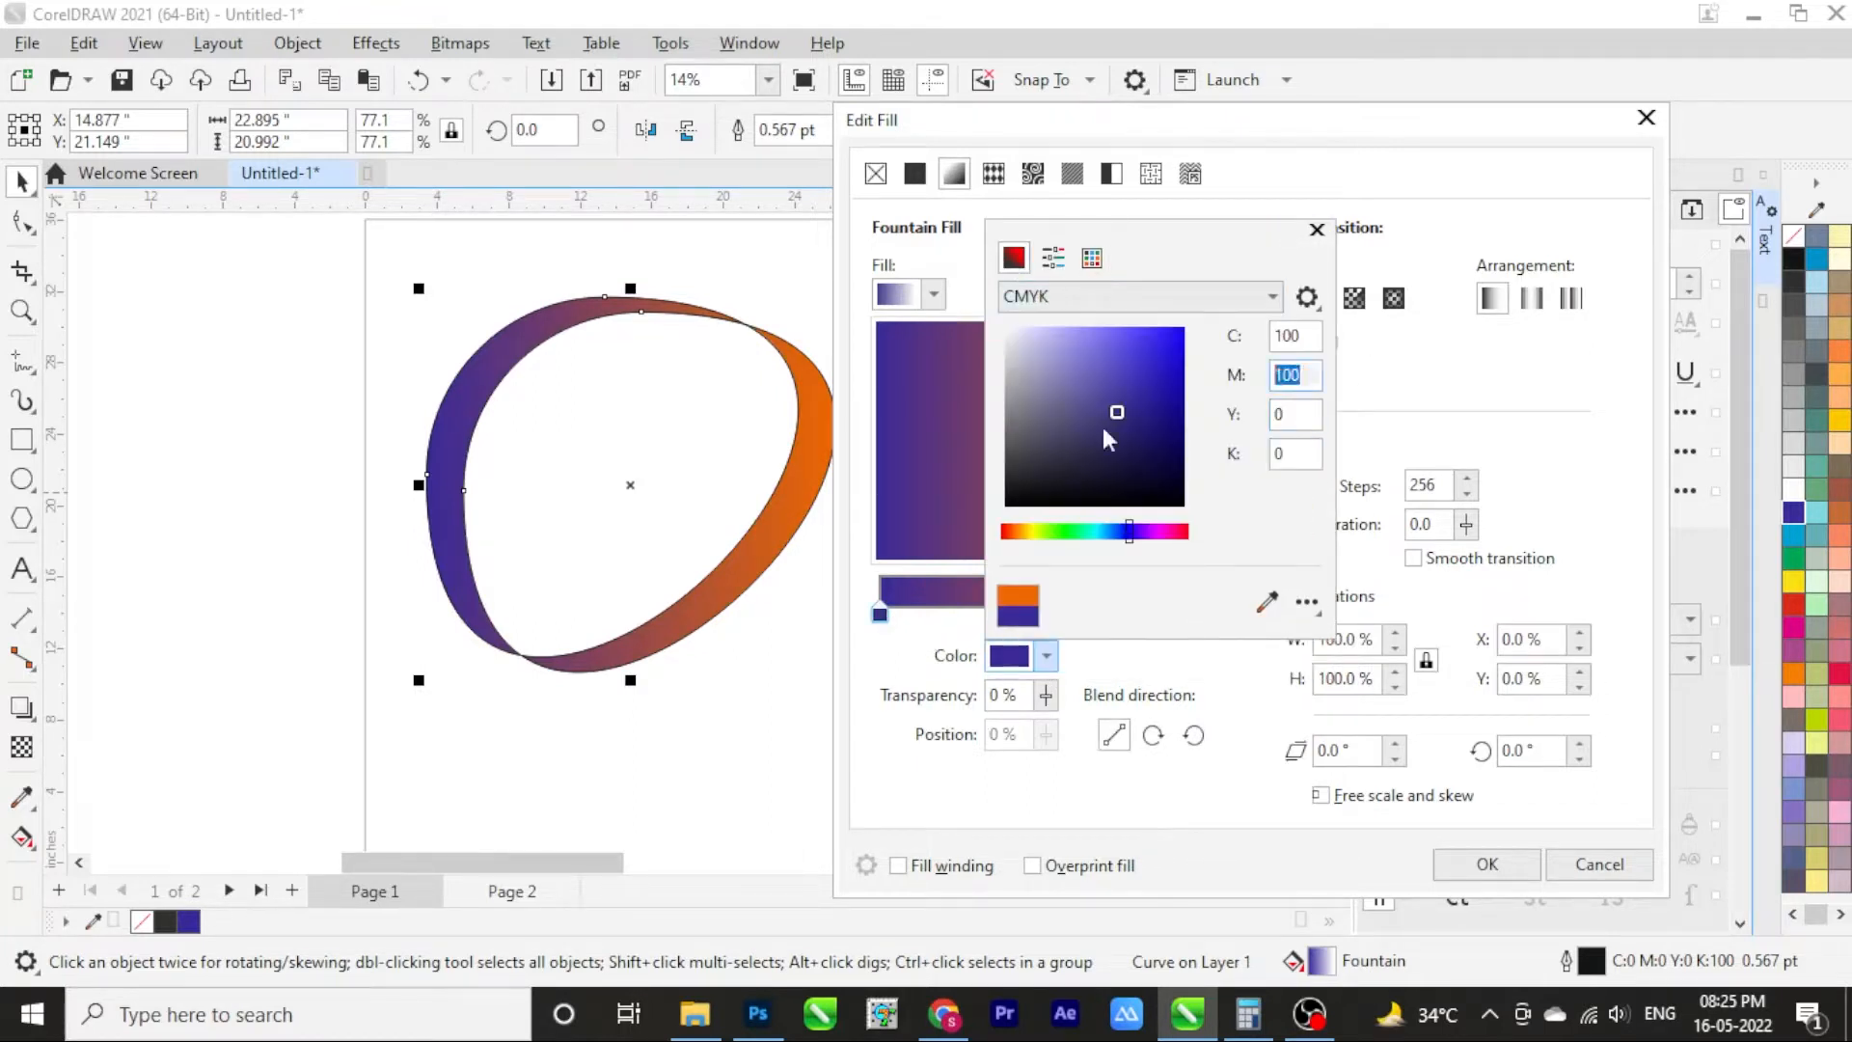
key(Tab)
key(Tab)
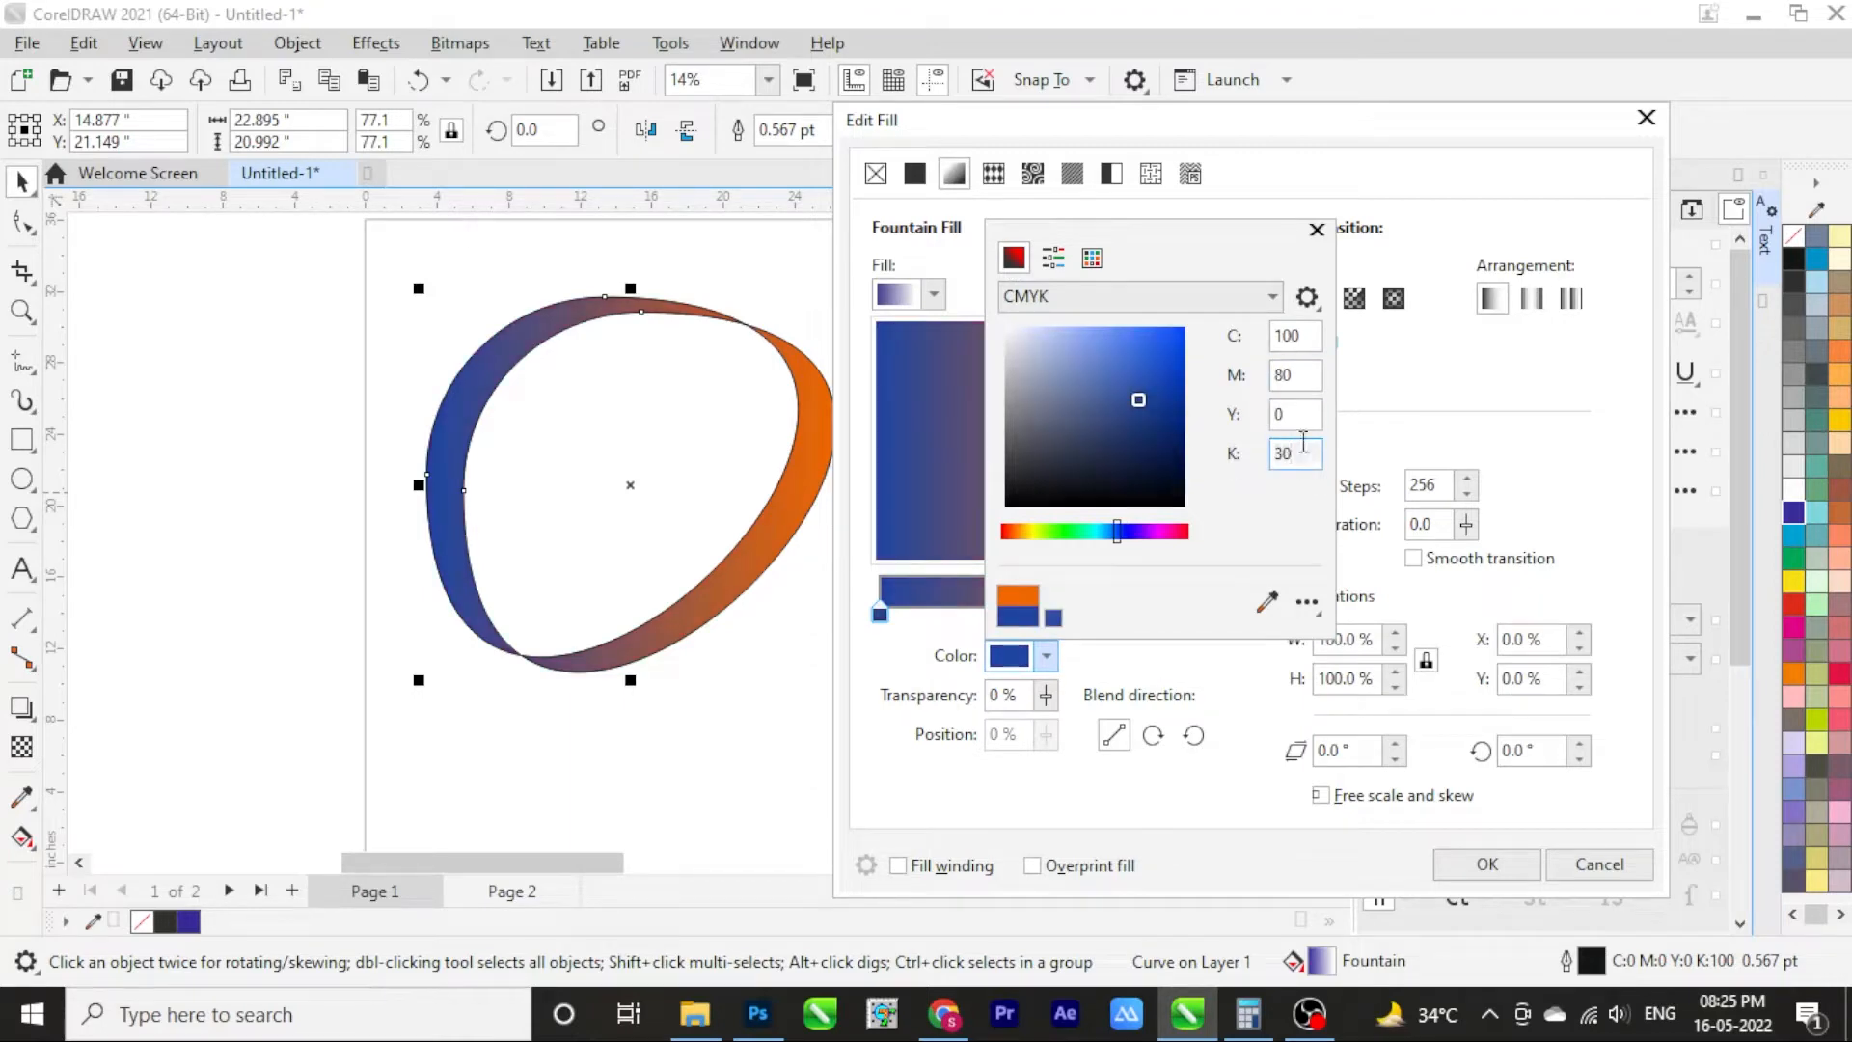
click(1299, 415)
key(Tab)
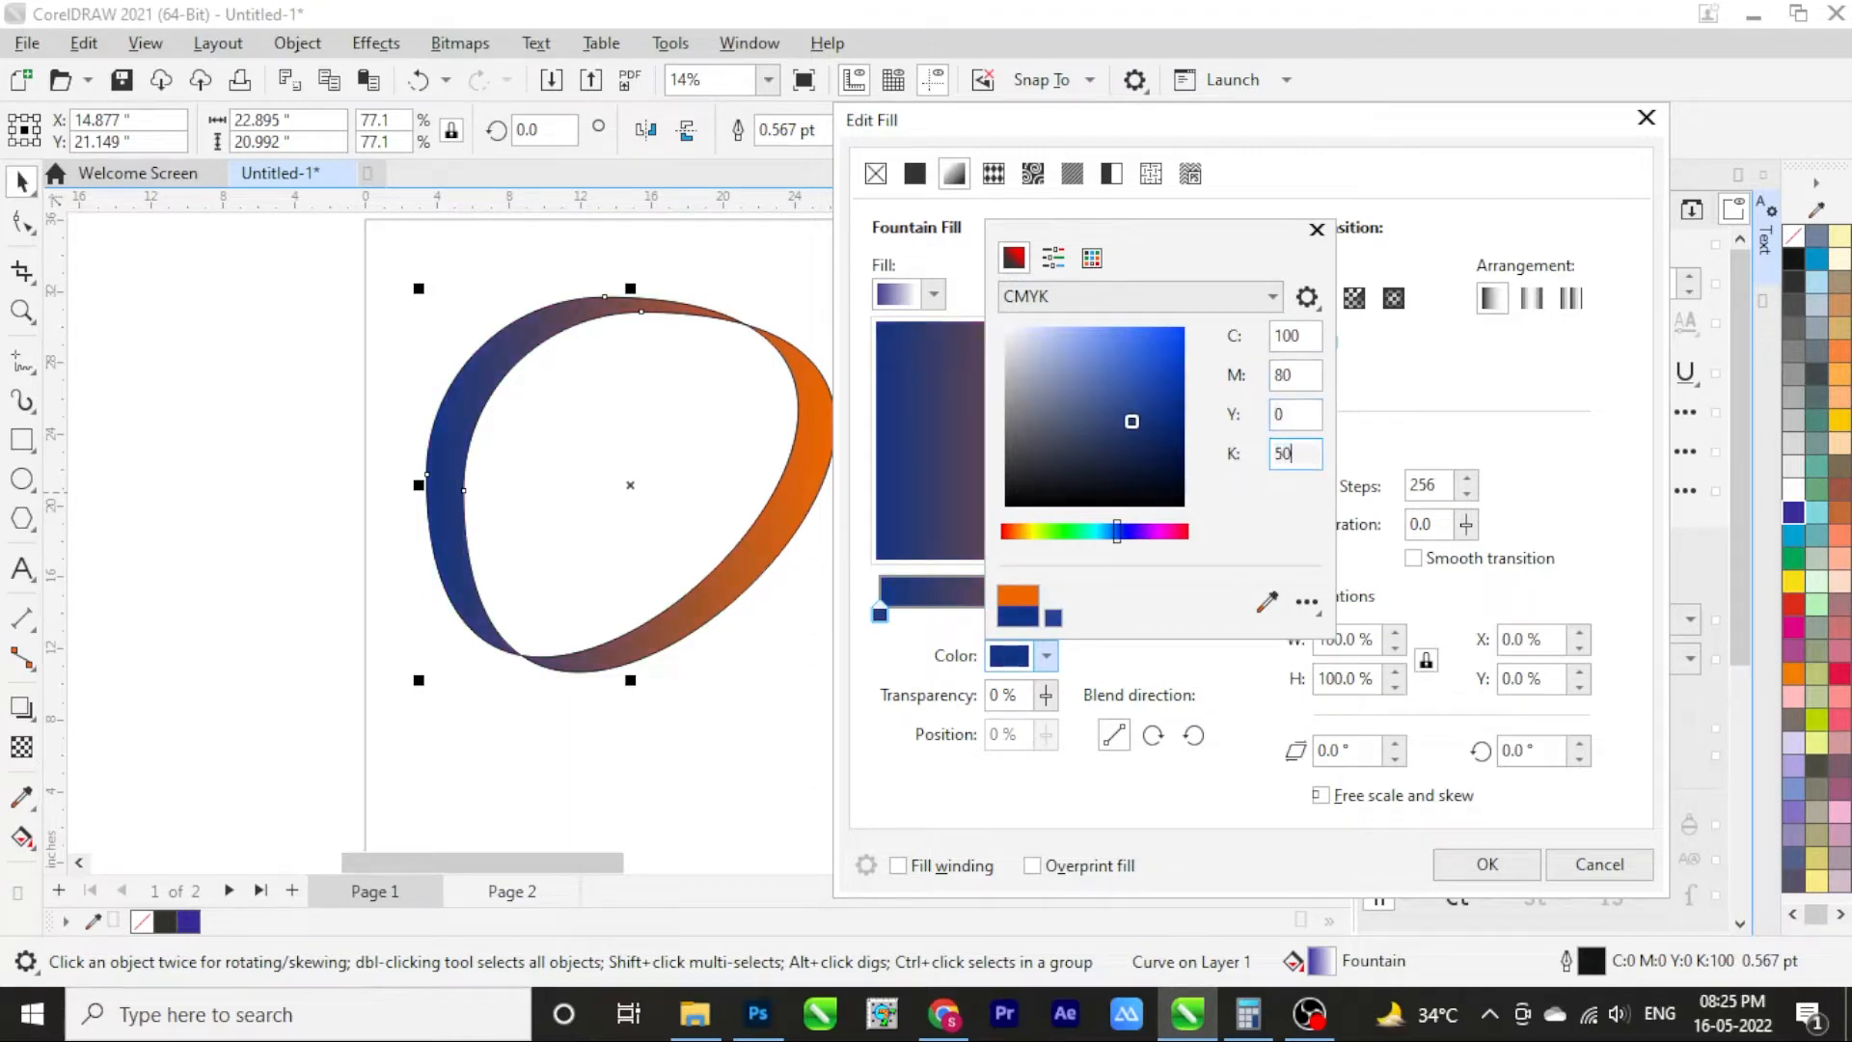
click(1304, 414)
click(1387, 415)
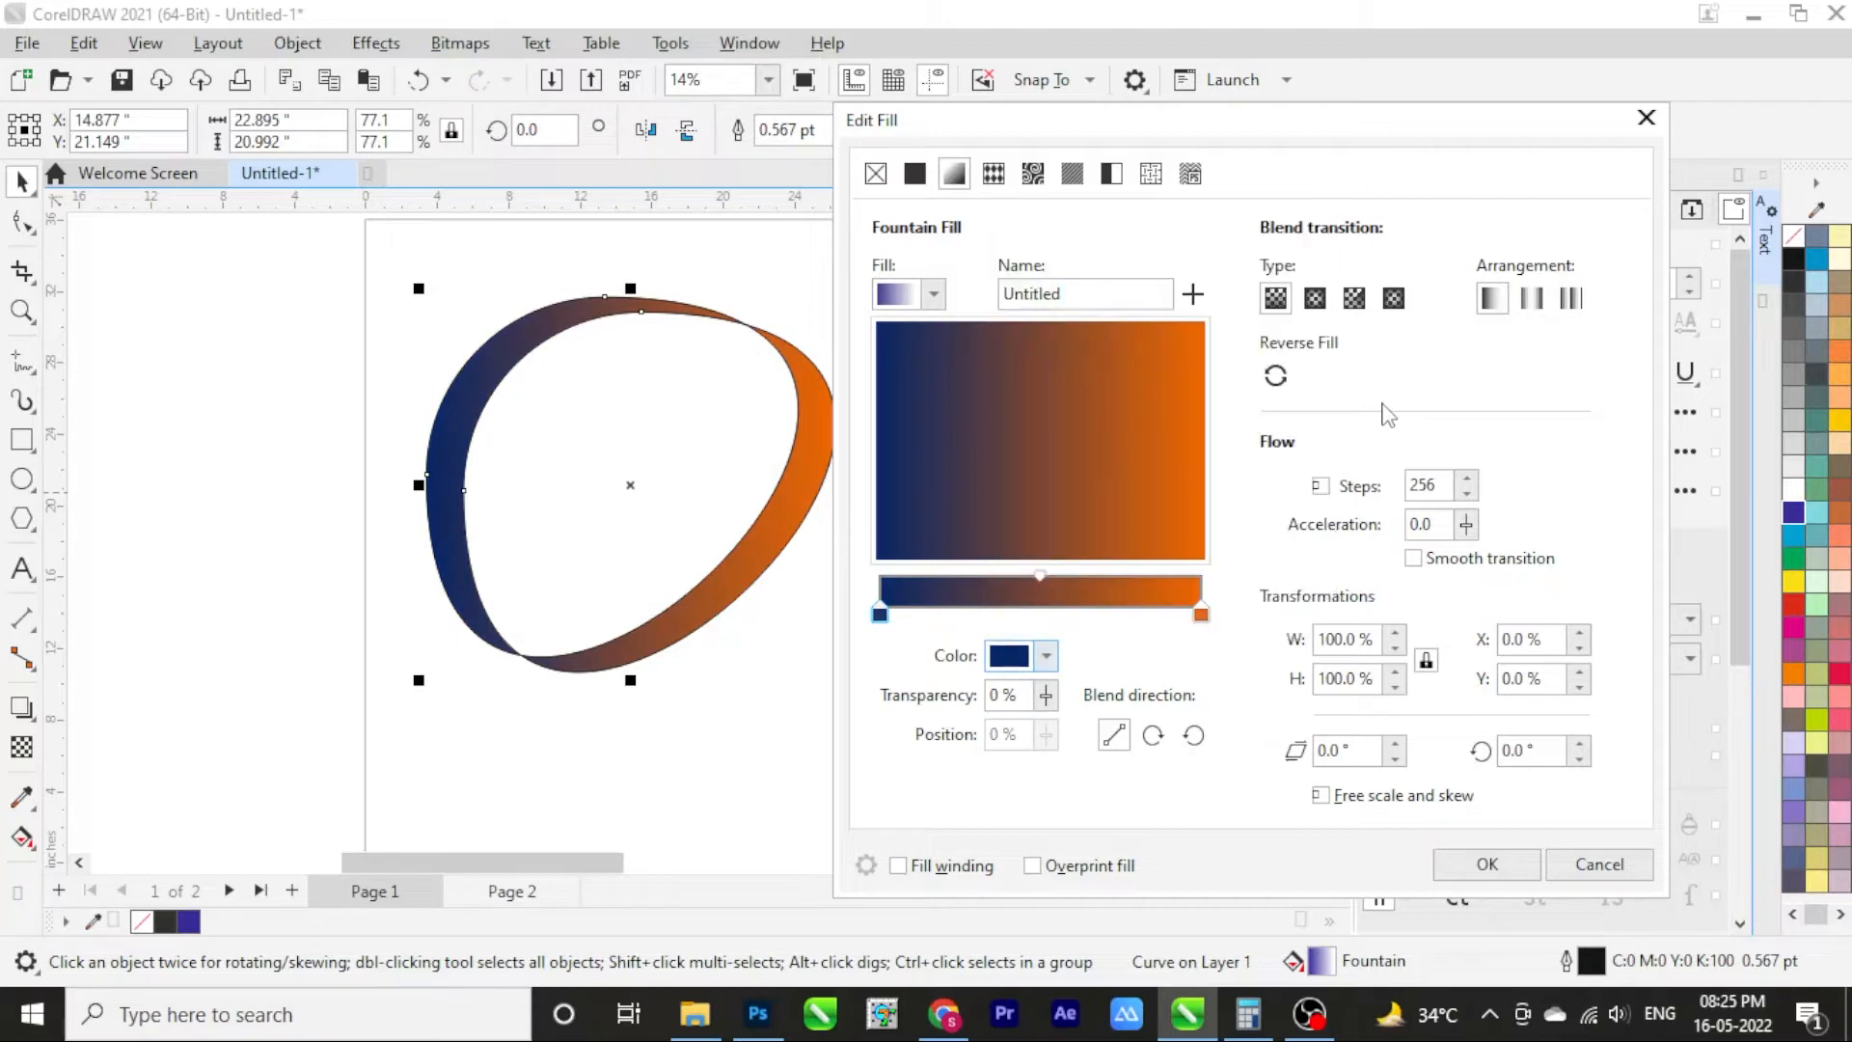
Set the gradient's end colour to cyan with CMYK values 100, 0, 0, 0
click(1202, 617)
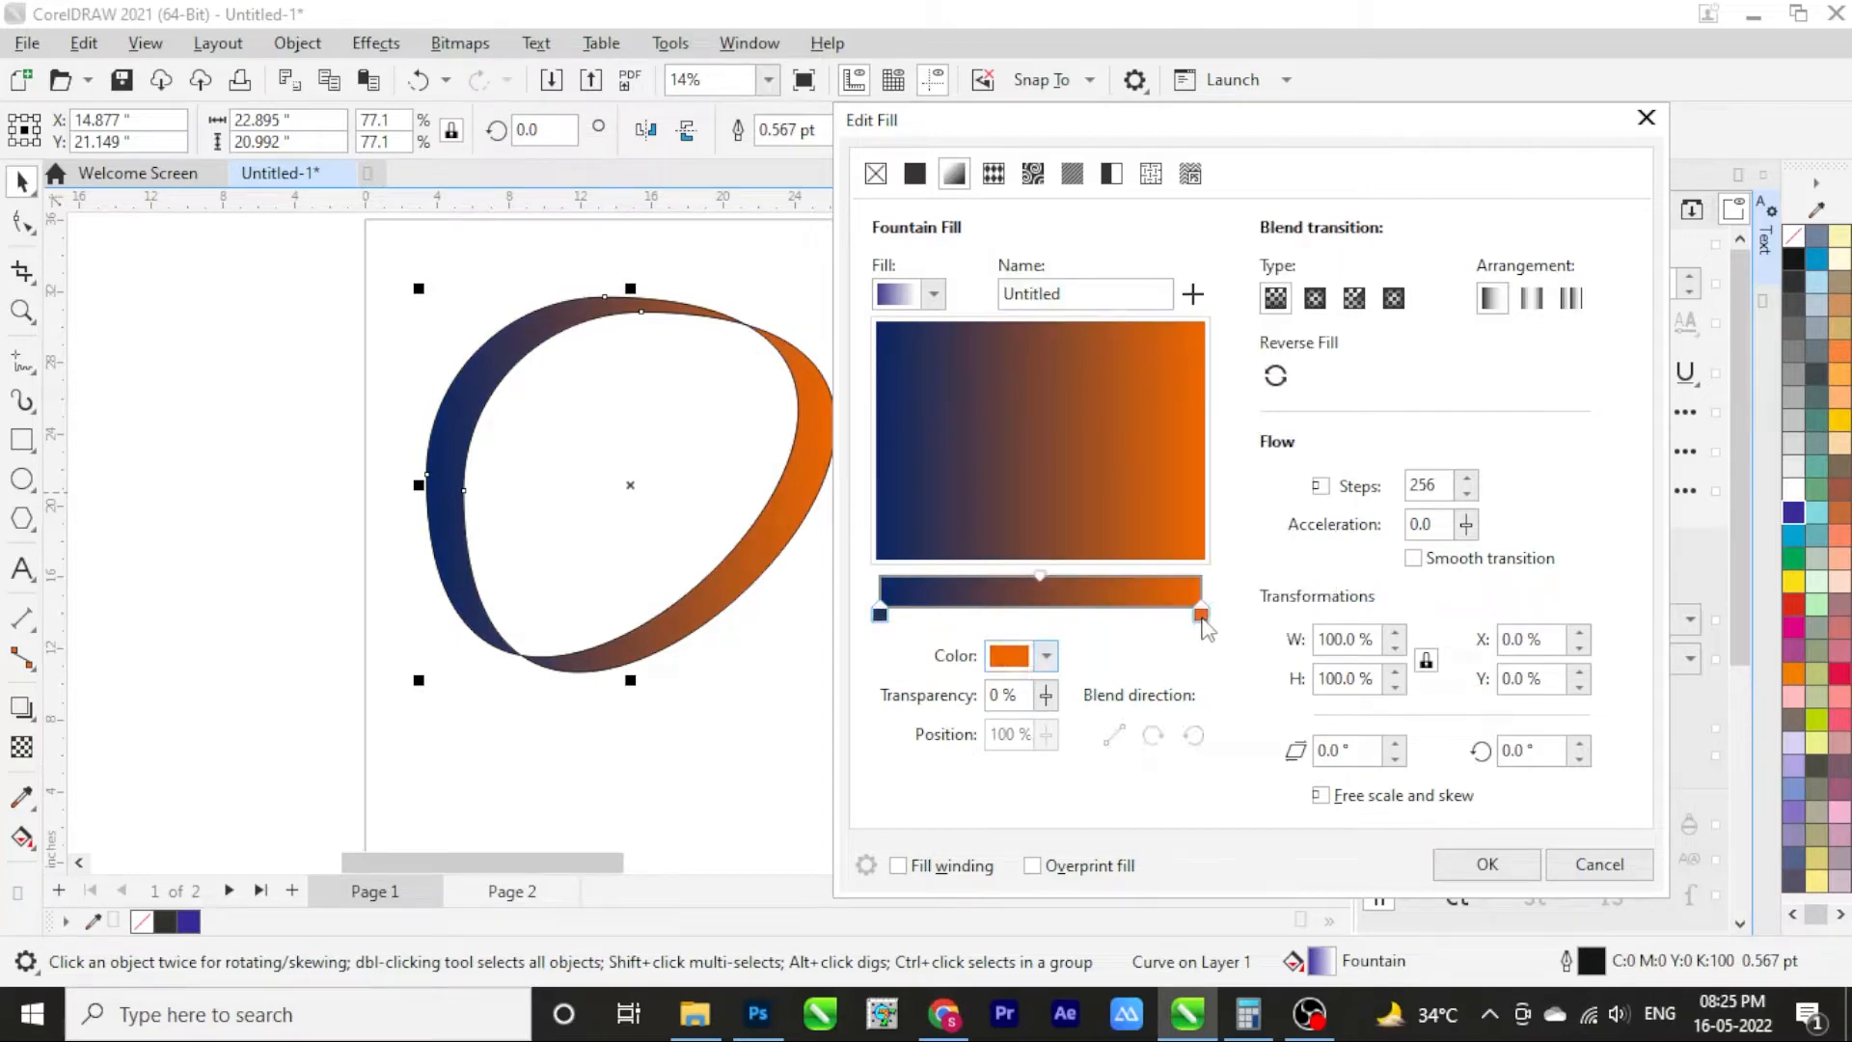
click(1046, 657)
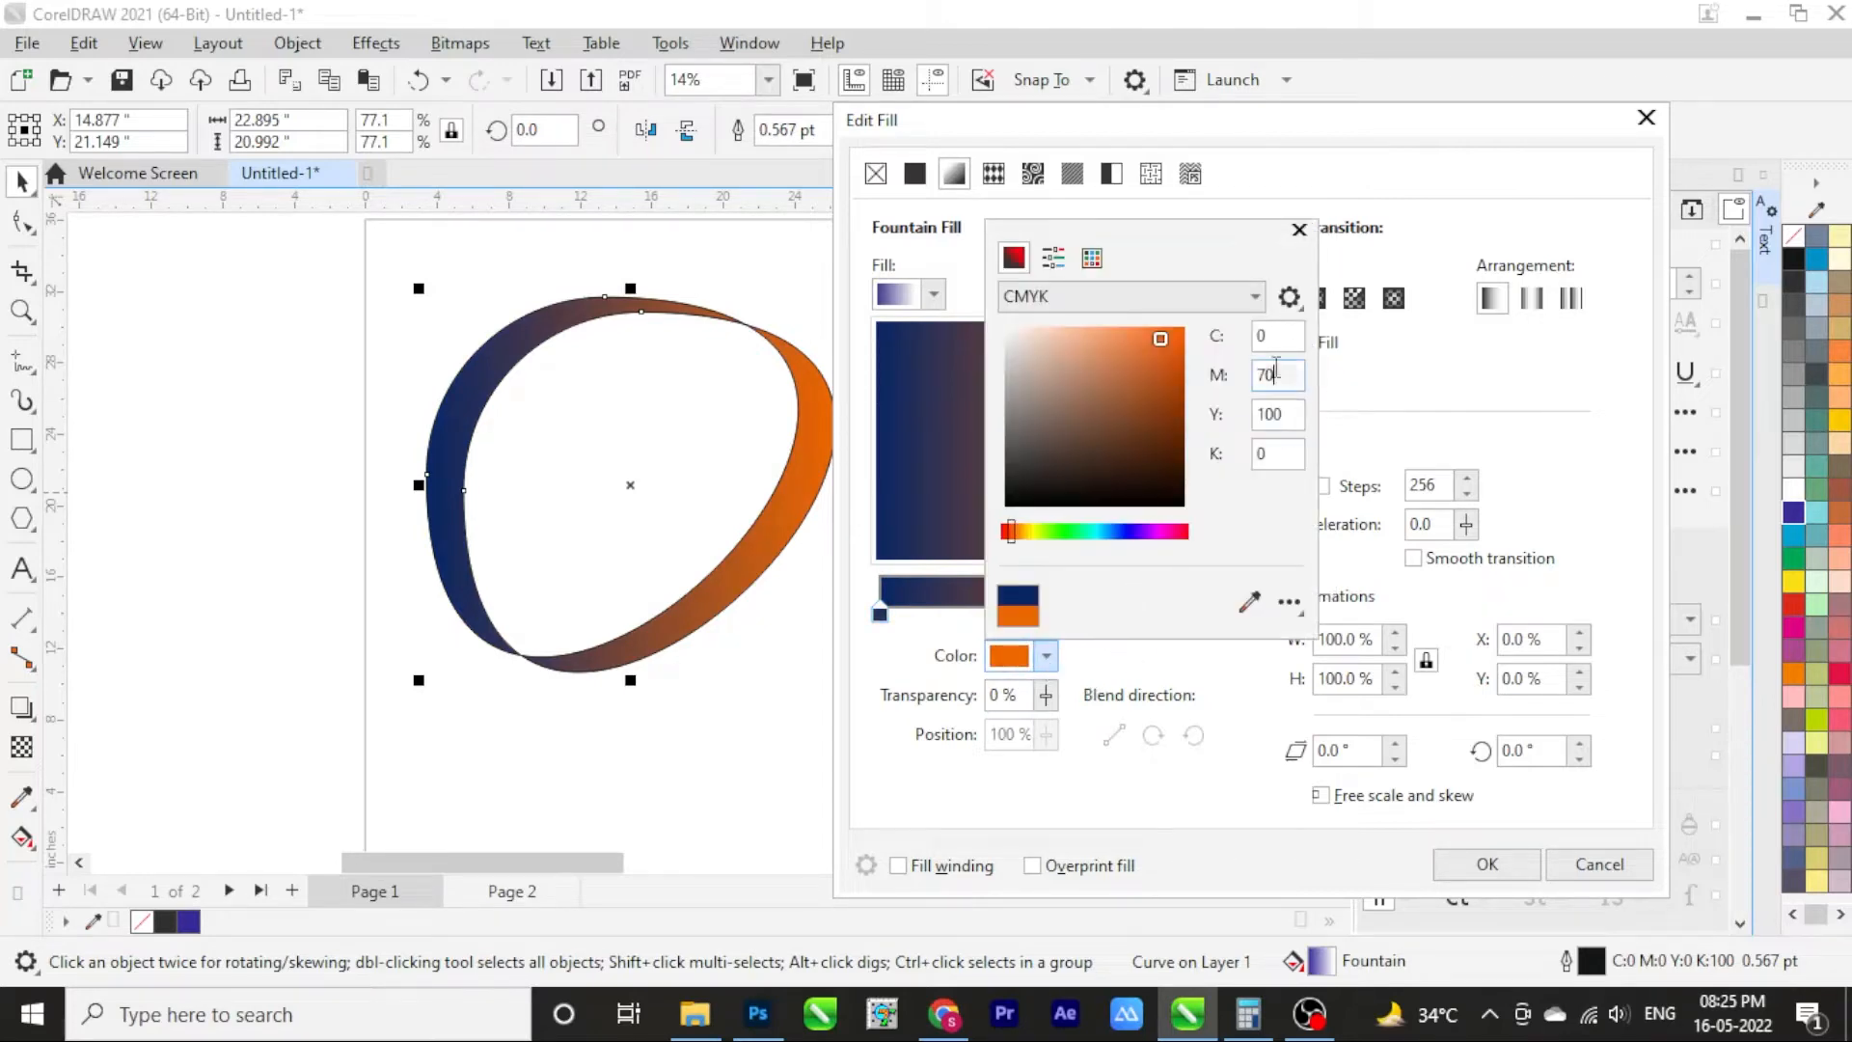
key(shift+Tab)
text(100)
key(Tab)
text(0)
key(Tab)
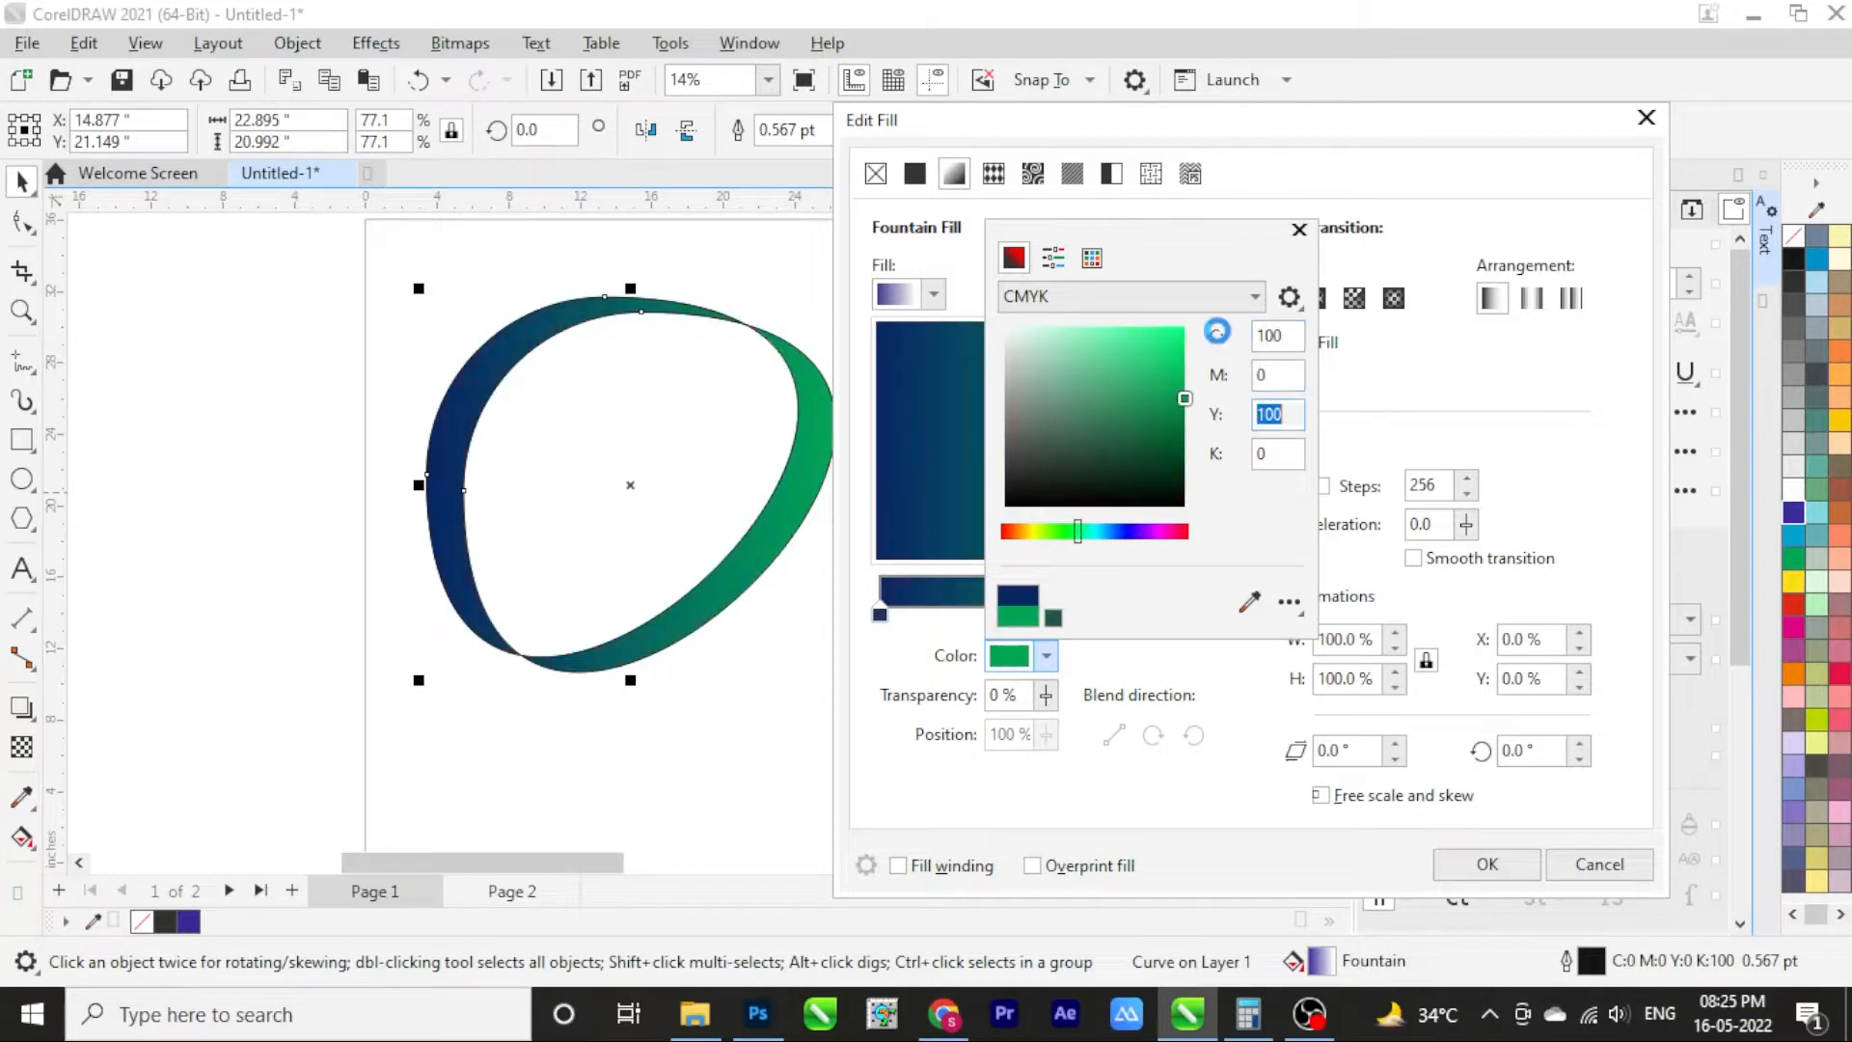
key(Tab)
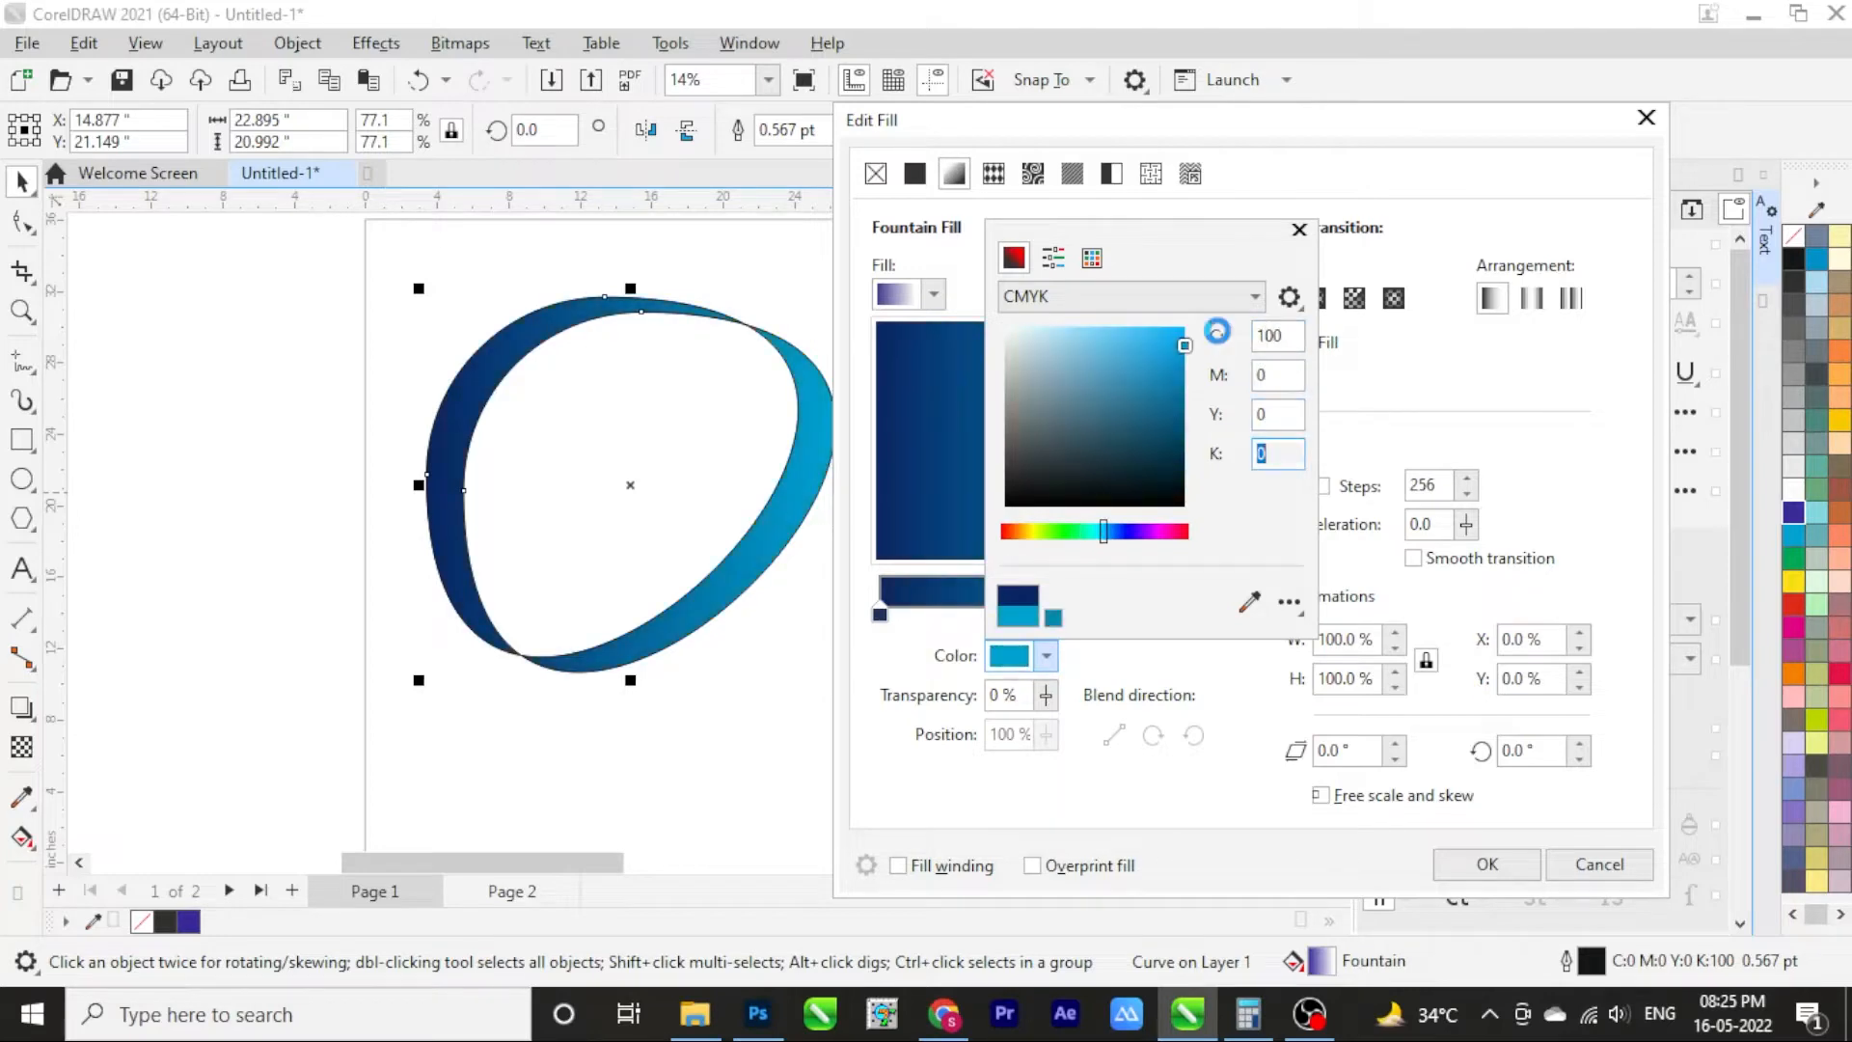
click(1464, 413)
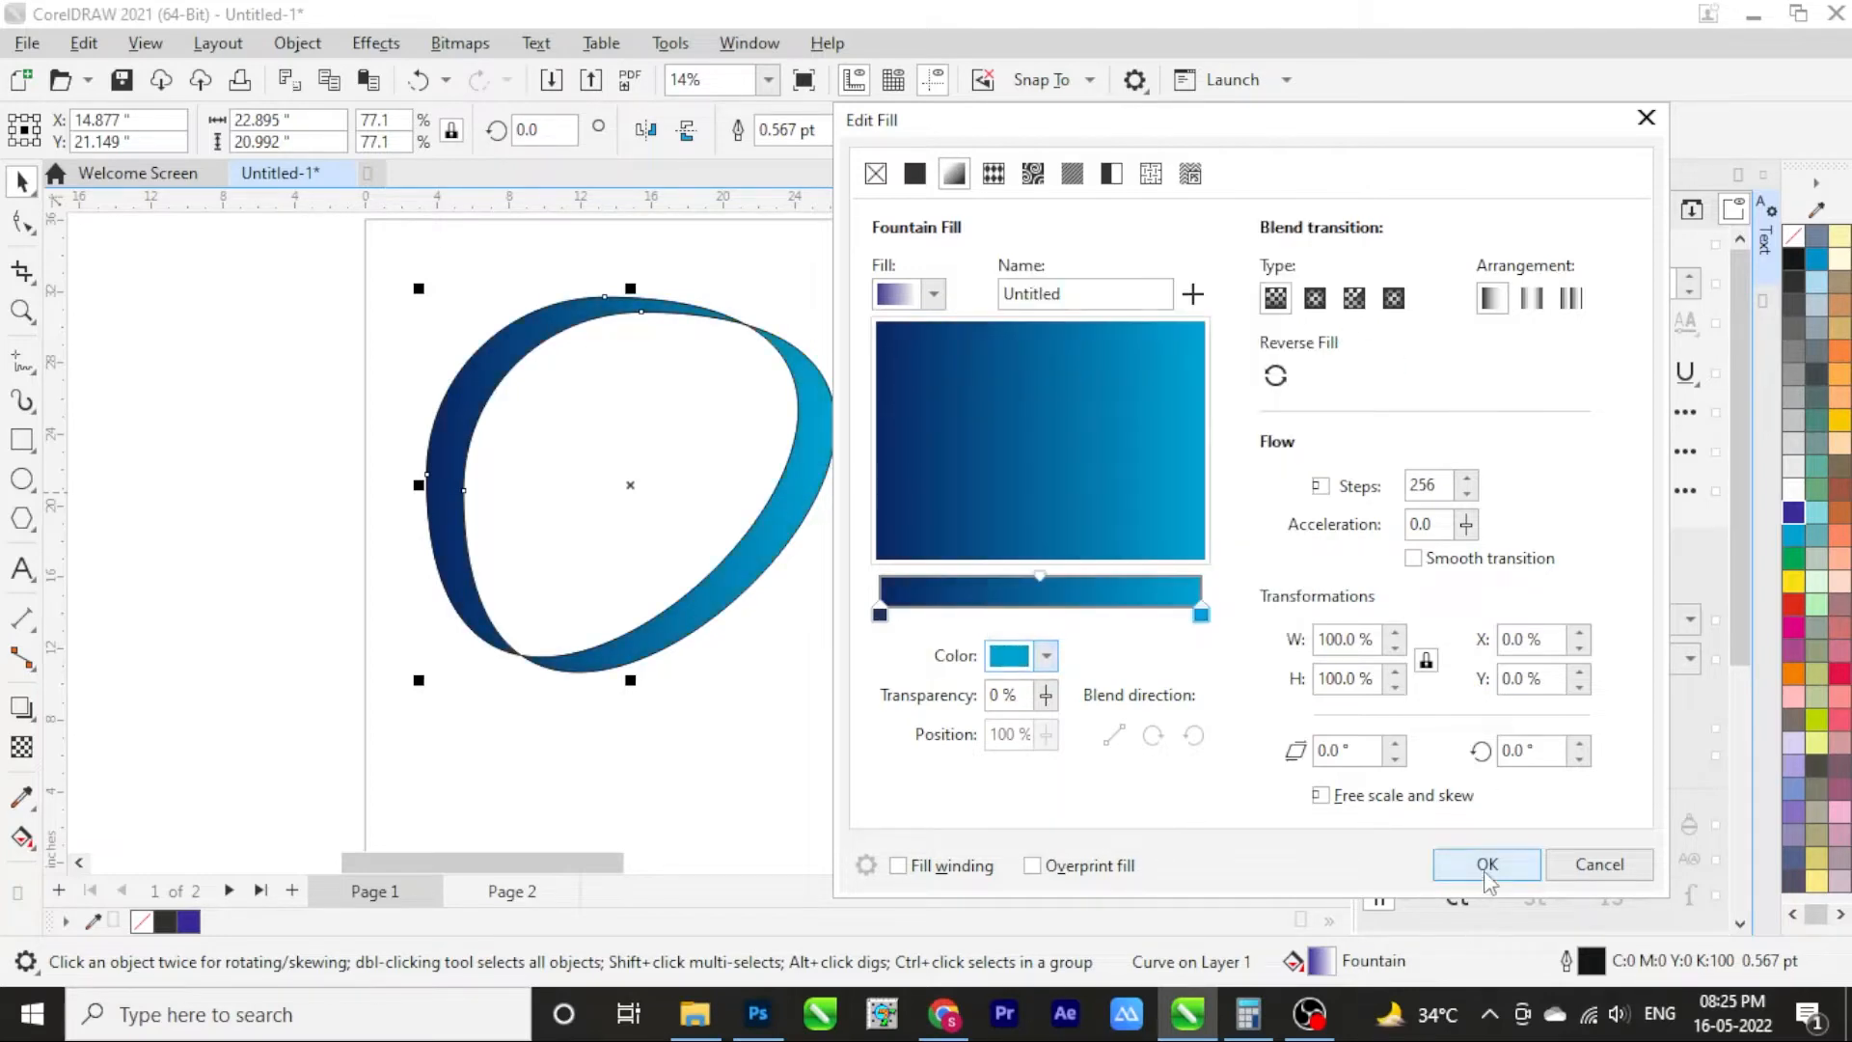
Apply the dark blue to cyan fountain fill to the loop and remove its outline
click(1486, 864)
click(826, 424)
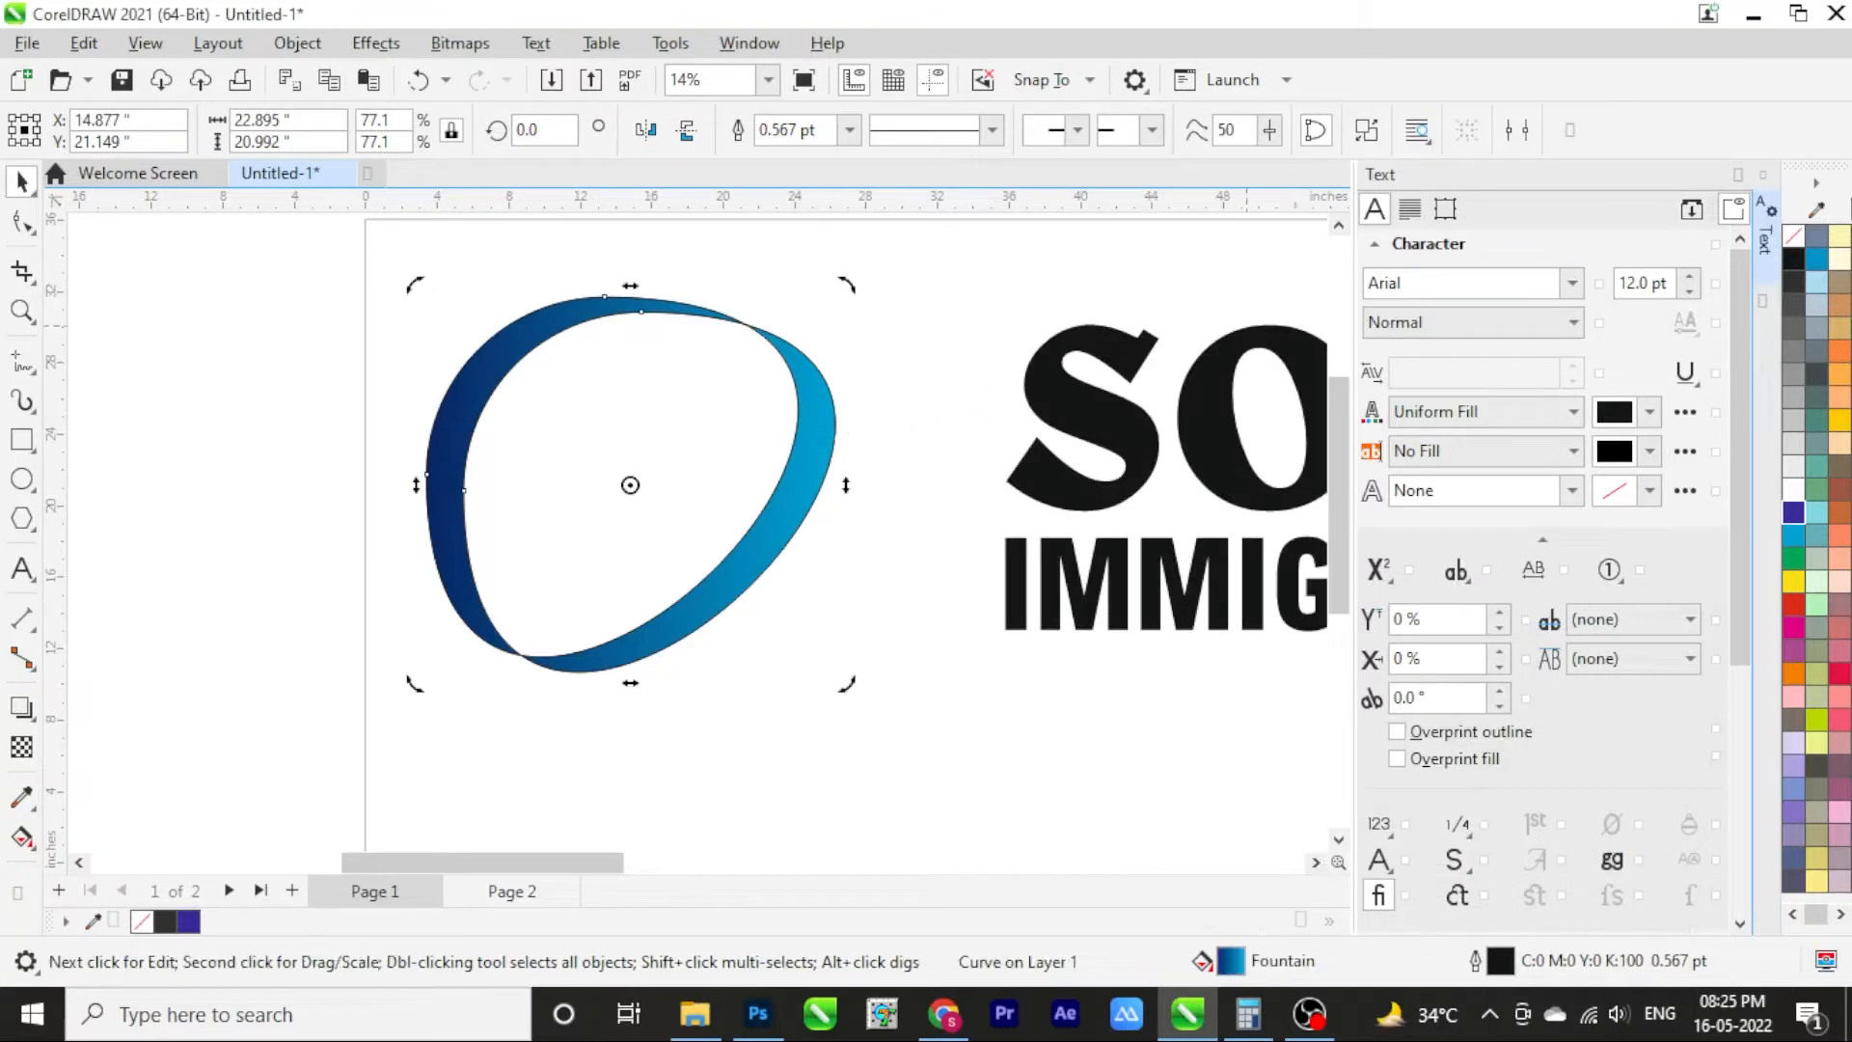
right_click(1790, 248)
click(1676, 253)
scroll(604, 515, down, 3)
scroll(707, 529, up, 1)
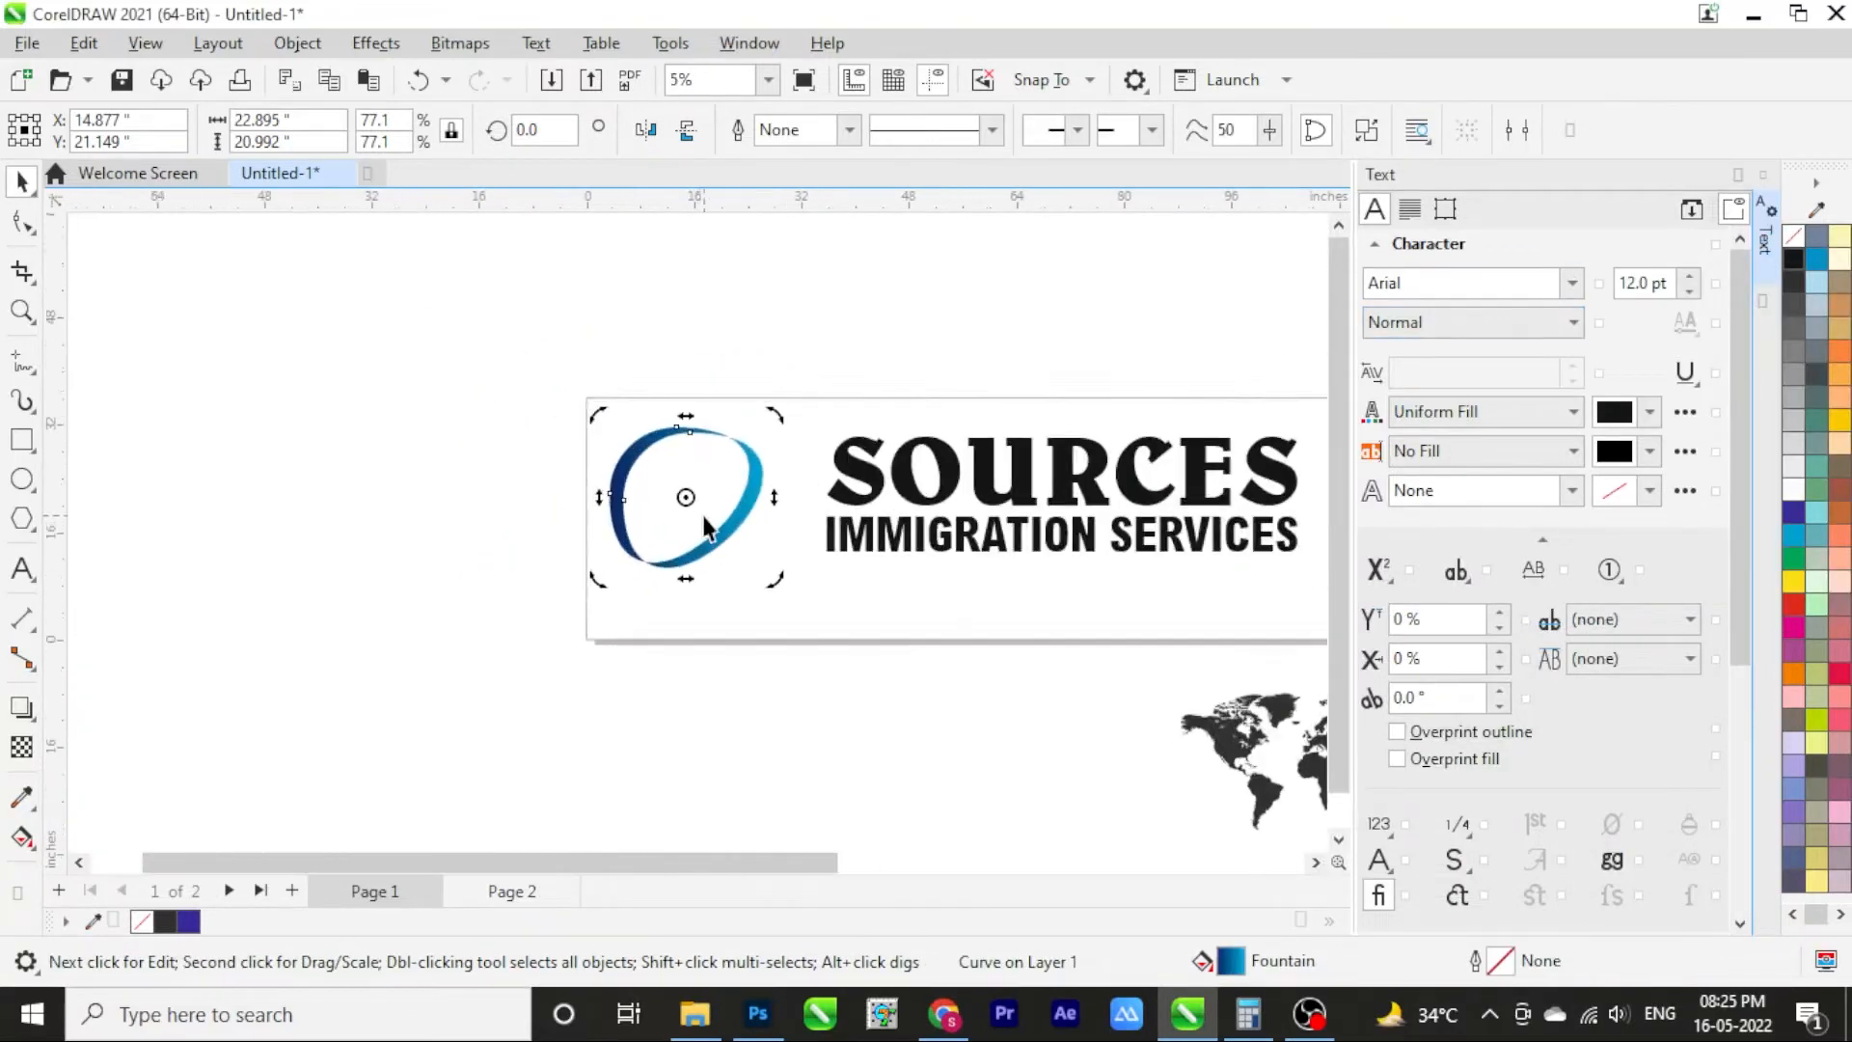
scroll(1033, 397, down, 2)
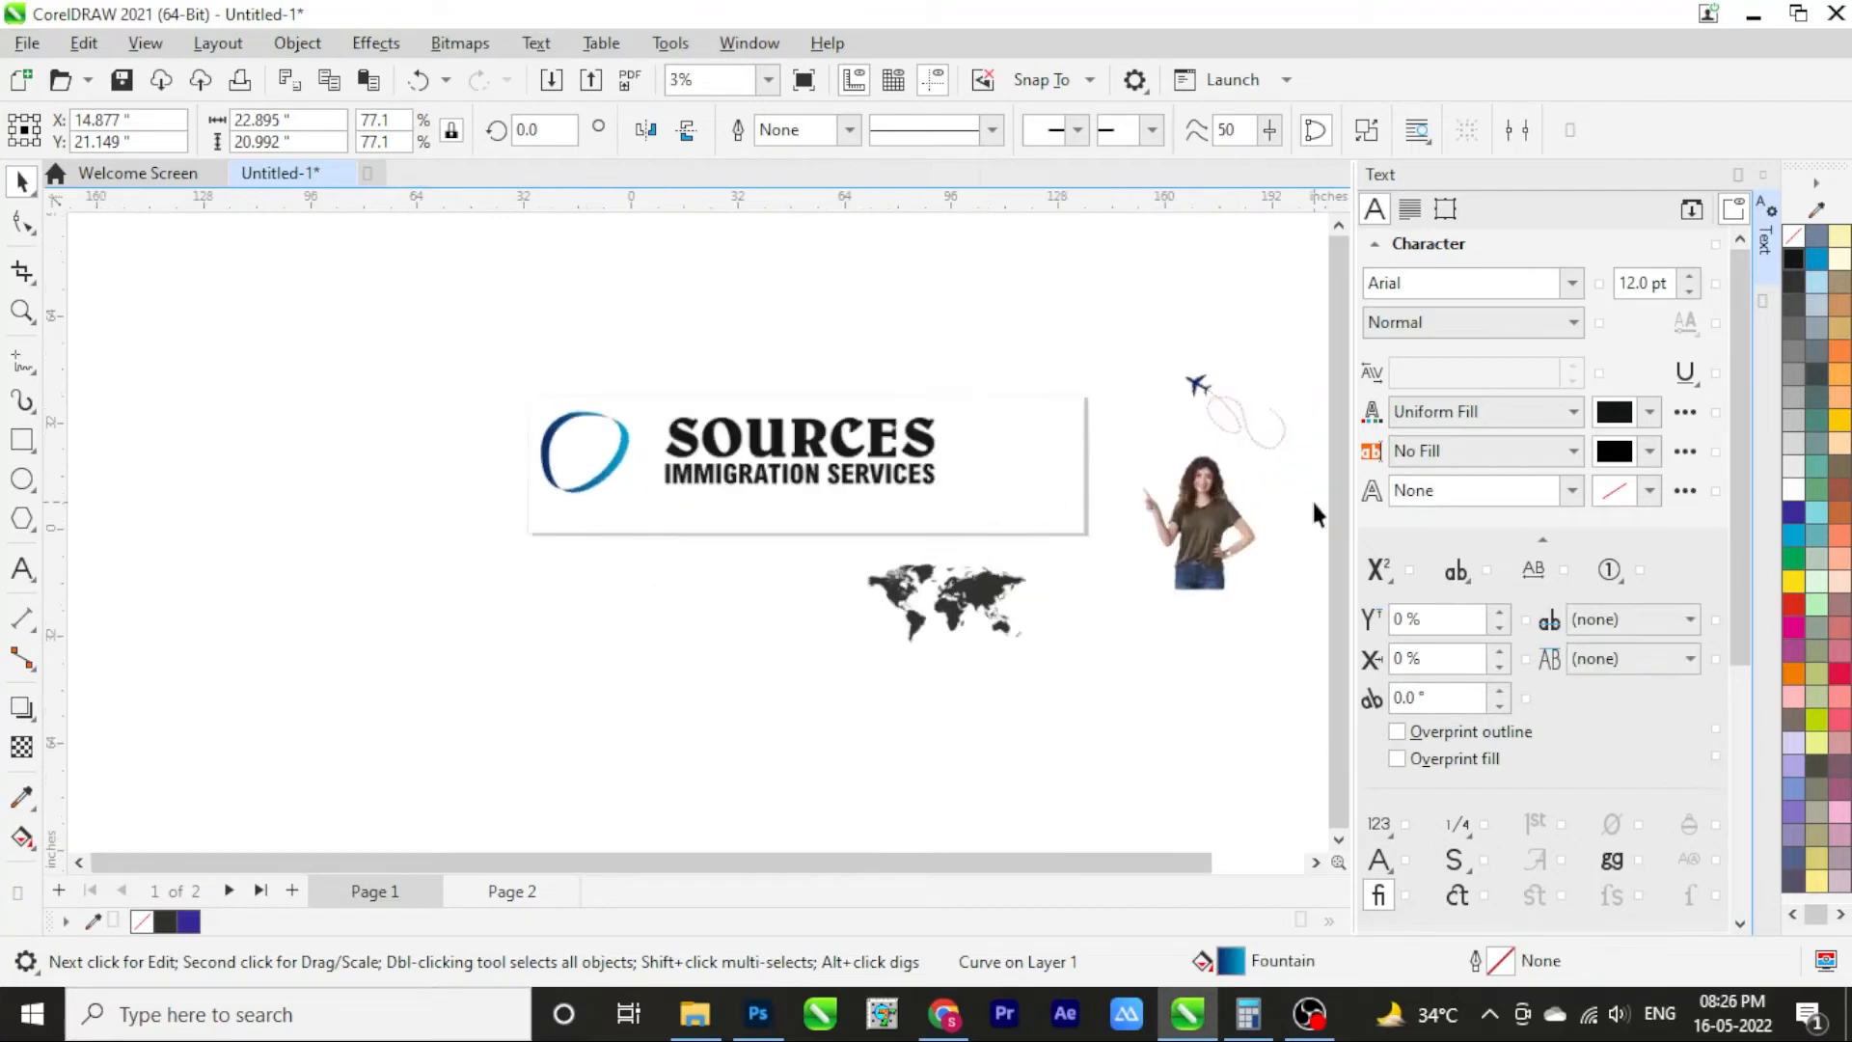
Place a copy of the airplane from the dotted flight-path graphic inside the loop
scroll(1311, 498, up, 1)
click(1159, 355)
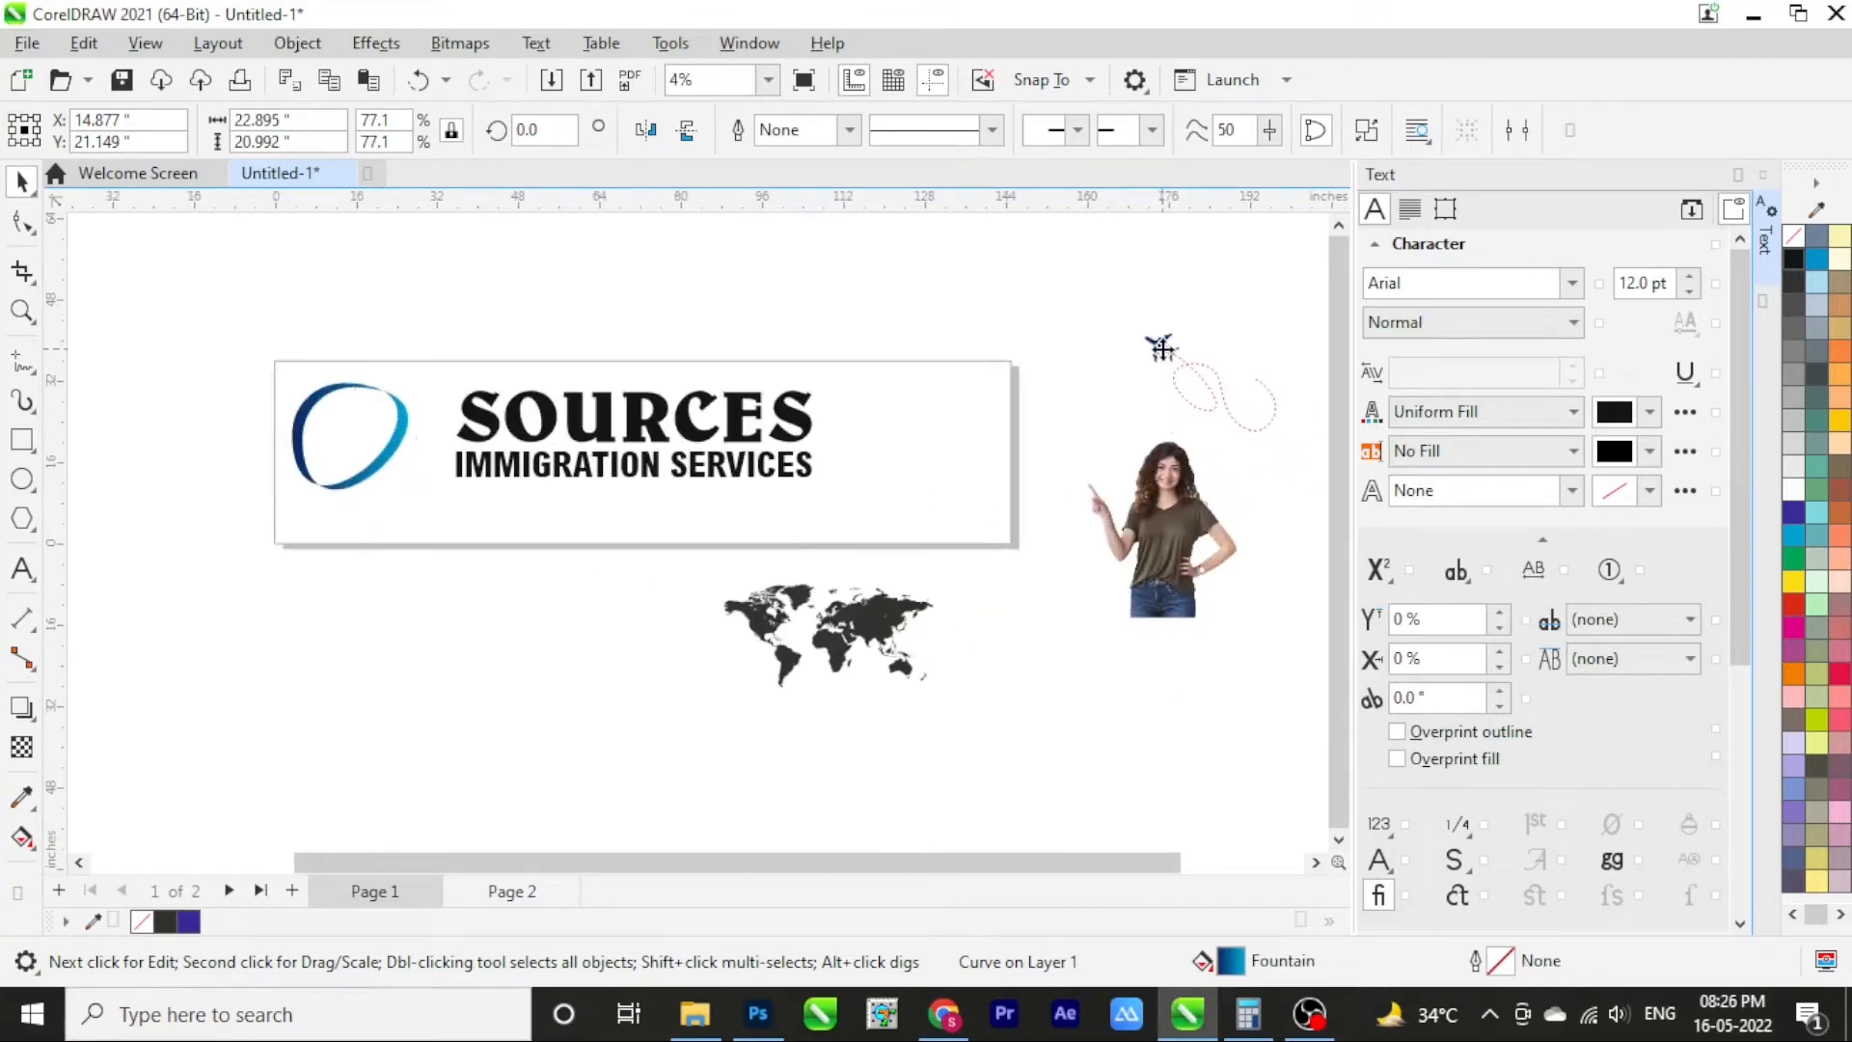
right_click(1160, 355)
click(1215, 272)
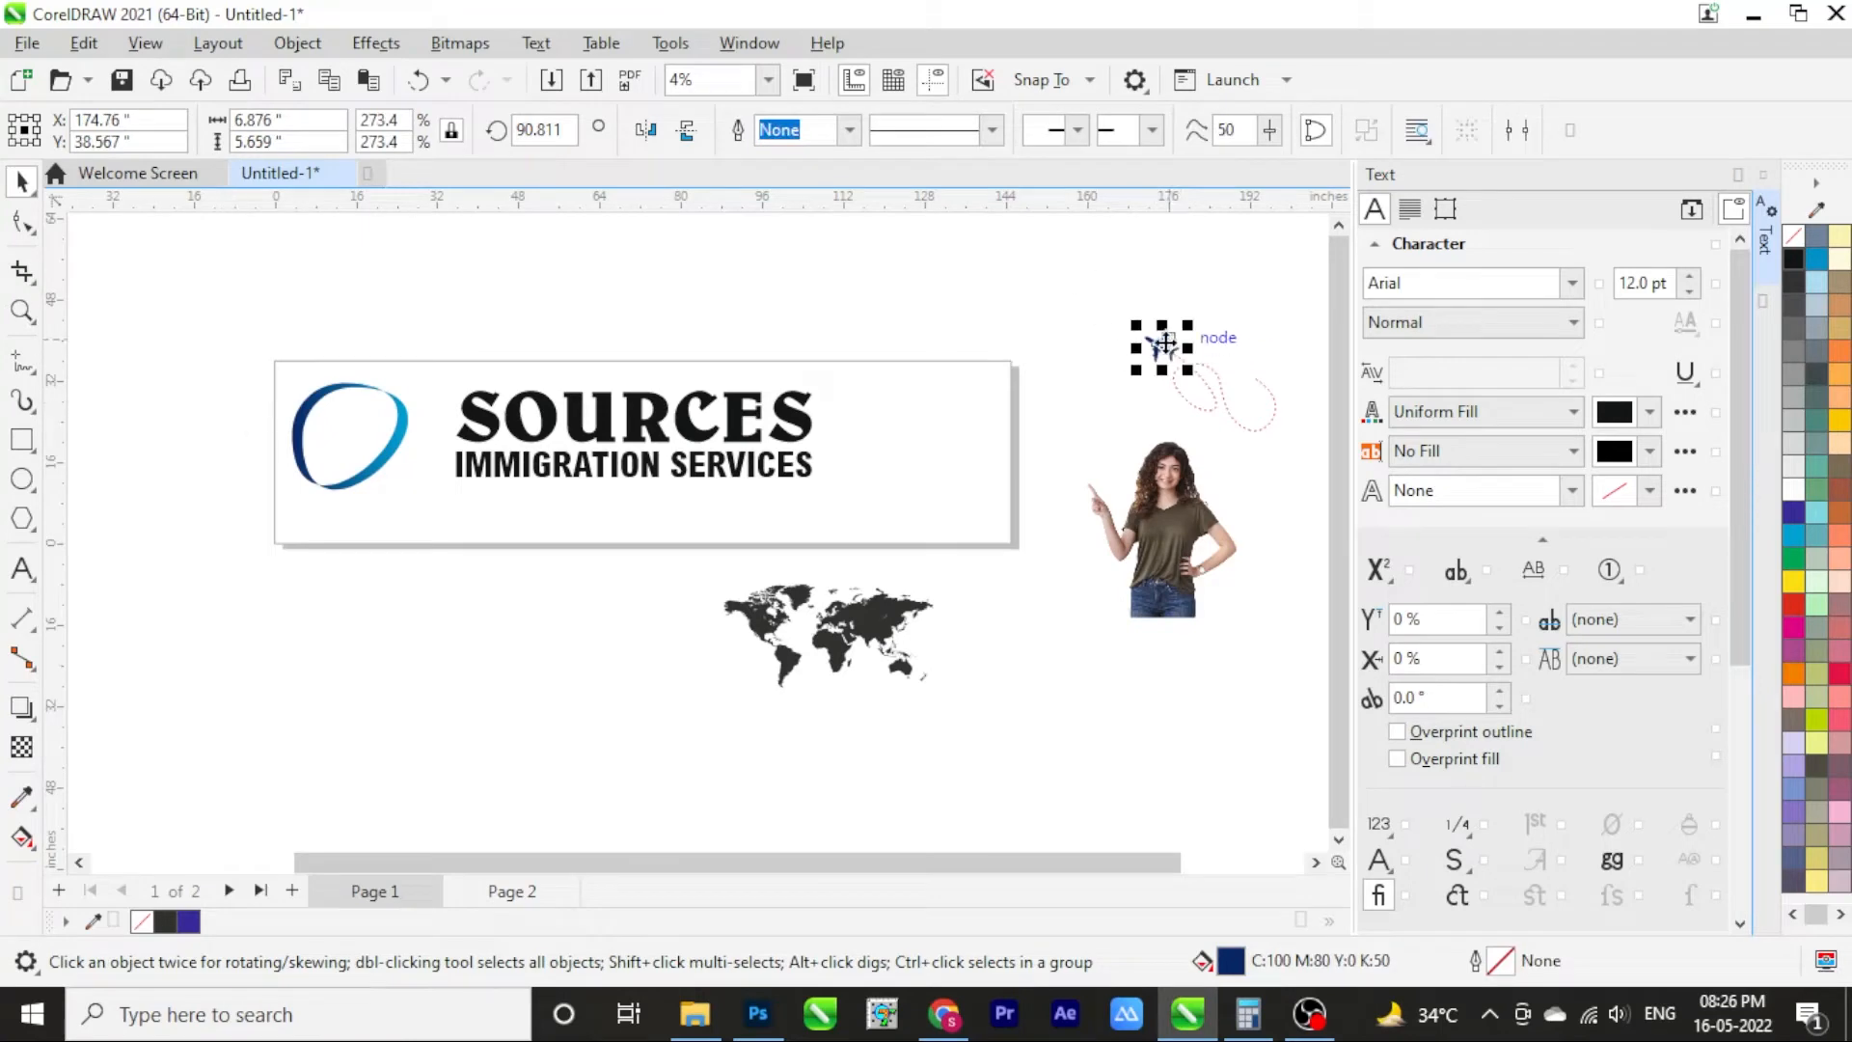
drag(1160, 347, 577, 417)
scroll(288, 462, up, 4)
Rotate the airplane in the loop to about 3.5° and enlarge it to about 9.7 by 11.7 inches
click(579, 417)
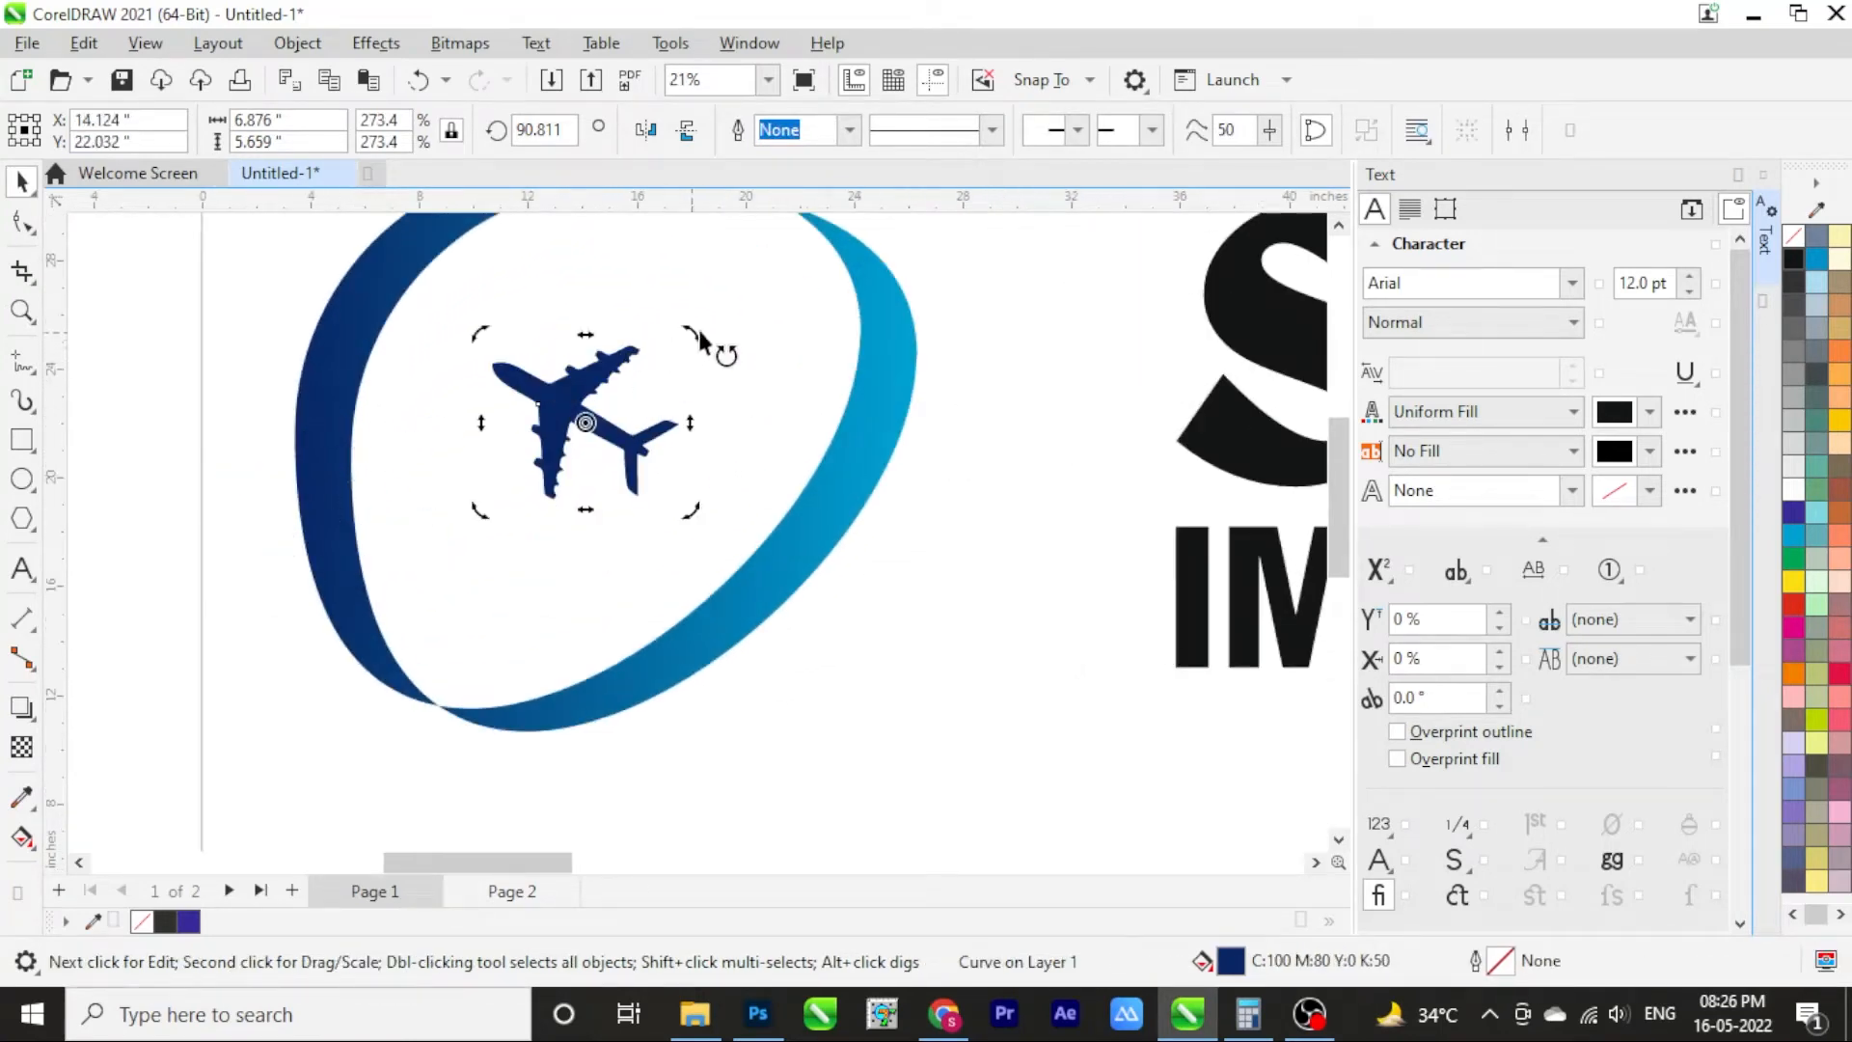
drag(711, 348, 777, 666)
click(599, 397)
scroll(540, 419, down, 1)
scroll(542, 425, up, 1)
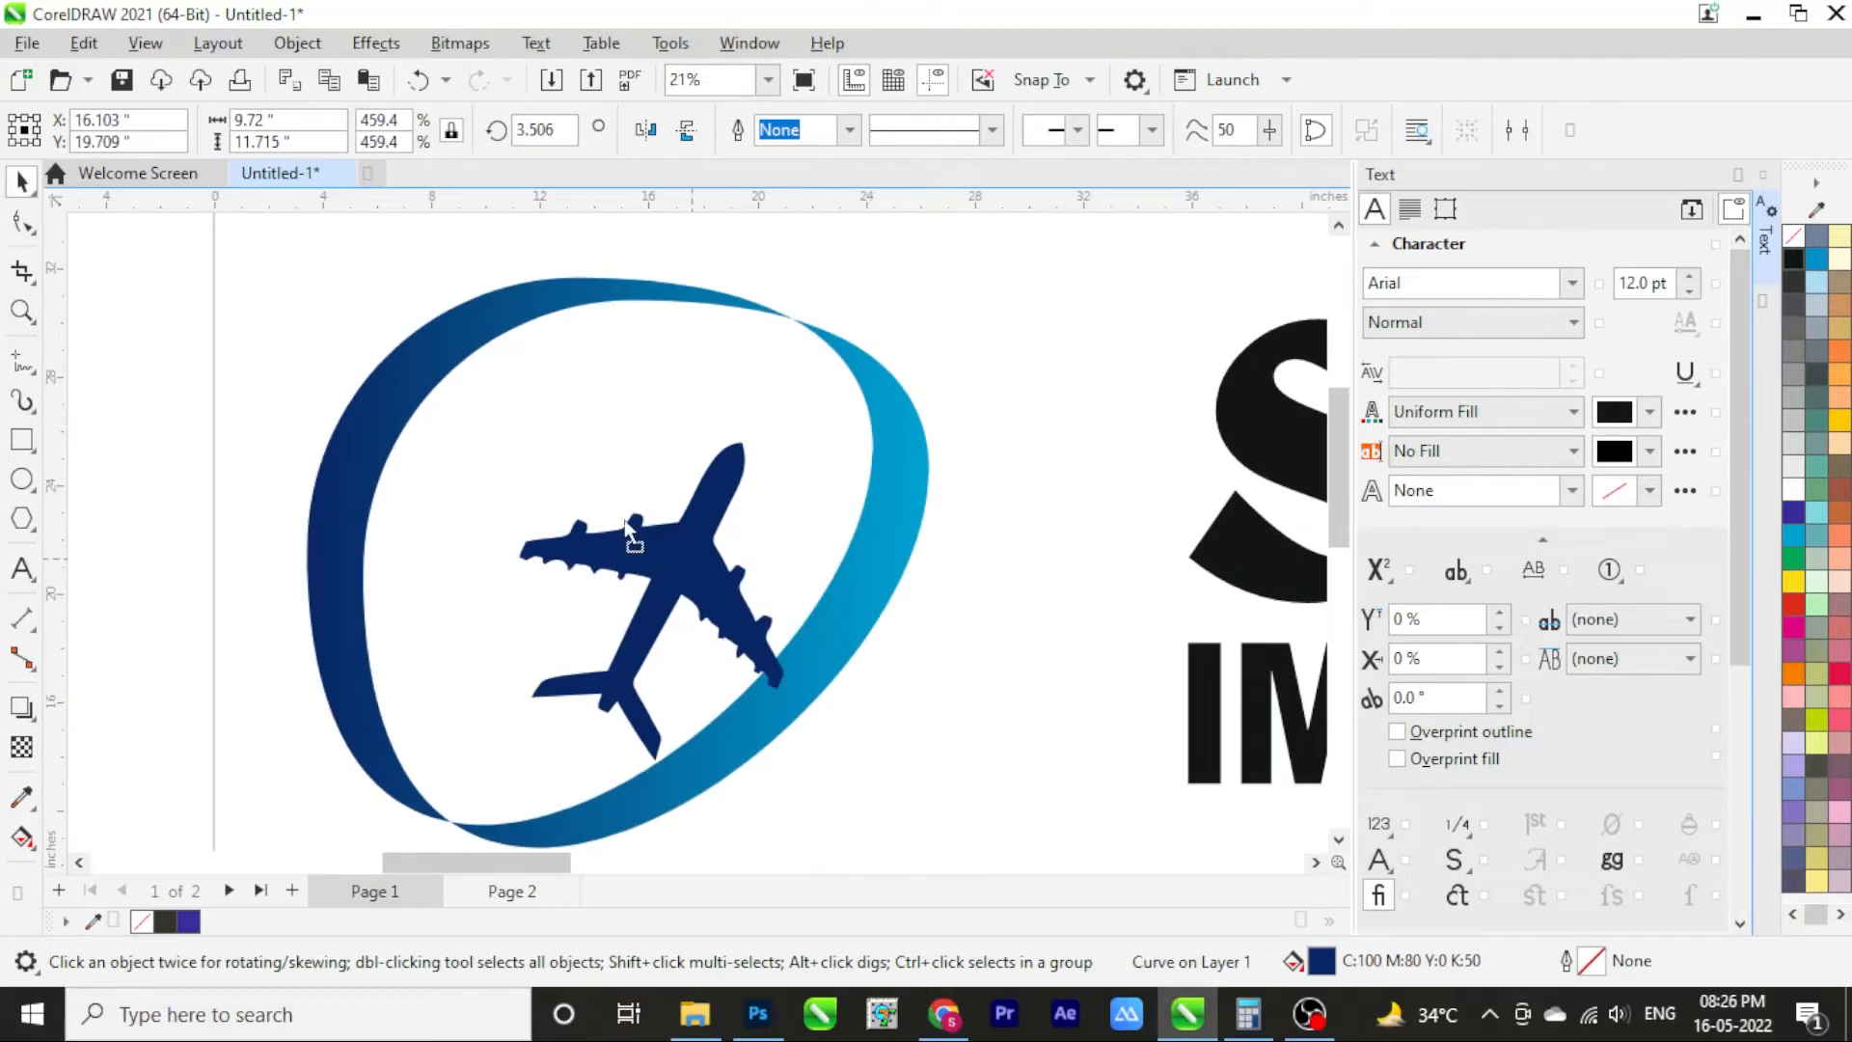
Enlarge the airplane to about 11.6 by 14 inches and centre it inside the loop
drag(628, 528, 535, 425)
drag(695, 671, 749, 723)
drag(640, 488, 642, 518)
scroll(677, 364, down, 1)
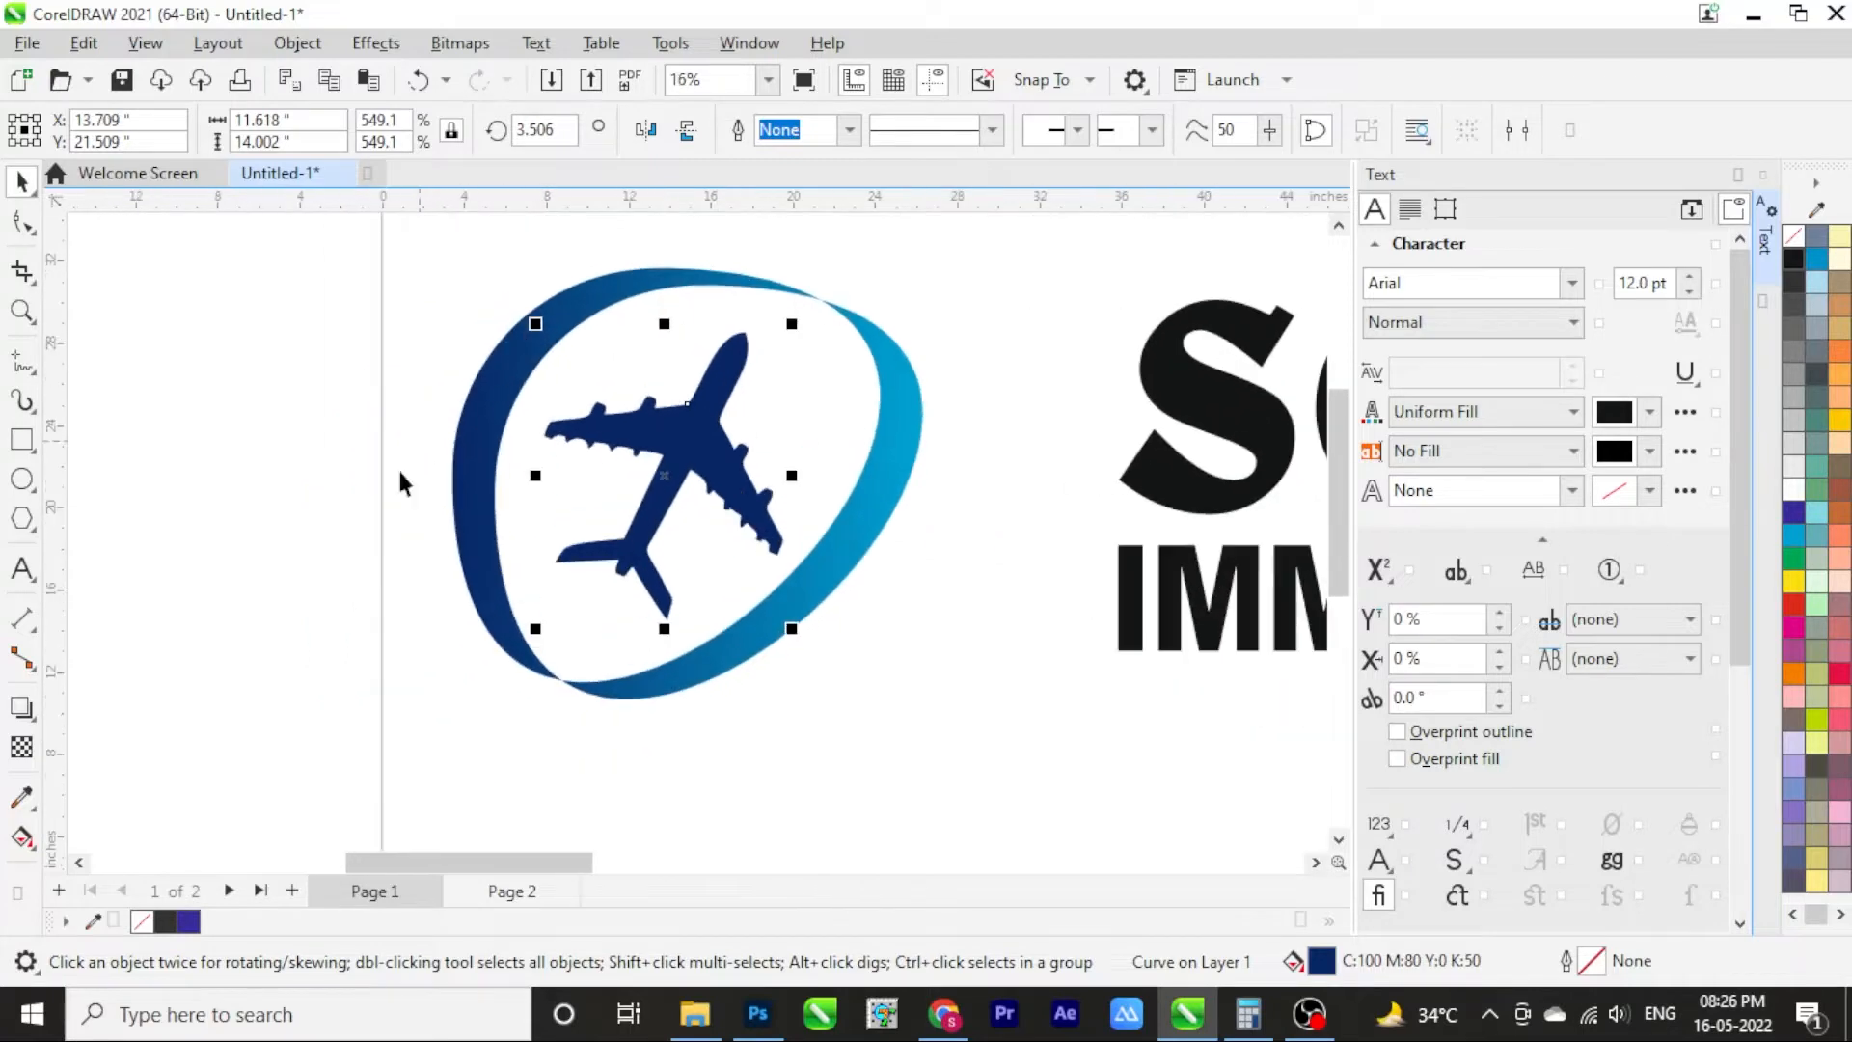
Scale the loop and airplane down together to about 20.6 by 18.9 inches and group them as one logo
click(234, 449)
scroll(354, 340, down, 1)
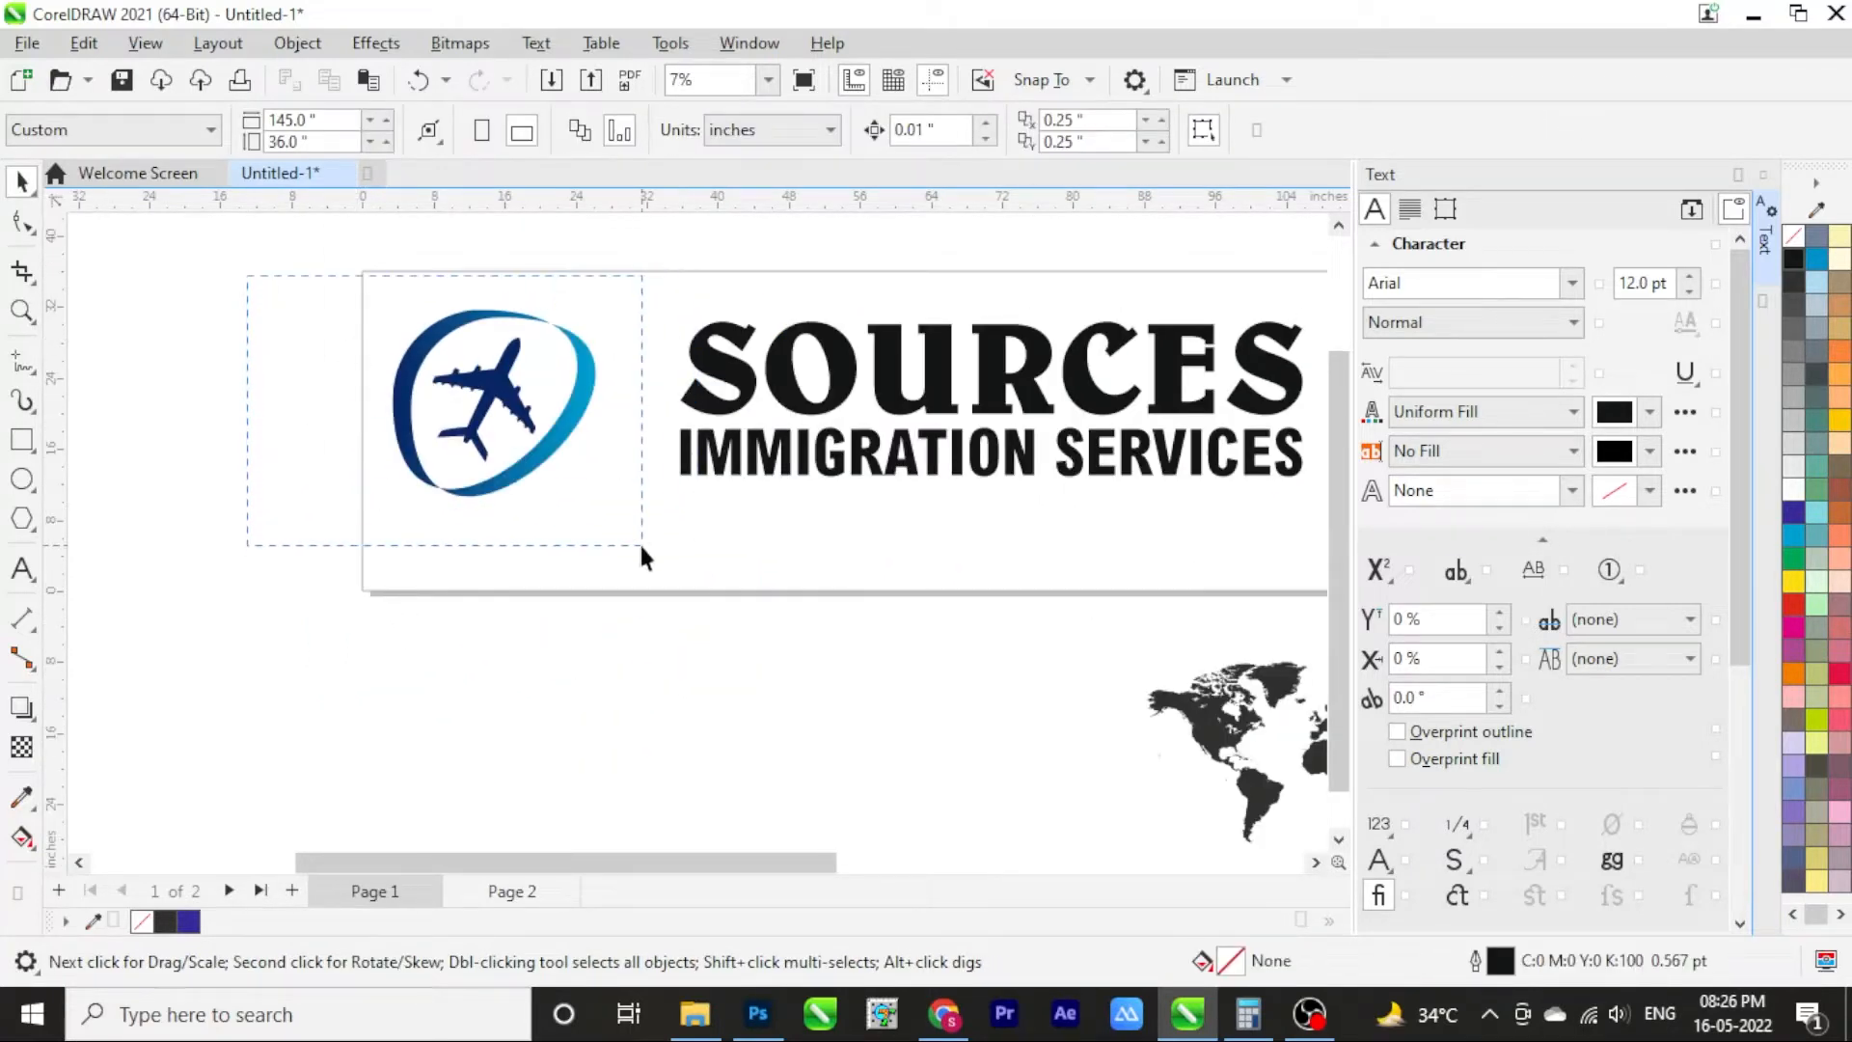
drag(641, 558, 617, 528)
scroll(594, 498, up, 1)
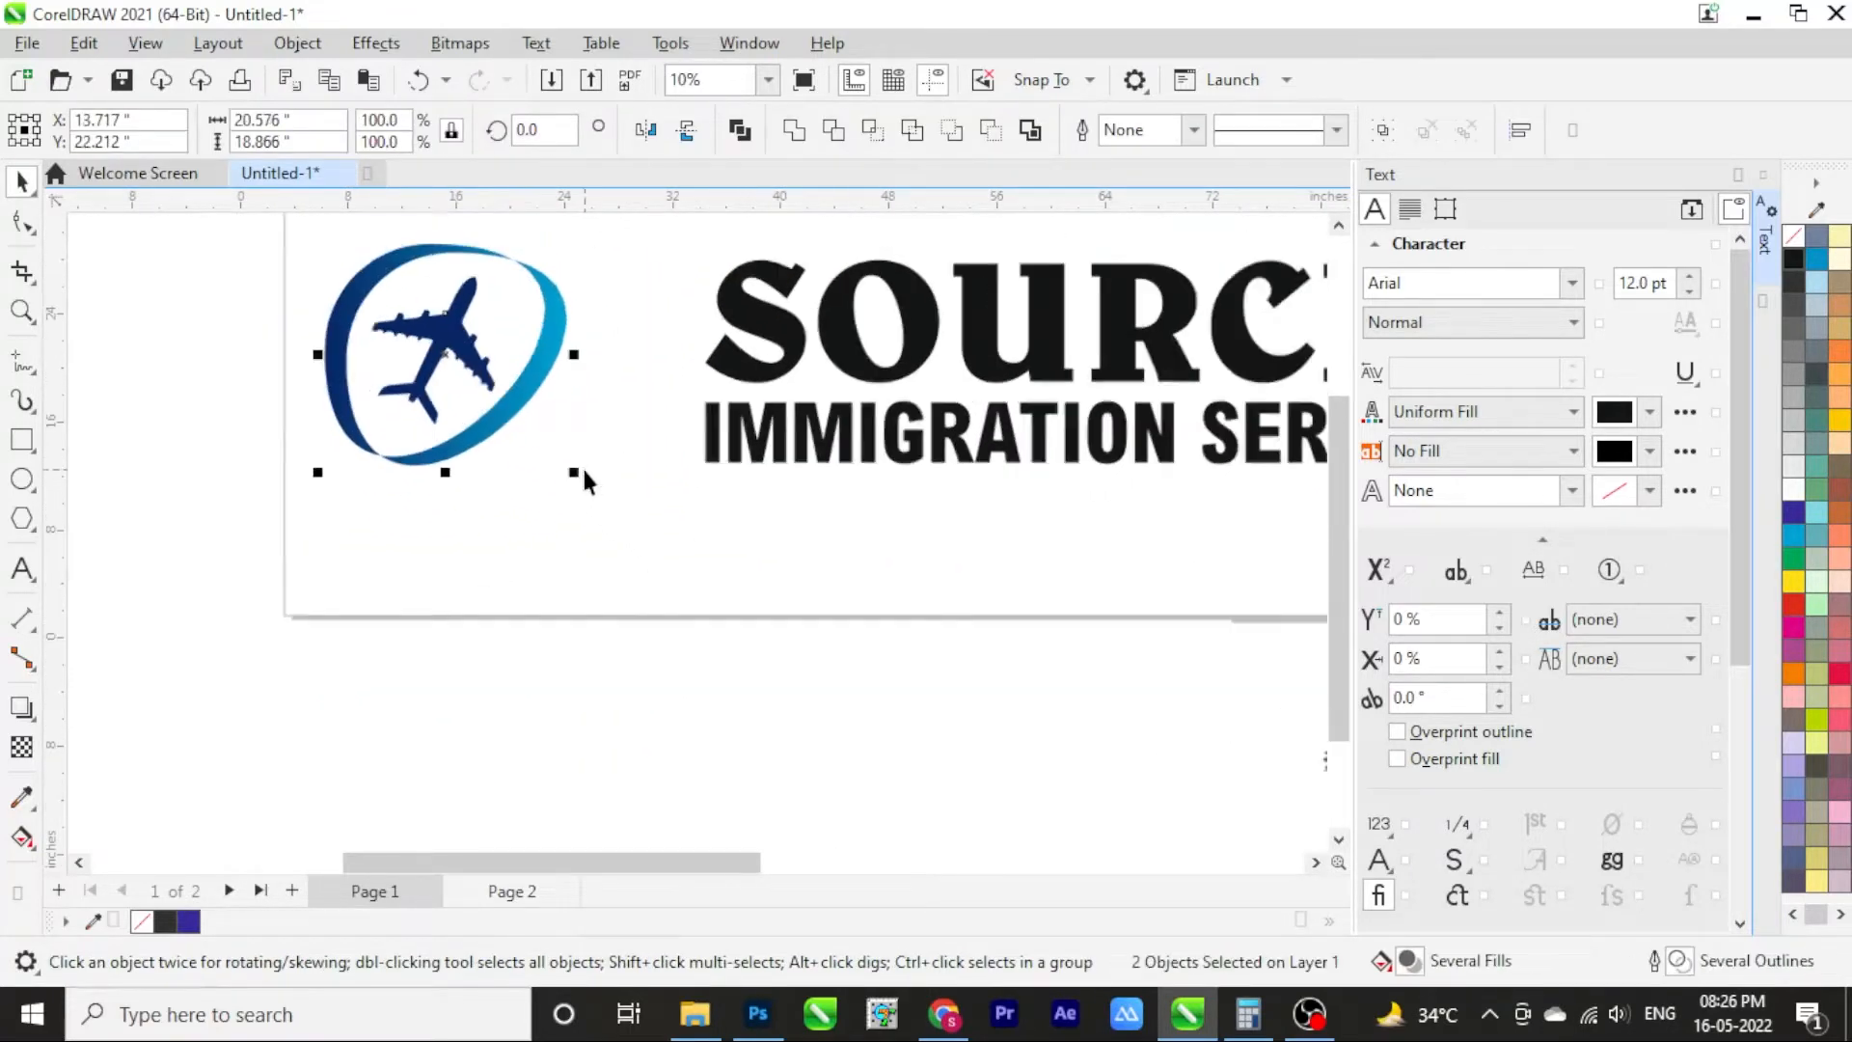
scroll(582, 467, down, 1)
key(ctrl+g)
click(244, 392)
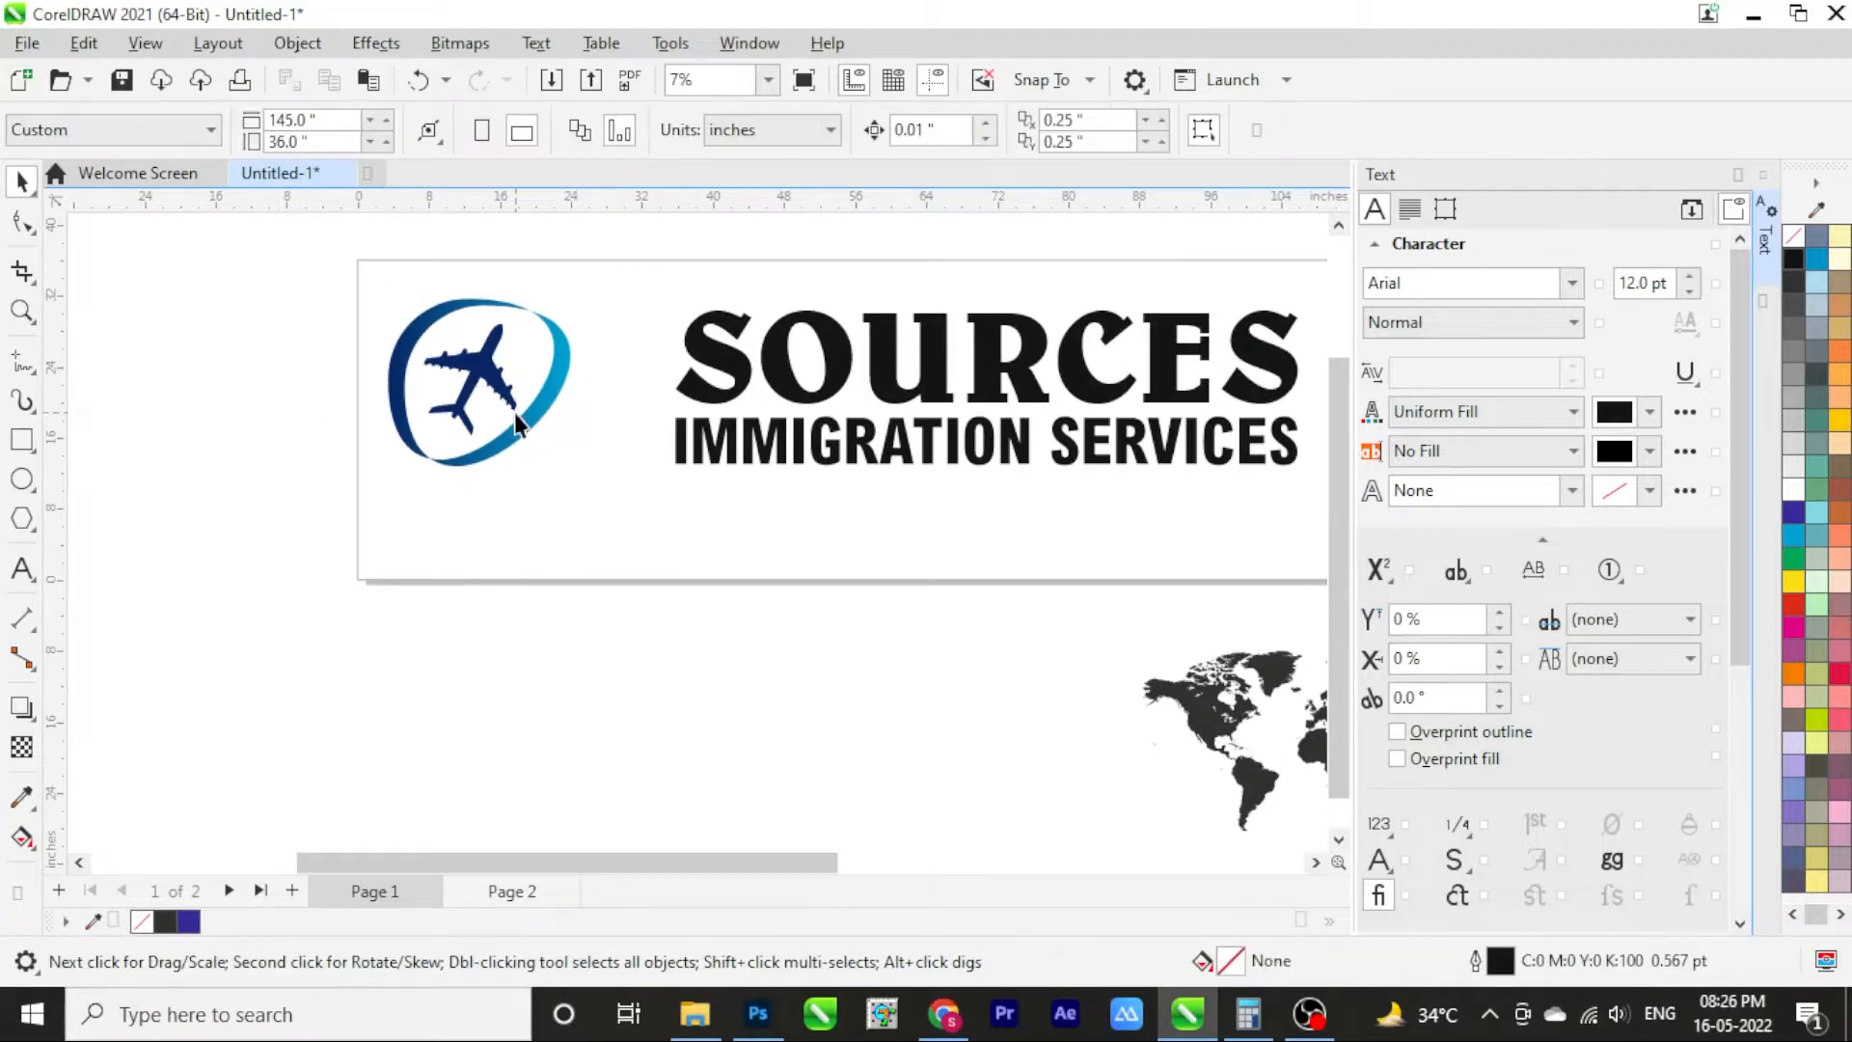
click(516, 425)
scroll(535, 398, down, 1)
click(373, 374)
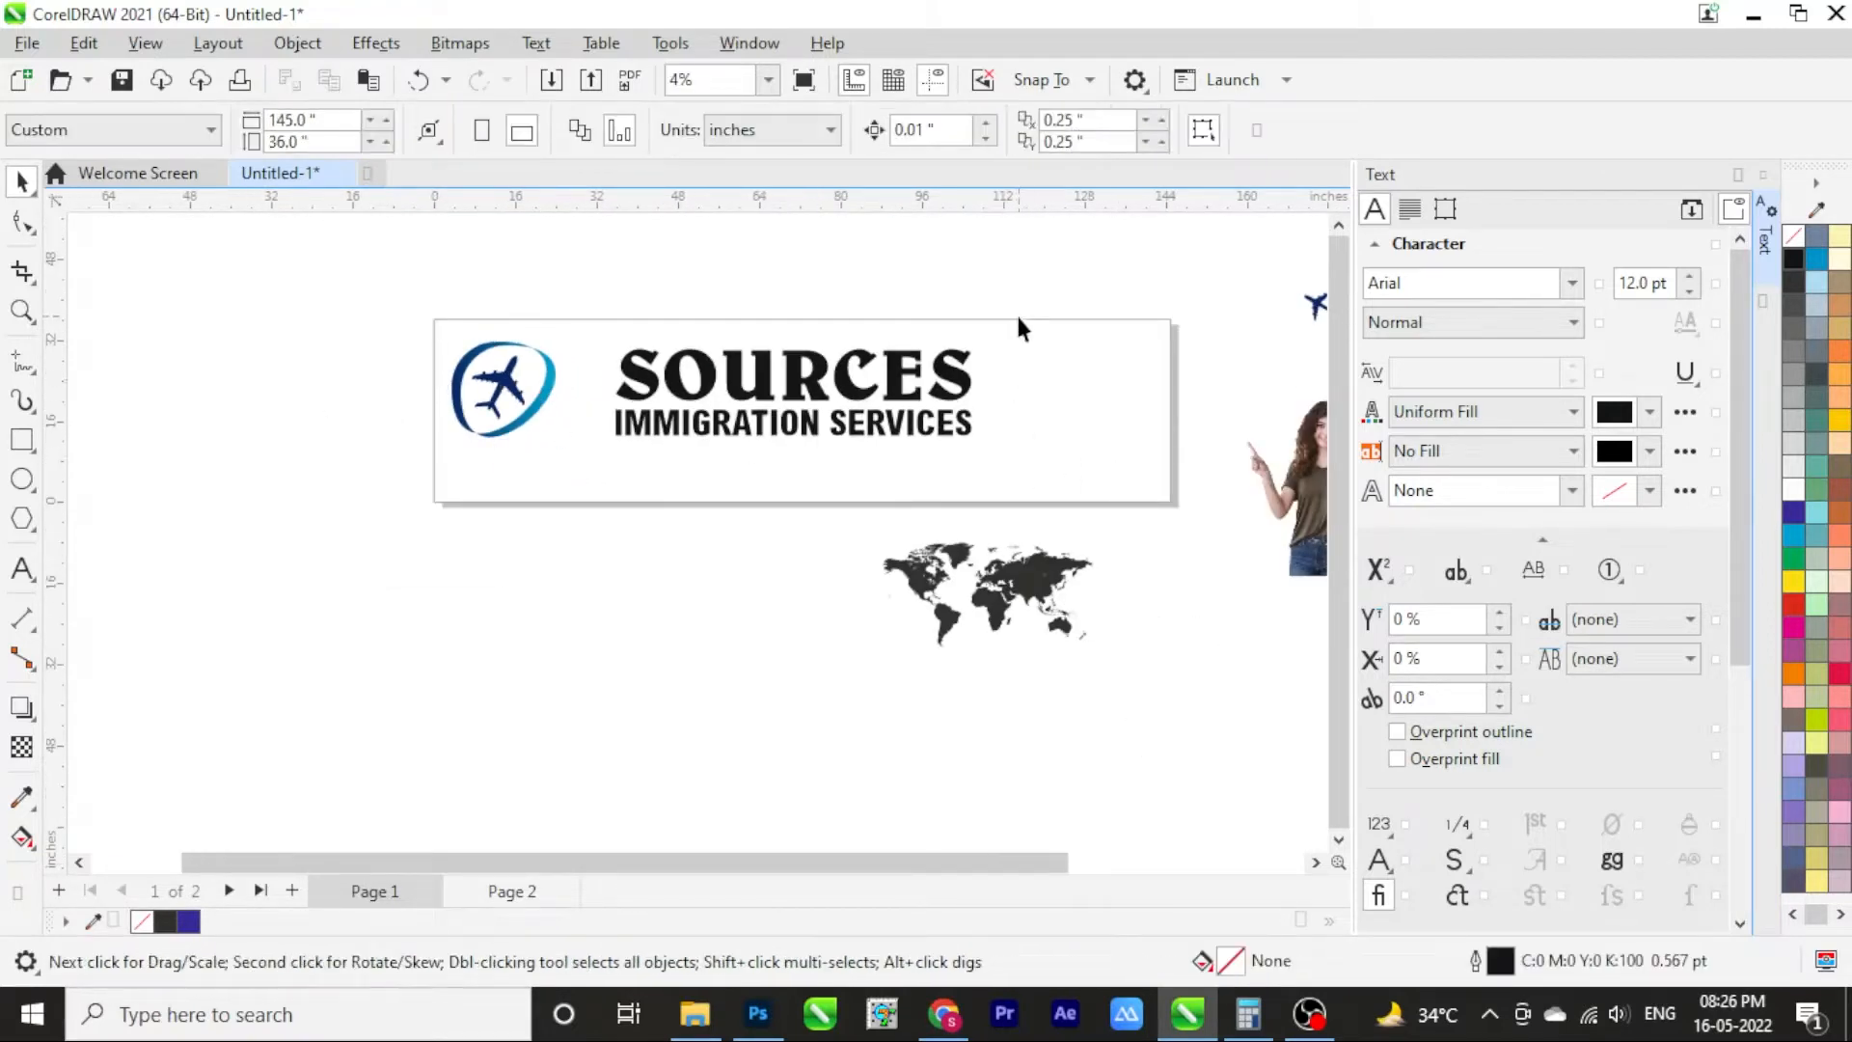
Fill both title lines, SOURCES and IMMIGRATION SERVICES, with the logo's dark blue, CMYK 100, 80, 0, 50
scroll(602, 380, up, 3)
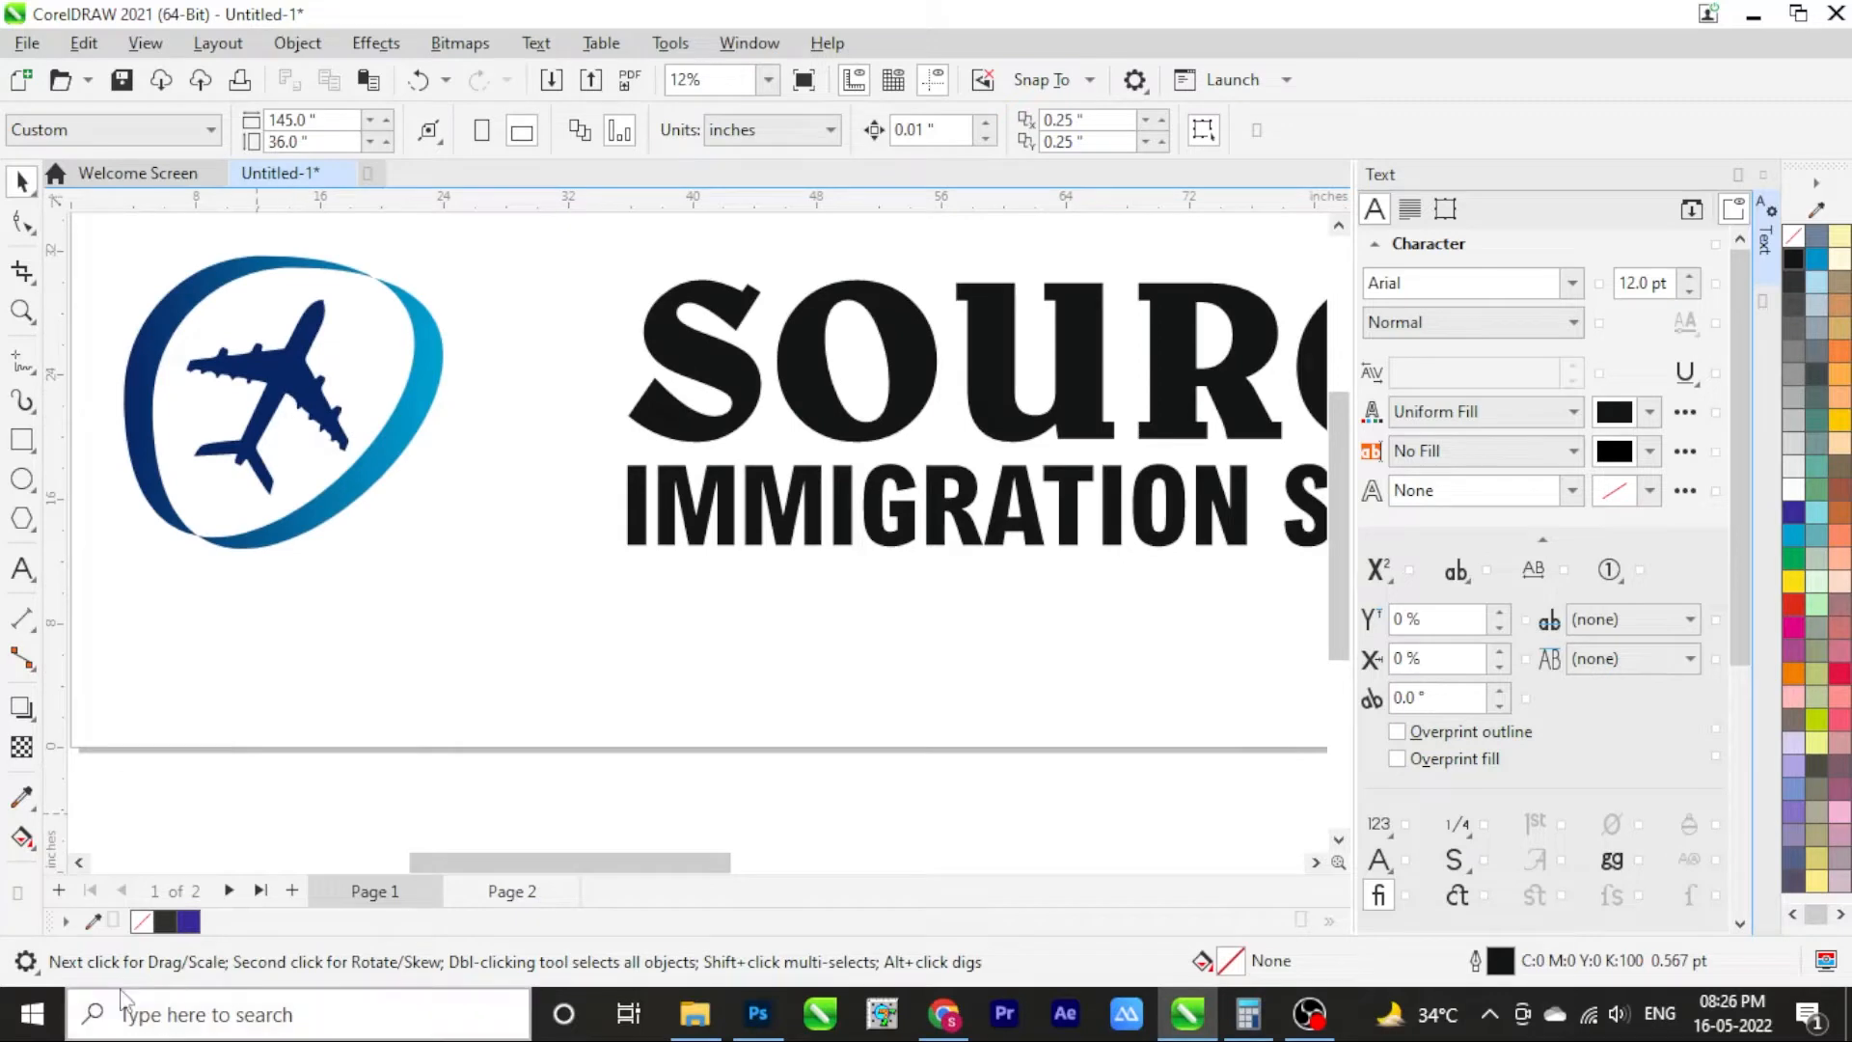
click(680, 362)
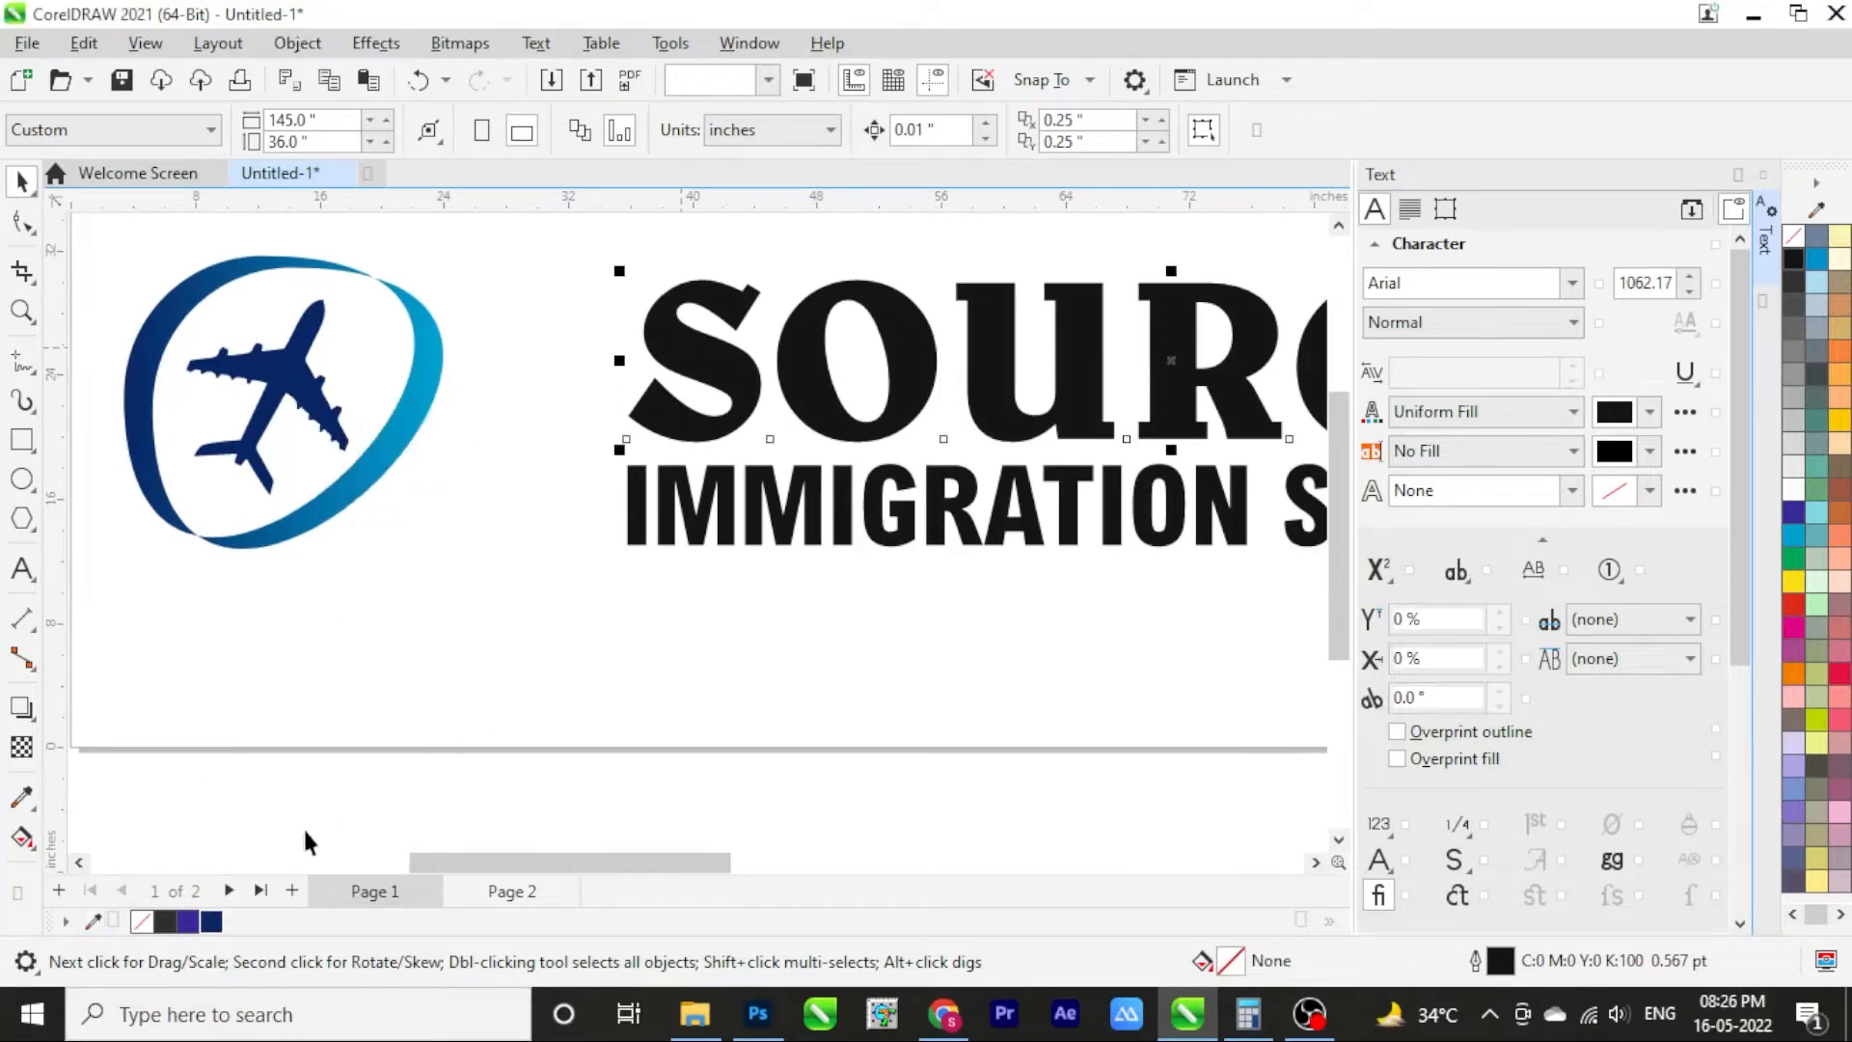
scroll(463, 410, down, 1)
click(697, 482)
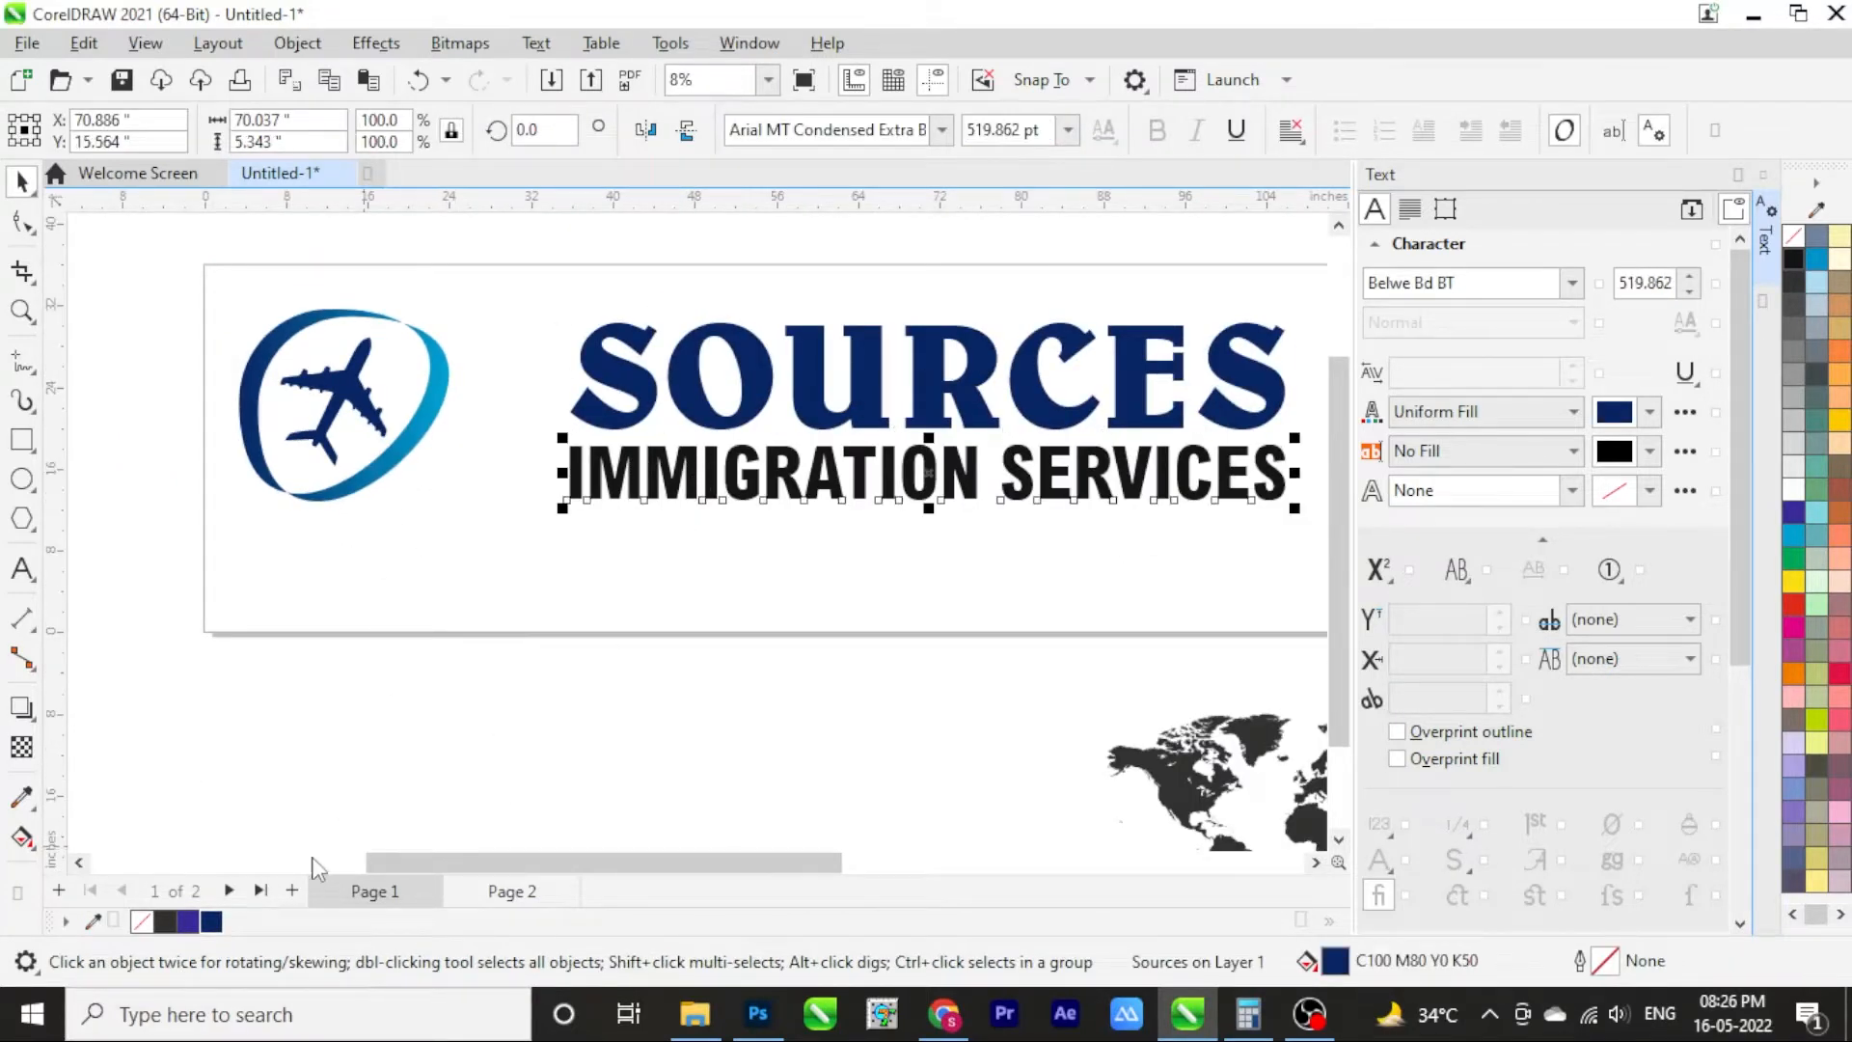
click(211, 922)
click(508, 582)
scroll(487, 473, down, 2)
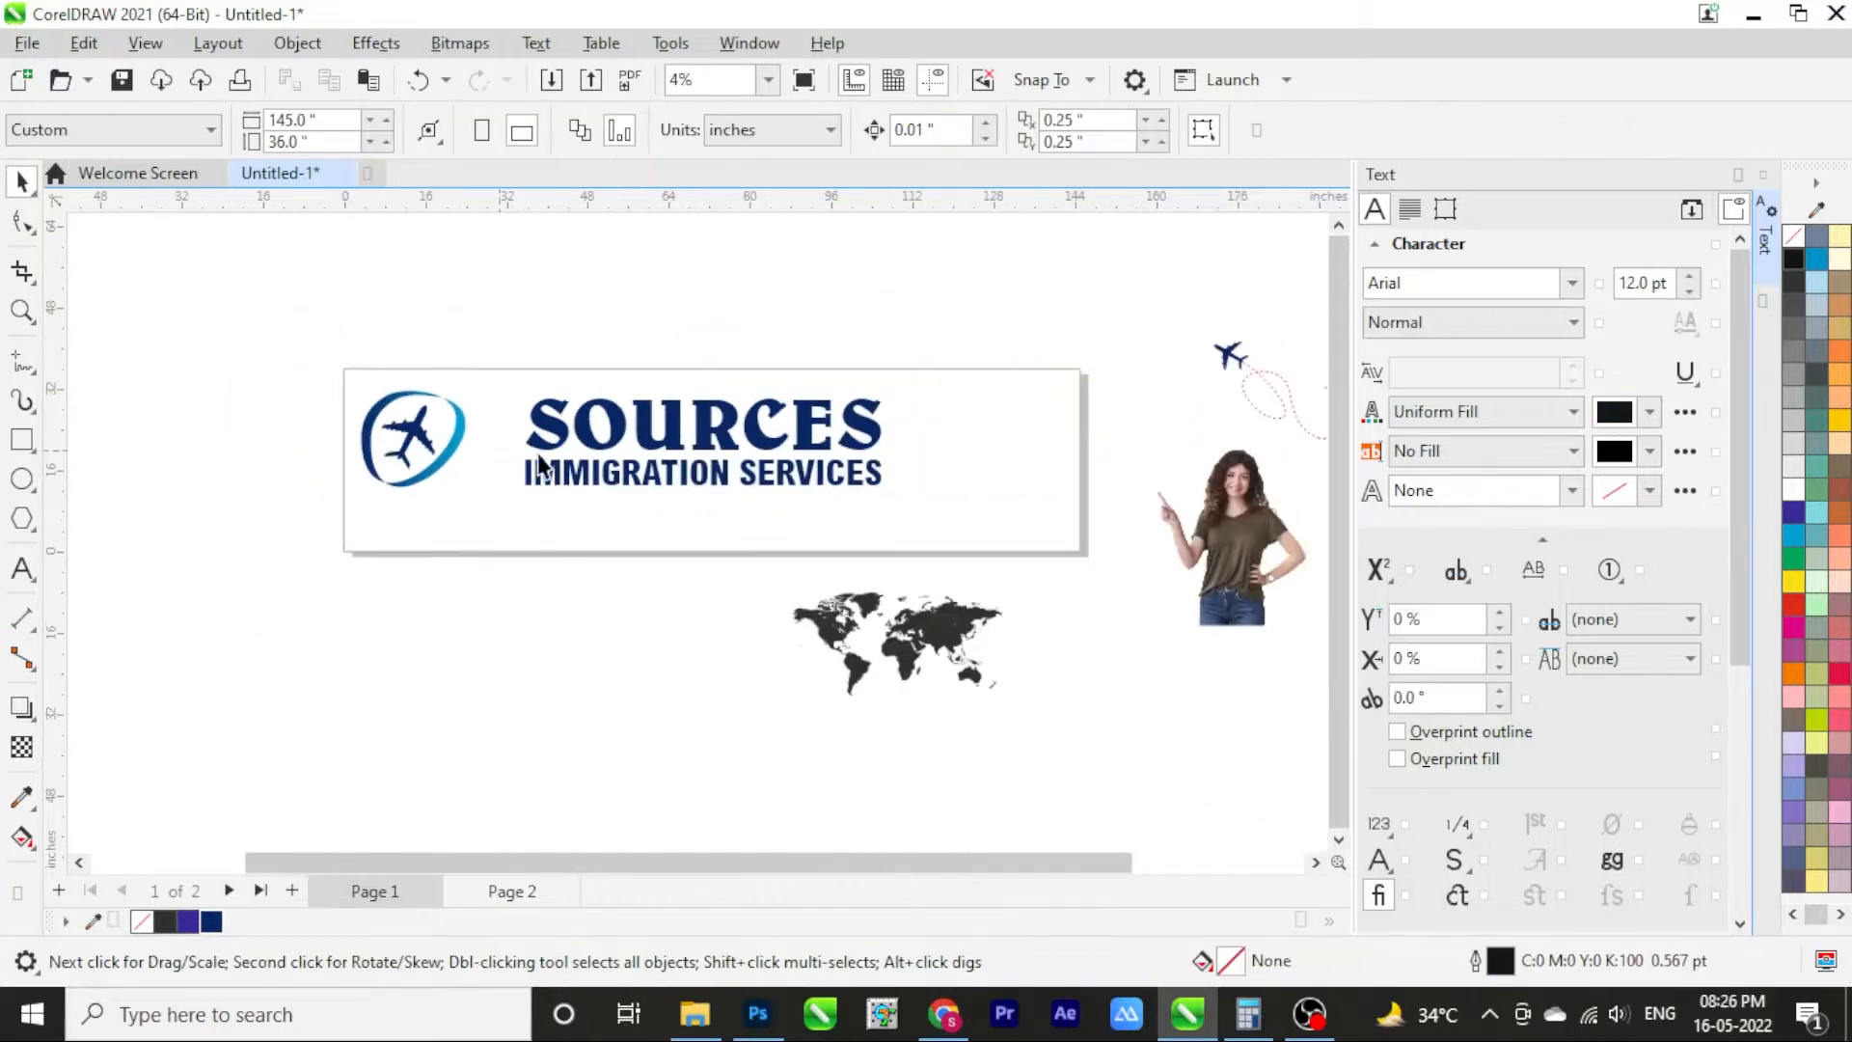
Change the world map's uniform fill to light grey with CMYK values 18, 13, 14, 2
click(983, 617)
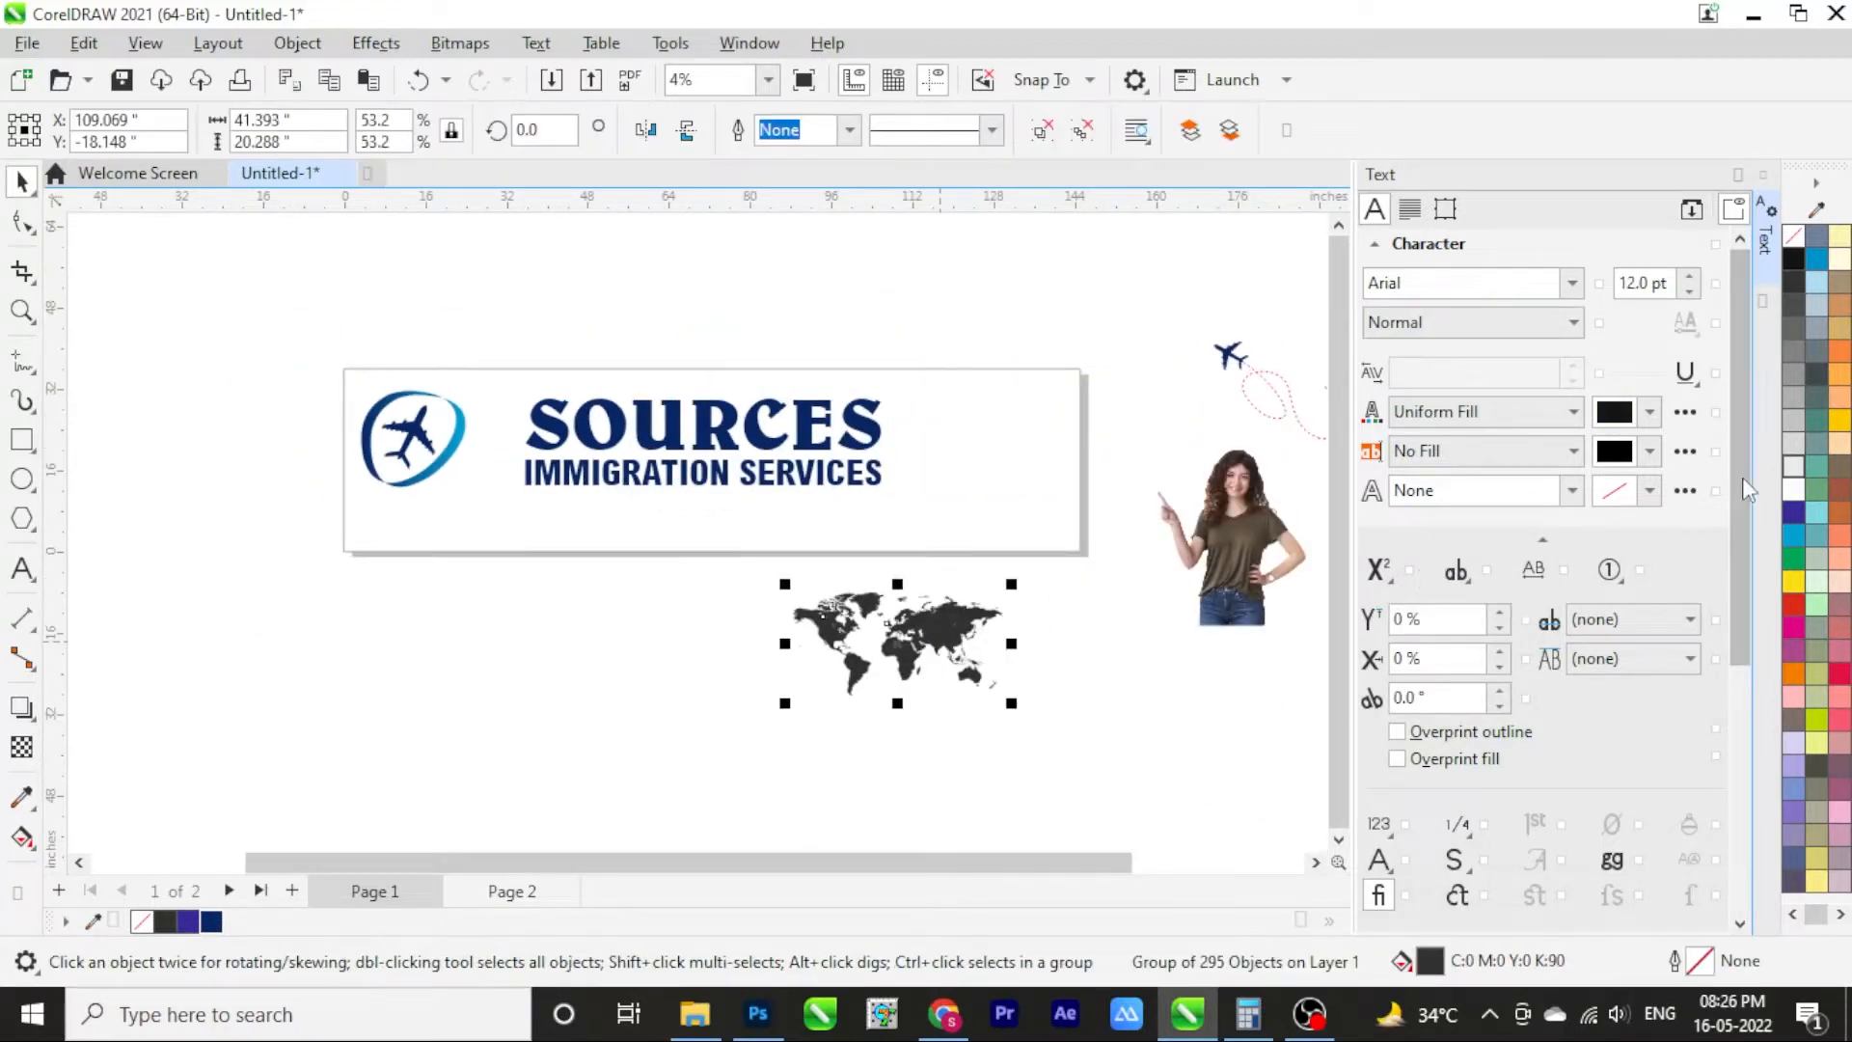
double_click(1422, 961)
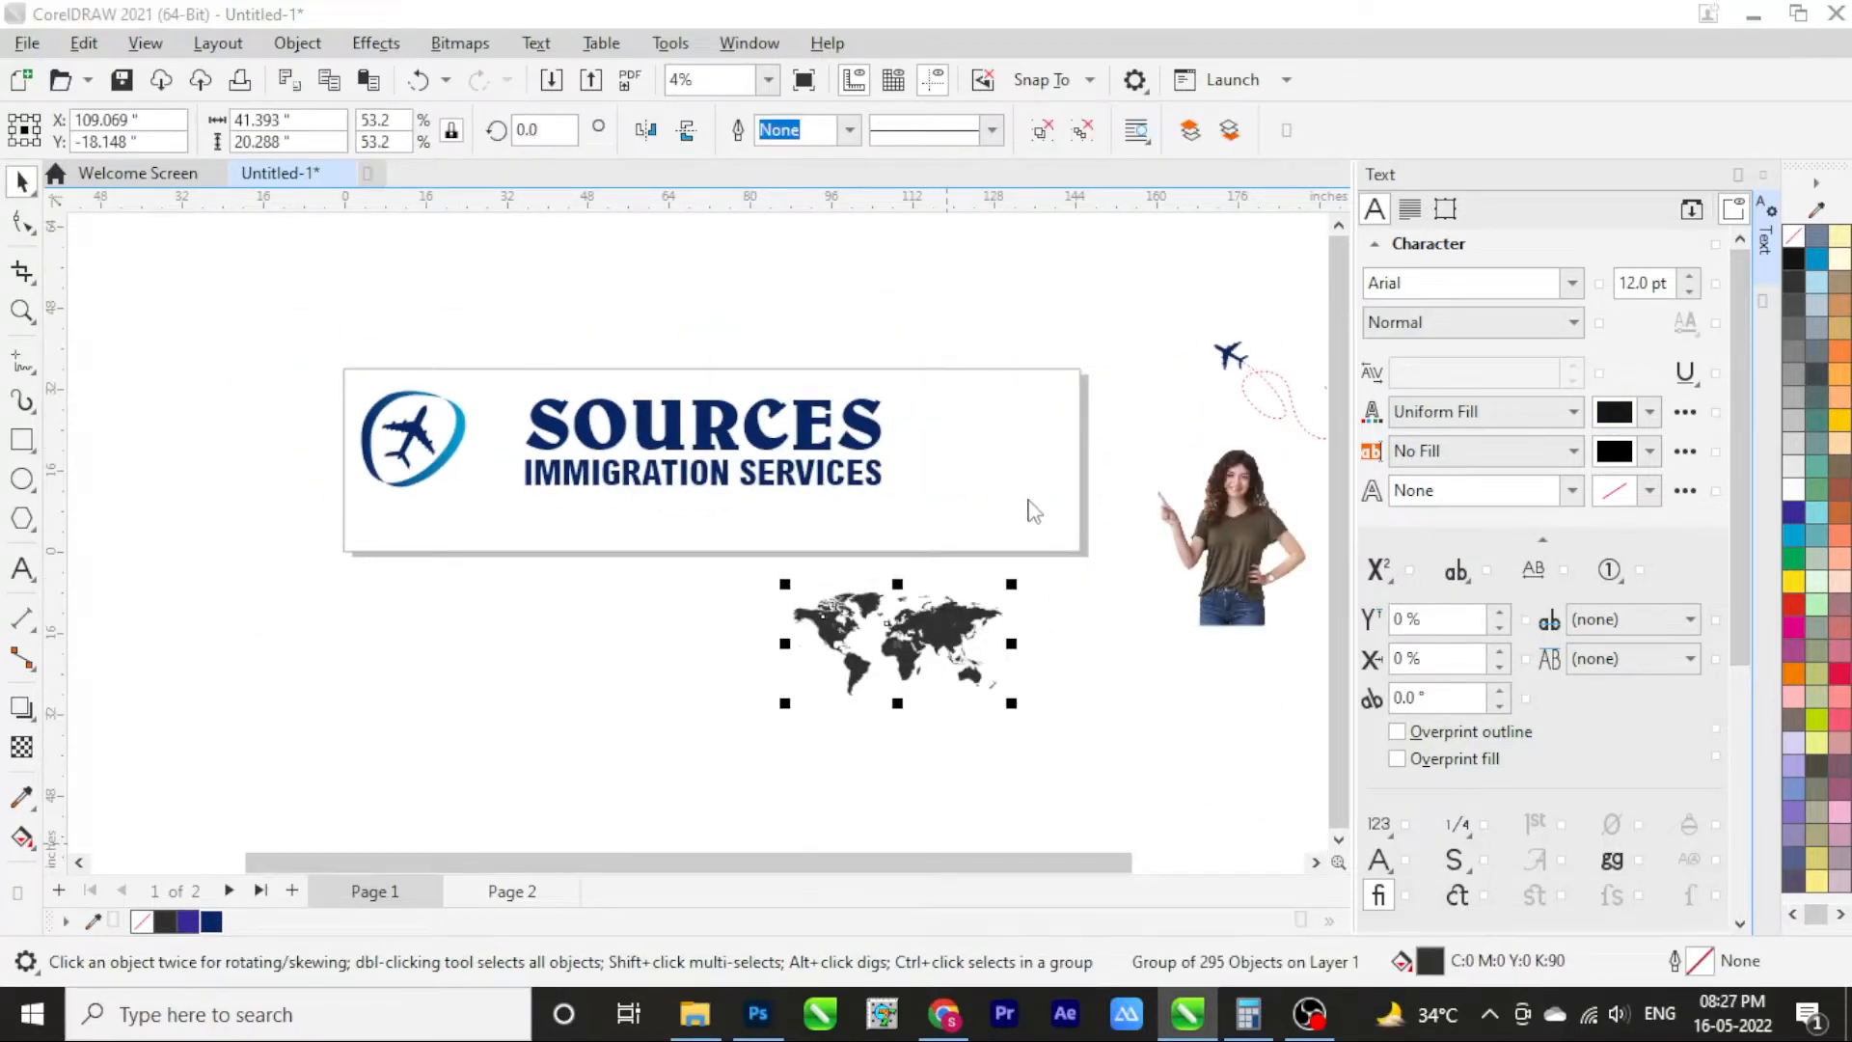
click(598, 260)
drag(704, 116, 1163, 157)
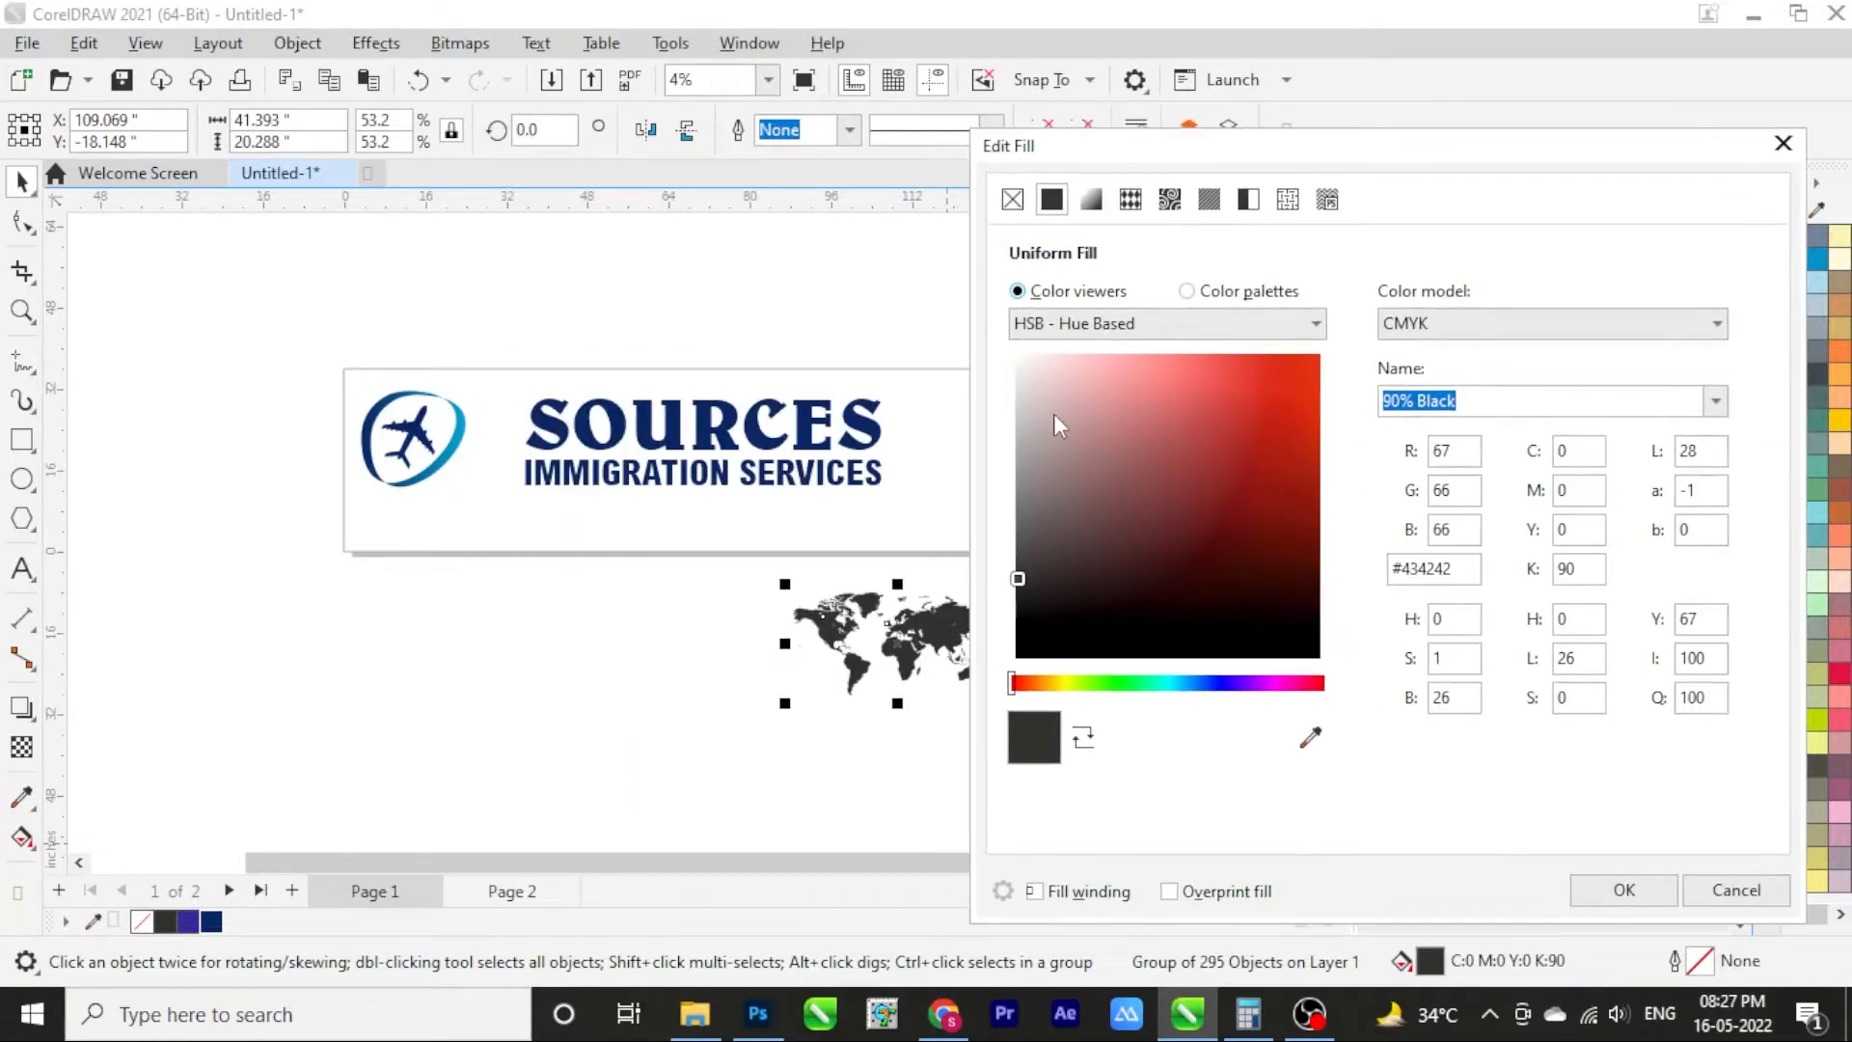
click(1016, 405)
drag(1009, 403, 1000, 401)
click(1572, 889)
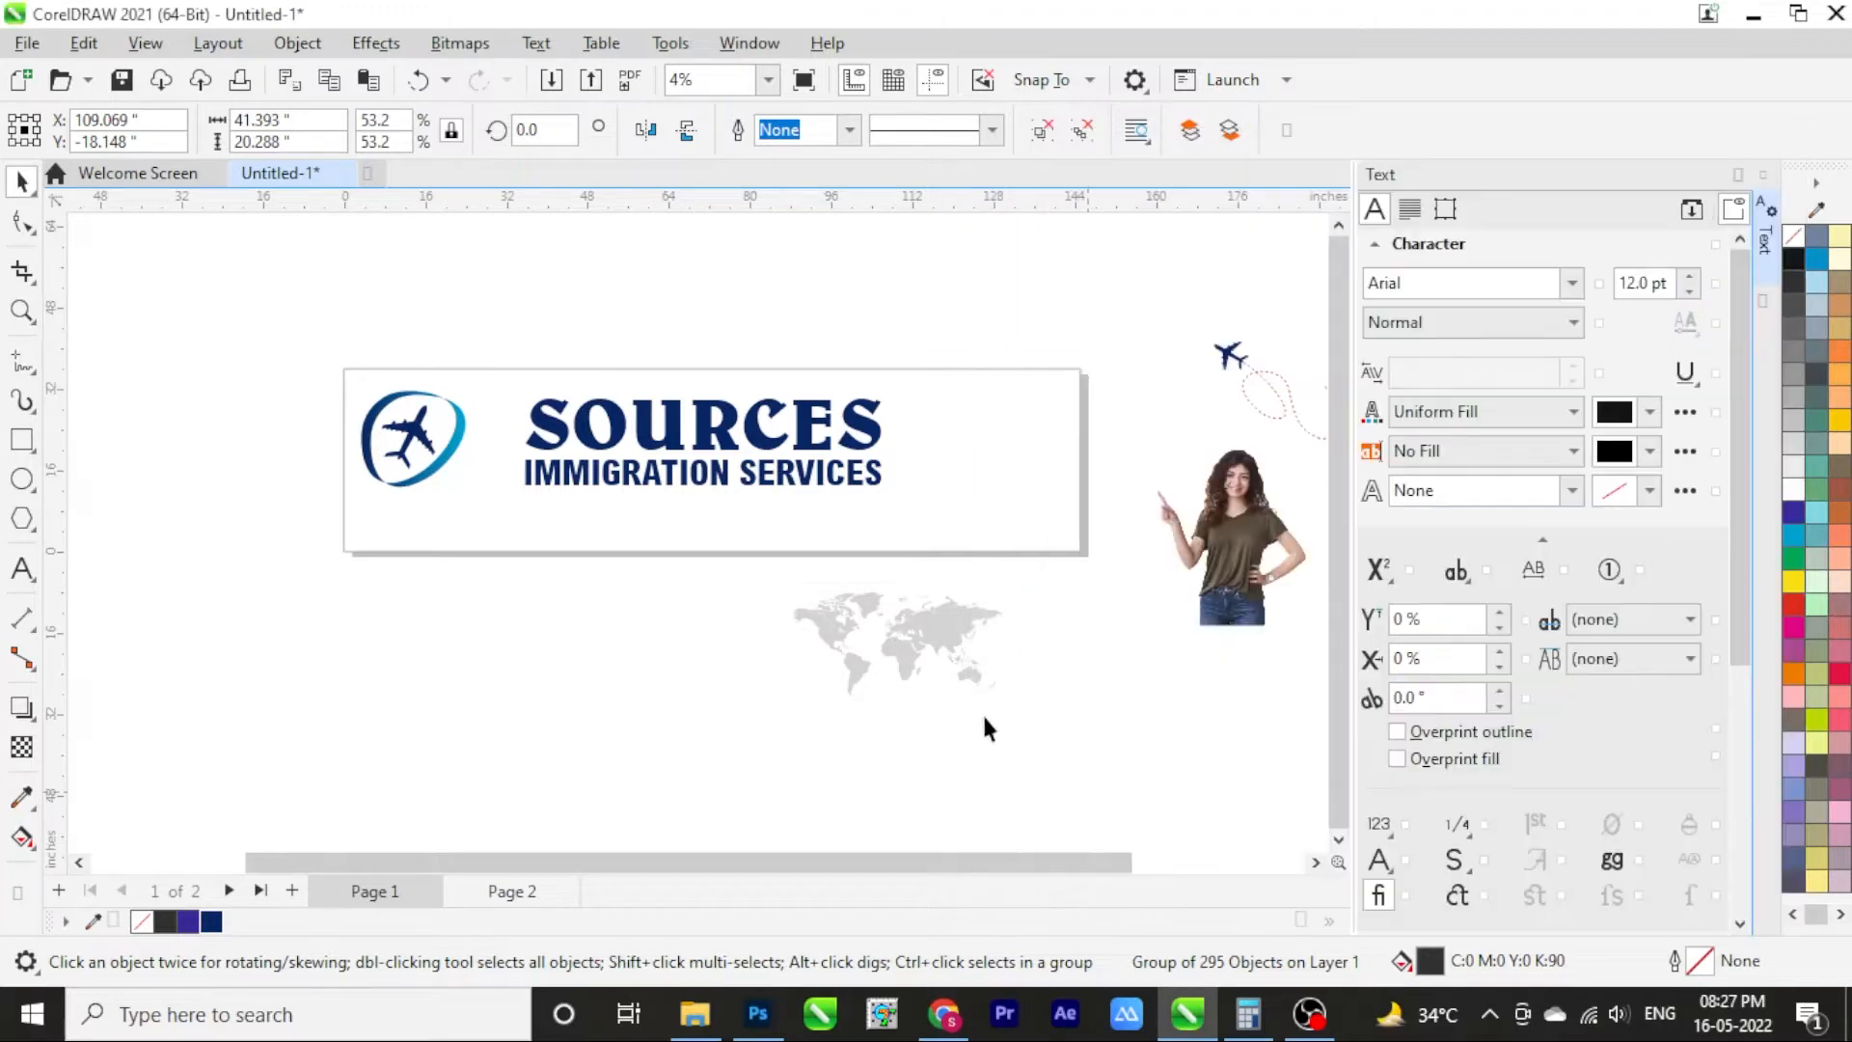
Move the world map onto the banner to the right of the title, and shift both title lines closer to the logo
drag(903, 634, 979, 451)
drag(907, 331, 499, 507)
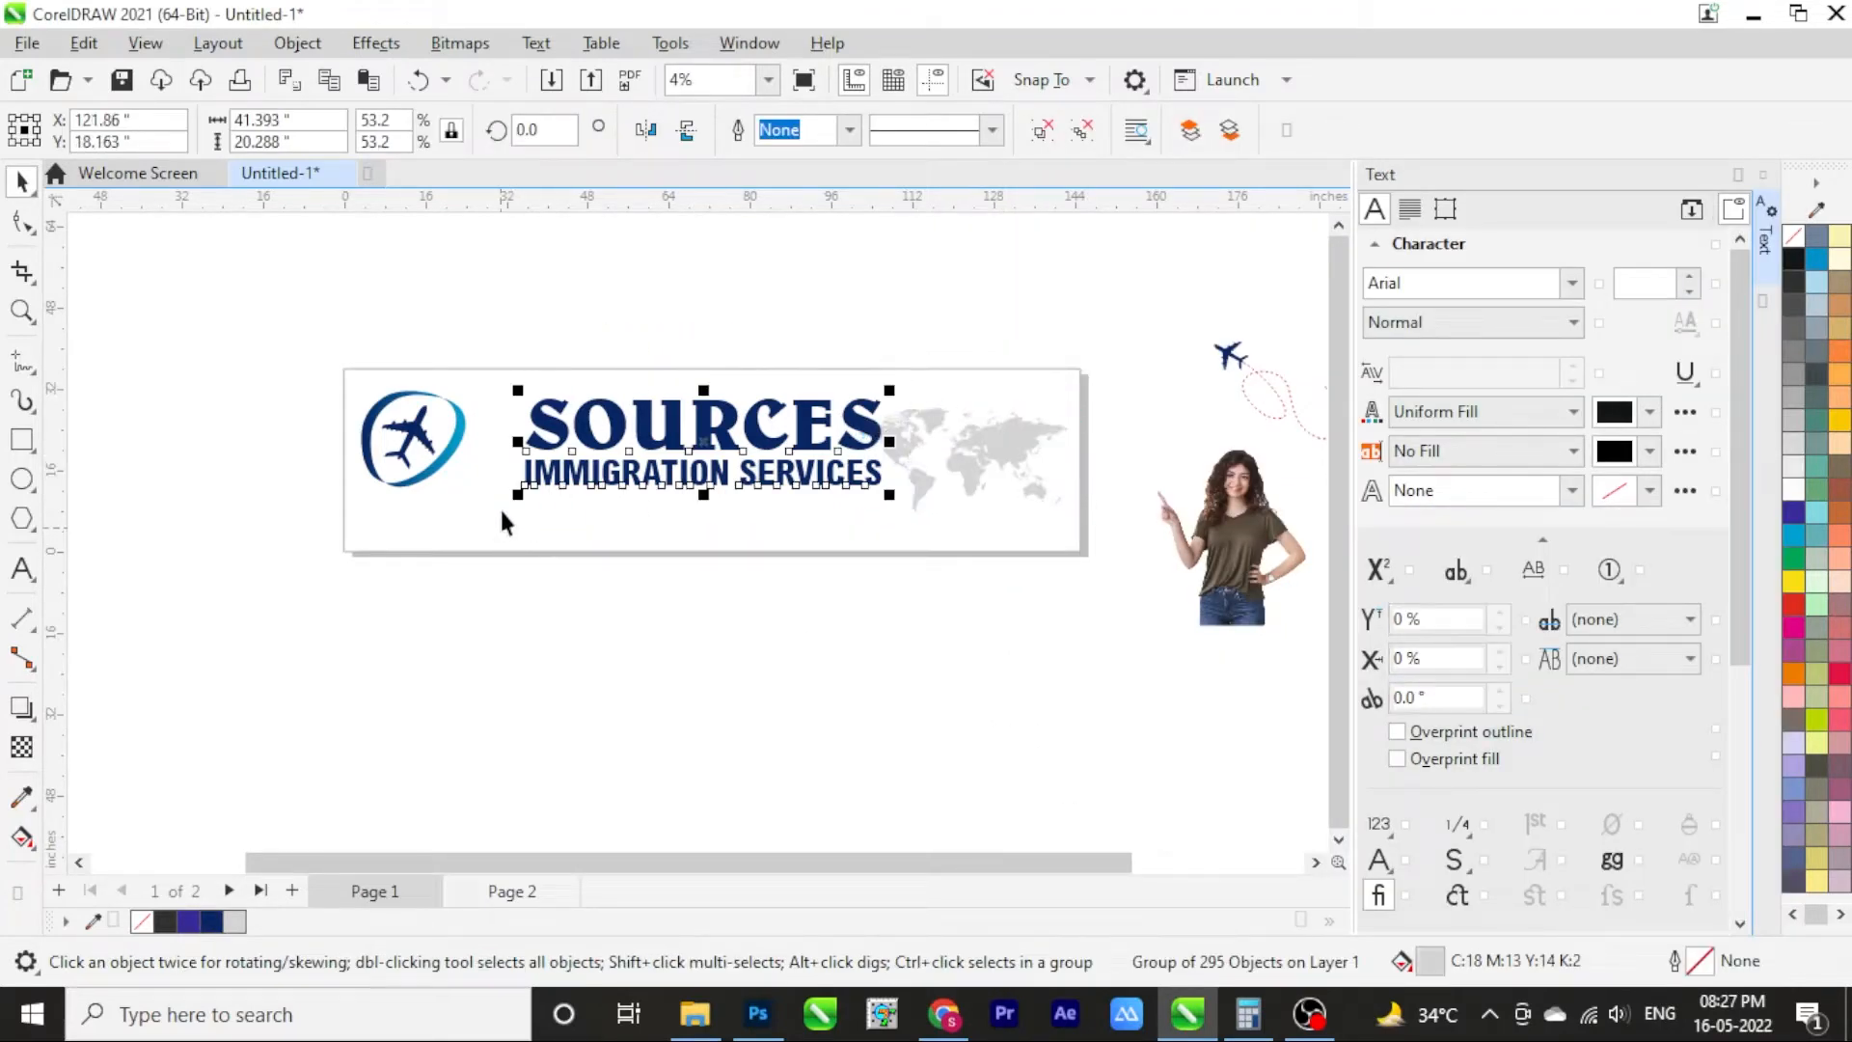
scroll(499, 508, up, 2)
drag(584, 372, 511, 359)
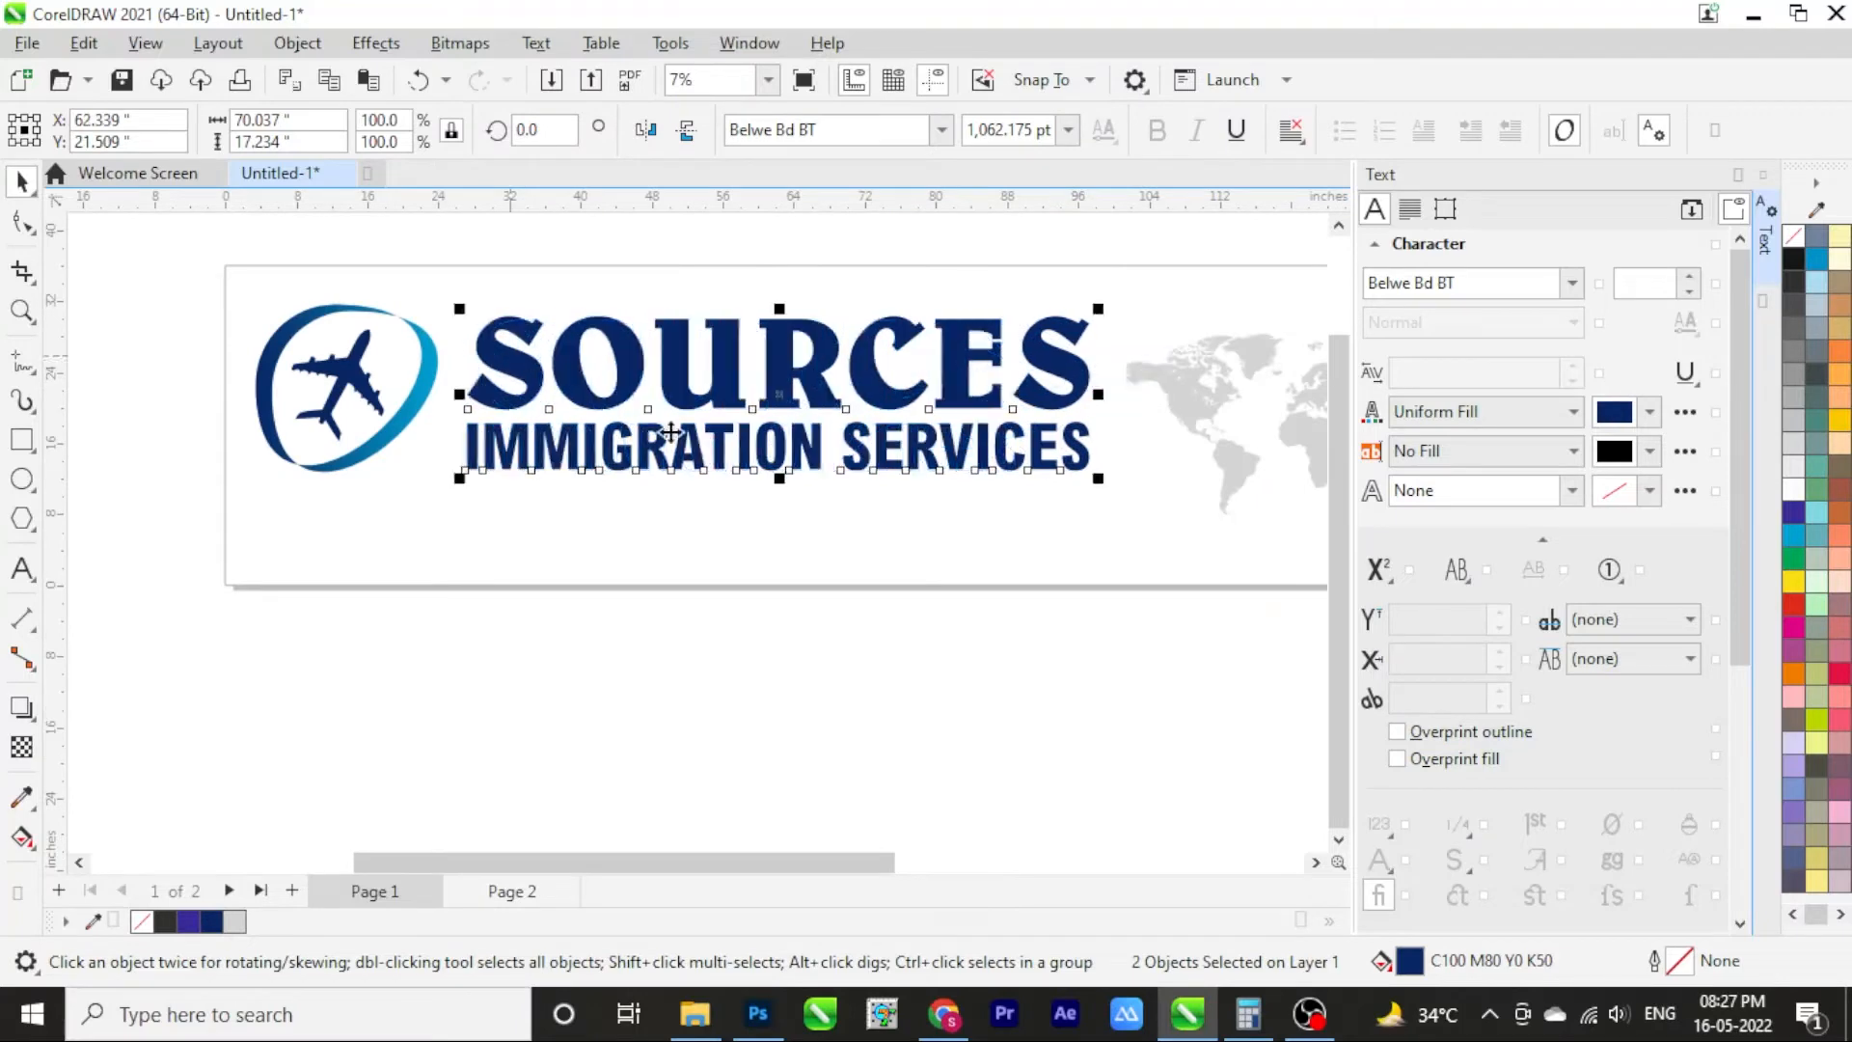
scroll(748, 436, down, 1)
click(1108, 536)
Move the woman's photo slightly lower beside the banner
scroll(1273, 494, up, 1)
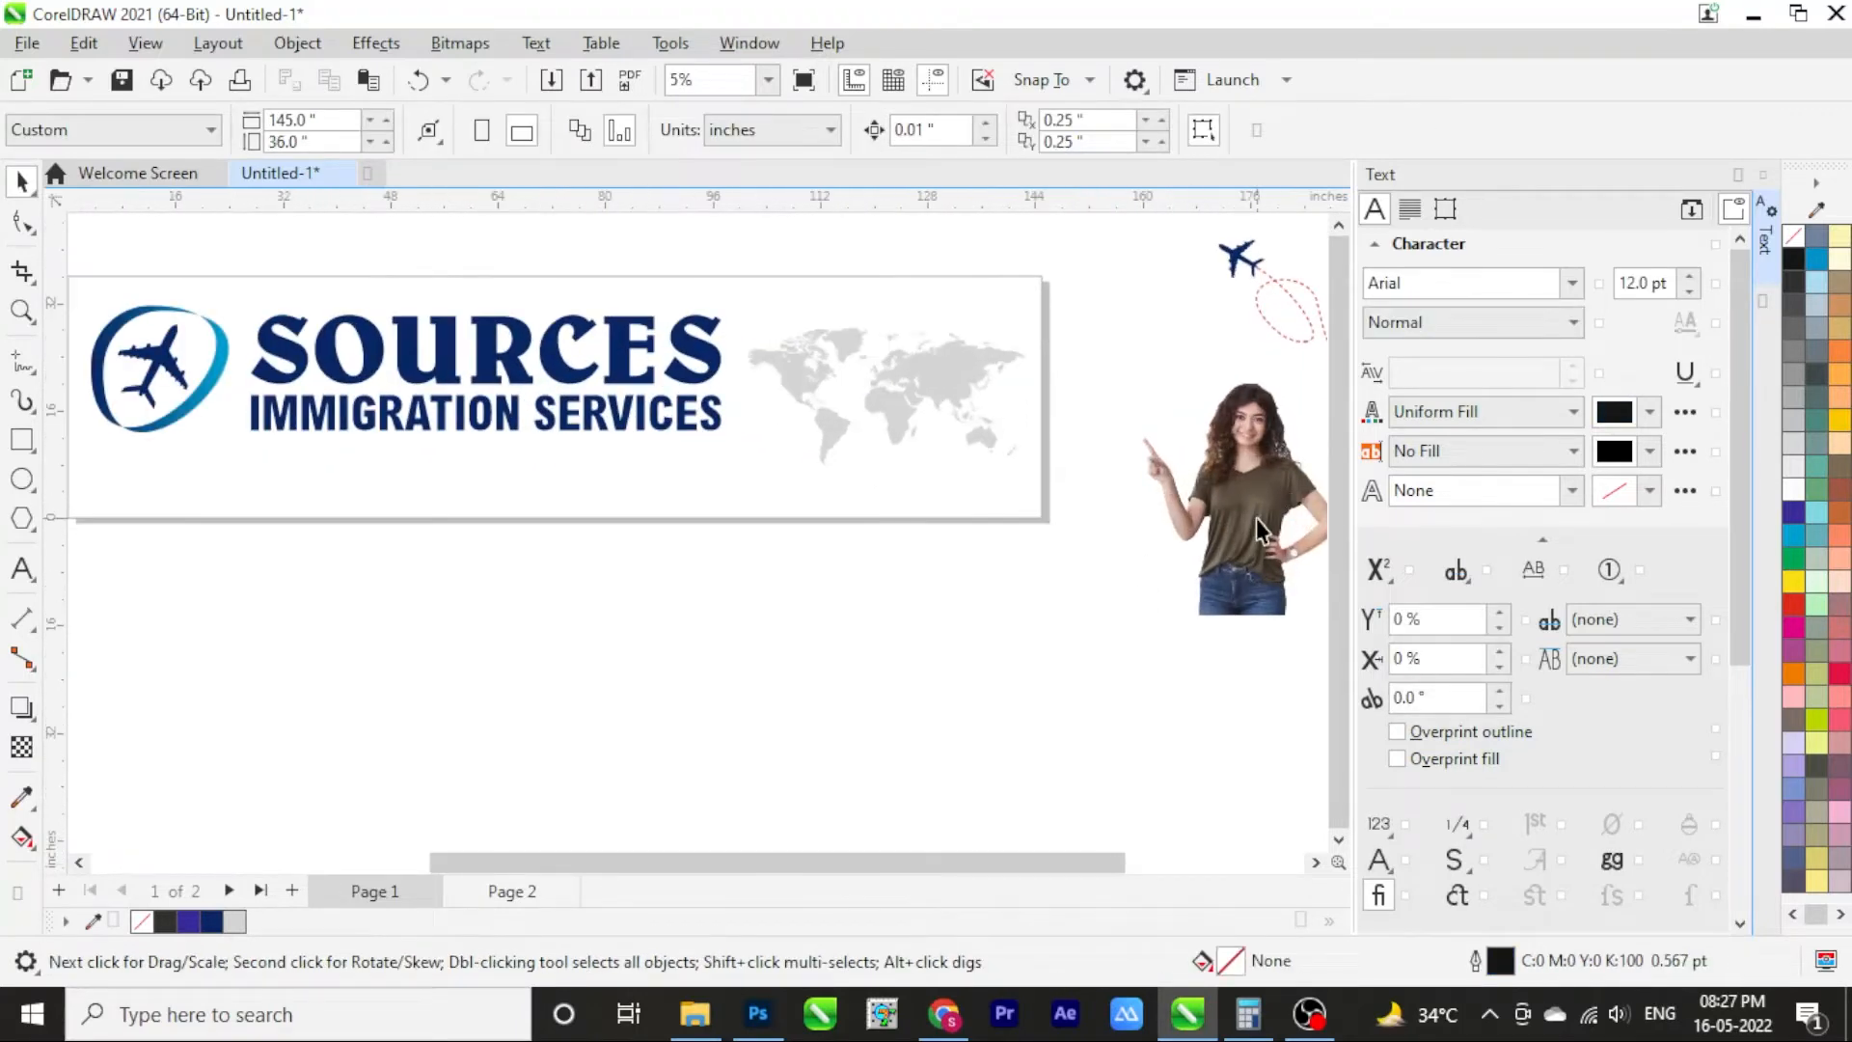
drag(1256, 517, 1239, 589)
click(827, 646)
scroll(572, 427, down, 1)
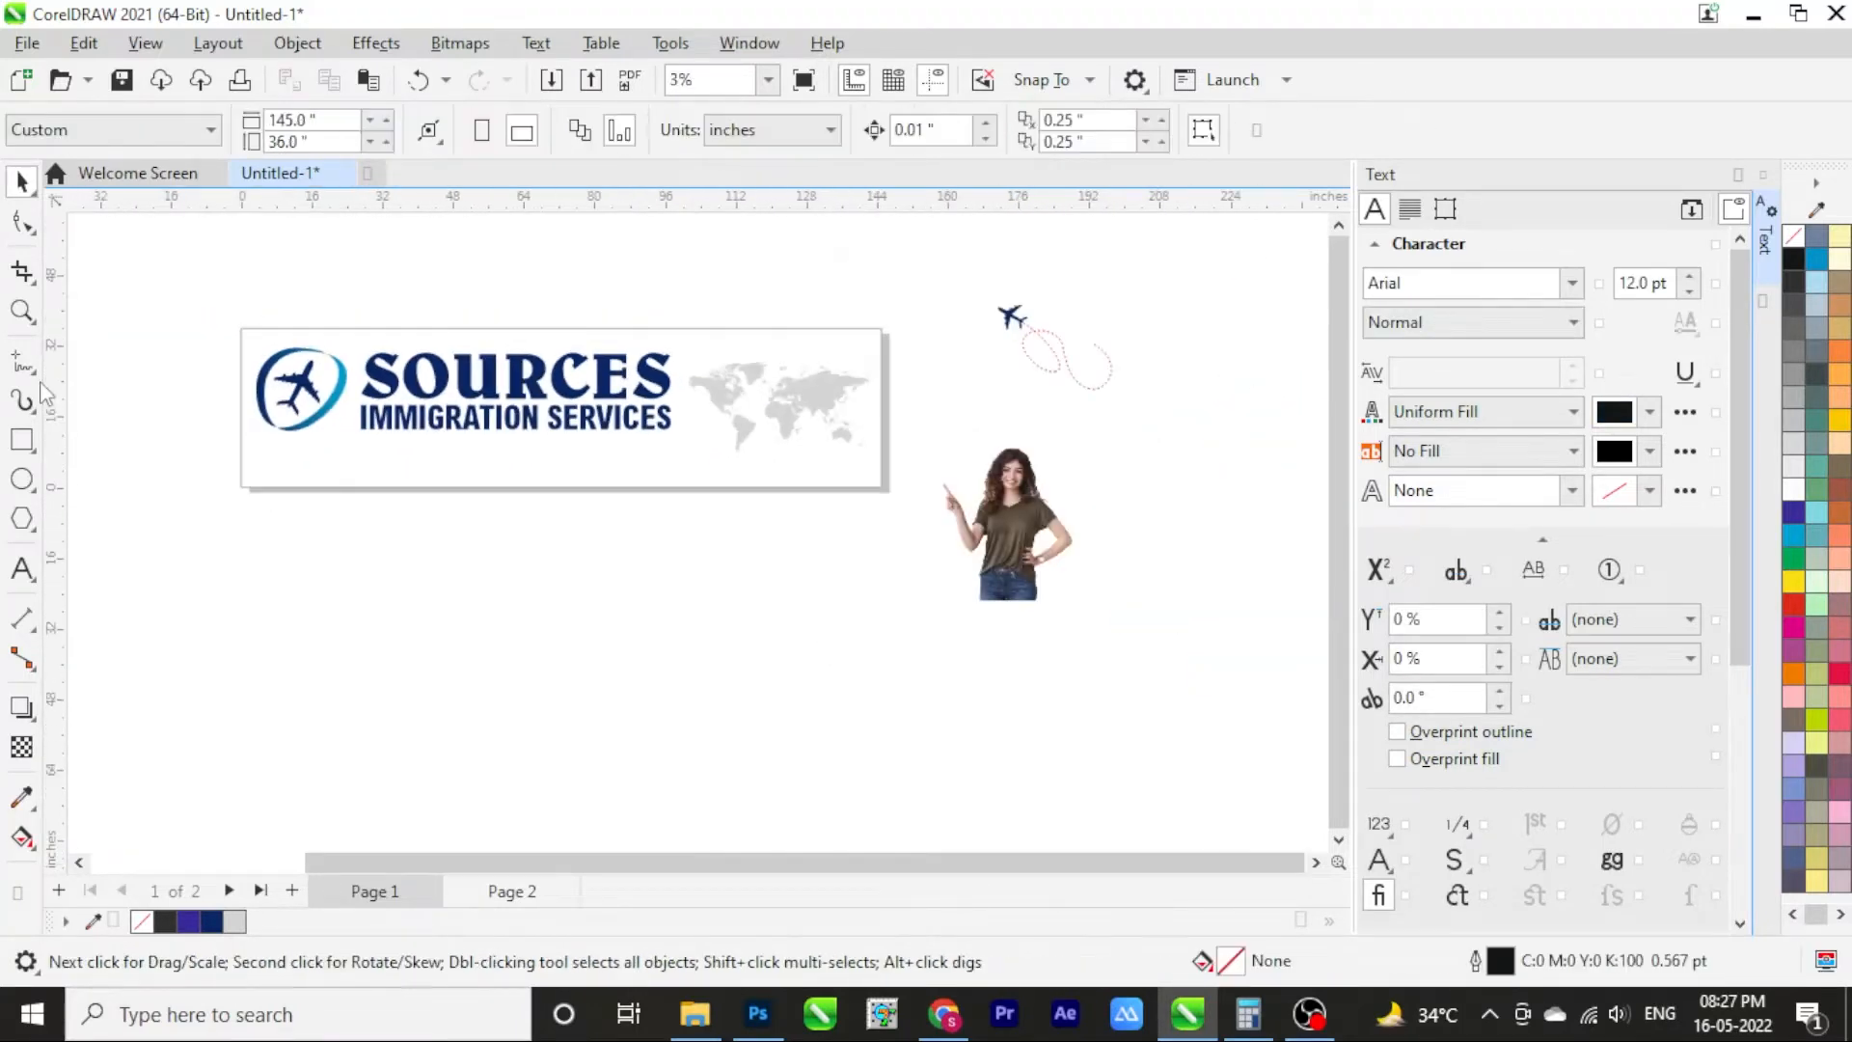
Draw a rectangle over the banner's left end, set its height to 36 inches and try a width of 144 inches
click(21, 439)
drag(130, 262, 328, 483)
drag(299, 121, 37, 165)
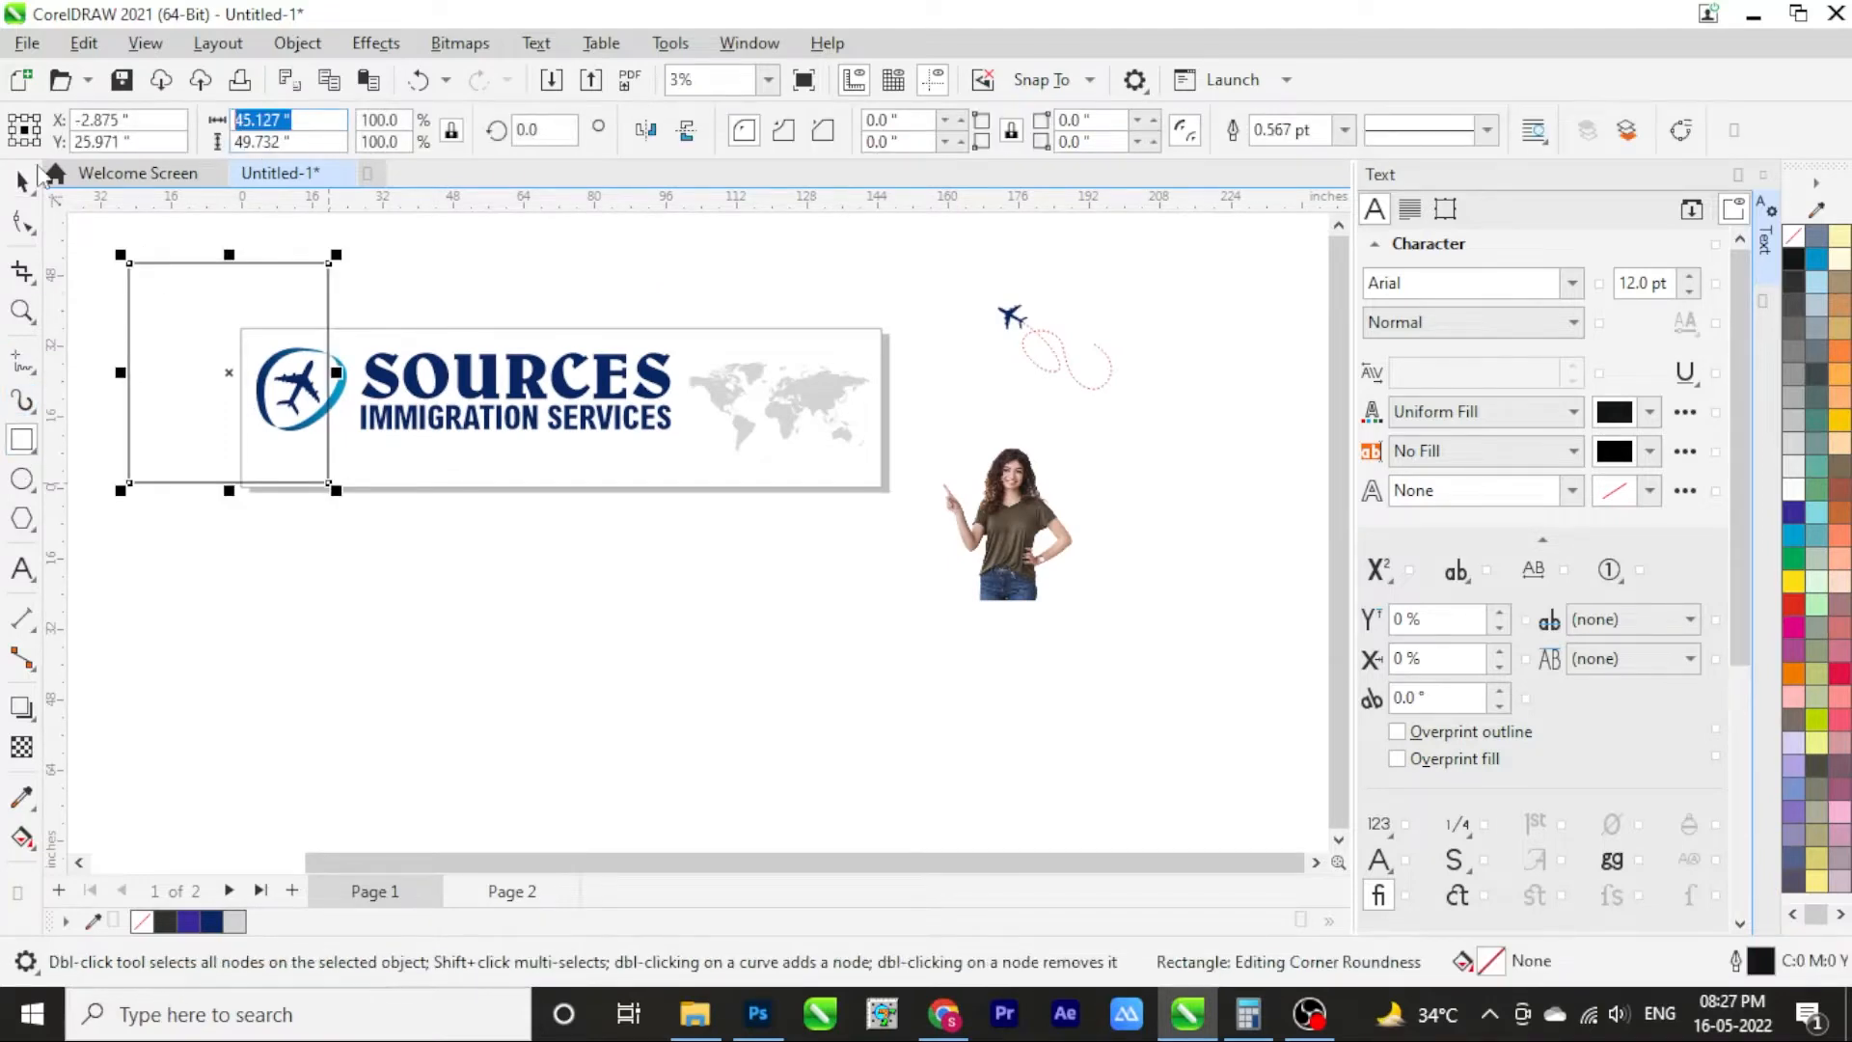
text(144)
key(Tab)
text(36)
key(Return)
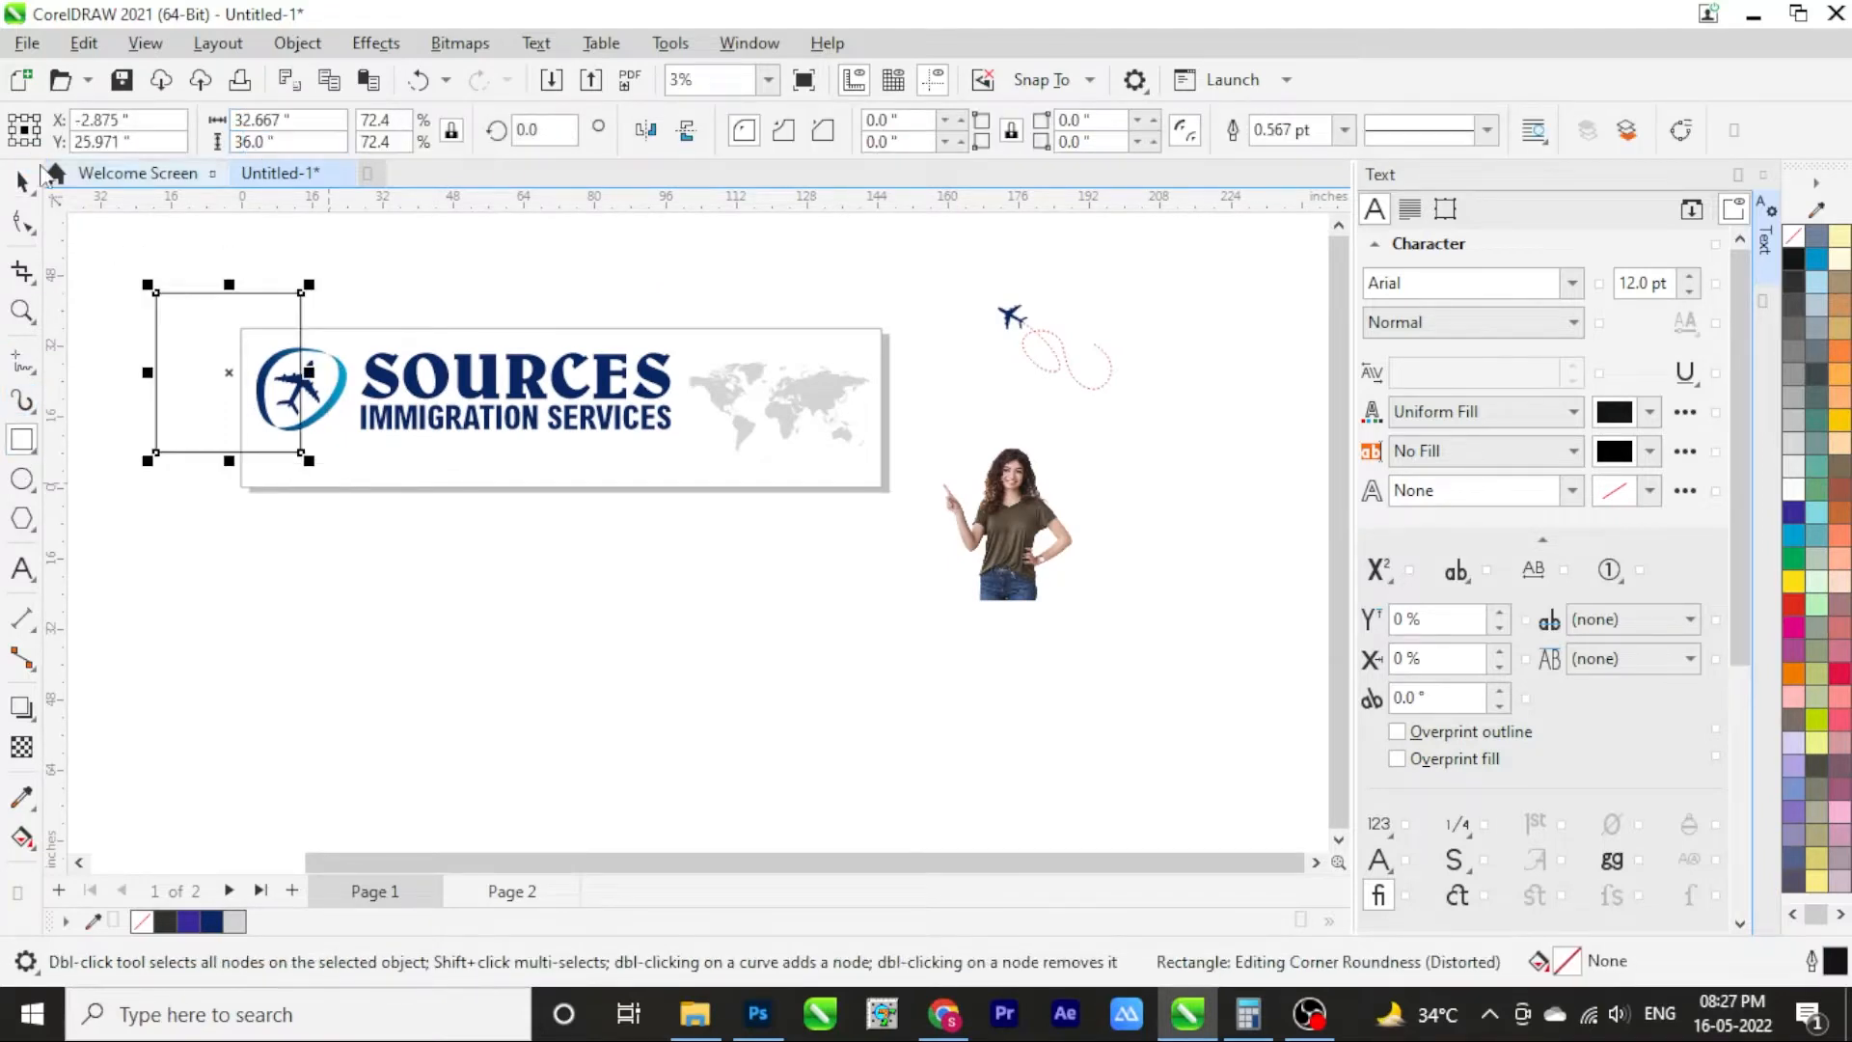
Set the rectangle's width to 145 inches while keeping its height at 36 inches, and centre it on the page
triple_click(327, 126)
text(145)
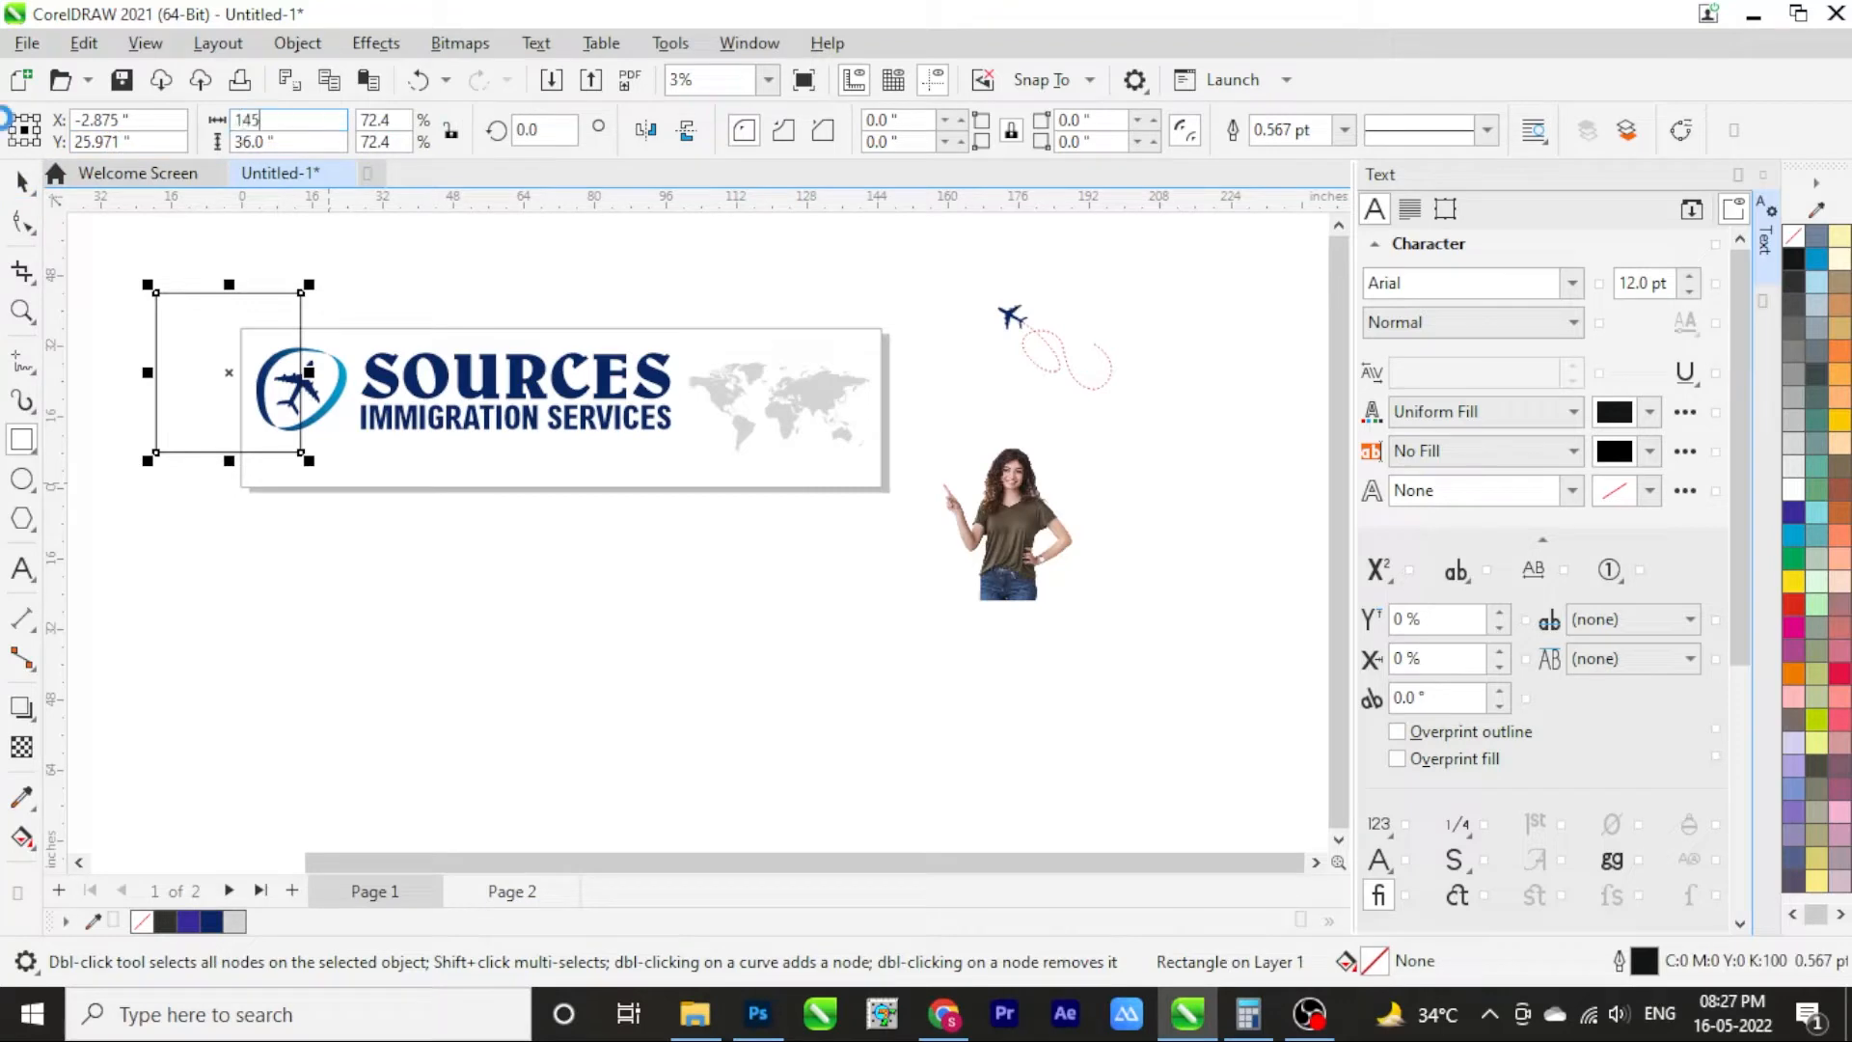
key(Return)
key(p)
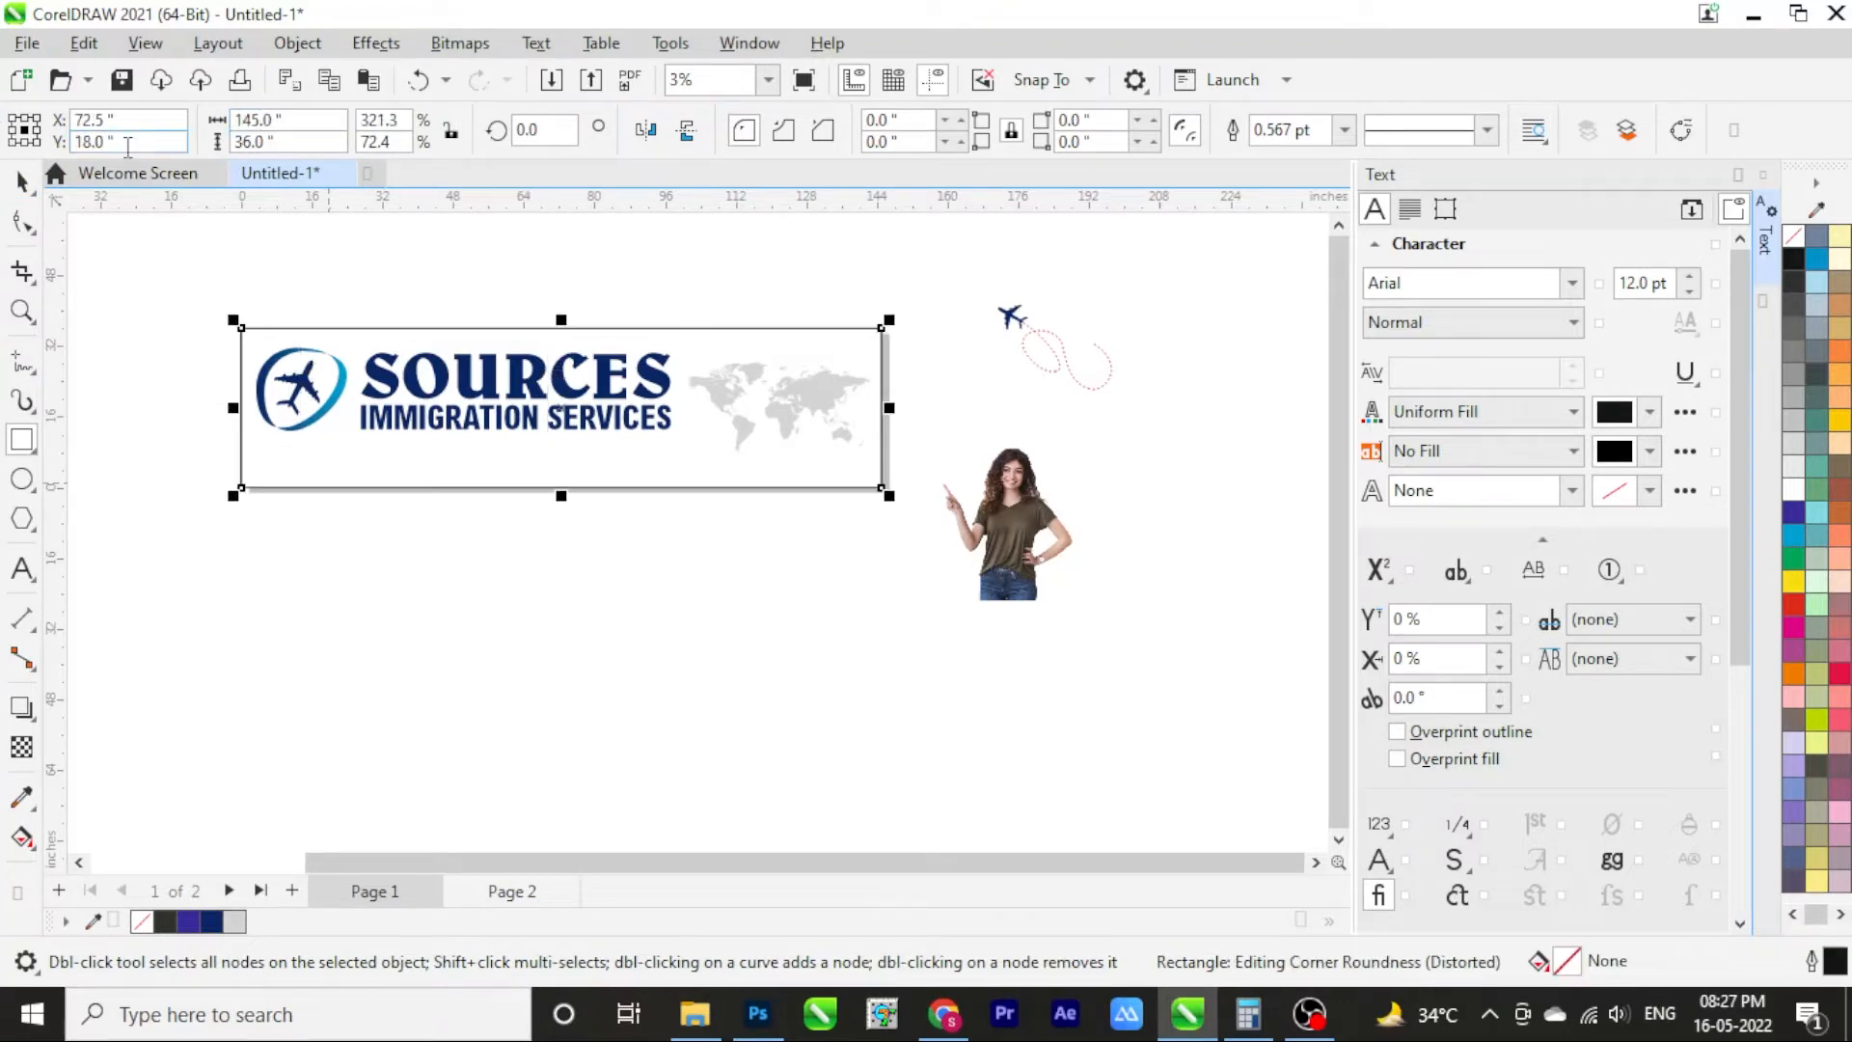
click(21, 180)
Move the woman's photo onto the banner over the world map and bring it to the front
scroll(897, 356, up, 1)
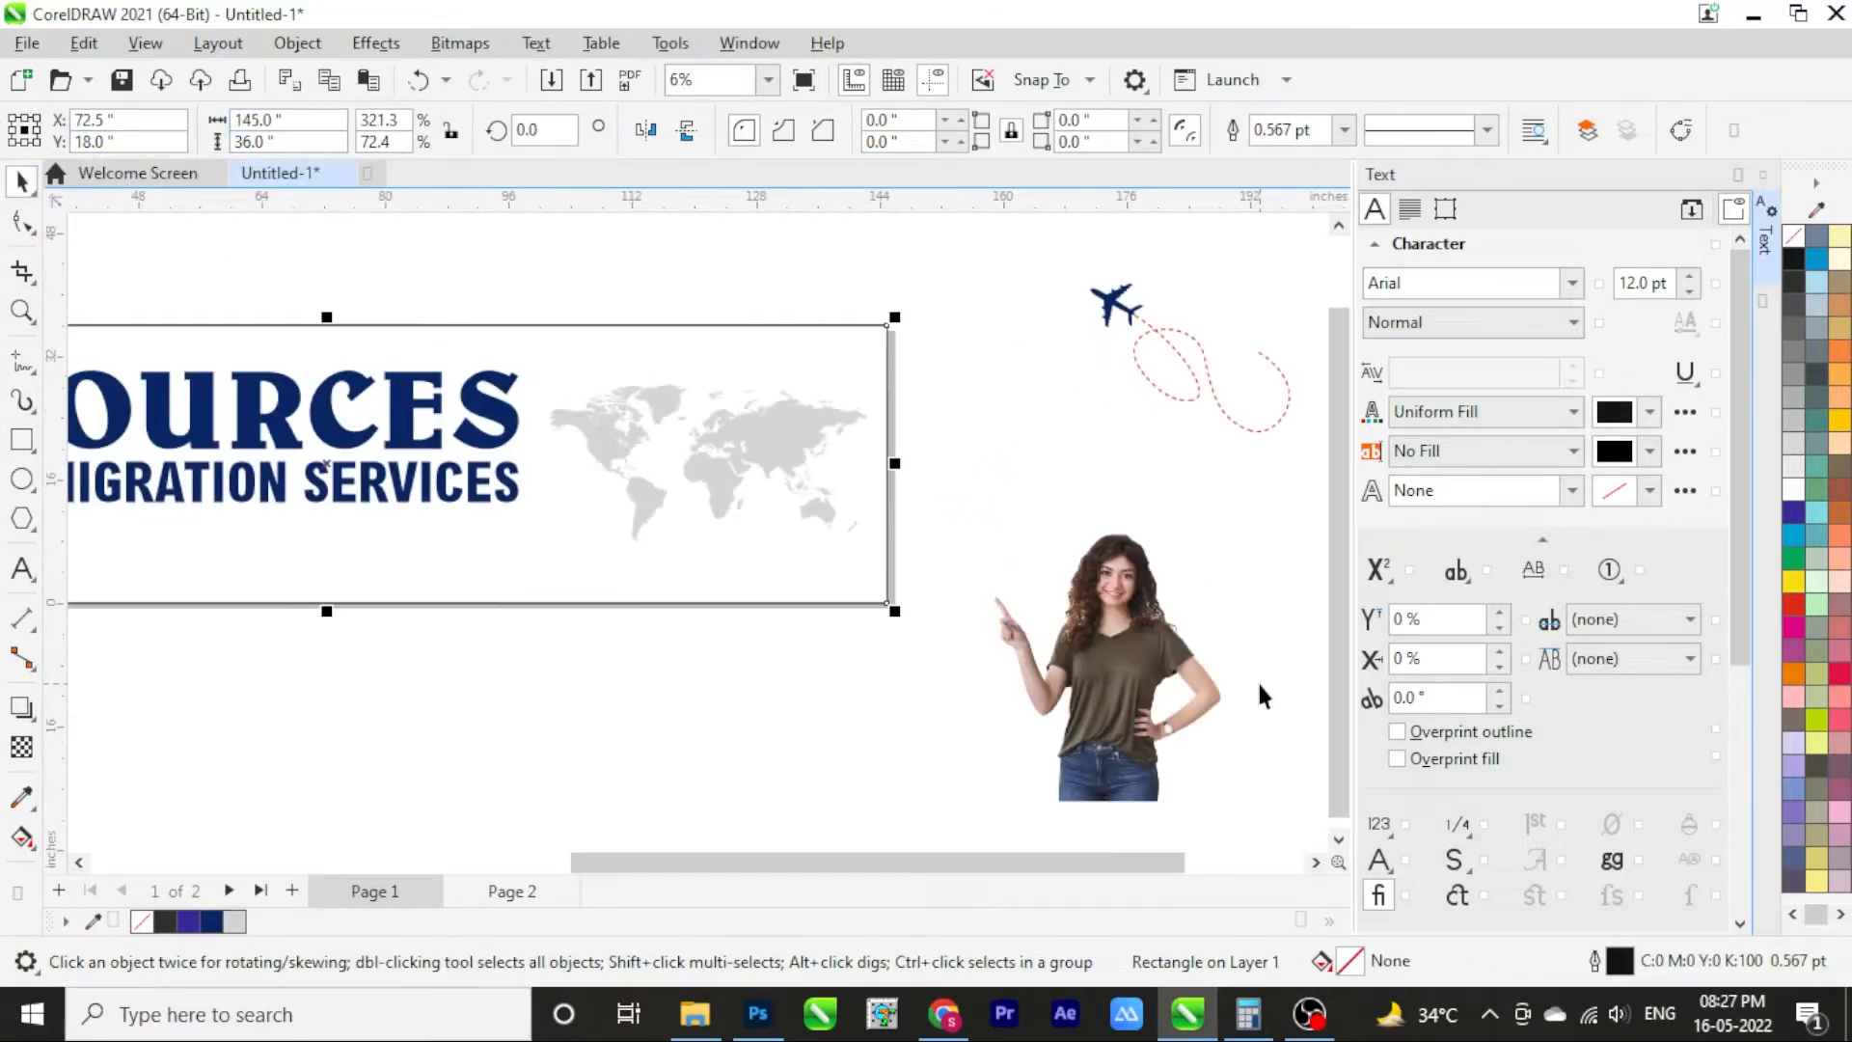
click(1114, 724)
drag(1114, 723, 743, 522)
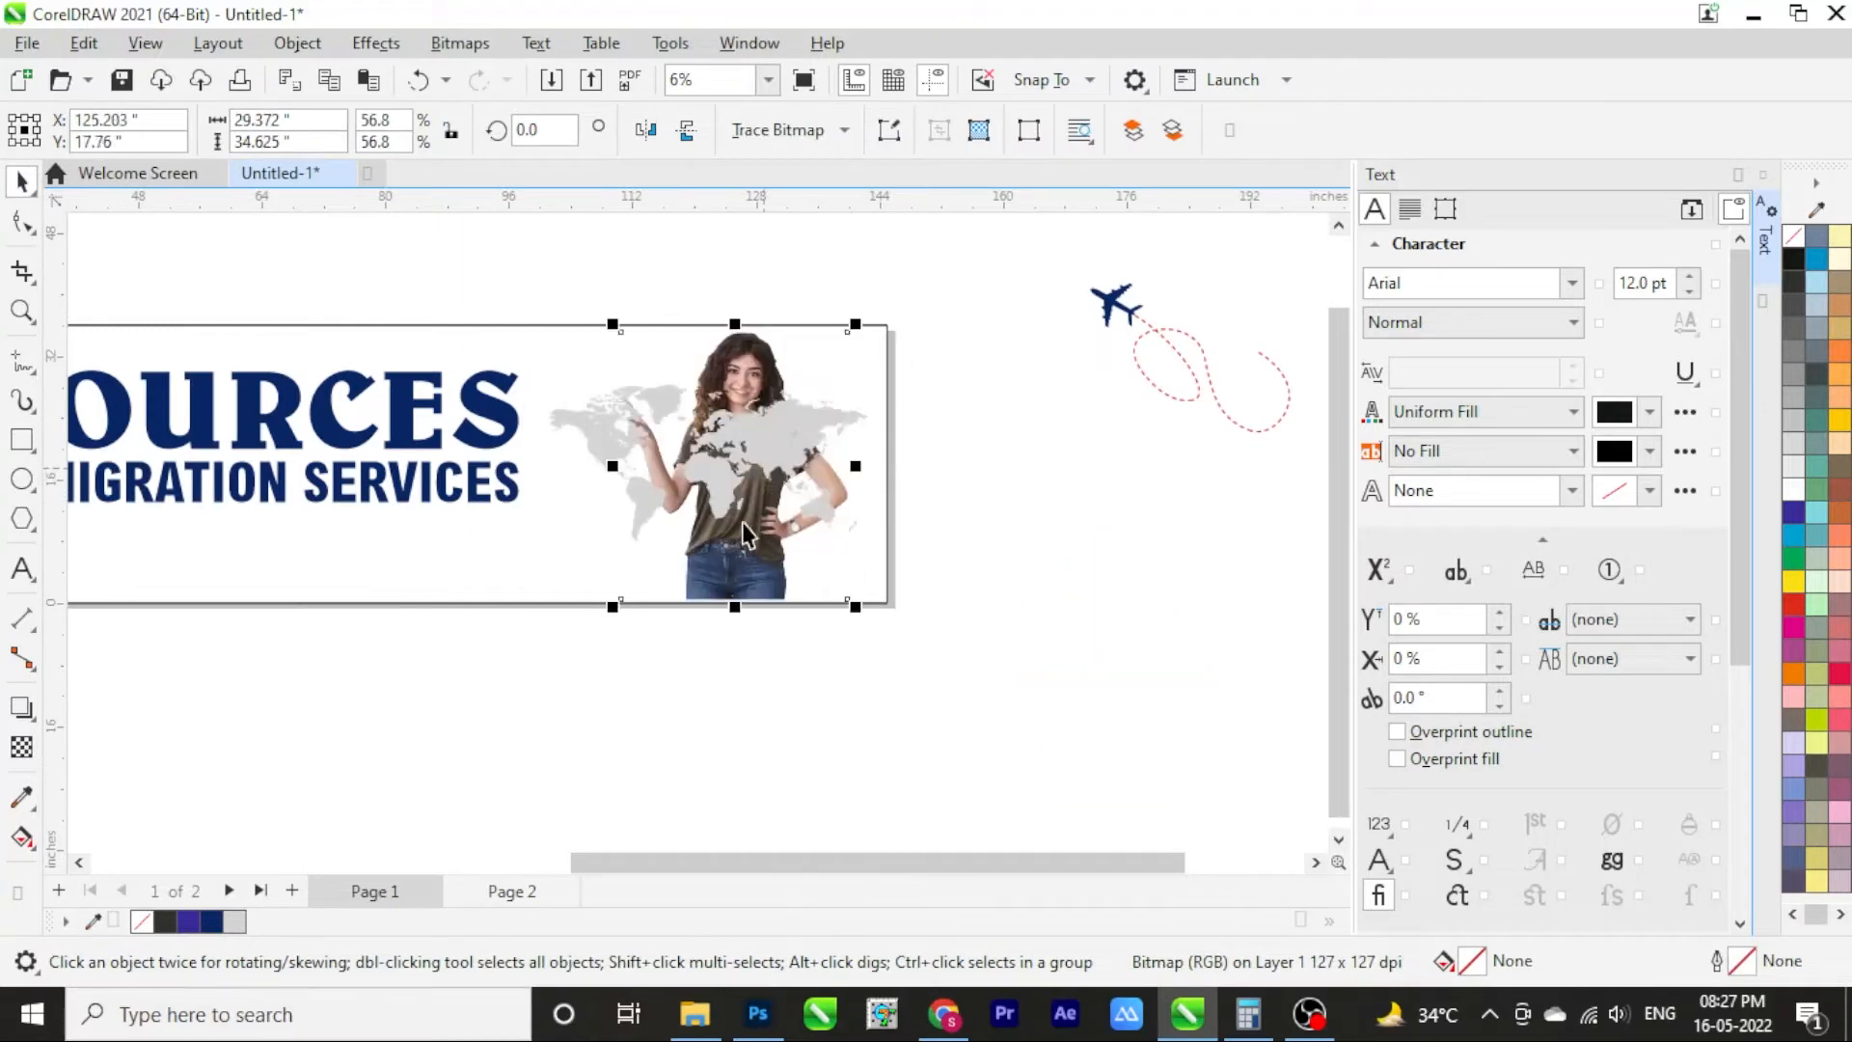
key(shift+Page_Up)
Align the woman's photo with the bottom and right edges of the banner rectangle
shift+click(484, 555)
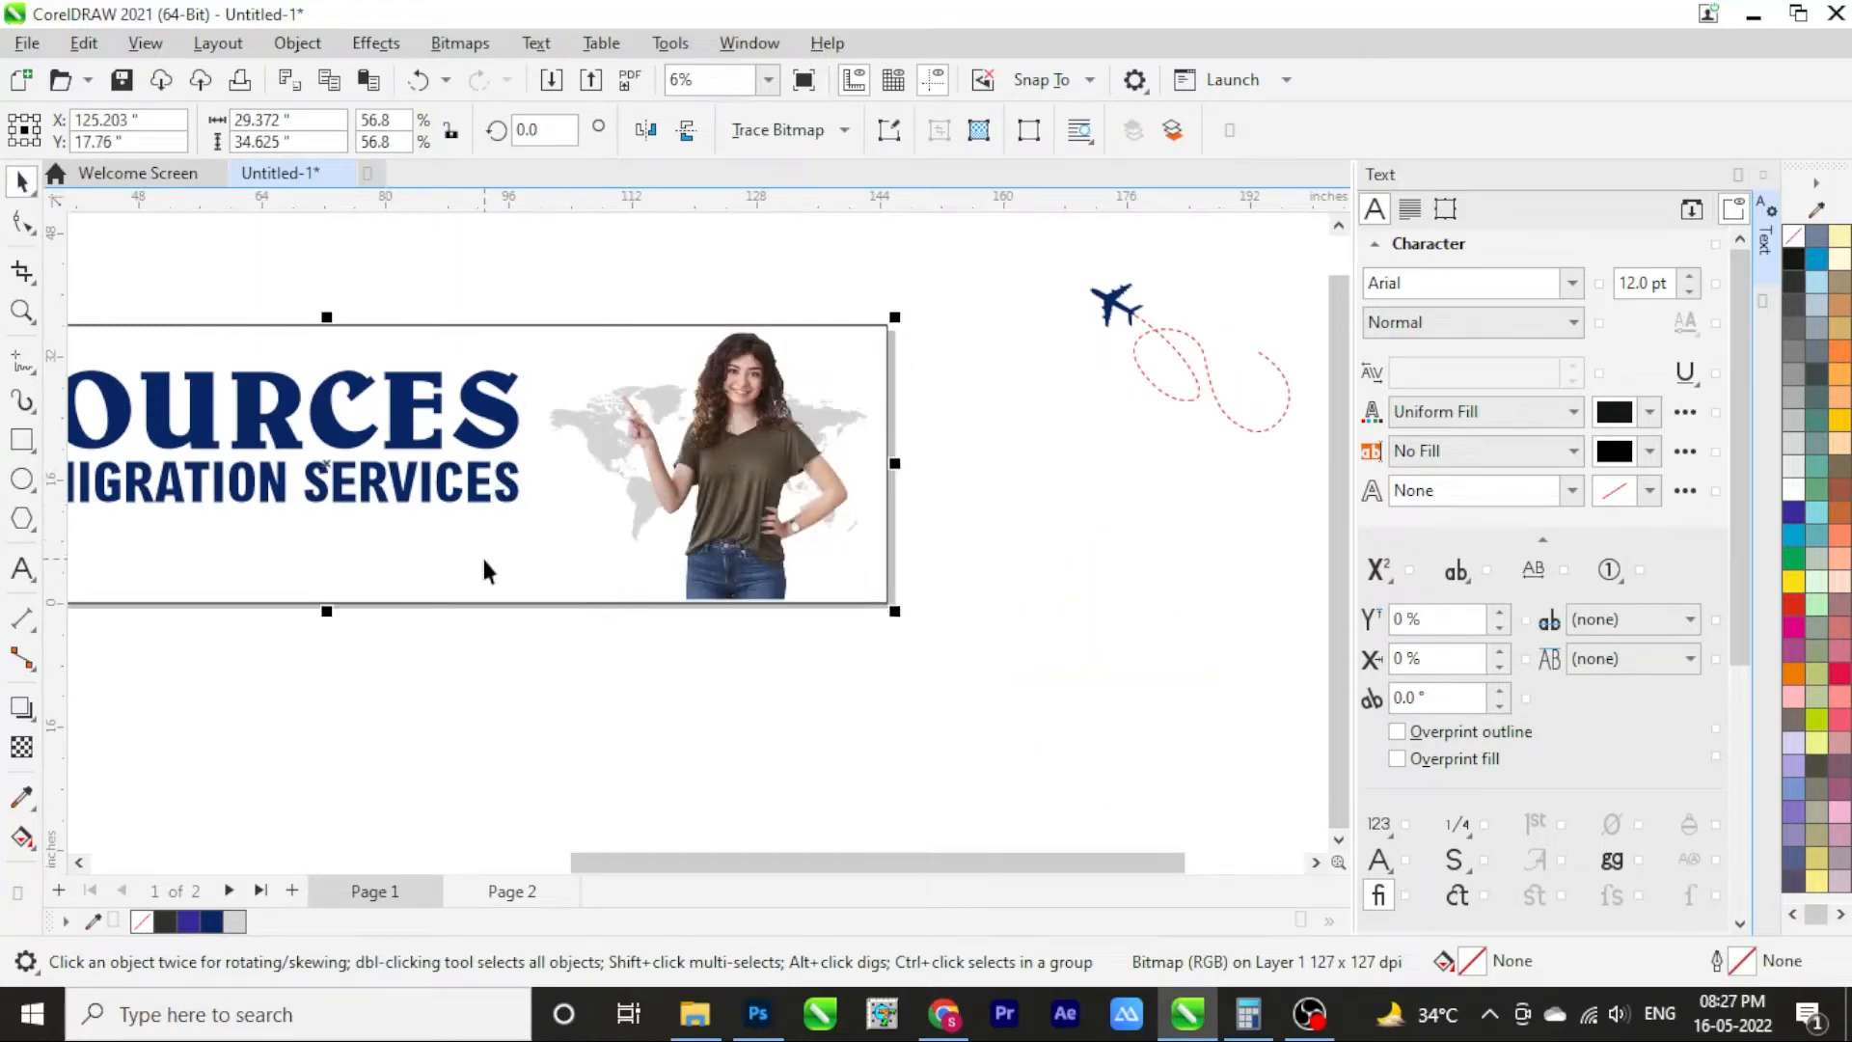
key(b)
key(r)
click(942, 663)
Shift the woman's photo horizontally over the map to about 127.2 inches, keeping it on the banner's bottom edge
click(832, 450)
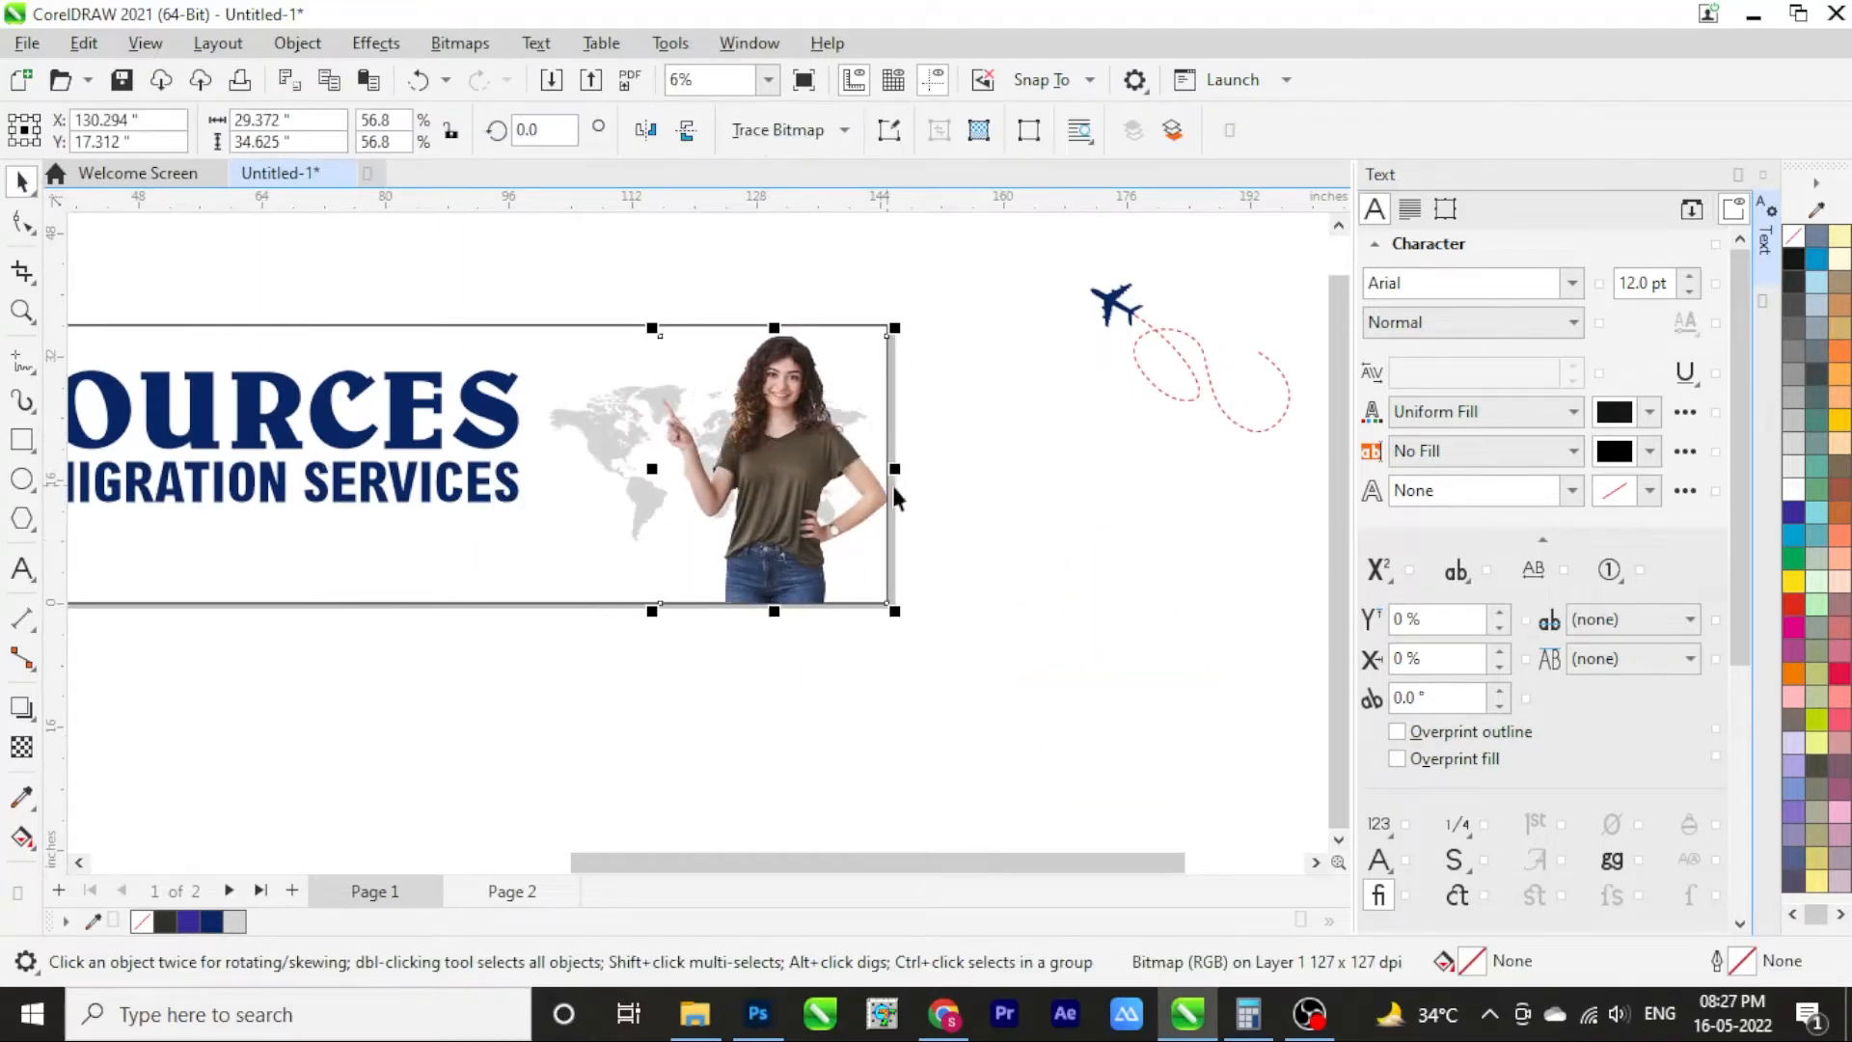
drag(820, 487, 726, 486)
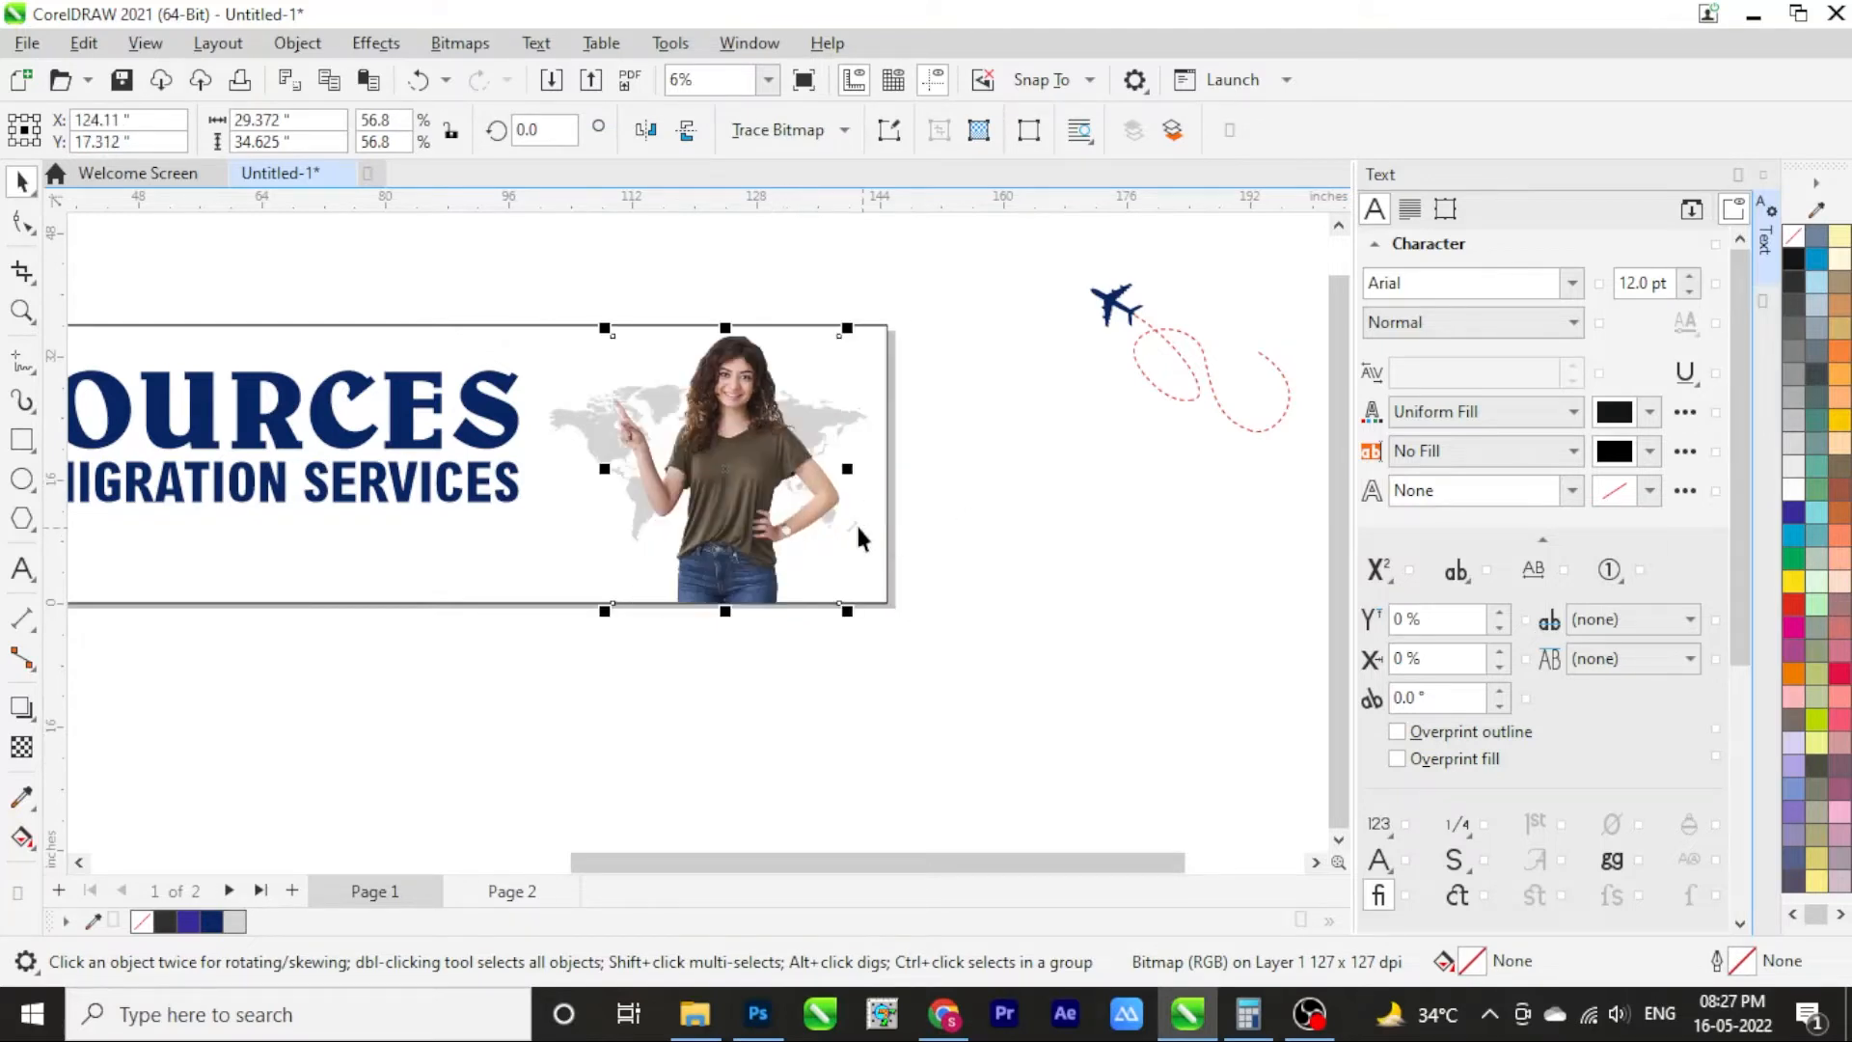
scroll(742, 472, down, 1)
scroll(742, 471, up, 1)
click(1026, 419)
scroll(1026, 419, down, 1)
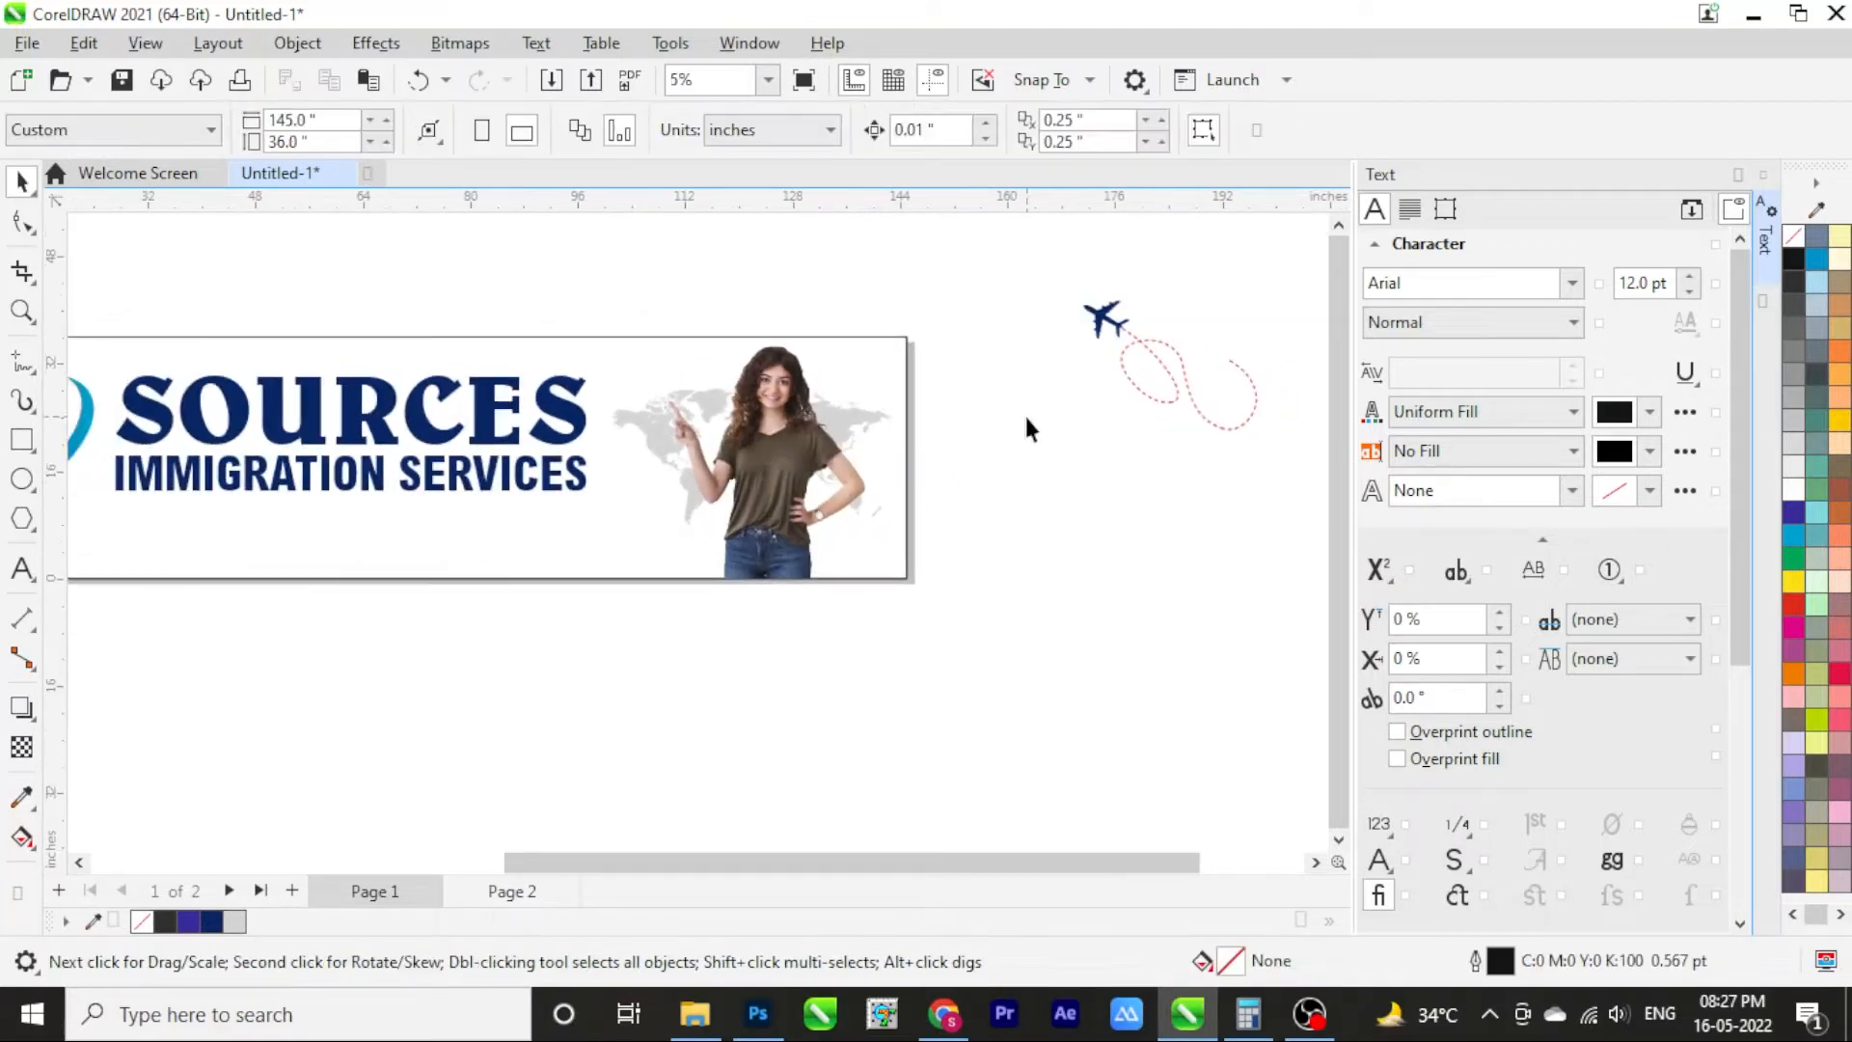
scroll(828, 447, up, 1)
drag(784, 488, 806, 489)
scroll(707, 441, down, 2)
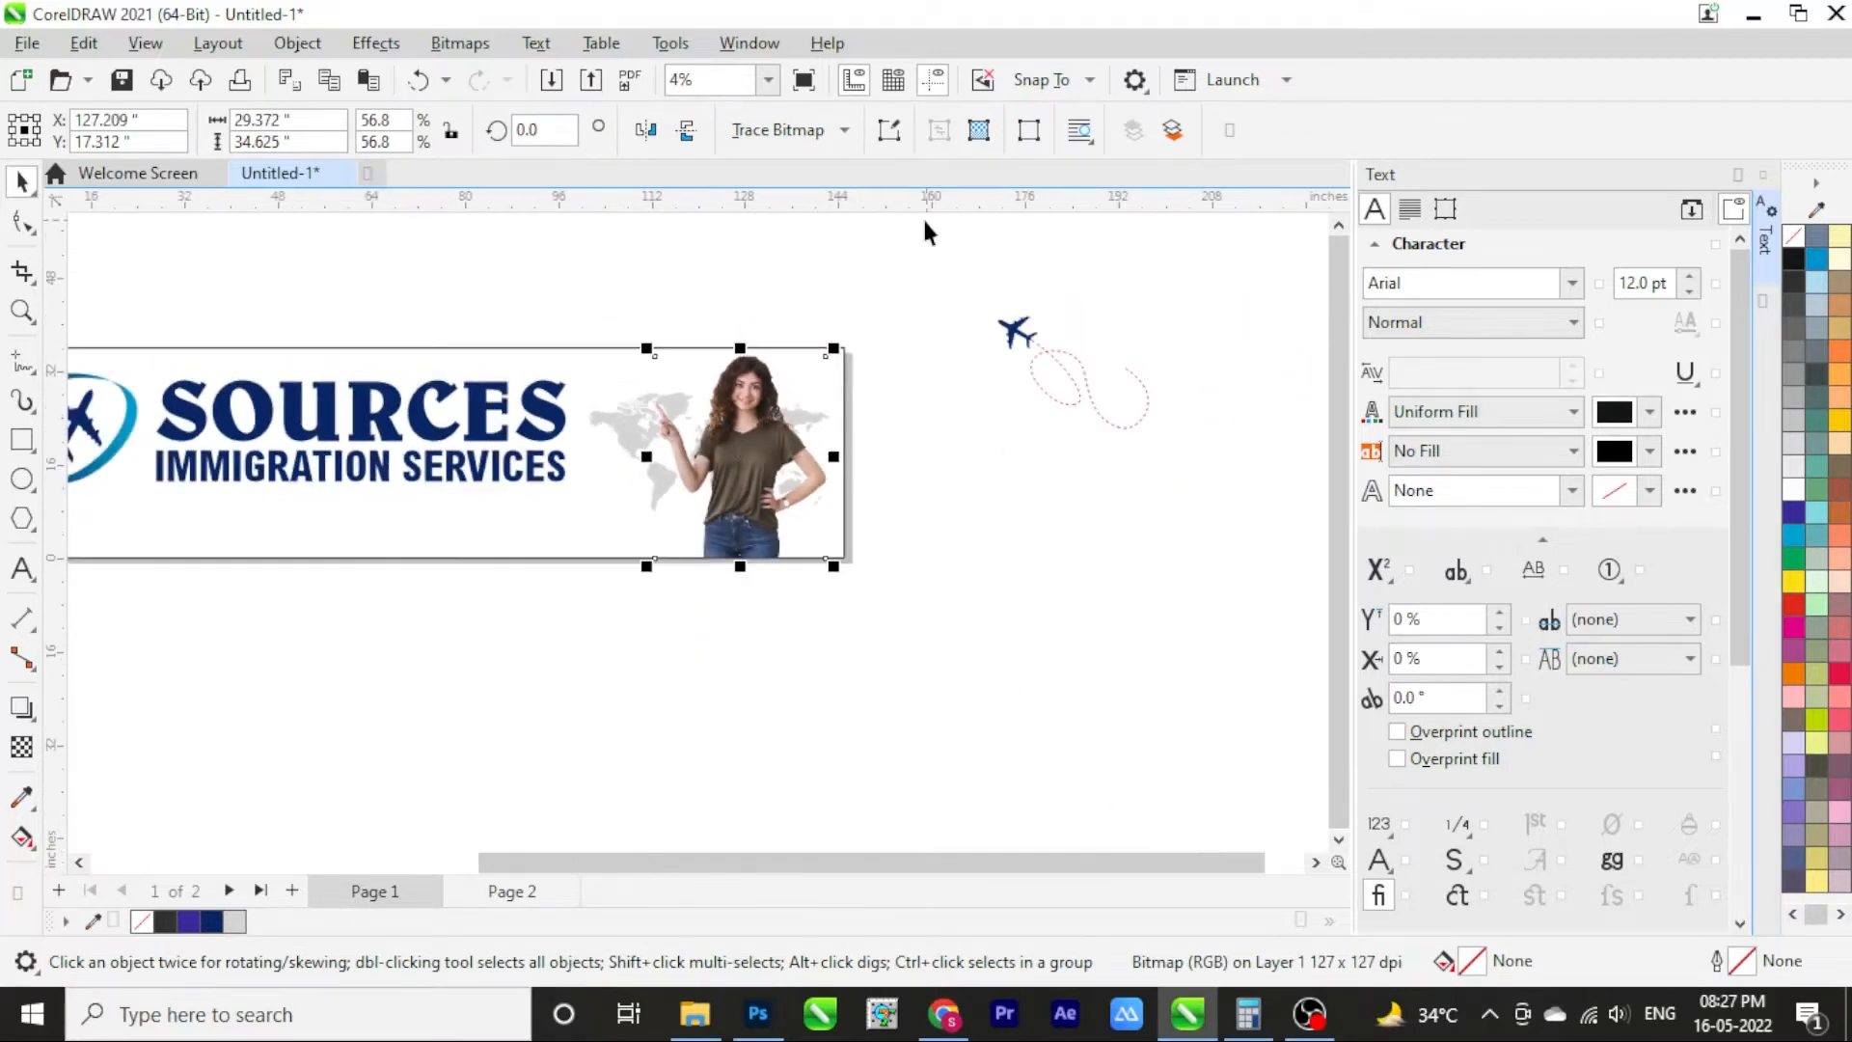
Group the small airplane with its dashed route and place it over the world map, centred at about X 114.2, Y 23.3 inches
drag(923, 222, 1303, 487)
key(ctrl+g)
drag(1008, 347, 561, 397)
scroll(583, 392, up, 2)
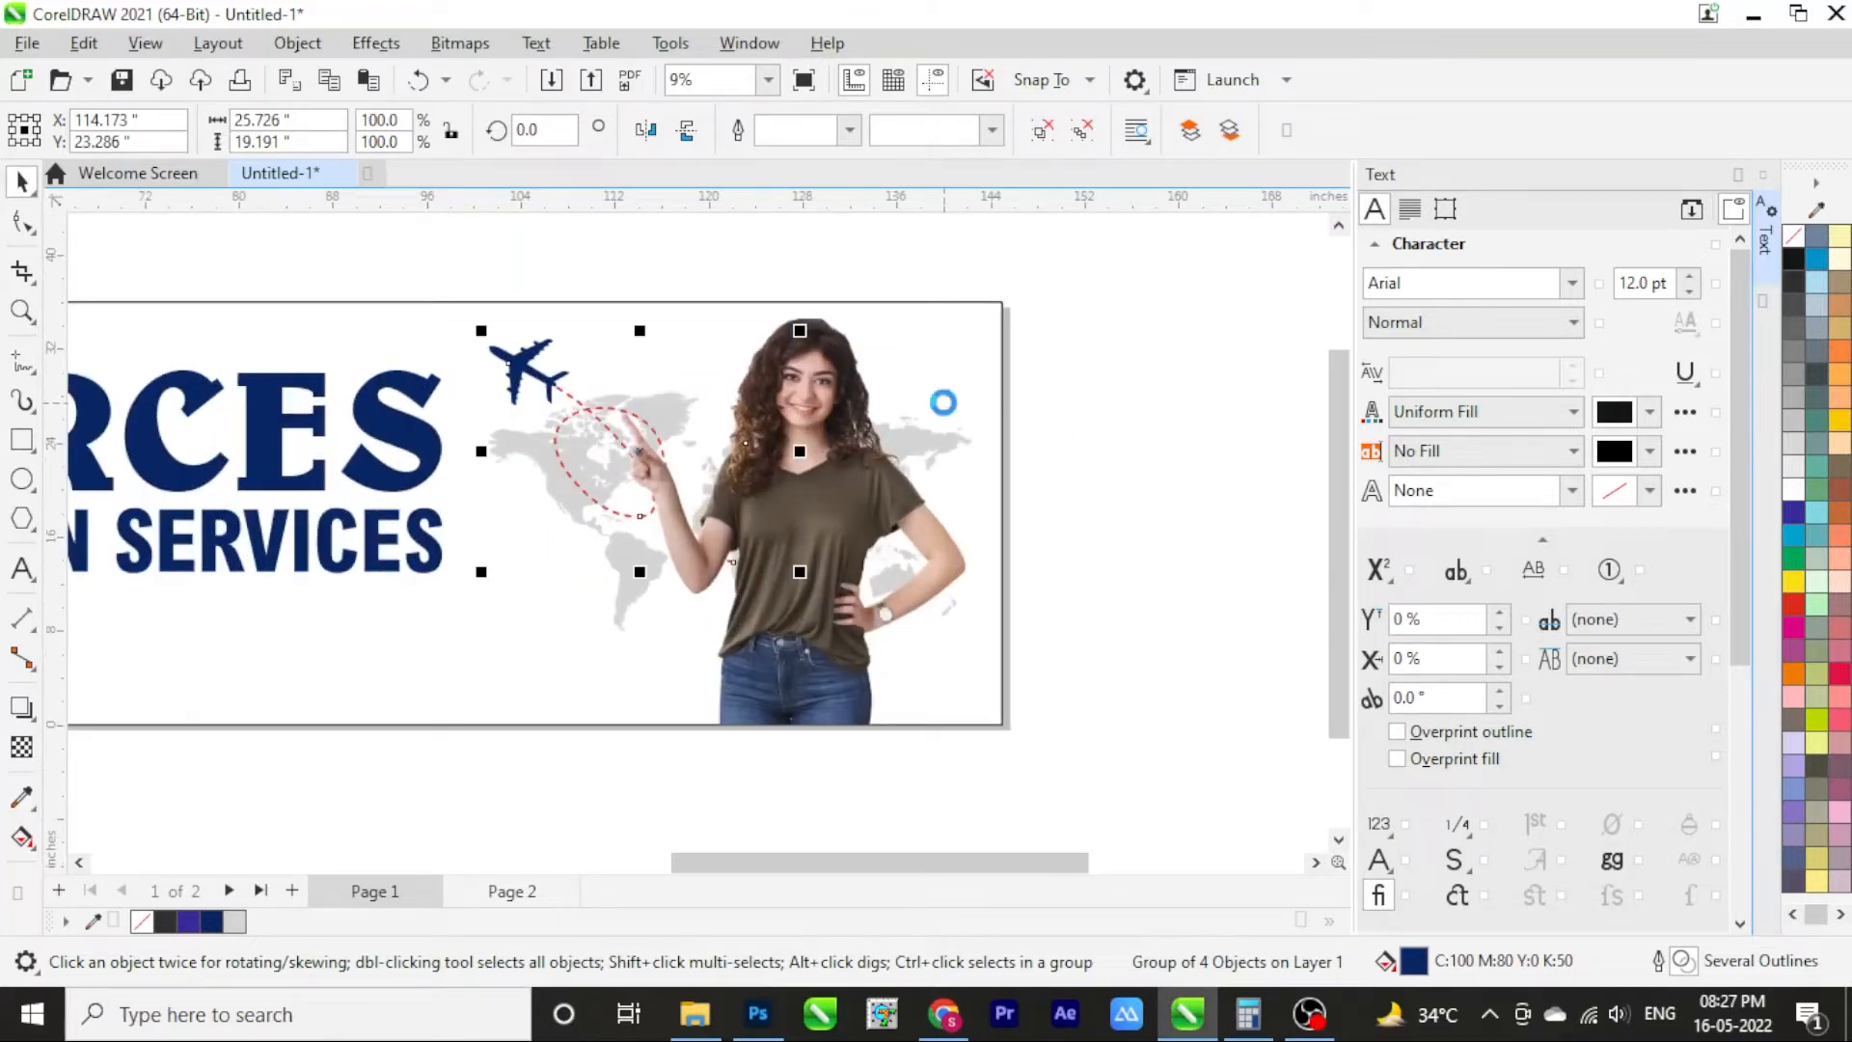
scroll(944, 402, down, 2)
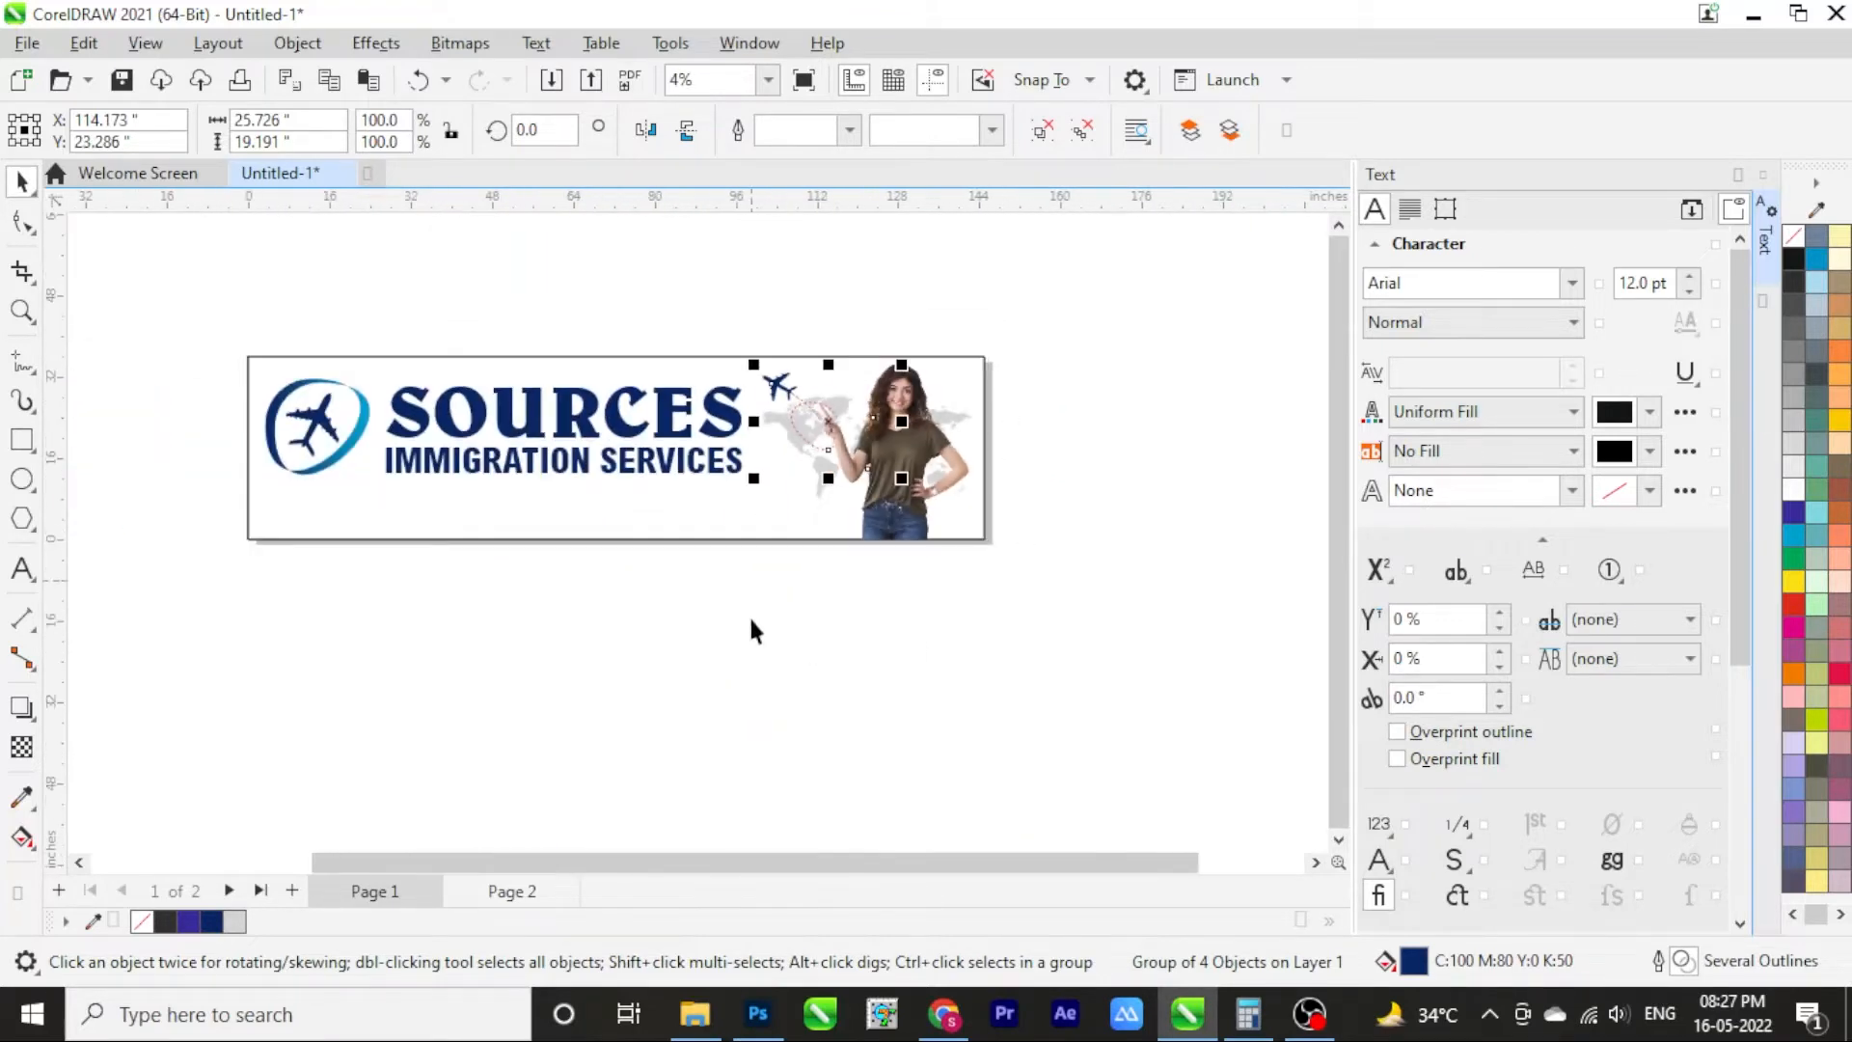
click(748, 617)
Ungroup all parts of the airplane loop logo and select only the gradient loop
scroll(348, 405, up, 2)
scroll(420, 473, down, 1)
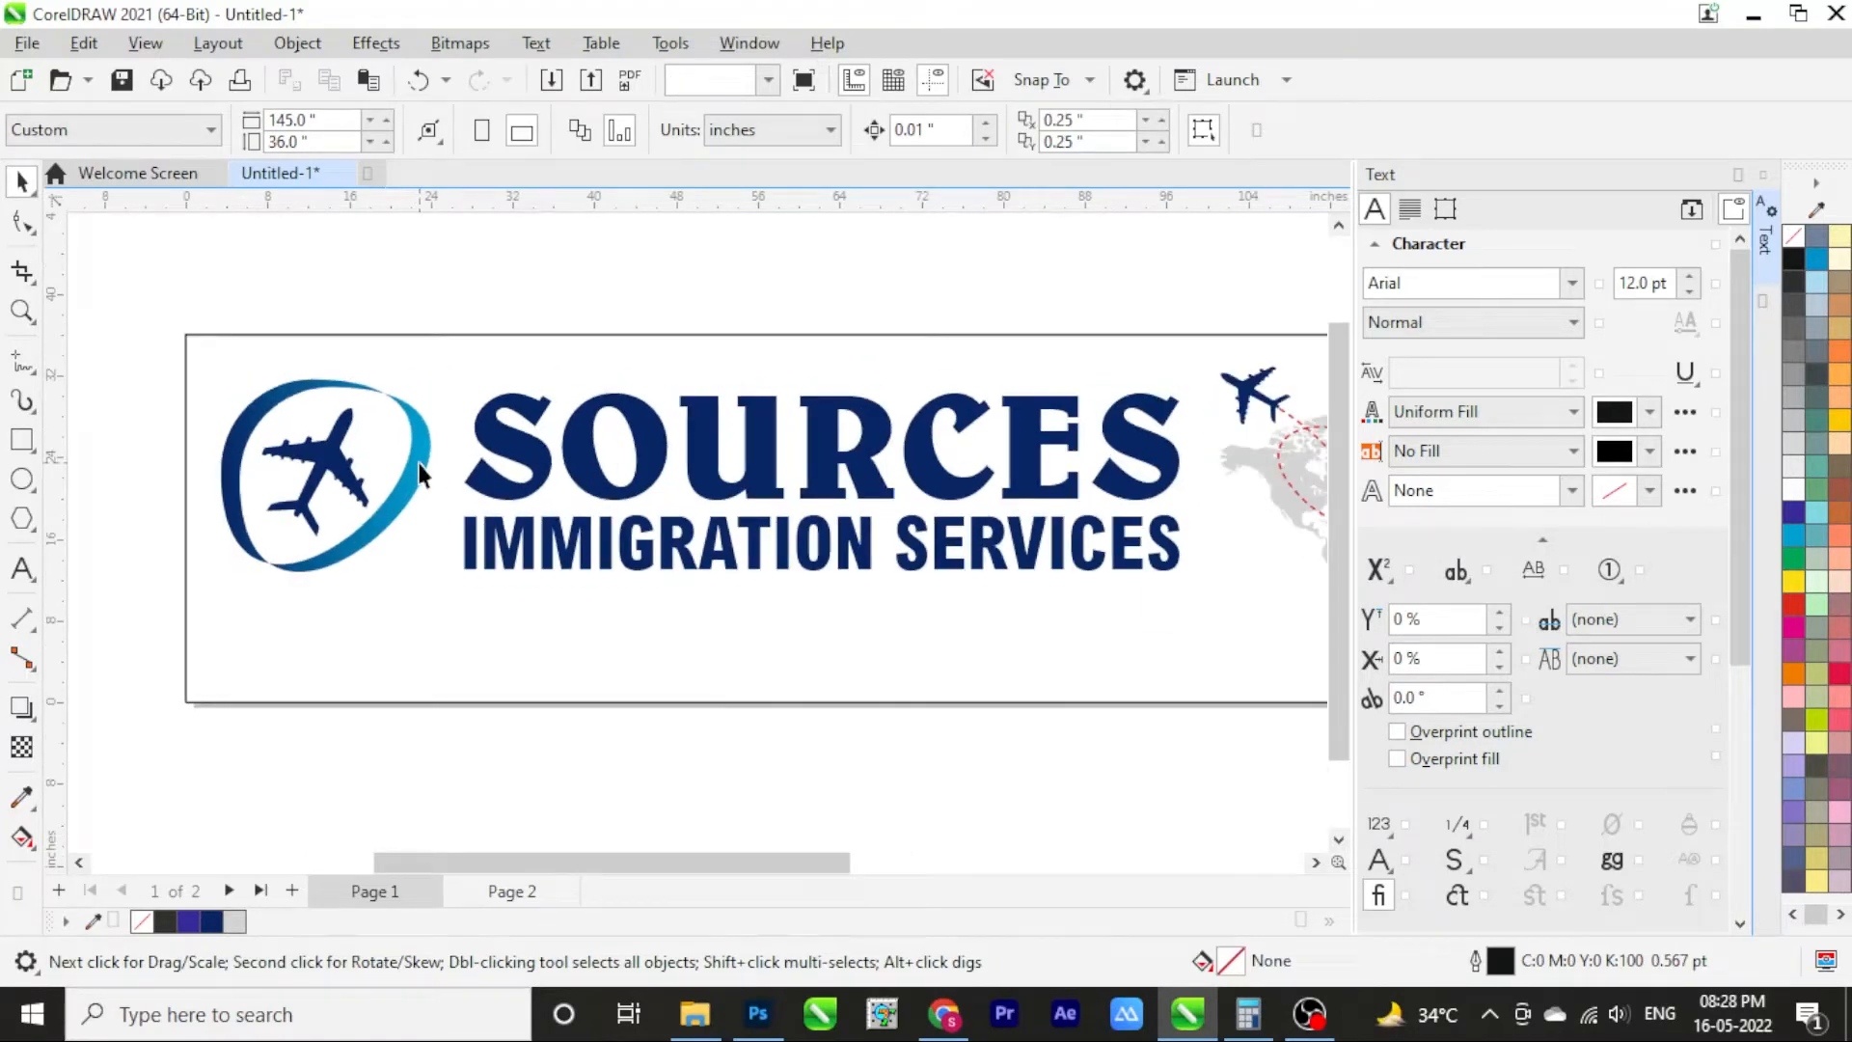
click(421, 470)
right_click(382, 506)
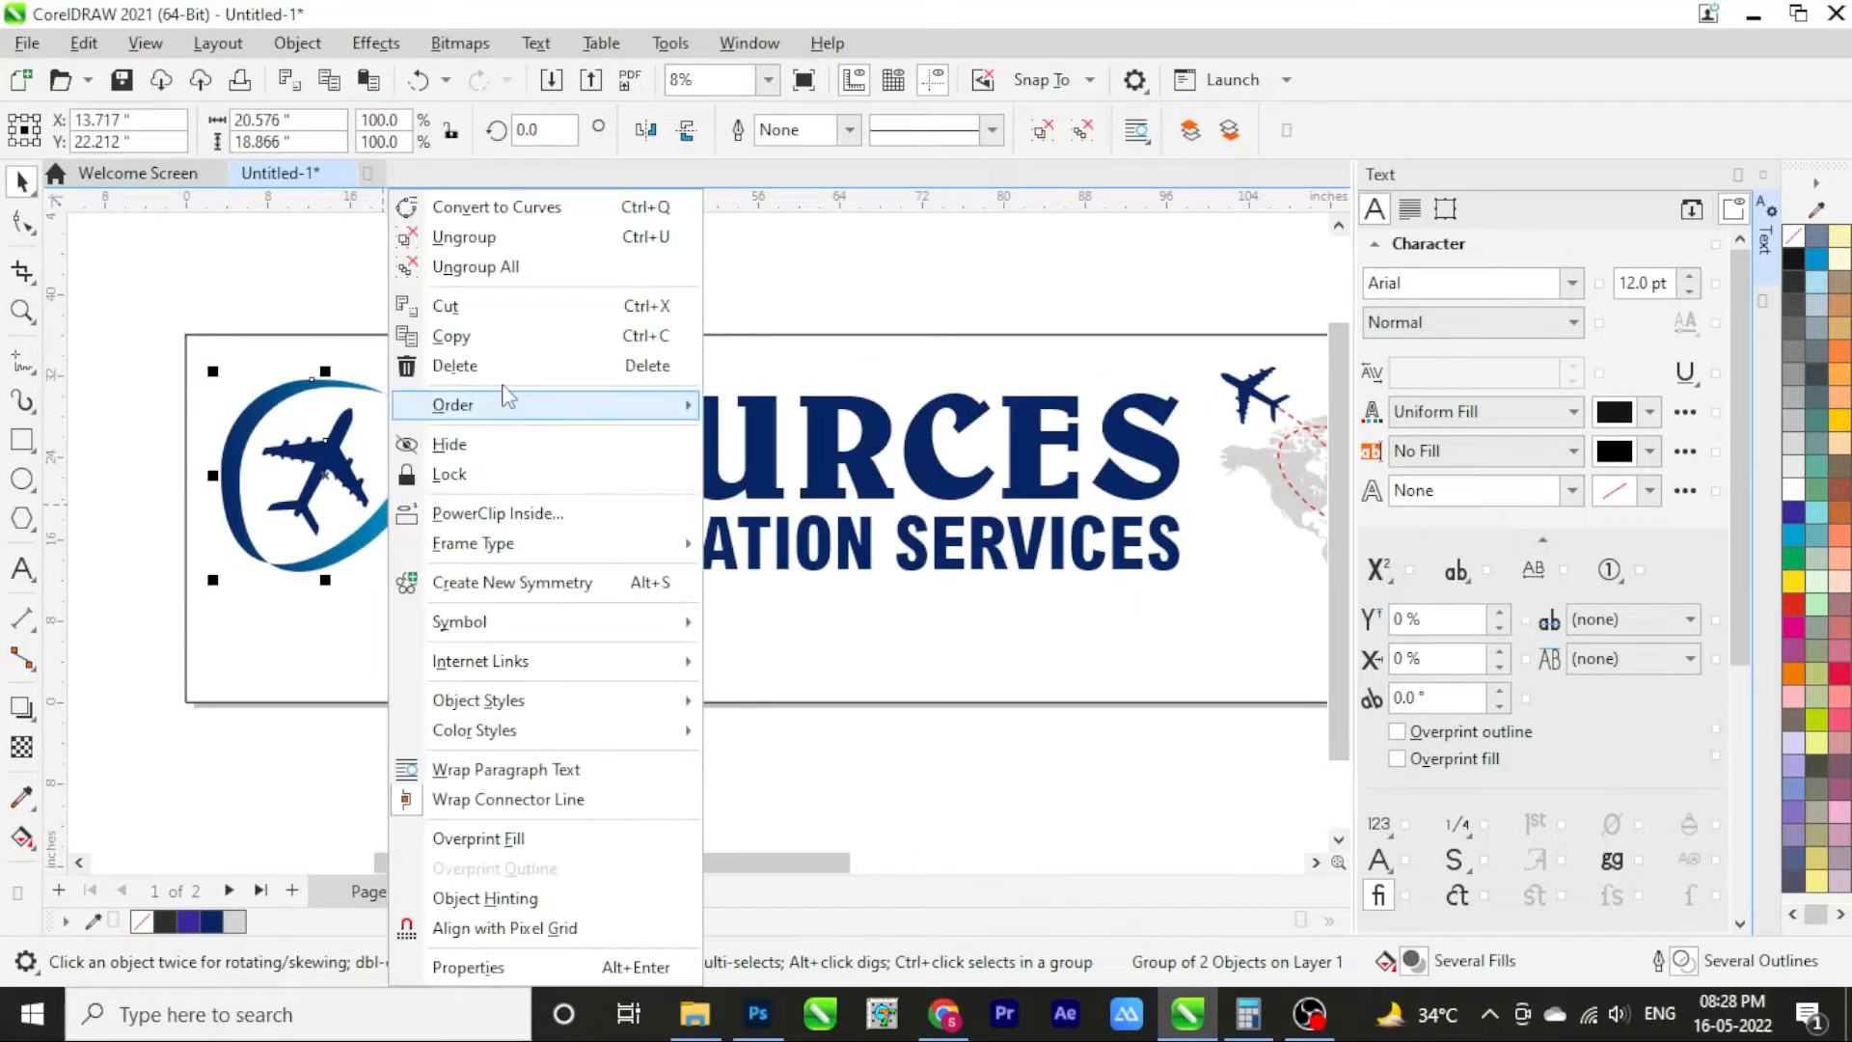
click(501, 264)
click(400, 501)
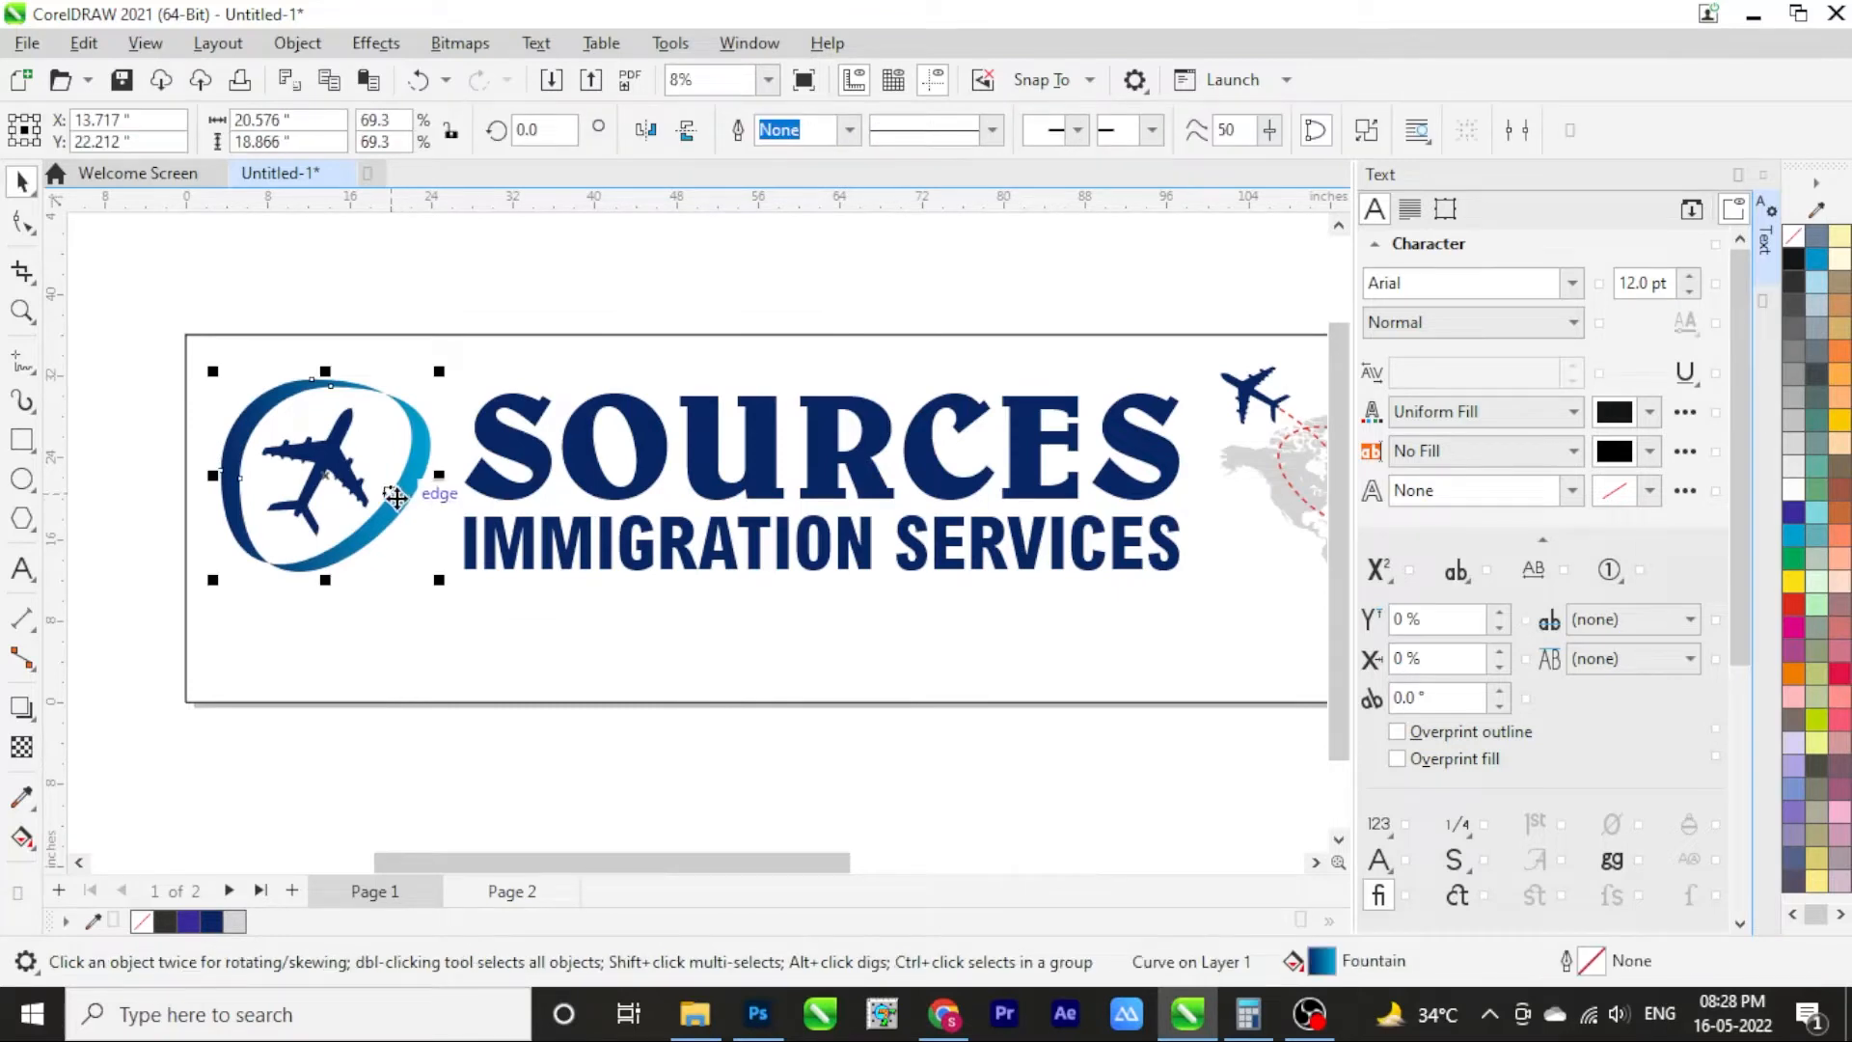
scroll(395, 497, up, 2)
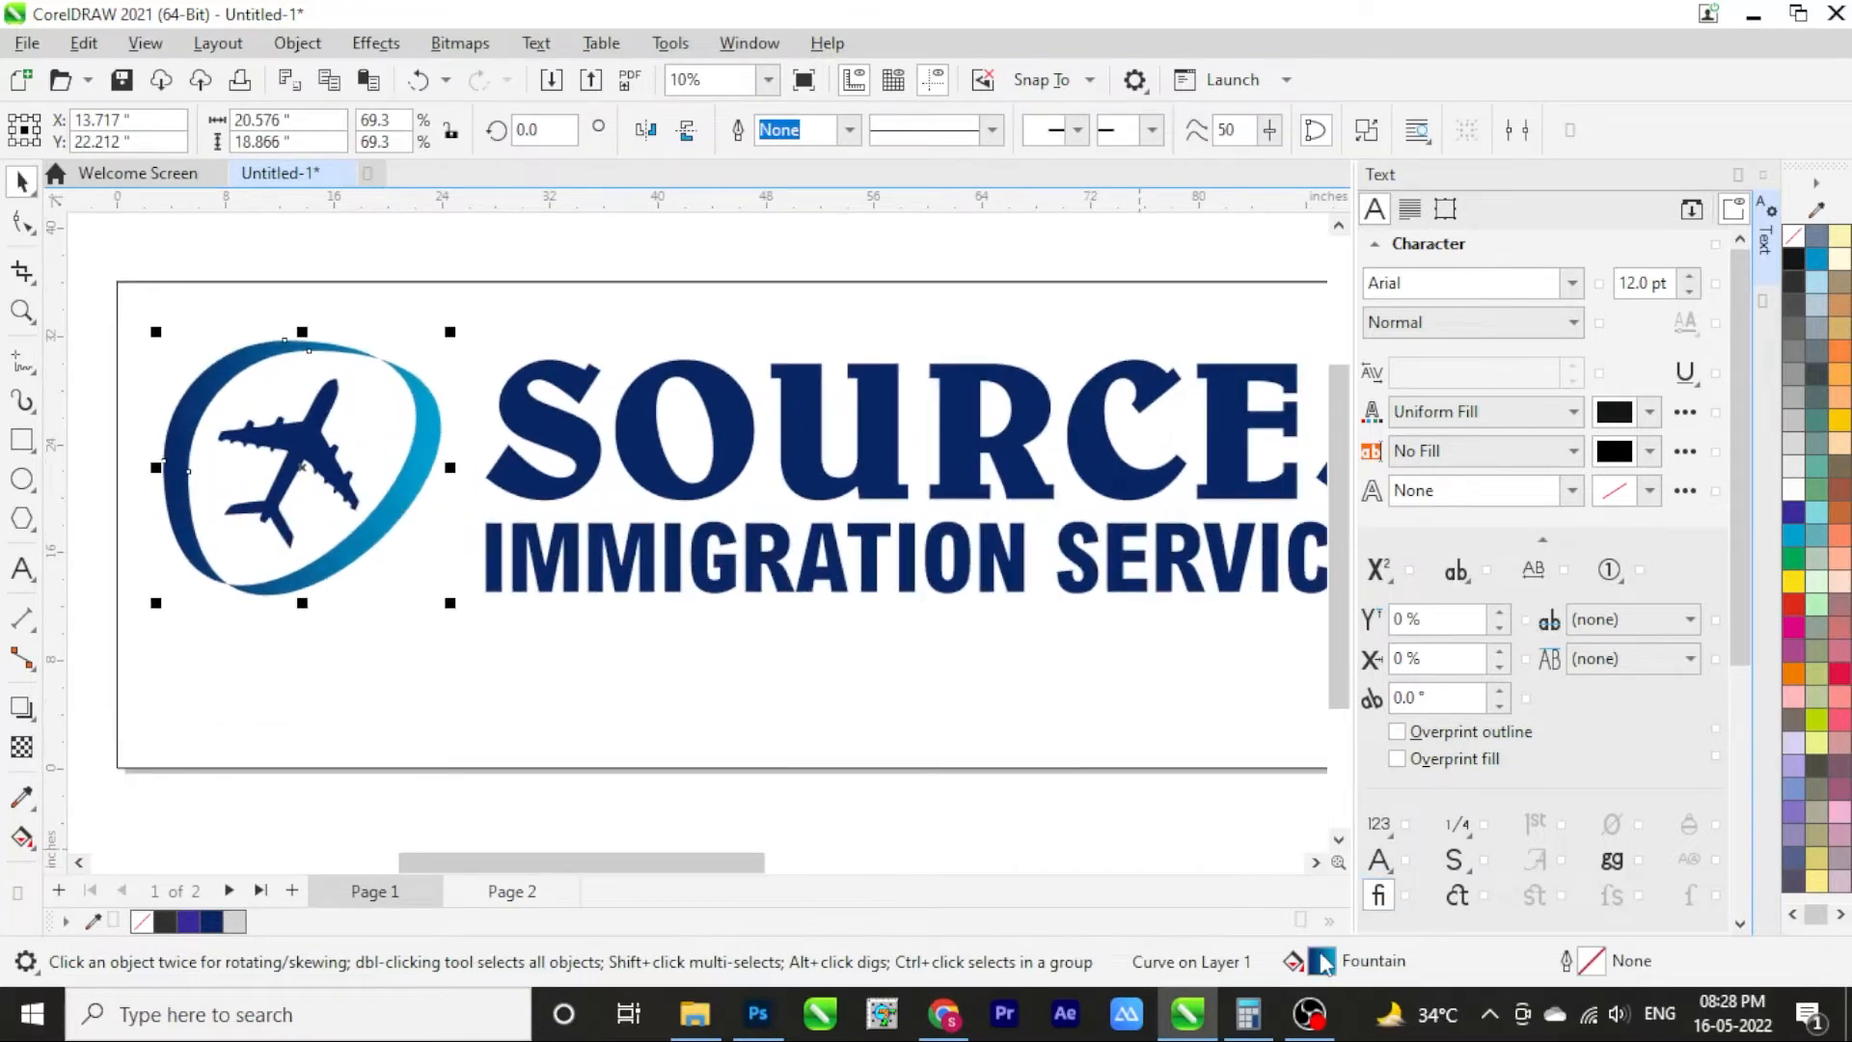
Set the end colour of the loop's fountain fill to orange, C 2, M 70, Y 100, K 0
key(F11)
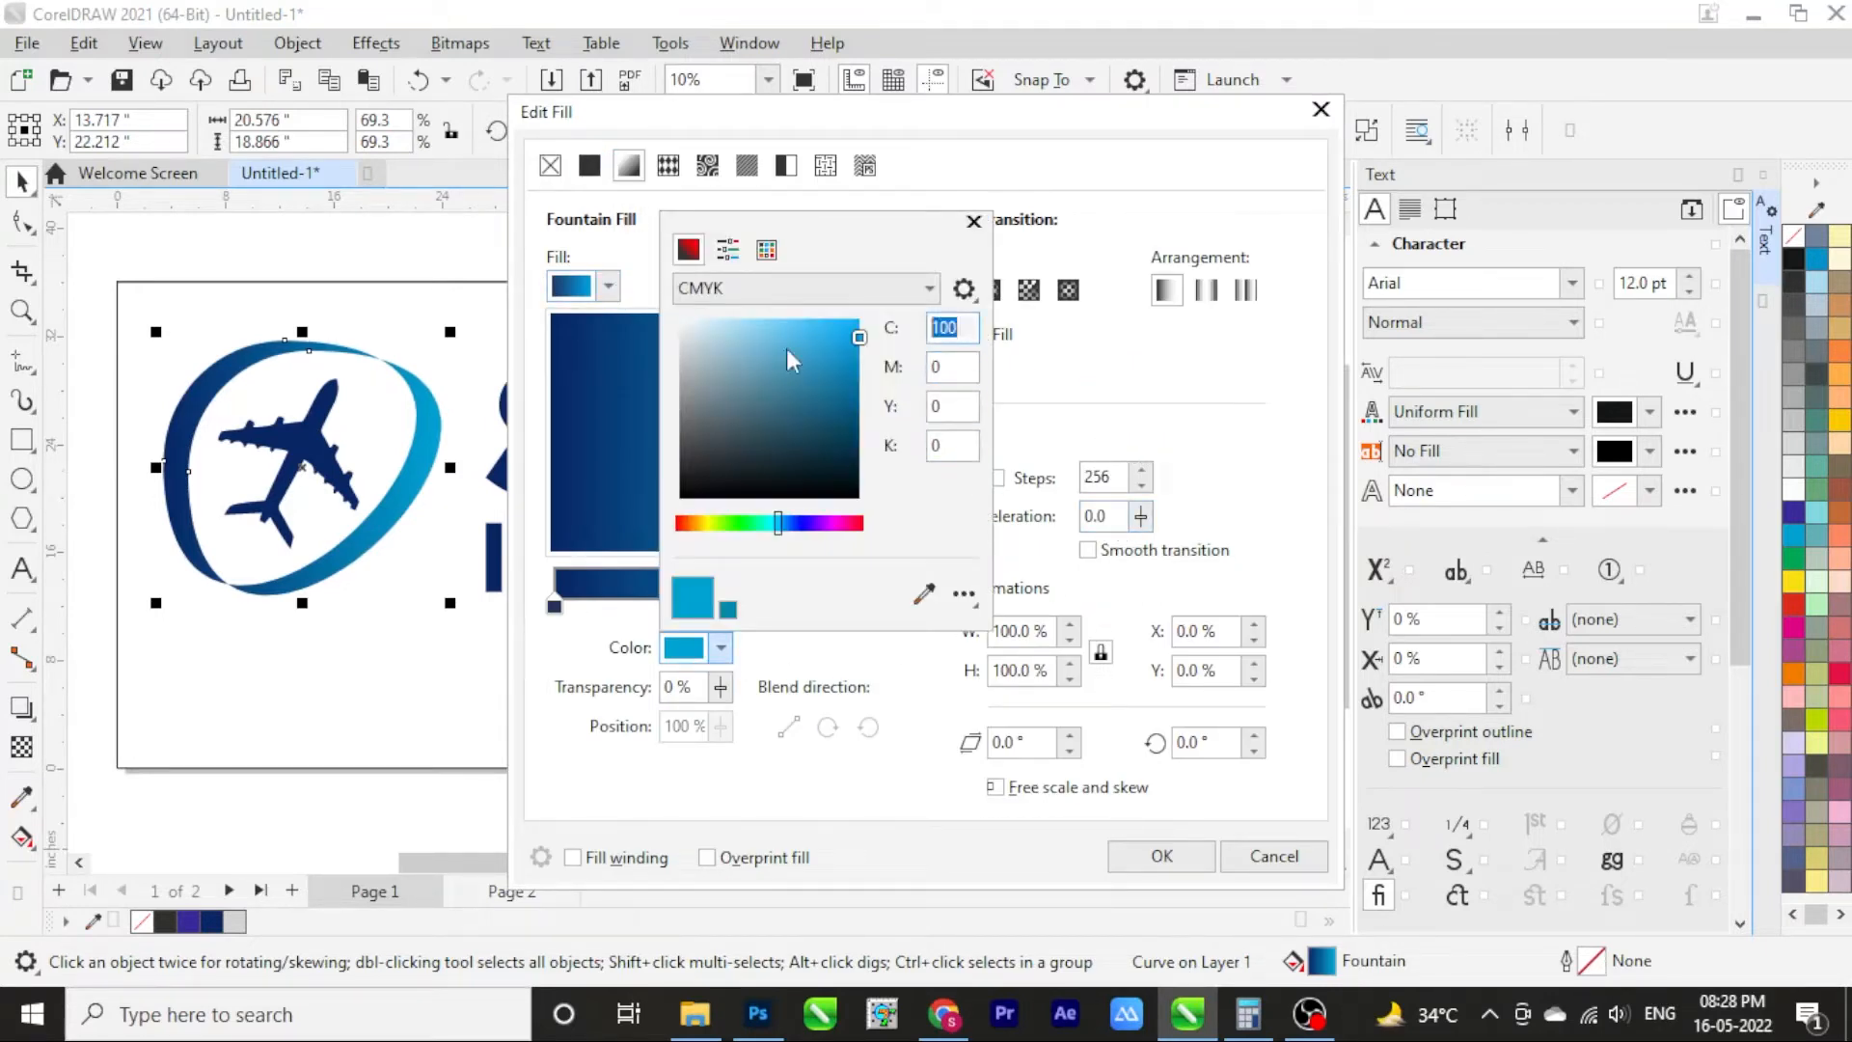
text(2)
key(Tab)
text(70)
key(Tab)
text(10)
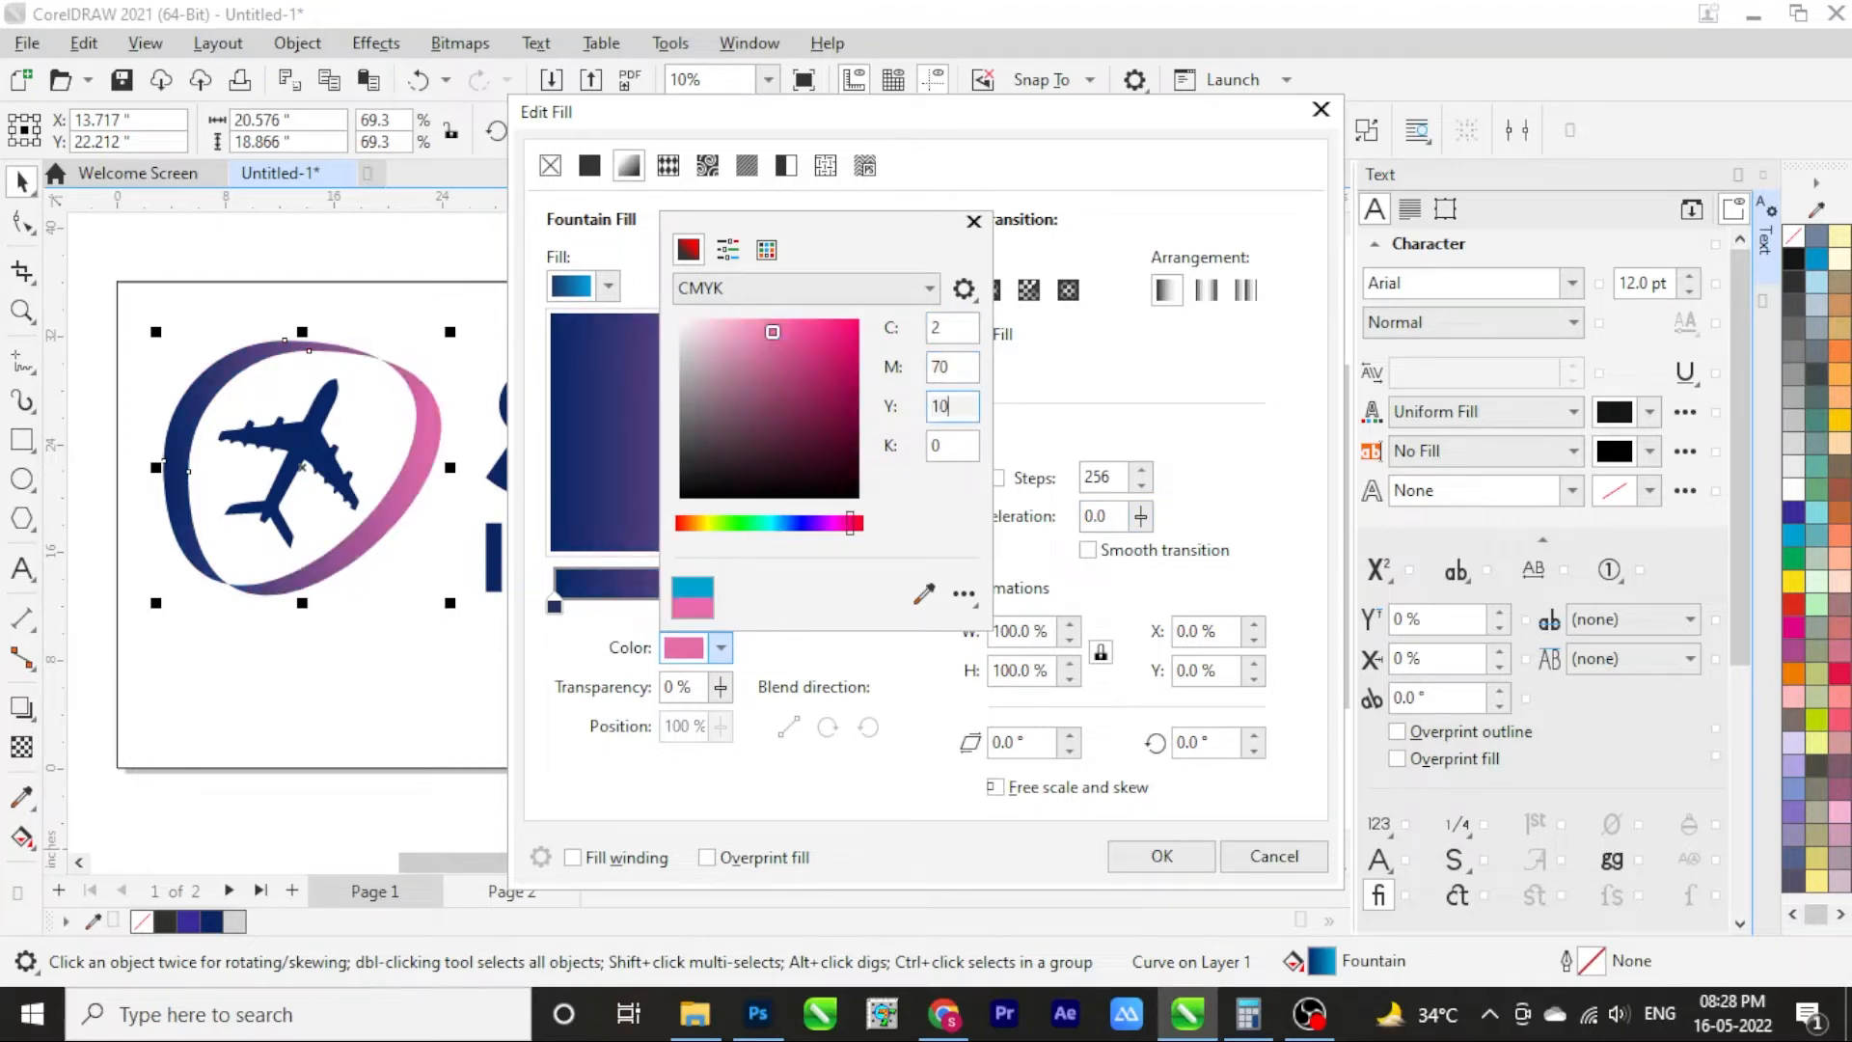
text(0)
key(Tab)
key(Return)
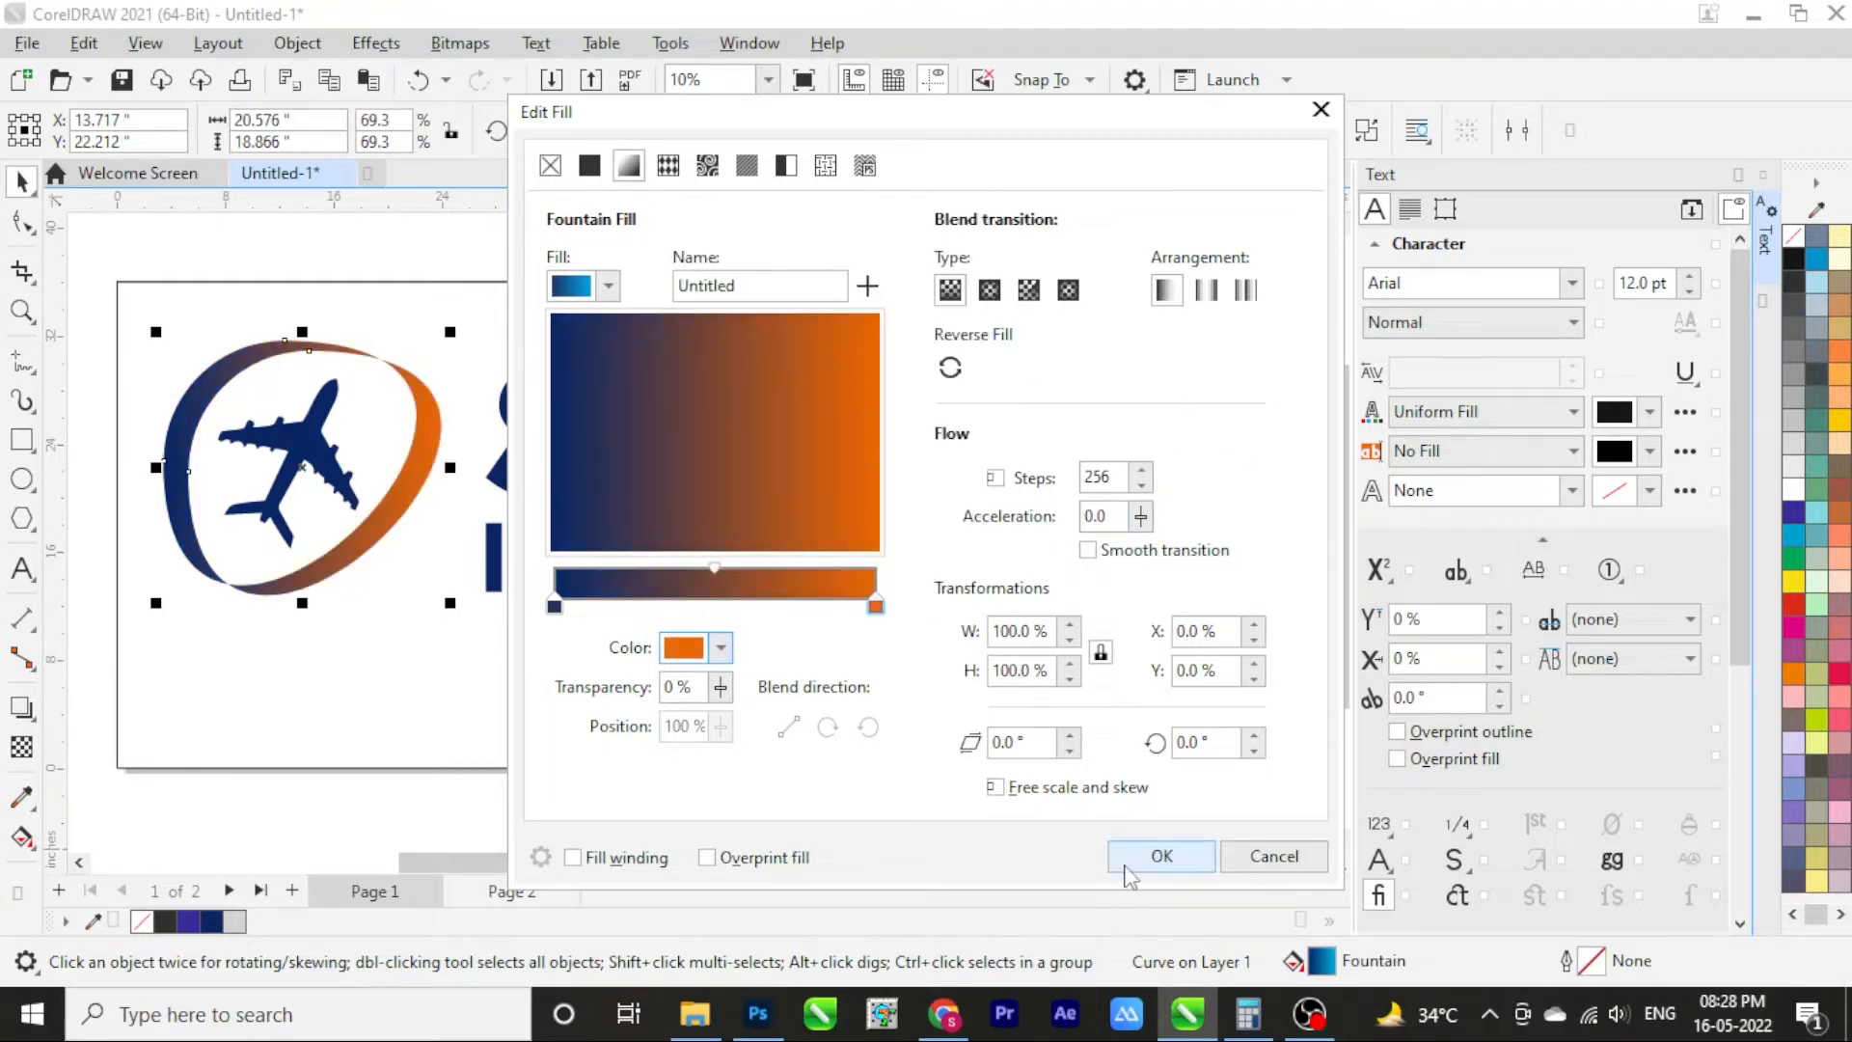
Rotate the loop's gradient to about 349.1° and shift its midpoint to 65%, and apply the fill
drag(831, 499, 849, 497)
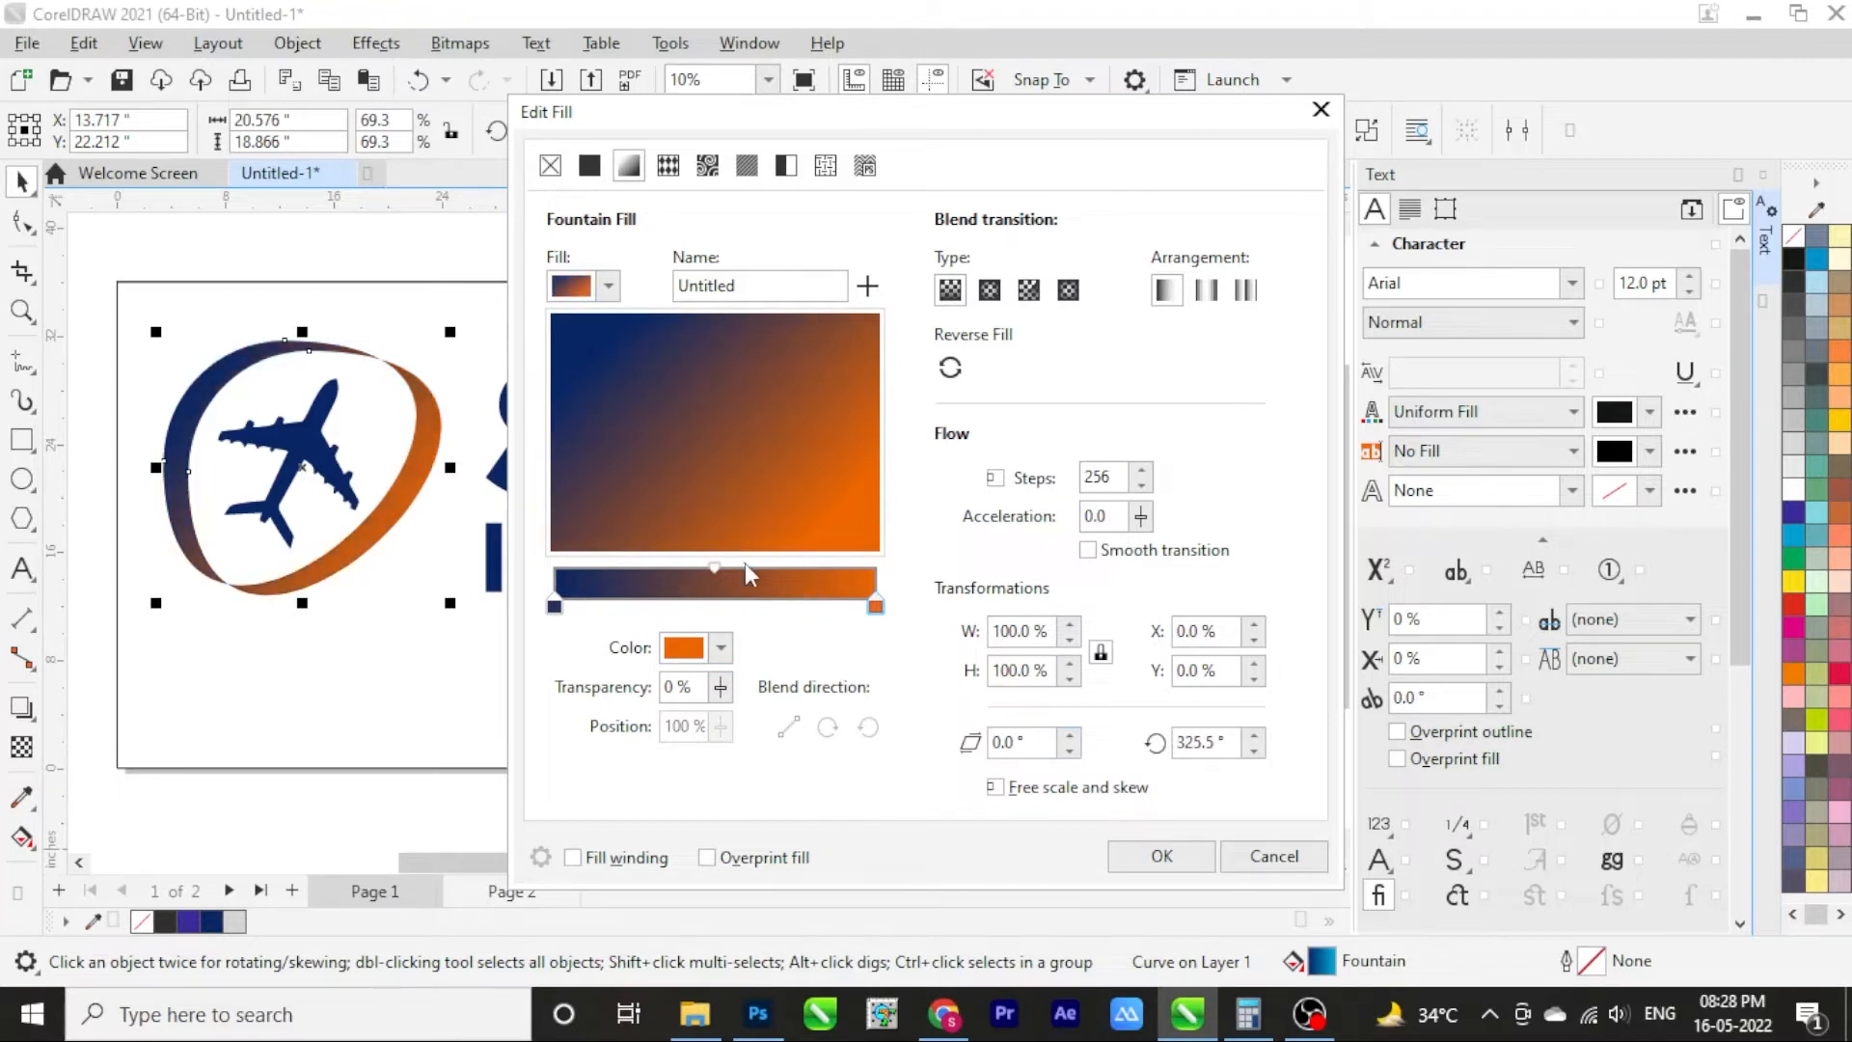
drag(716, 569, 853, 451)
click(724, 549)
click(1161, 855)
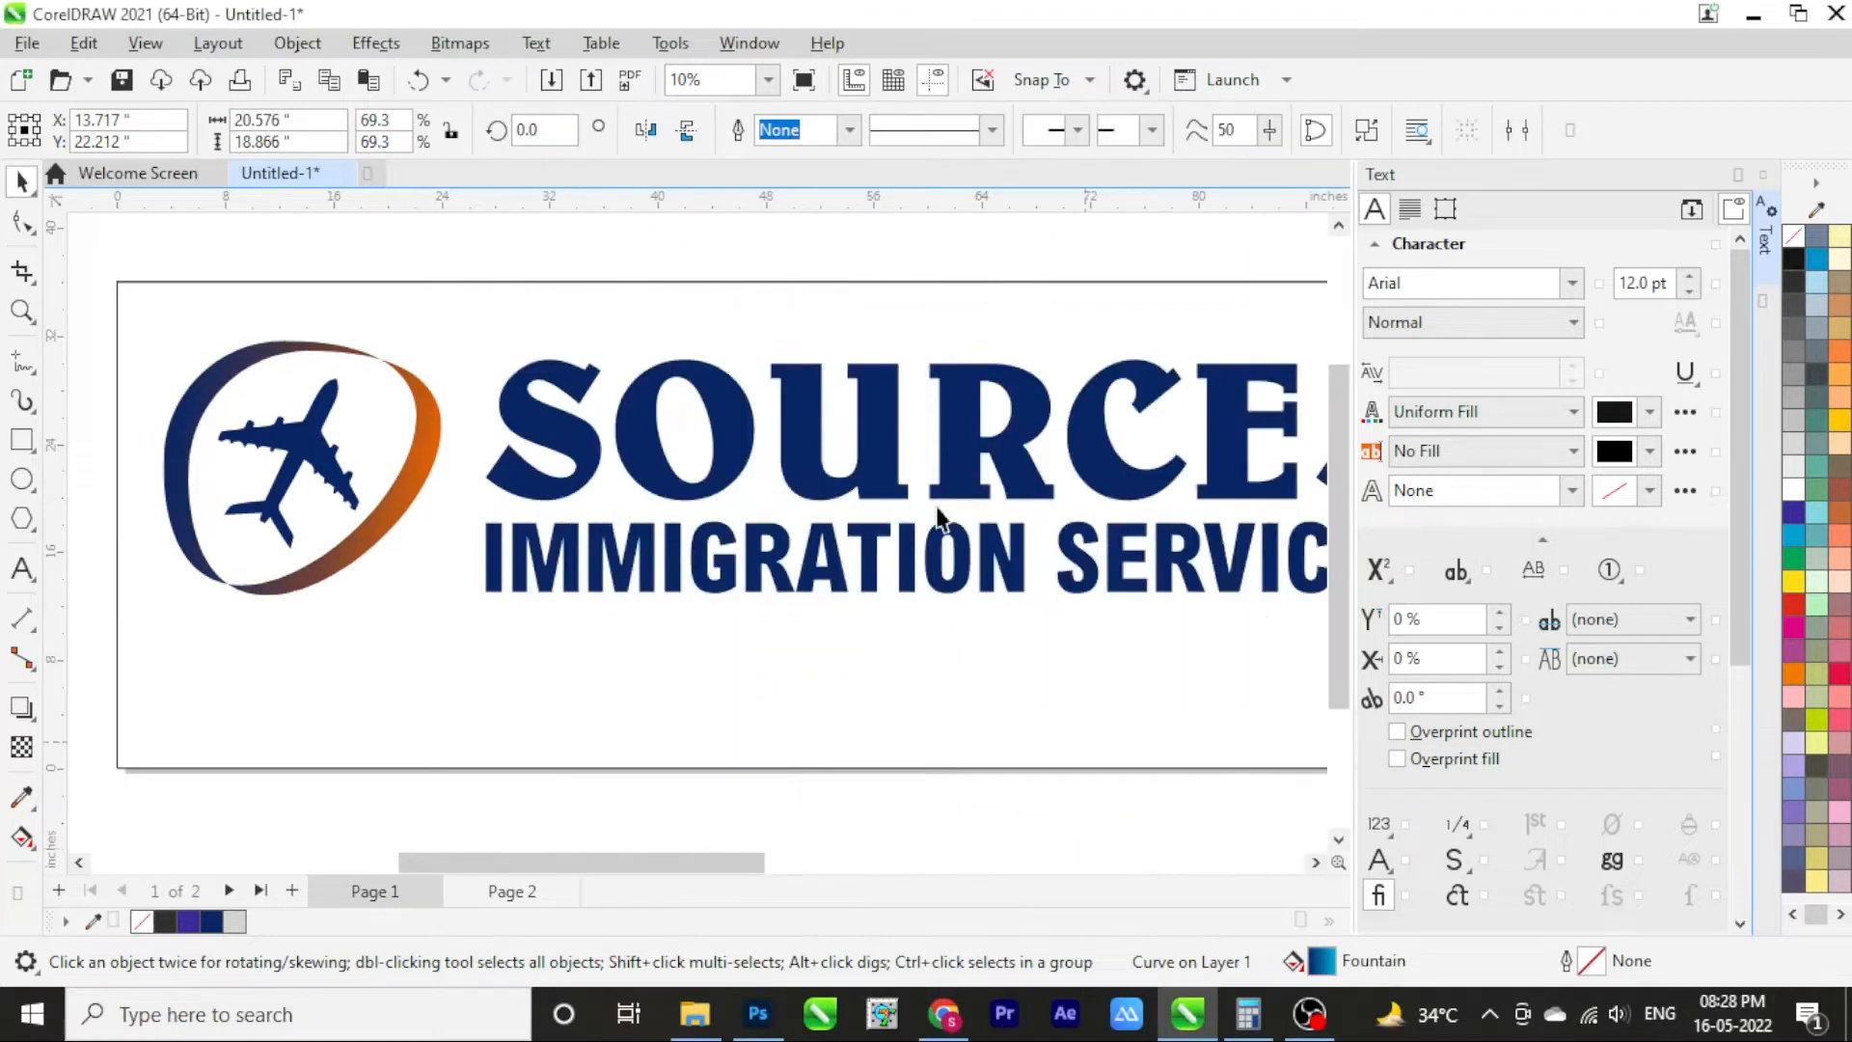
Sample the dashed route's red into the document palette
scroll(937, 514, down, 2)
scroll(934, 627, up, 1)
click(314, 443)
scroll(315, 441, down, 2)
scroll(390, 466, up, 1)
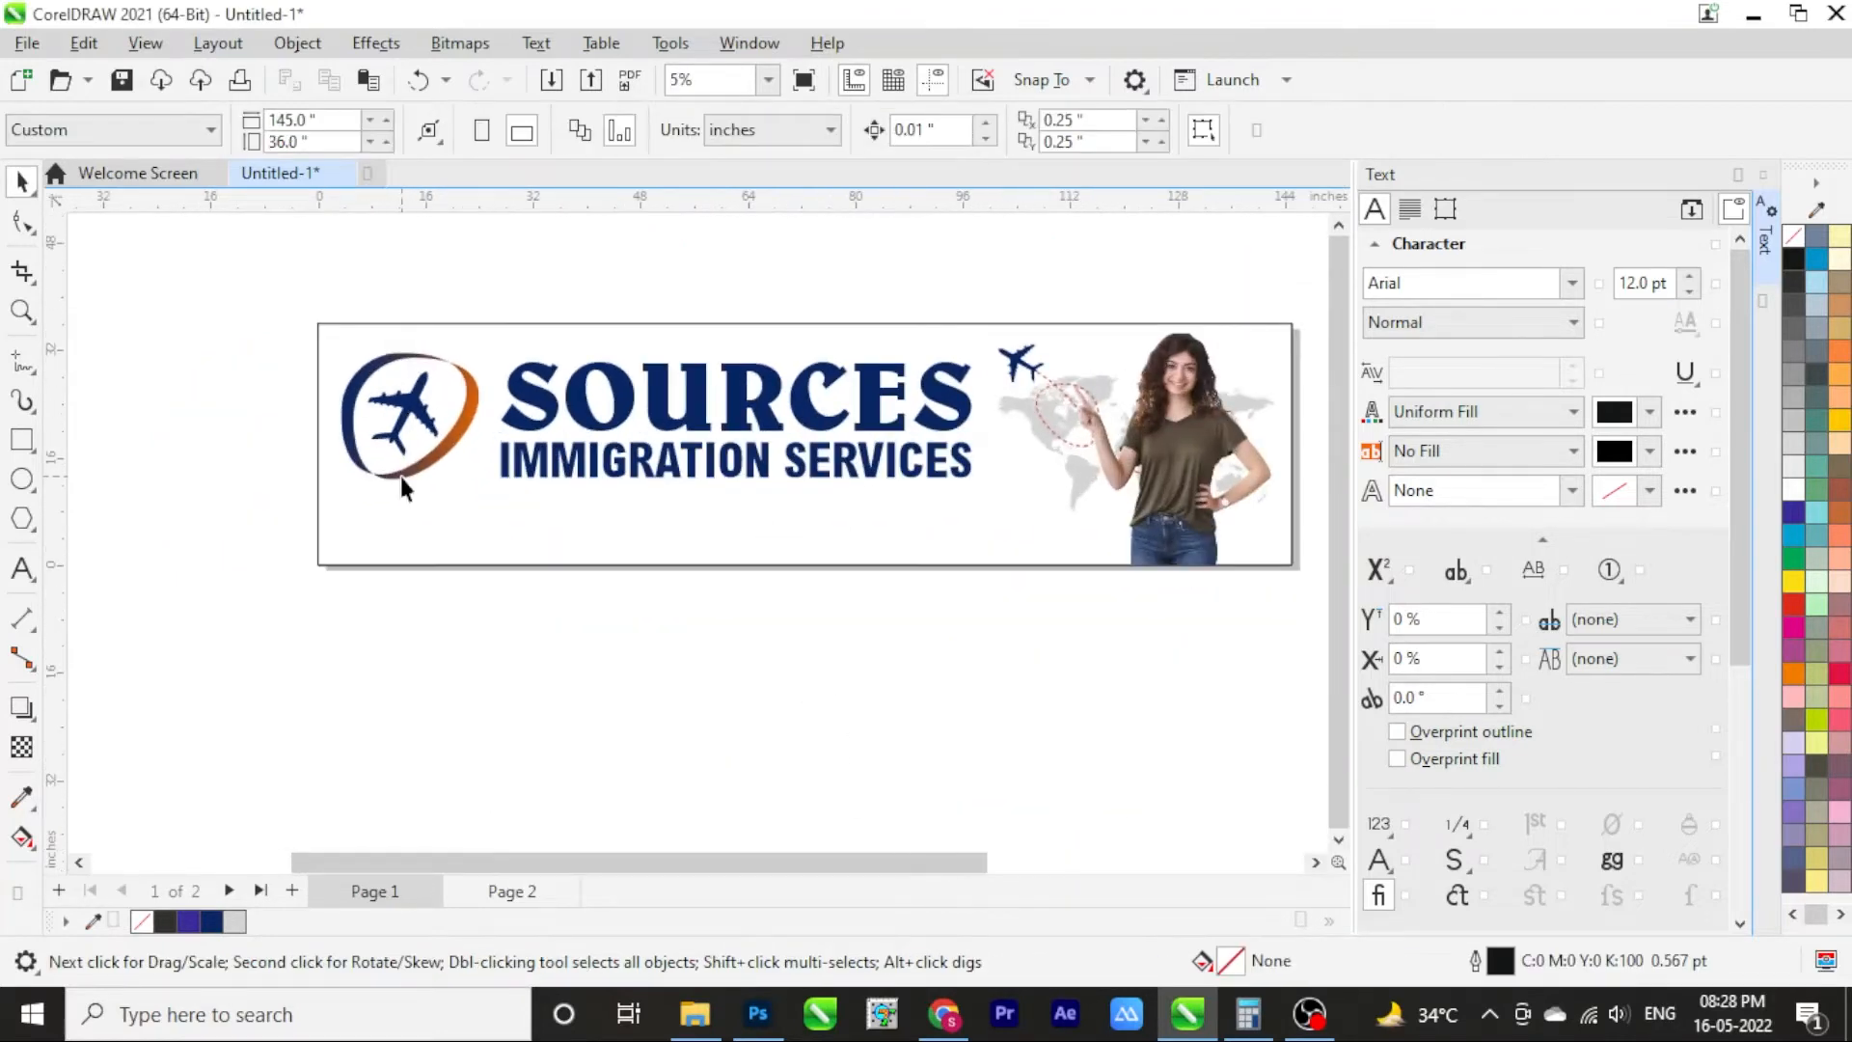
scroll(1026, 495, up, 10)
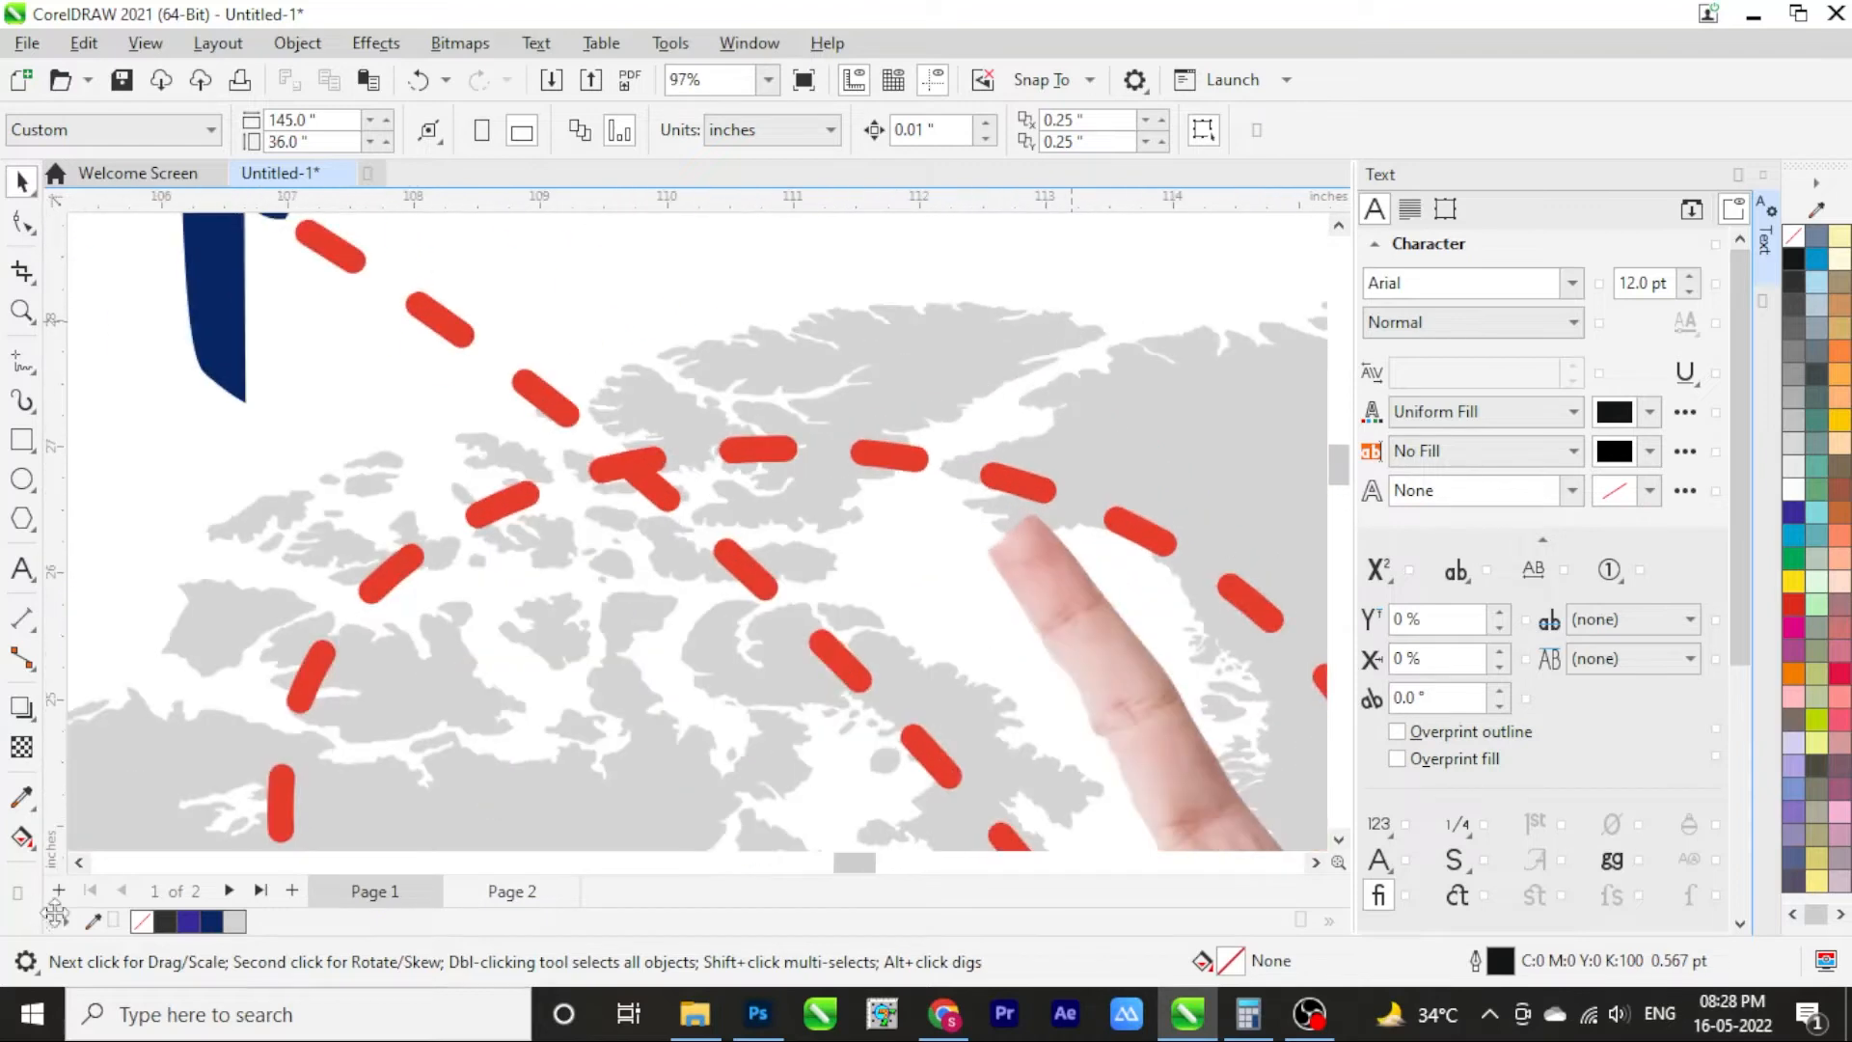
scroll(808, 507, down, 10)
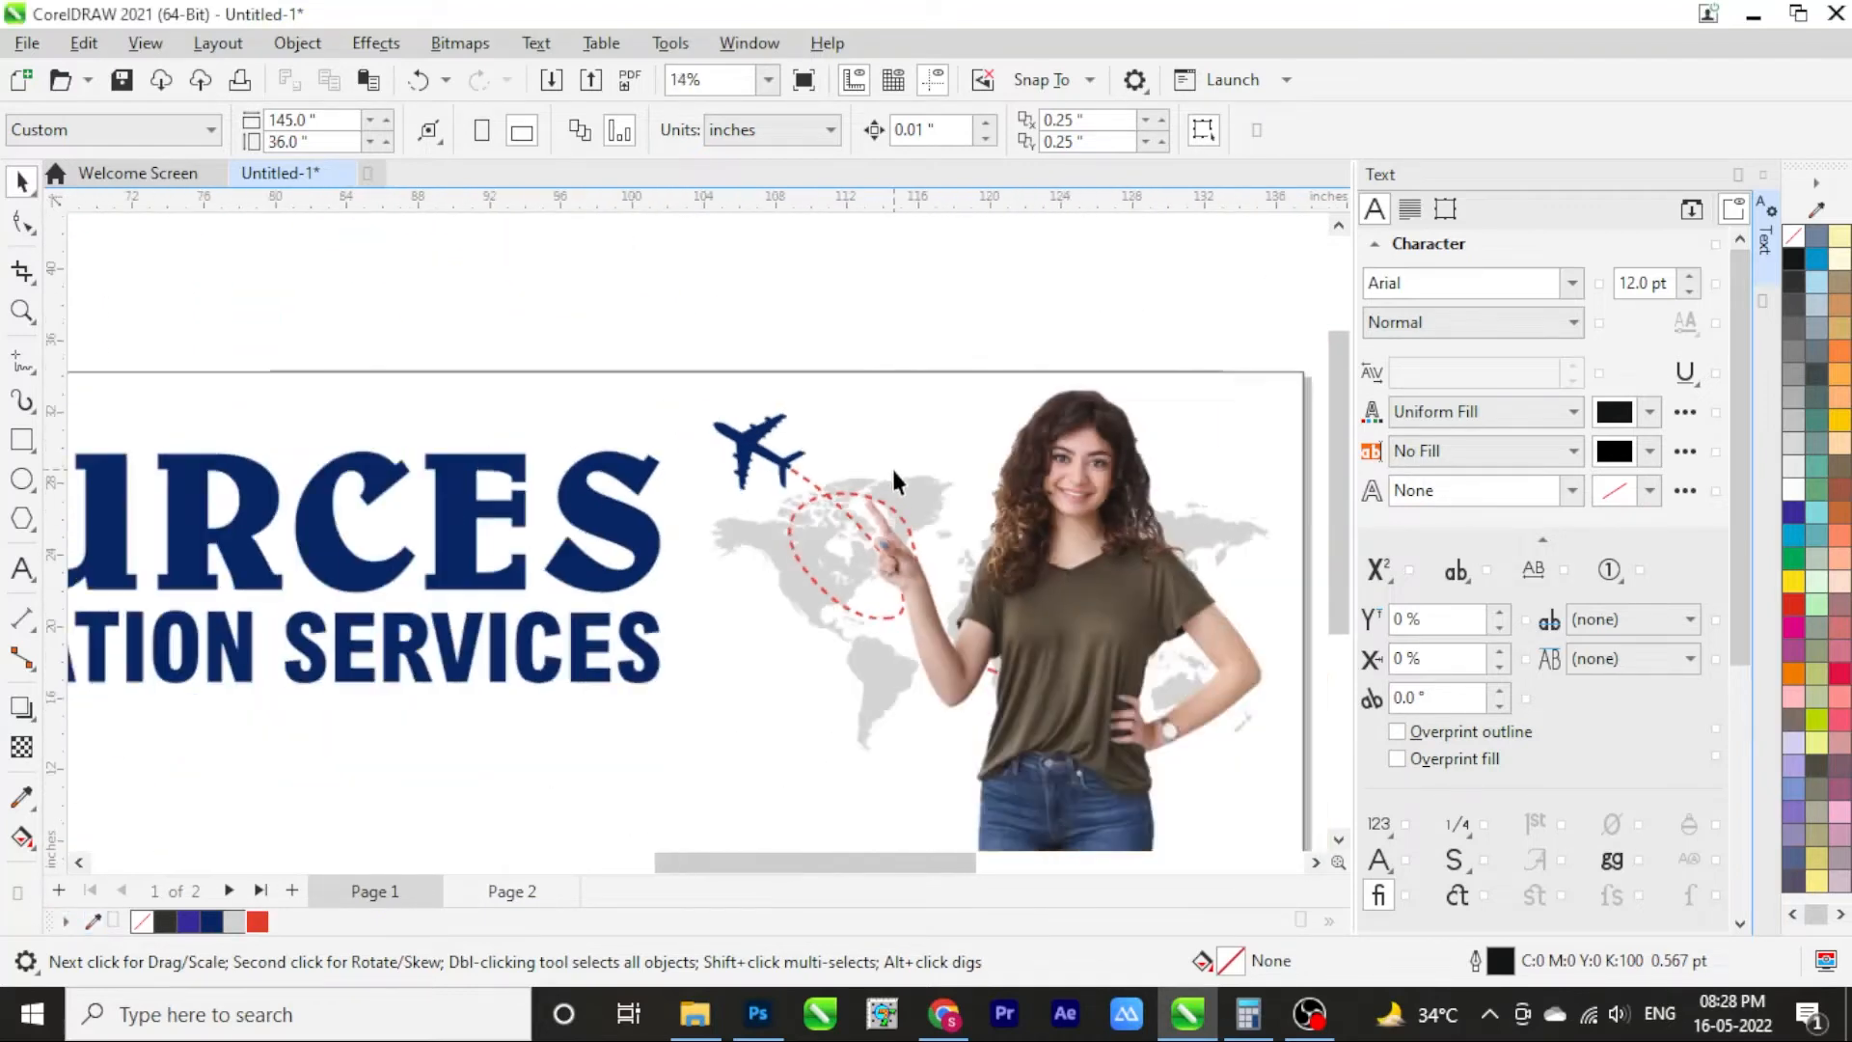
Change the end colour of the logo loop's fountain fill to the red sampled from the dashed route
scroll(371, 531, up, 4)
click(644, 490)
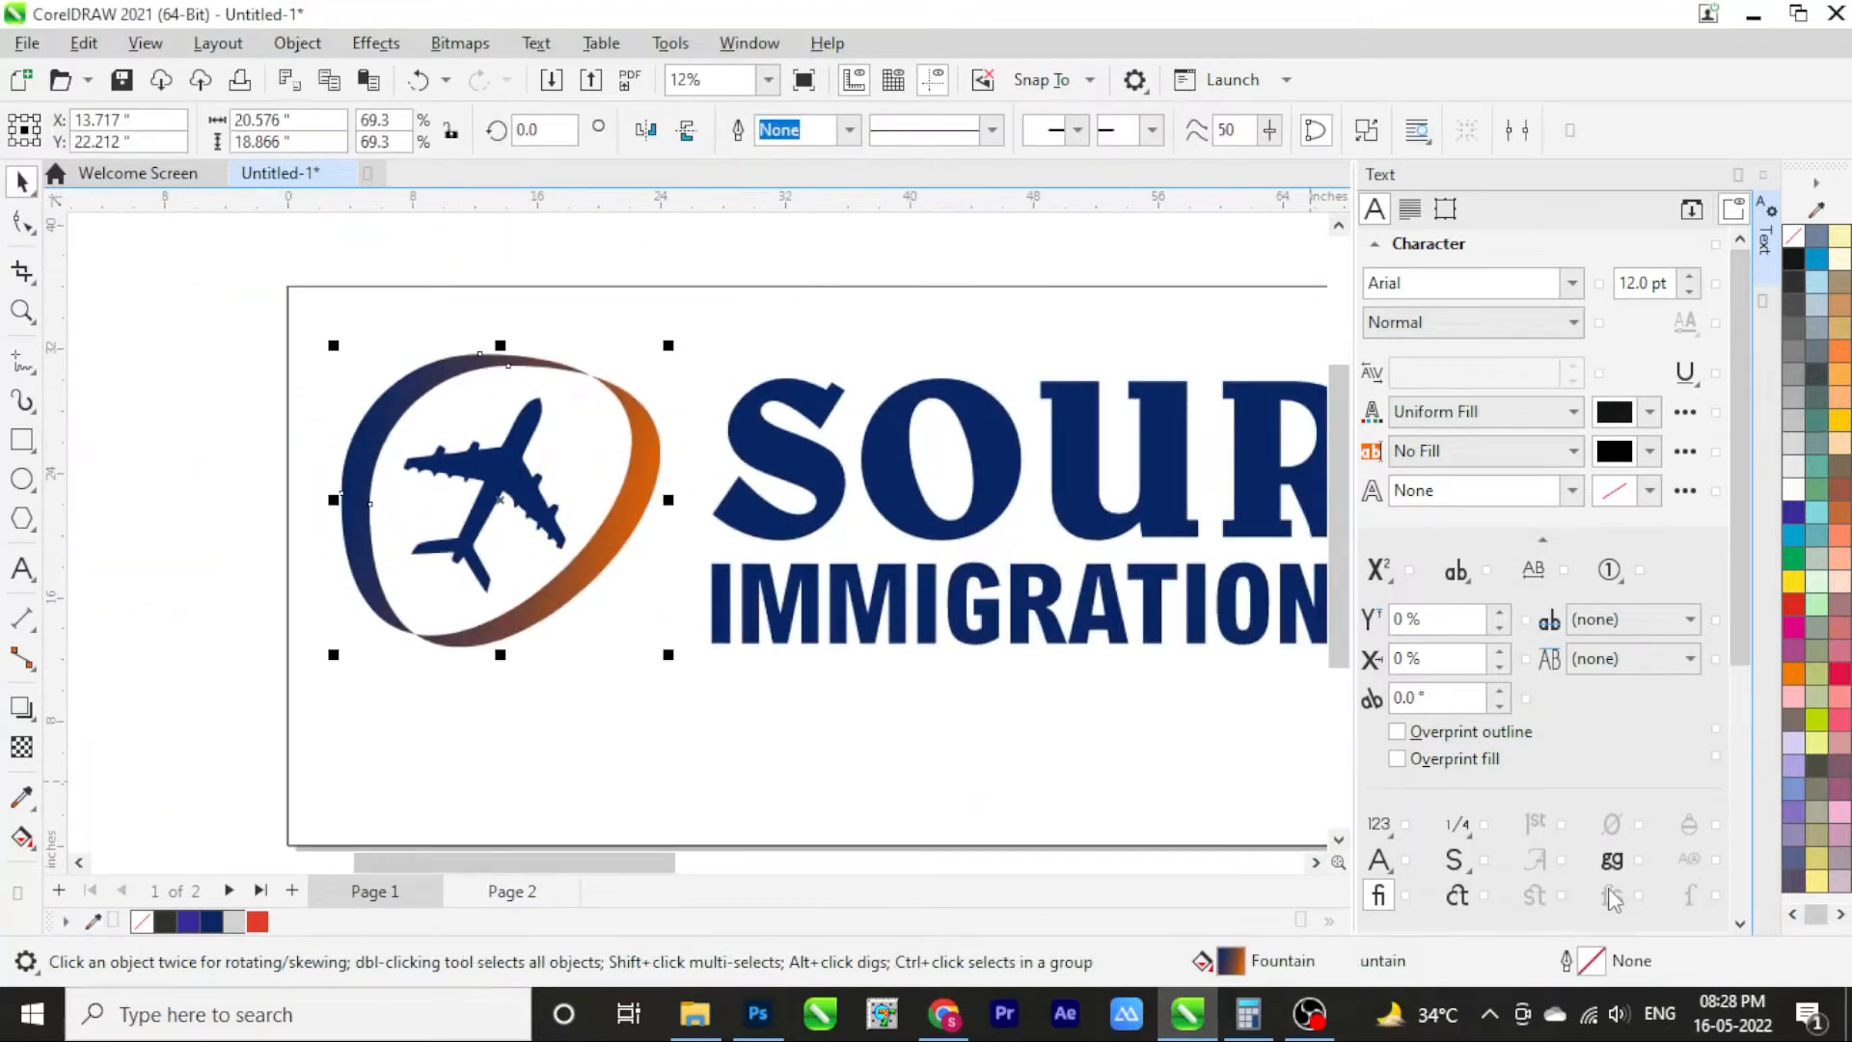
double_click(1322, 962)
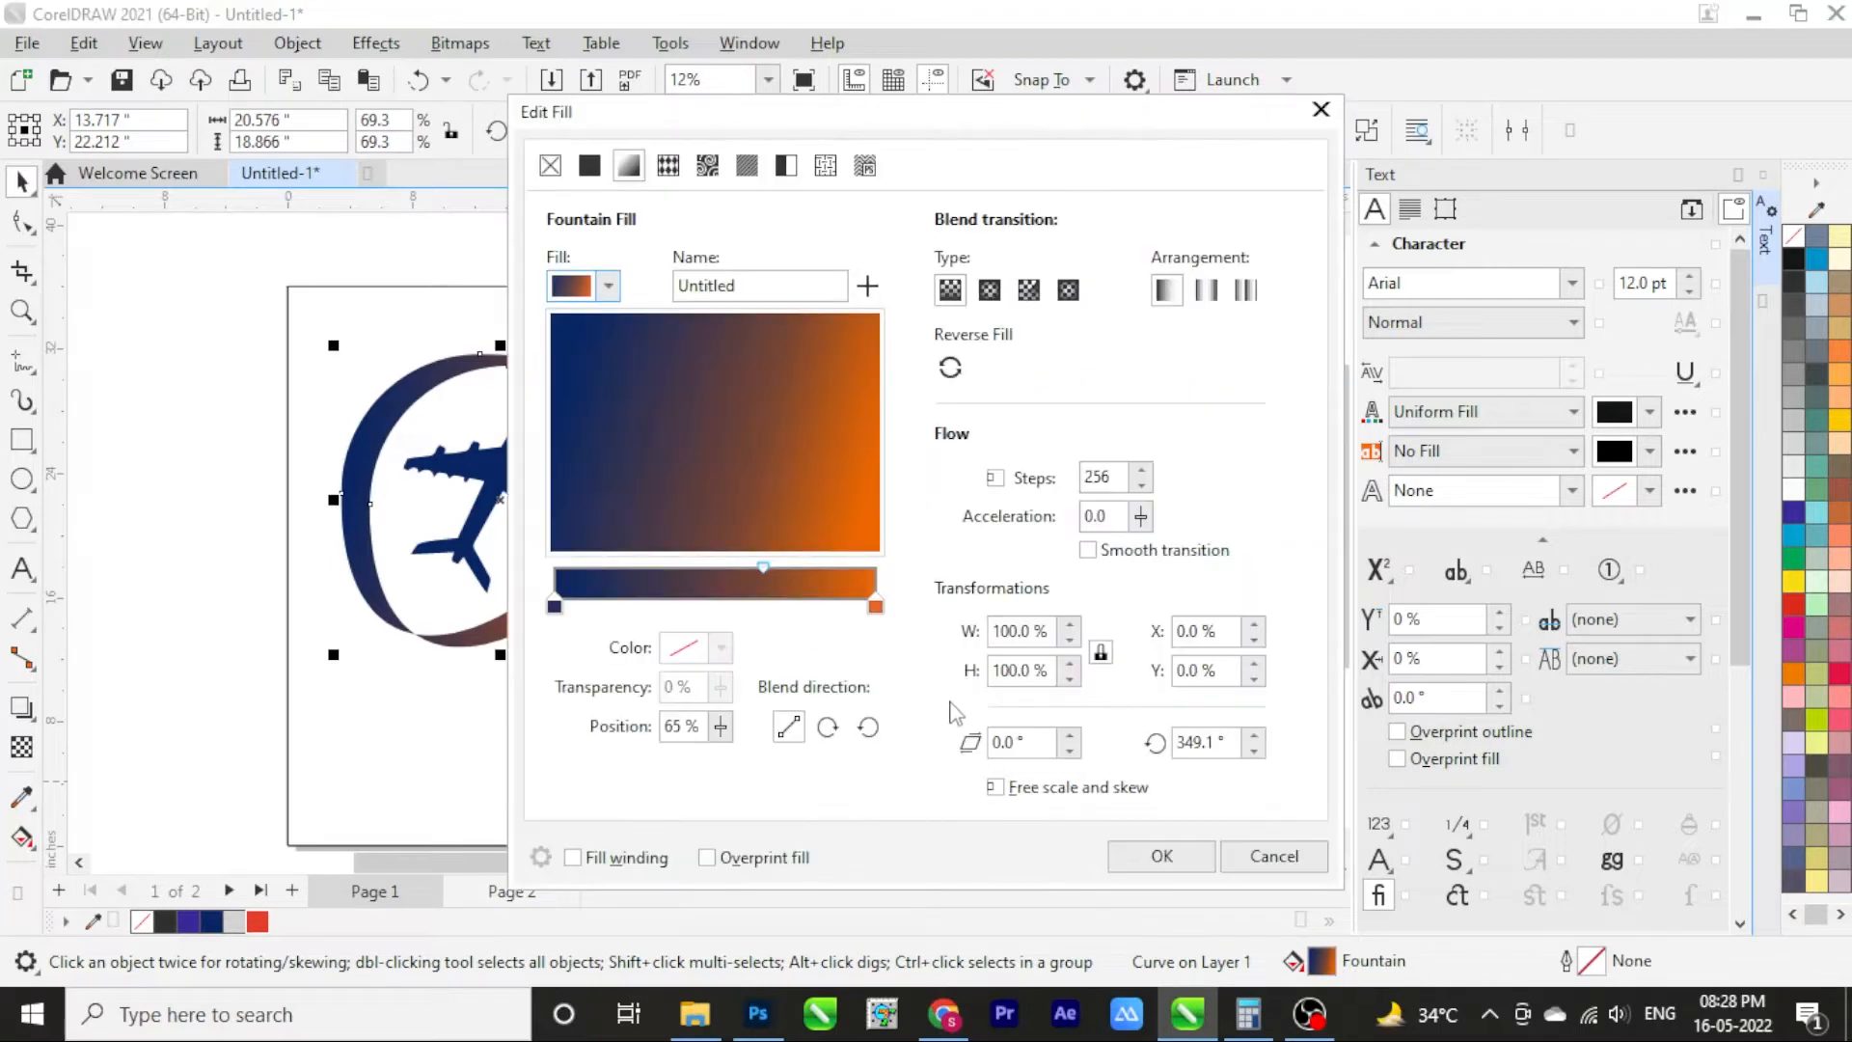
click(875, 606)
click(721, 648)
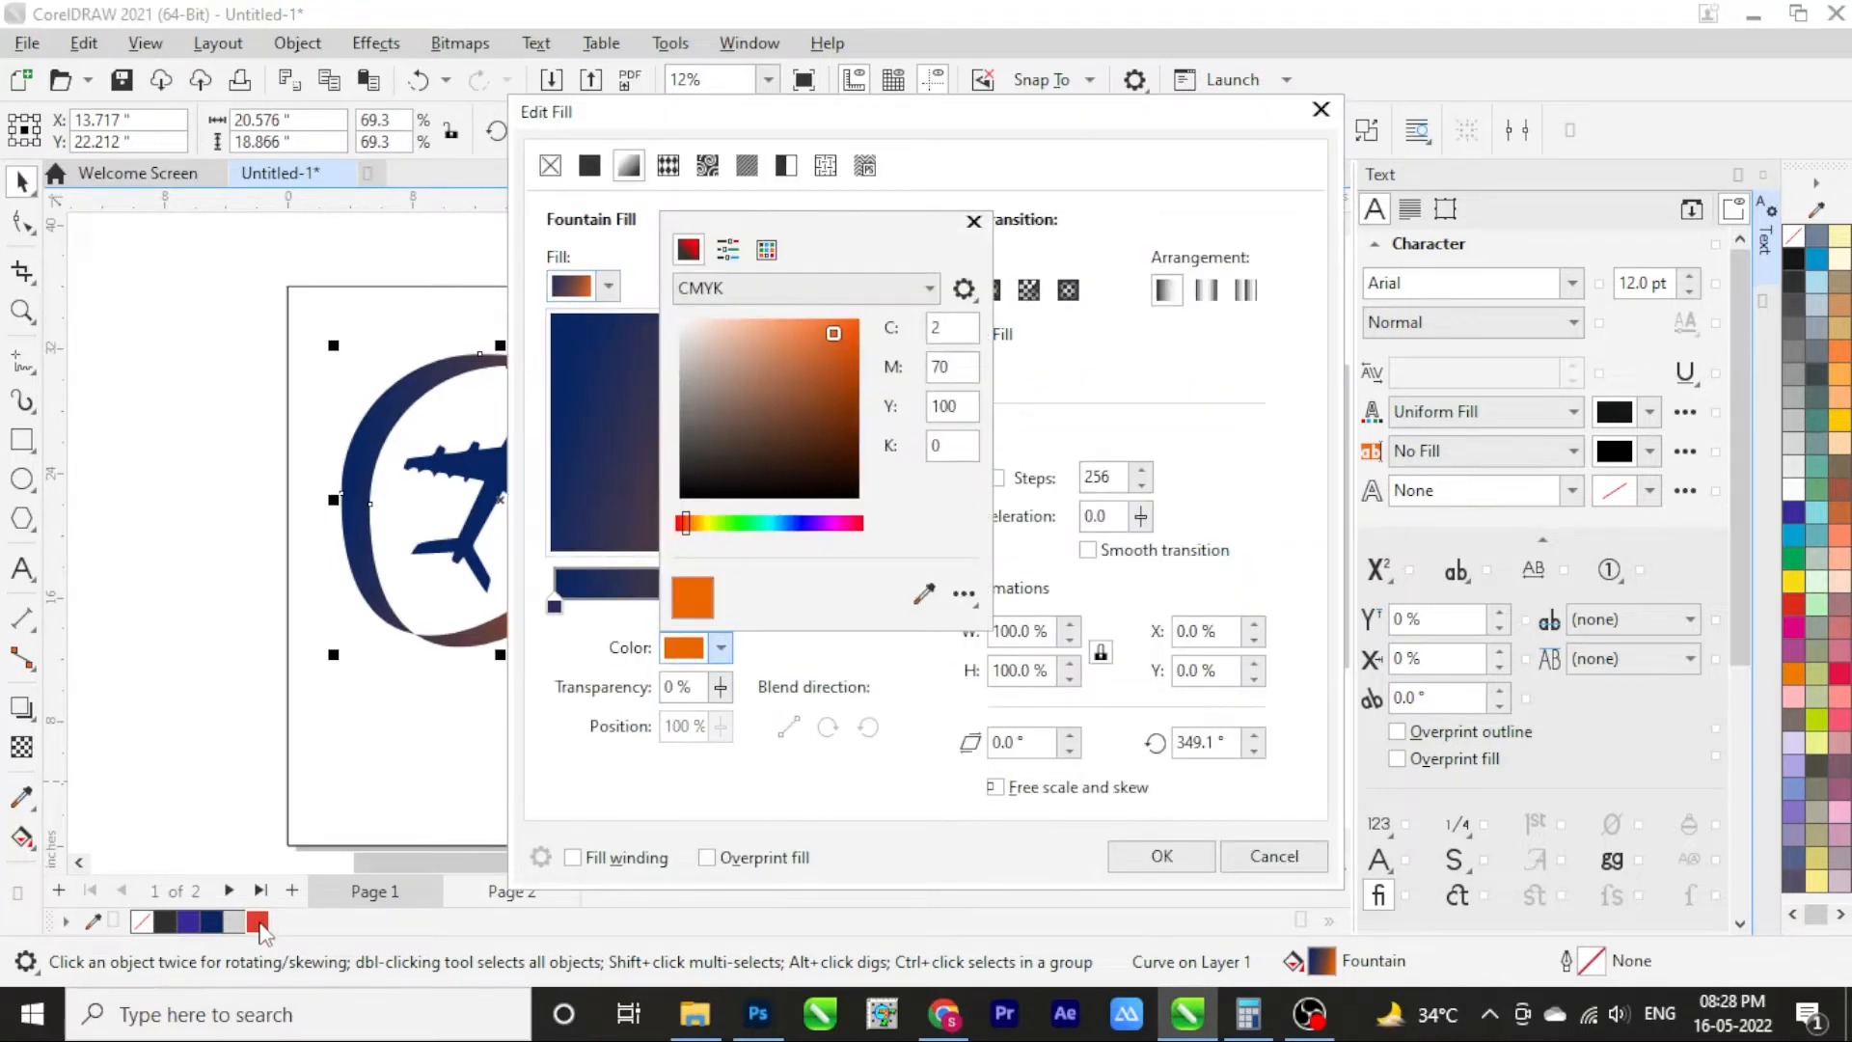
click(923, 593)
click(256, 921)
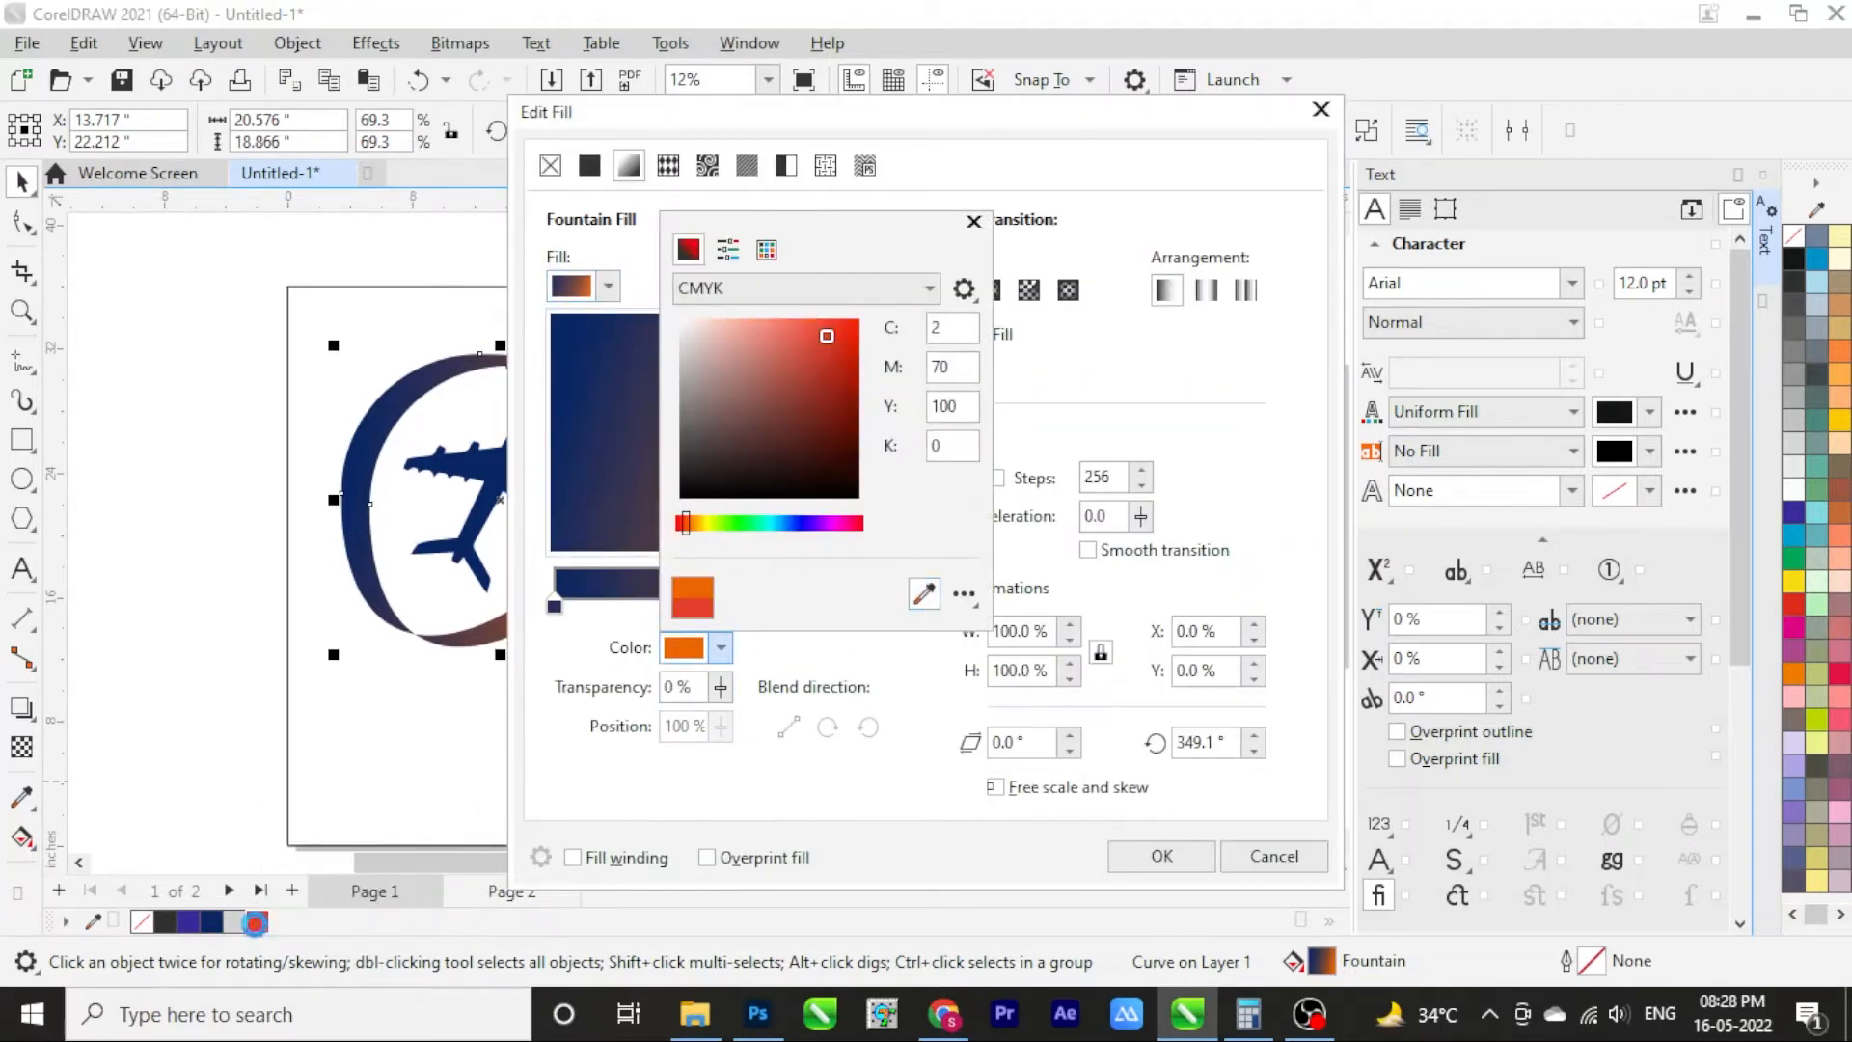
click(1162, 861)
click(1162, 857)
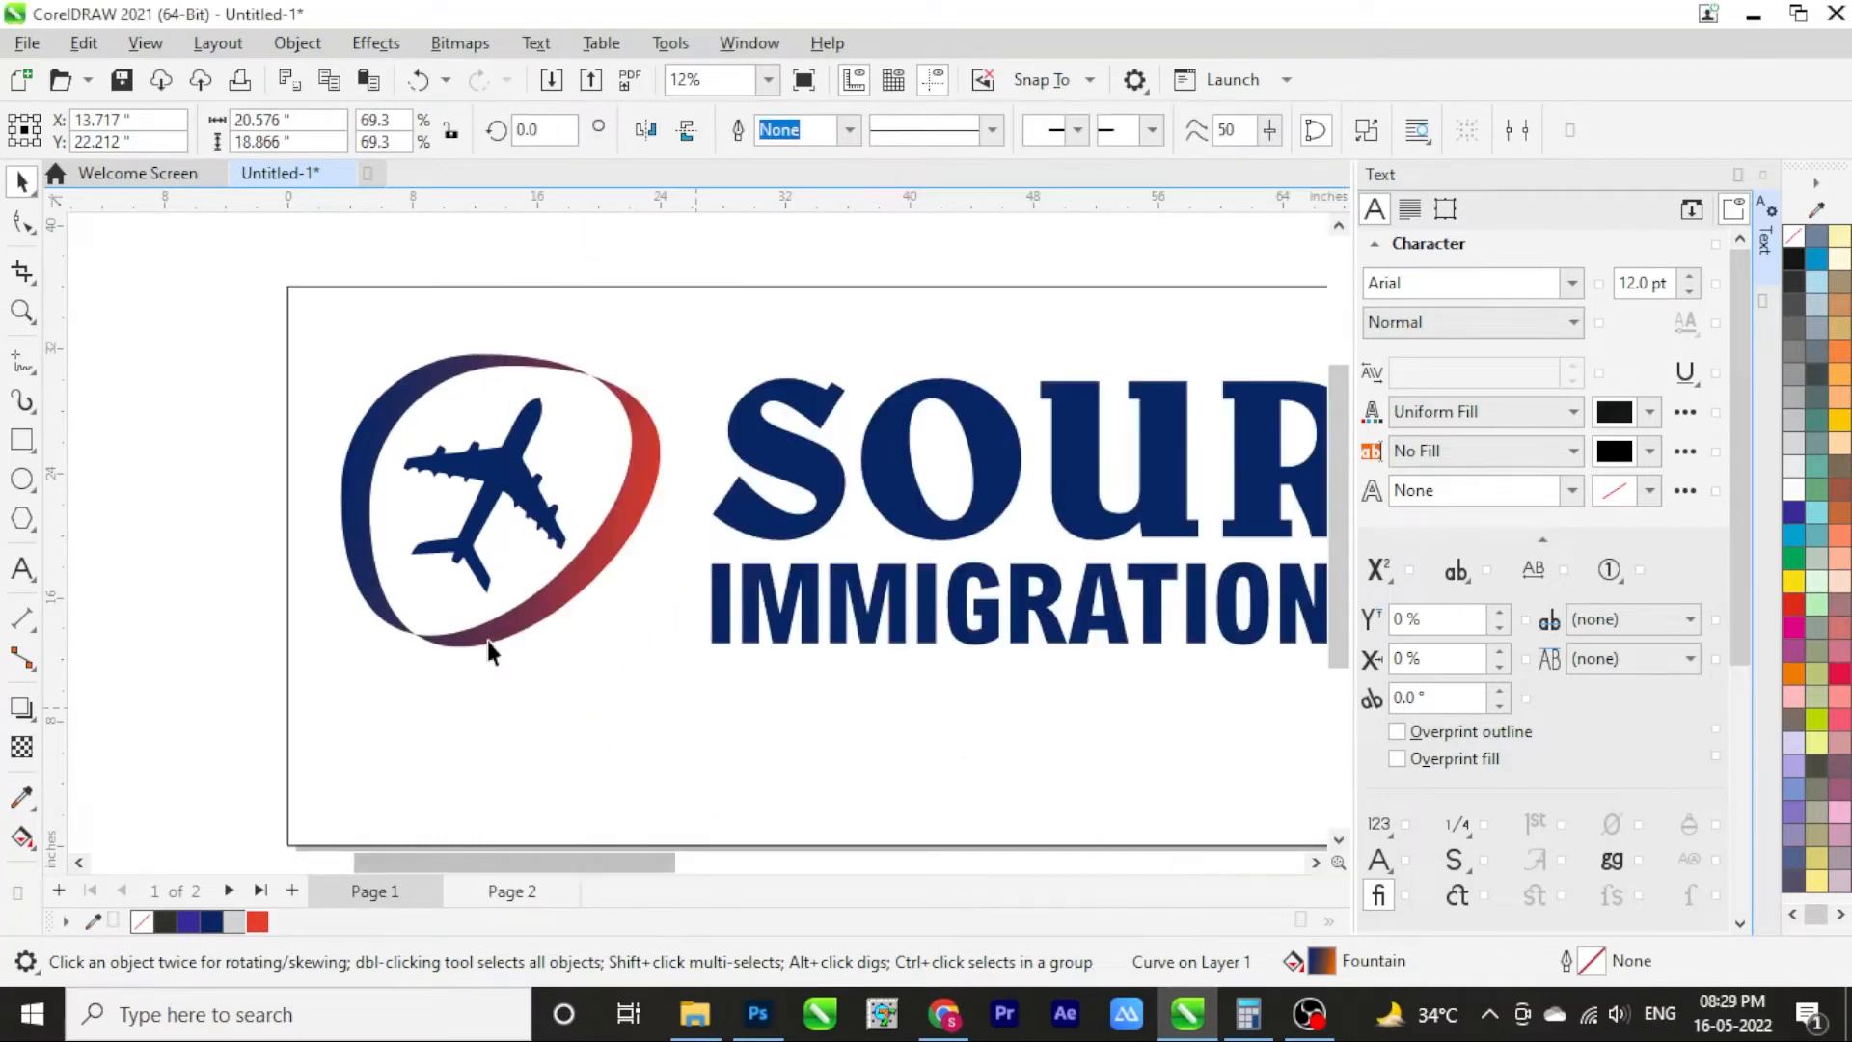
scroll(397, 367, down, 4)
scroll(762, 334, up, 1)
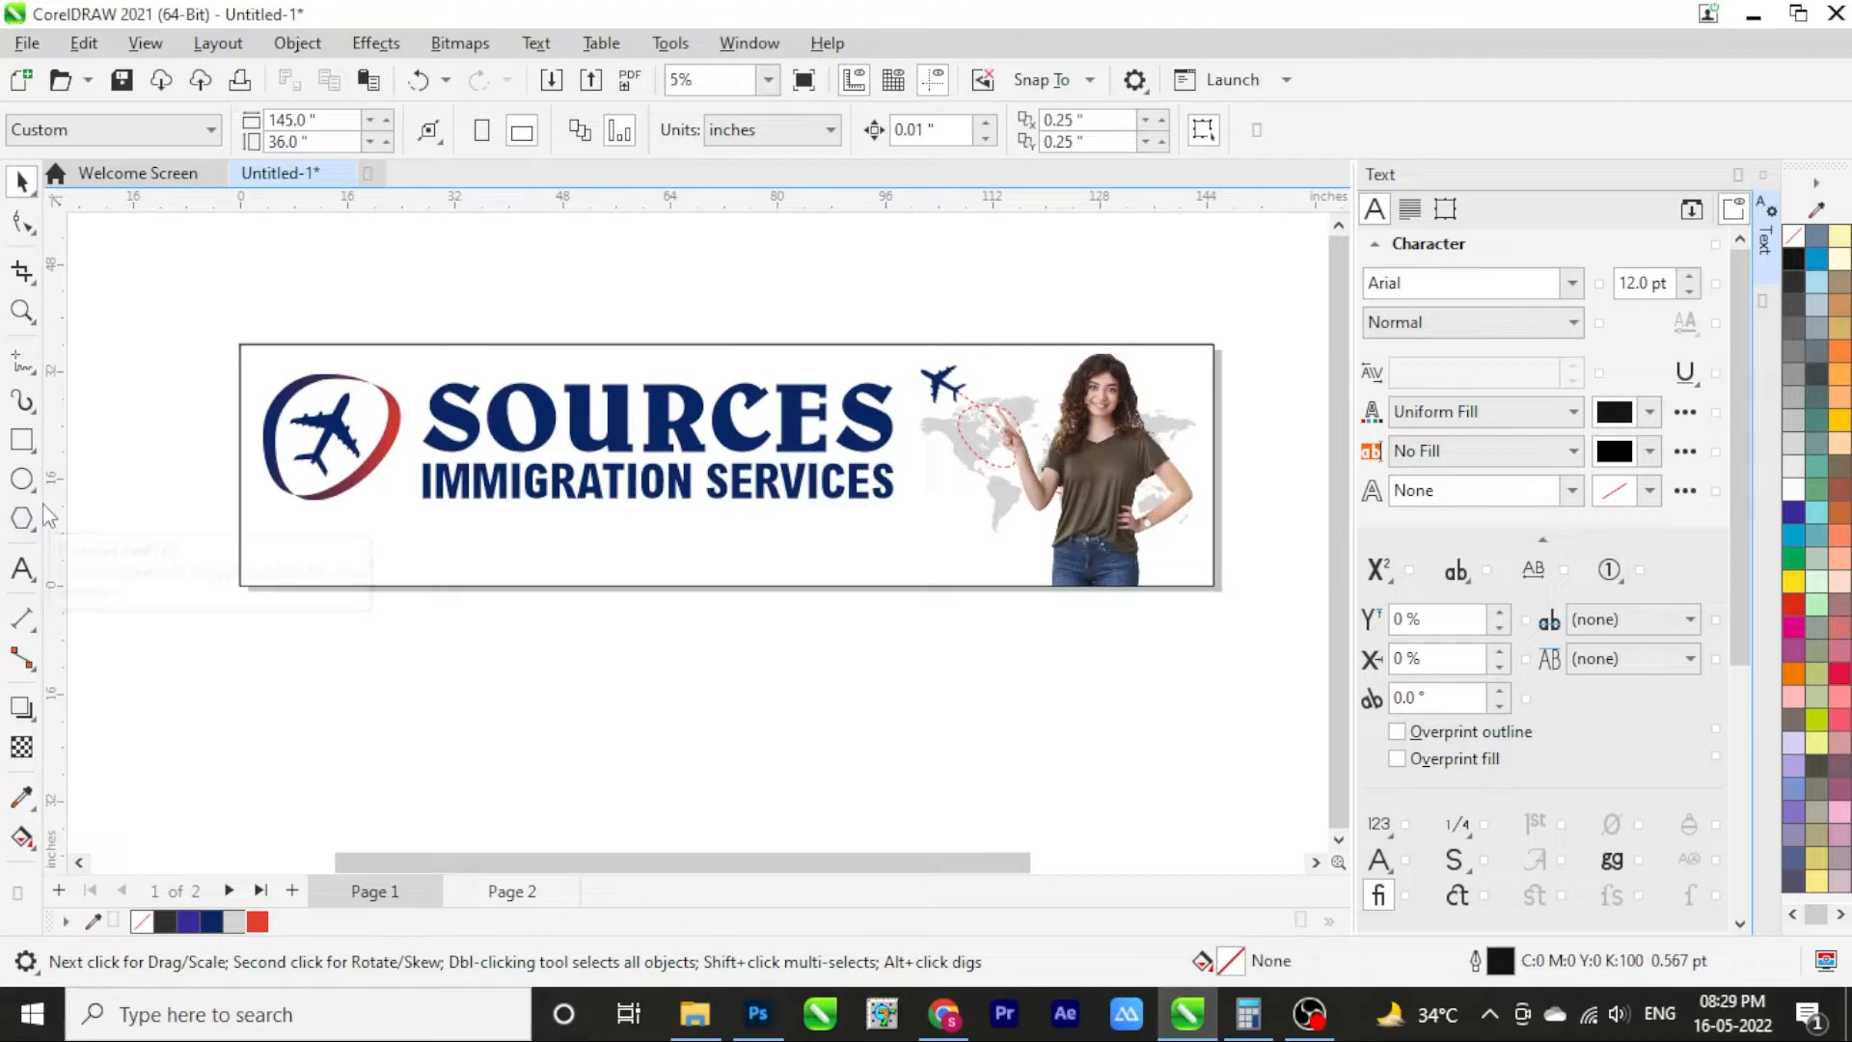
key(F6)
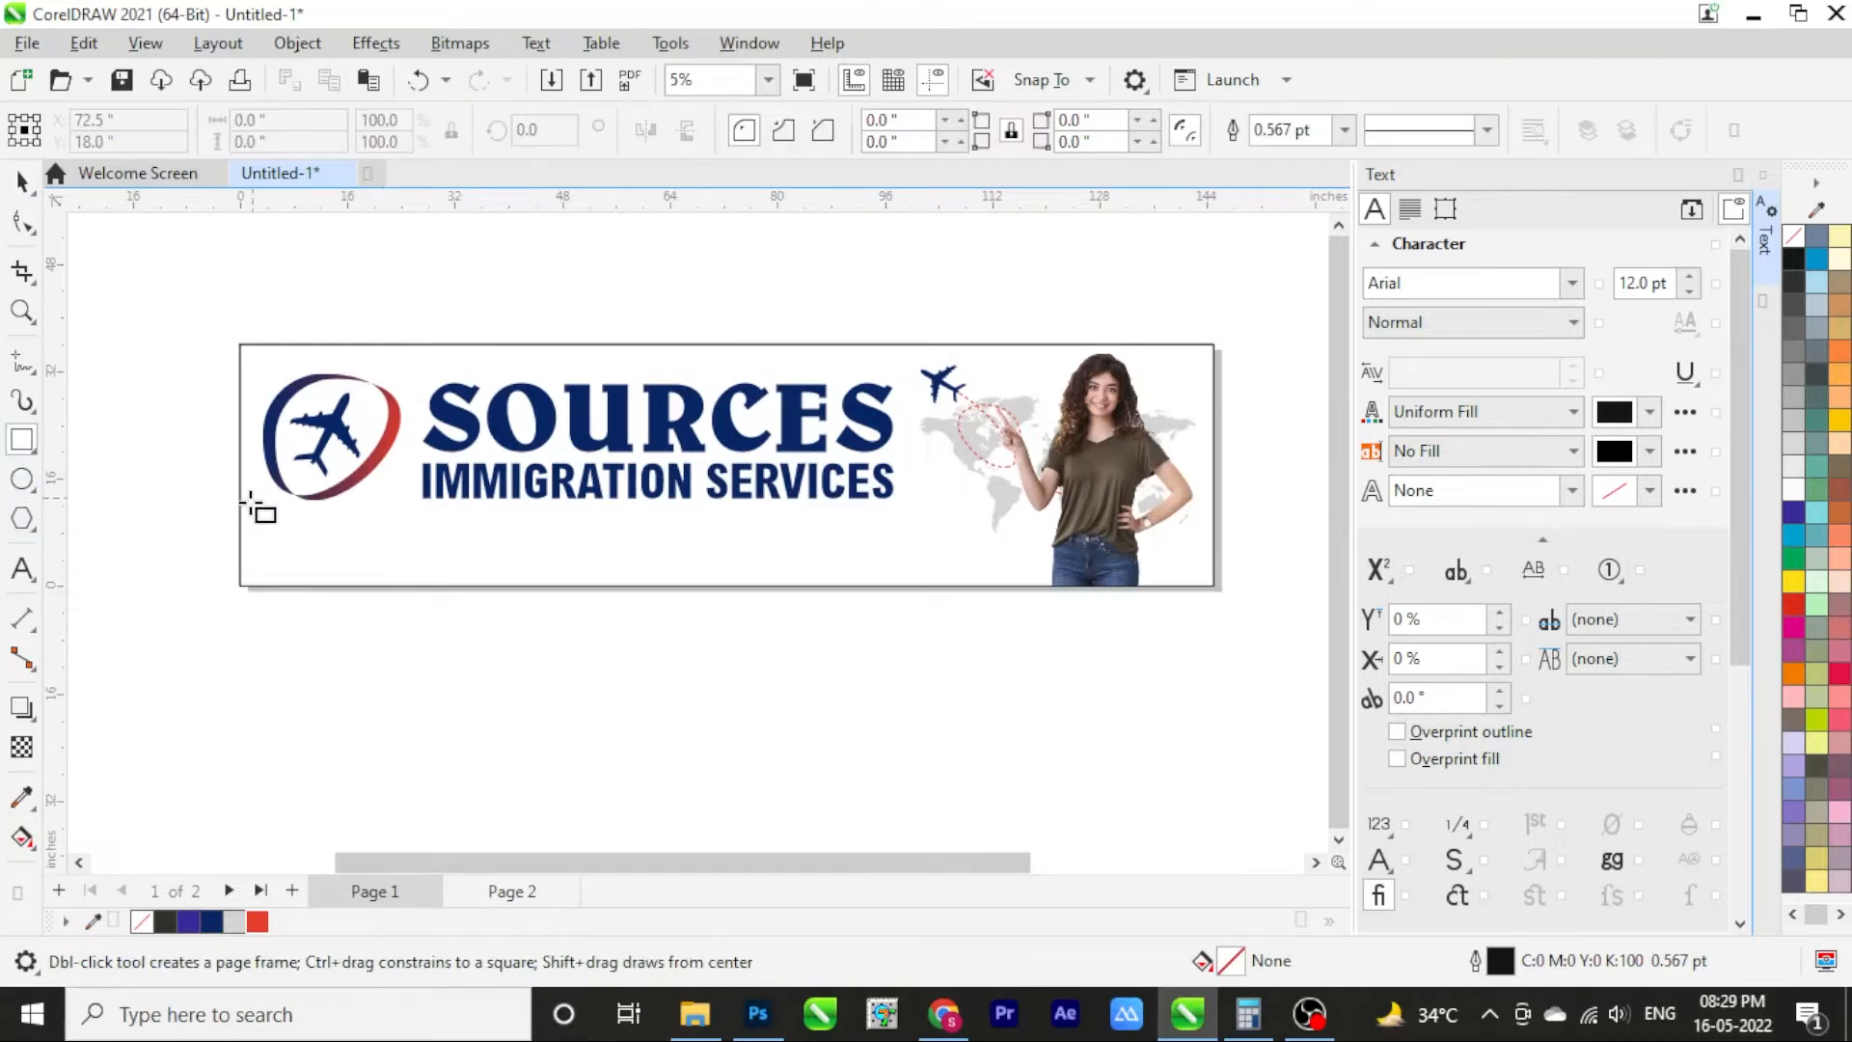
drag(241, 511, 809, 584)
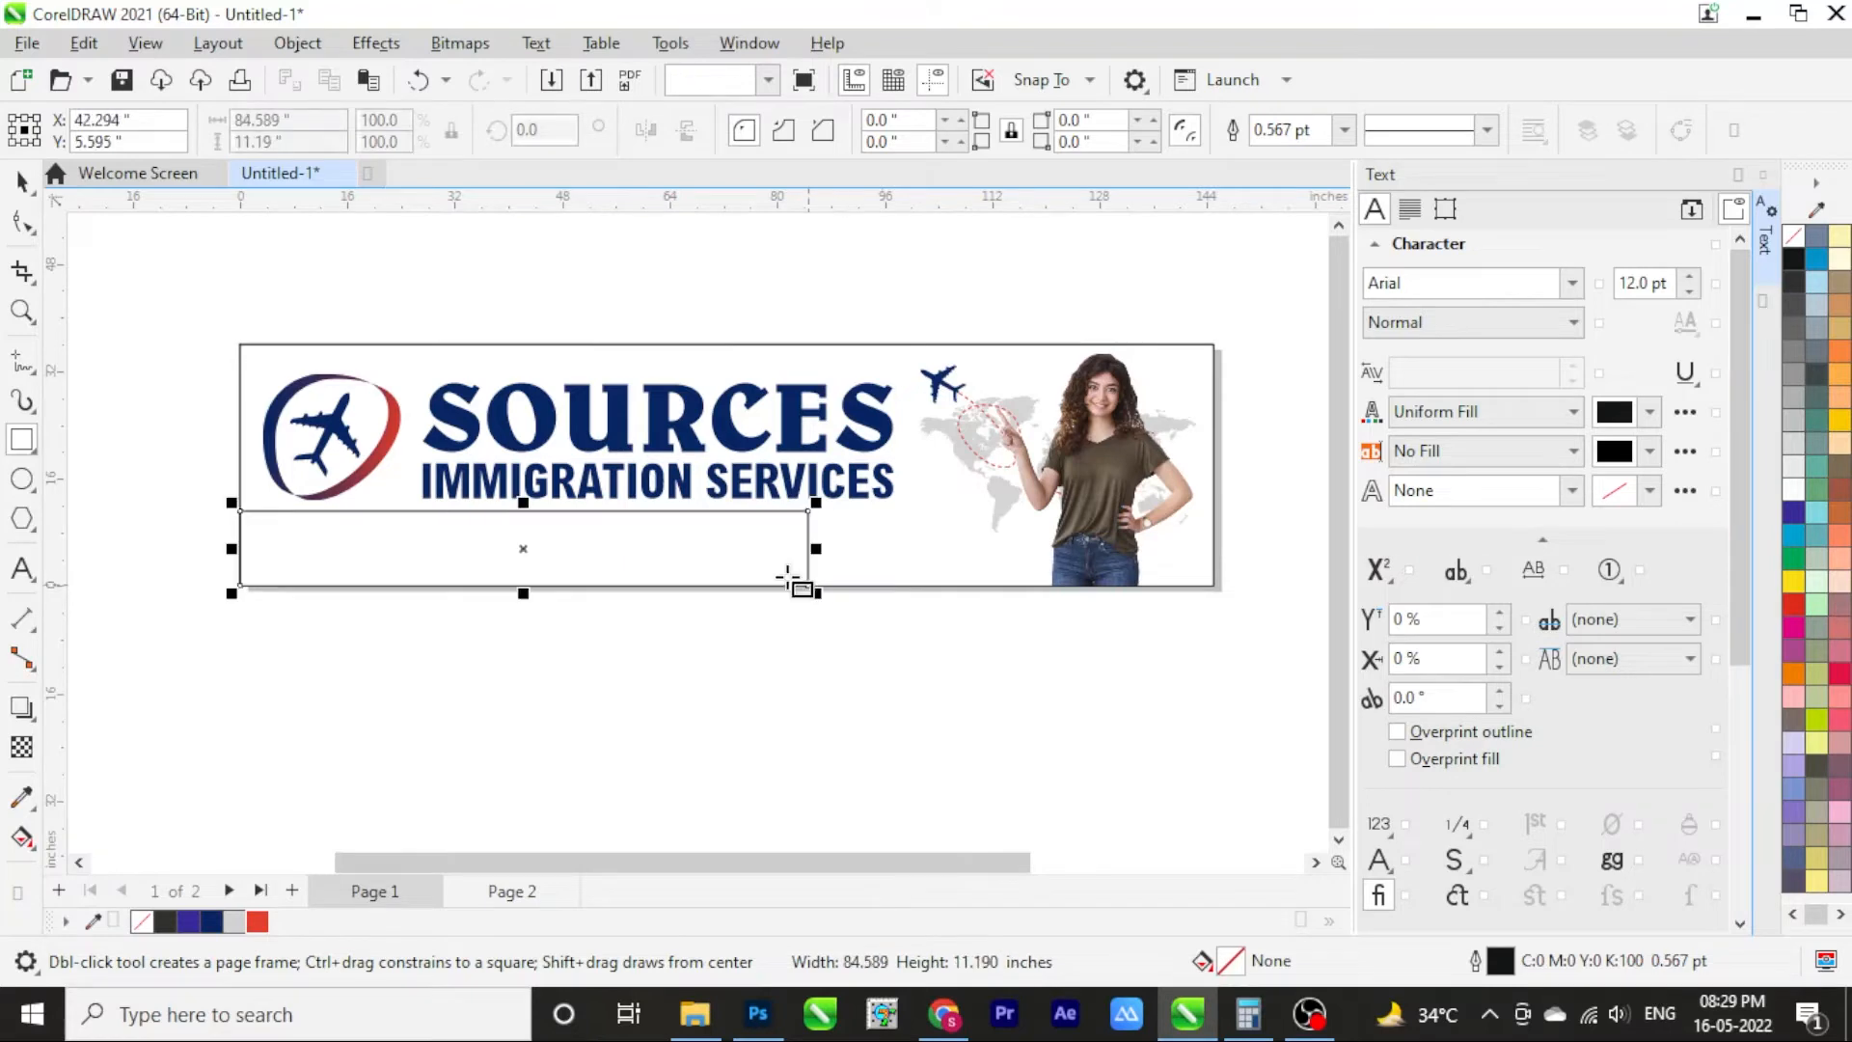
key(ctrl+z)
Draw a strip about 50.9 by 4 inches at the banner's lower left, convert it to curves and slant its right end outward at the lower corner
scroll(318, 579, up, 1)
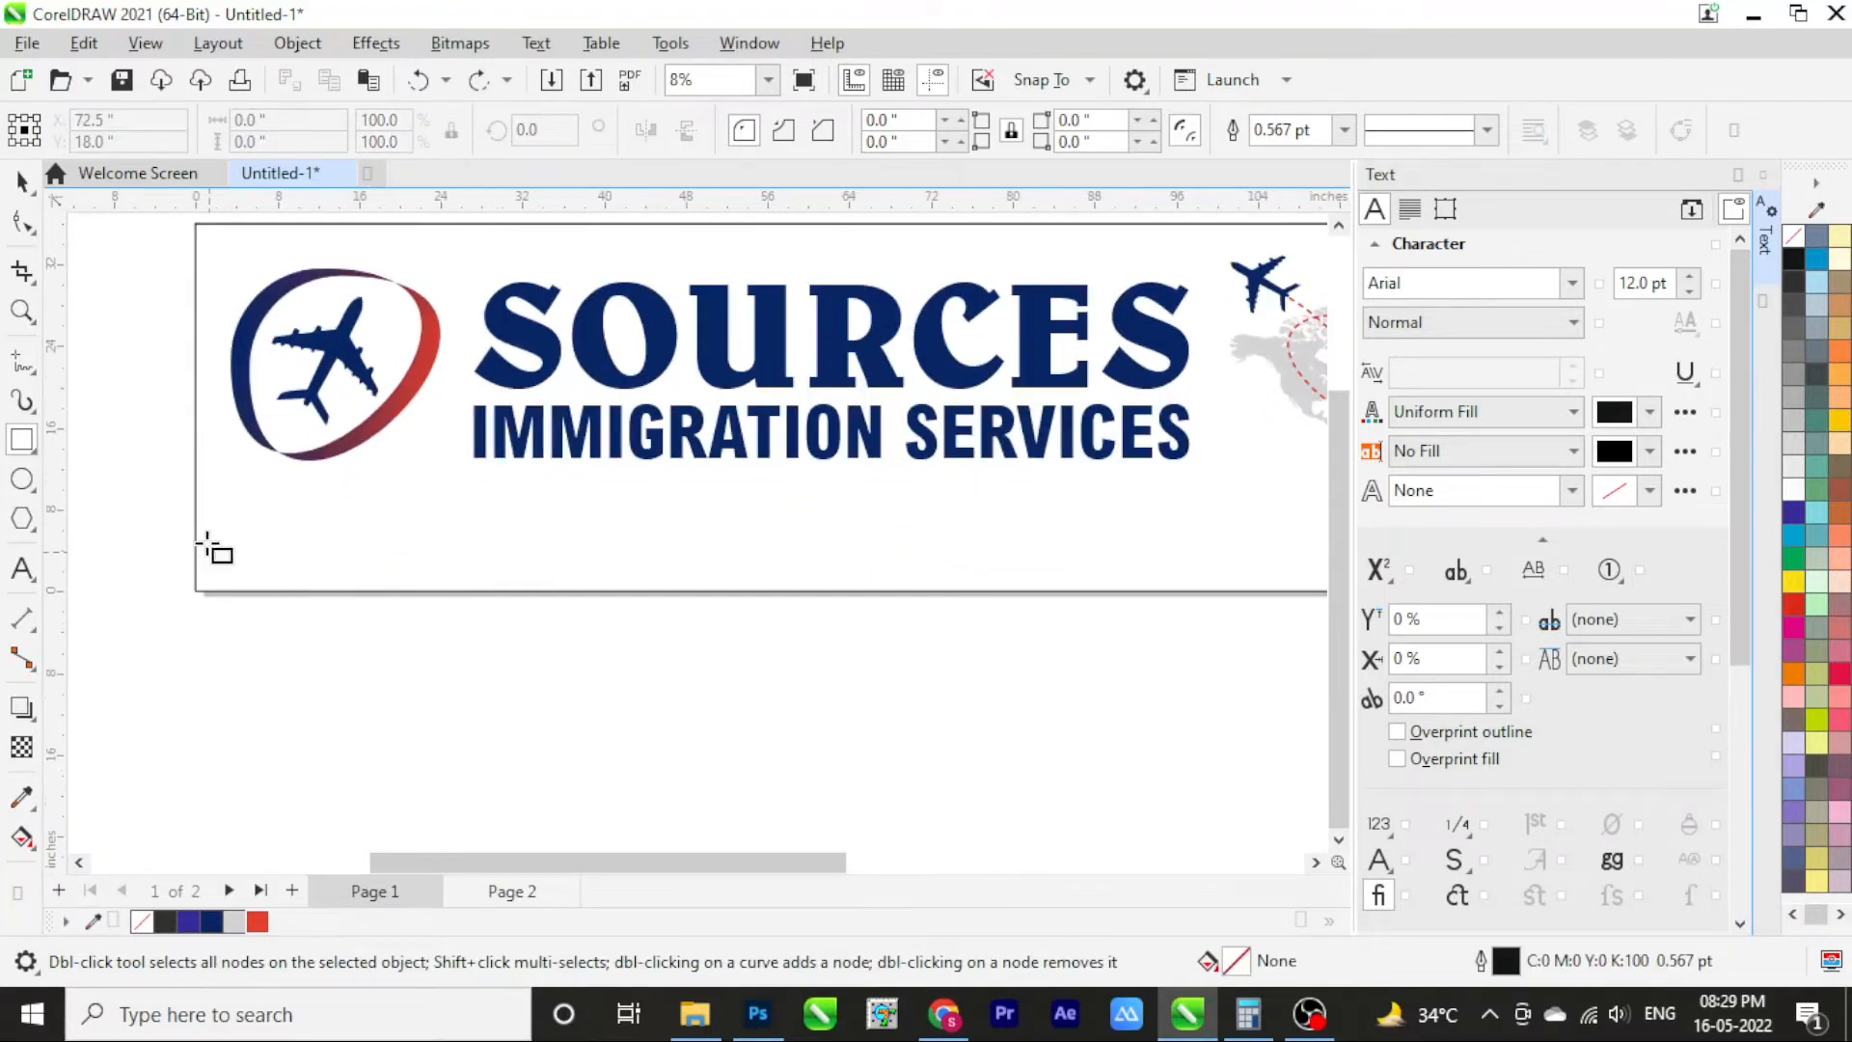
drag(195, 531, 716, 572)
click(24, 230)
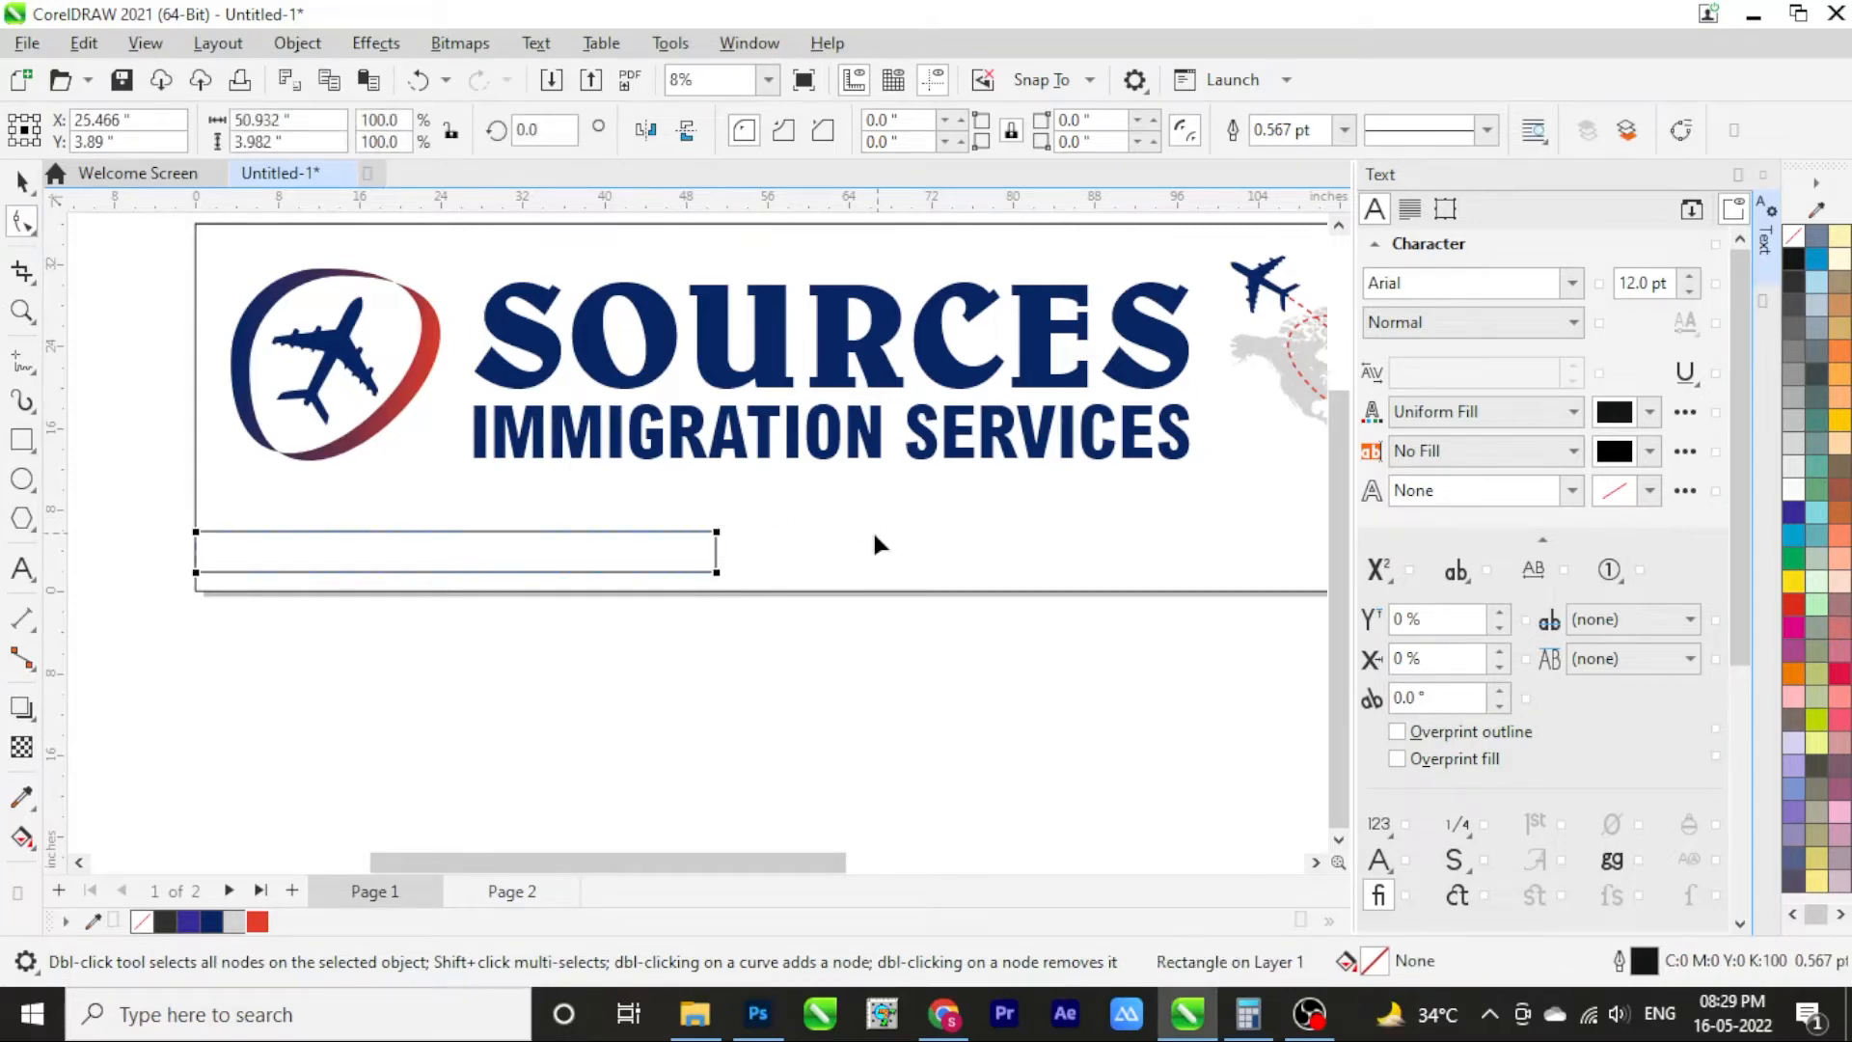
key(ctrl+q)
scroll(725, 571, up, 1)
drag(708, 573, 781, 574)
scroll(1064, 584, down, 1)
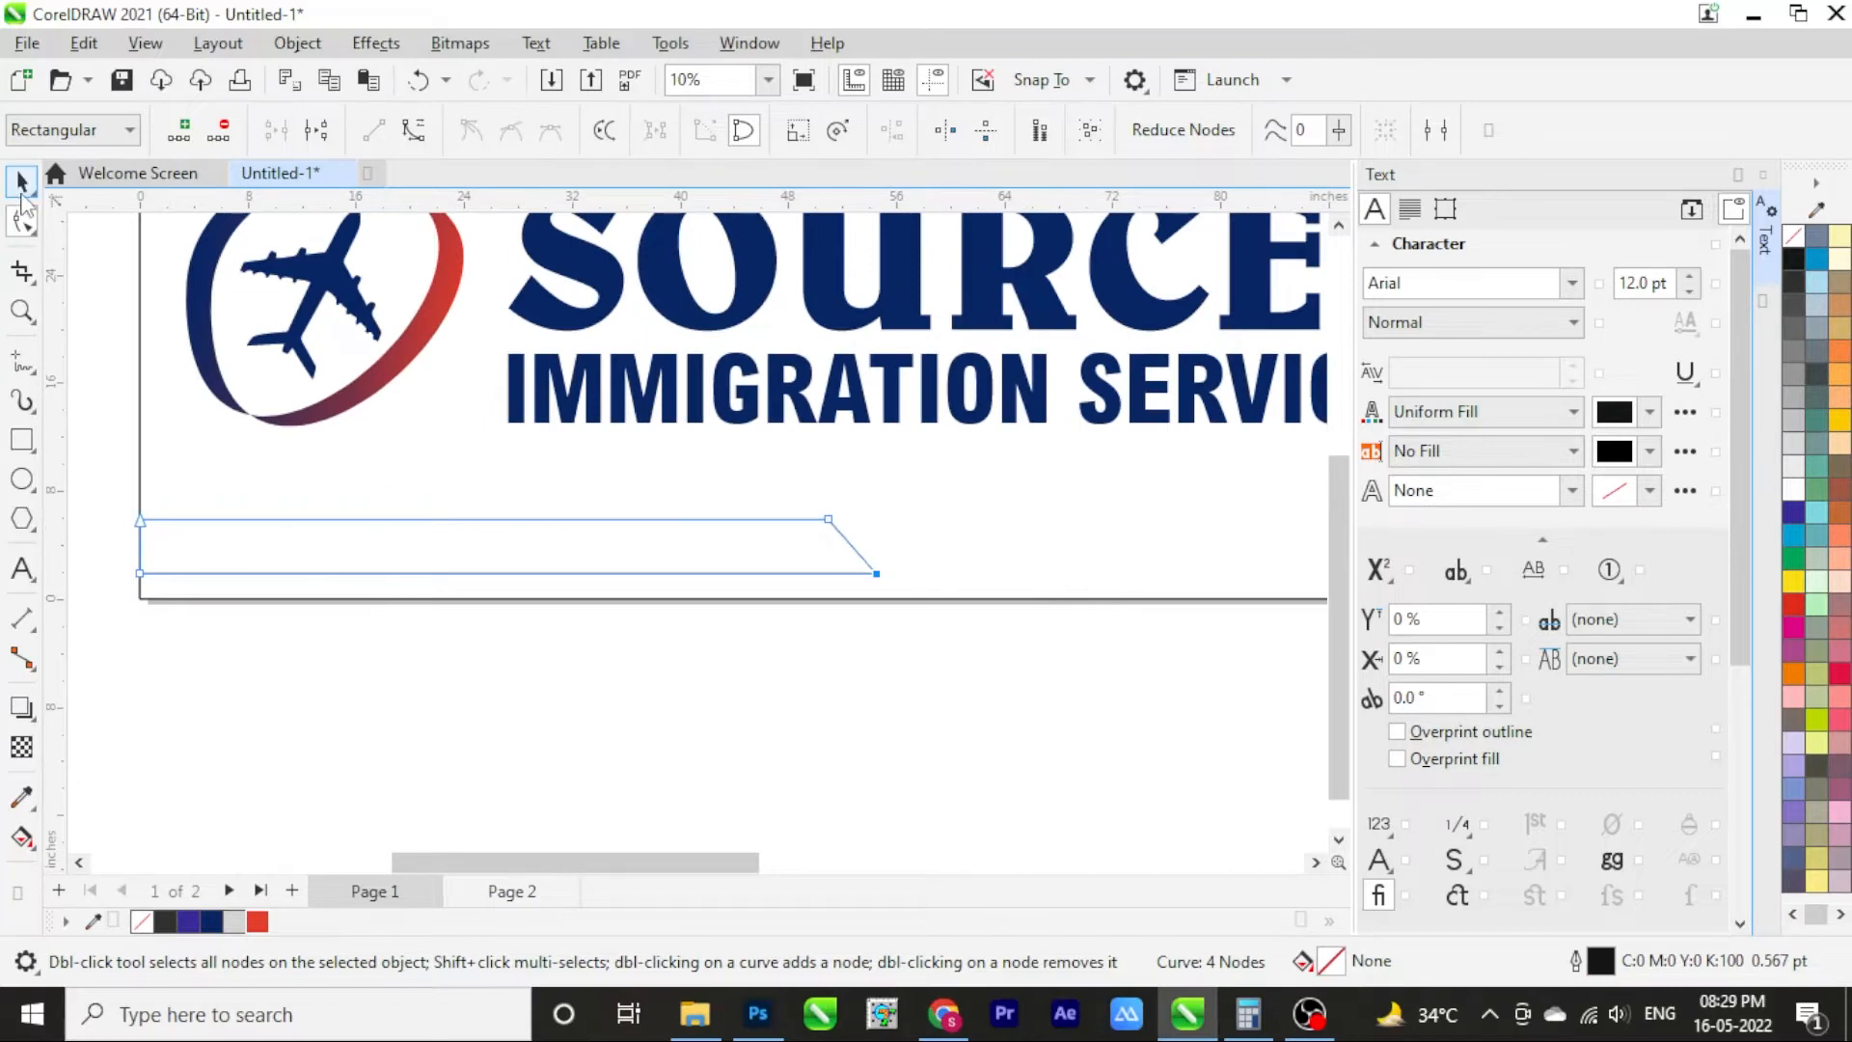
Fill the slanted strip with the sampled red and remove its outline
click(21, 185)
click(258, 921)
right_click(145, 921)
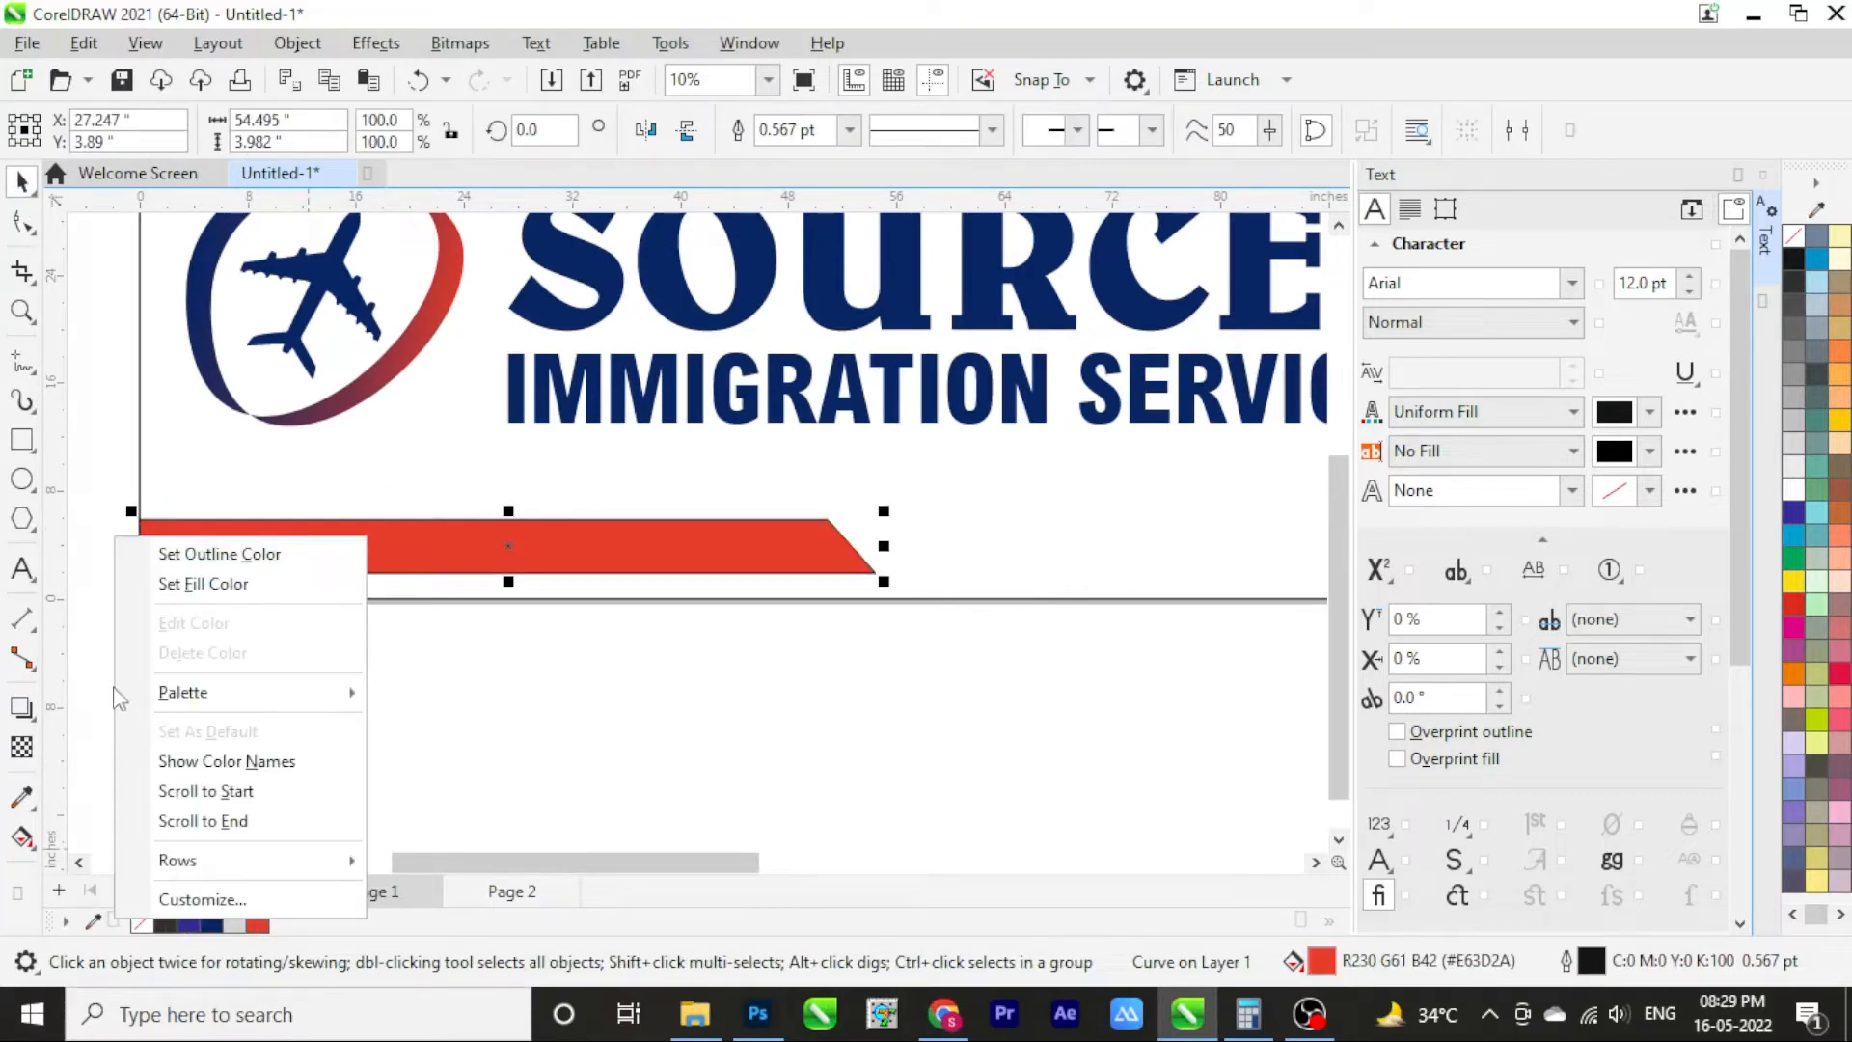
click(161, 558)
click(404, 739)
Add a text line below the banner reading "Contact Us :" followed by the contact phone number
click(21, 569)
click(304, 699)
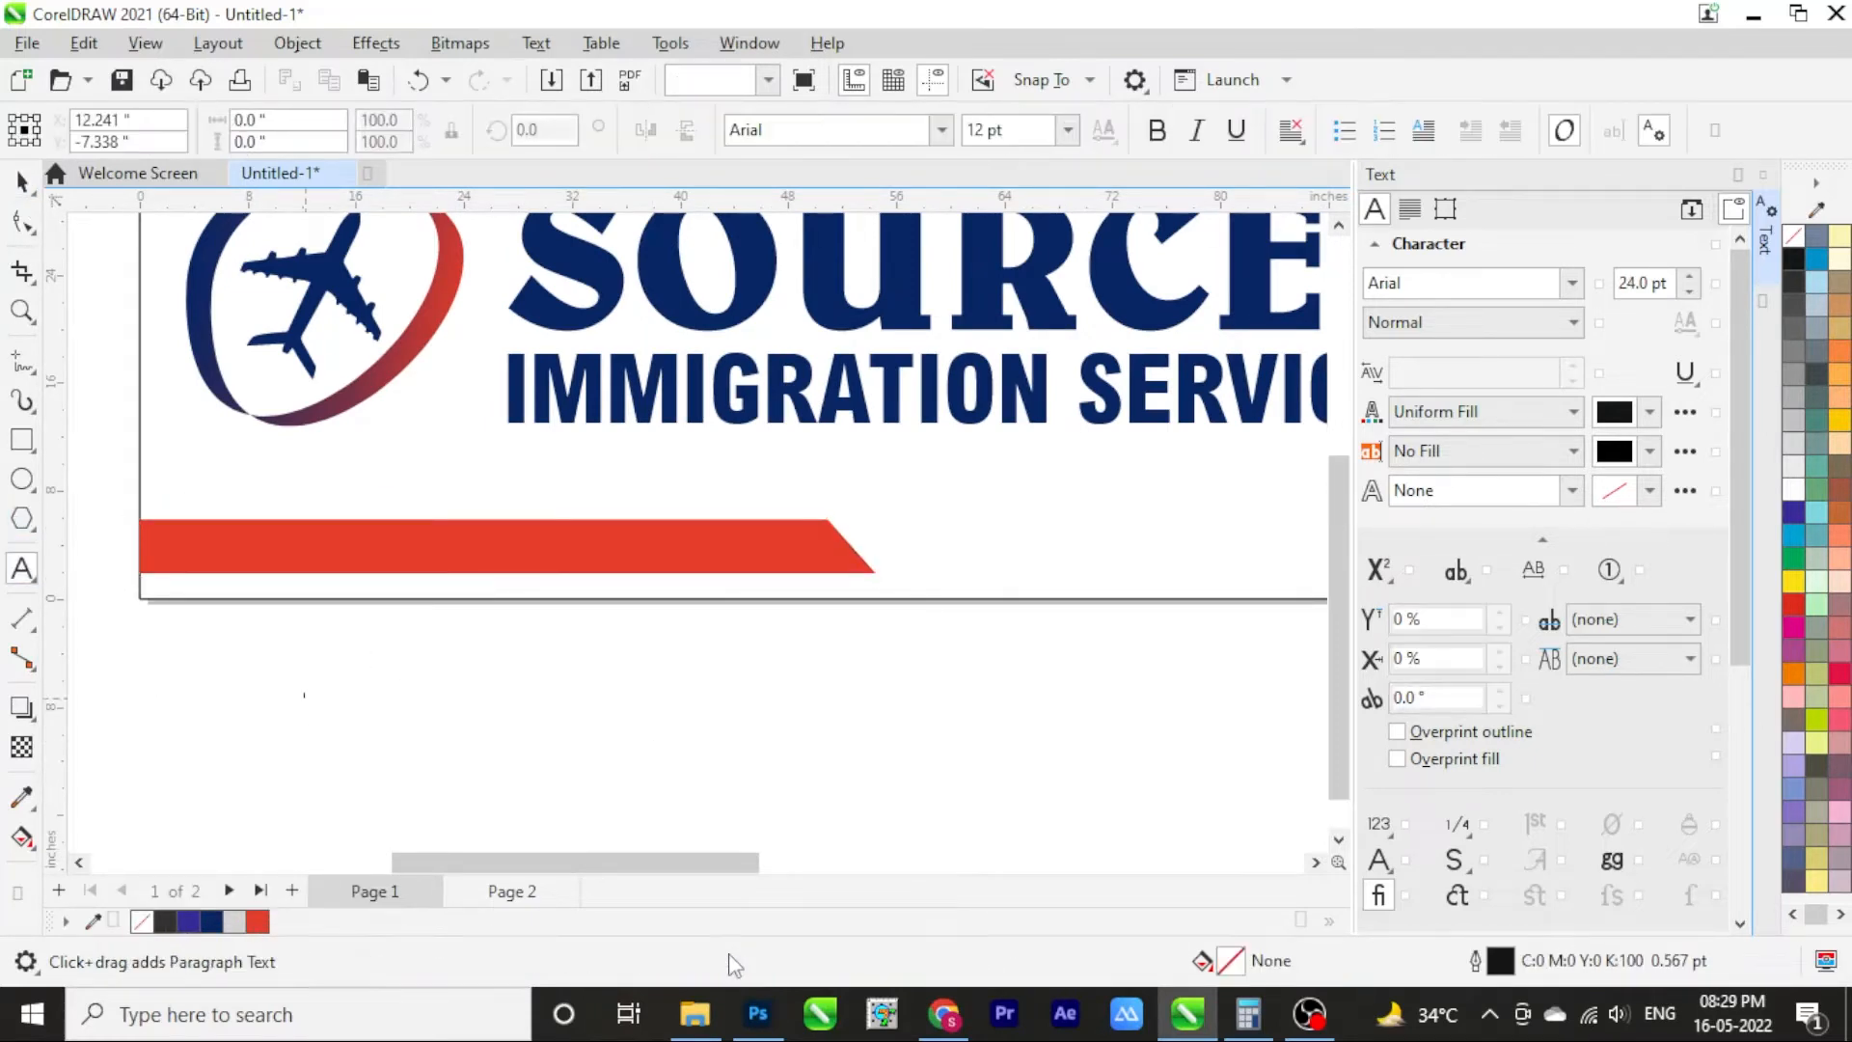
text(Contact Us :)
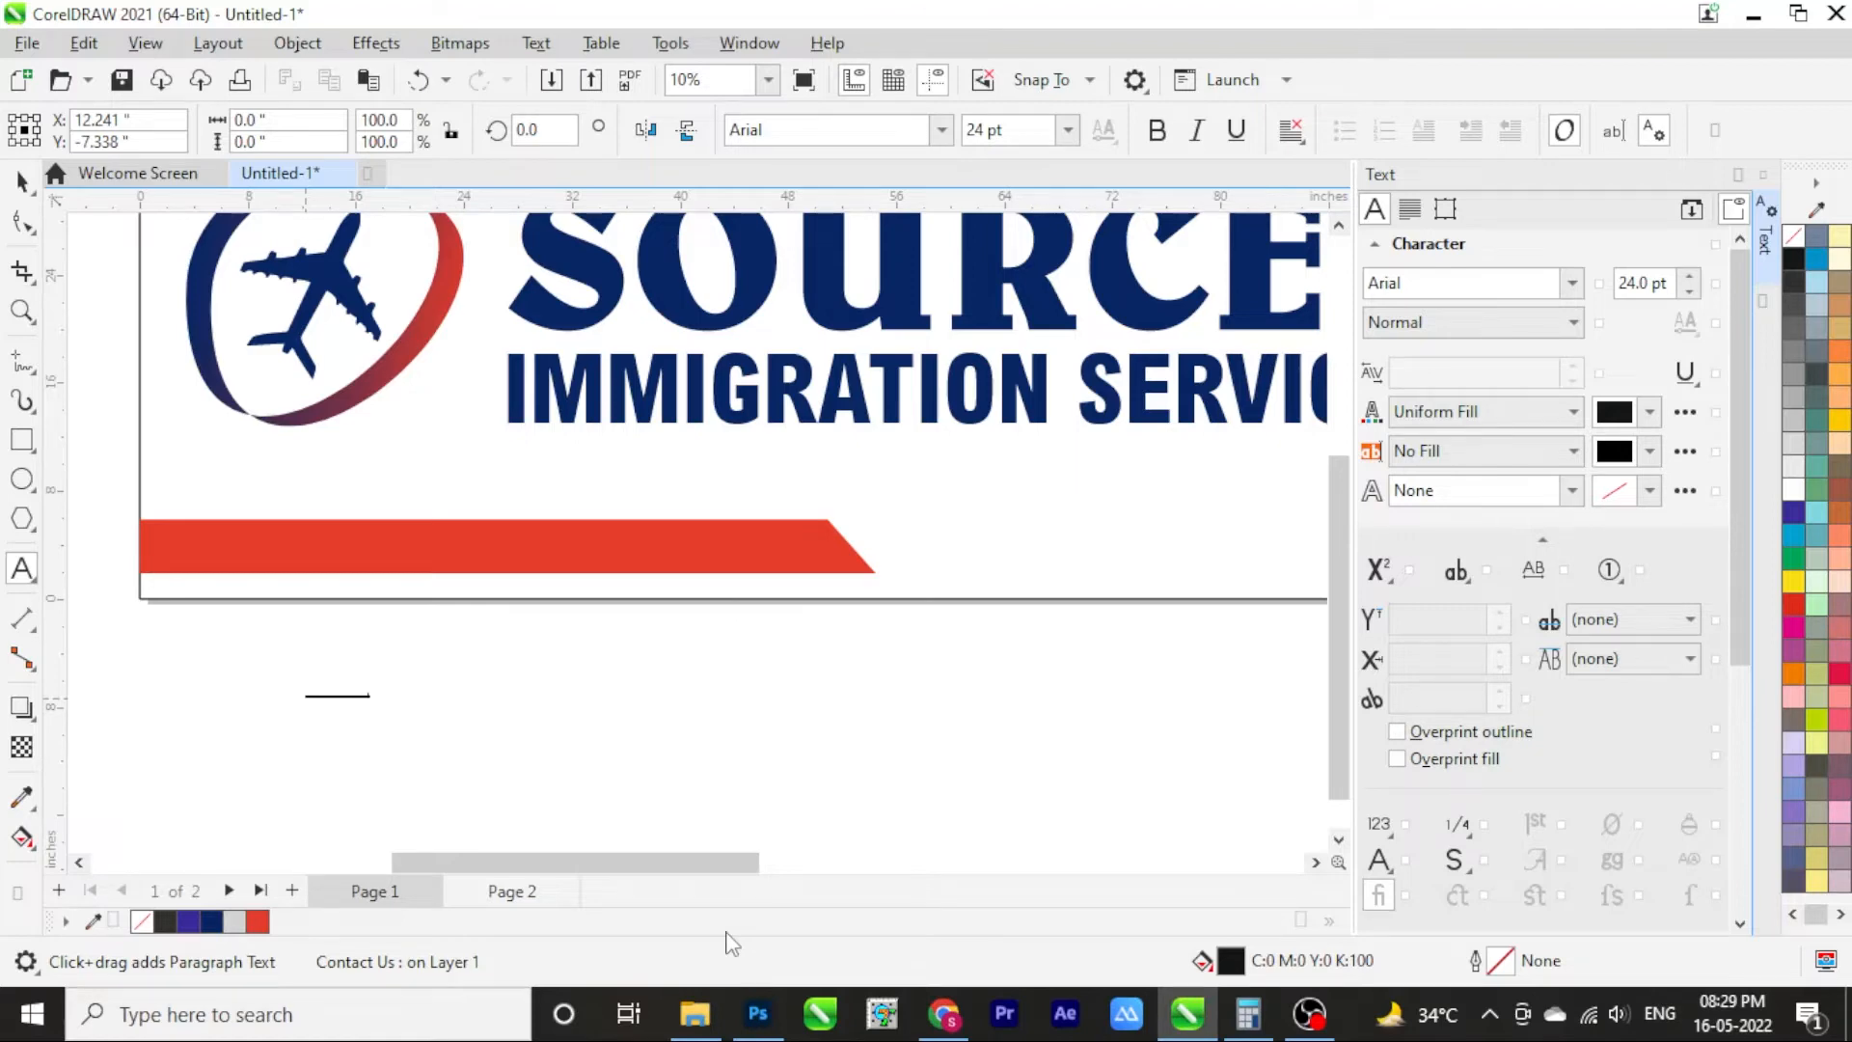
click(21, 182)
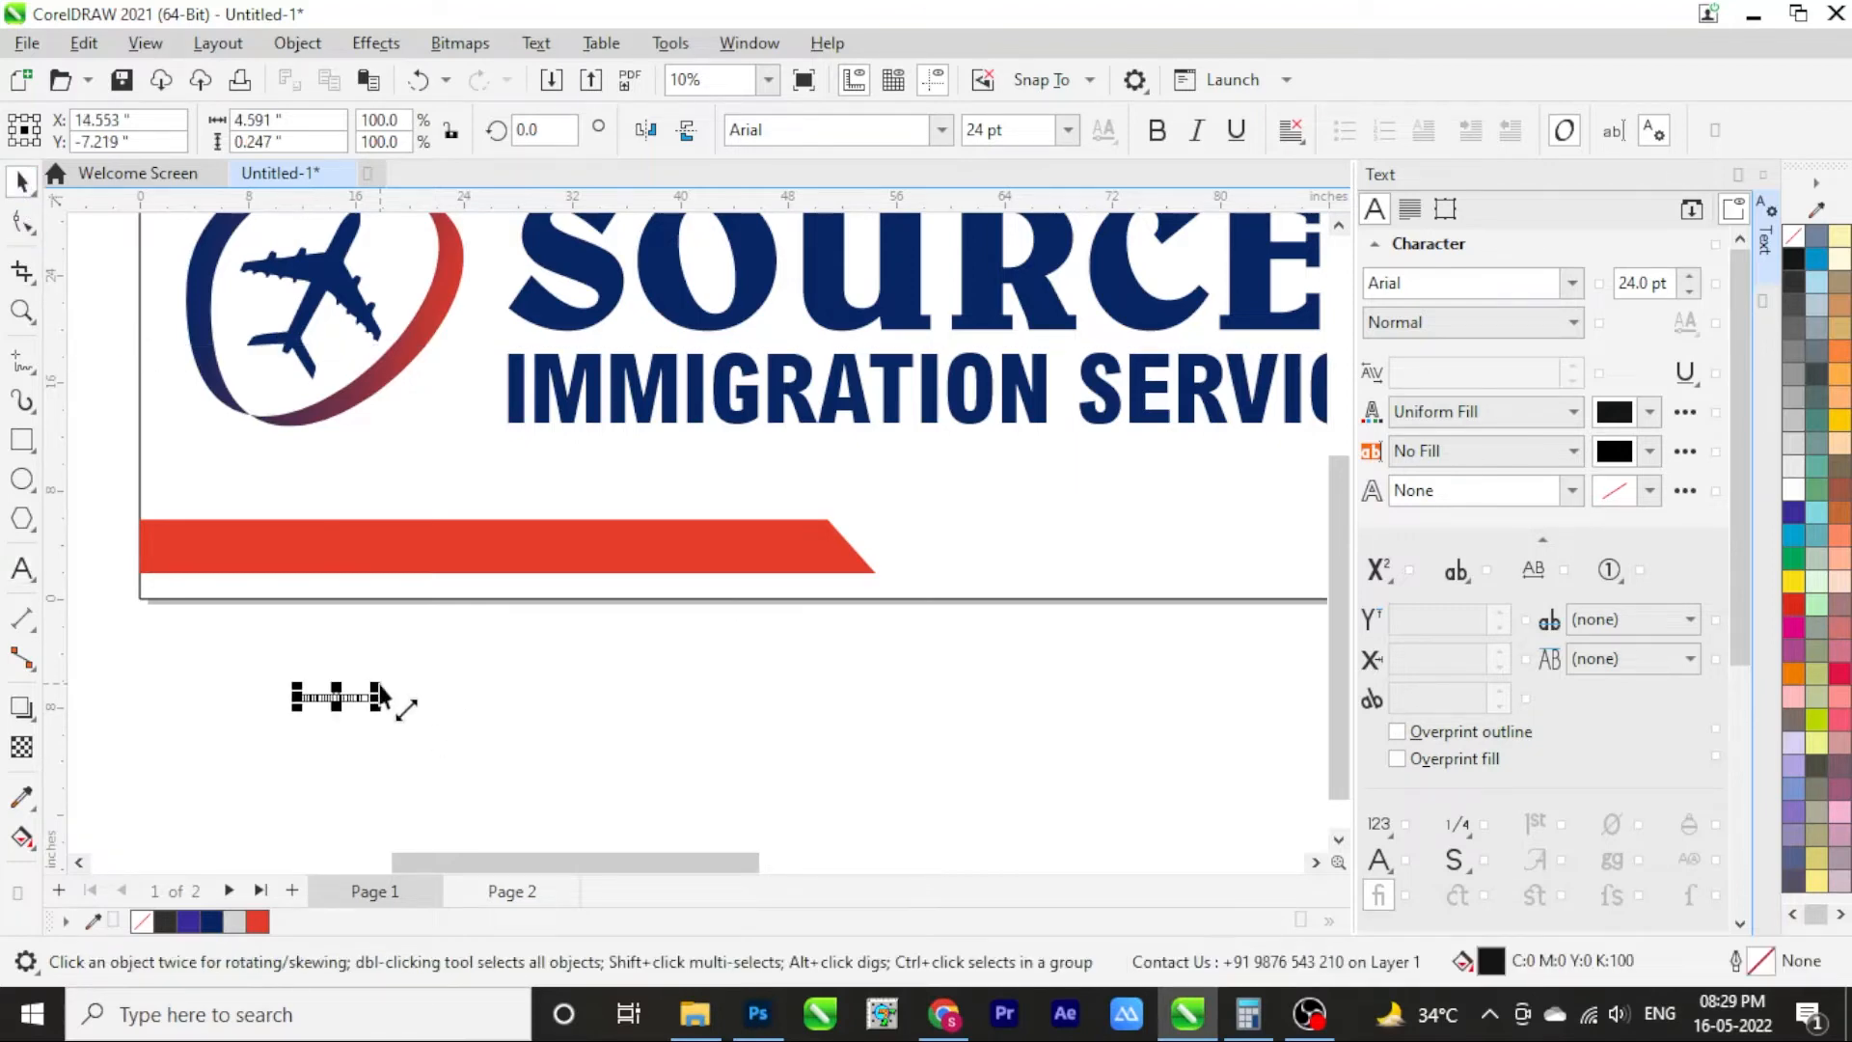
Enlarge the contact text to 200 pt and make it bold
drag(377, 683, 680, 648)
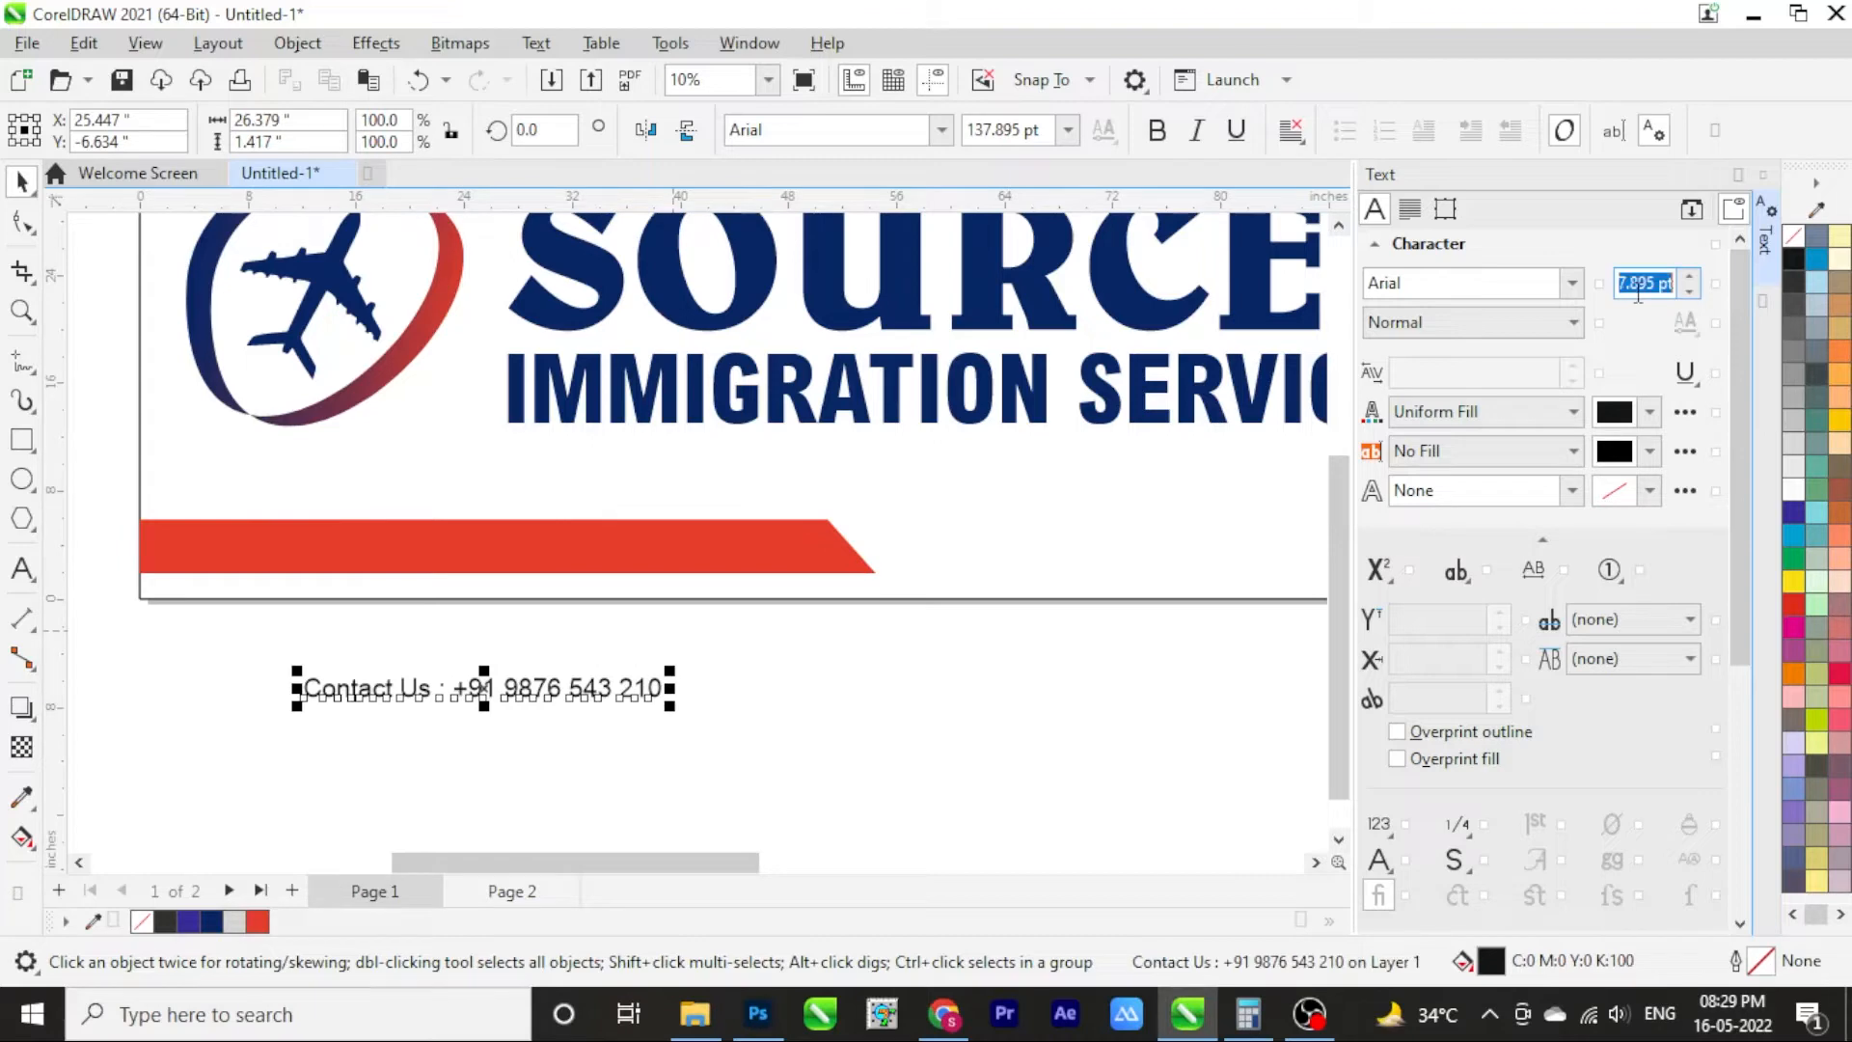
text(200)
key(Return)
click(1423, 324)
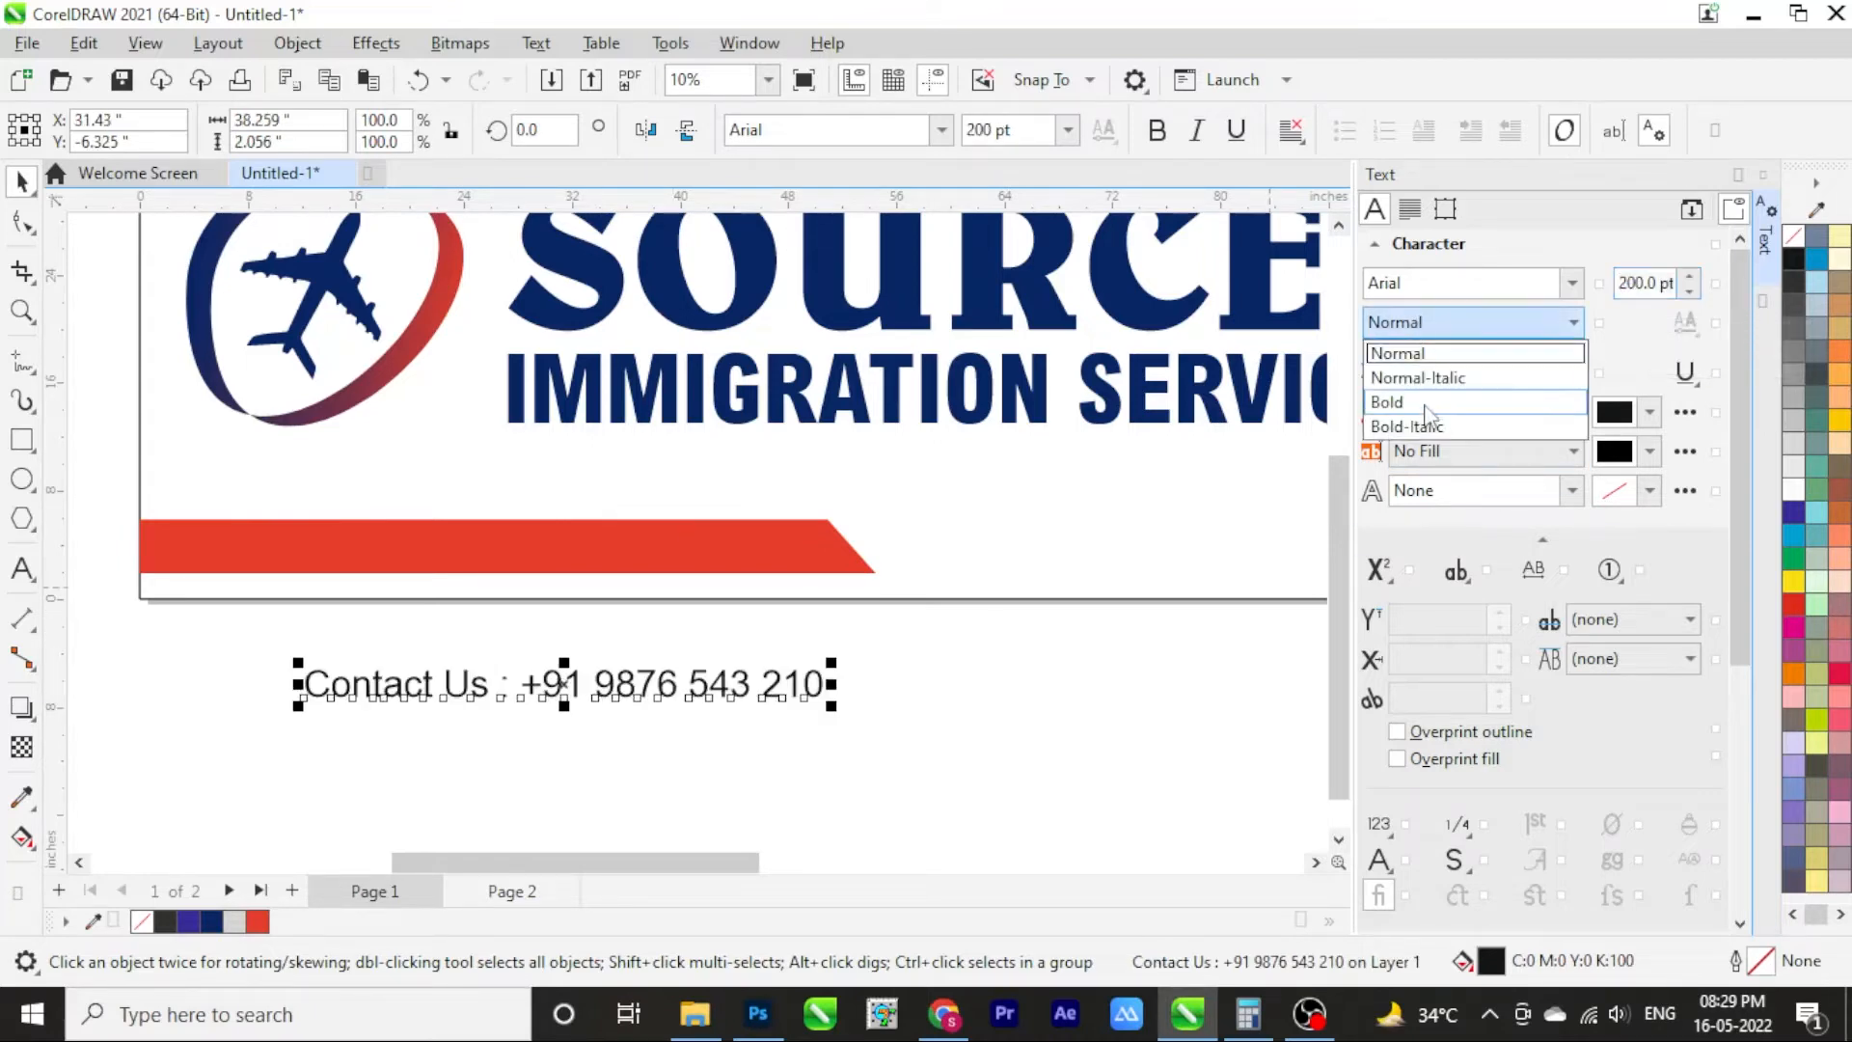
click(1425, 403)
Move the contact text onto the red strip and centre it there horizontally and vertically
drag(711, 683, 583, 548)
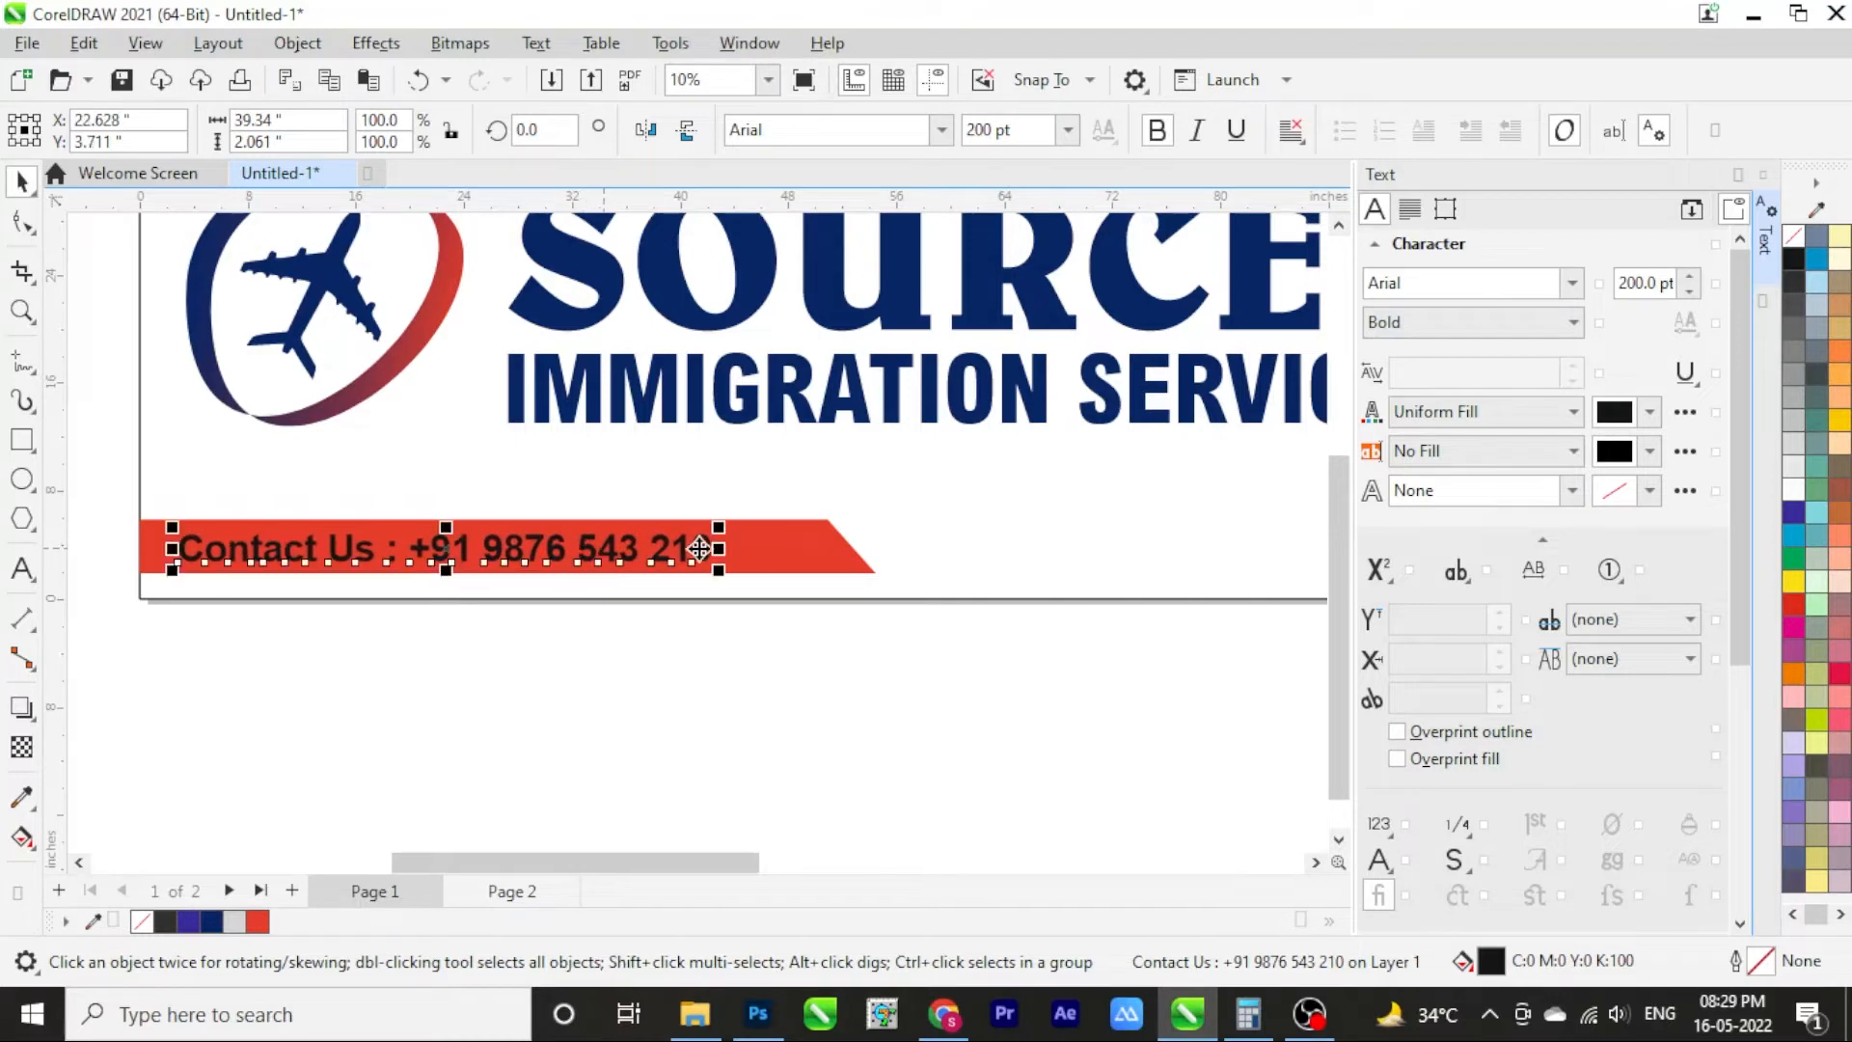
shift+click(747, 549)
key(c)
key(e)
click(764, 737)
Colour the contact text on the red strip white
click(693, 552)
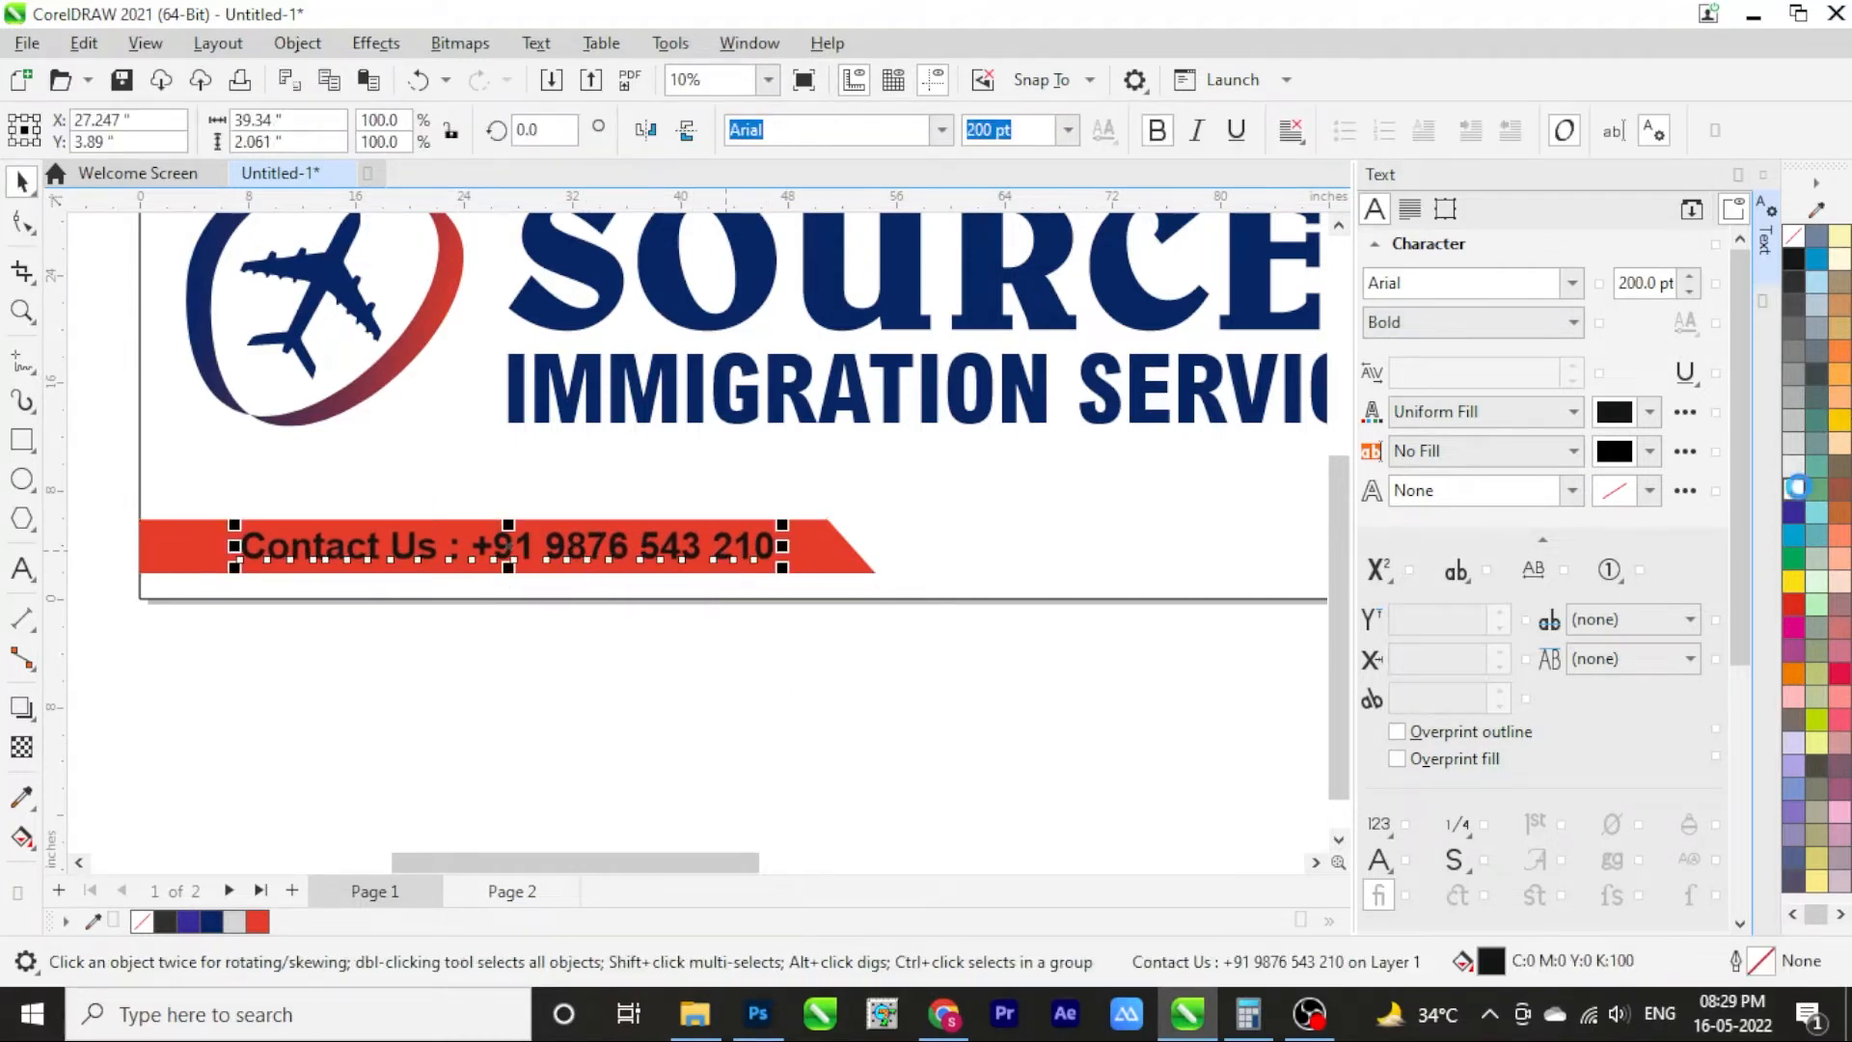
click(1796, 487)
click(756, 663)
Draw a thin rectangle about 95.2 by 0.8 inches from the red contact strip to the banner's right edge
scroll(685, 665, down, 4)
scroll(915, 609, up, 3)
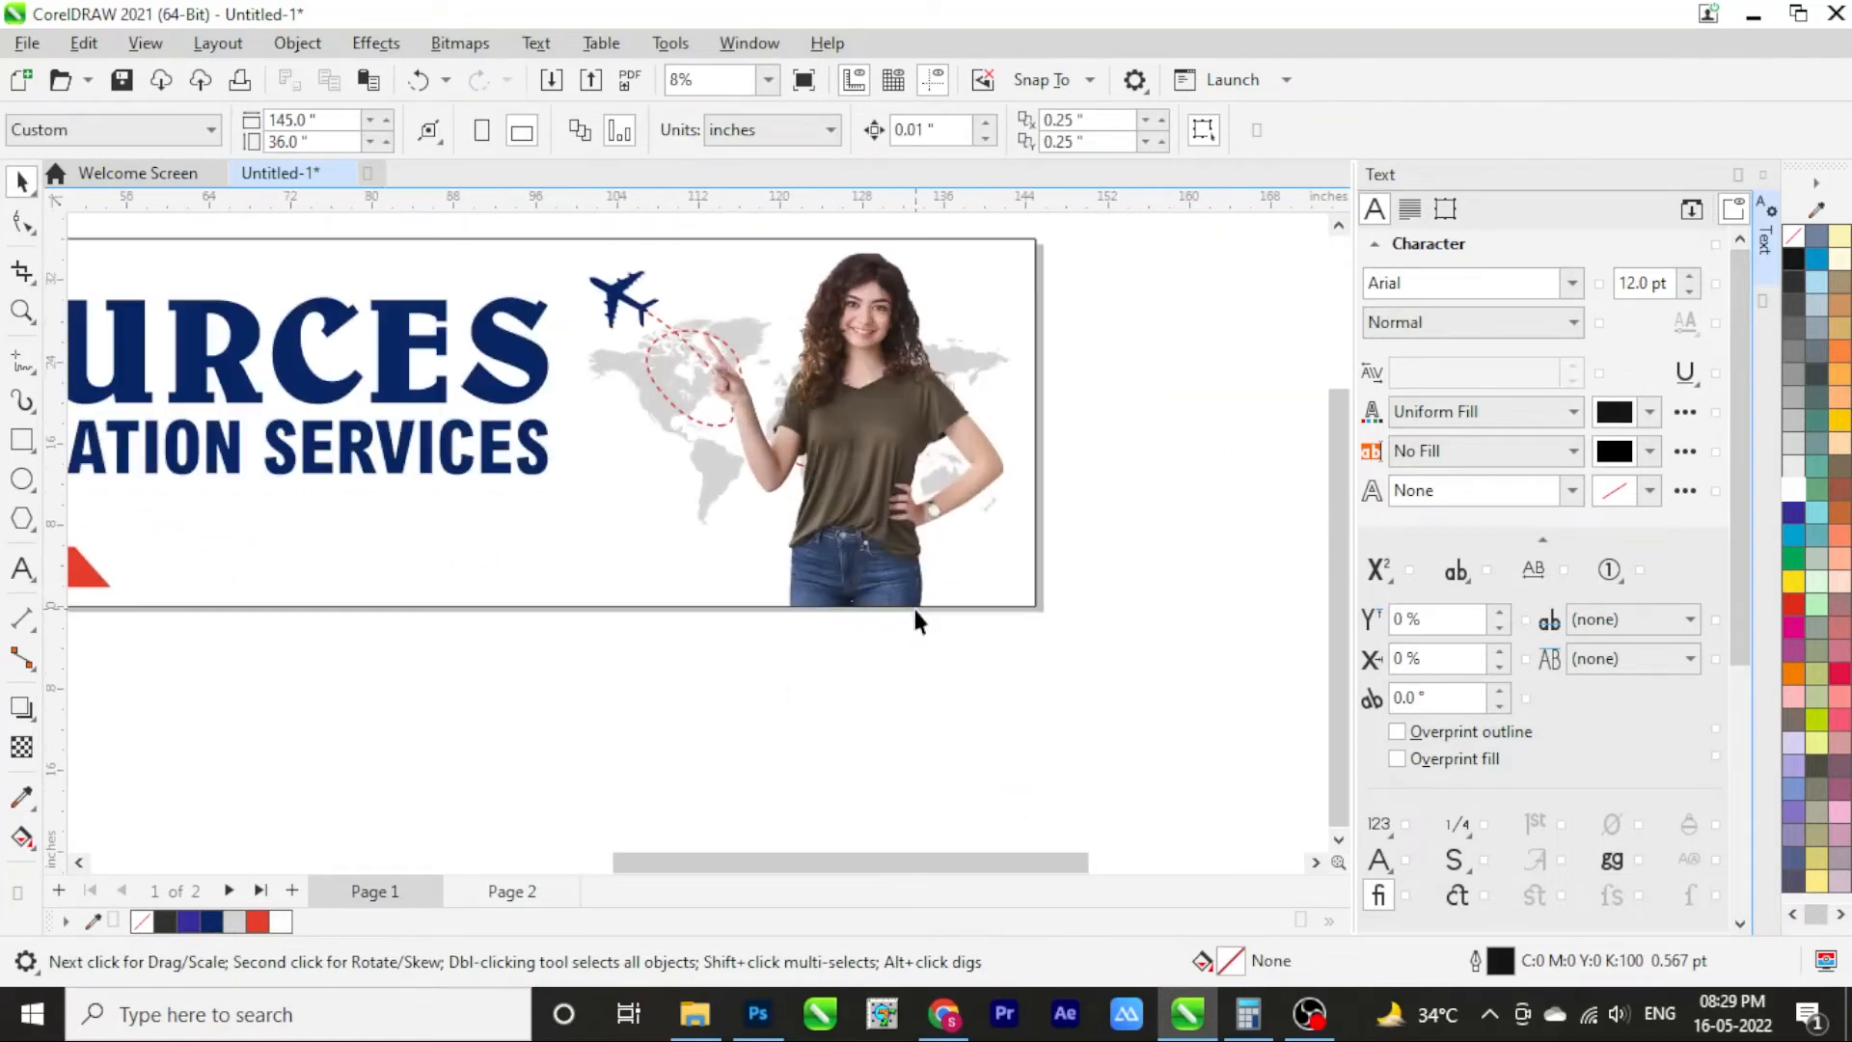
scroll(914, 609, down, 1)
click(22, 442)
scroll(434, 631, up, 2)
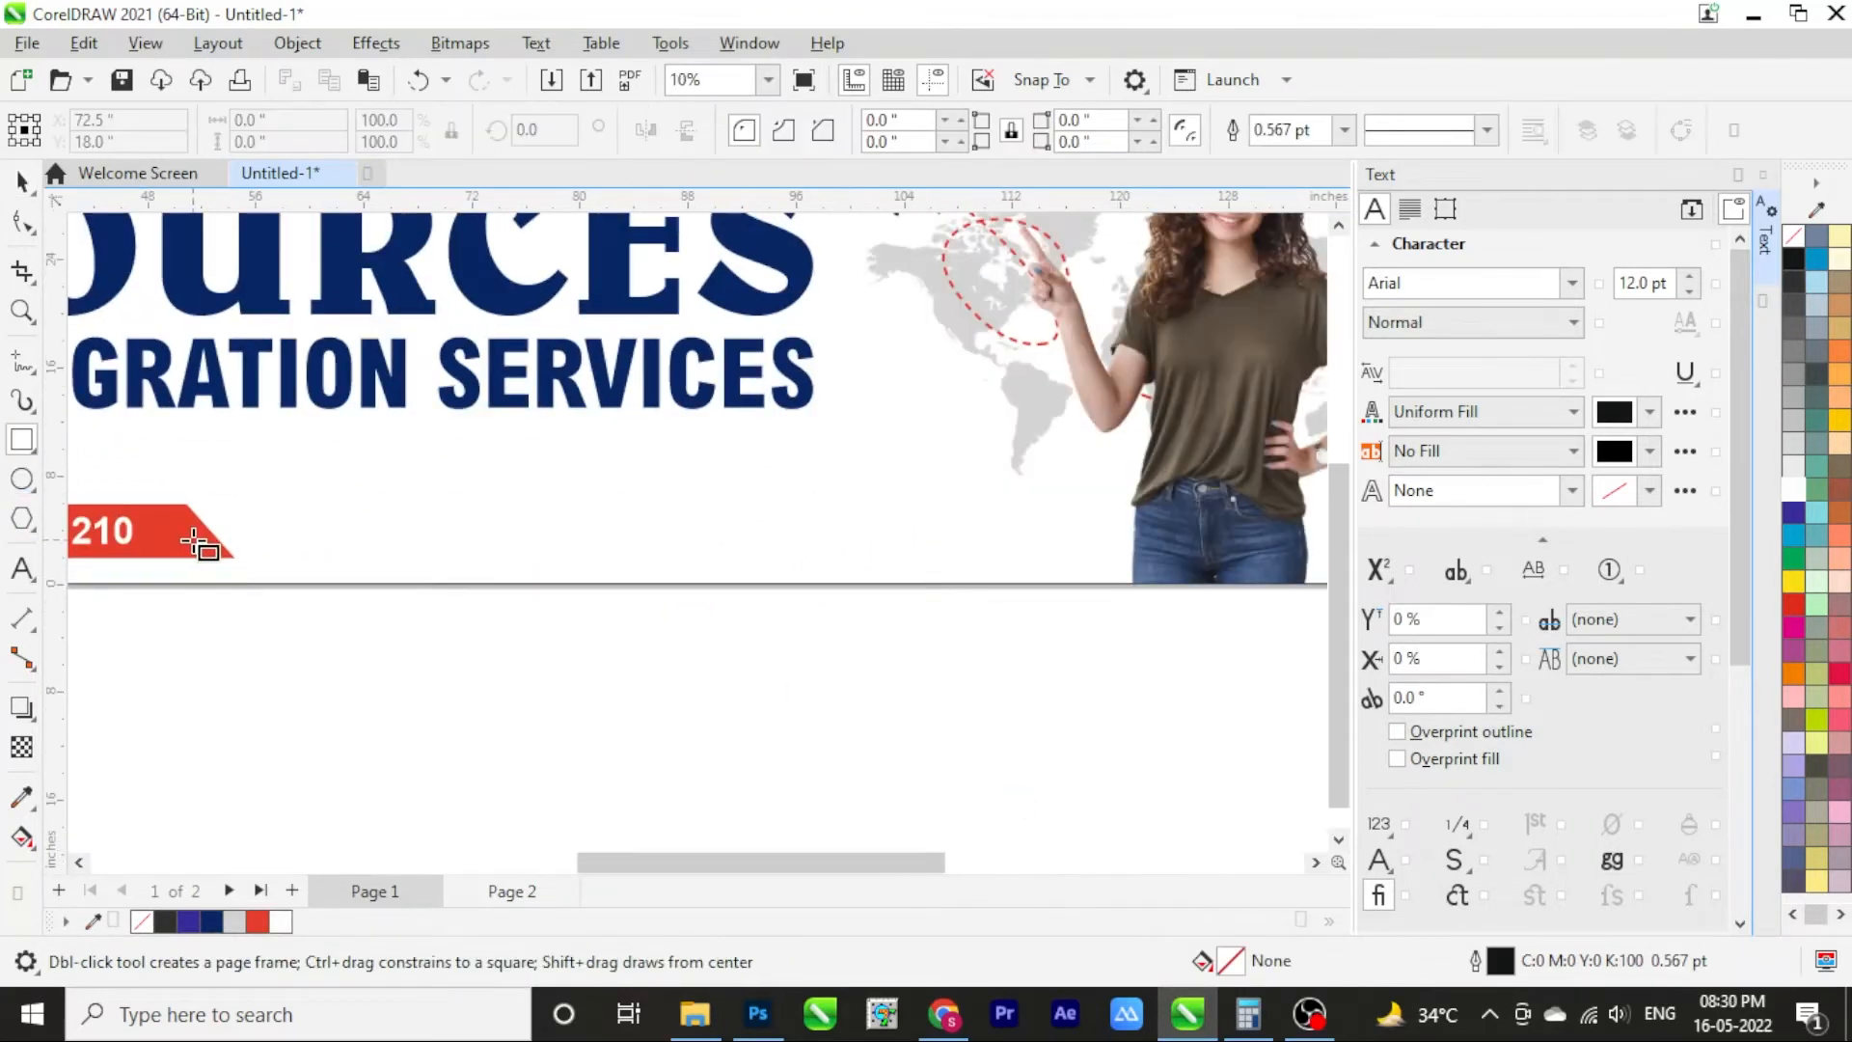
drag(174, 526, 1182, 544)
scroll(1250, 586, down, 1)
scroll(495, 543, down, 2)
scroll(169, 569, up, 4)
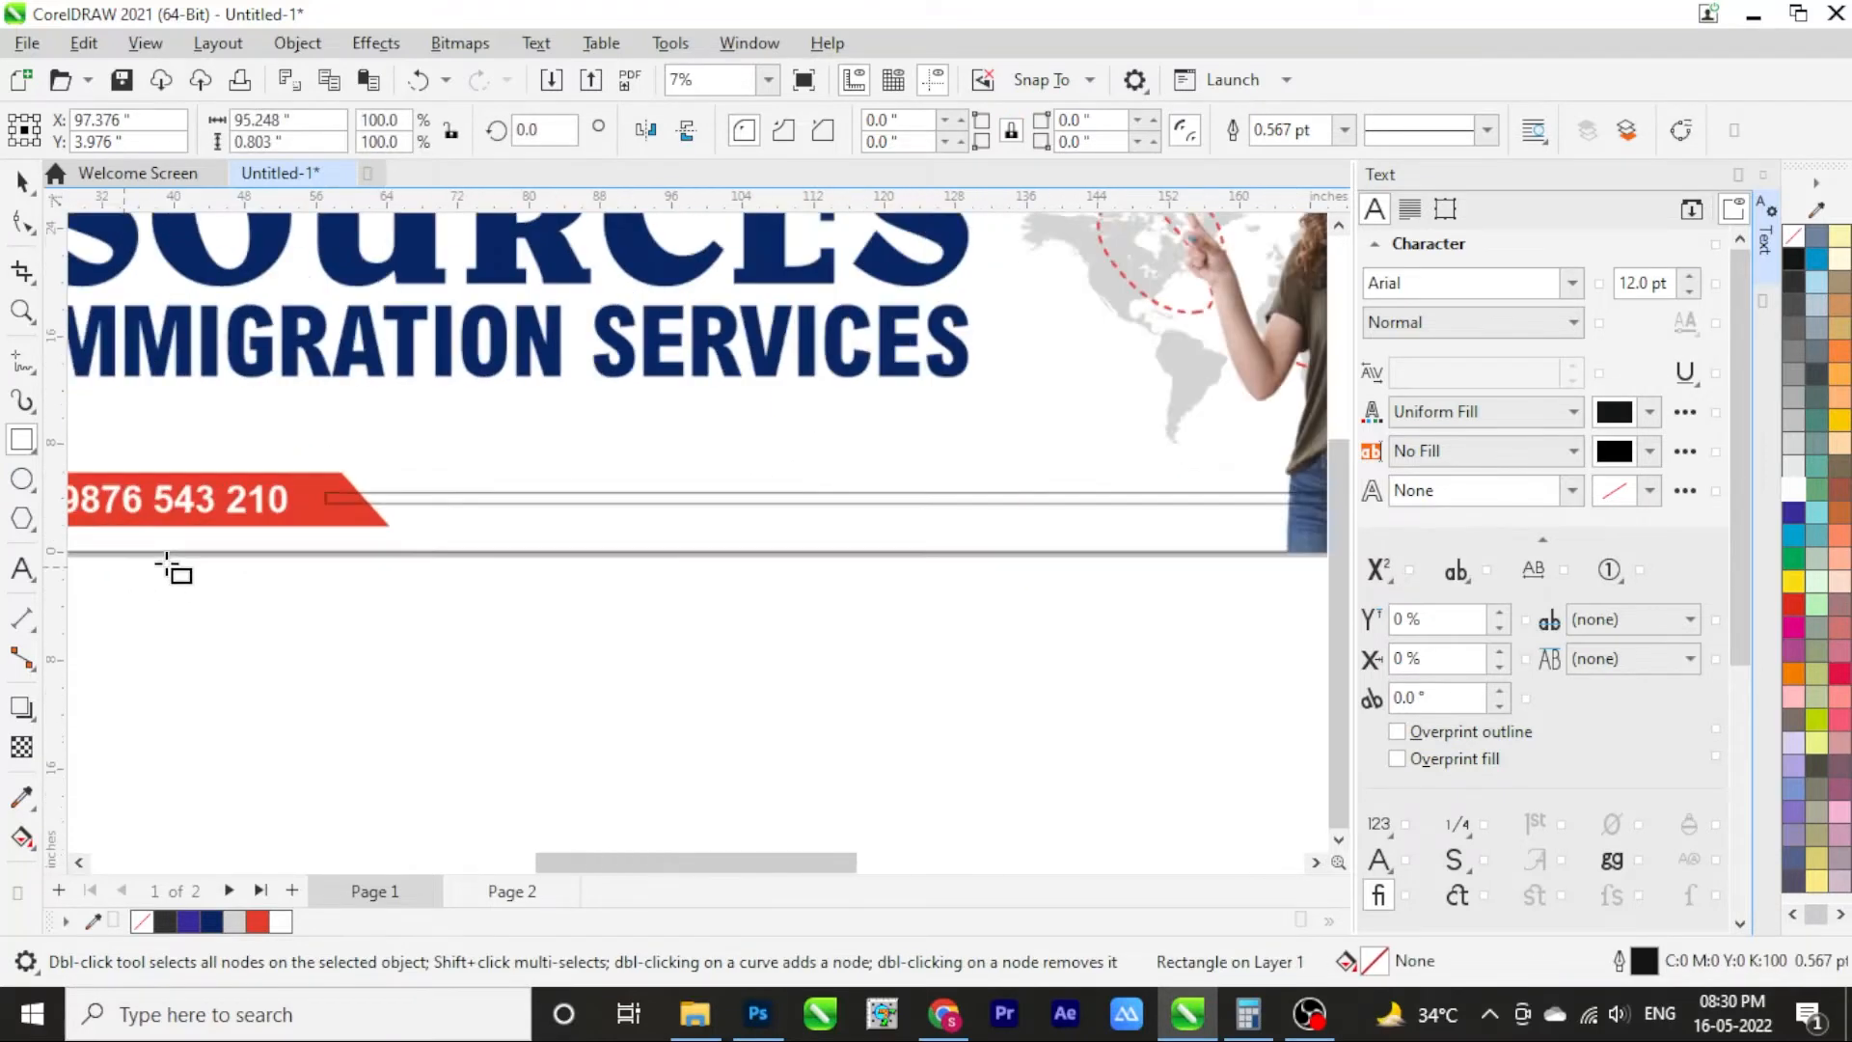
Fill the thin bar with the contact strip's red, without an outline, and place it behind the woman's photo
click(19, 187)
click(256, 923)
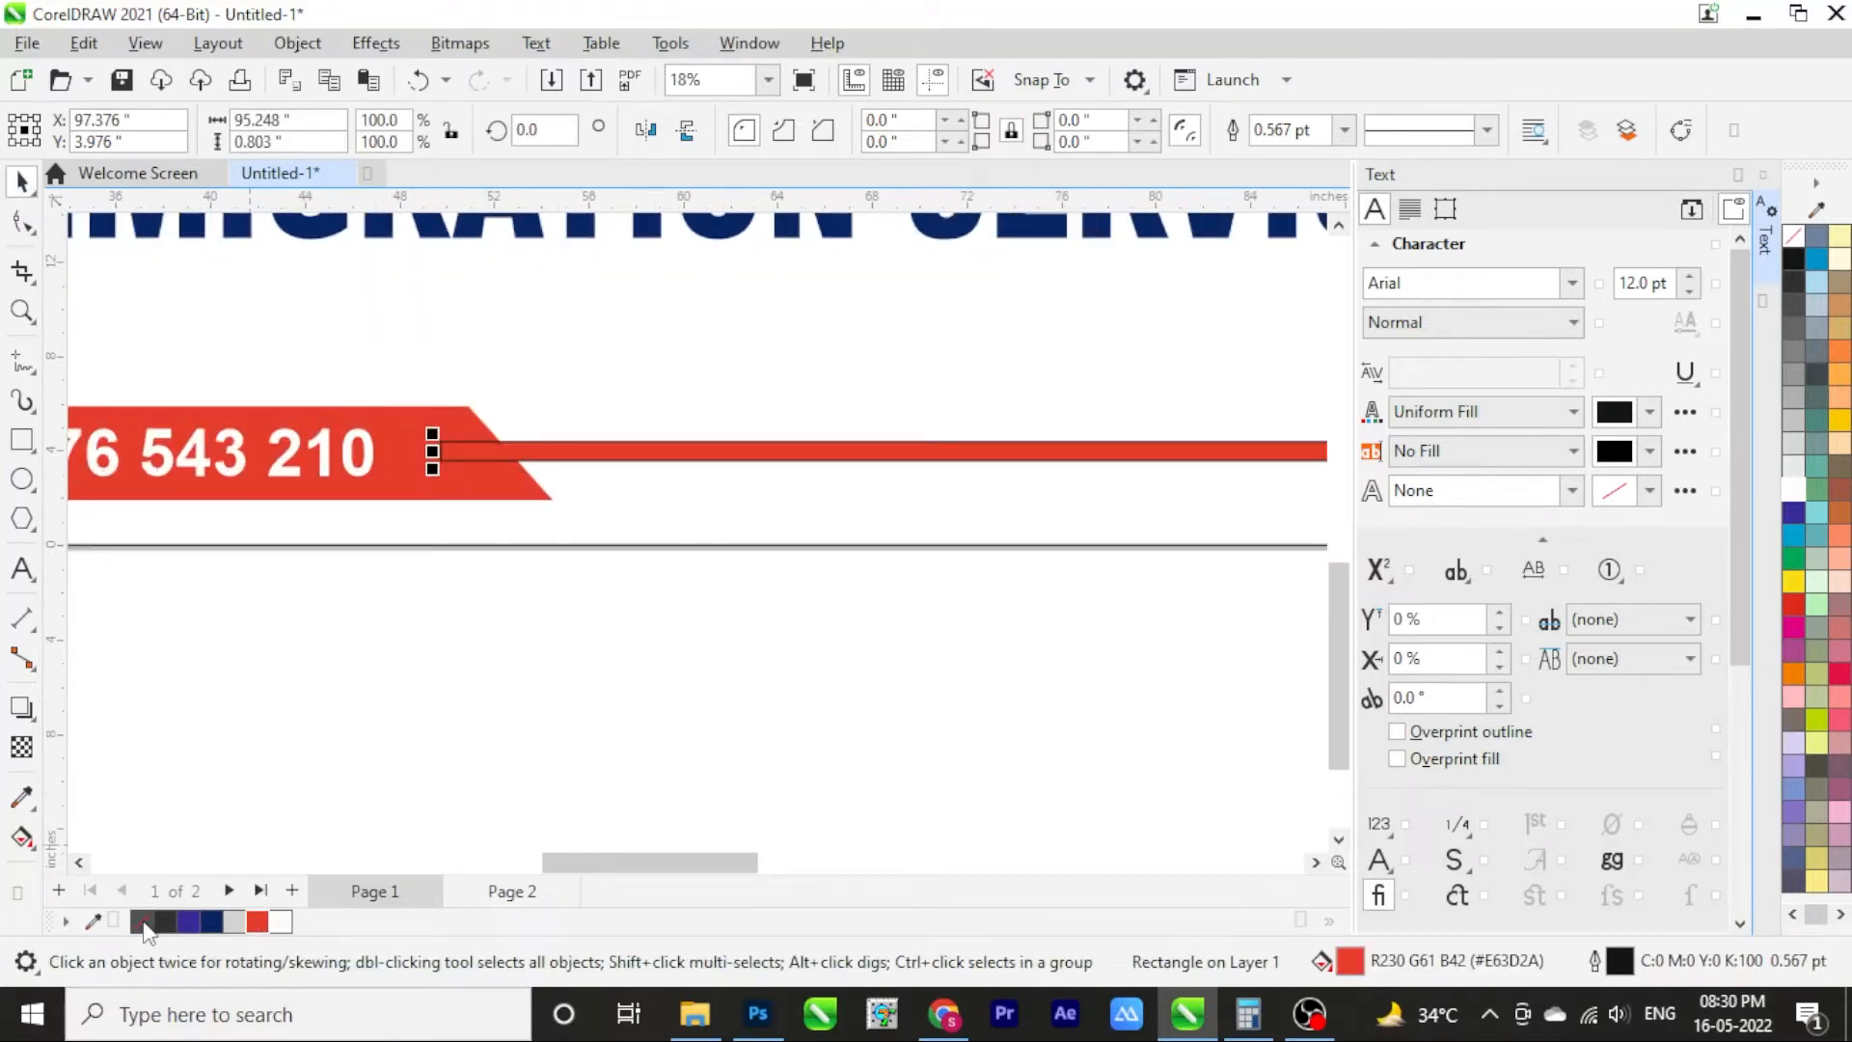
right_click(145, 924)
click(297, 557)
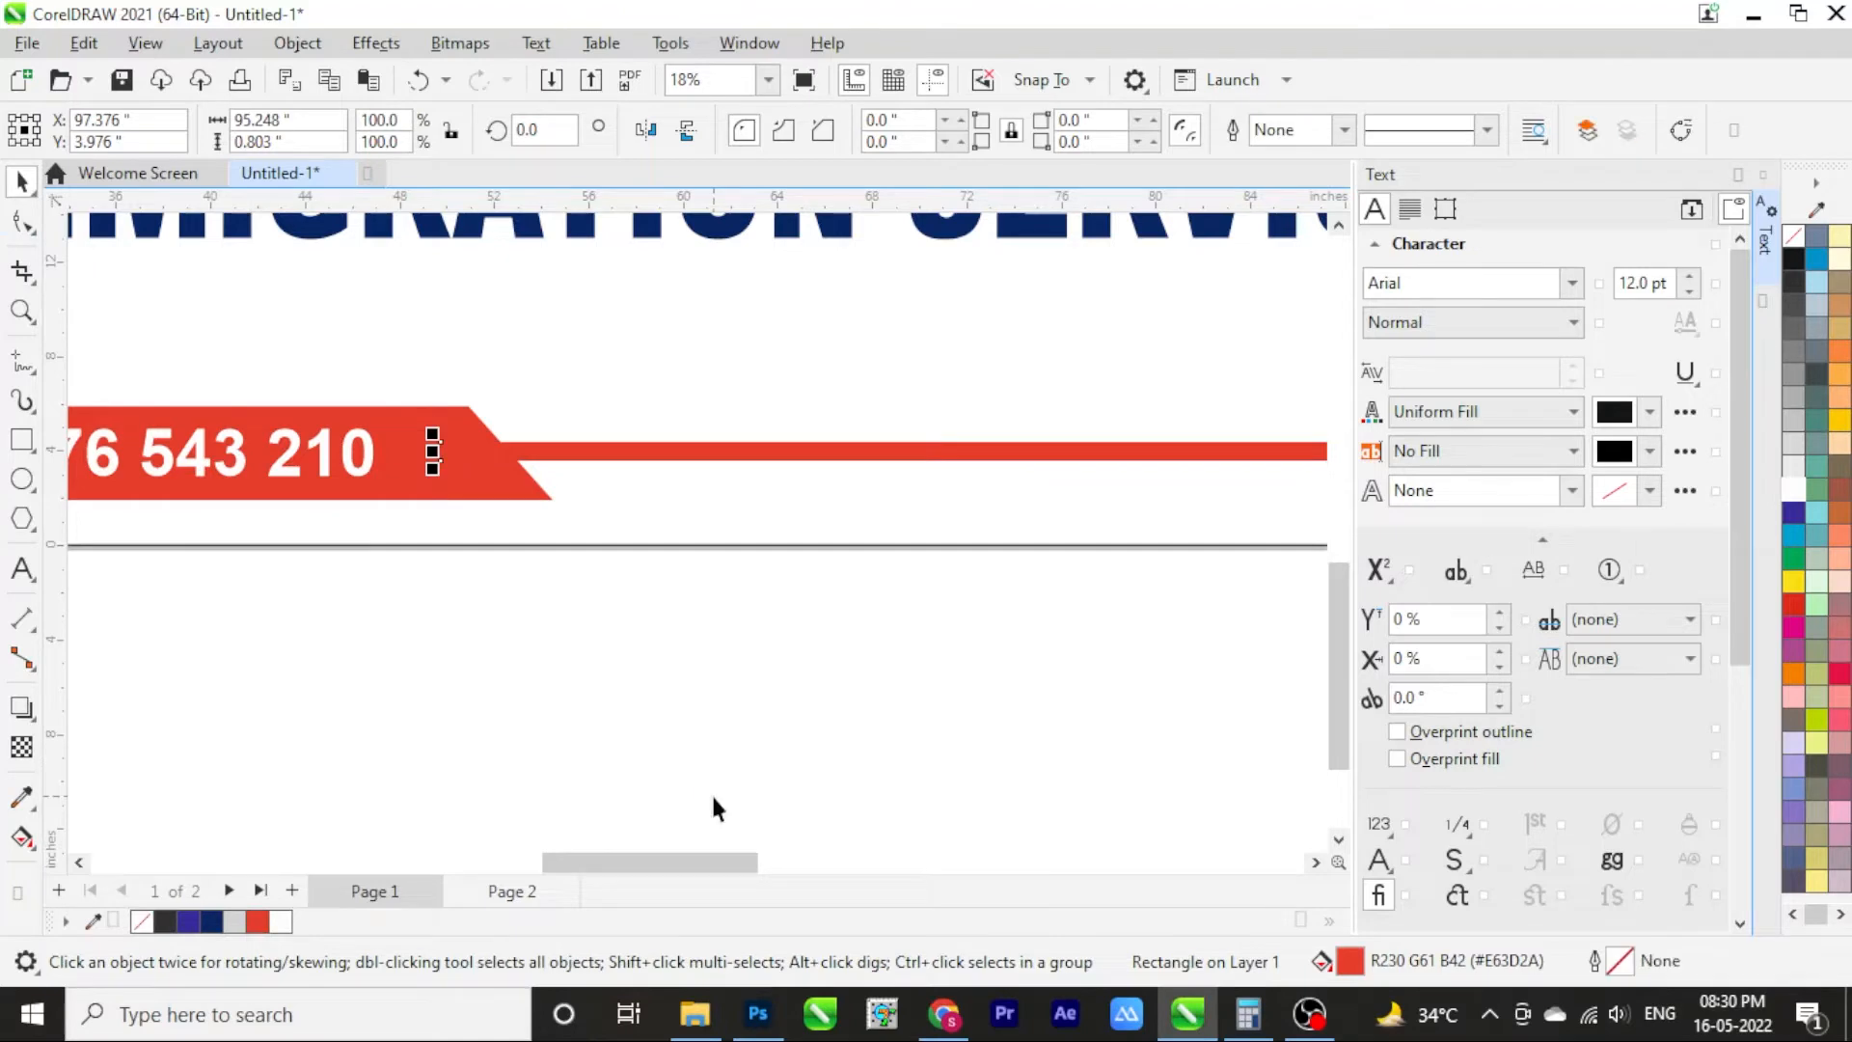
click(716, 809)
scroll(640, 461, down, 4)
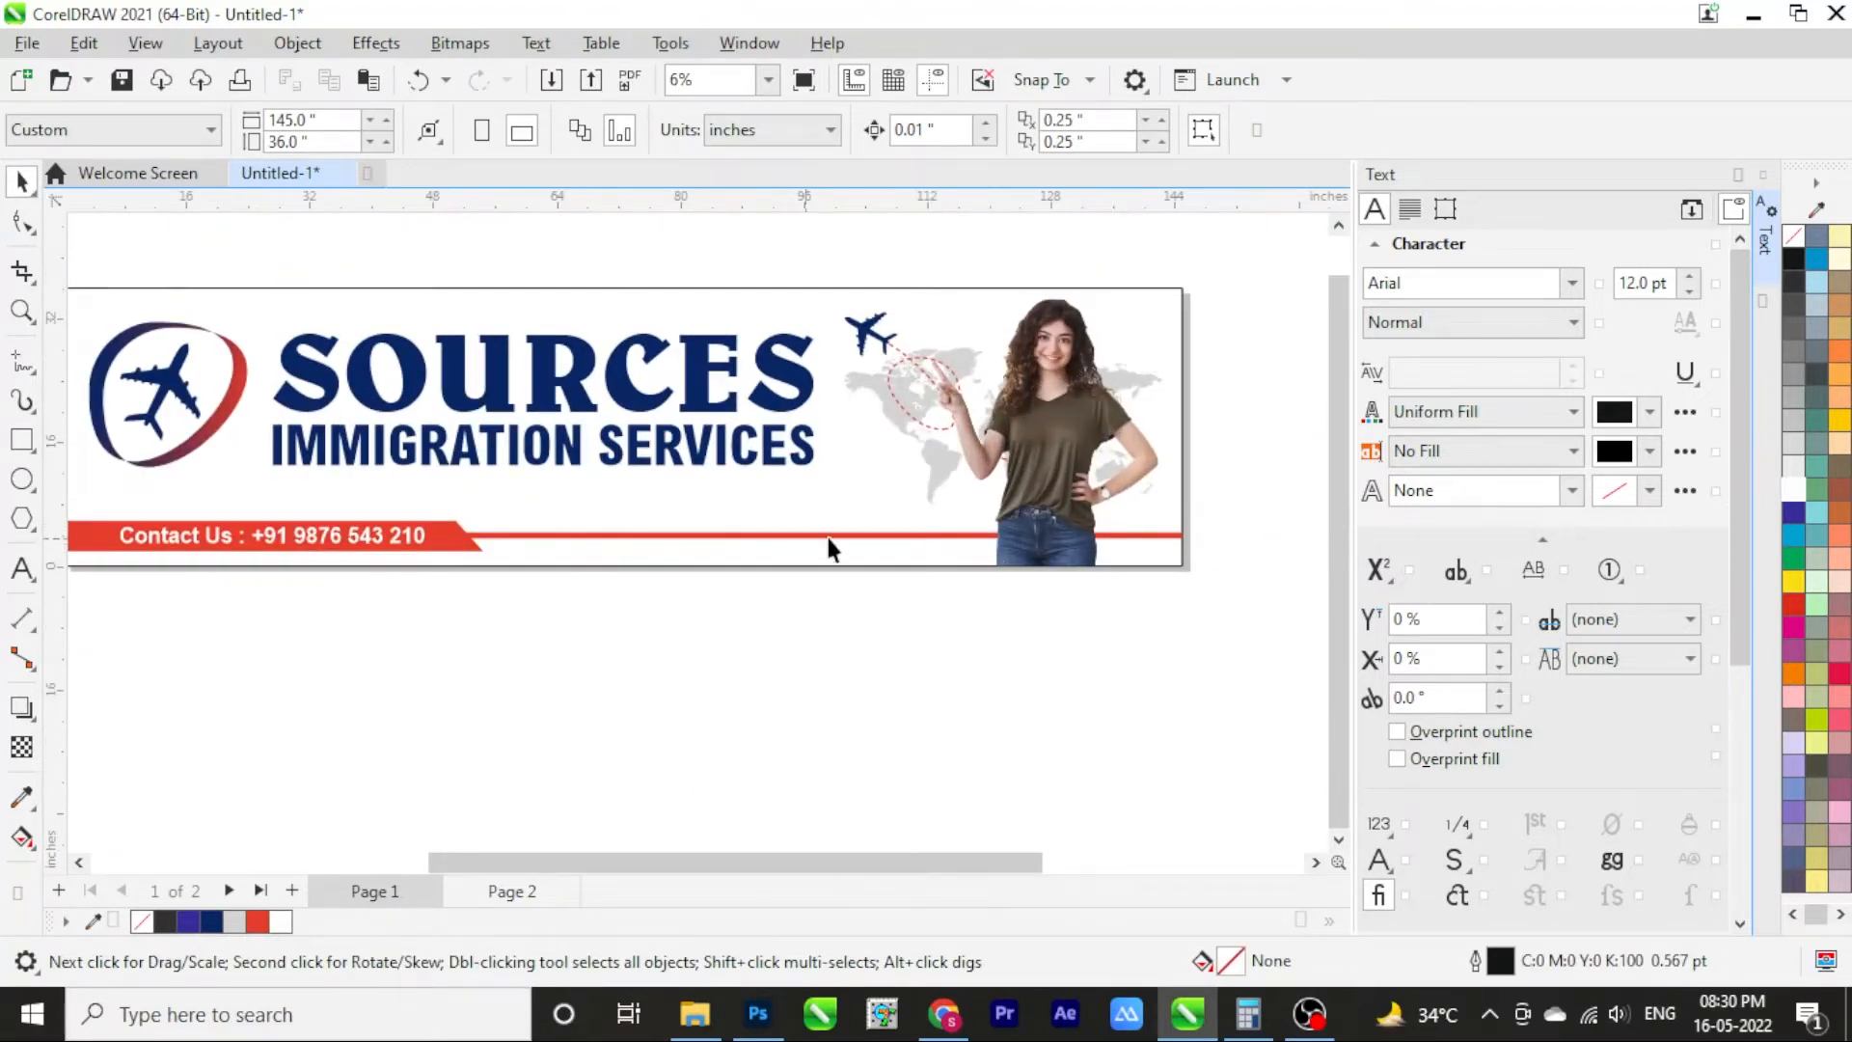
Draw a rectangle about 14.5 by 12.9 inches in the banner's upper right corner
scroll(828, 541, up, 1)
scroll(1143, 485, up, 1)
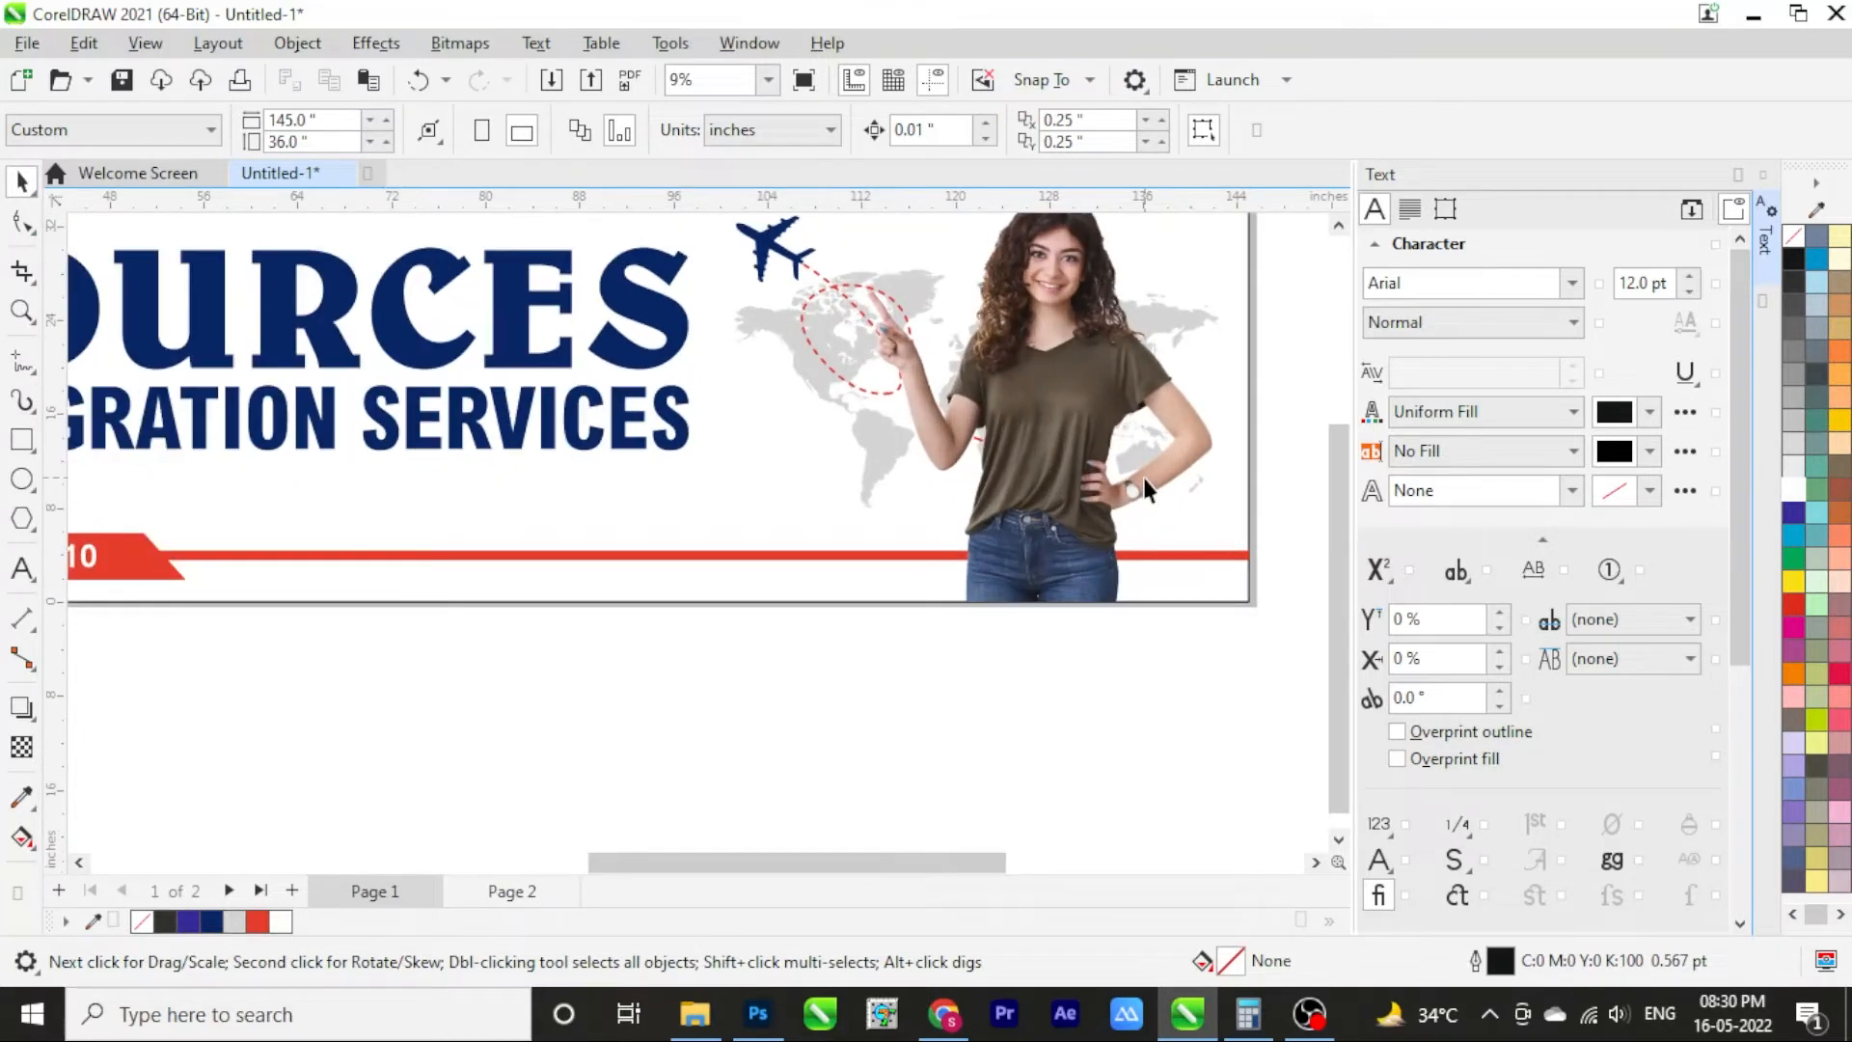
scroll(1147, 469, down, 1)
scroll(748, 534, down, 3)
scroll(1102, 258, up, 6)
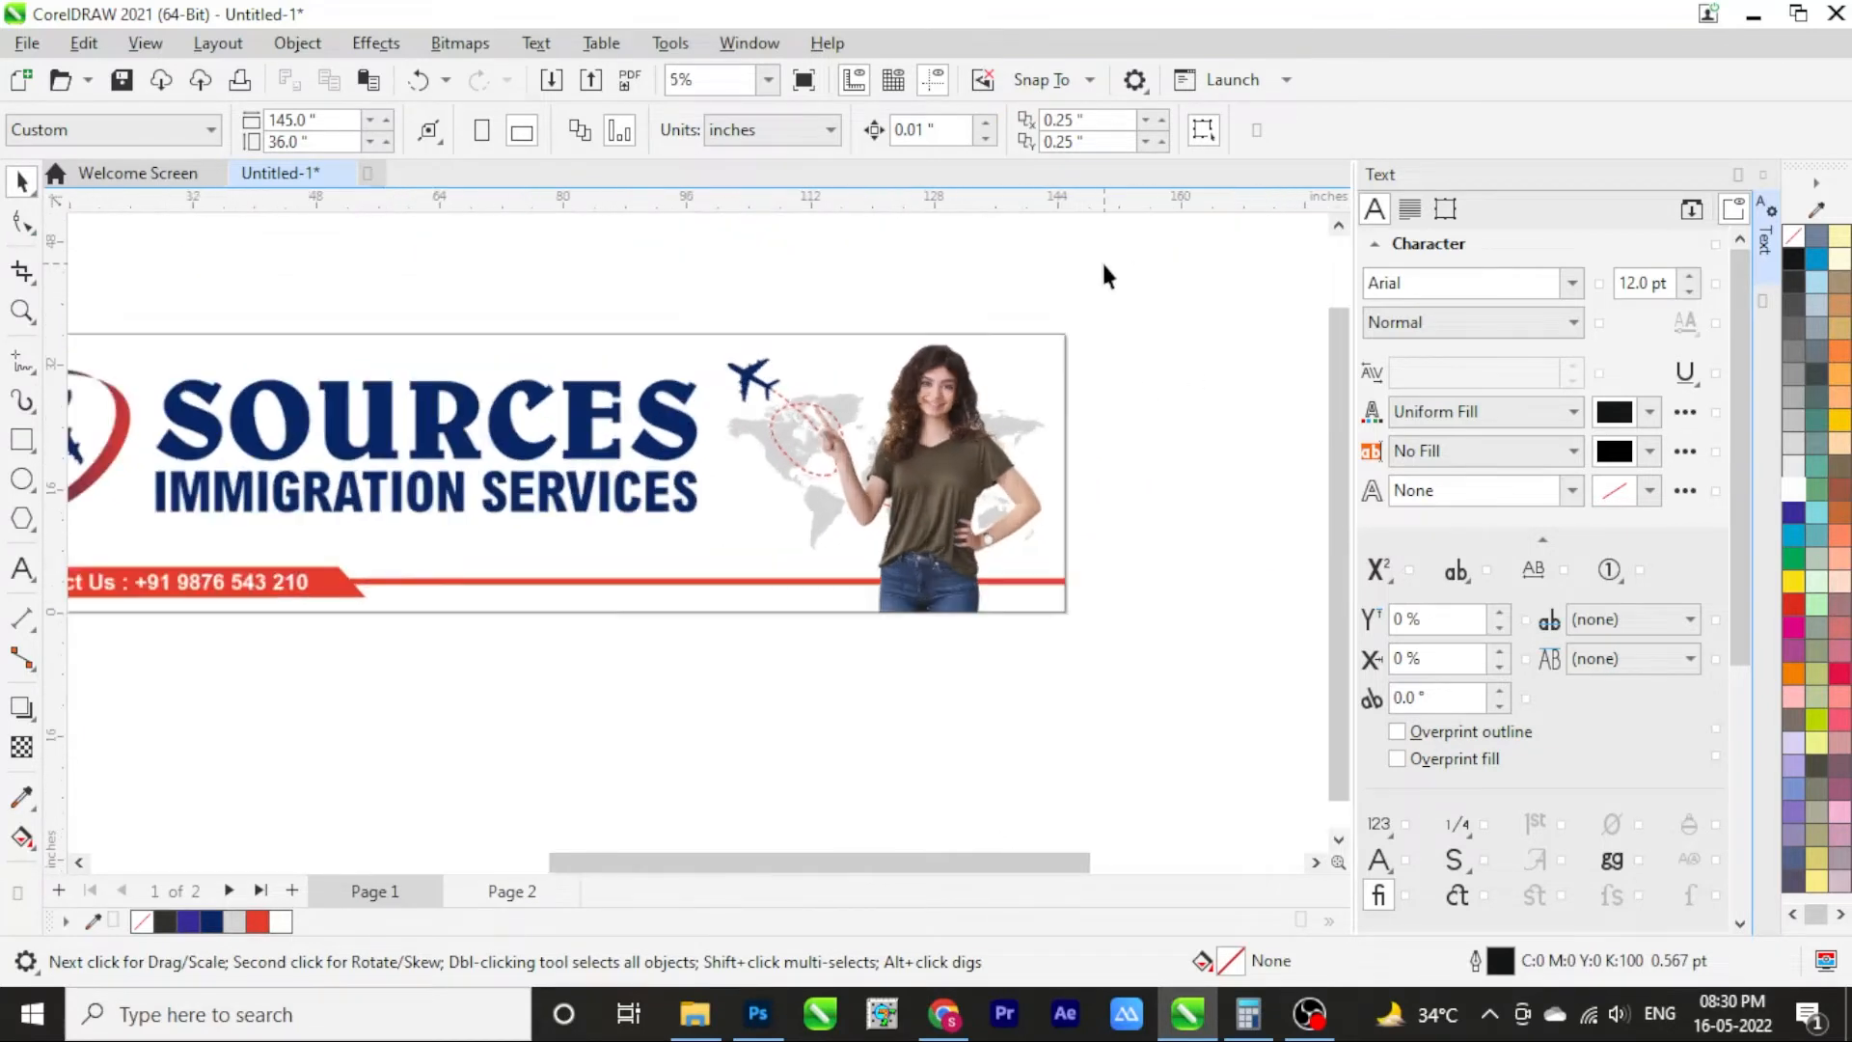
key(F6)
drag(801, 407, 1028, 612)
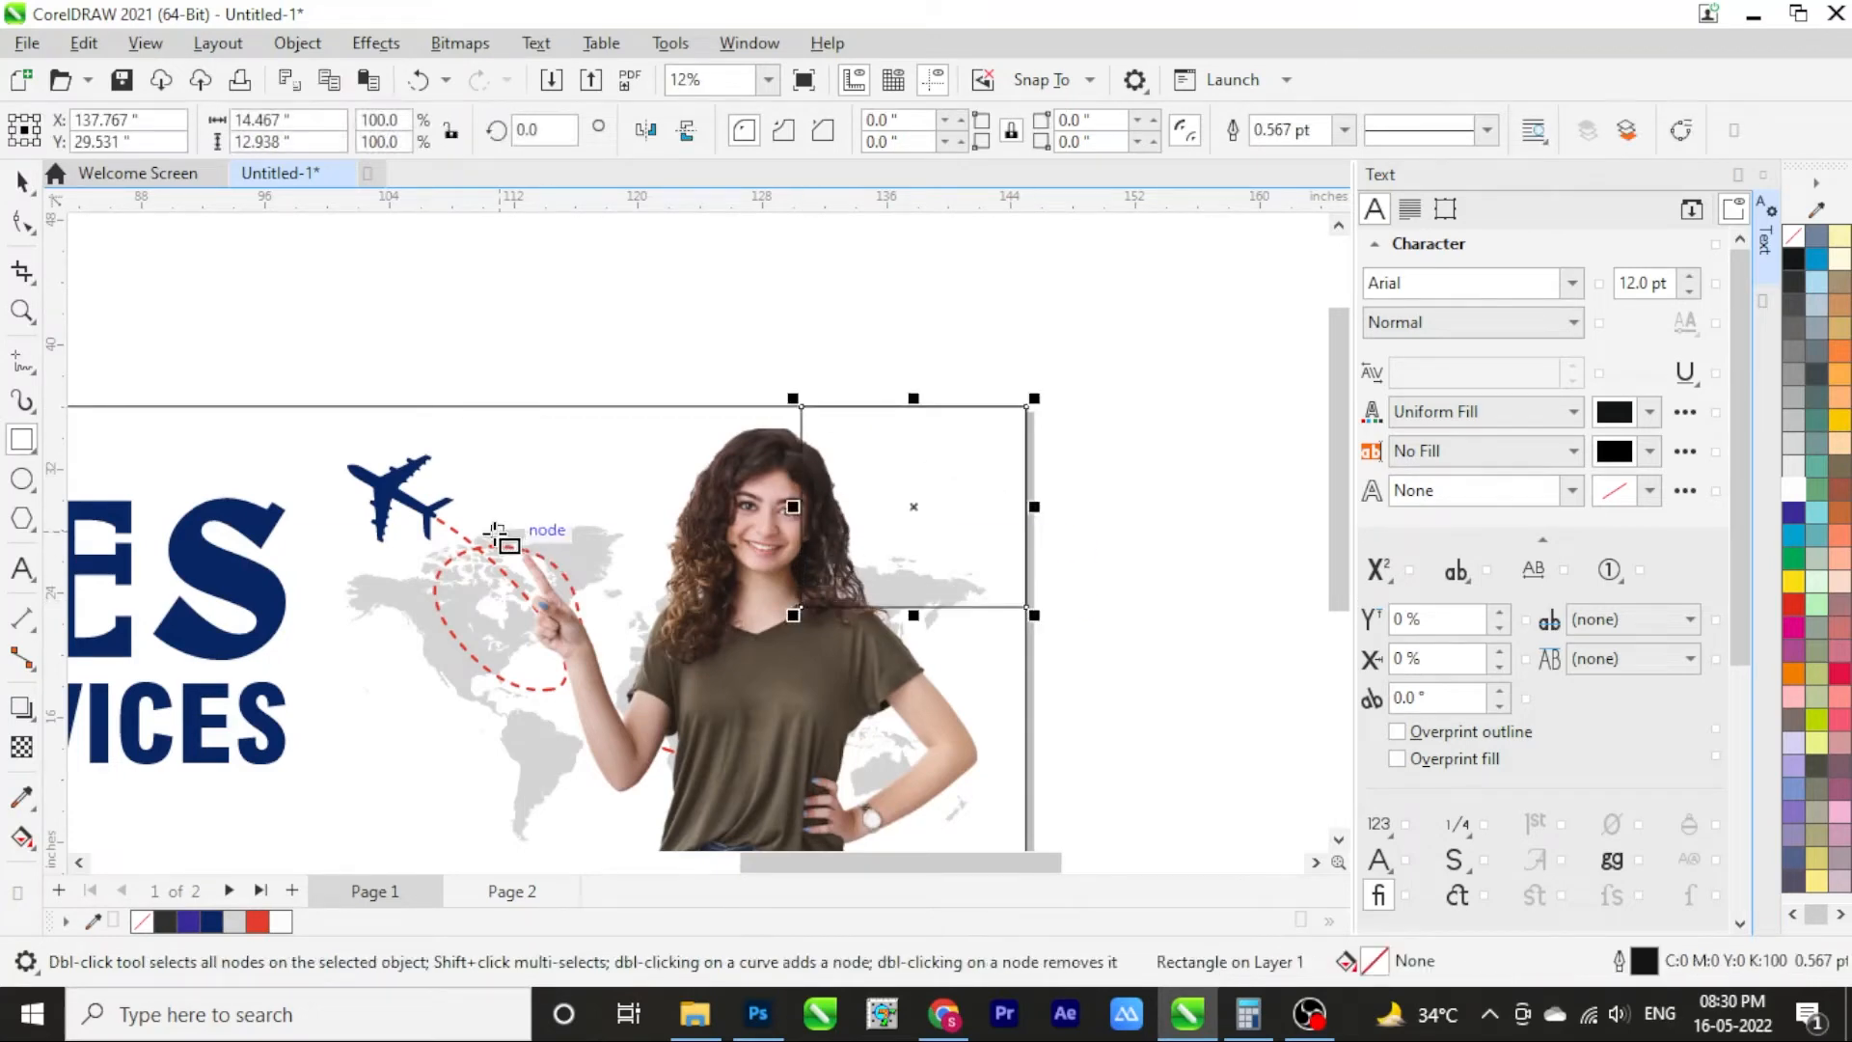
Reshape the corner rectangle into a curve with two scalloped inner edges, extending its height to about 15.1 inches
click(22, 221)
drag(1026, 406, 883, 471)
click(889, 420)
drag(1029, 611, 1029, 641)
click(1000, 537)
click(421, 140)
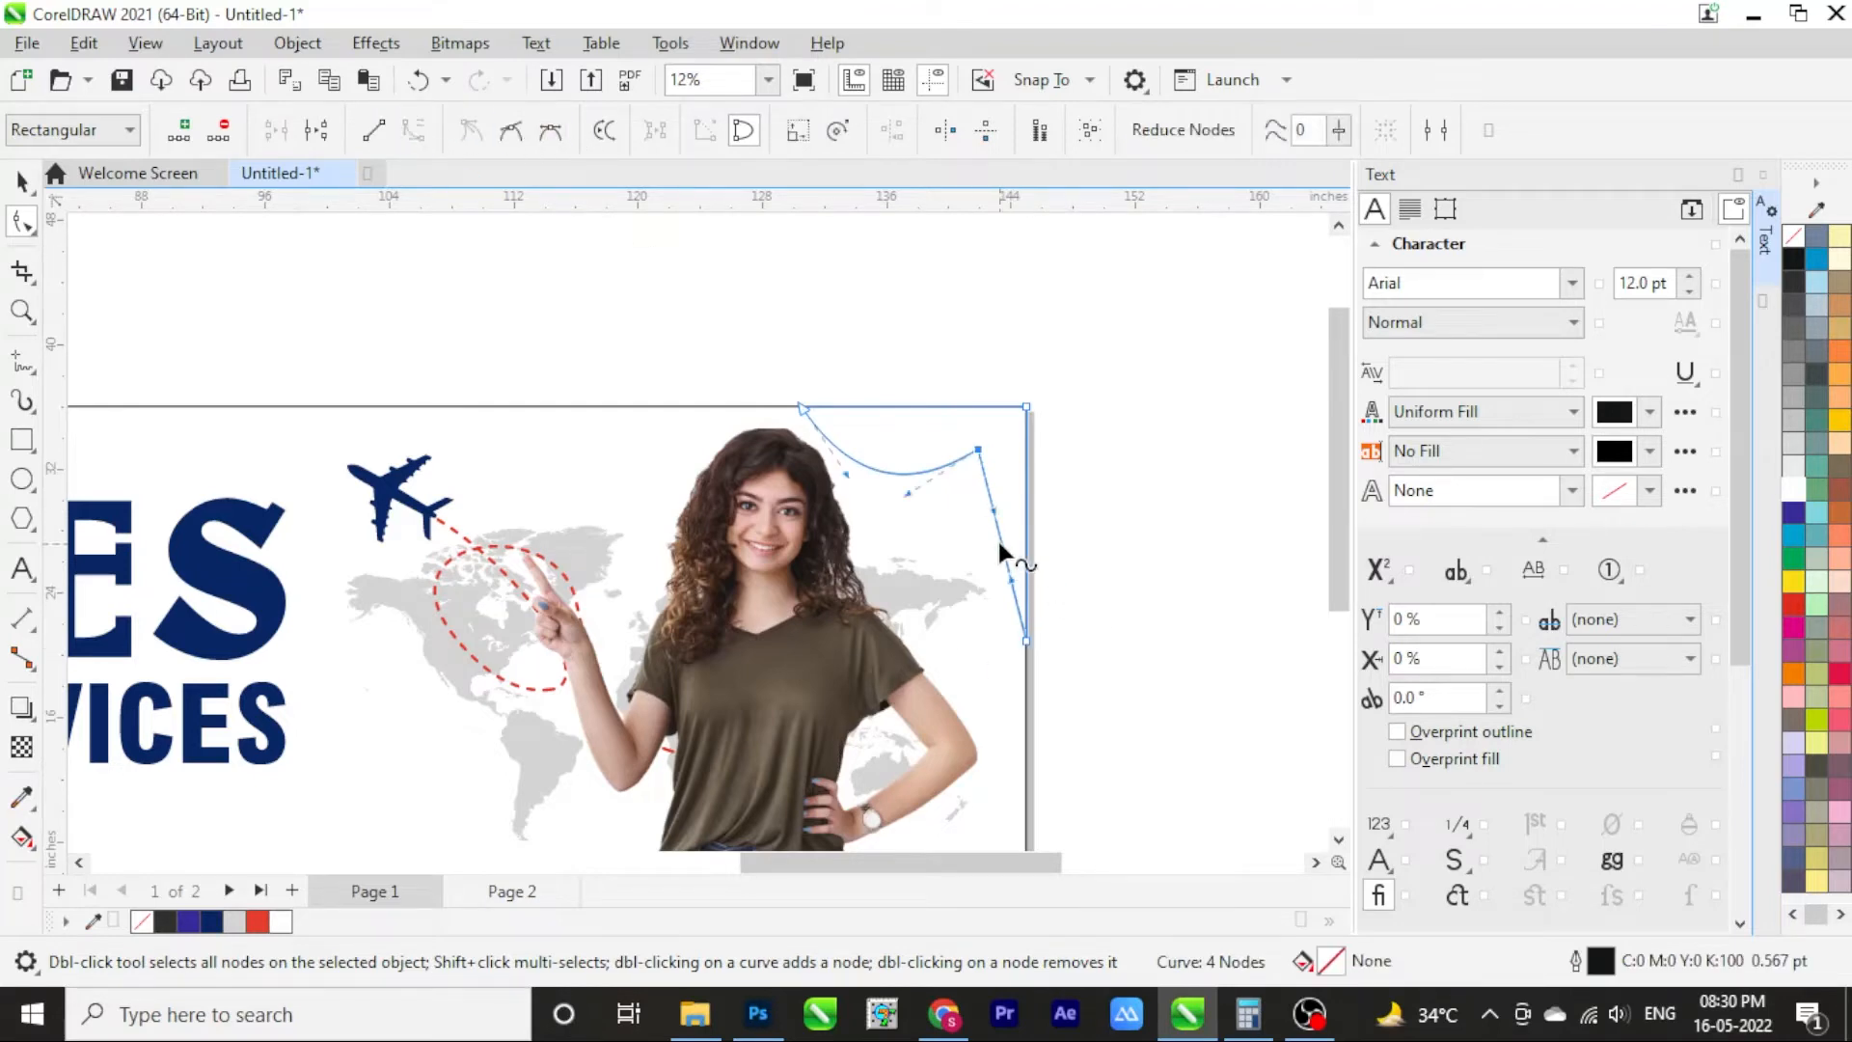
drag(998, 540, 955, 563)
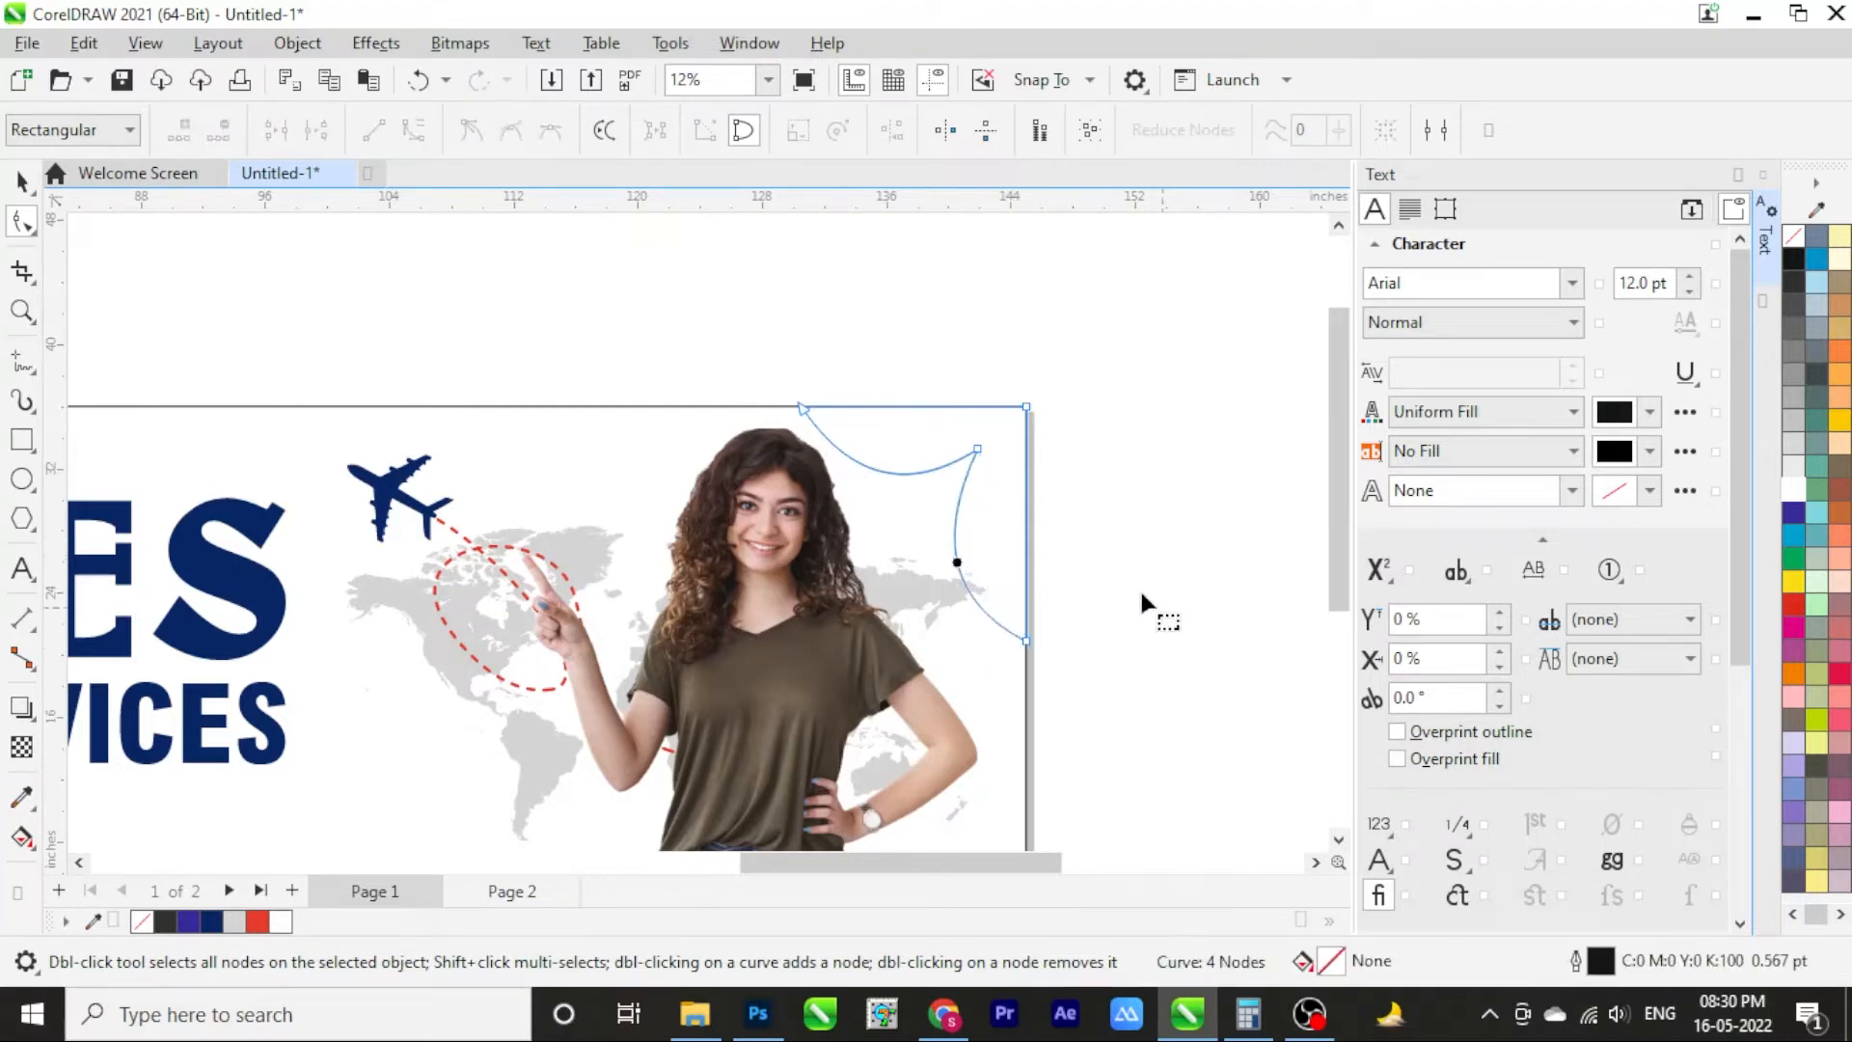
Fill the scalloped corner shape with the banner's red and remove its outline
click(21, 181)
click(259, 922)
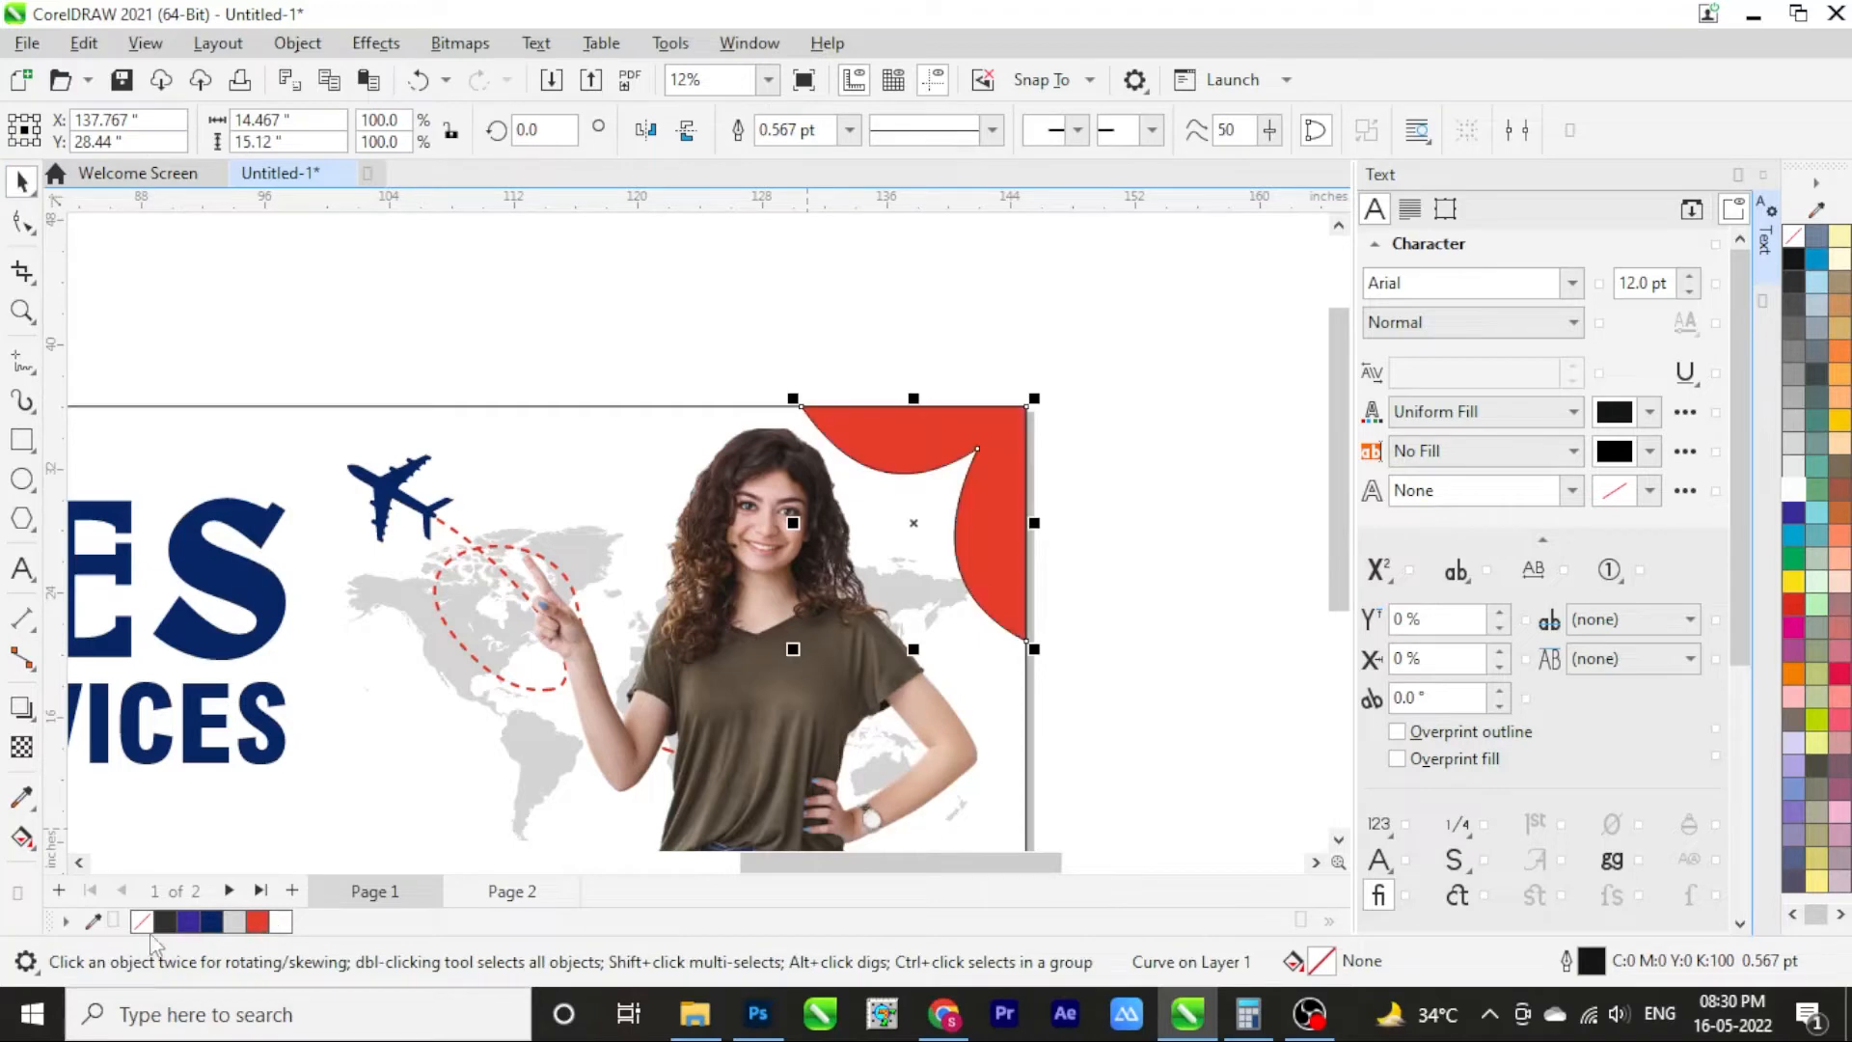
right_click(139, 921)
click(218, 557)
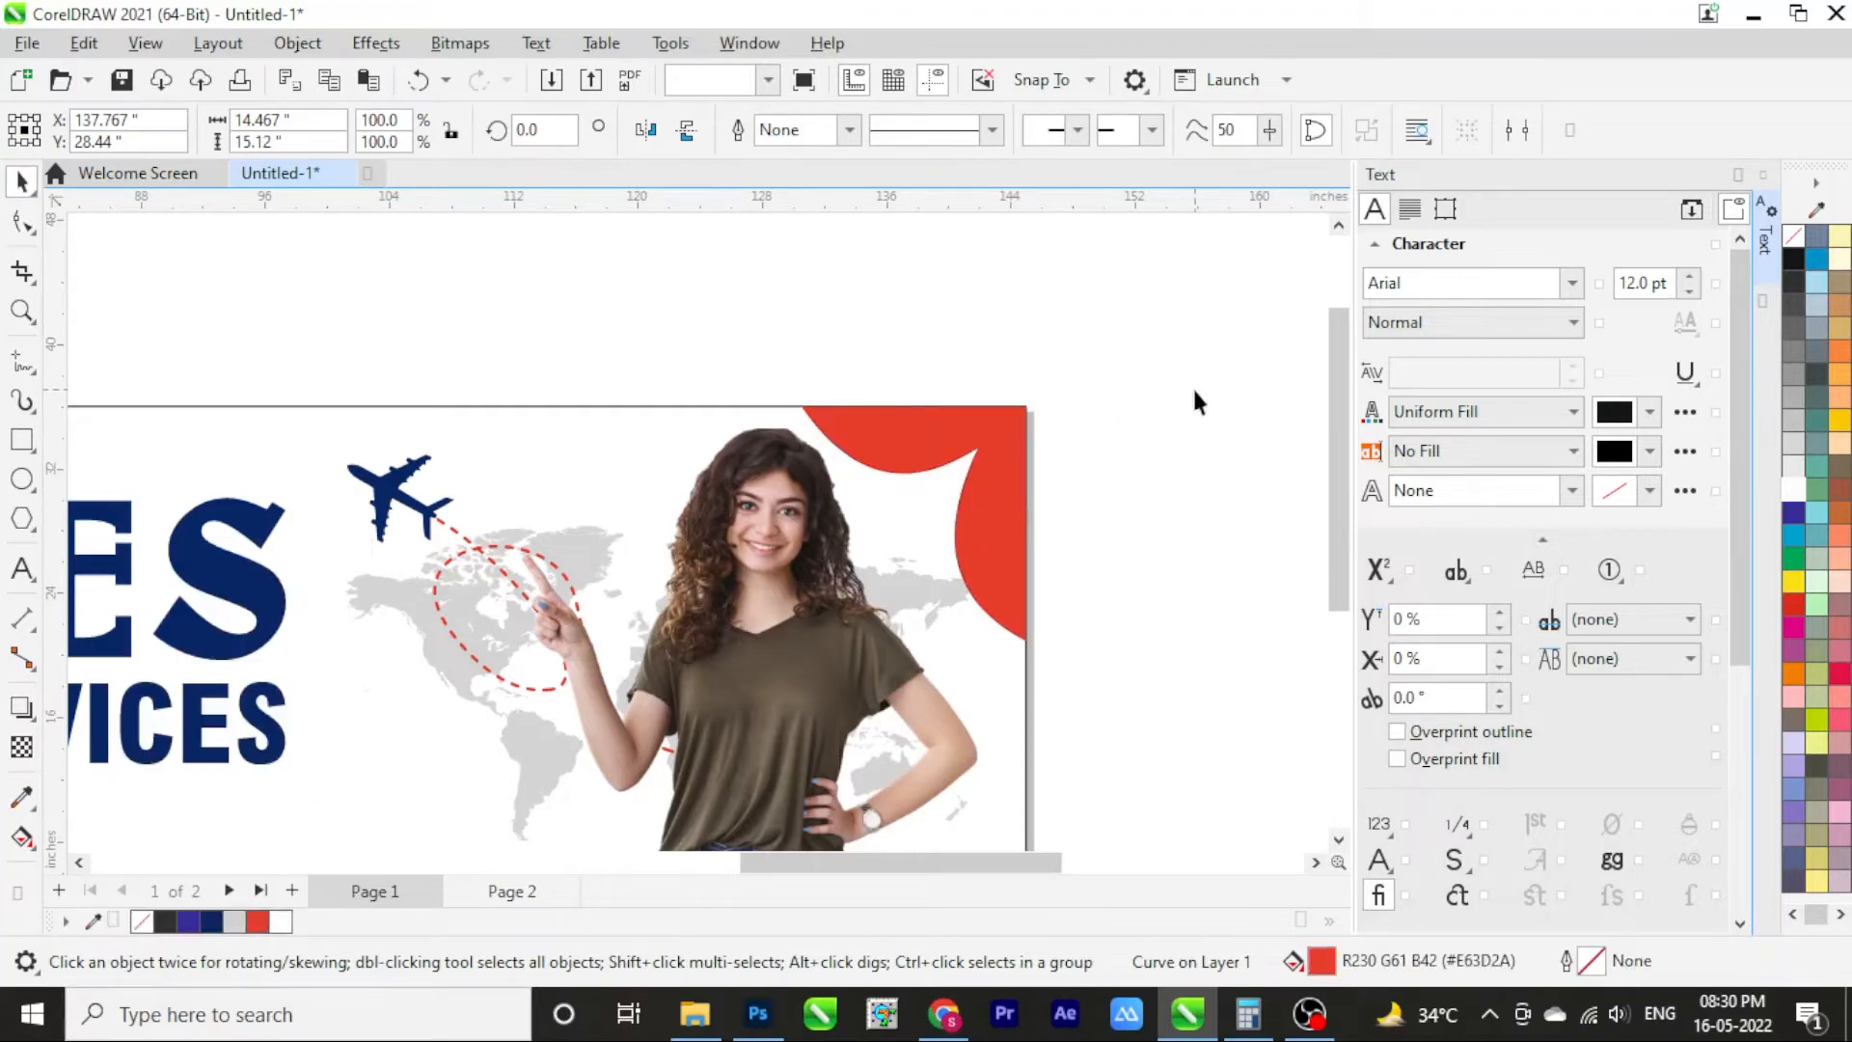
click(1190, 385)
scroll(1201, 421, down, 4)
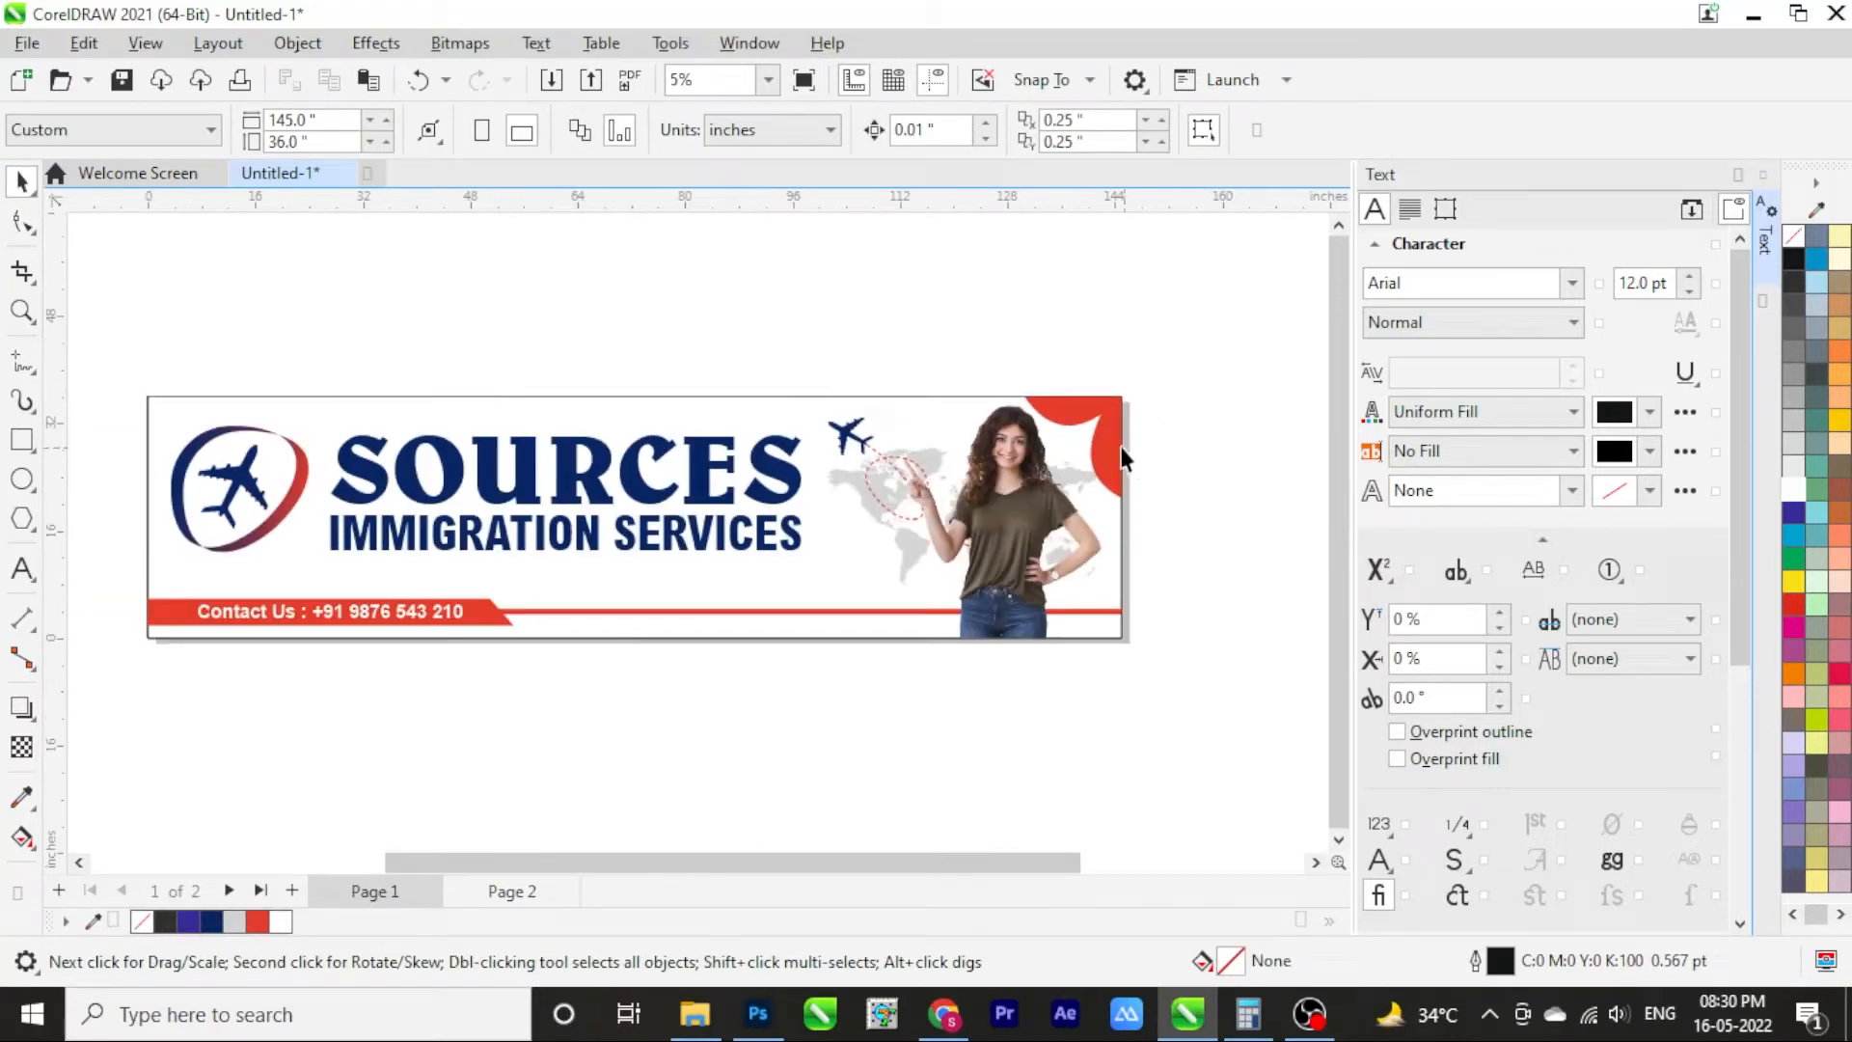
Copy the red corner shape below the banner and mirror the copy horizontally and vertically
drag(1080, 477, 370, 742)
click(645, 129)
click(687, 131)
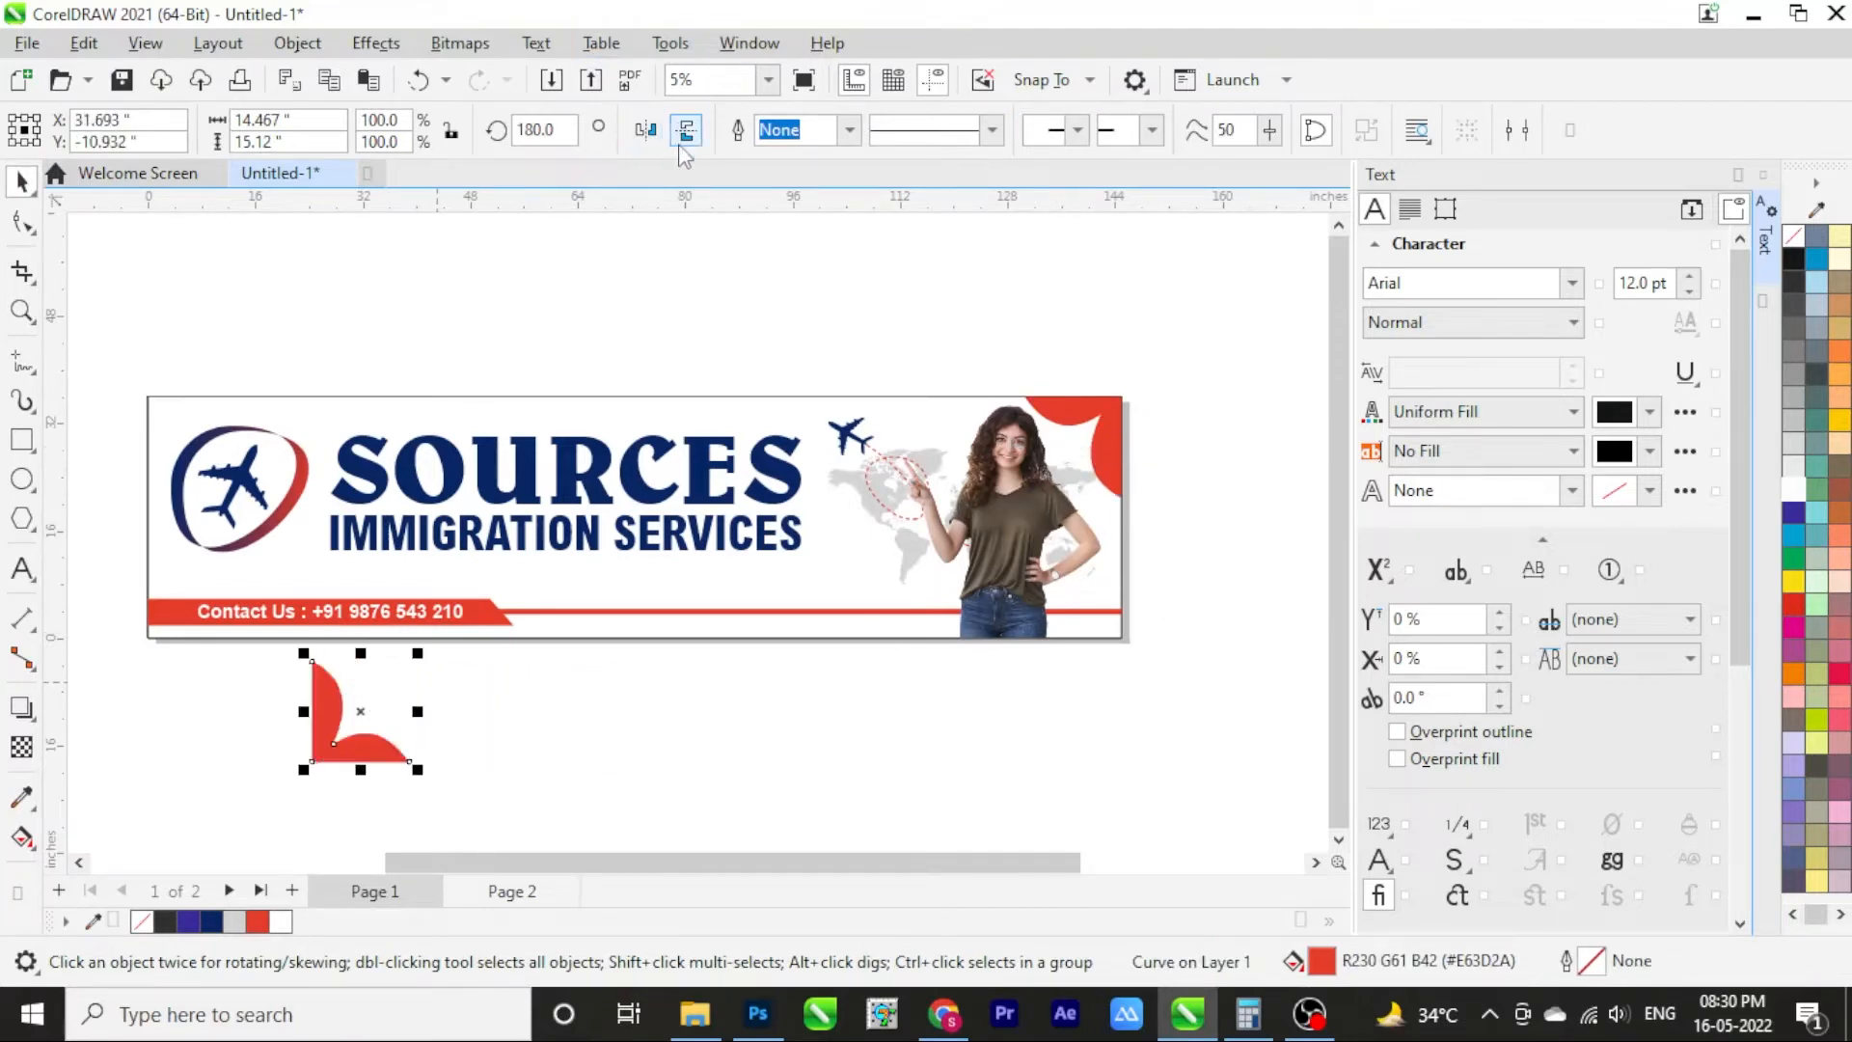
click(417, 748)
Align the mirrored corner shape with the bottom and left edges of the banner frame
click(329, 731)
shift+click(172, 564)
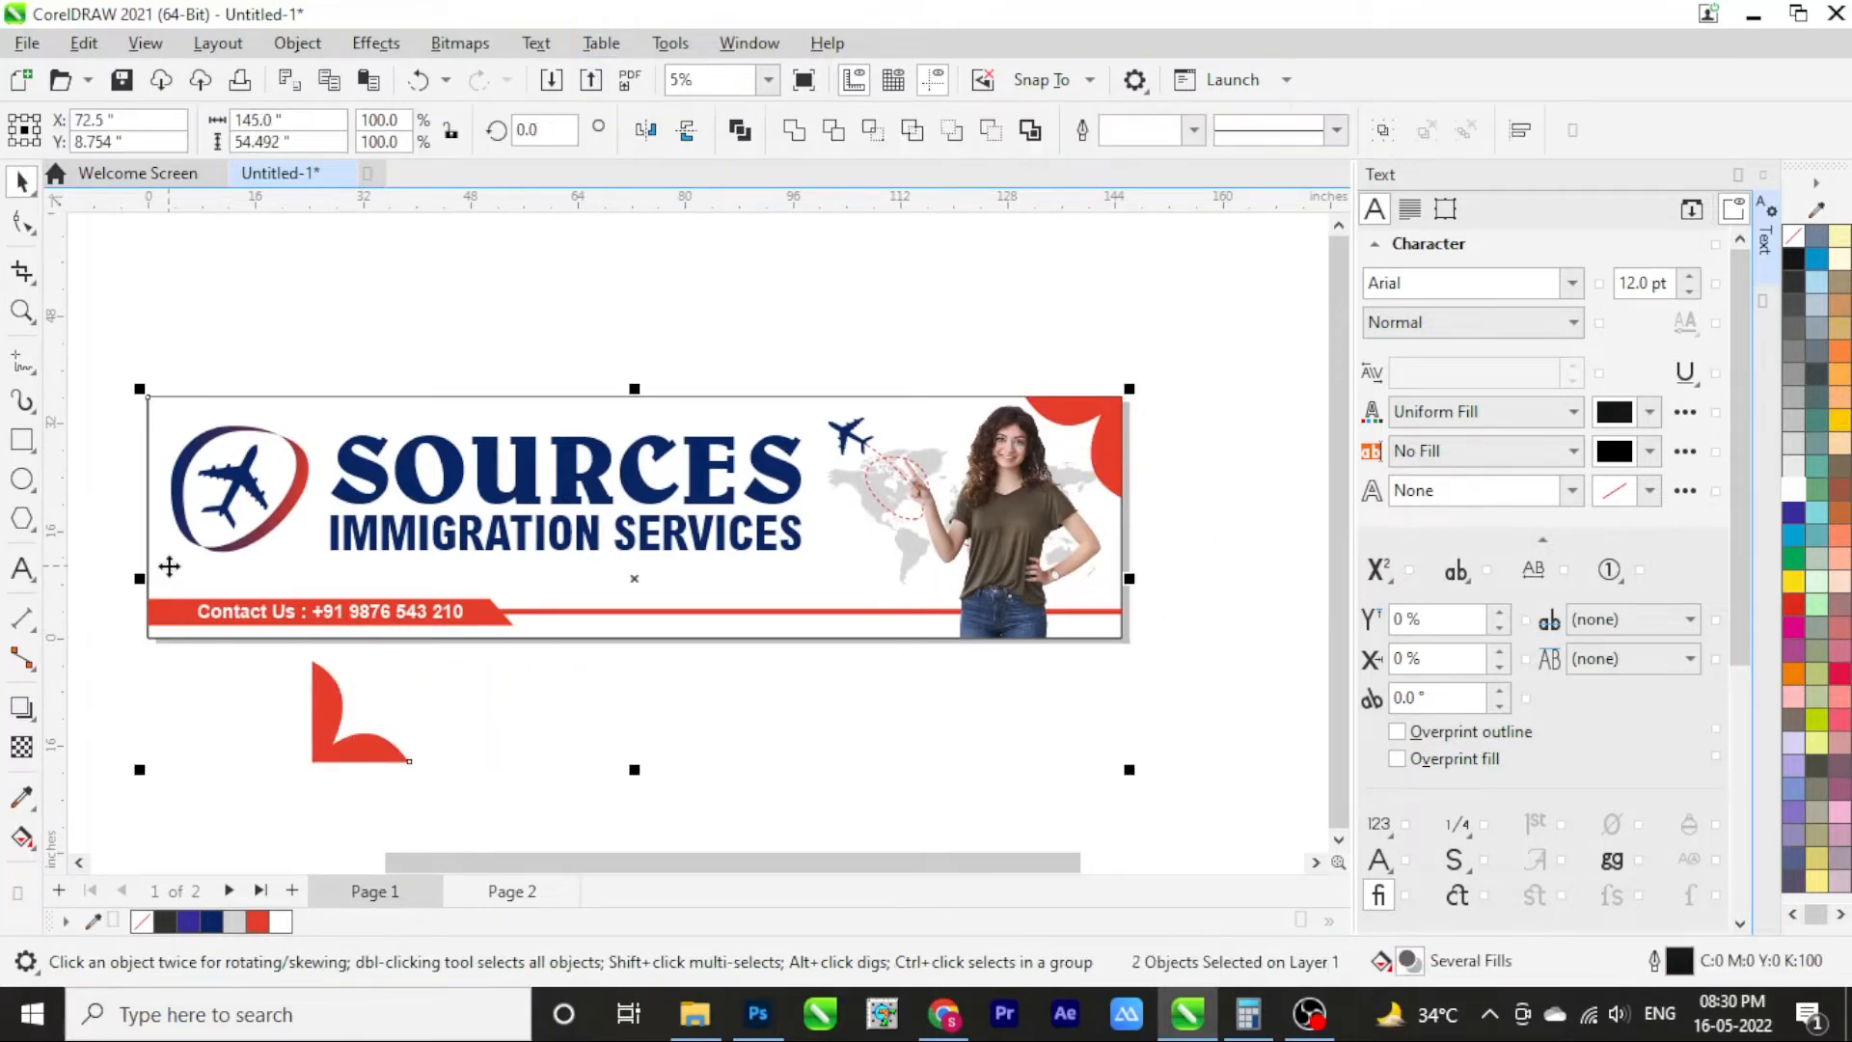
key(b)
key(l)
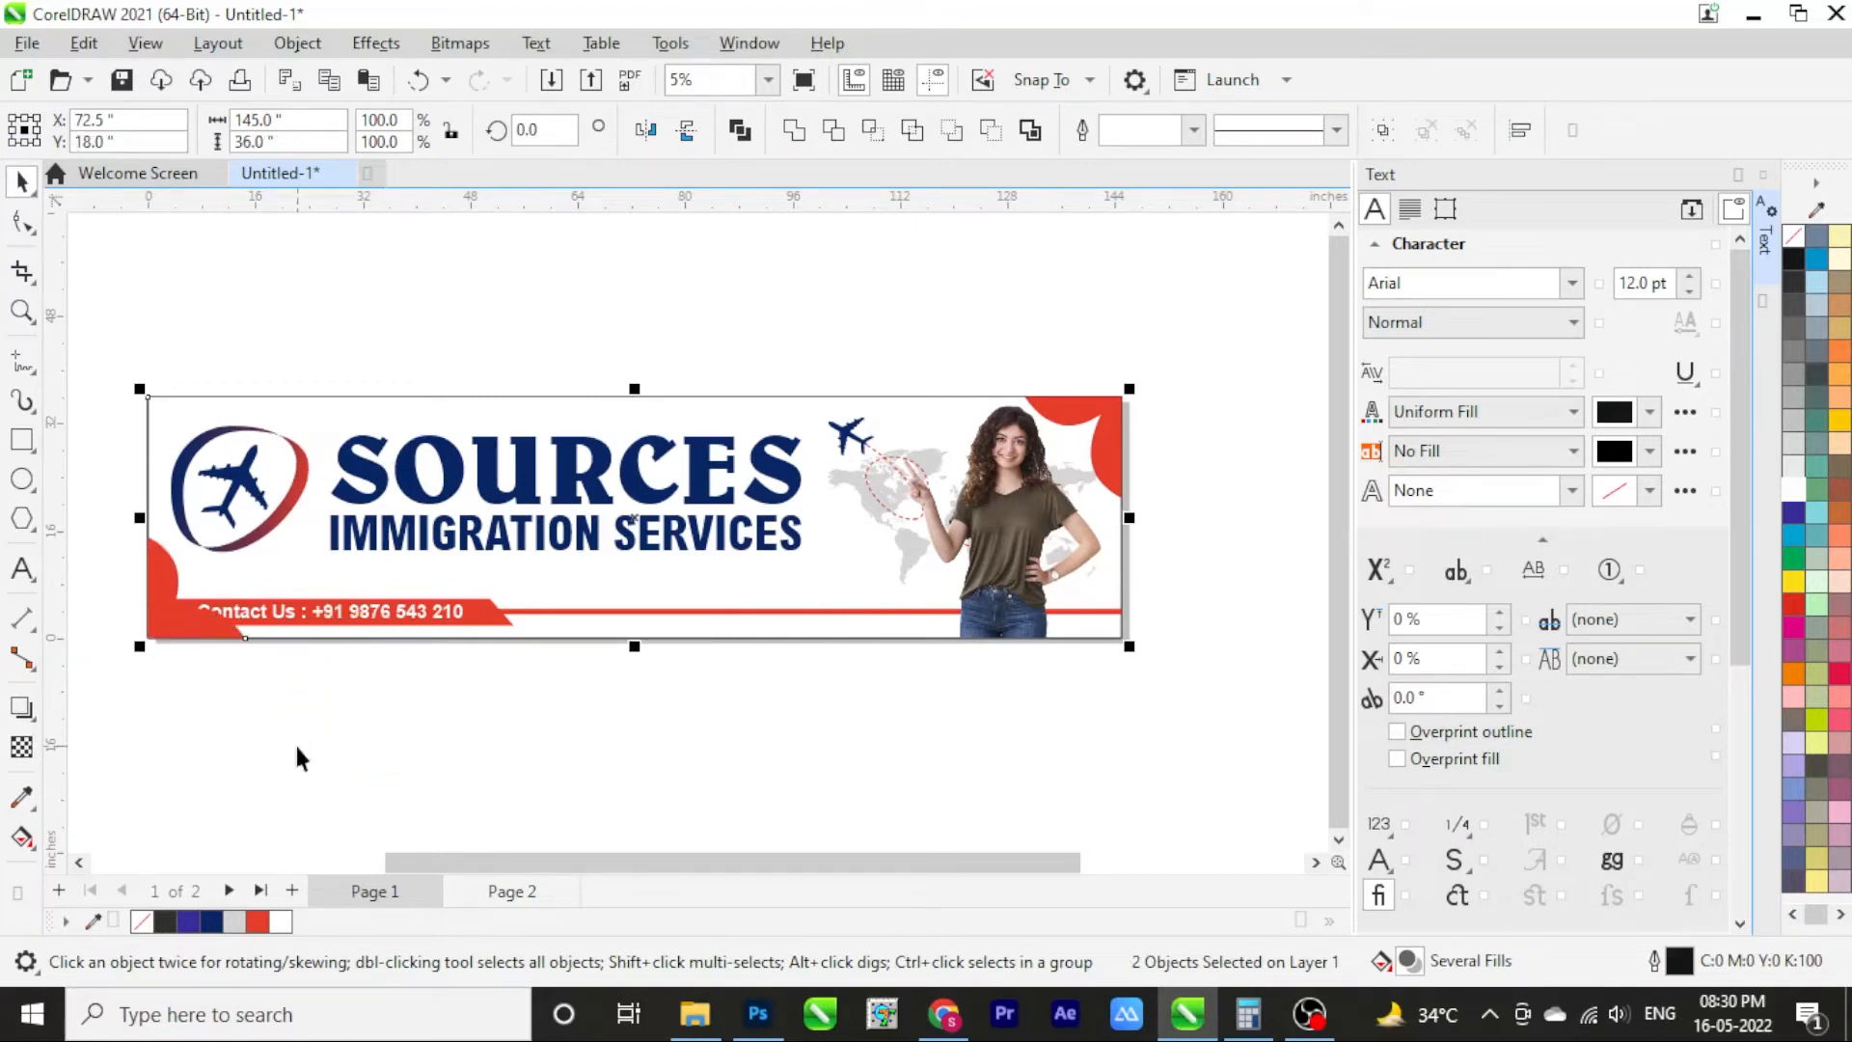
Place the banner's lower left corner shape behind the contact text
click(187, 627)
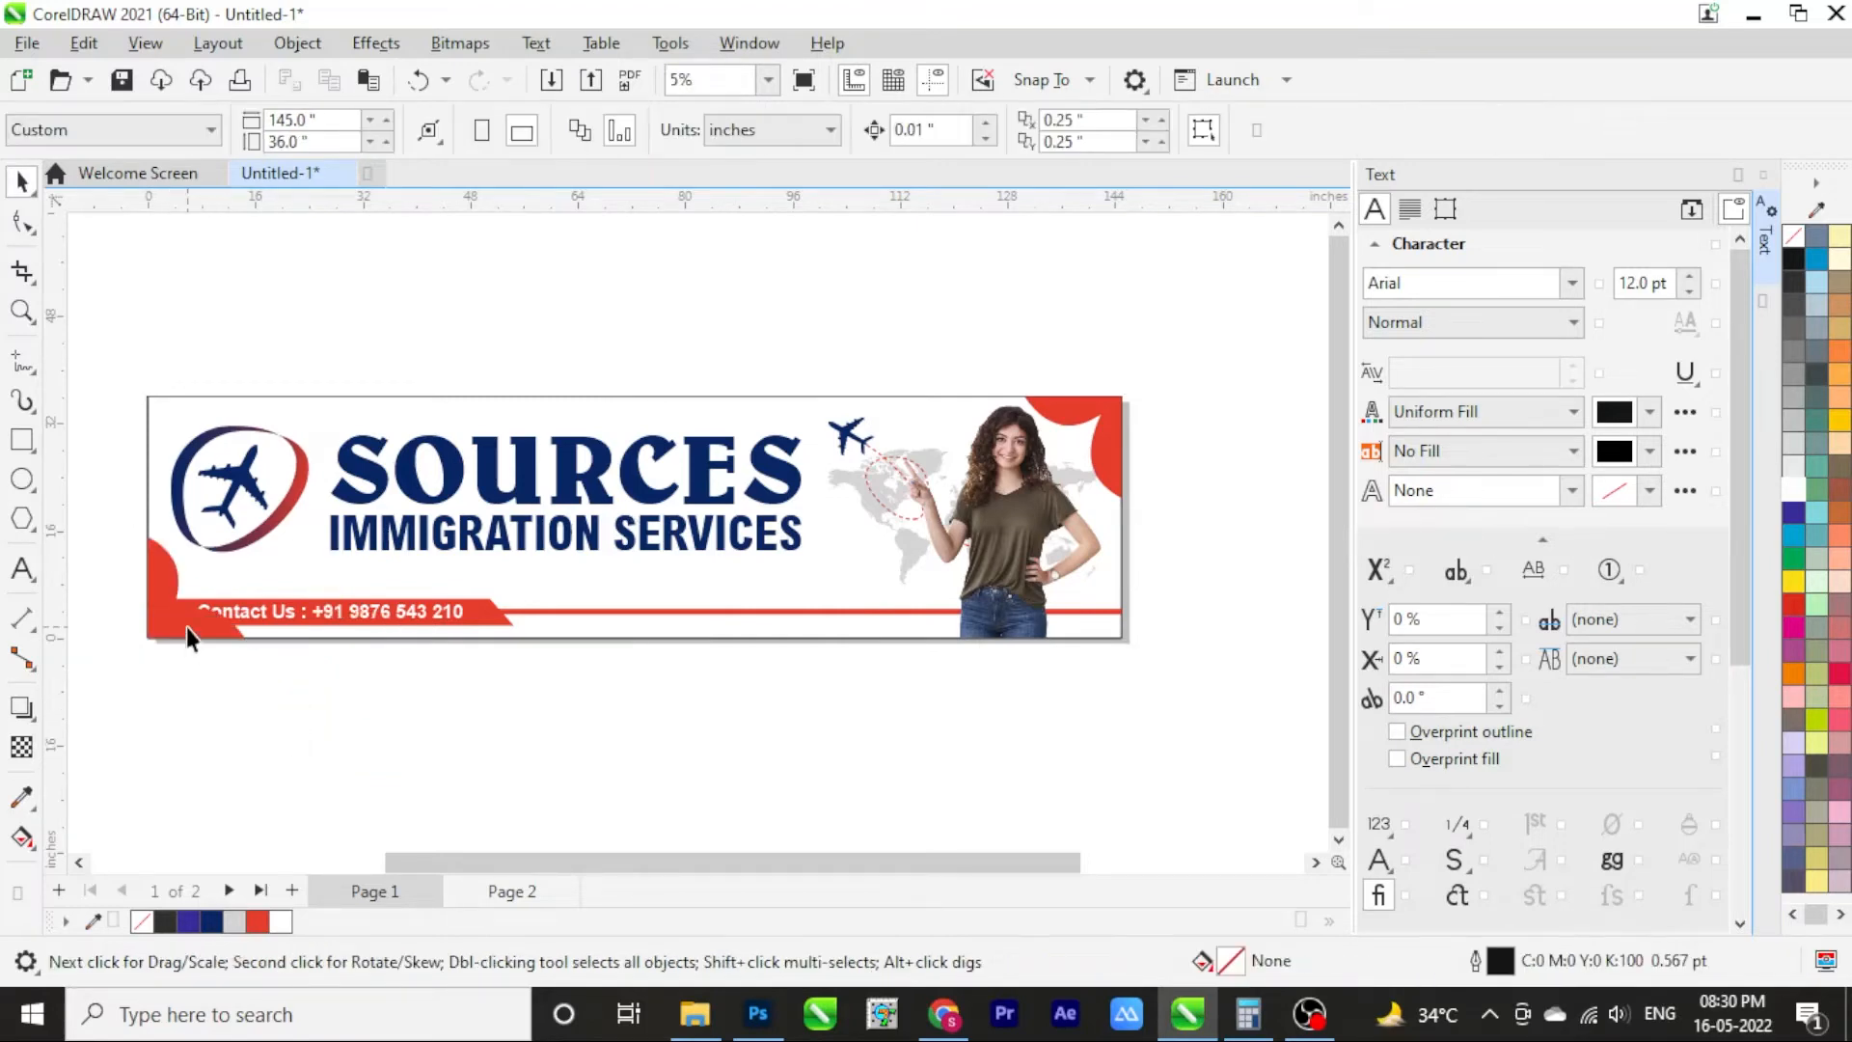
click(235, 773)
scroll(196, 632, up, 1)
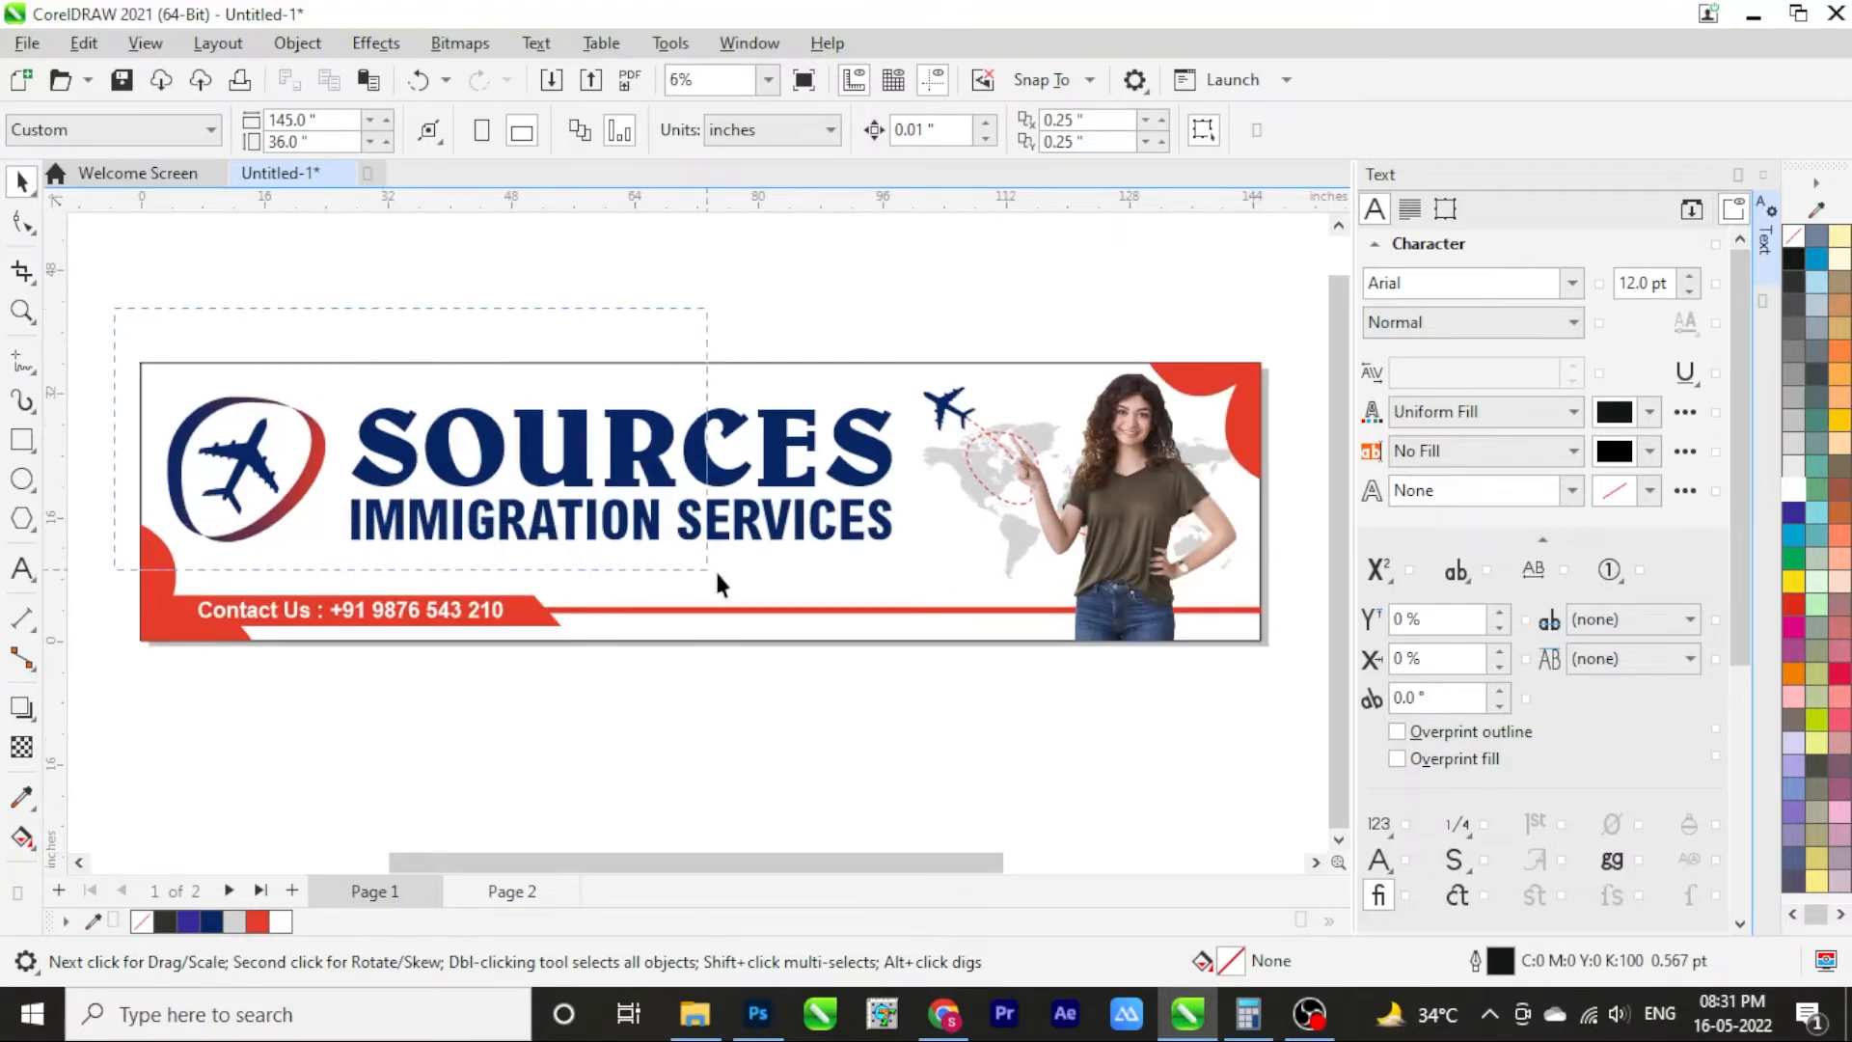
Shift the airplane logo and both title lines together slightly right and down within the banner
drag(714, 578, 912, 577)
drag(531, 558, 540, 575)
key(Right)
key(Down)
key(Right)
key(Down)
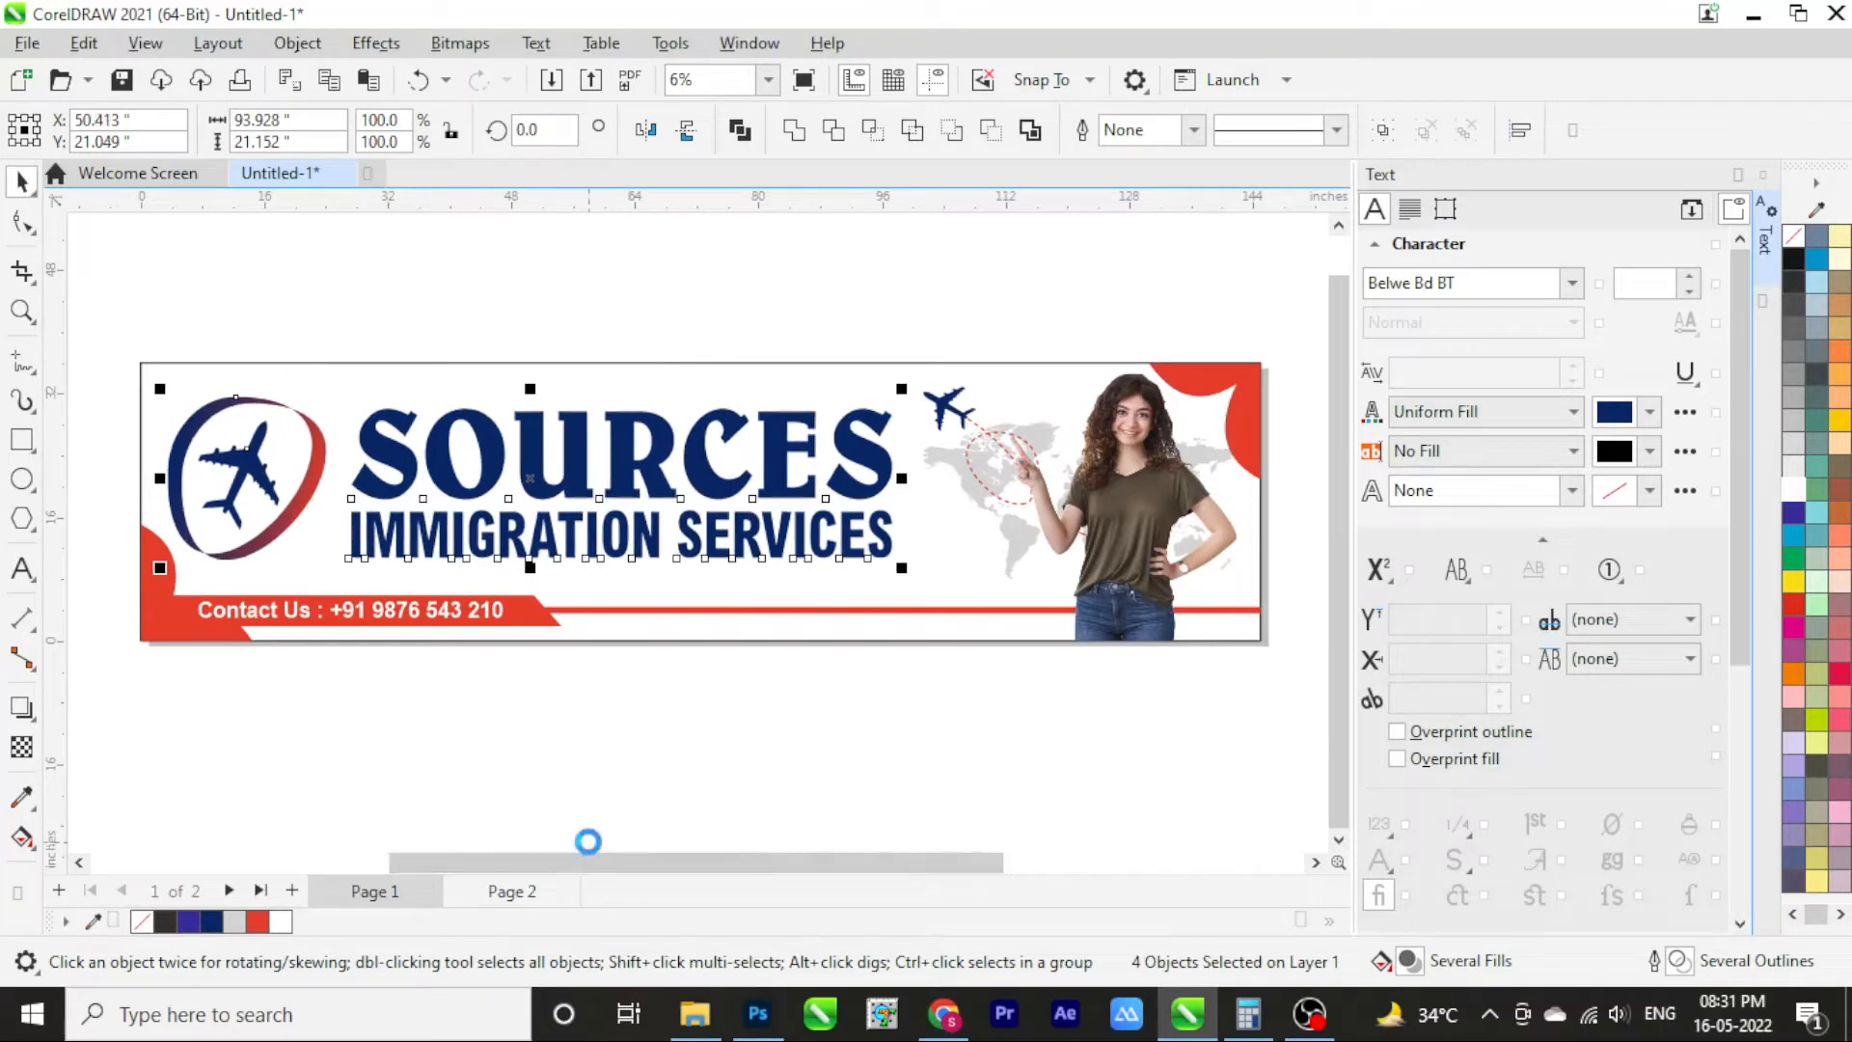
key(Right)
key(Right)
key(Right)
key(Right)
key(Right)
key(Right)
key(Right)
key(Right)
key(Right)
key(Right)
key(Right)
key(Right)
key(Right)
key(Right)
key(Right)
key(Right)
key(Right)
key(Right)
key(Right)
key(Right)
key(Down)
key(Down)
key(Down)
key(Down)
key(Down)
key(Down)
key(Down)
key(Down)
key(Down)
key(Down)
key(Down)
key(Down)
key(Down)
key(Down)
key(Down)
key(Down)
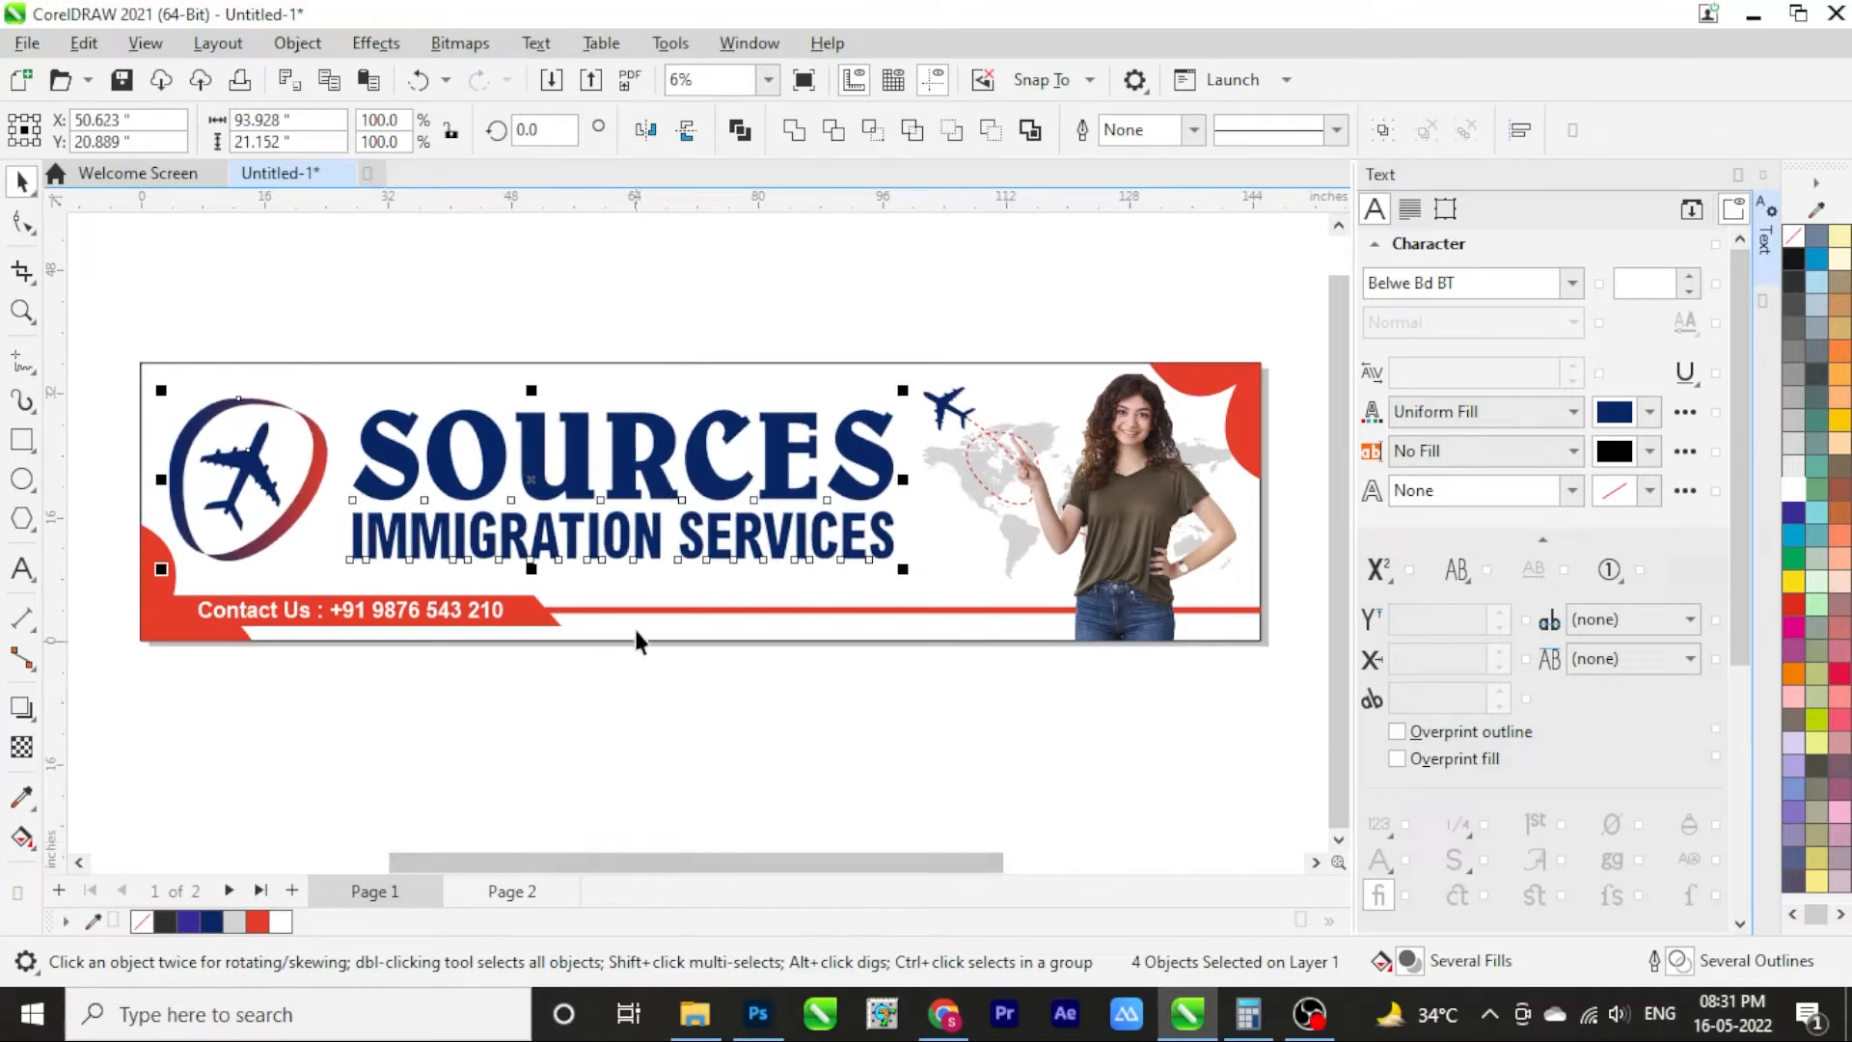
Move the thin red bar to the banner's top edge and stretch it to about 133.6 inches wide
drag(695, 612, 335, 384)
shift+click(148, 403)
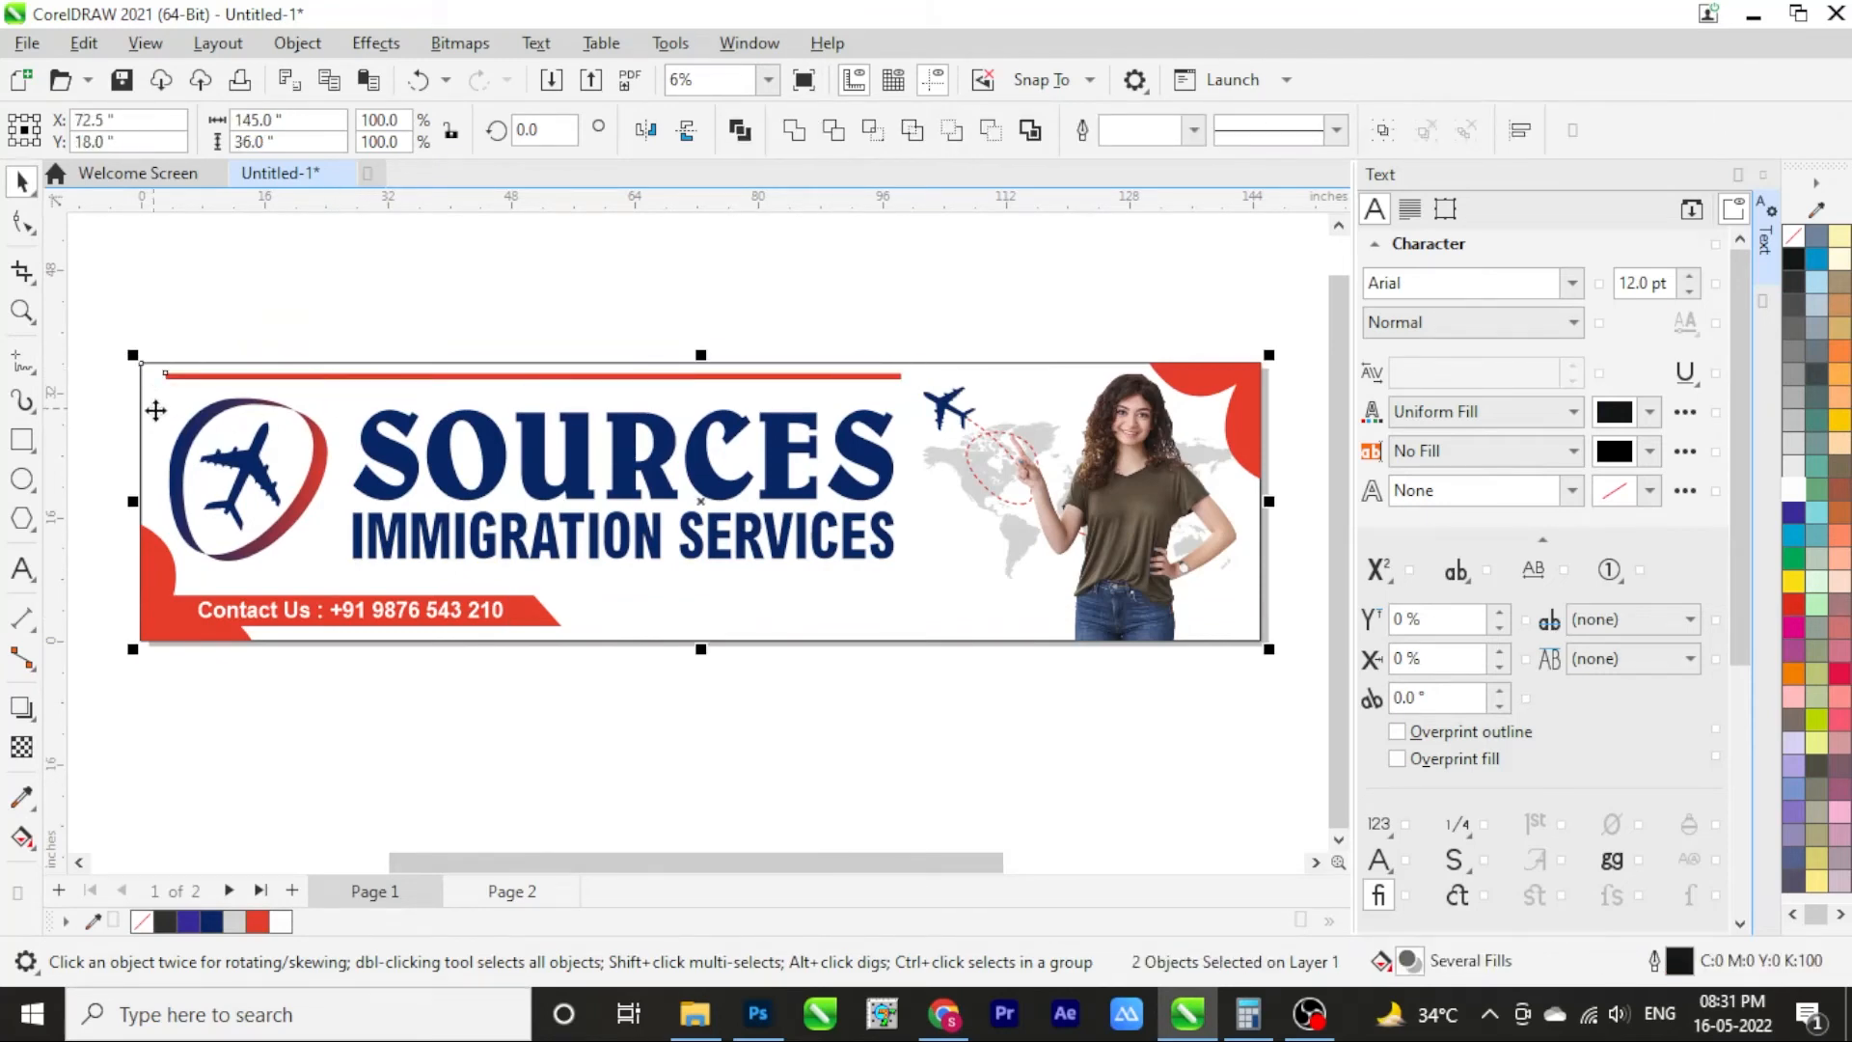
click(384, 294)
click(786, 366)
drag(879, 367, 1179, 365)
click(554, 345)
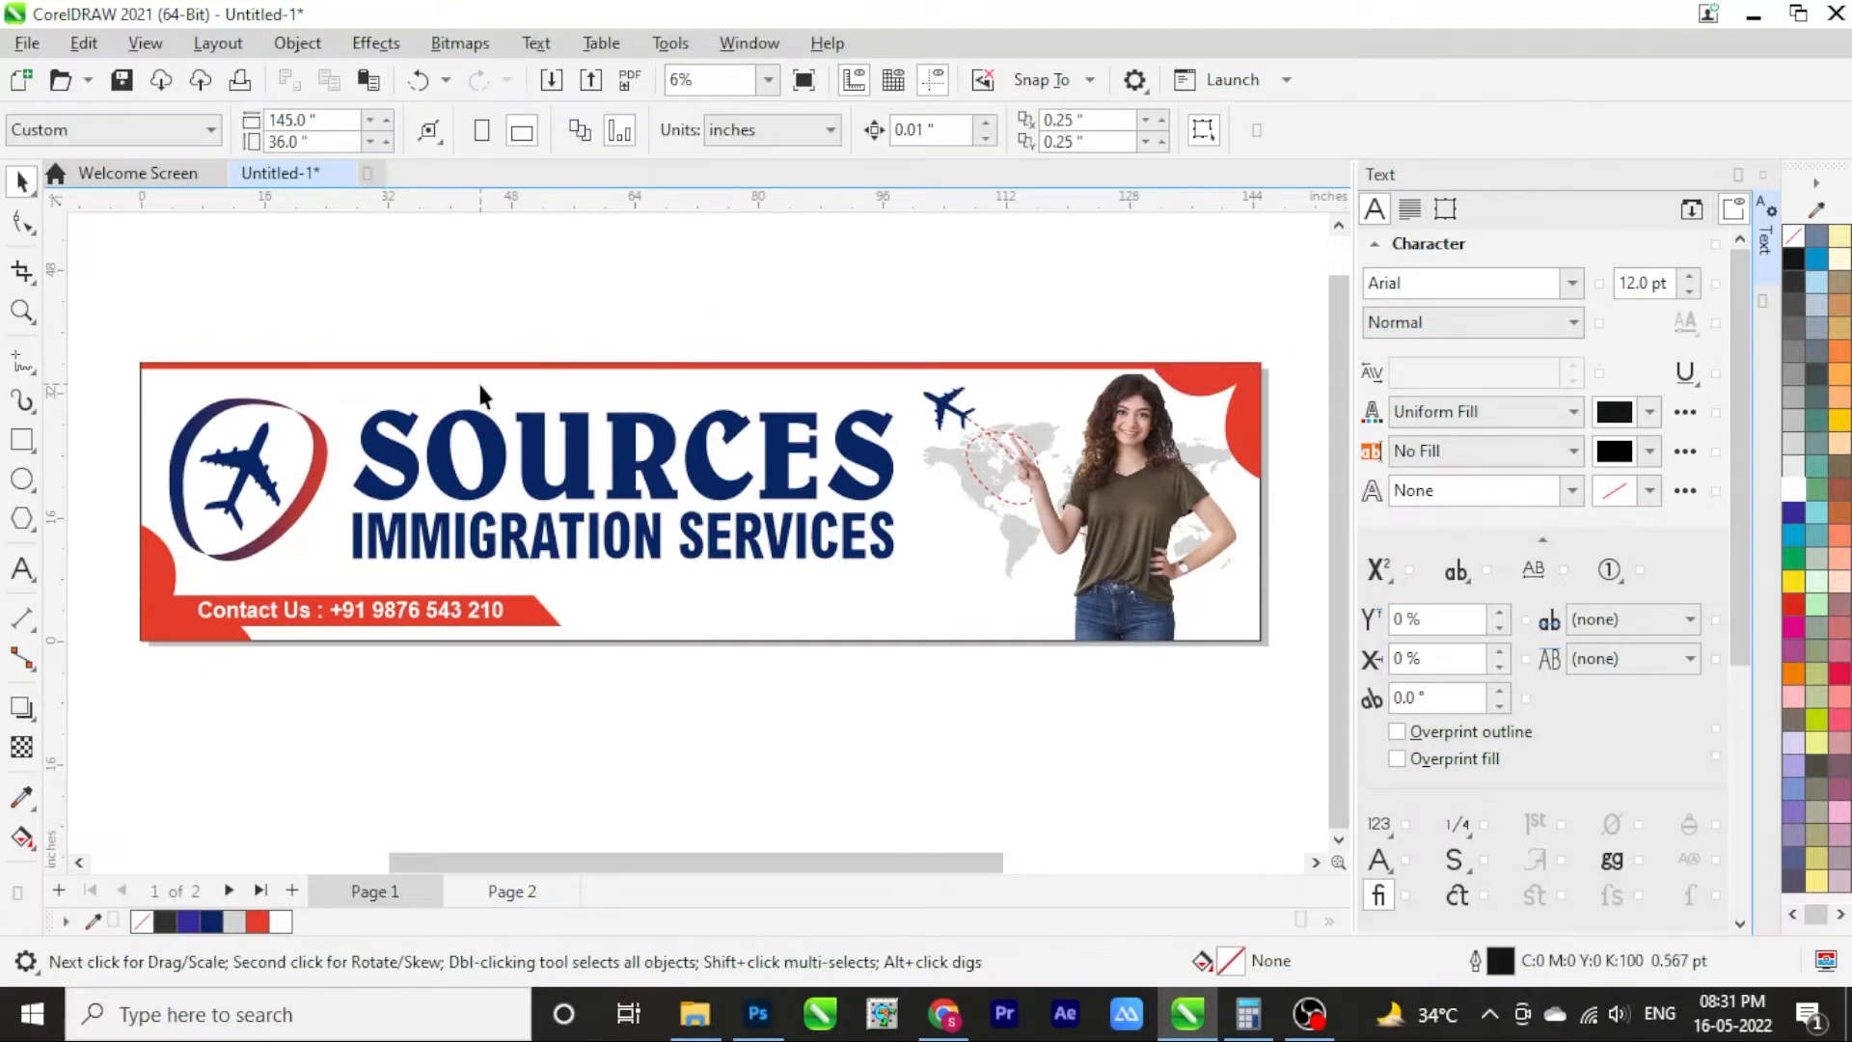
Copy the top red bar down to the contact strip, aligned with the banner's right edge behind the contact text and woman's photo
scroll(480, 391, down, 1)
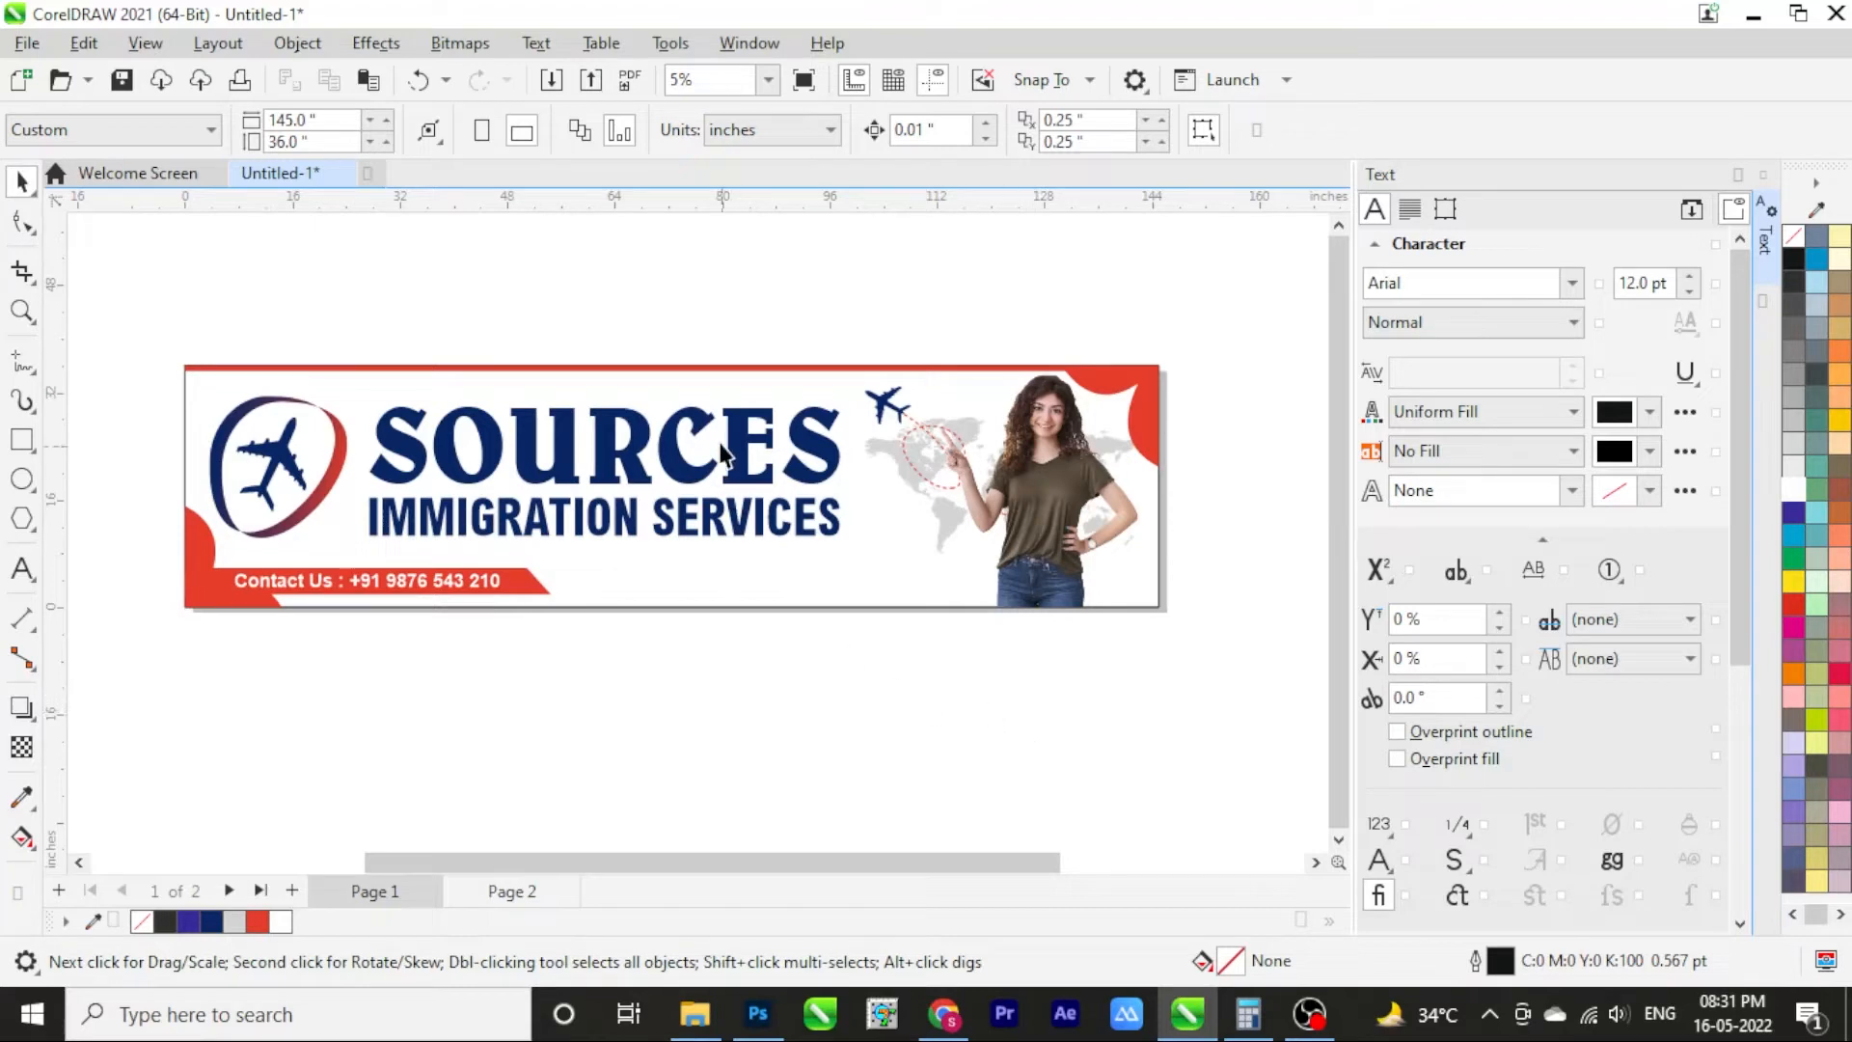
click(629, 368)
drag(639, 382, 683, 590)
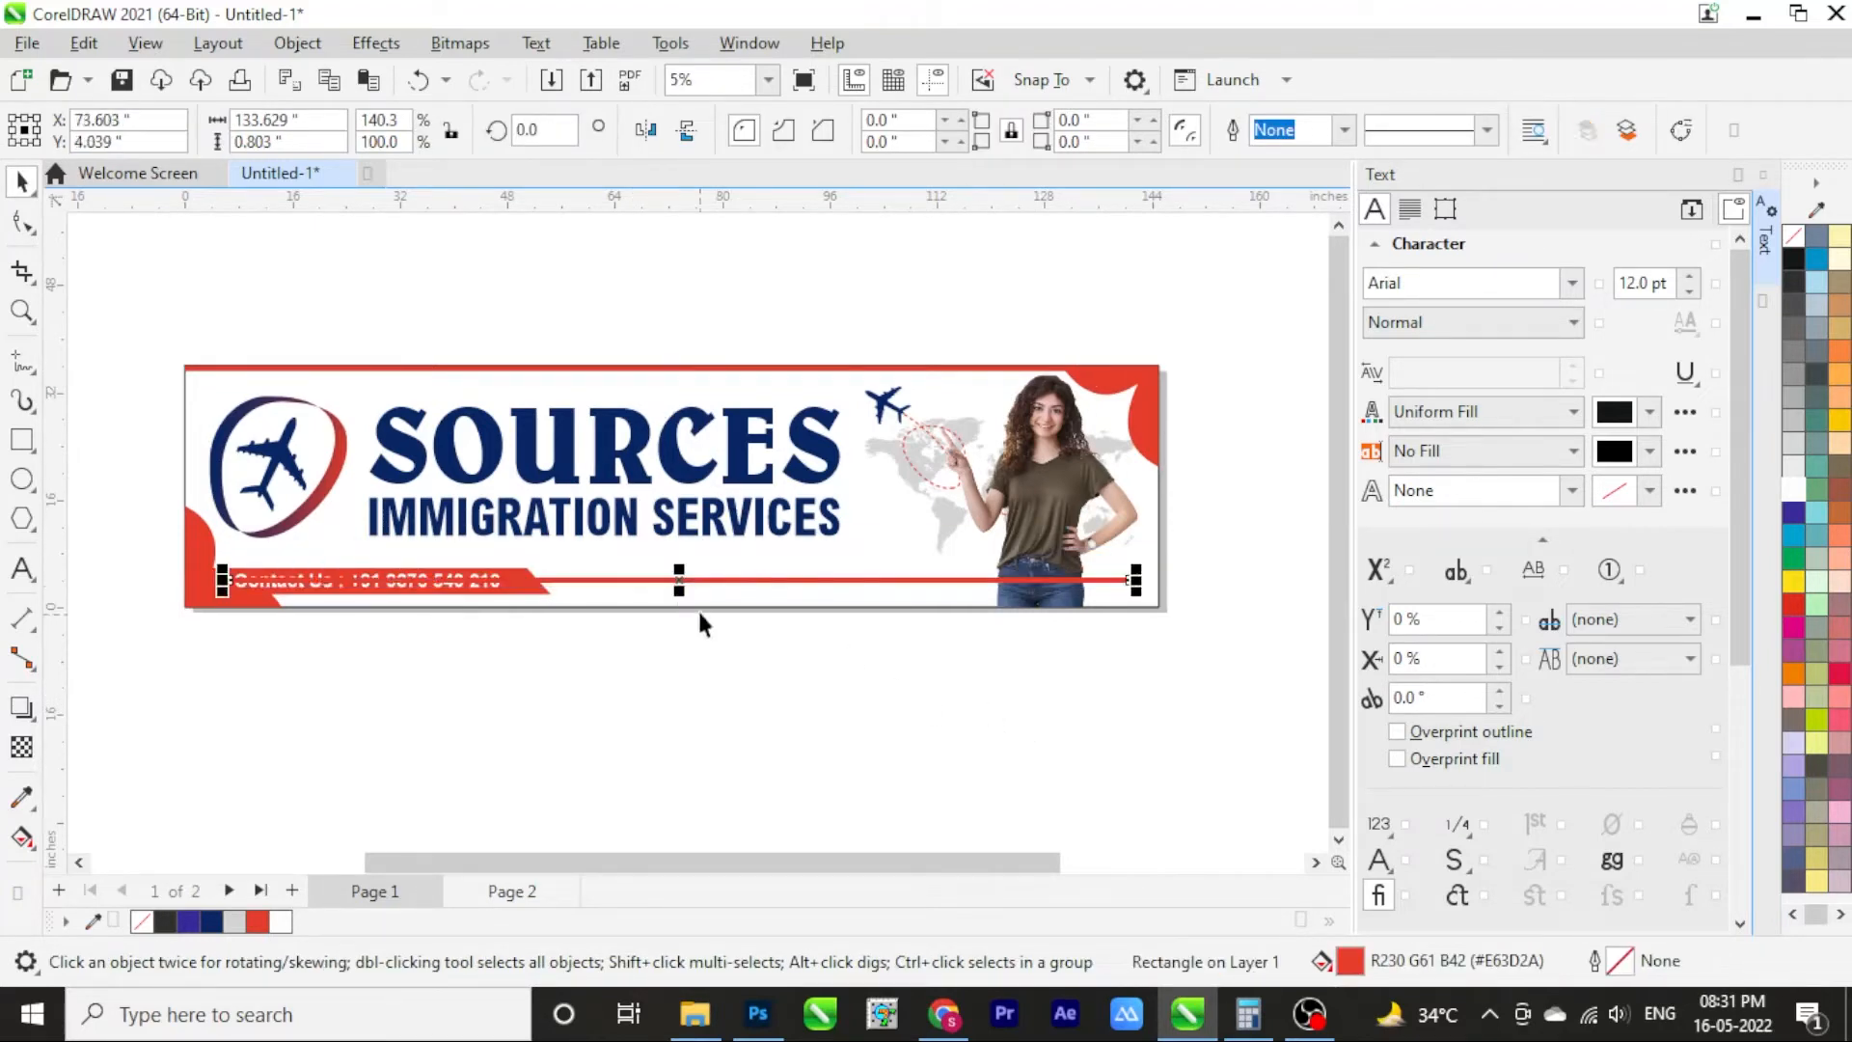
shift+click(697, 607)
click(653, 580)
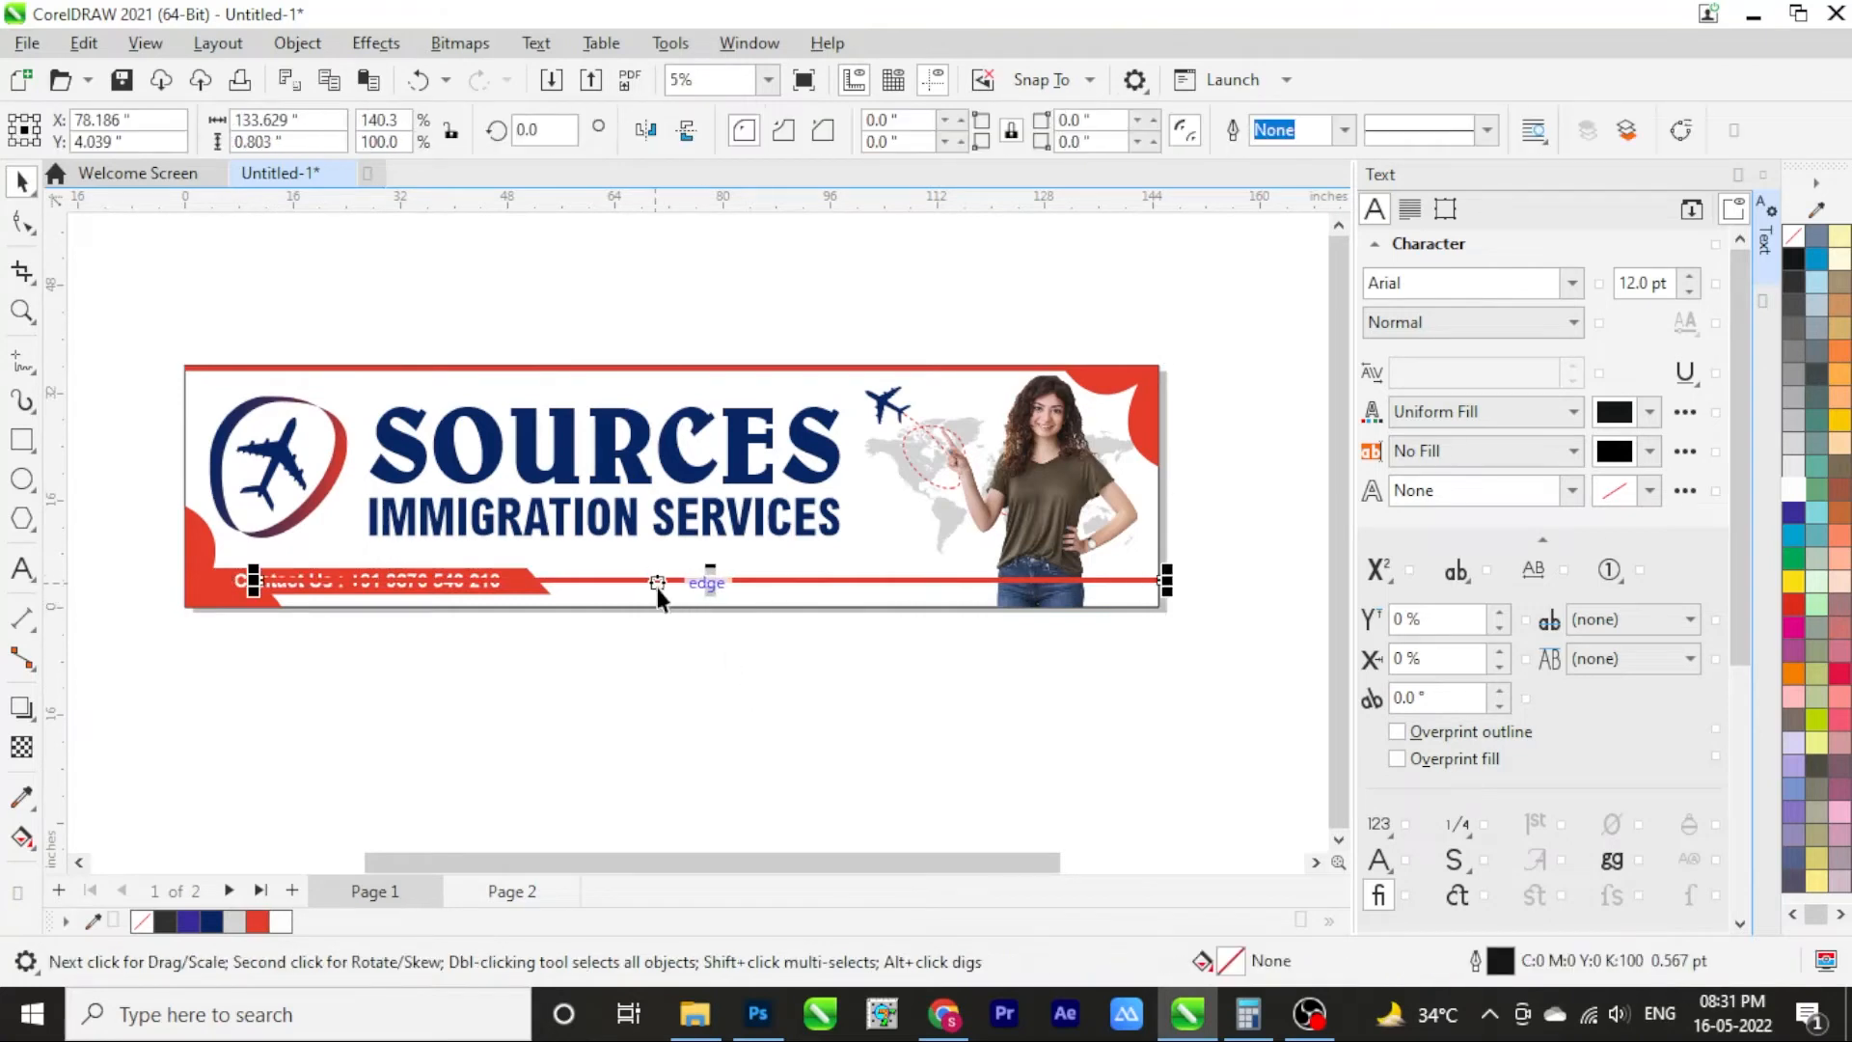
click(1195, 486)
Enlarge the grey world map behind the woman to about 44.8 by 21.9 inches
scroll(1188, 483, up, 2)
click(815, 567)
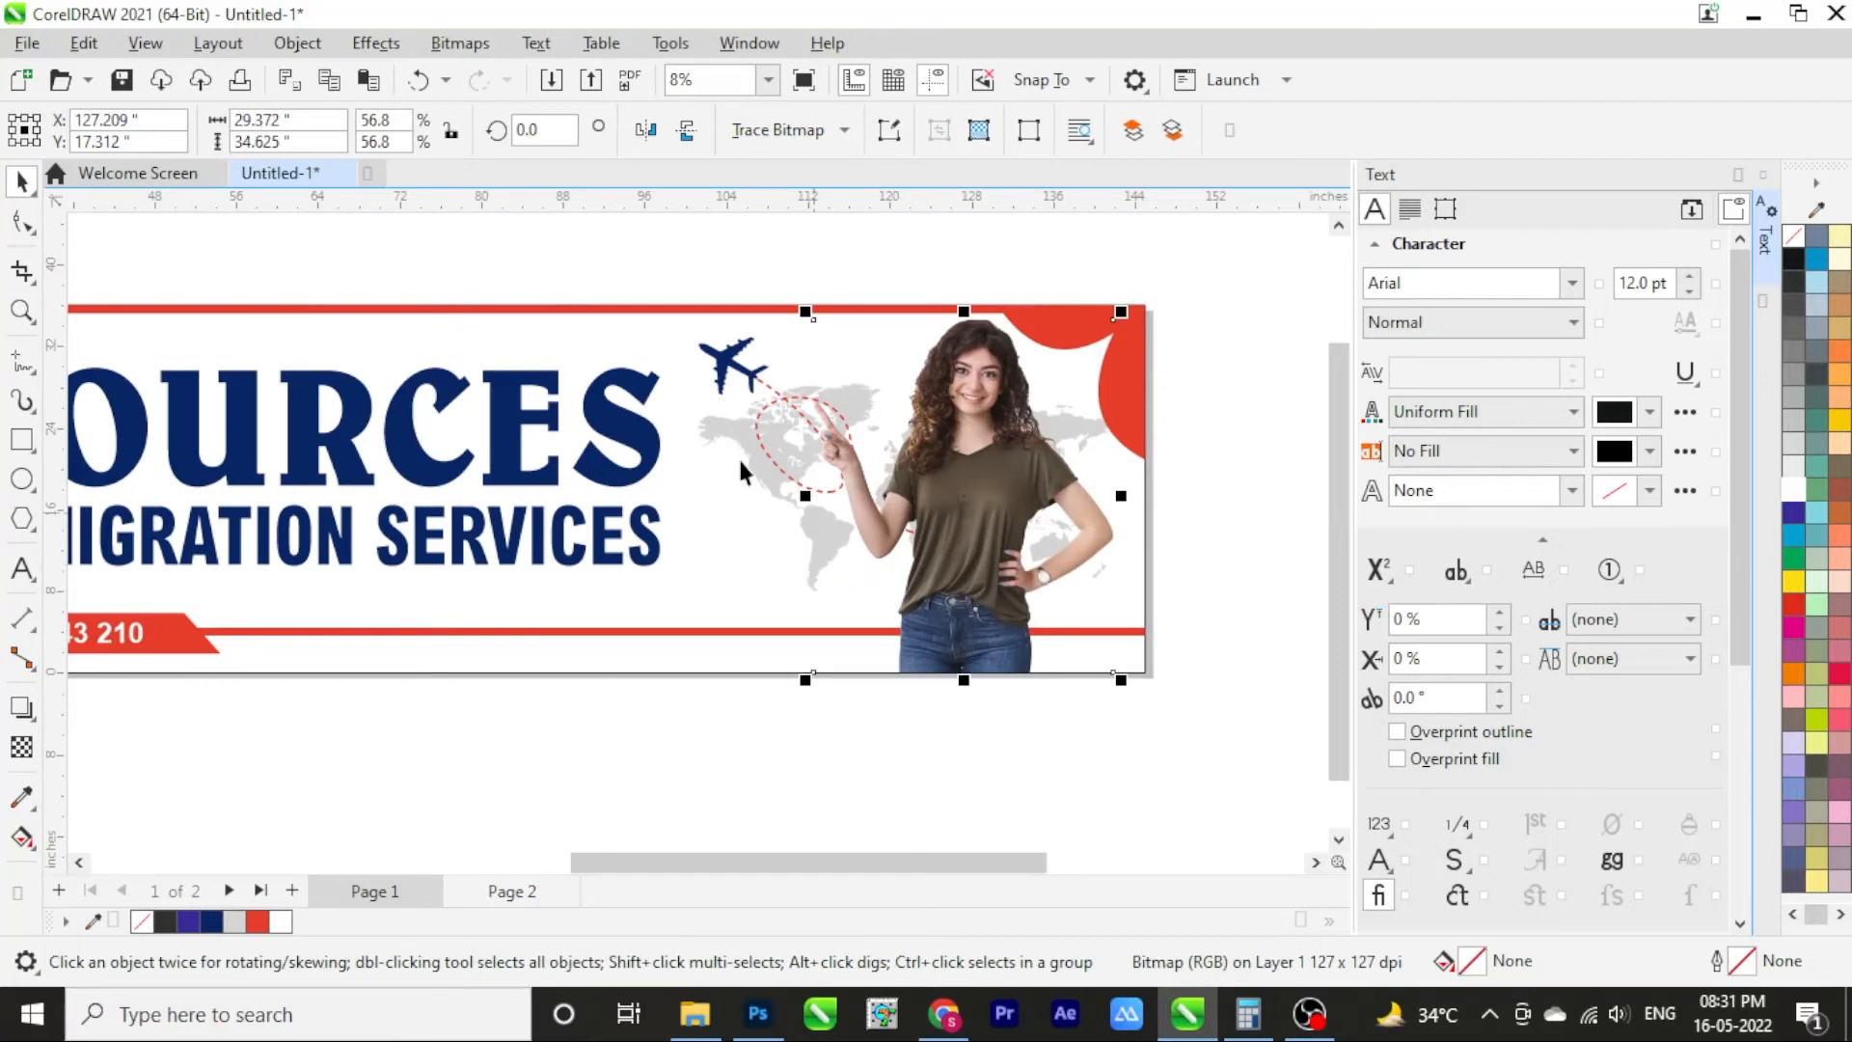
drag(685, 597, 622, 626)
drag(633, 377, 656, 388)
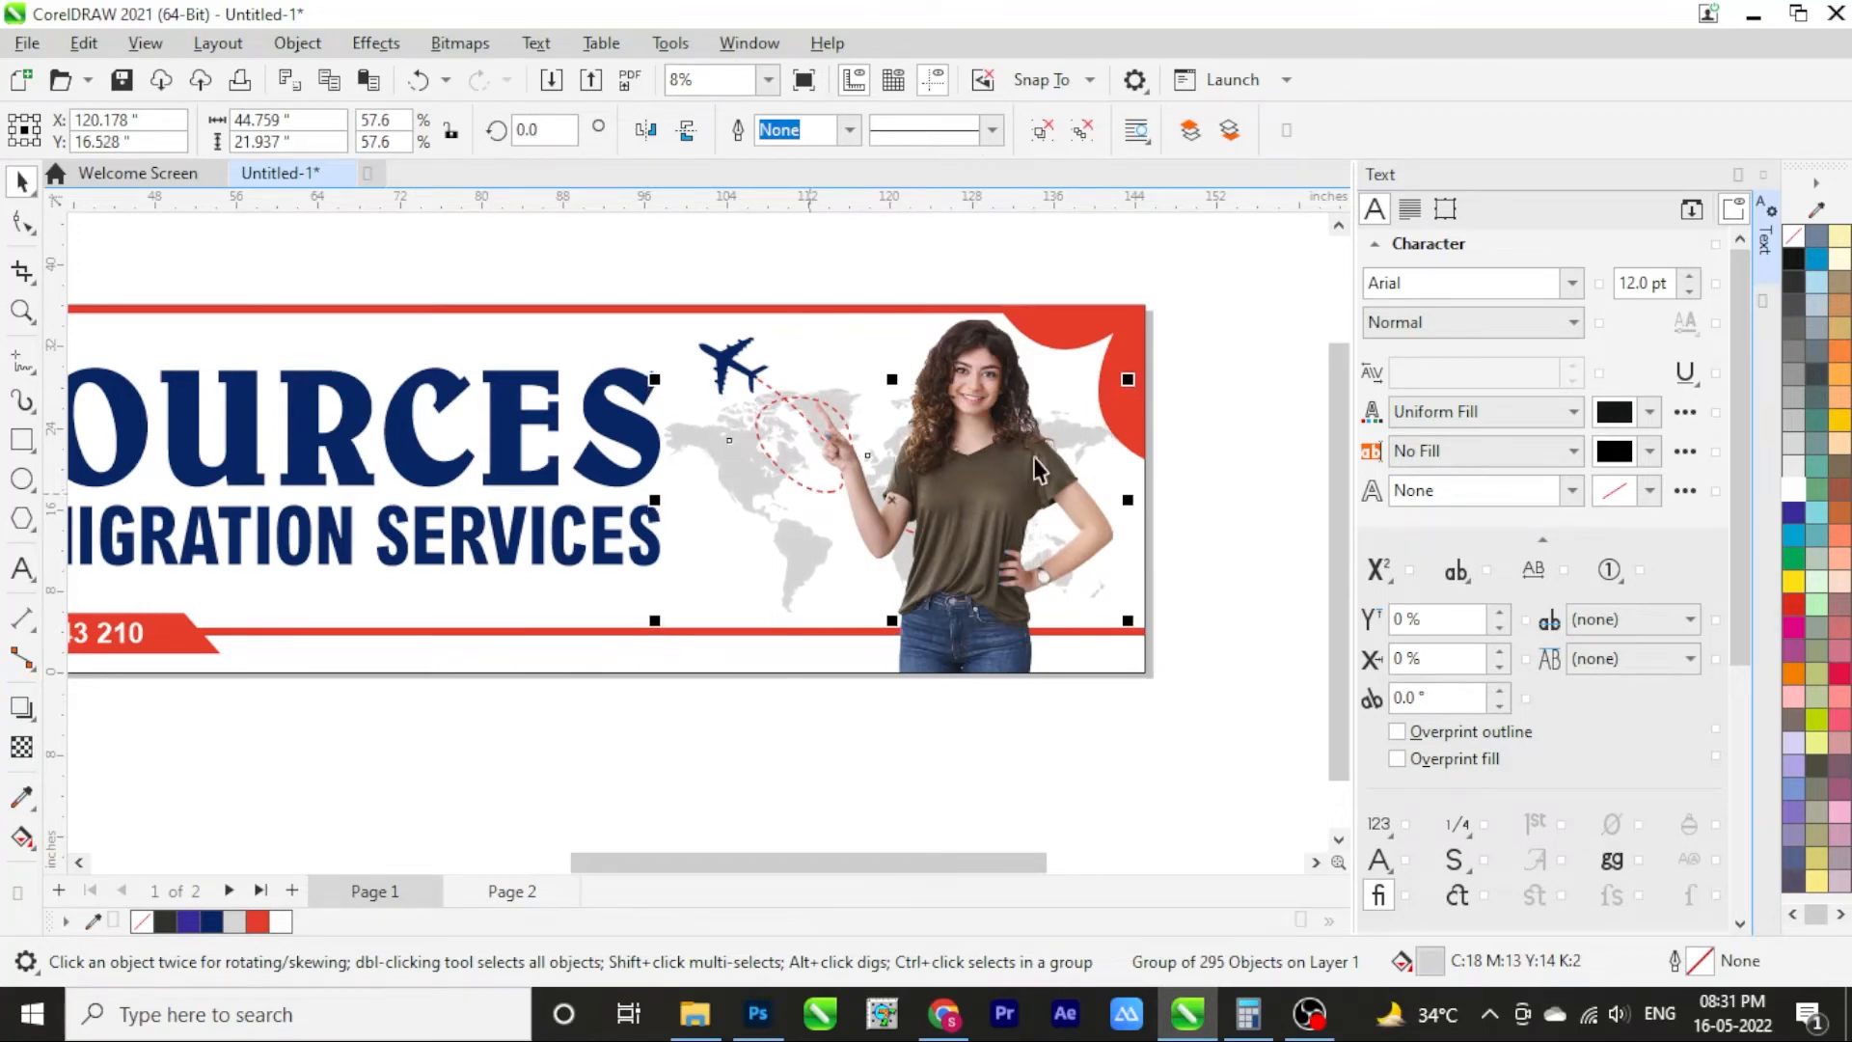
scroll(1037, 470, down, 1)
click(680, 727)
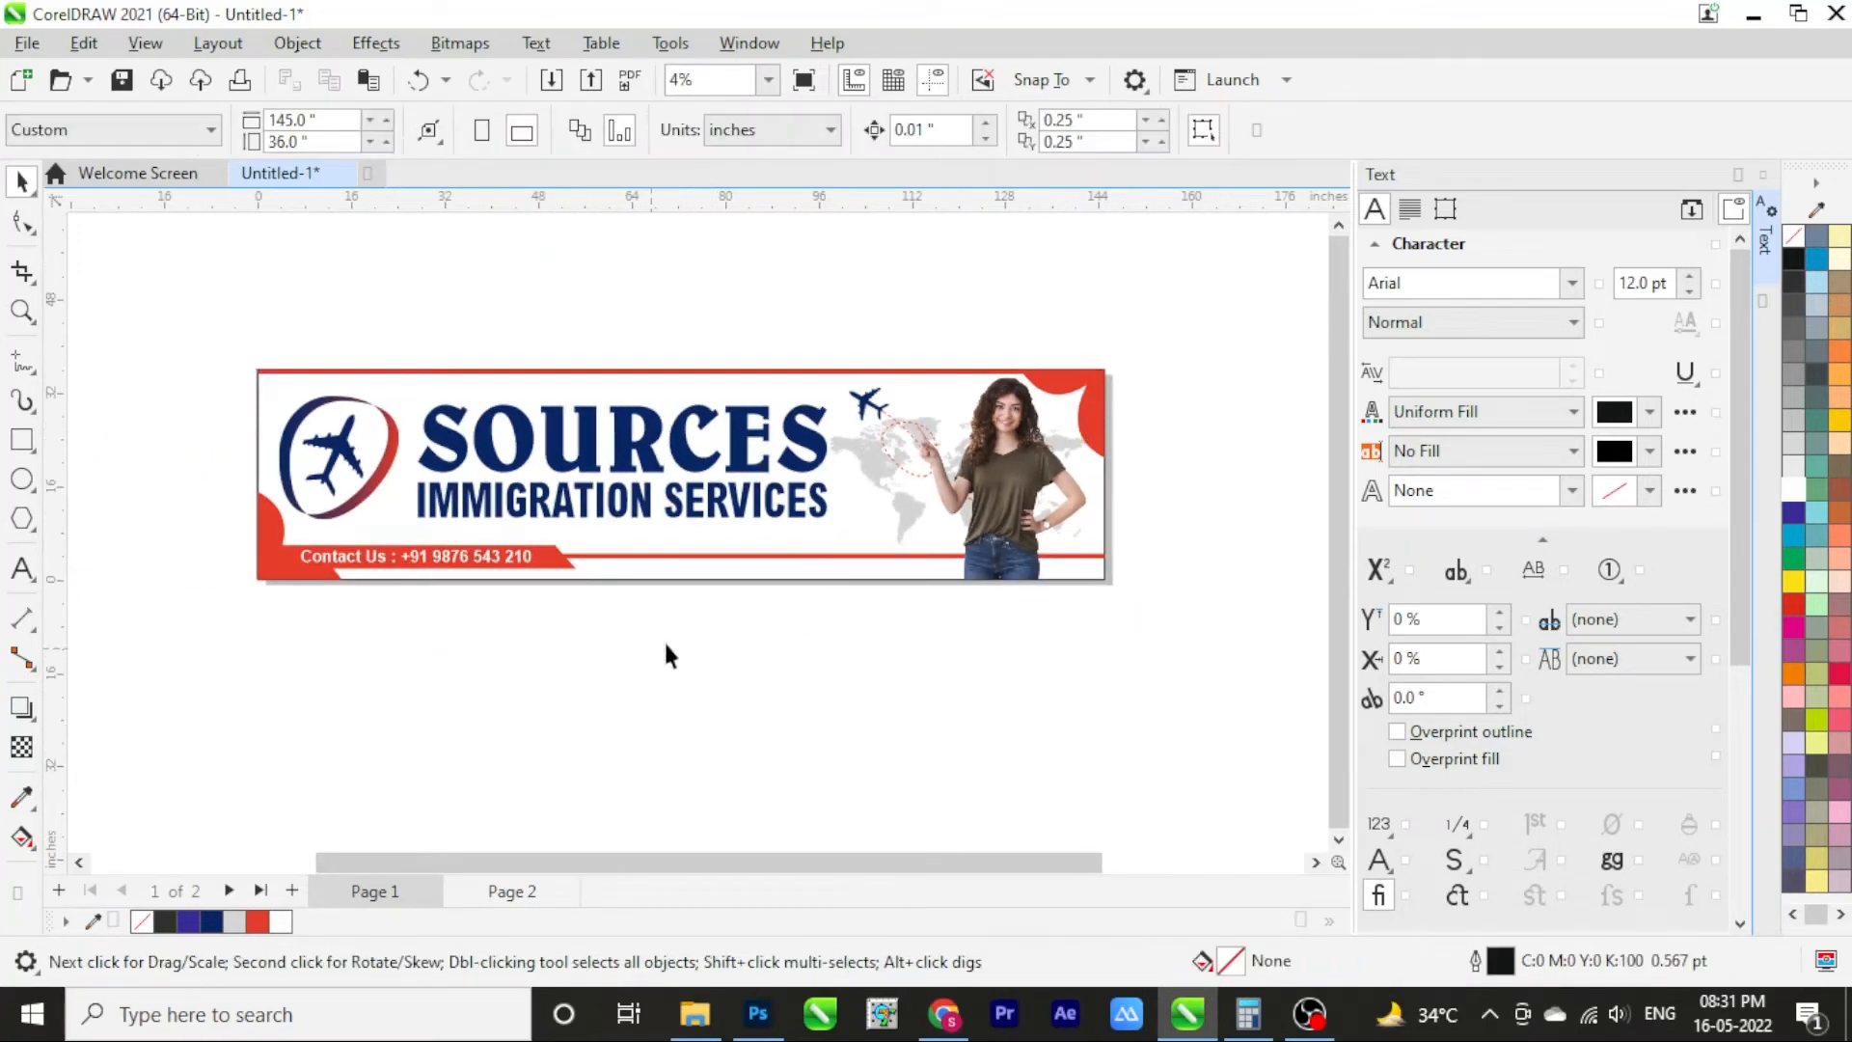
Fit all banner objects in view and check the whole design in a full-screen preview
scroll(482, 569, up, 2)
scroll(569, 495, down, 3)
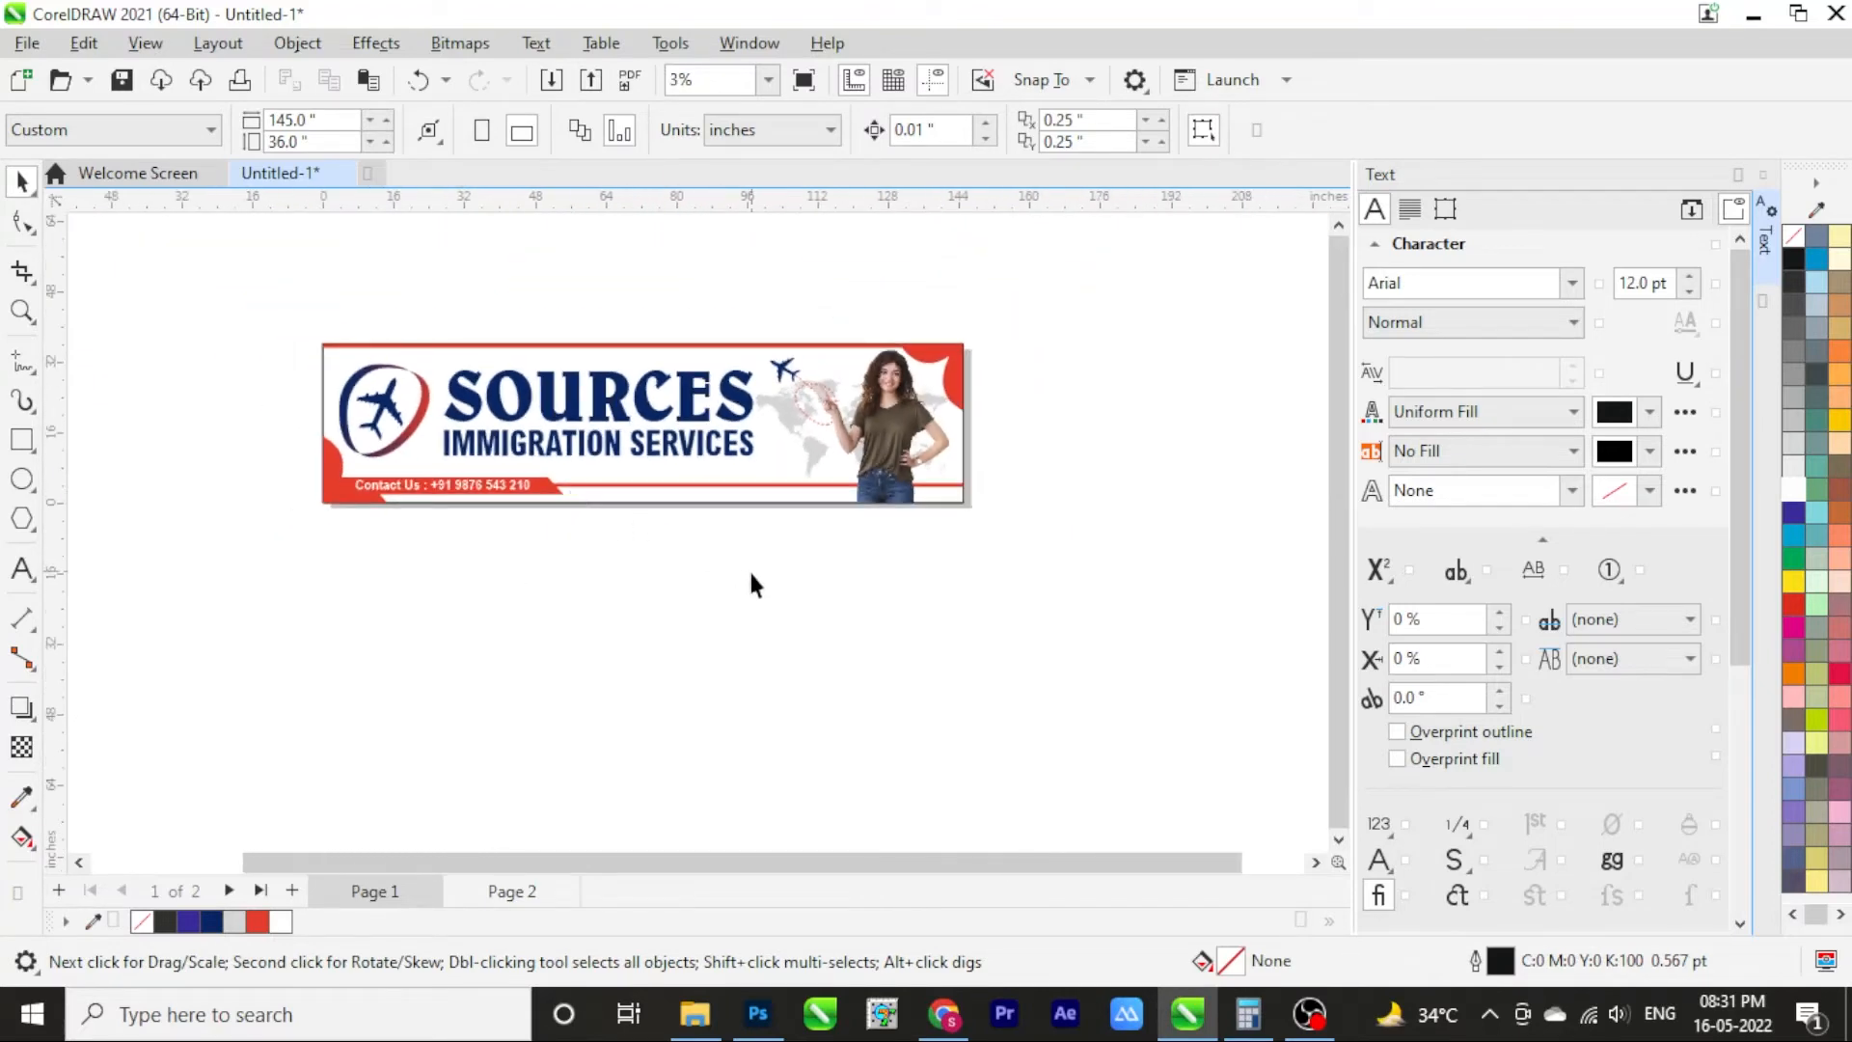
drag(240, 273, 1079, 674)
key(shift+F2)
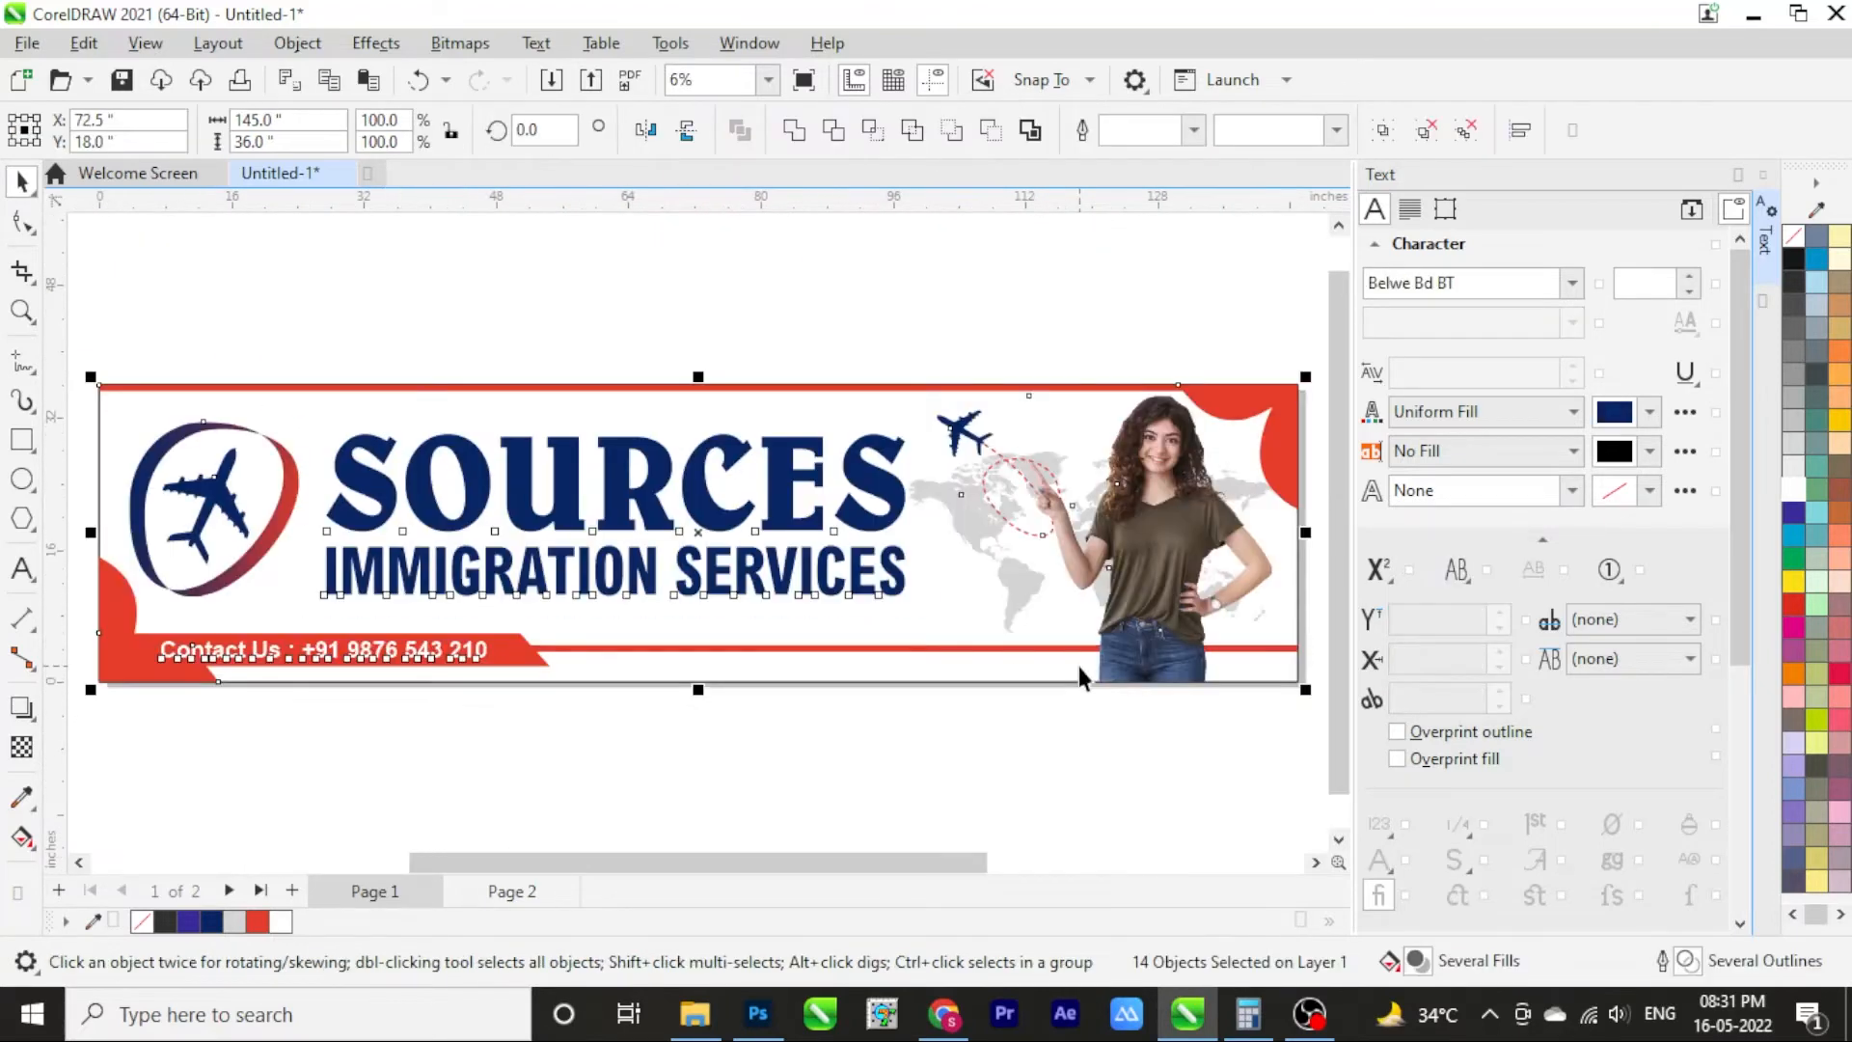
key(F9)
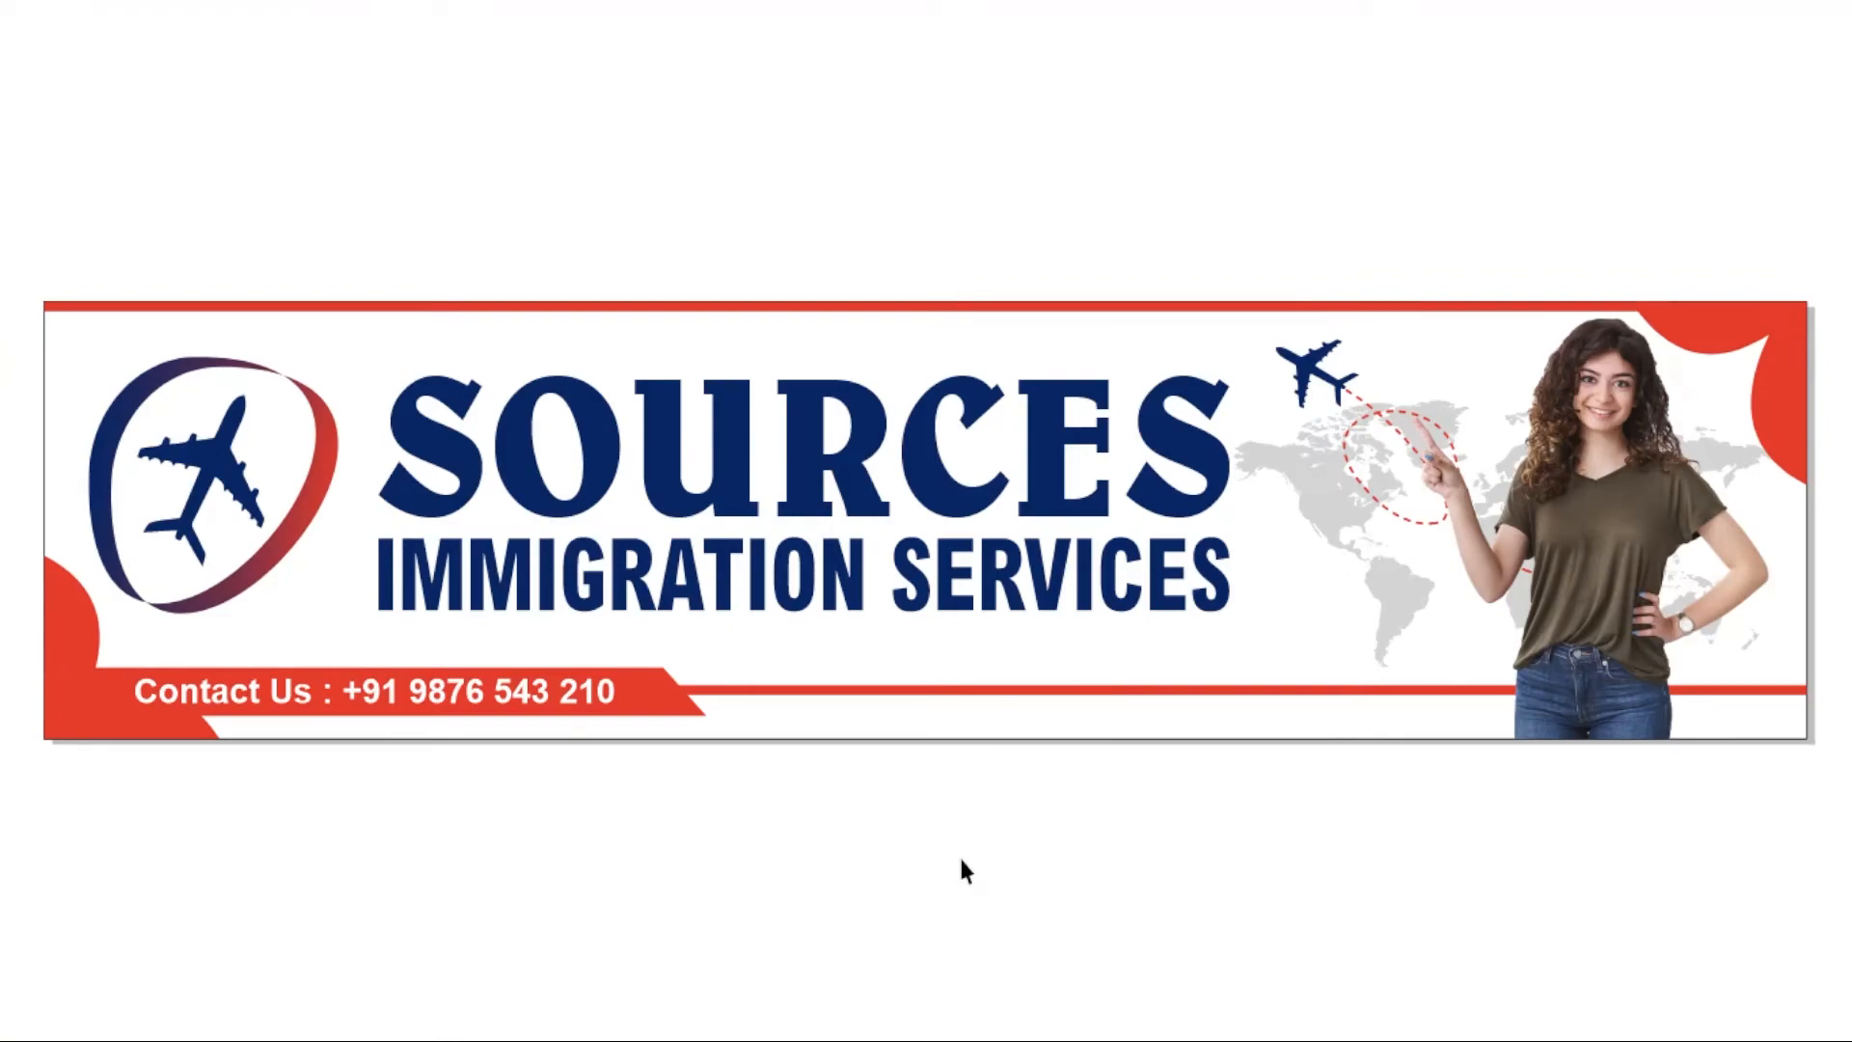
key(Escape)
Copy the whole banner design onto page 2
scroll(749, 661, down, 2)
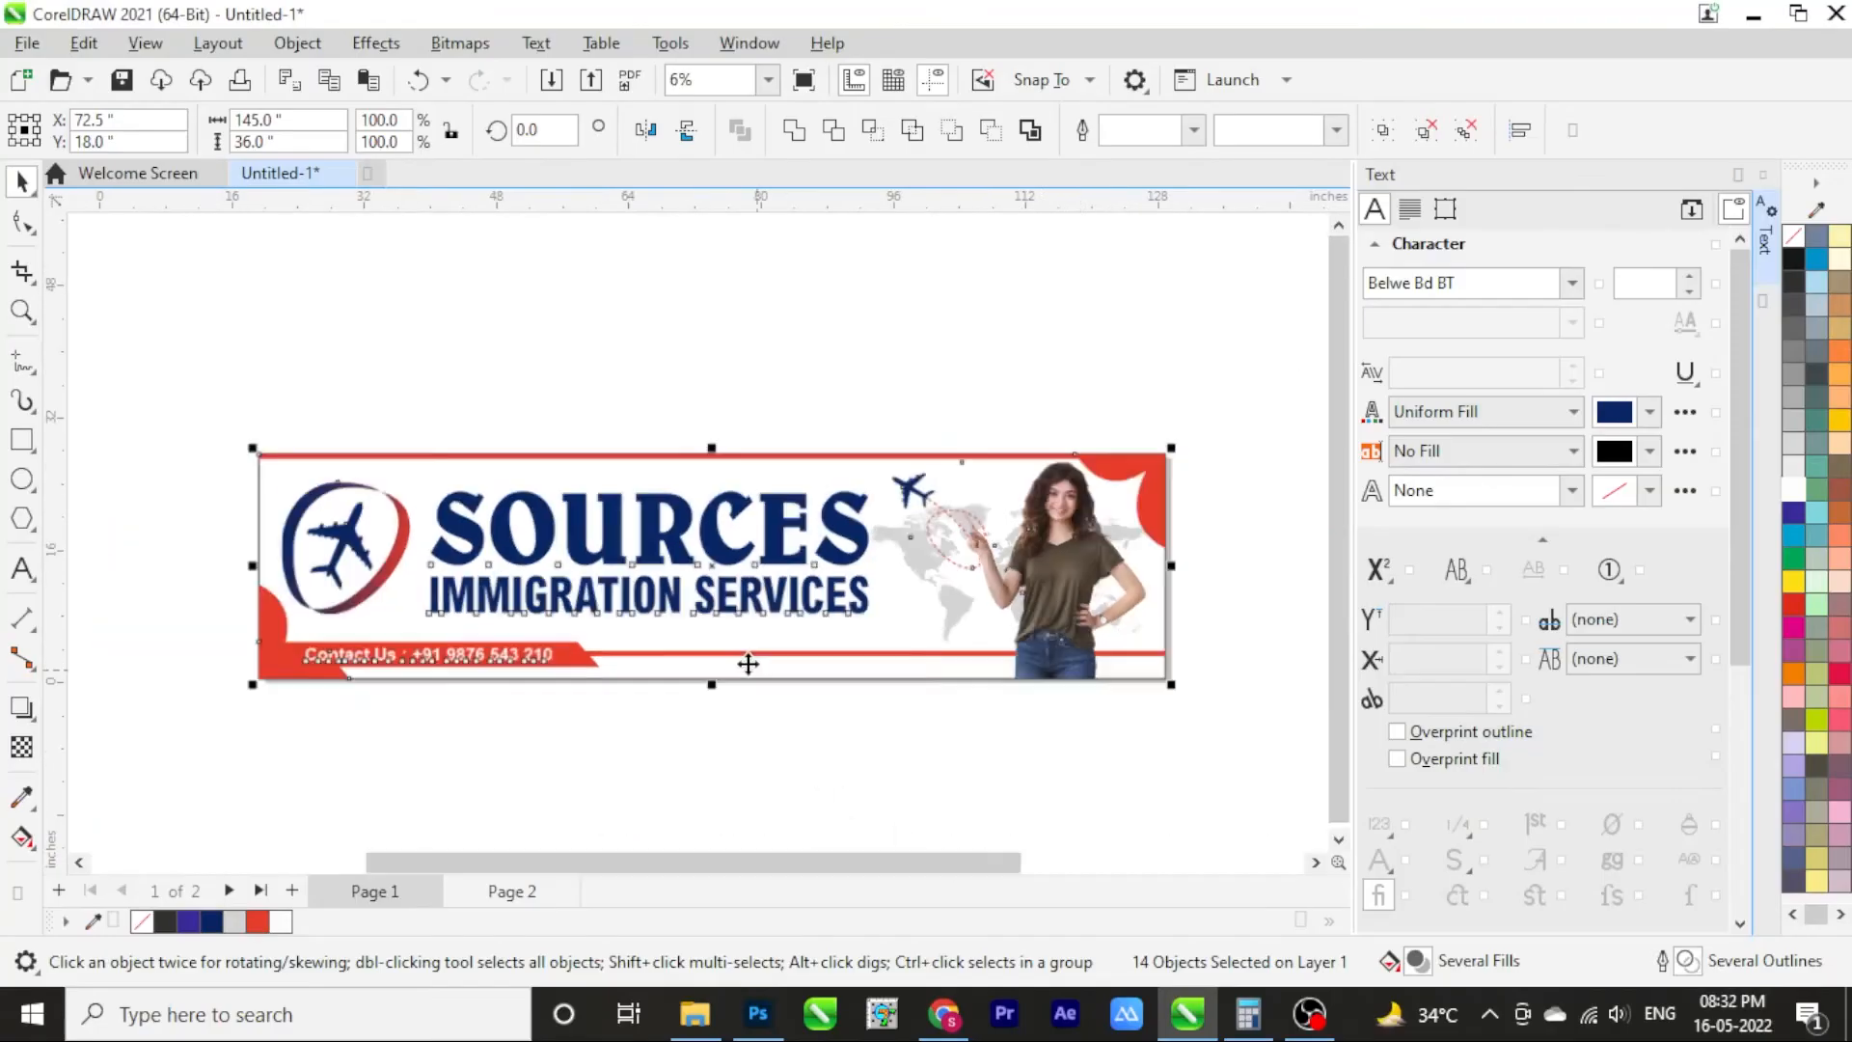
drag(300, 468, 1223, 844)
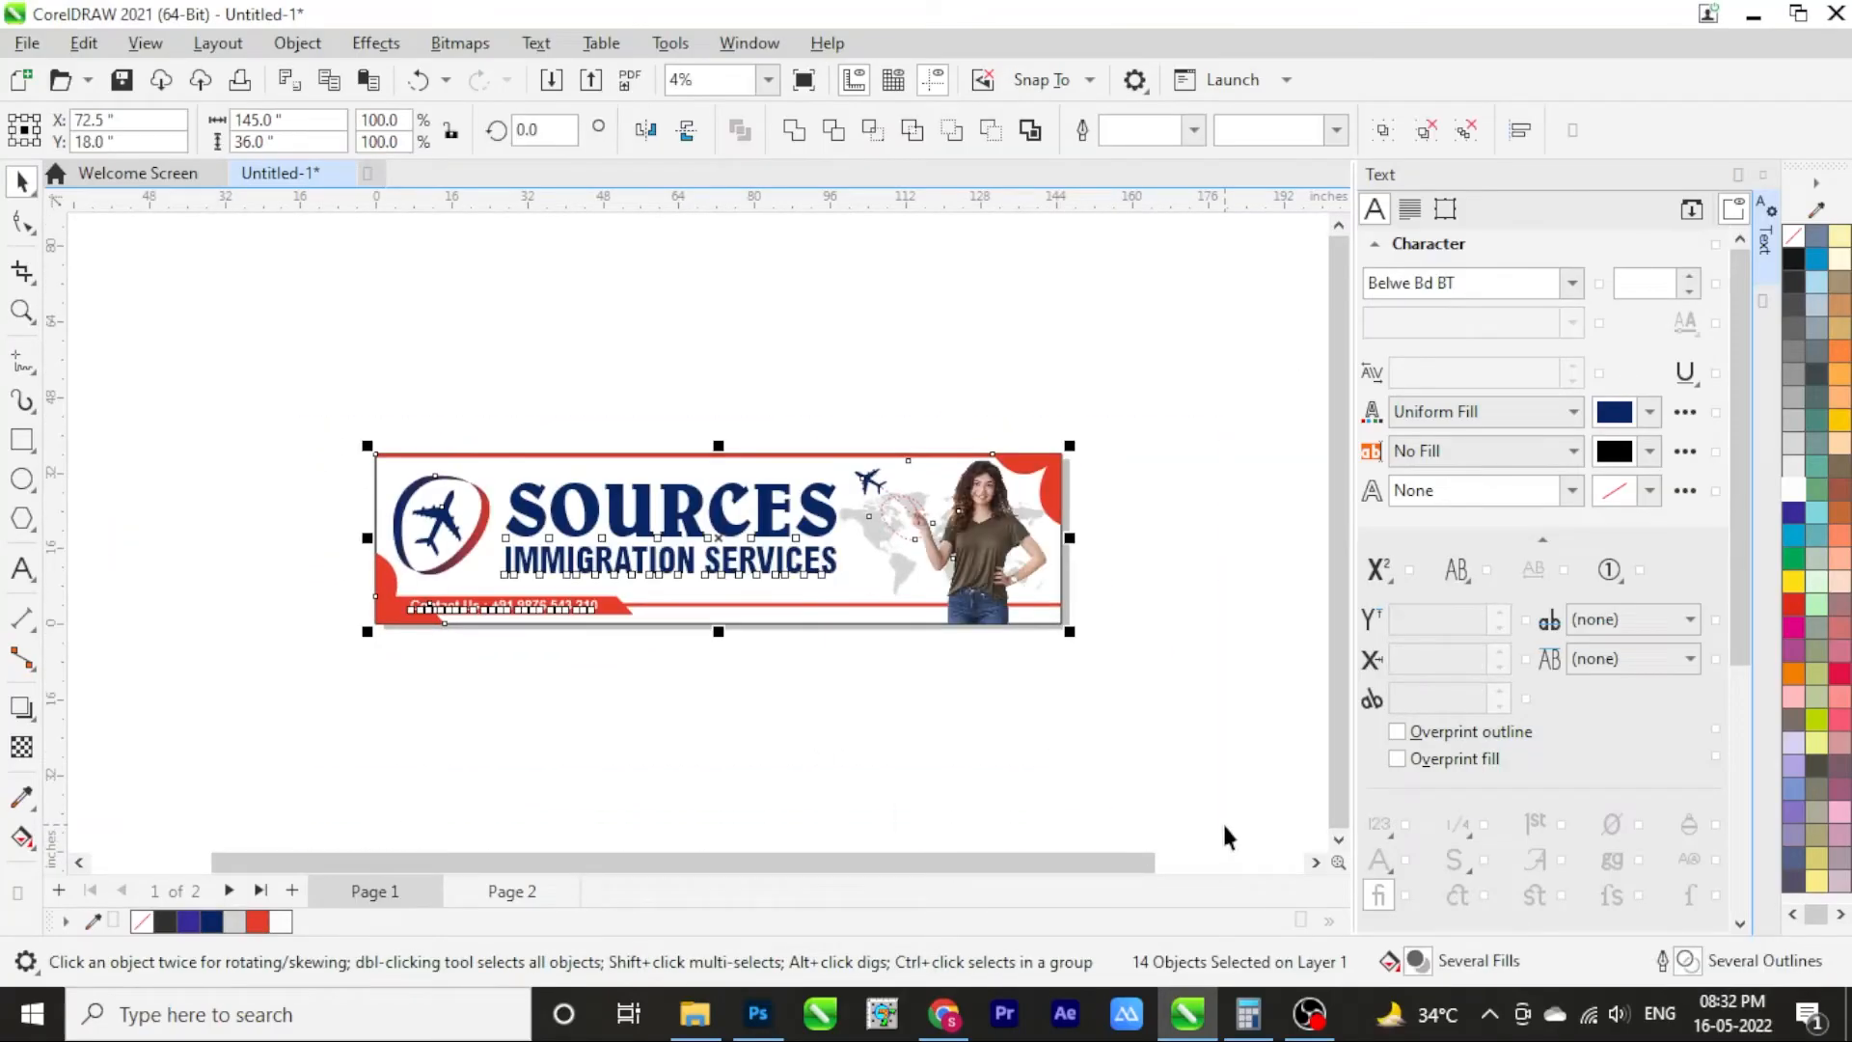
click(503, 902)
key(ctrl+v)
scroll(471, 490, down, 1)
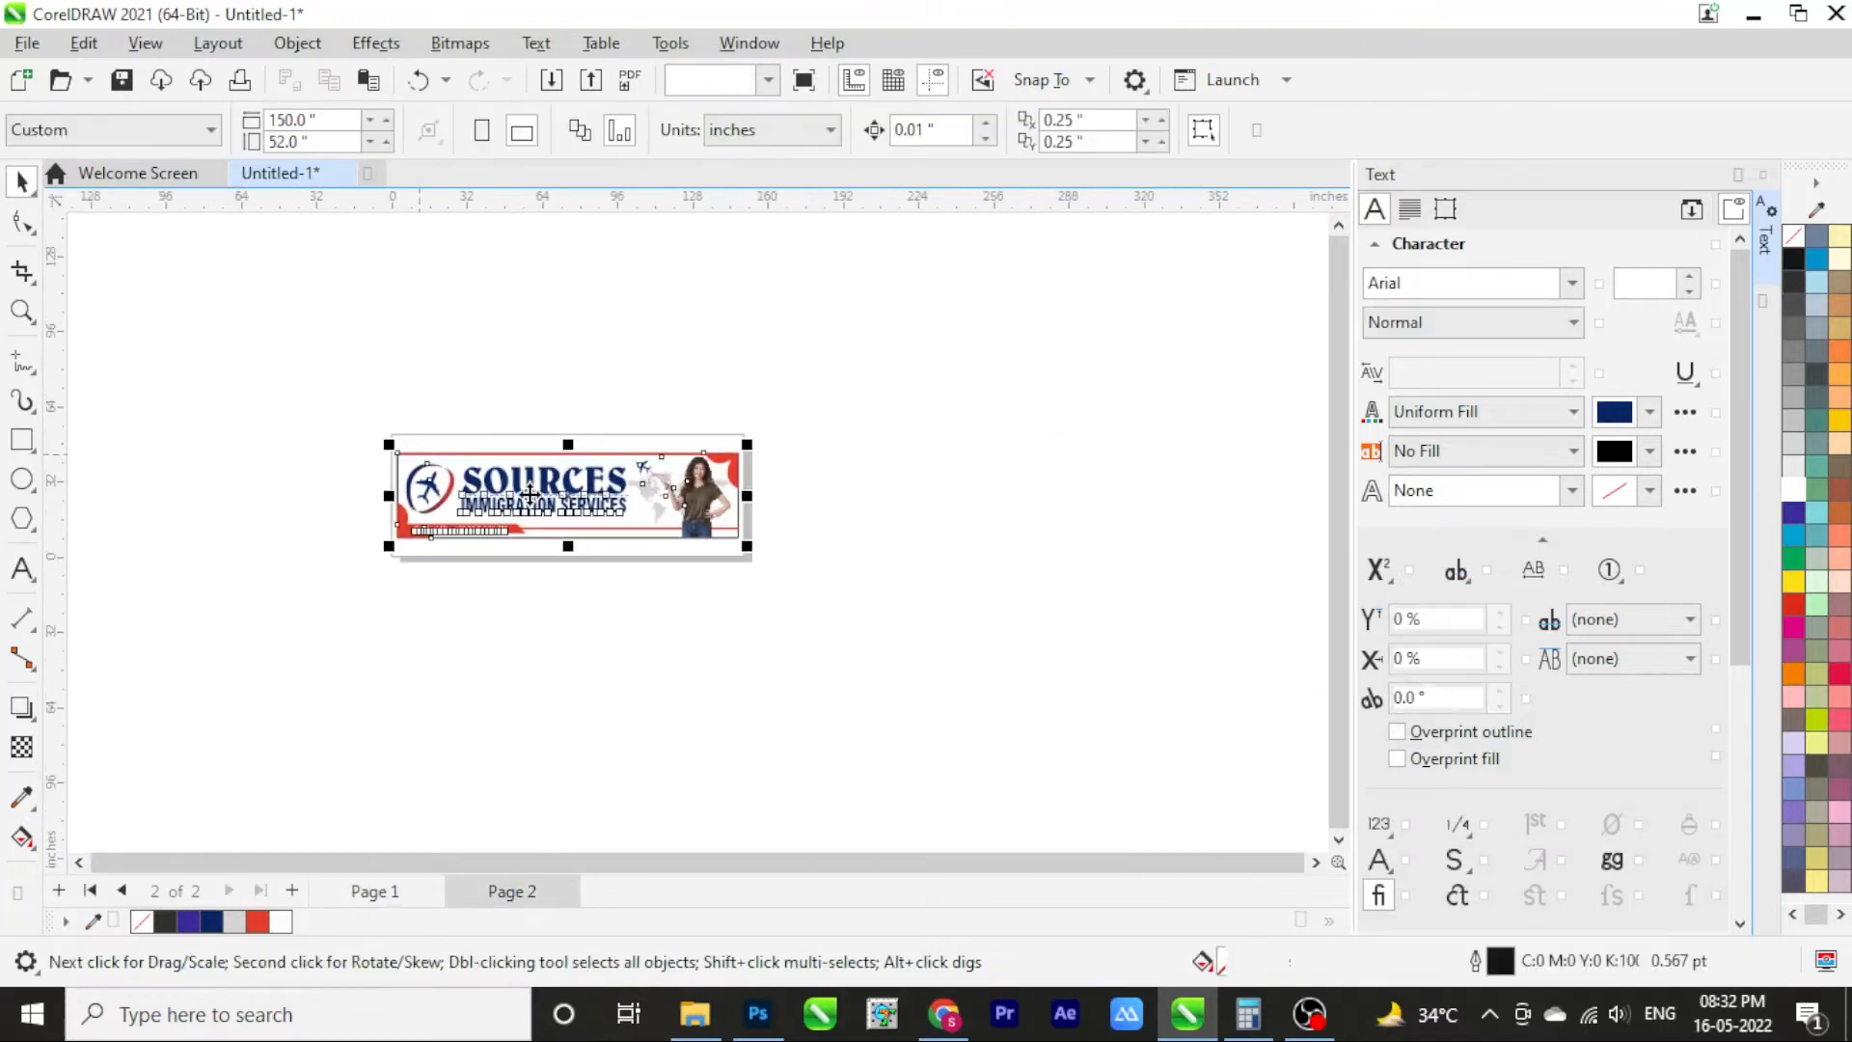
Move the copied banner below the page and draw a 150 by 52 inch rectangle centred on page 2
mouse_move(465, 535)
mouse_down()
mouse_move(751, 619)
mouse_move(546, 704)
mouse_up()
click(936, 445)
click(22, 441)
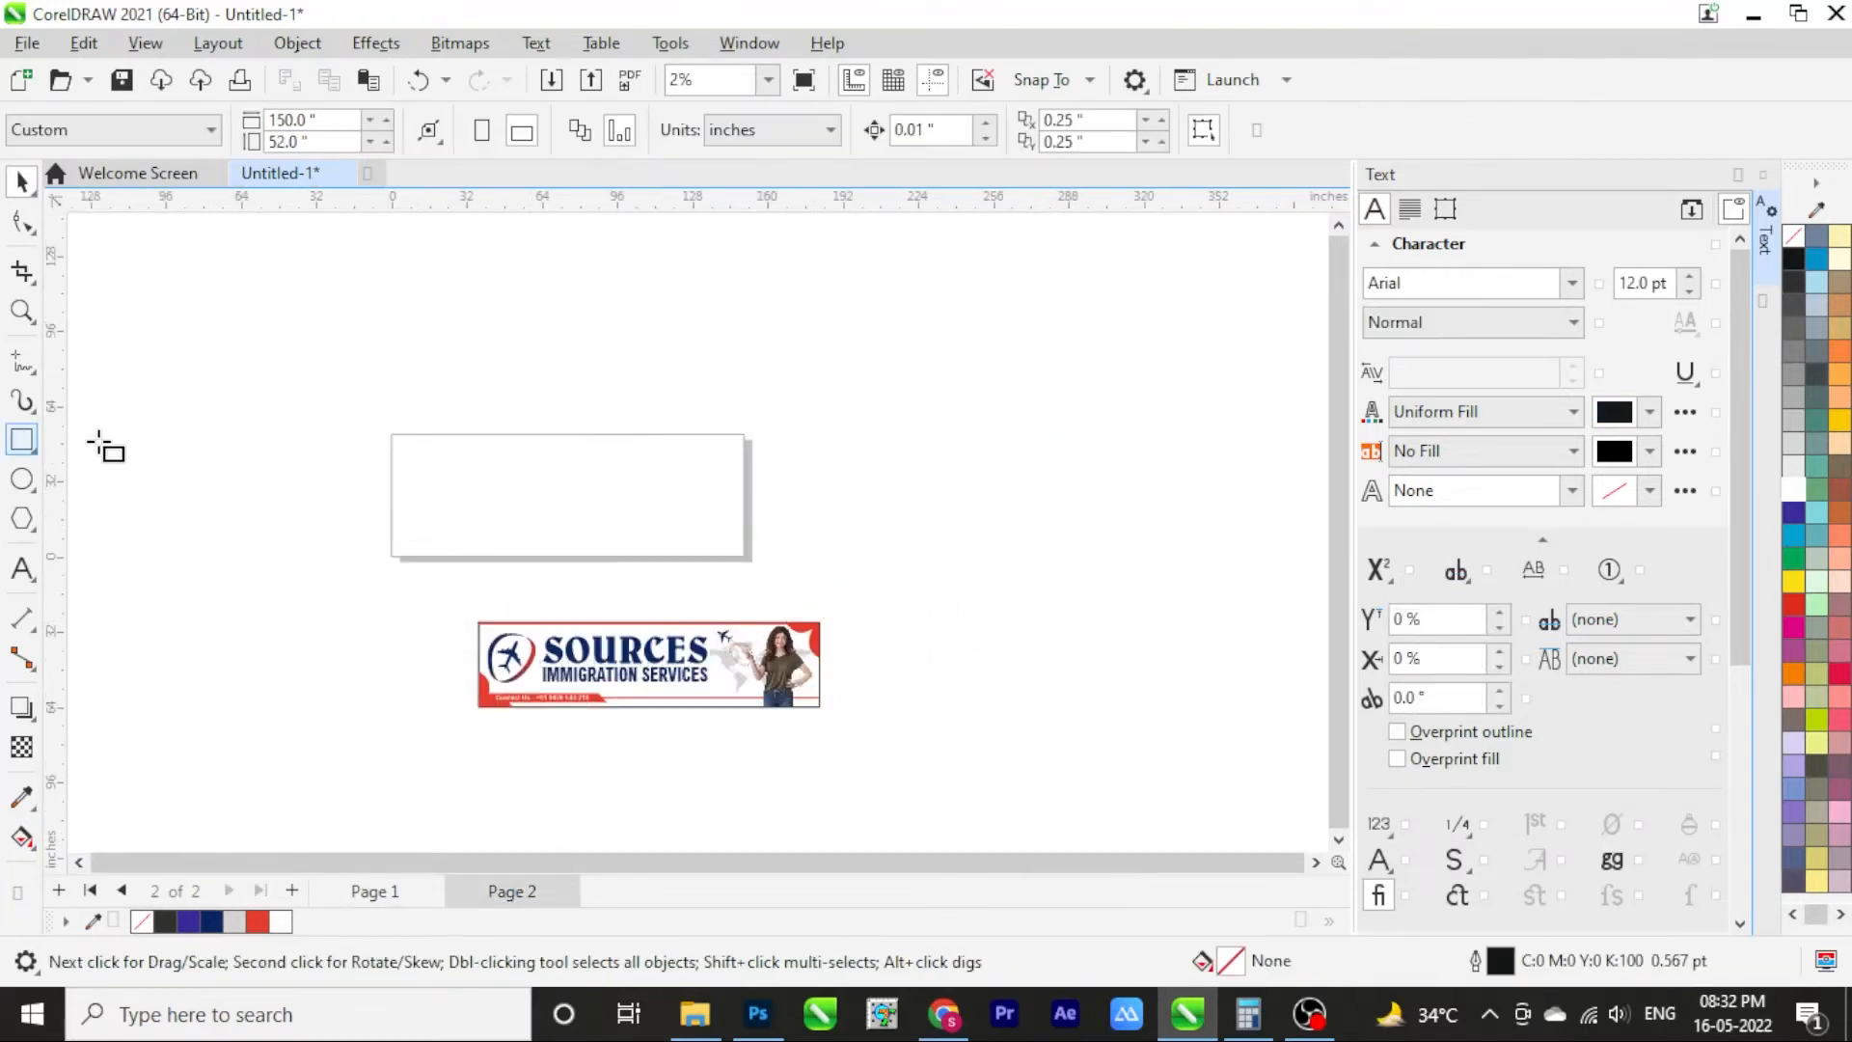
drag(415, 324, 860, 481)
double_click(280, 120)
text(150)
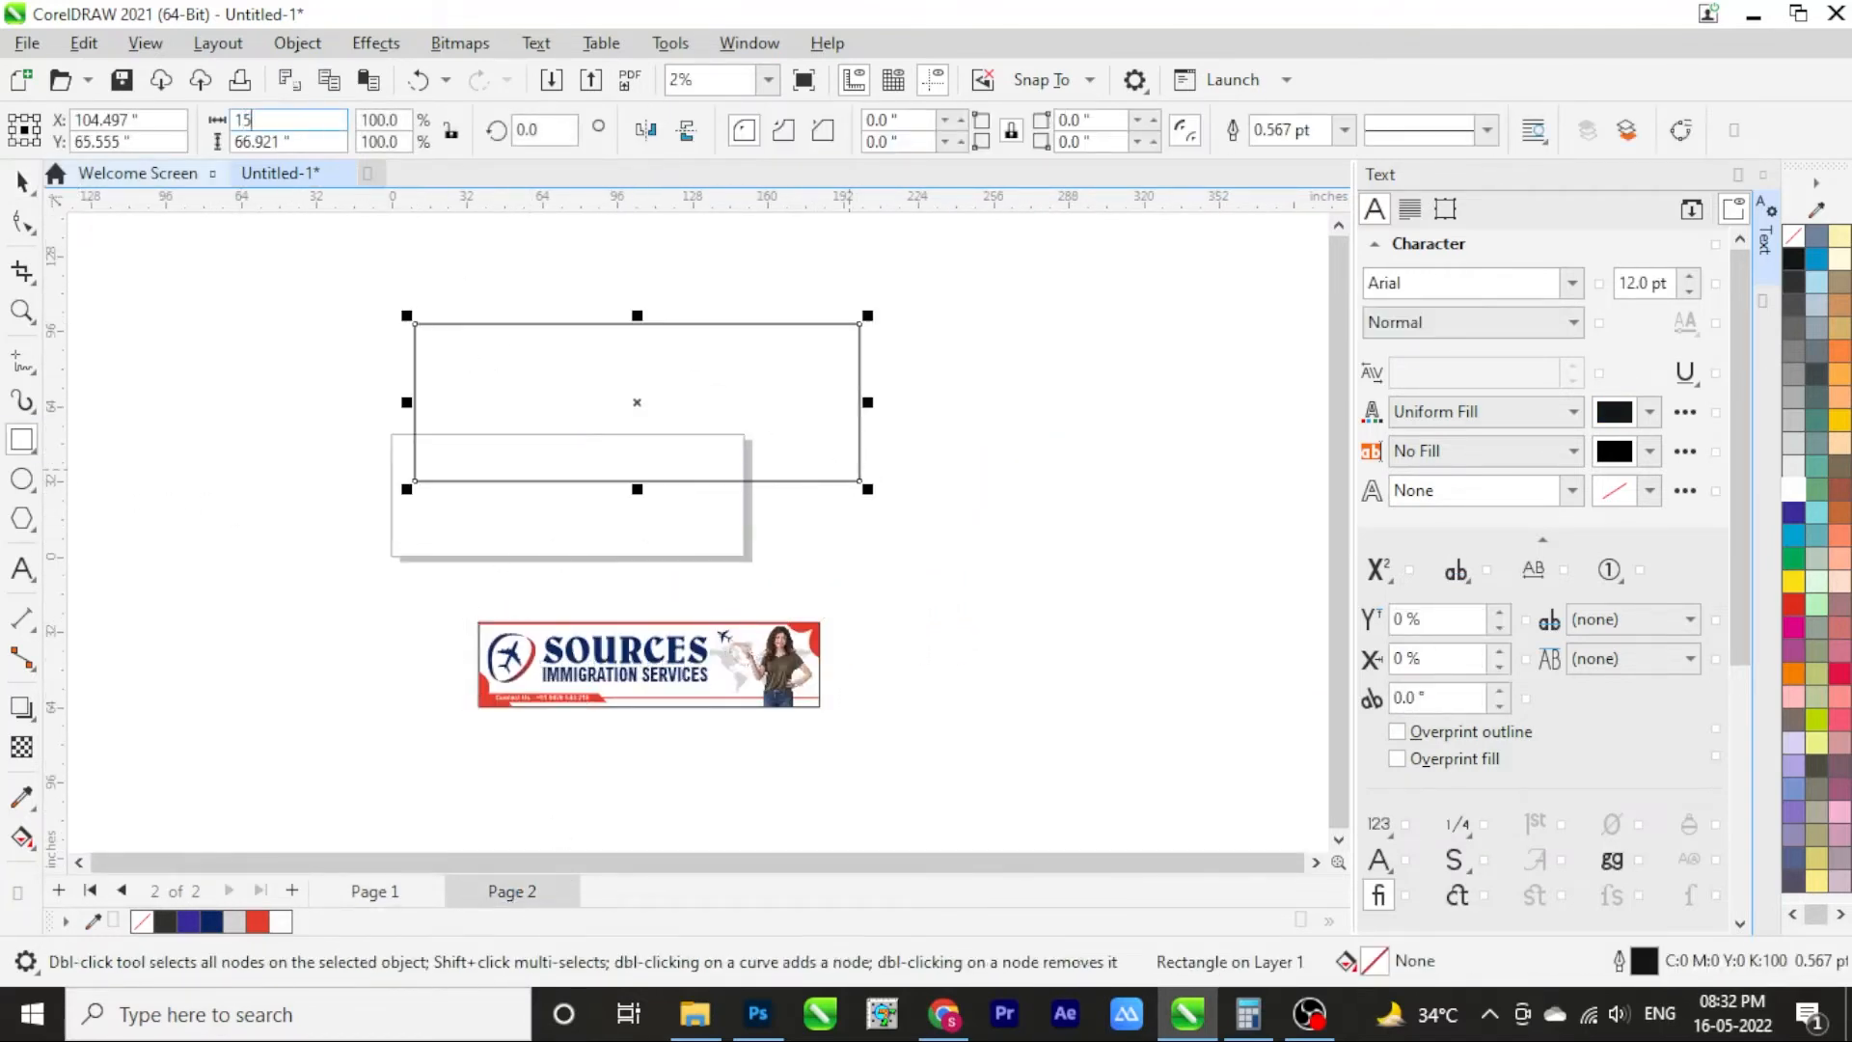
key(Tab)
text(52)
key(Return)
key(p)
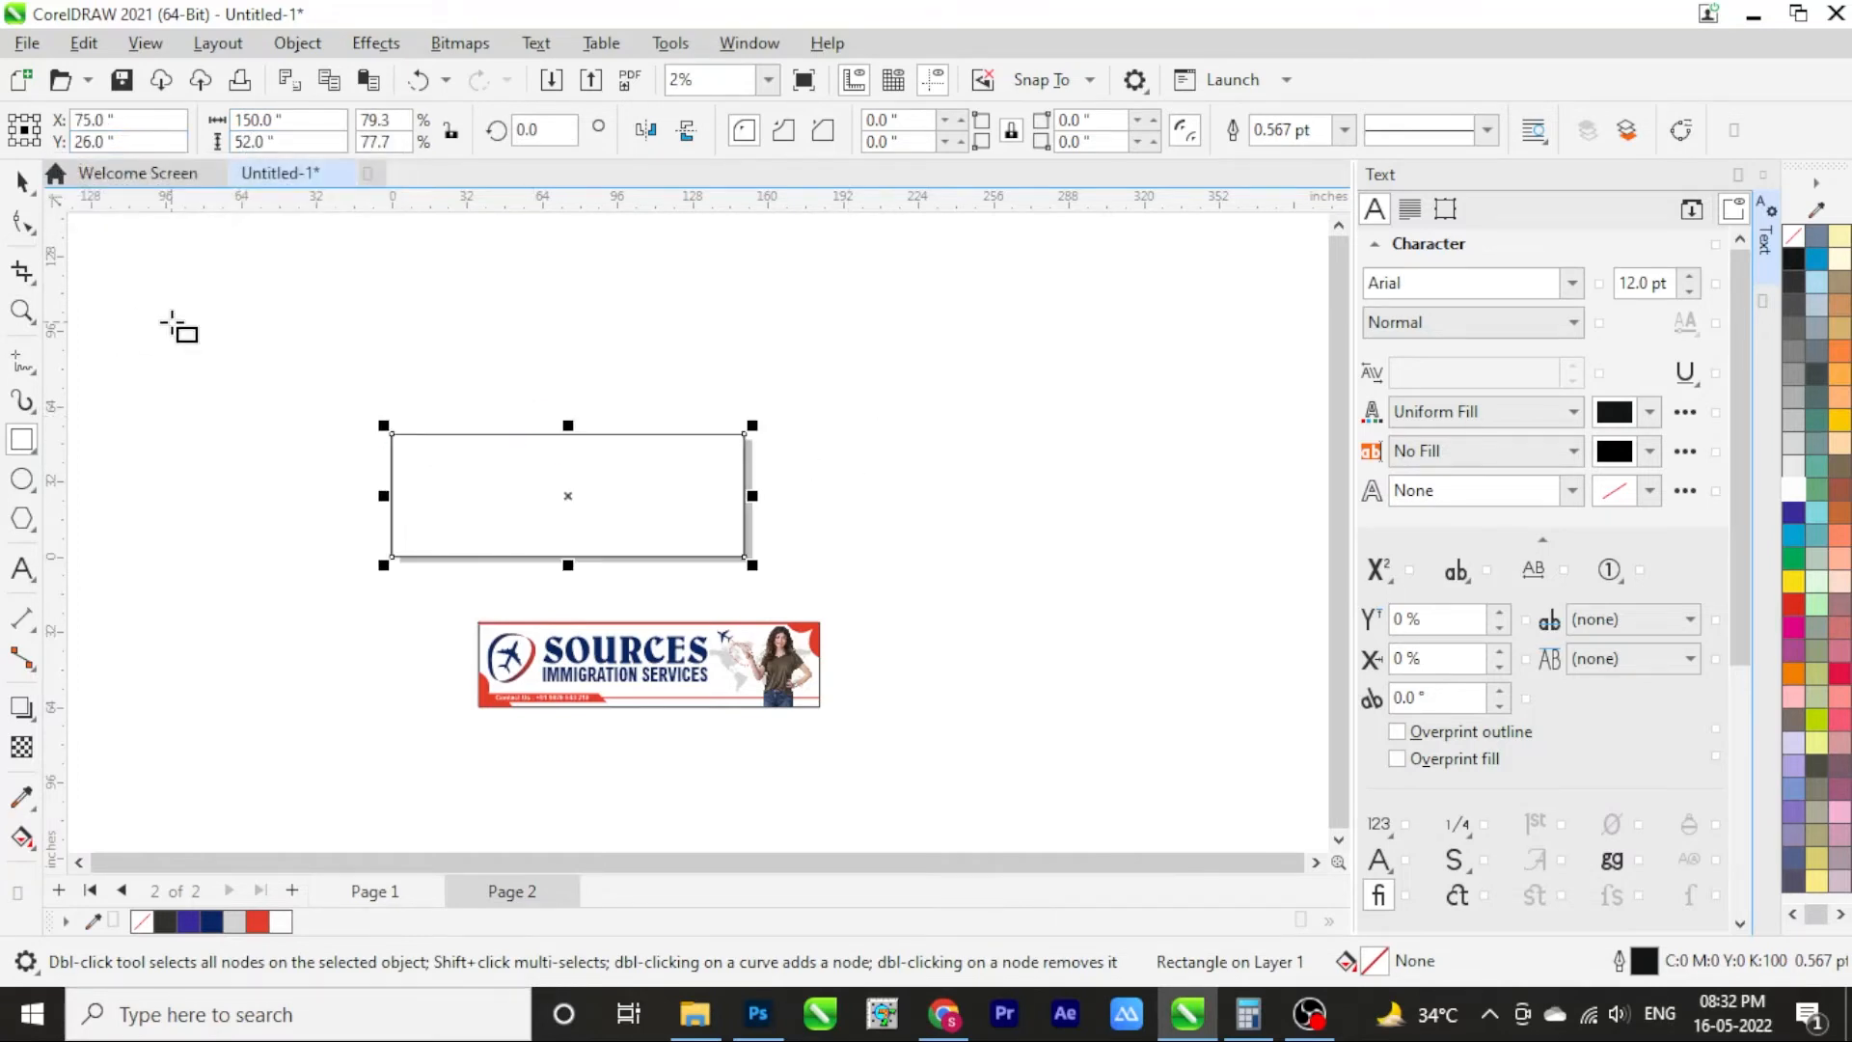
Group the logo with the Sources Immigration Services title and move the group onto the upper-left part of the new rectangle
scroll(618, 635, up, 1)
drag(341, 597, 756, 736)
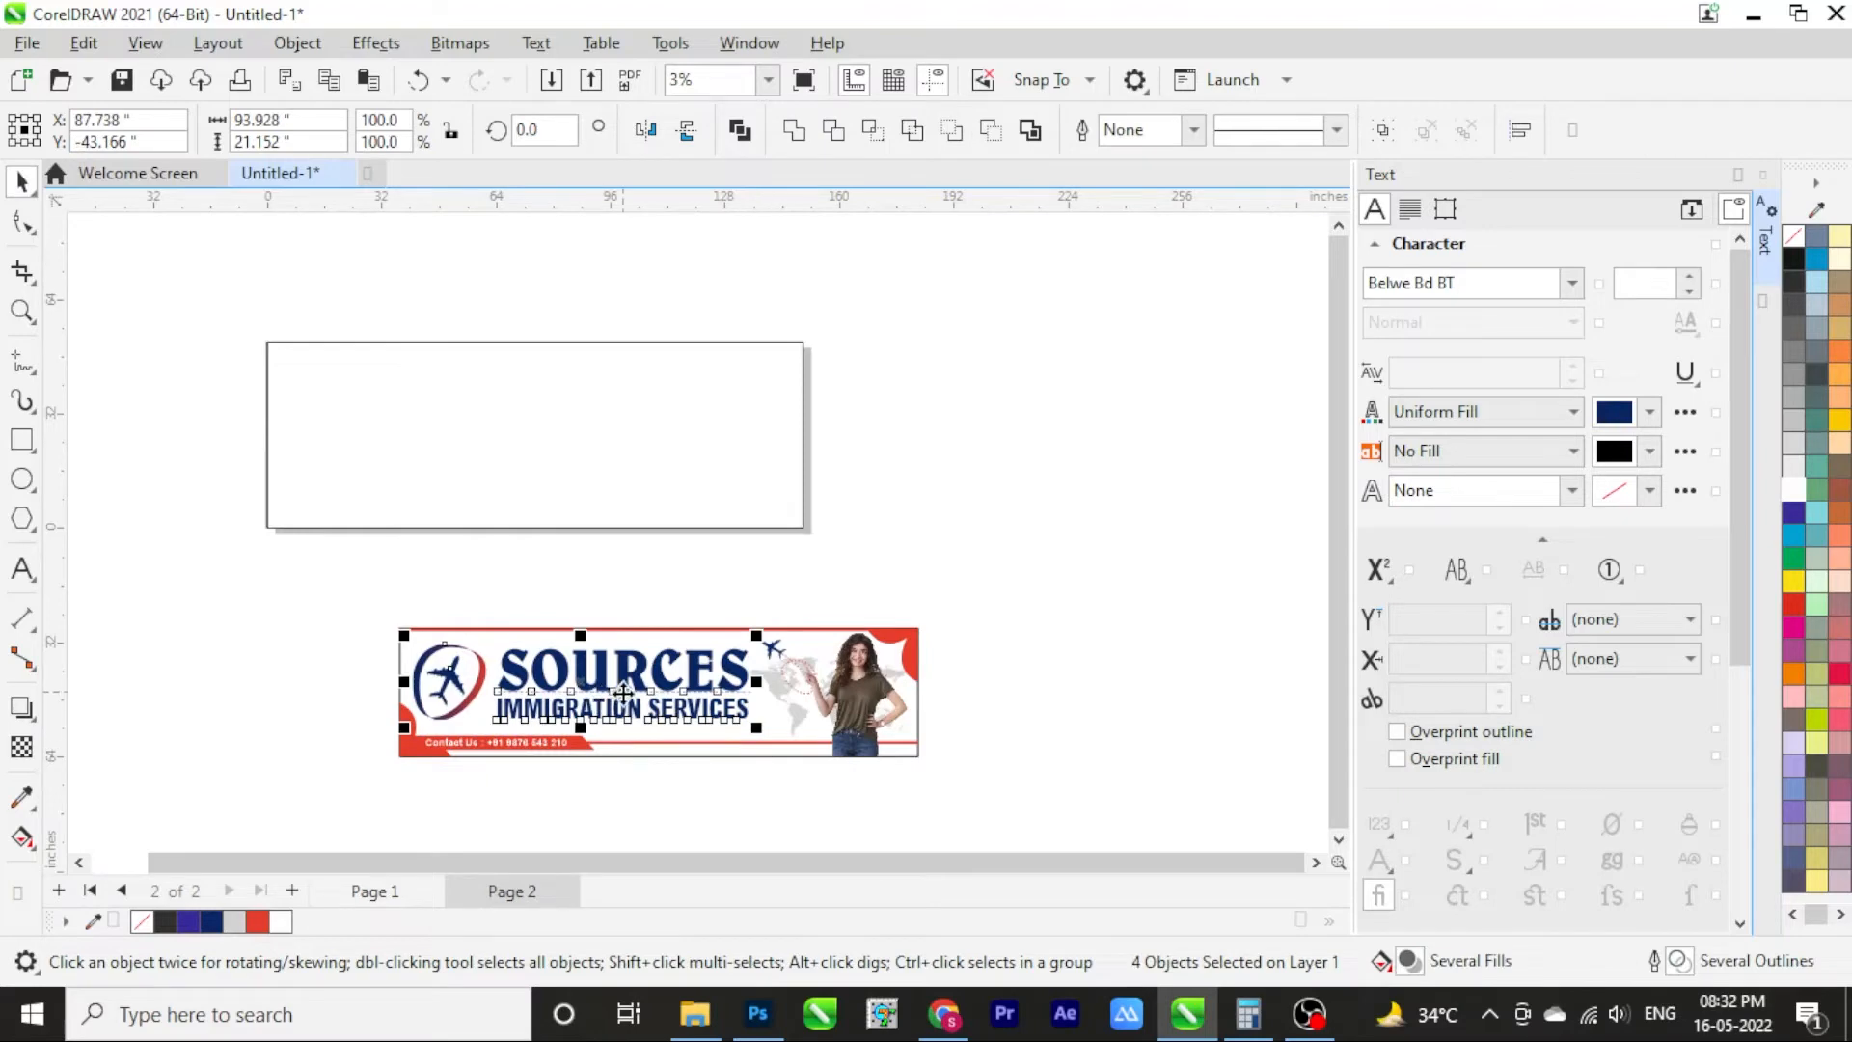
key(ctrl+g)
drag(569, 578, 490, 432)
click(877, 538)
scroll(501, 520, up, 1)
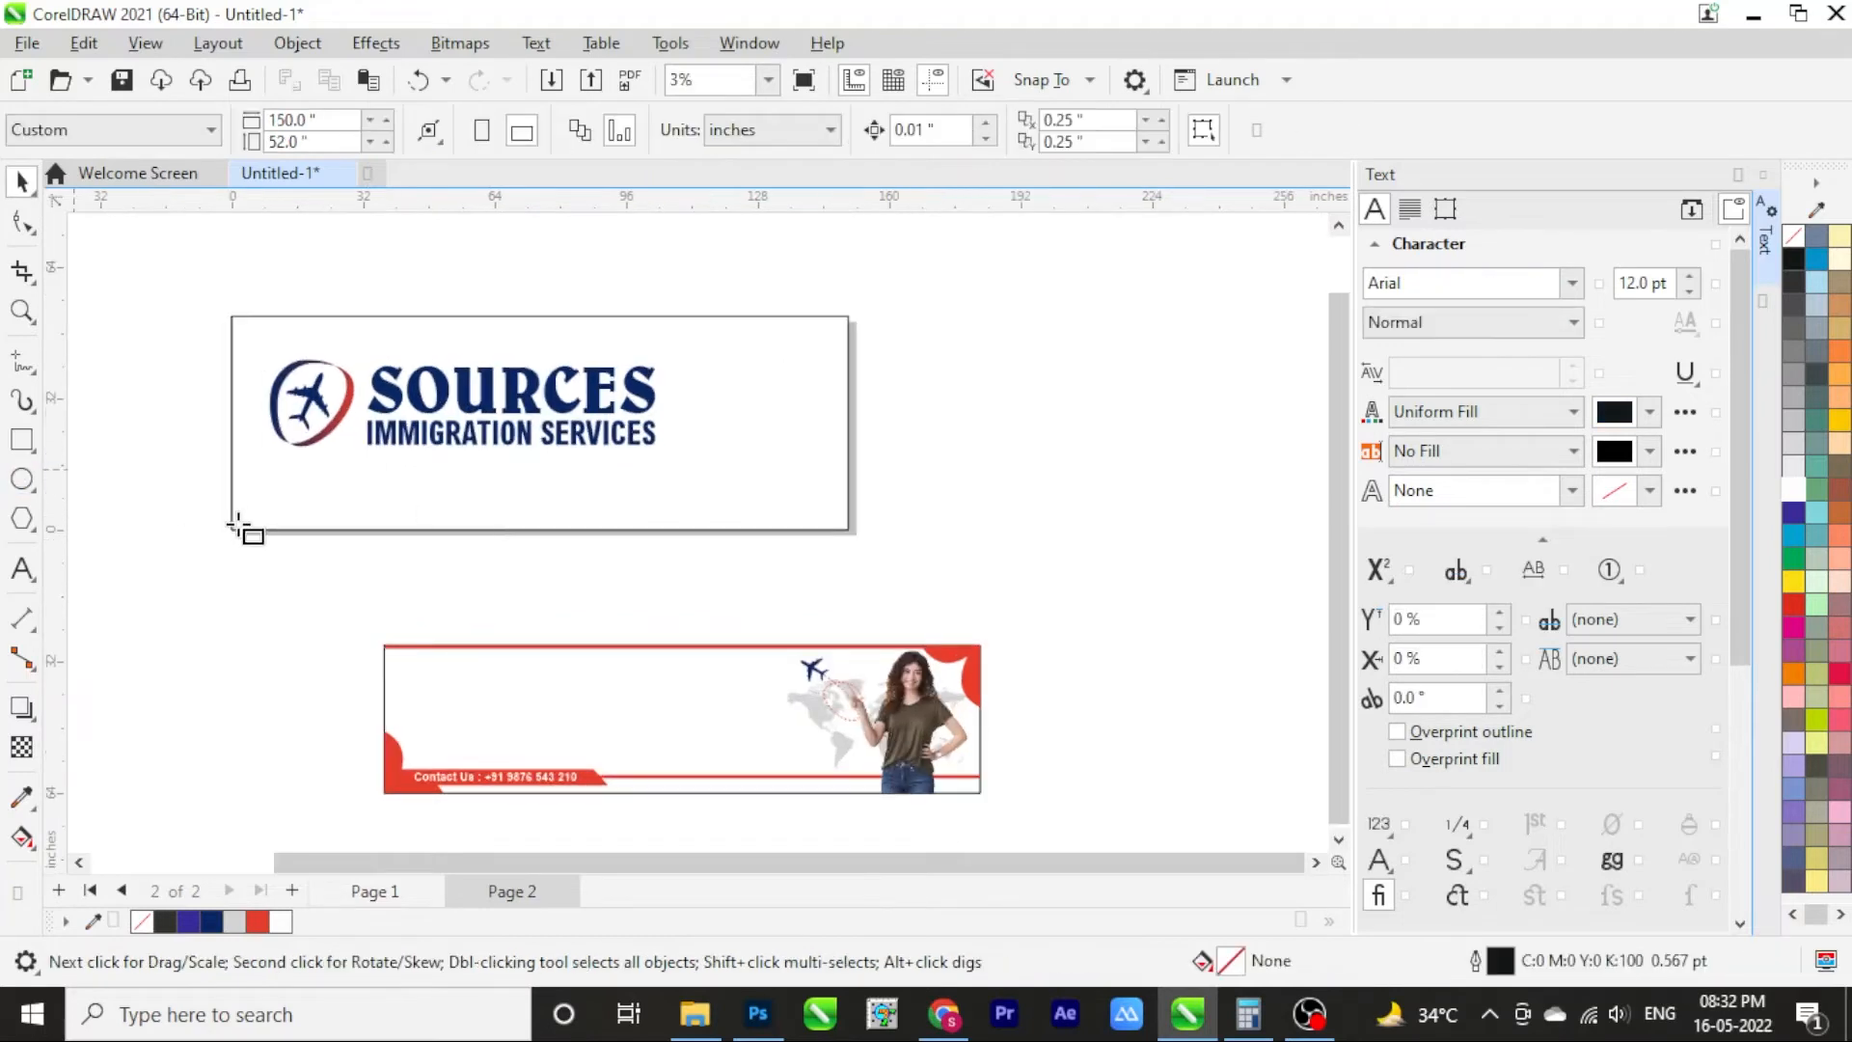
Draw a 150 by 26 inch rectangle over the lower half of the page and convert it to curves
key(F6)
drag(237, 532, 851, 423)
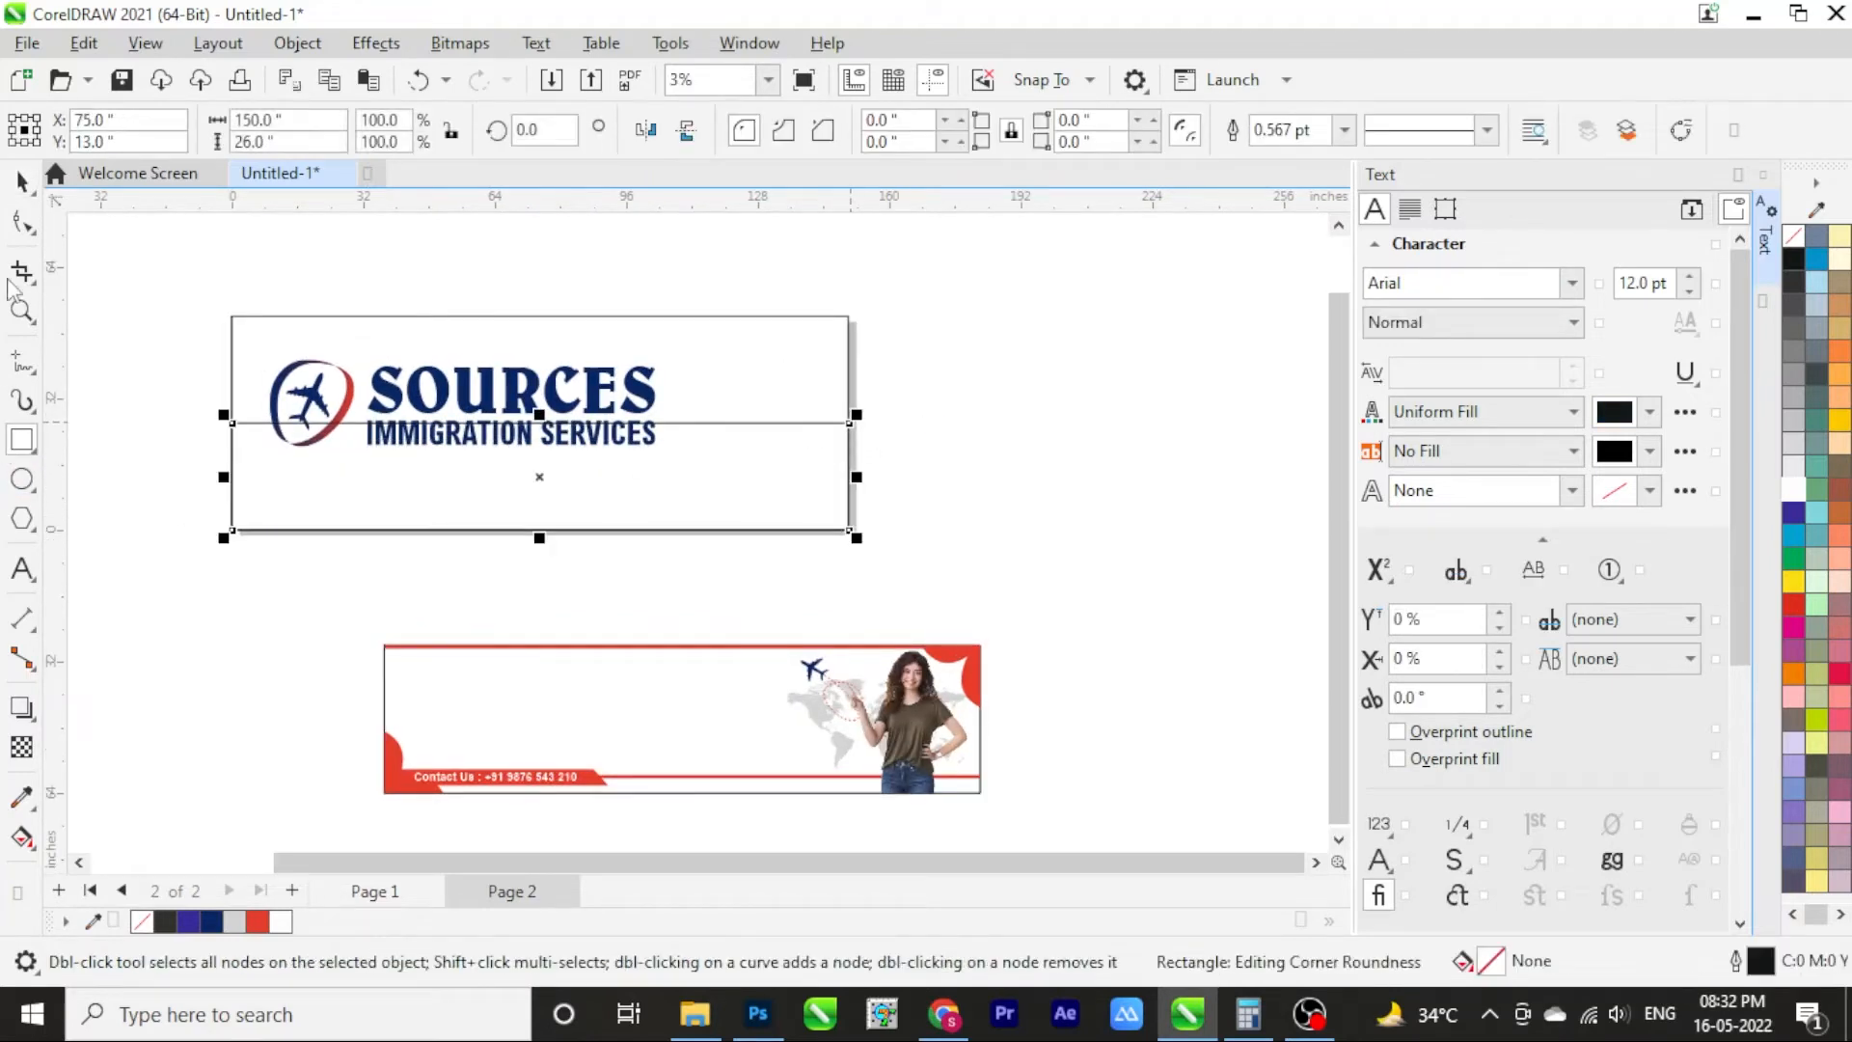
click(20, 223)
key(ctrl+q)
Lower the shape's upper-left corner about 11.3 inches and add two nodes along its upper edge, pulled down into a sagging line
scroll(231, 410, up, 2)
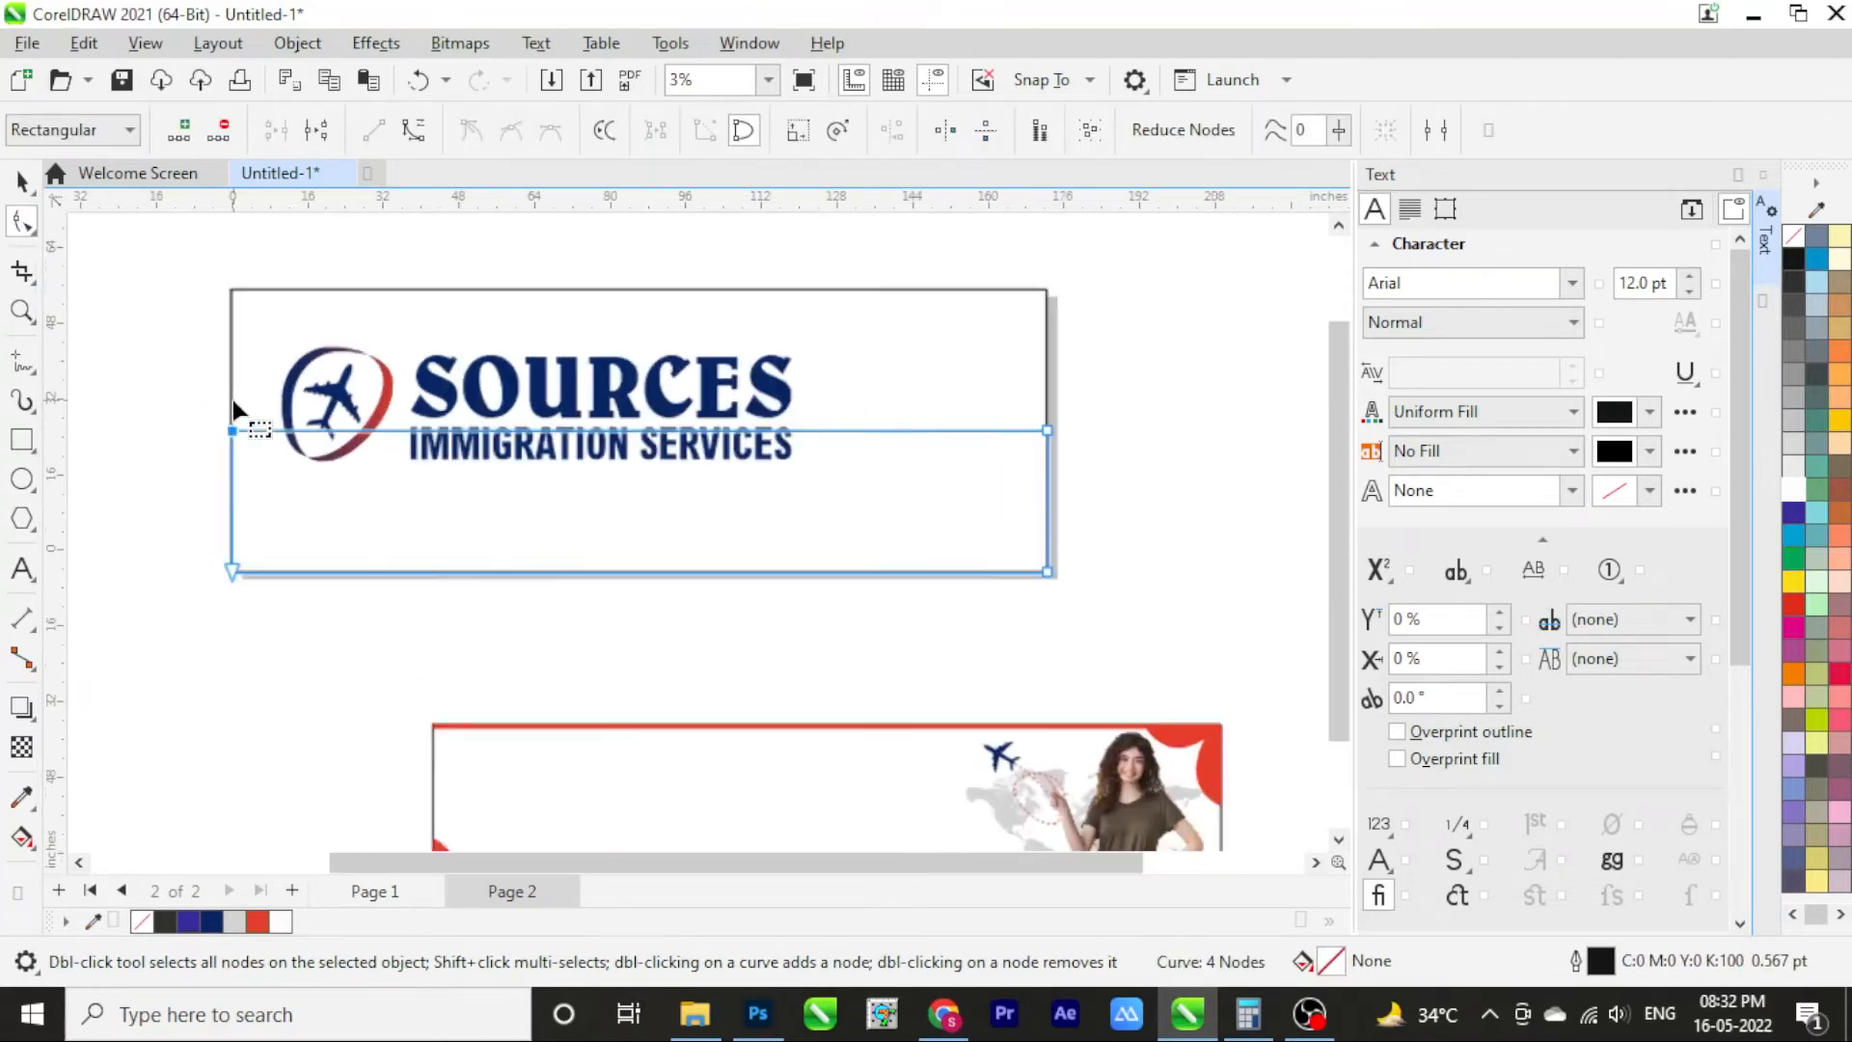
drag(228, 436, 241, 499)
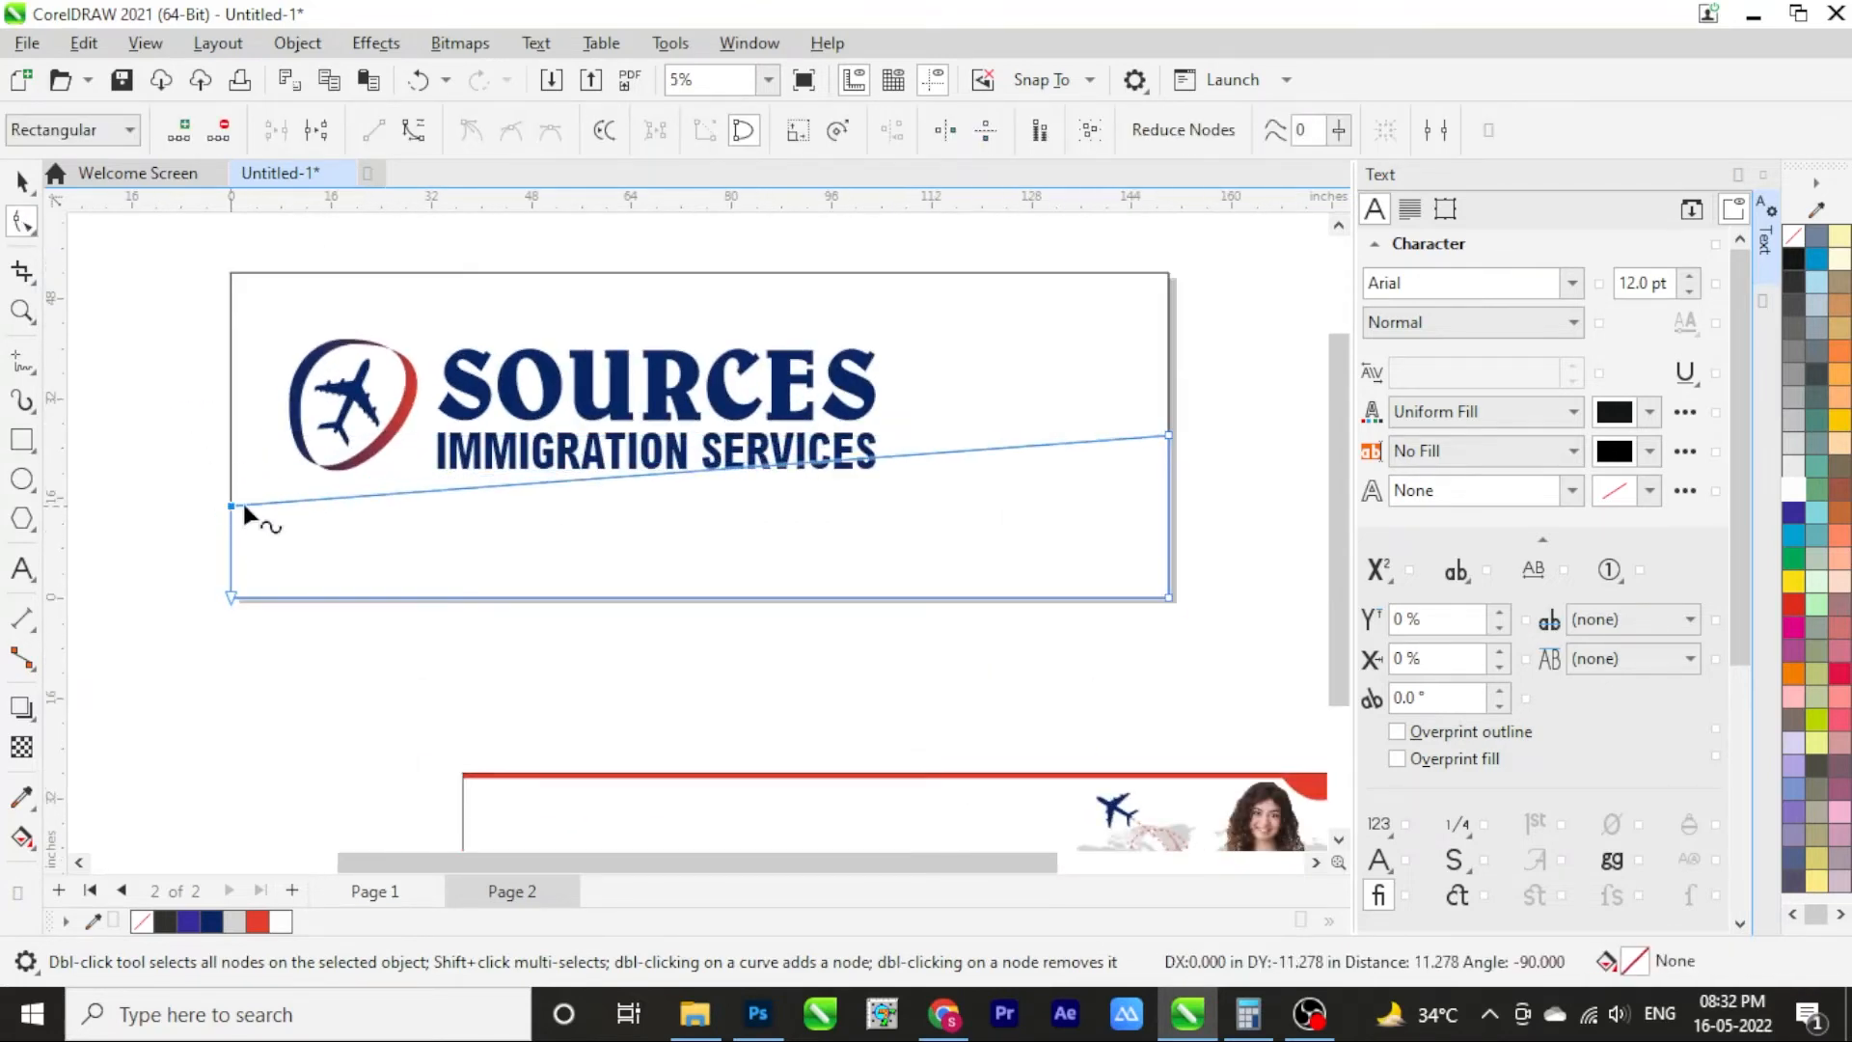
double_click(538, 489)
drag(538, 489, 568, 539)
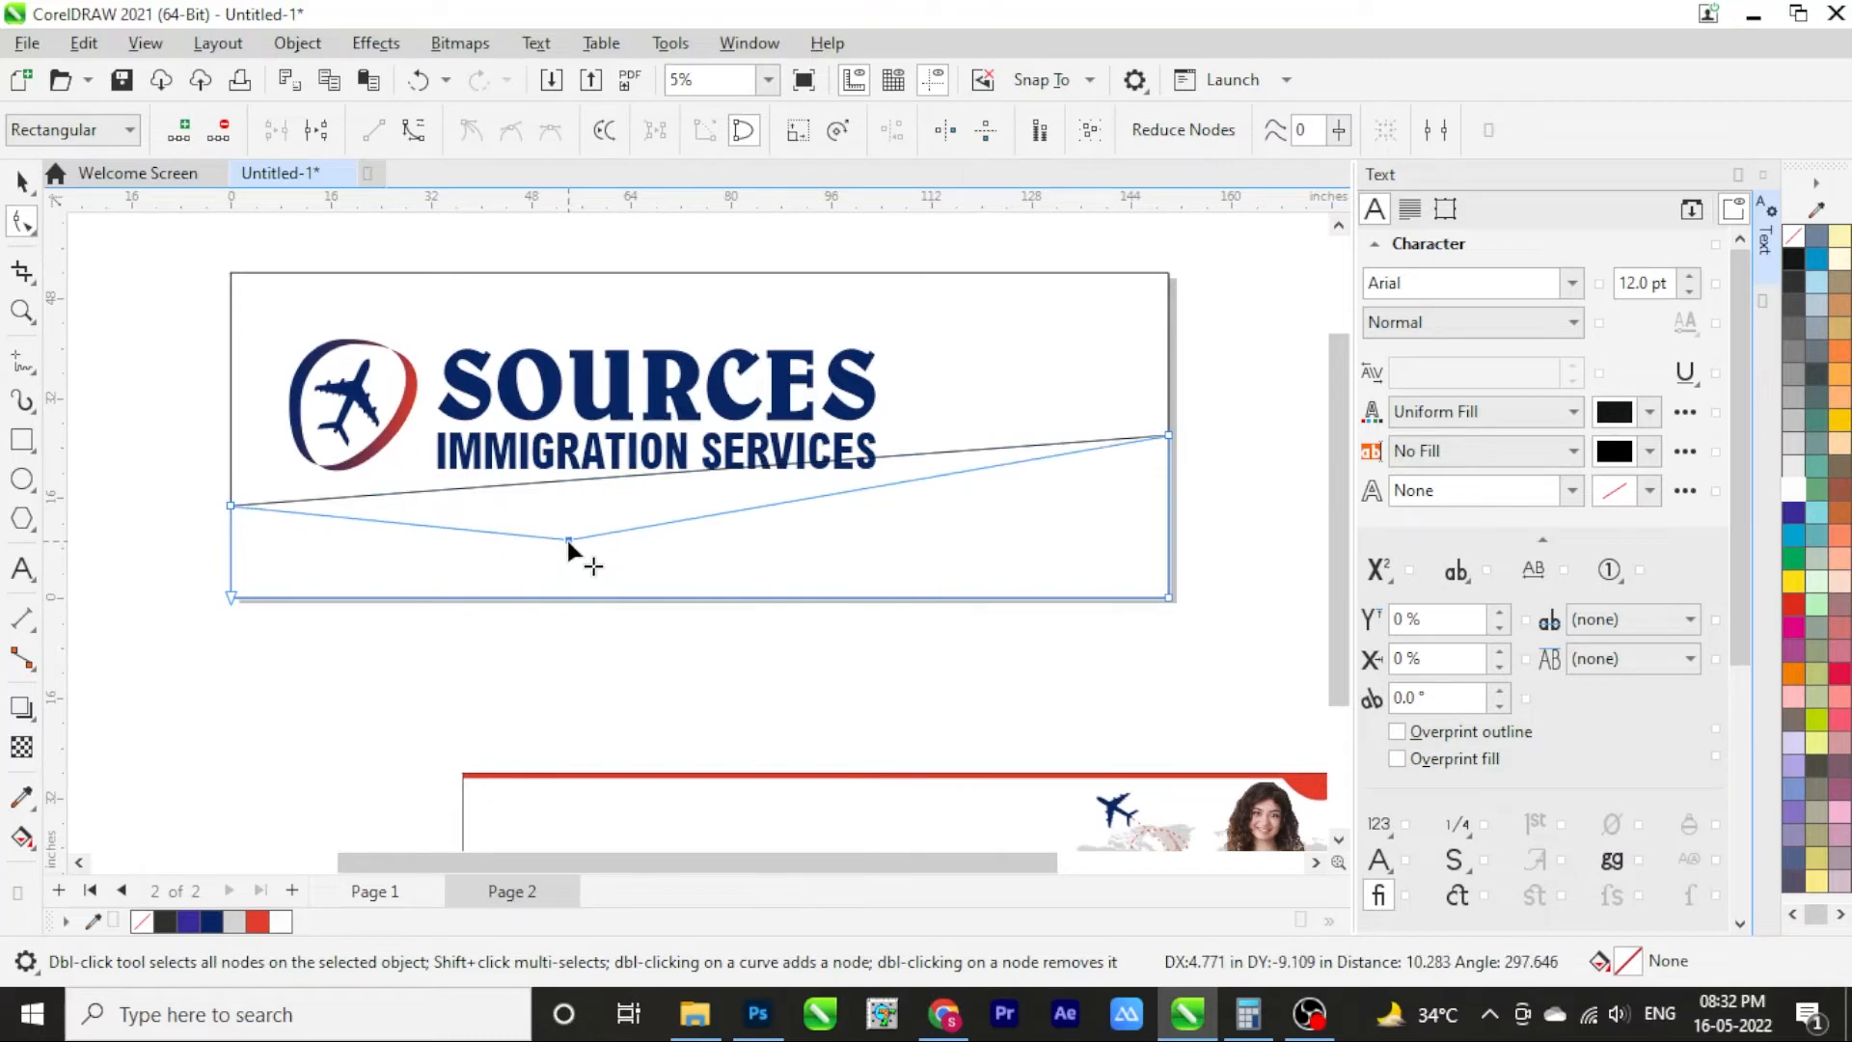
double_click(926, 483)
drag(926, 483, 897, 513)
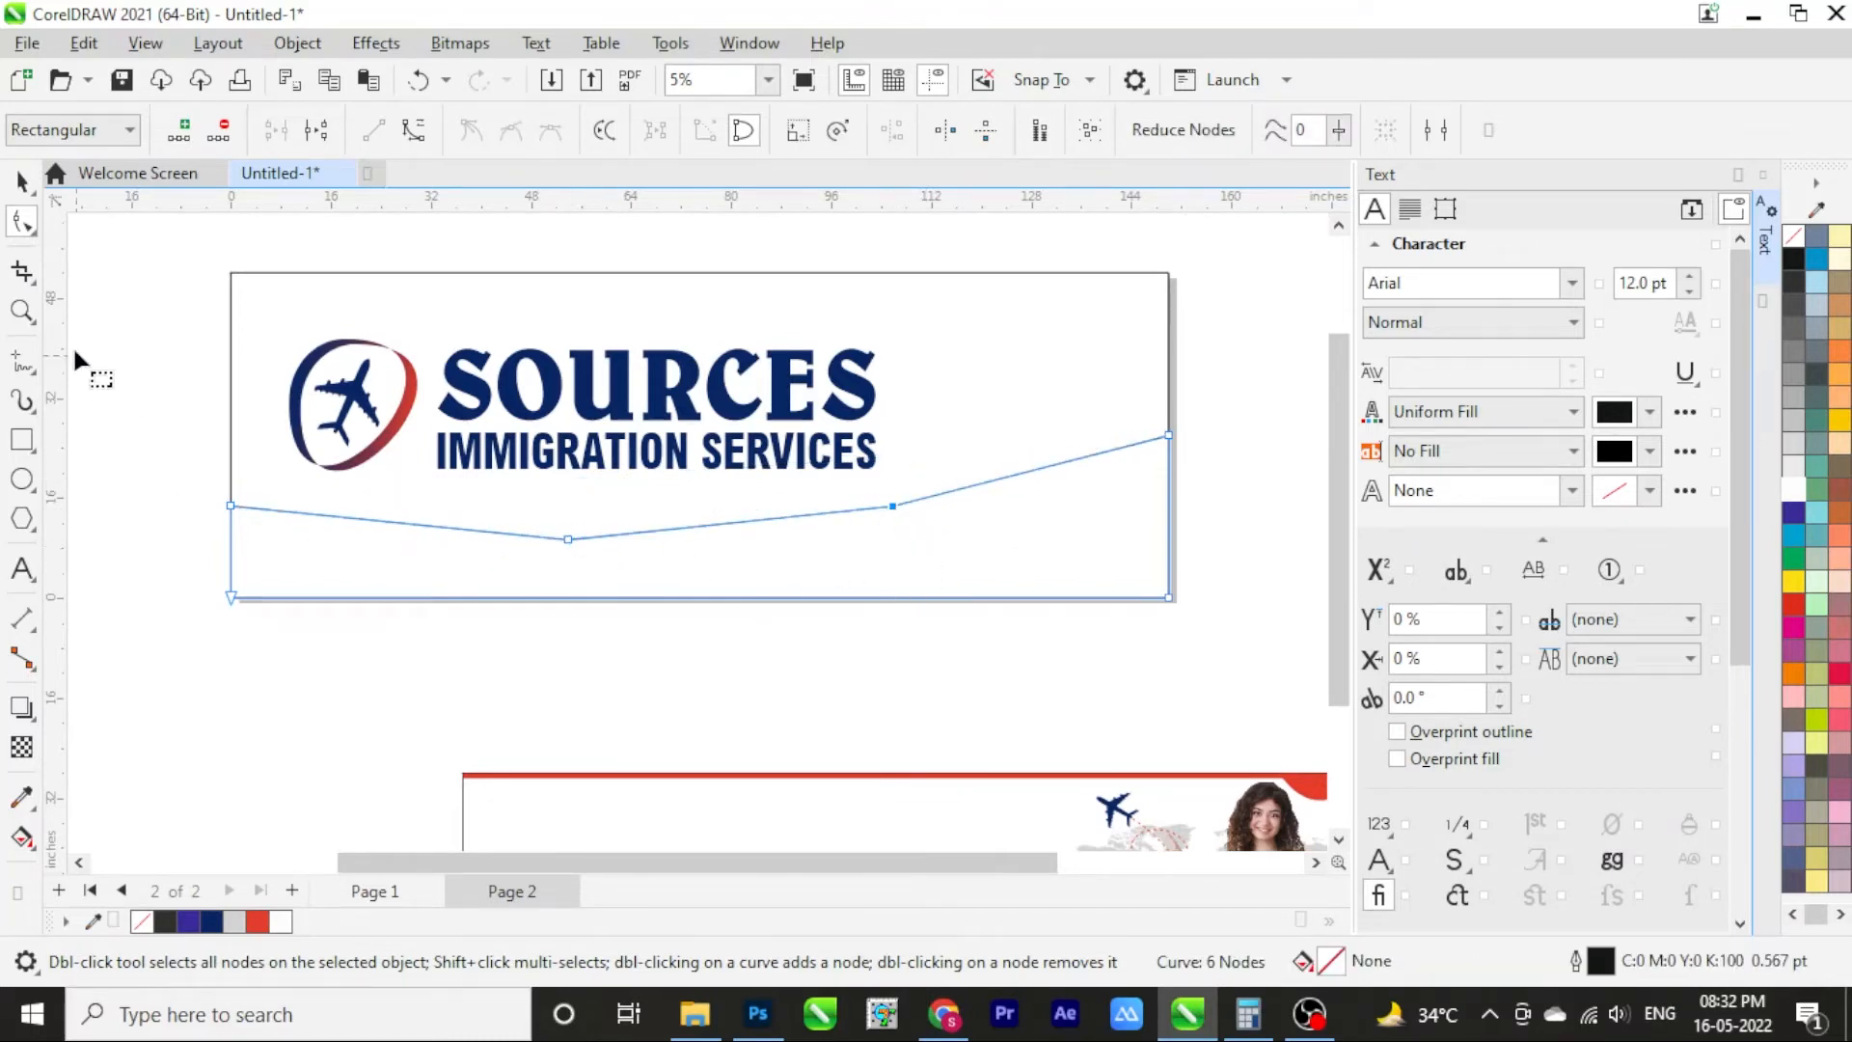
Convert the bent upper edge to a curve and delete its two added nodes to leave one smooth wave
click(434, 528)
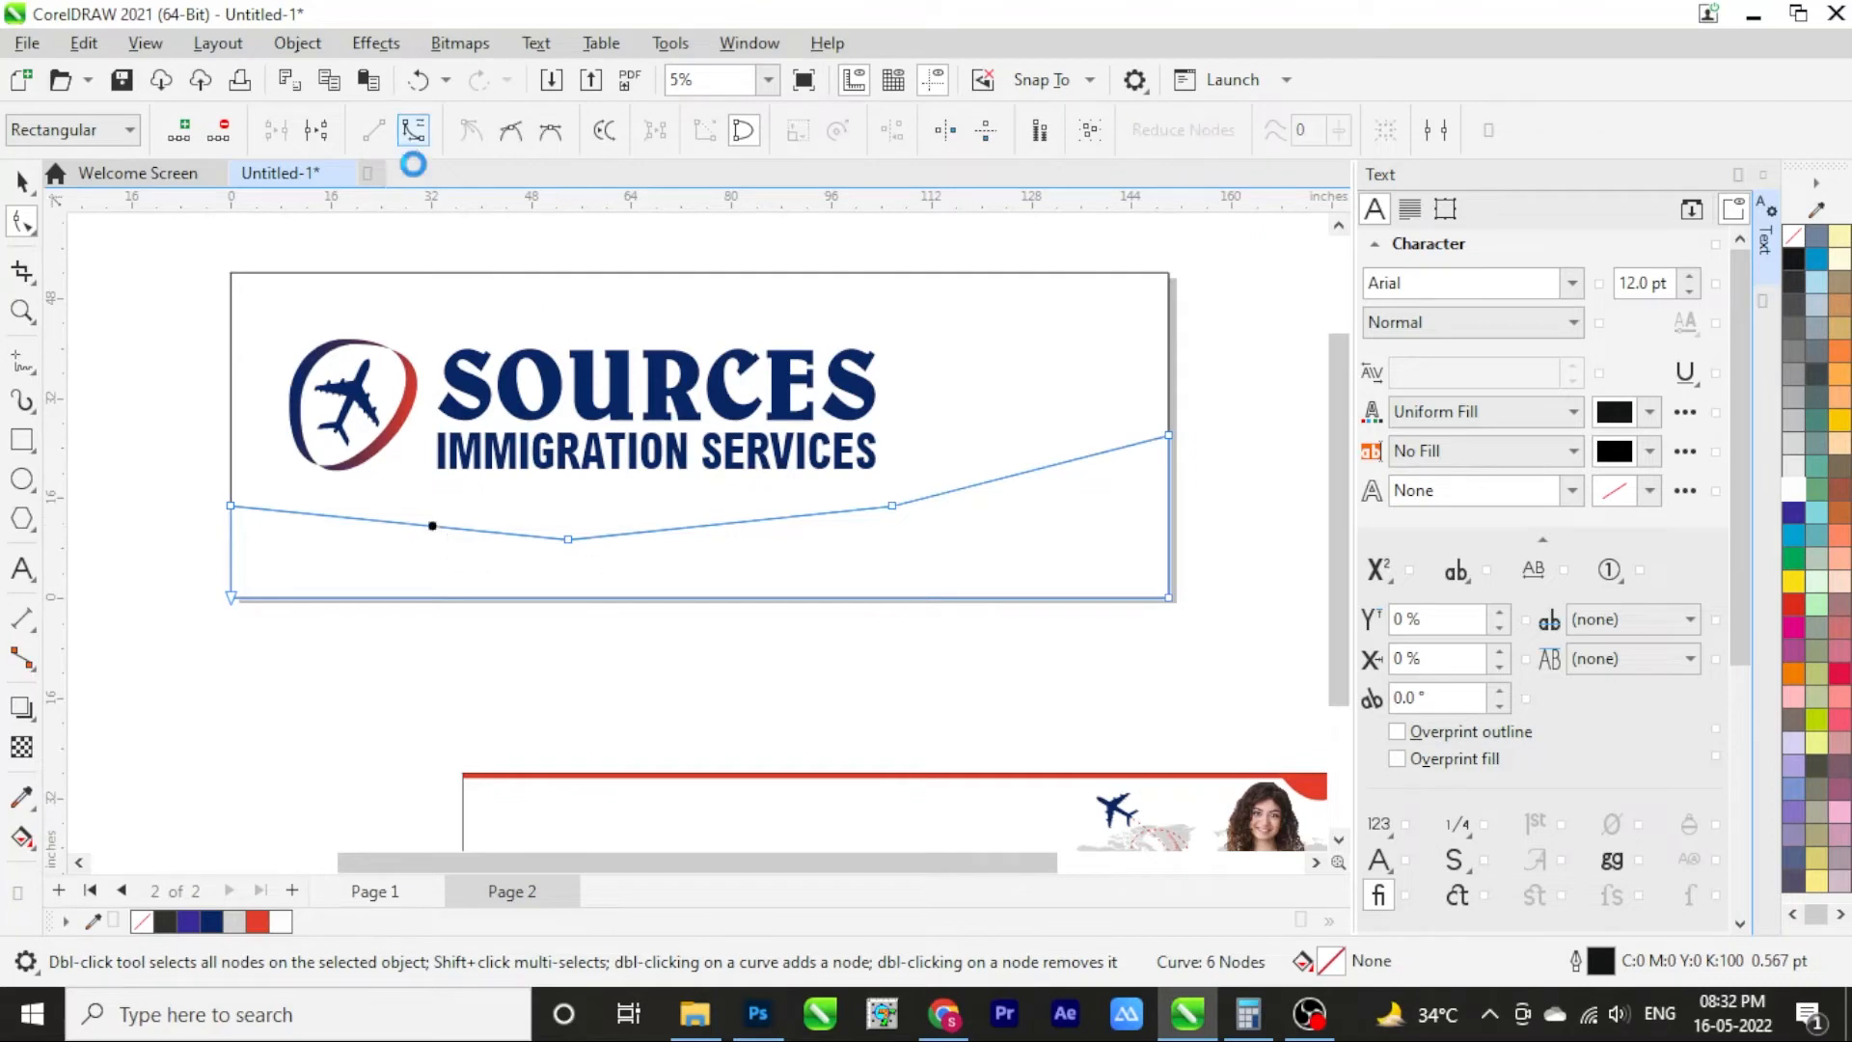
drag(403, 526, 399, 502)
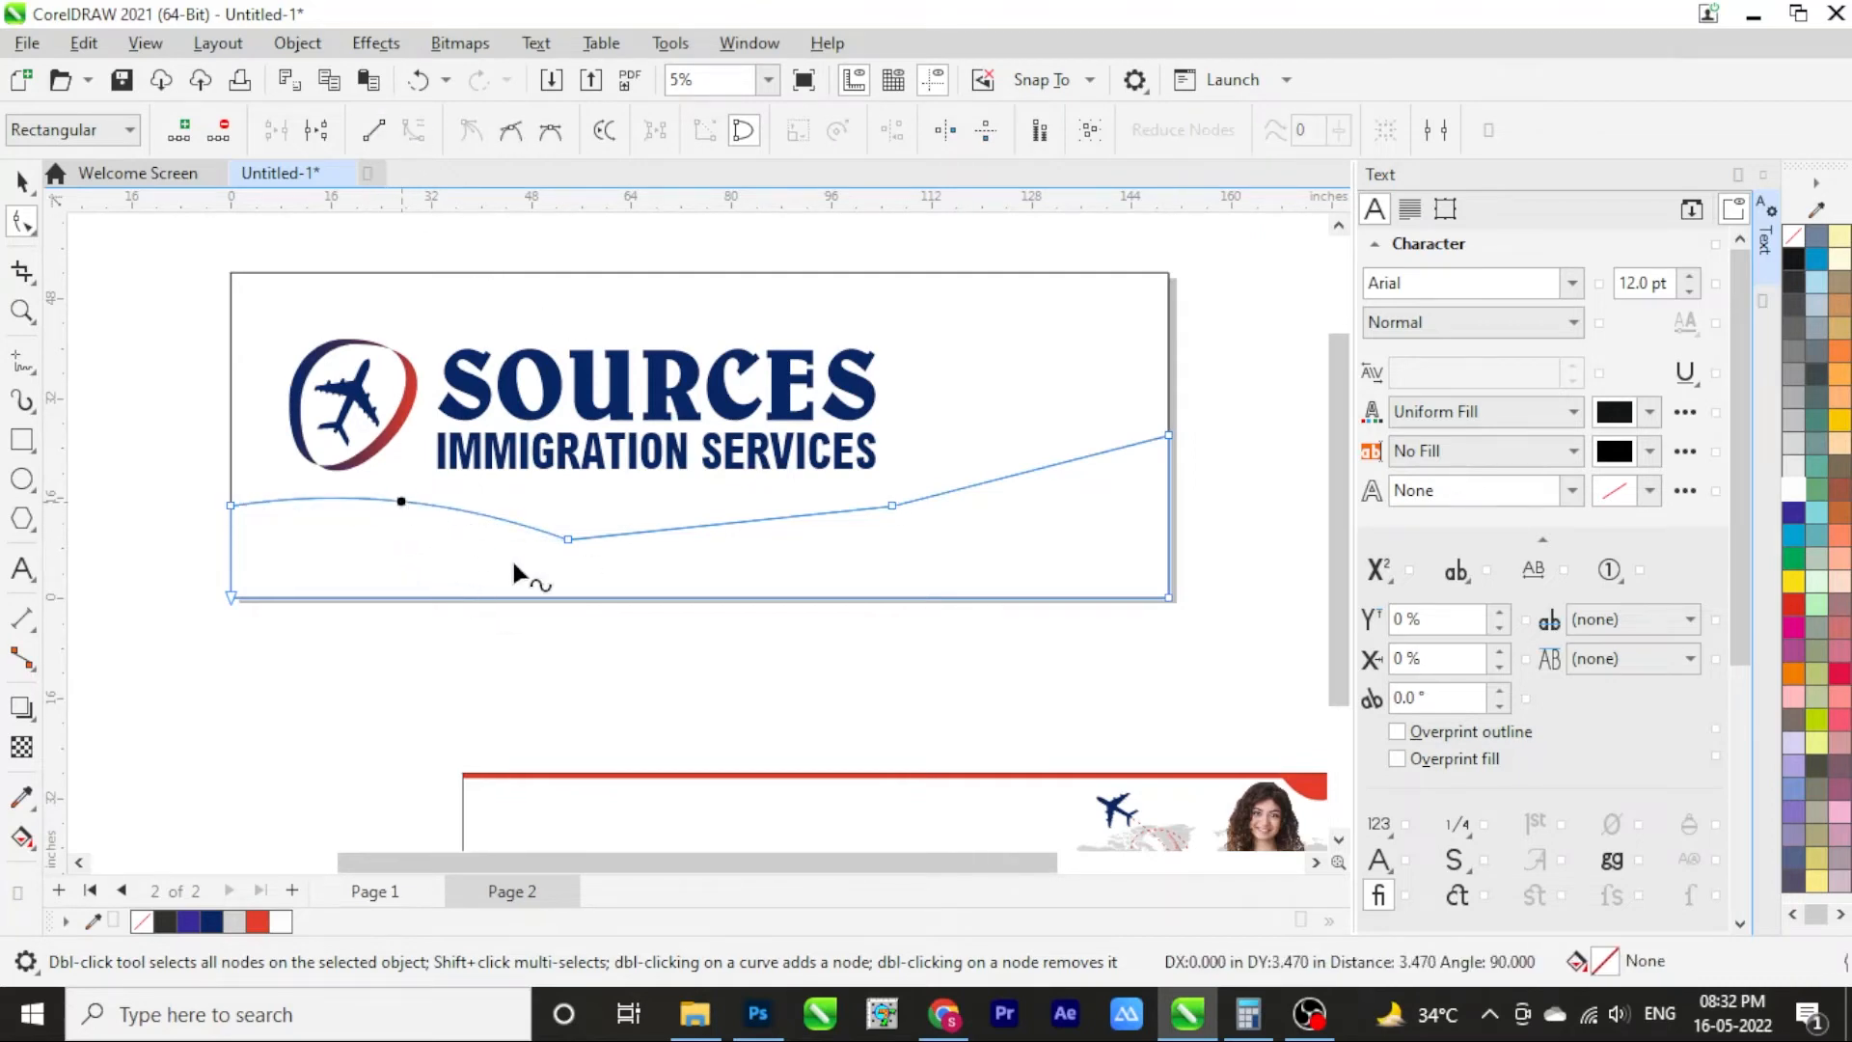
drag(552, 500, 609, 571)
key(Delete)
drag(839, 473, 947, 560)
key(Delete)
click(750, 492)
drag(178, 461, 694, 552)
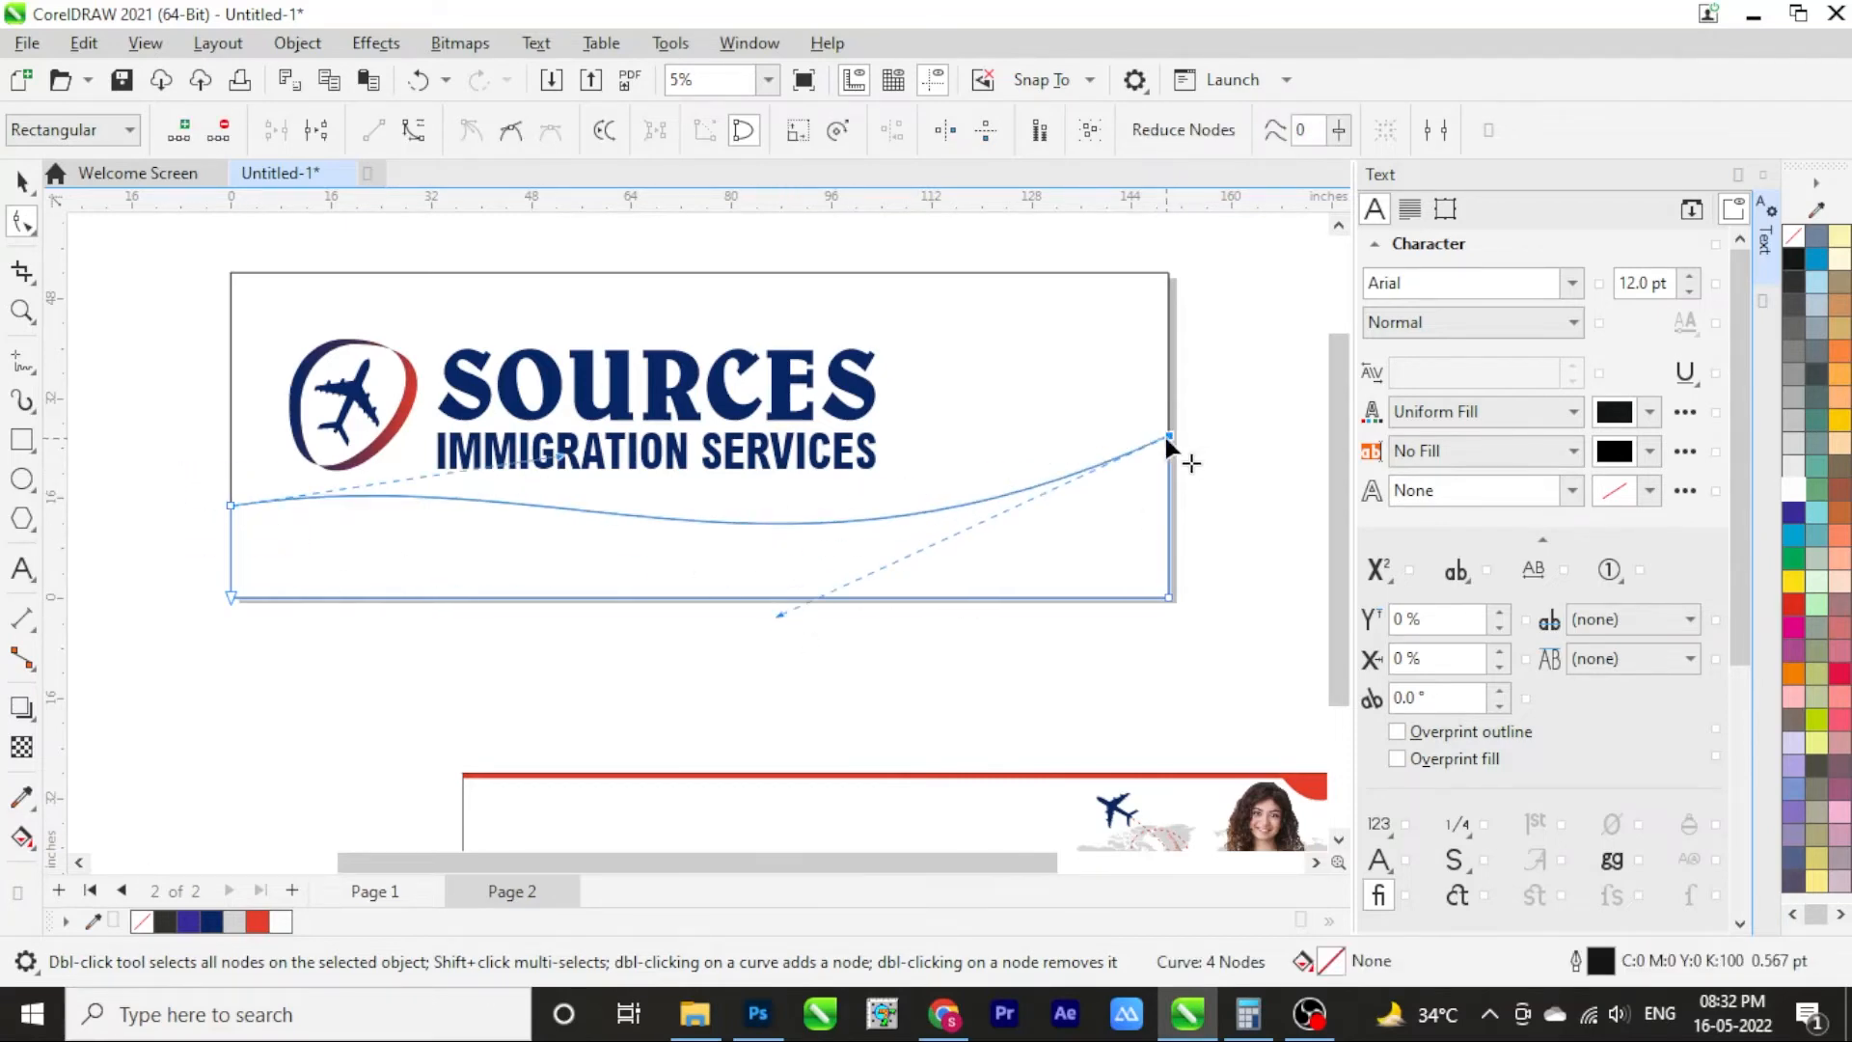
Raise the wave's right end to about 35.3 inches and adjust both end handles so the edge dips from the left and sweeps up
drag(1167, 436, 1166, 379)
drag(779, 554, 1003, 668)
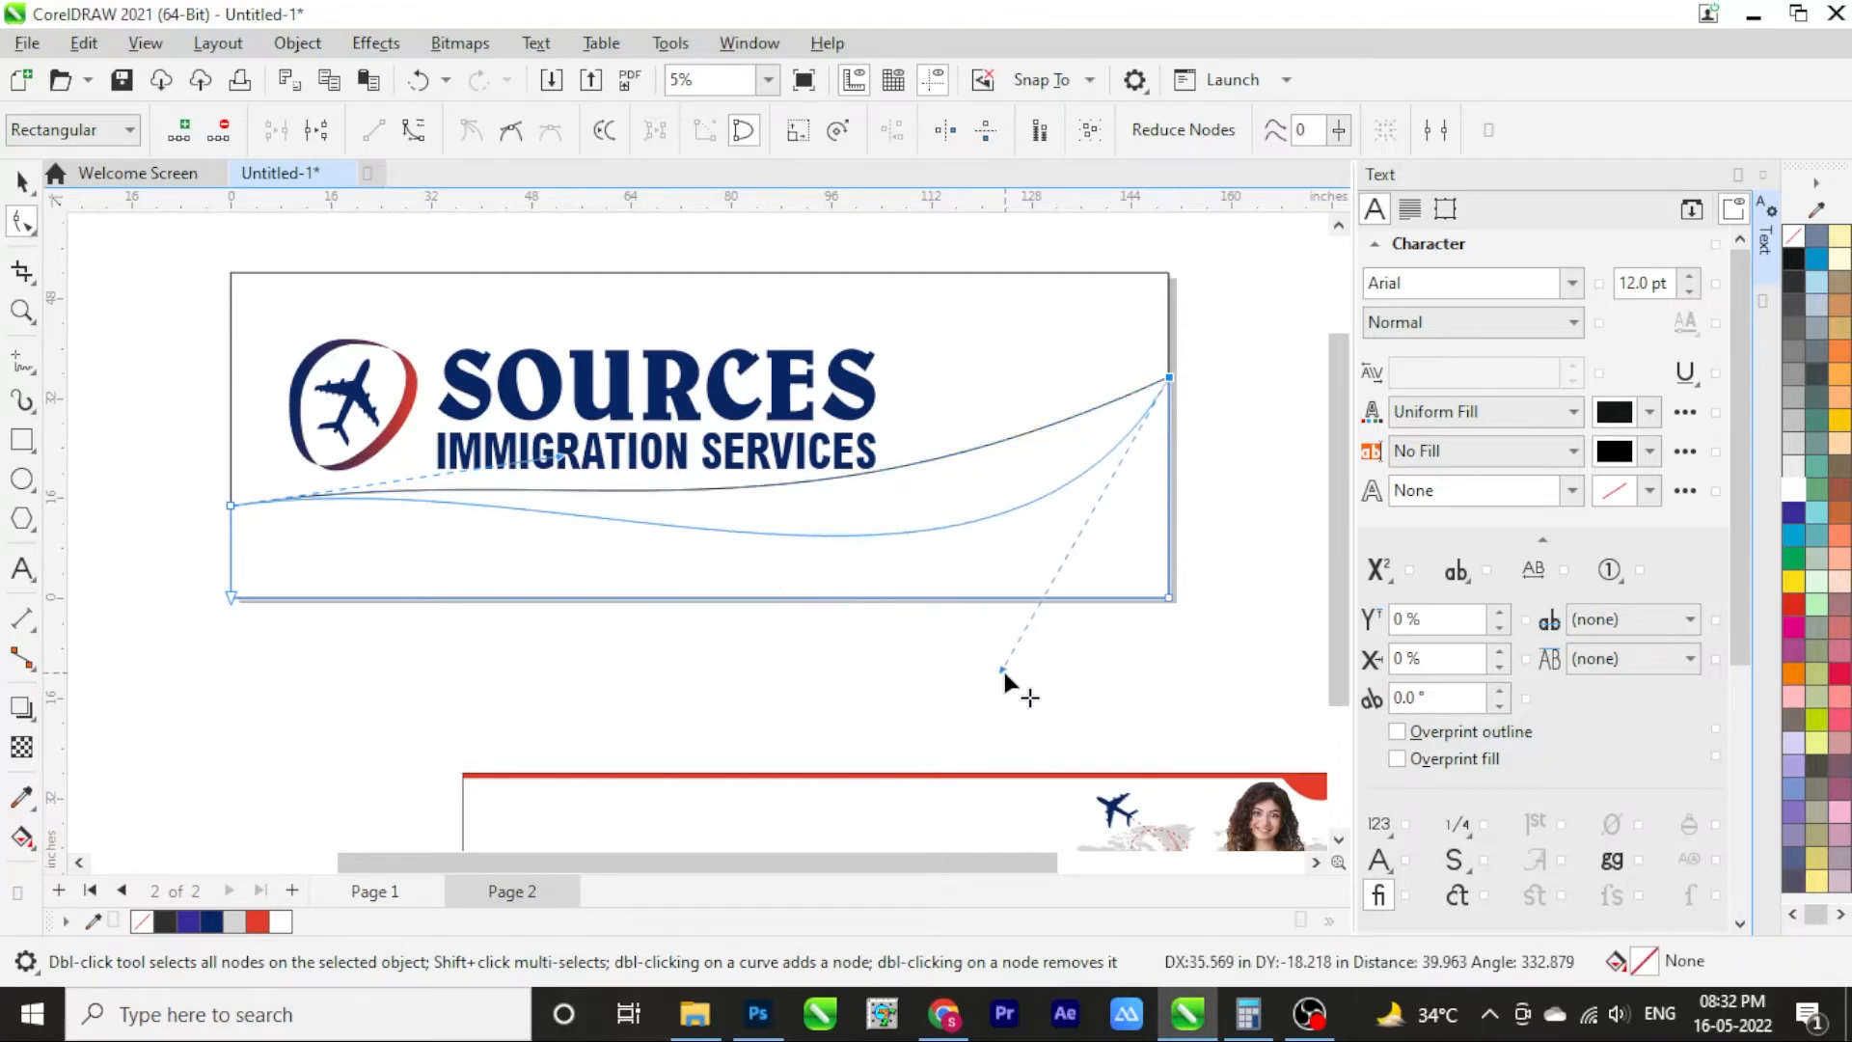
drag(240, 506, 233, 528)
drag(561, 478, 390, 440)
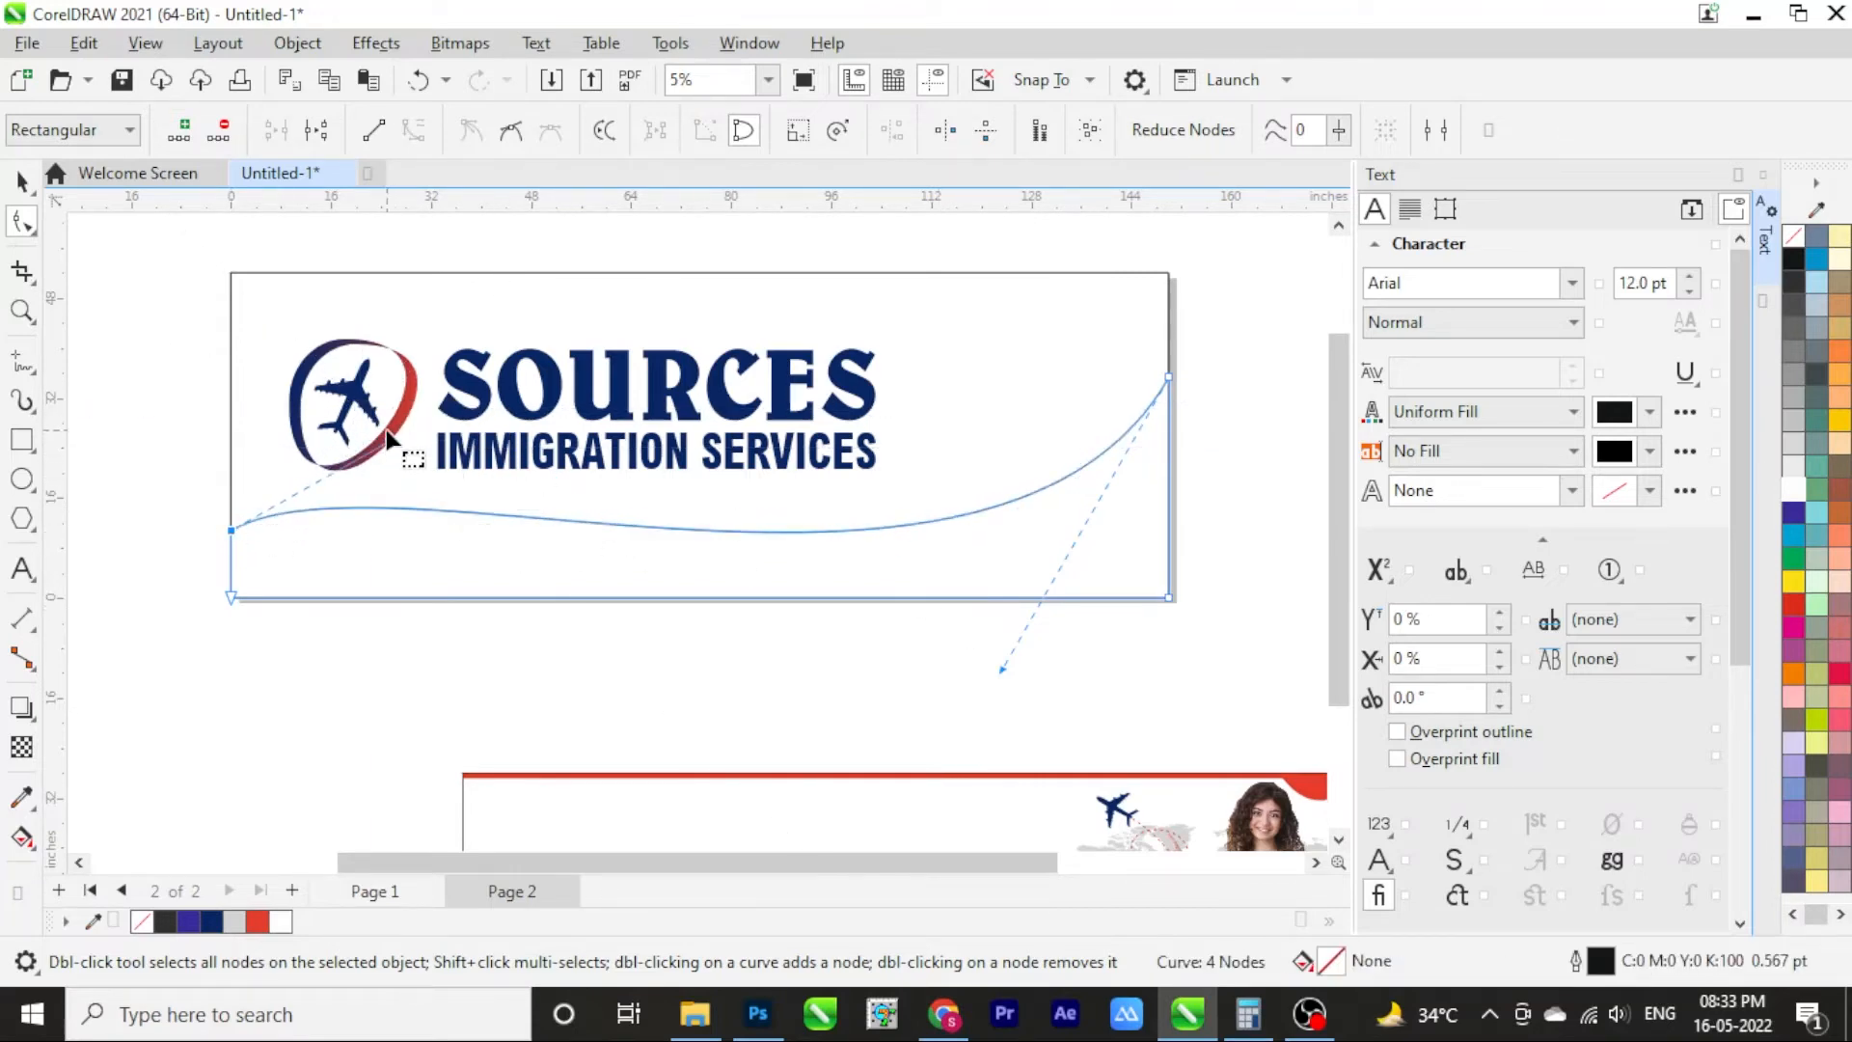
drag(391, 445, 405, 583)
drag(230, 530, 229, 499)
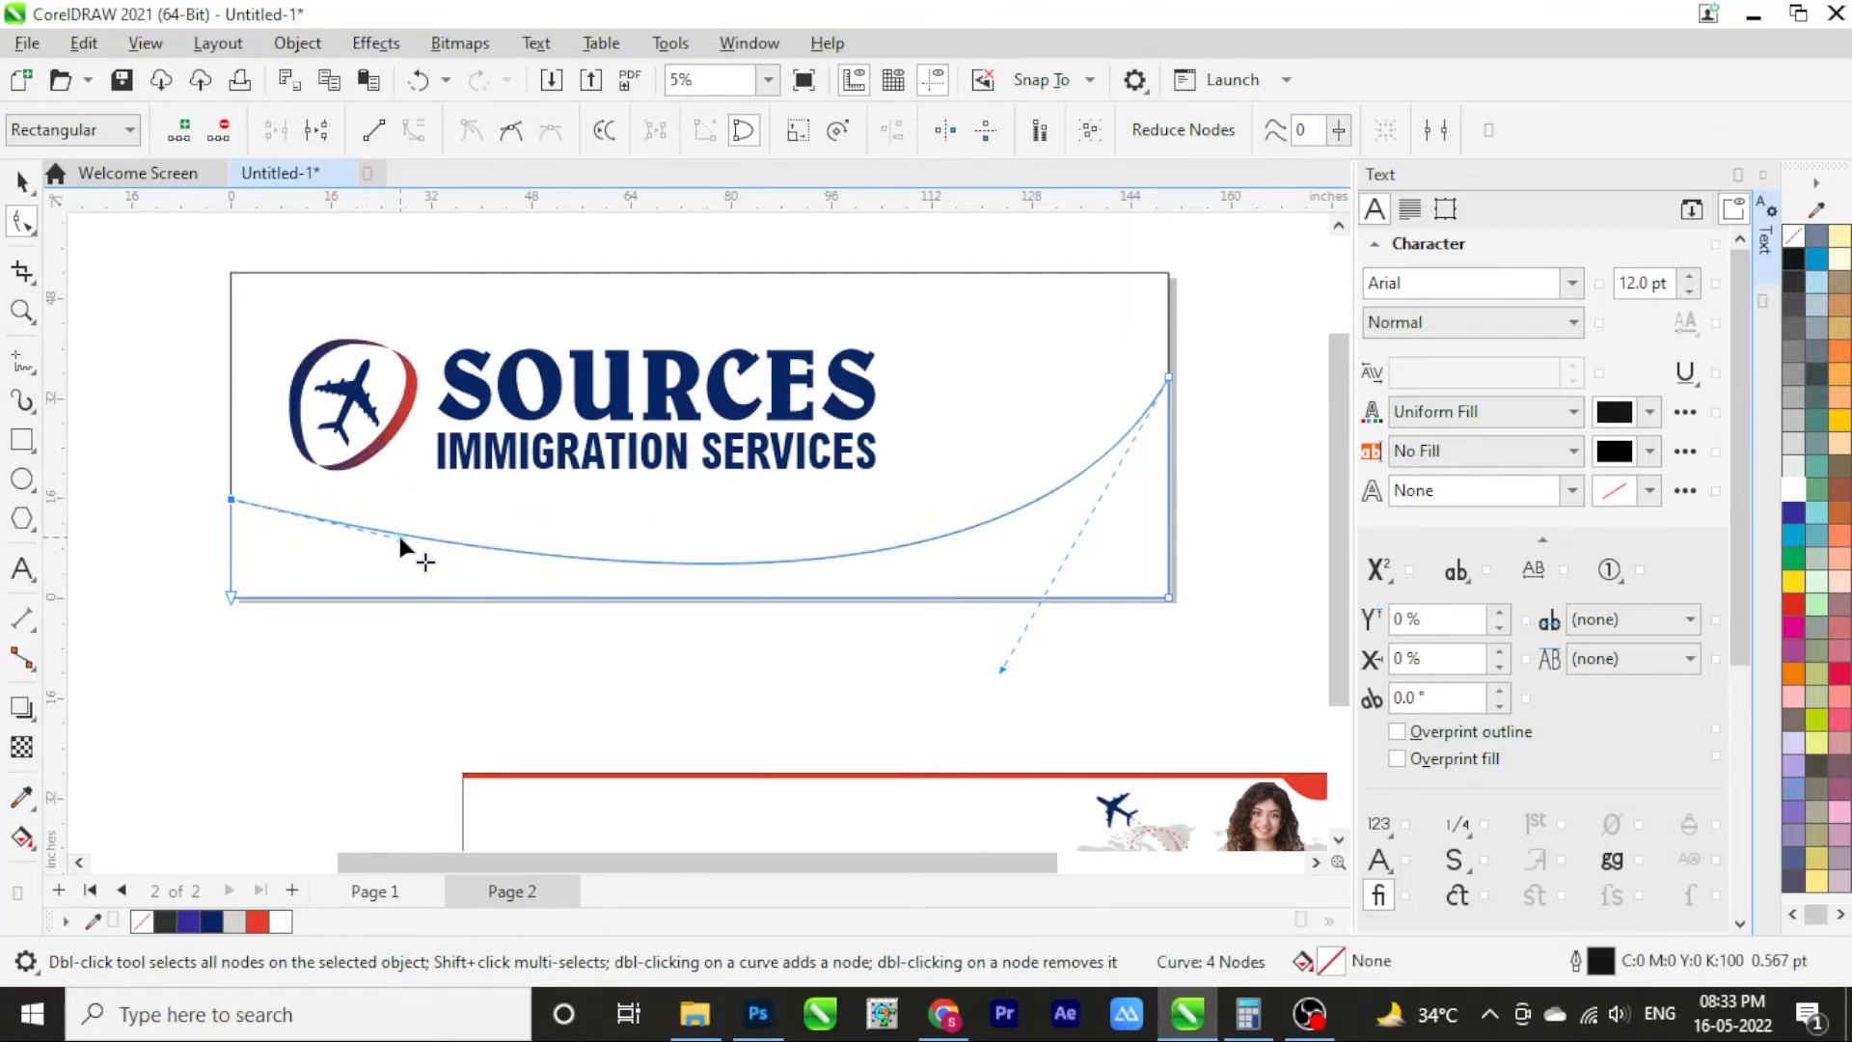
drag(398, 530, 399, 540)
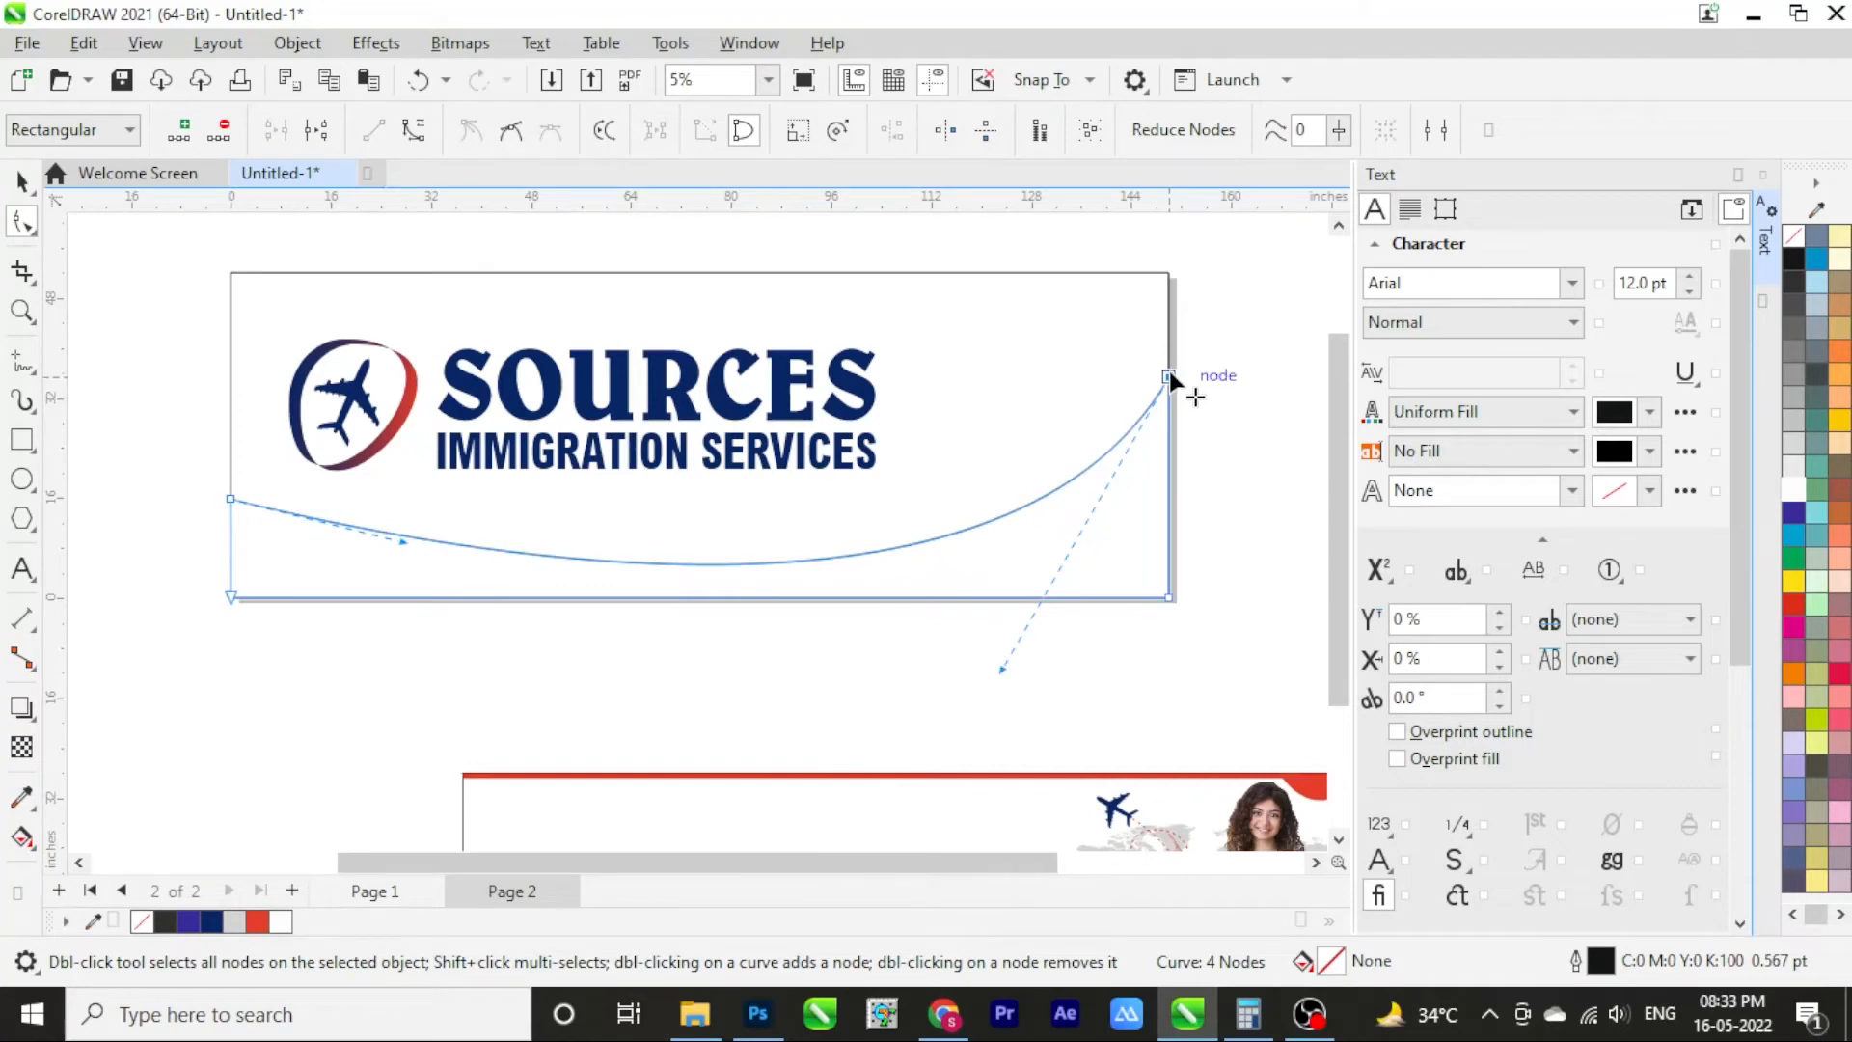
click(1231, 366)
click(1231, 369)
click(27, 188)
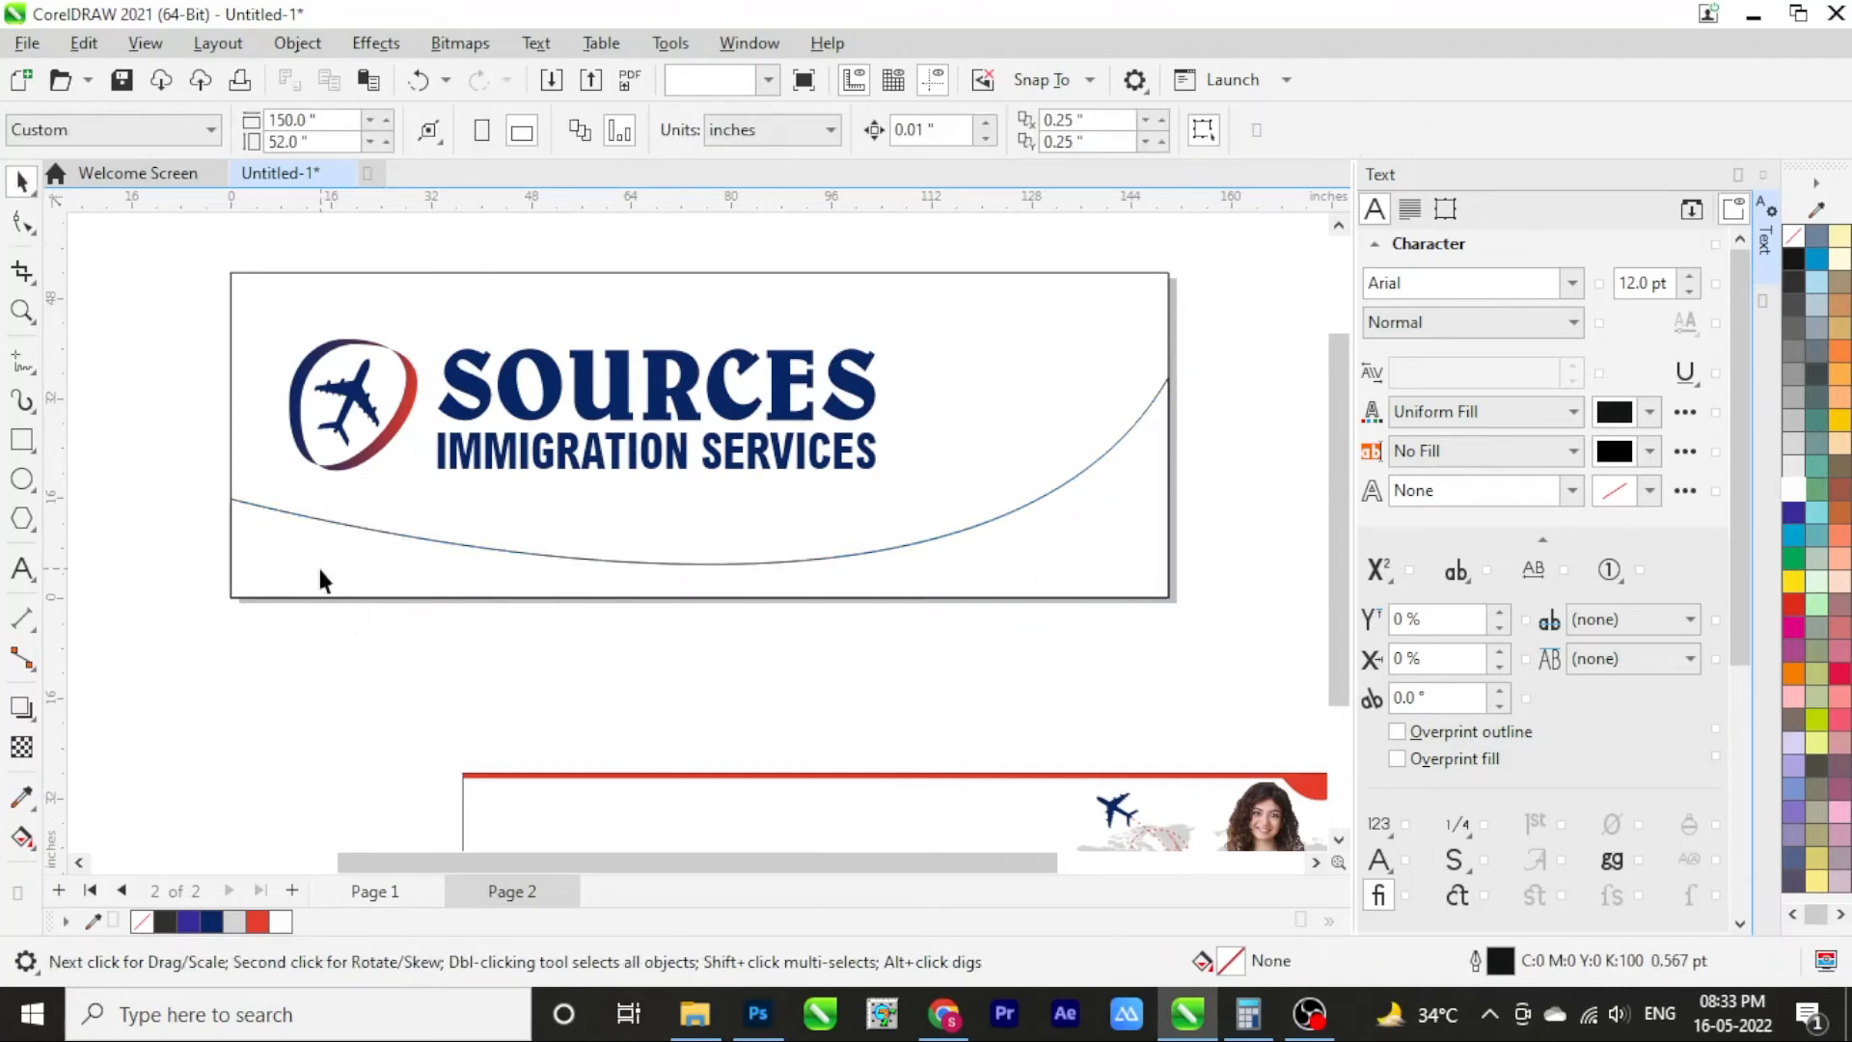
Duplicate the wave shape and align the two shapes exactly on top of each other
click(318, 566)
drag(318, 566, 371, 681)
right_click(371, 681)
shift+click(308, 569)
key(c)
key(e)
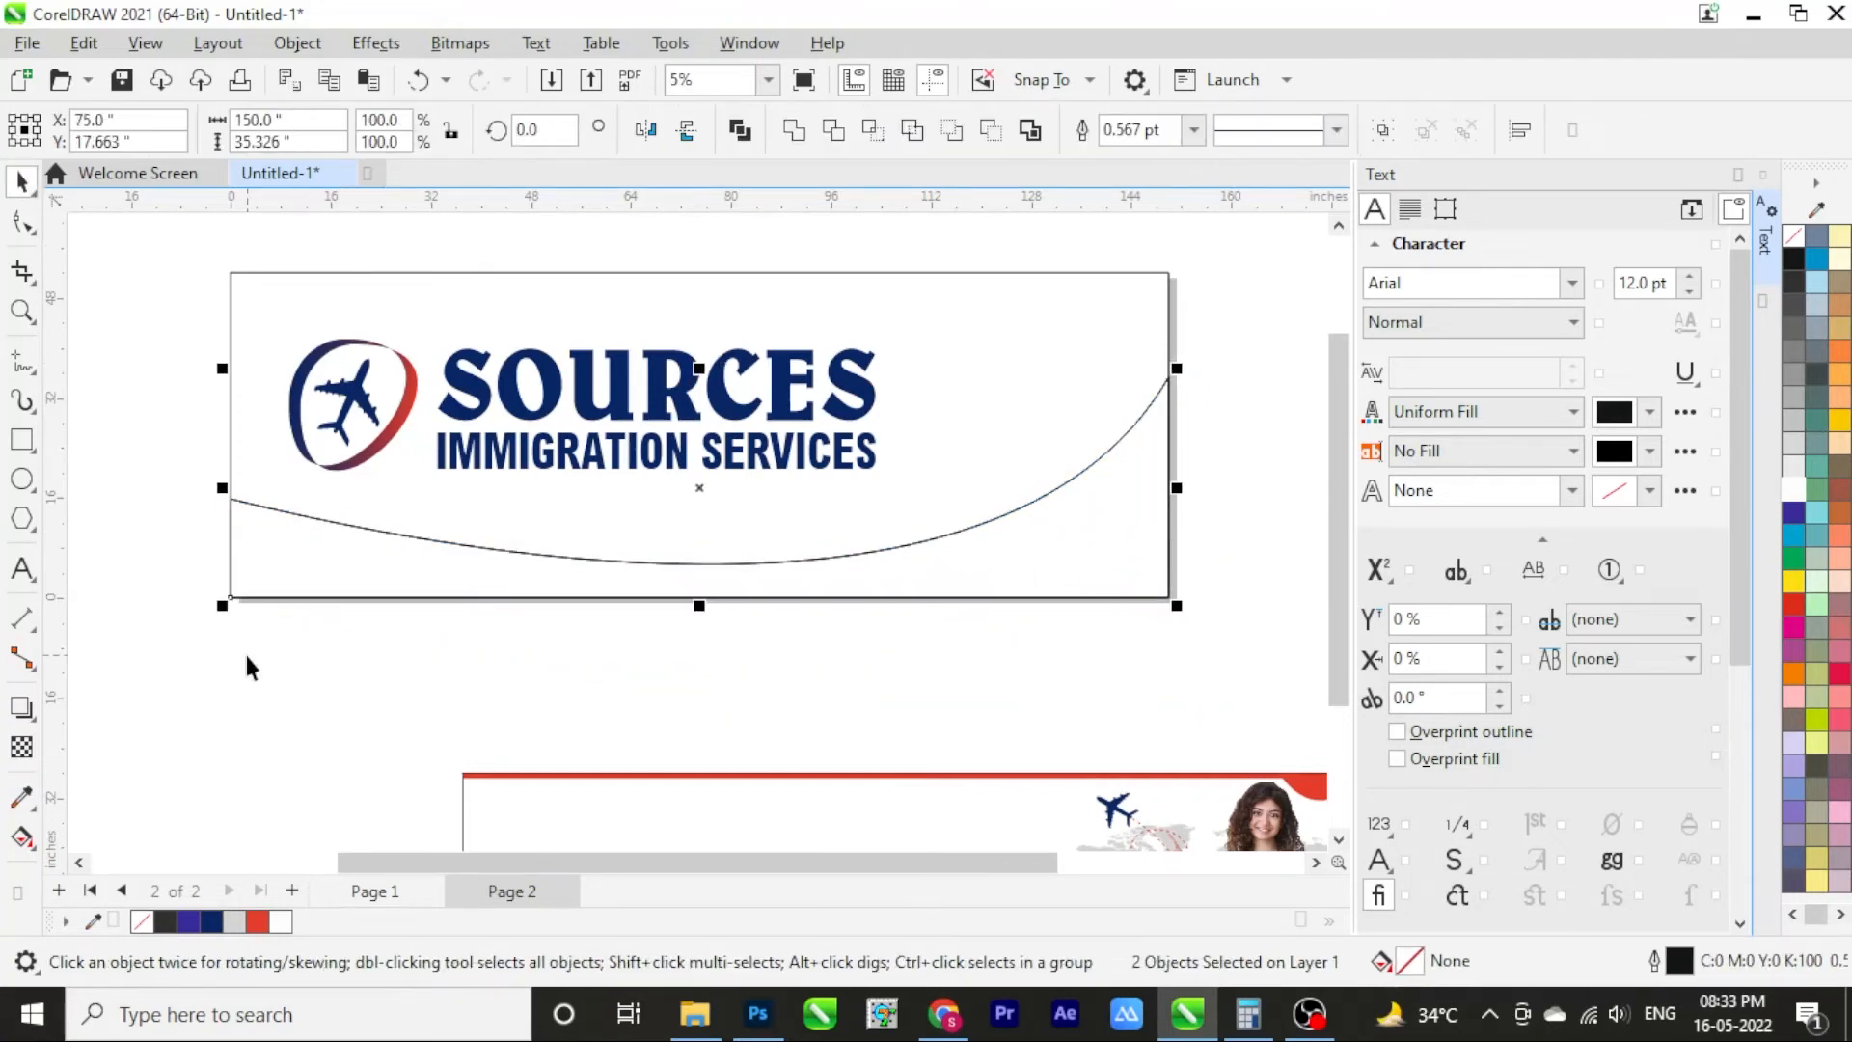
Reshape one stacked wave so its upper edge arches above the other, raising its right end to about 40.5 inches
click(245, 652)
click(286, 553)
click(21, 224)
drag(194, 463, 281, 531)
drag(404, 542, 417, 477)
drag(1003, 669, 942, 621)
scroll(1244, 367, up, 1)
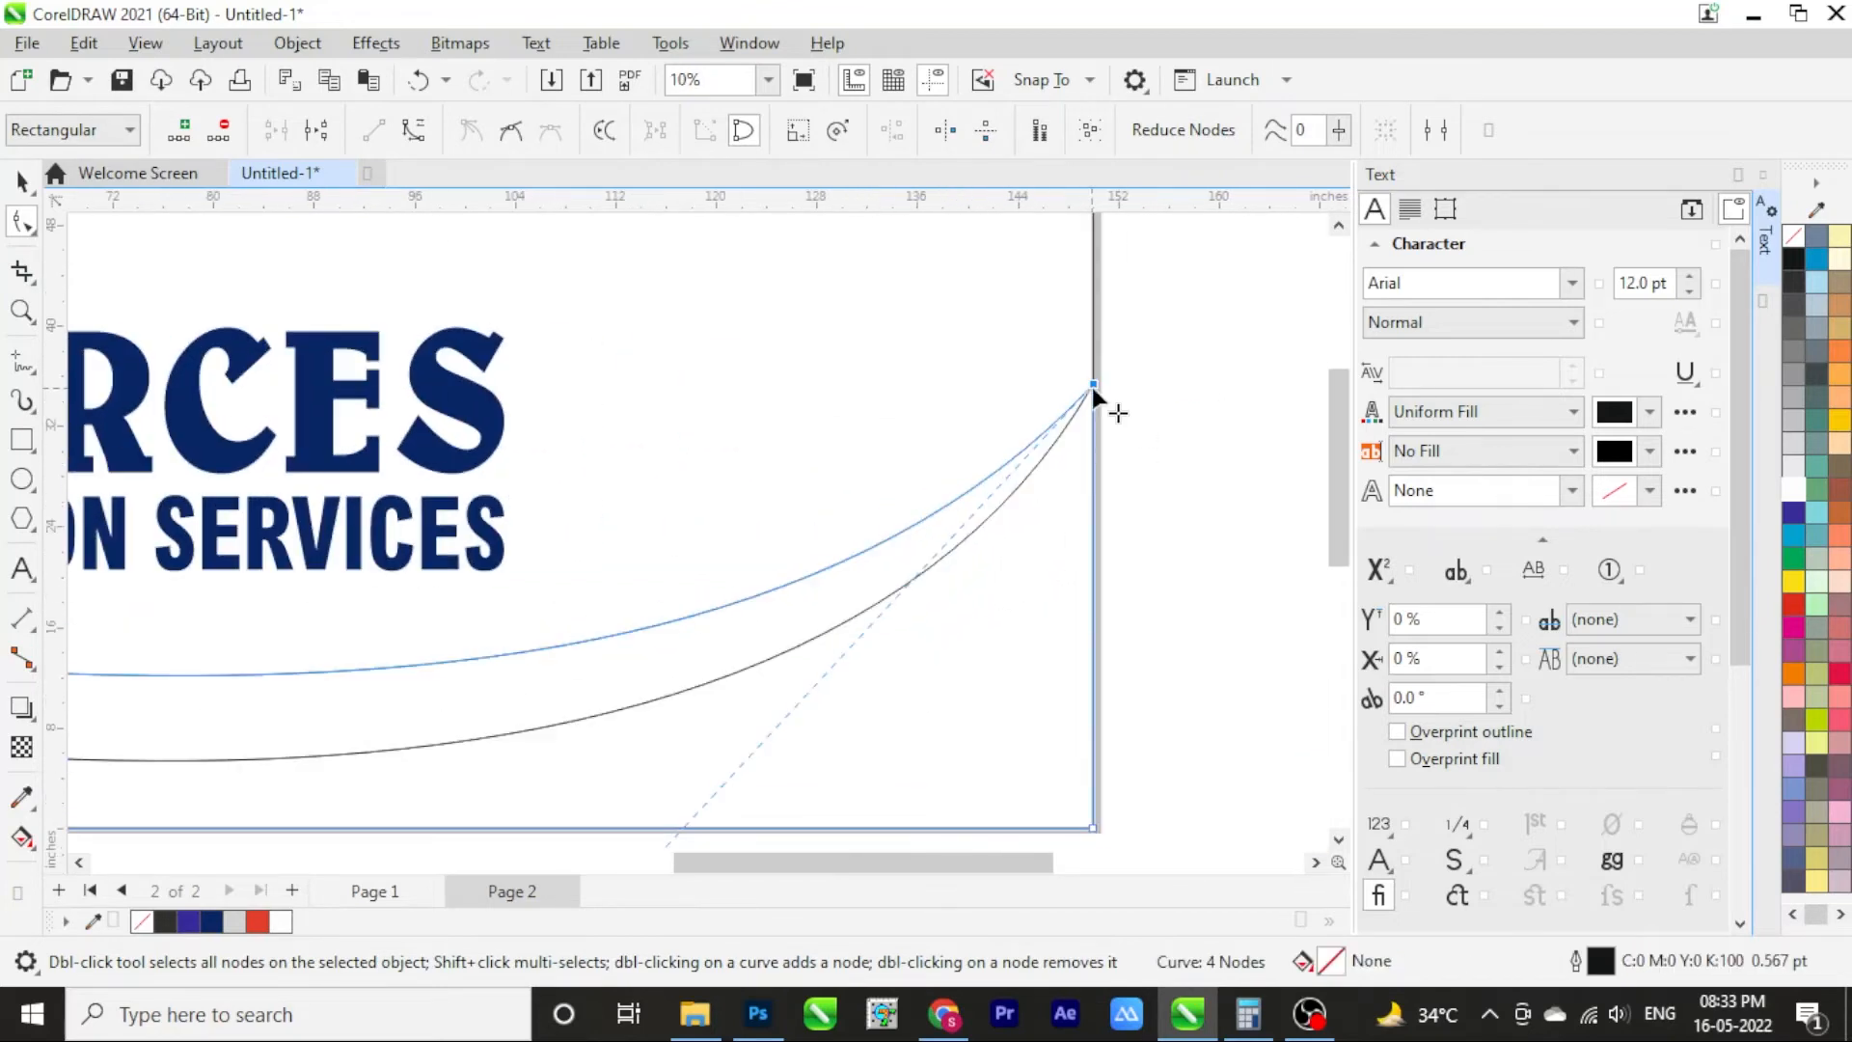
drag(1092, 386, 1092, 318)
scroll(999, 449, down, 1)
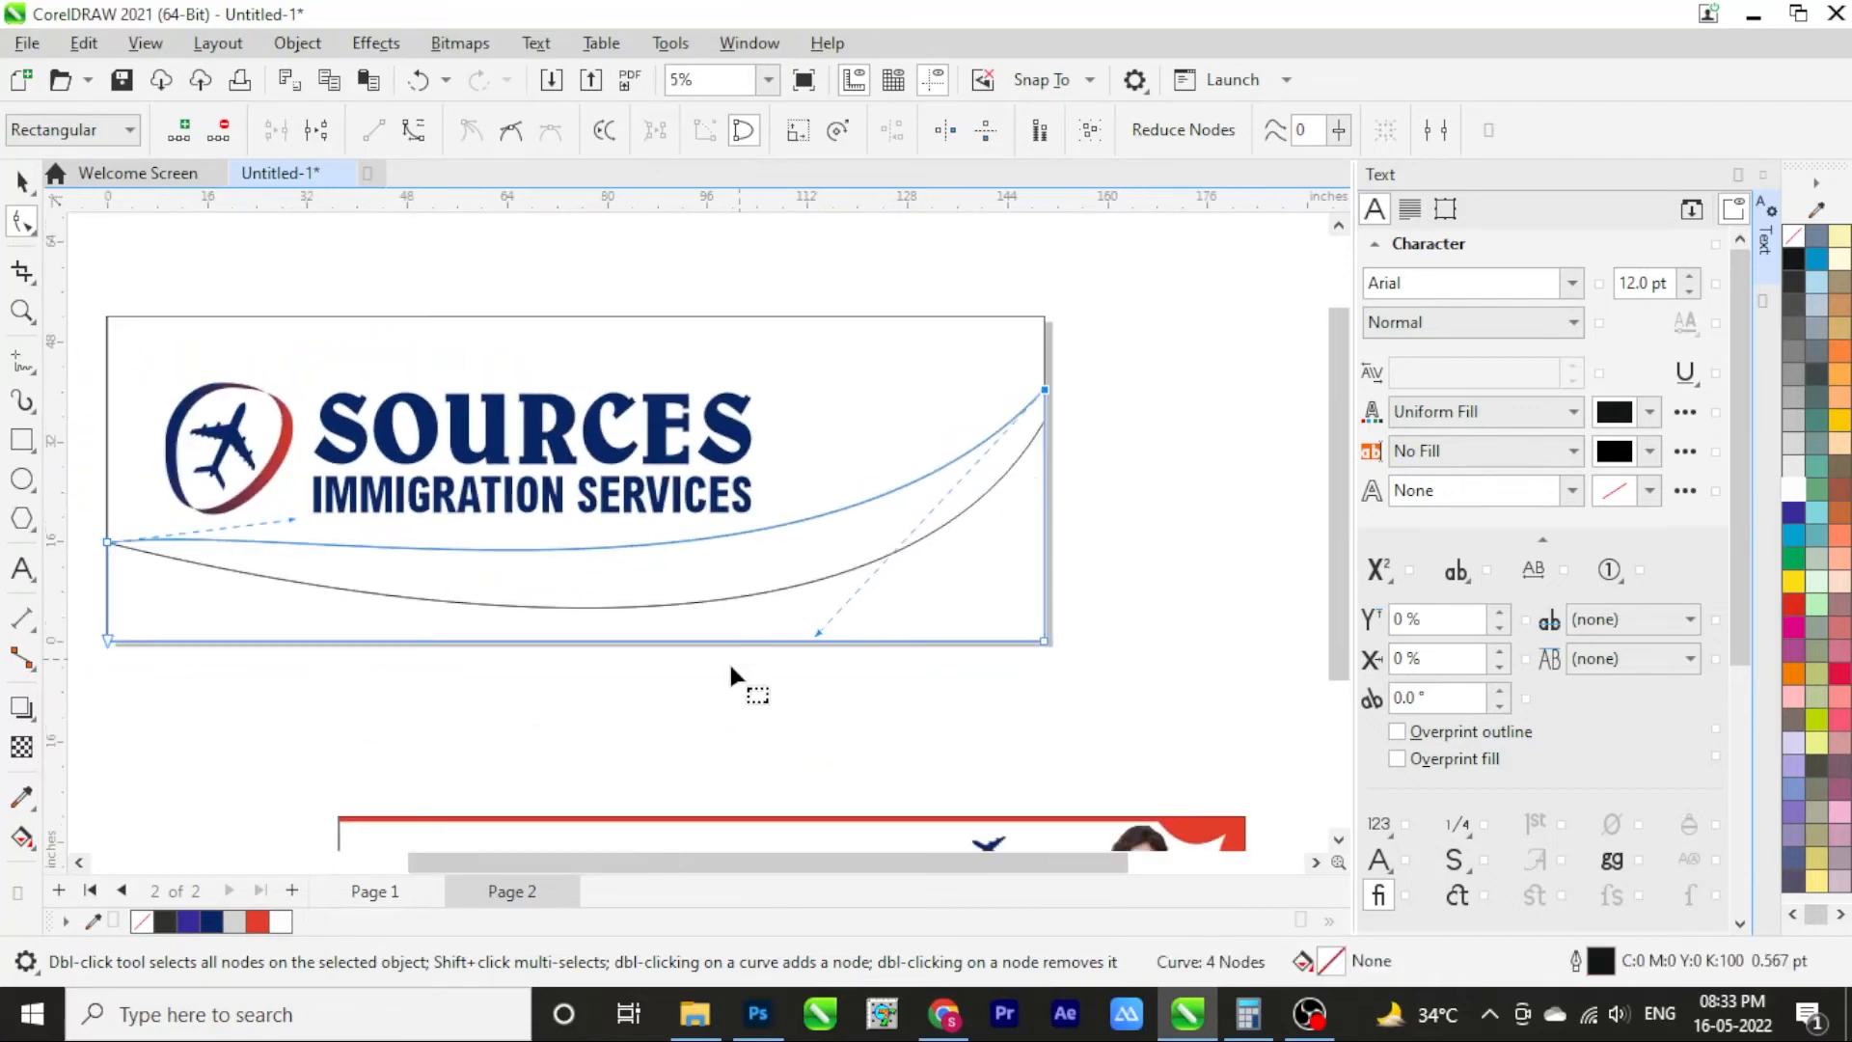
drag(821, 638, 823, 679)
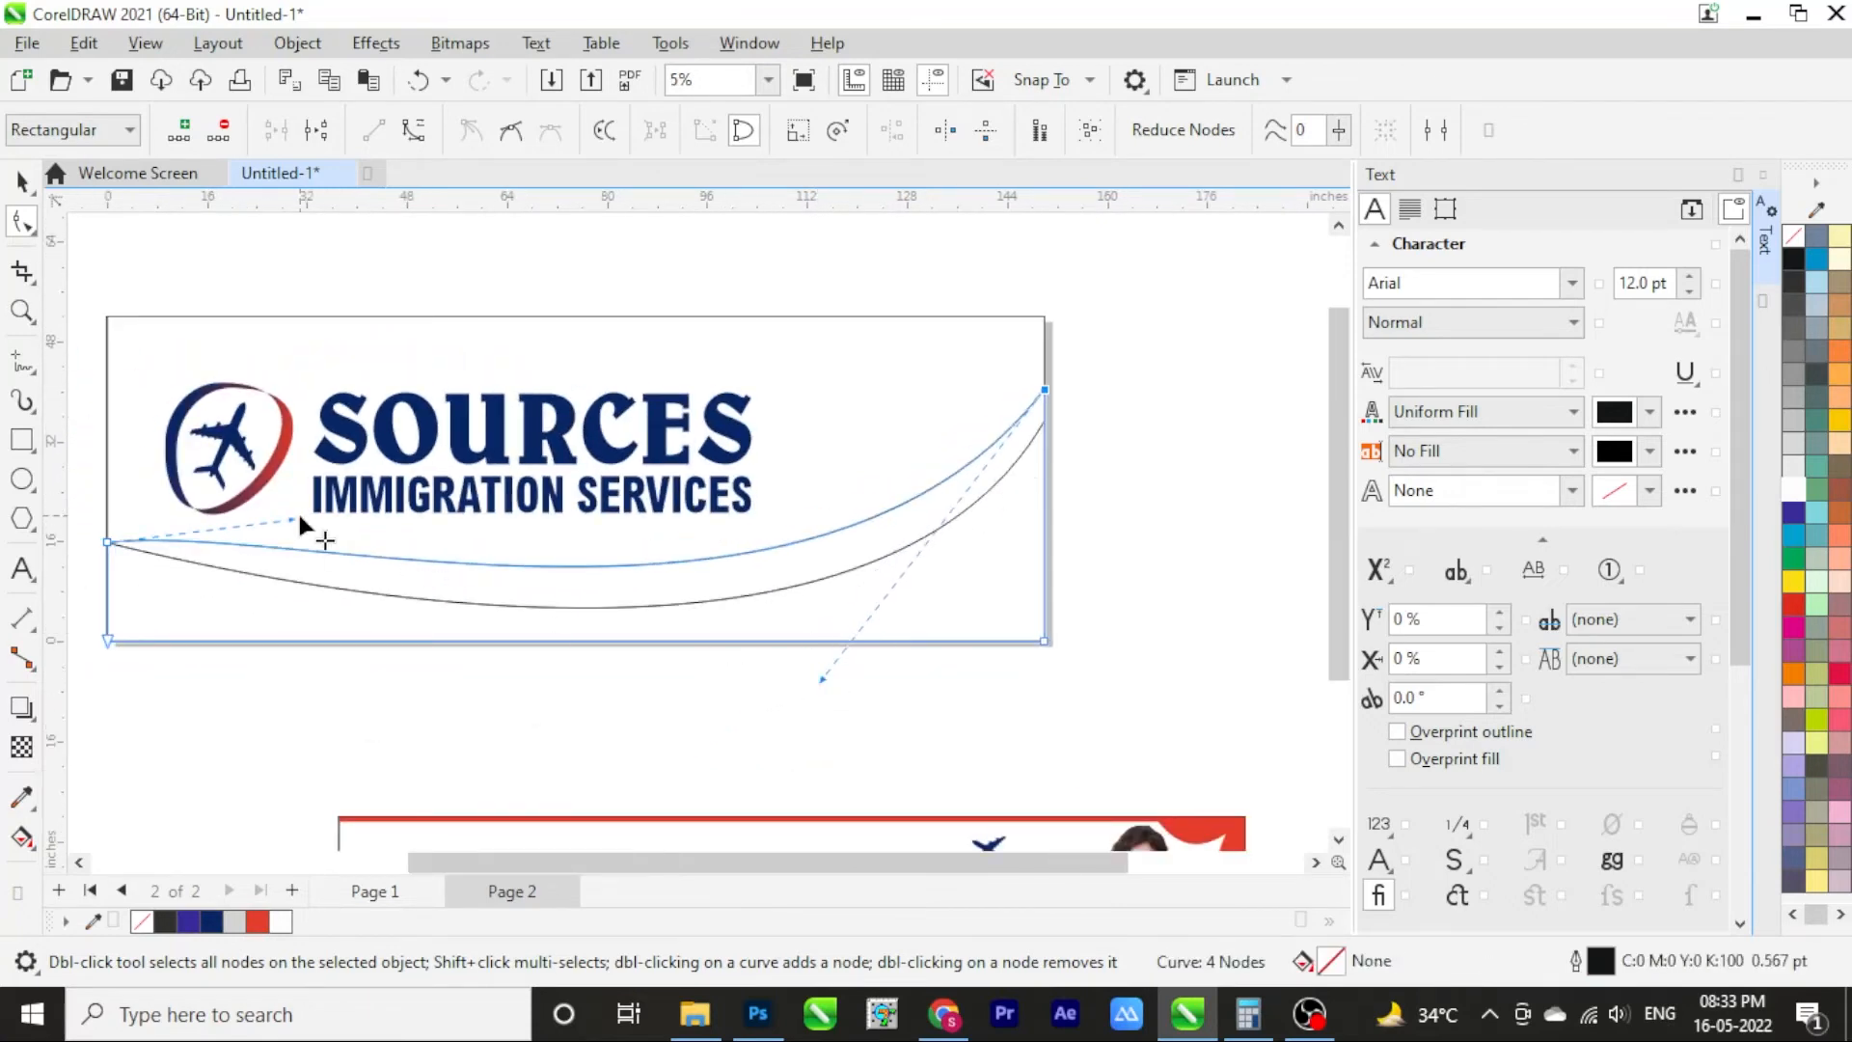
Lower the upper wave's left end below the other wave's and steepen its handle so the two edges cross
scroll(106, 571, up, 1)
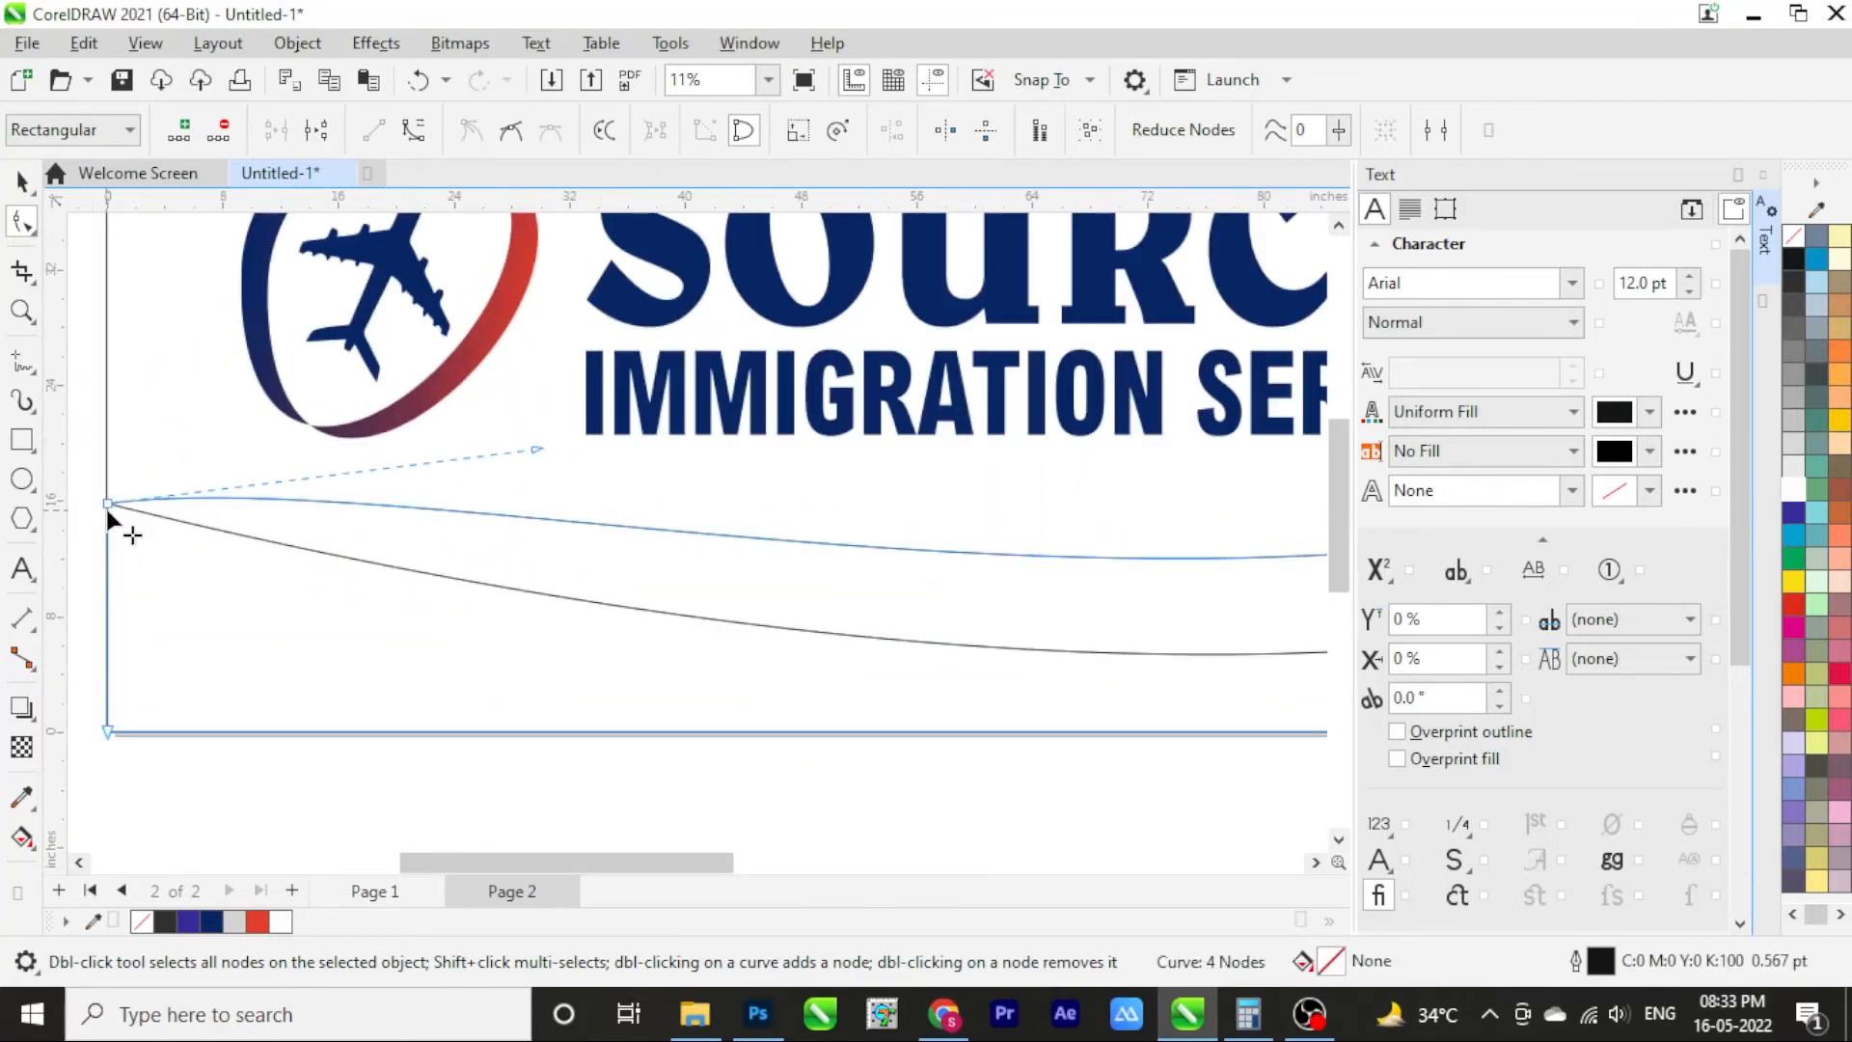
drag(107, 503, 108, 540)
drag(532, 484, 361, 410)
scroll(367, 414, down, 1)
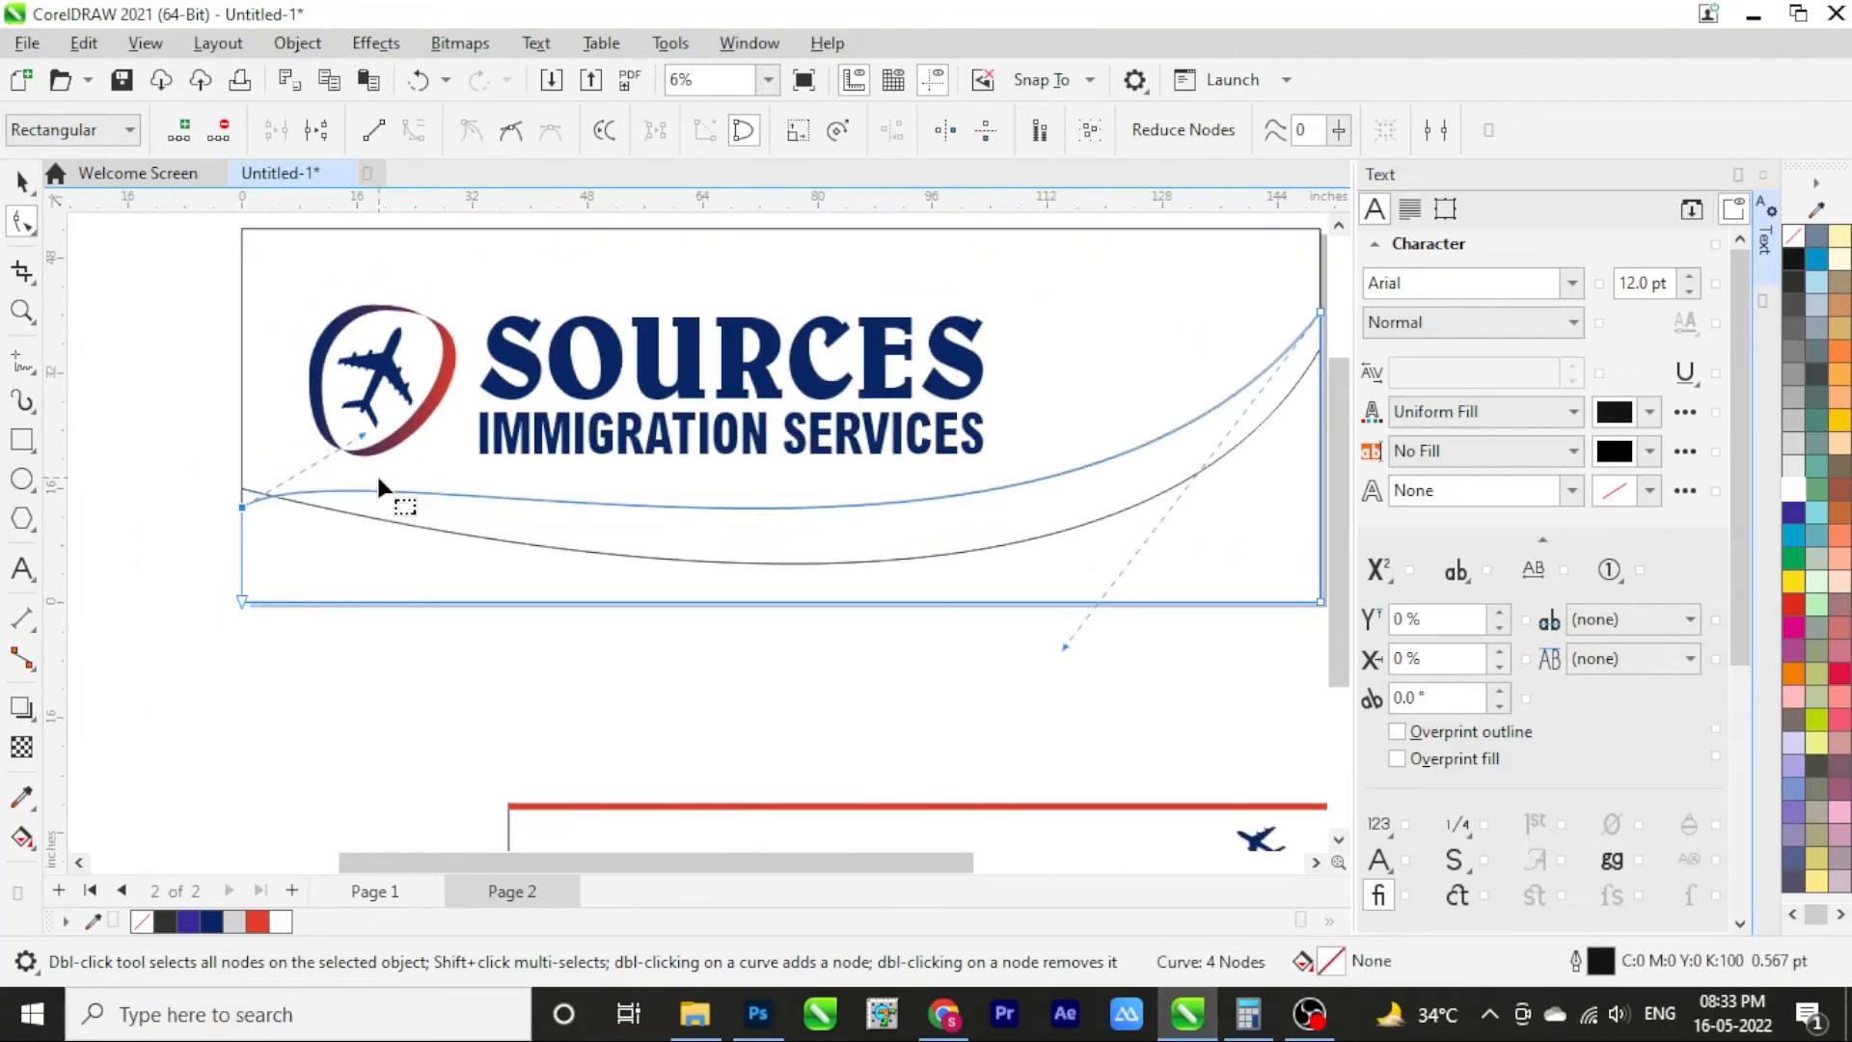
Fill the taller wave shape with the logo's dark blue and remove its outline
click(21, 180)
scroll(289, 545, down, 1)
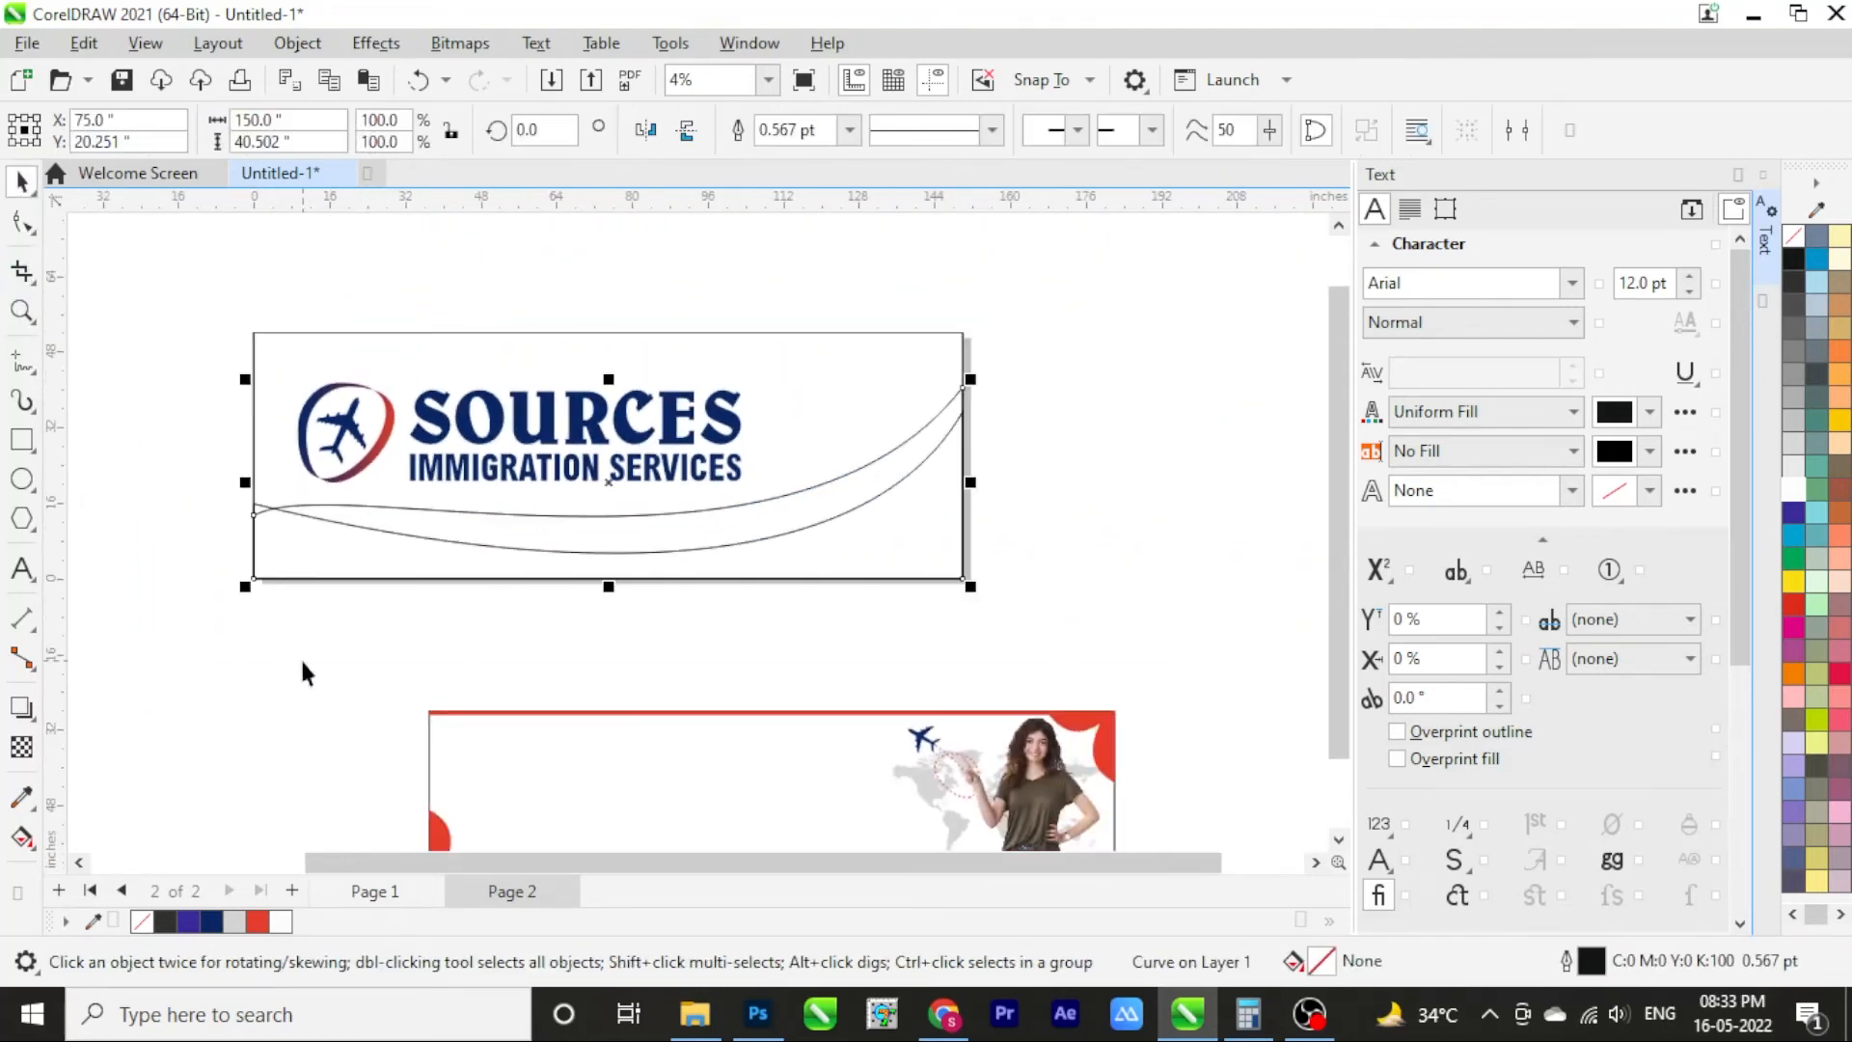
click(211, 921)
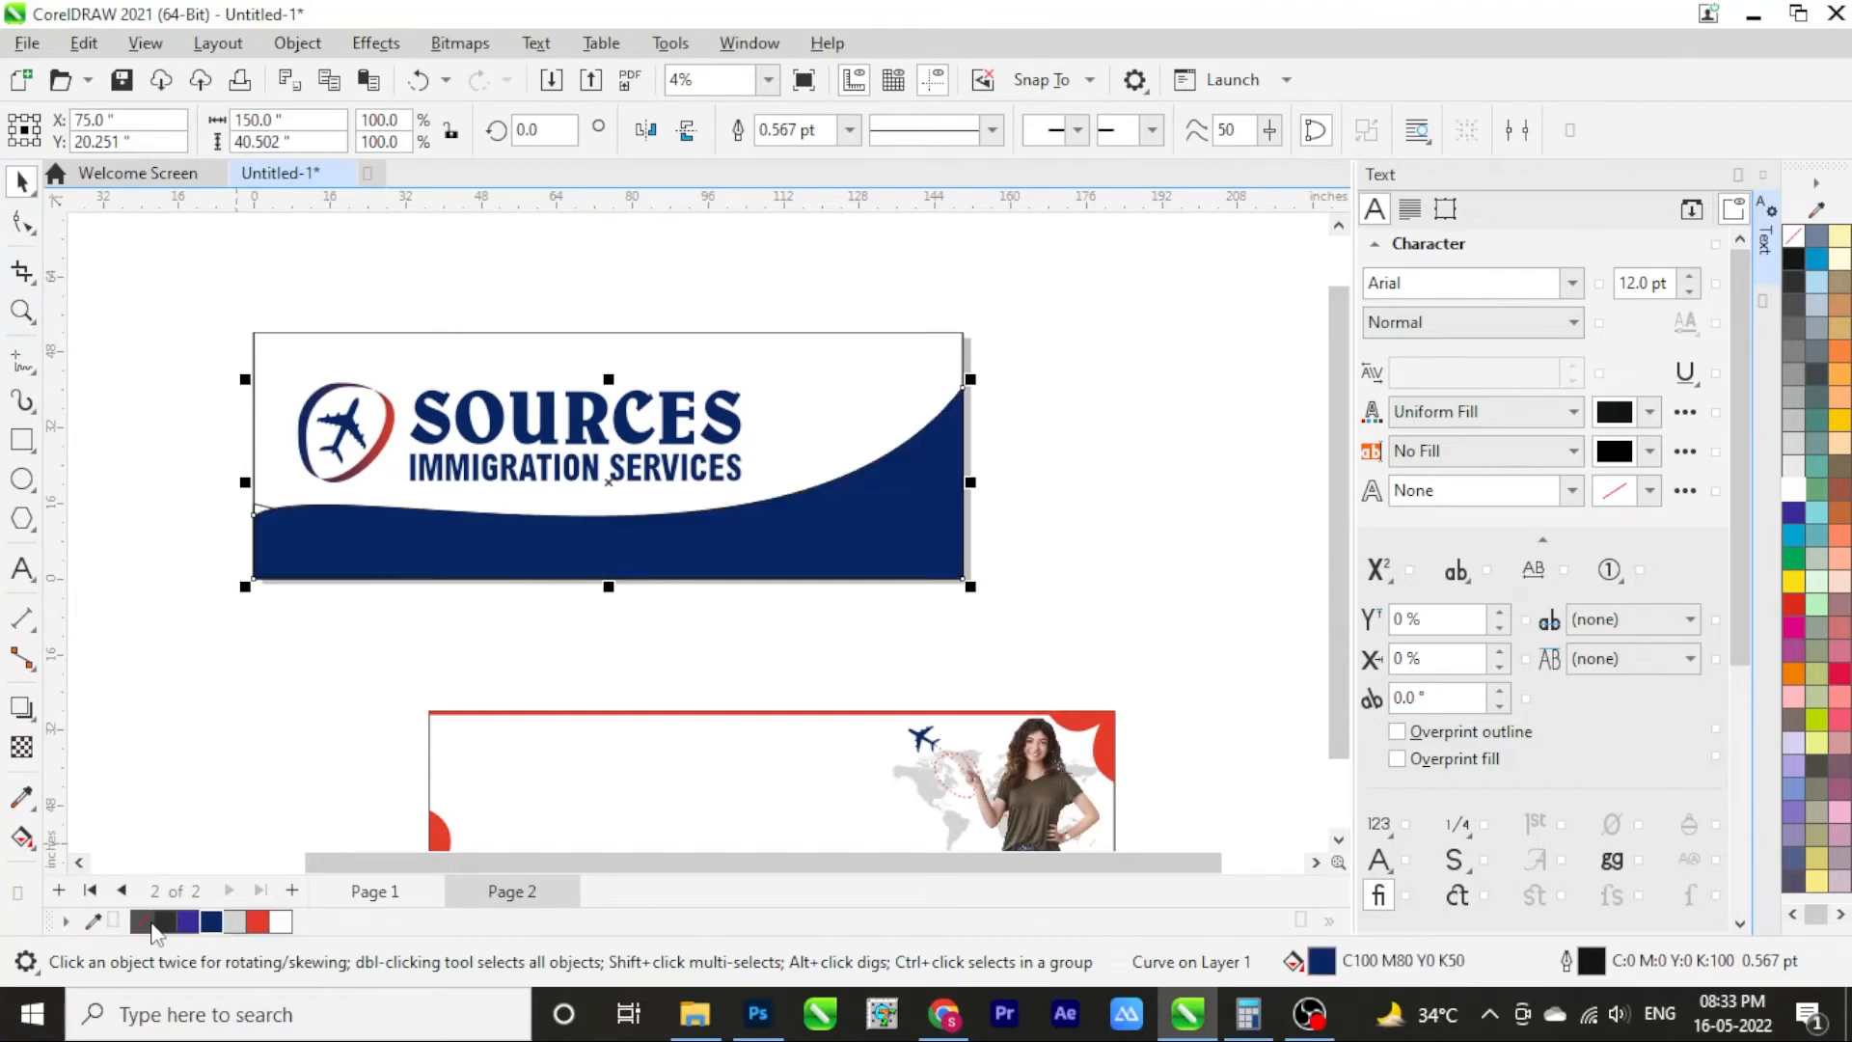
right_click(155, 923)
click(228, 556)
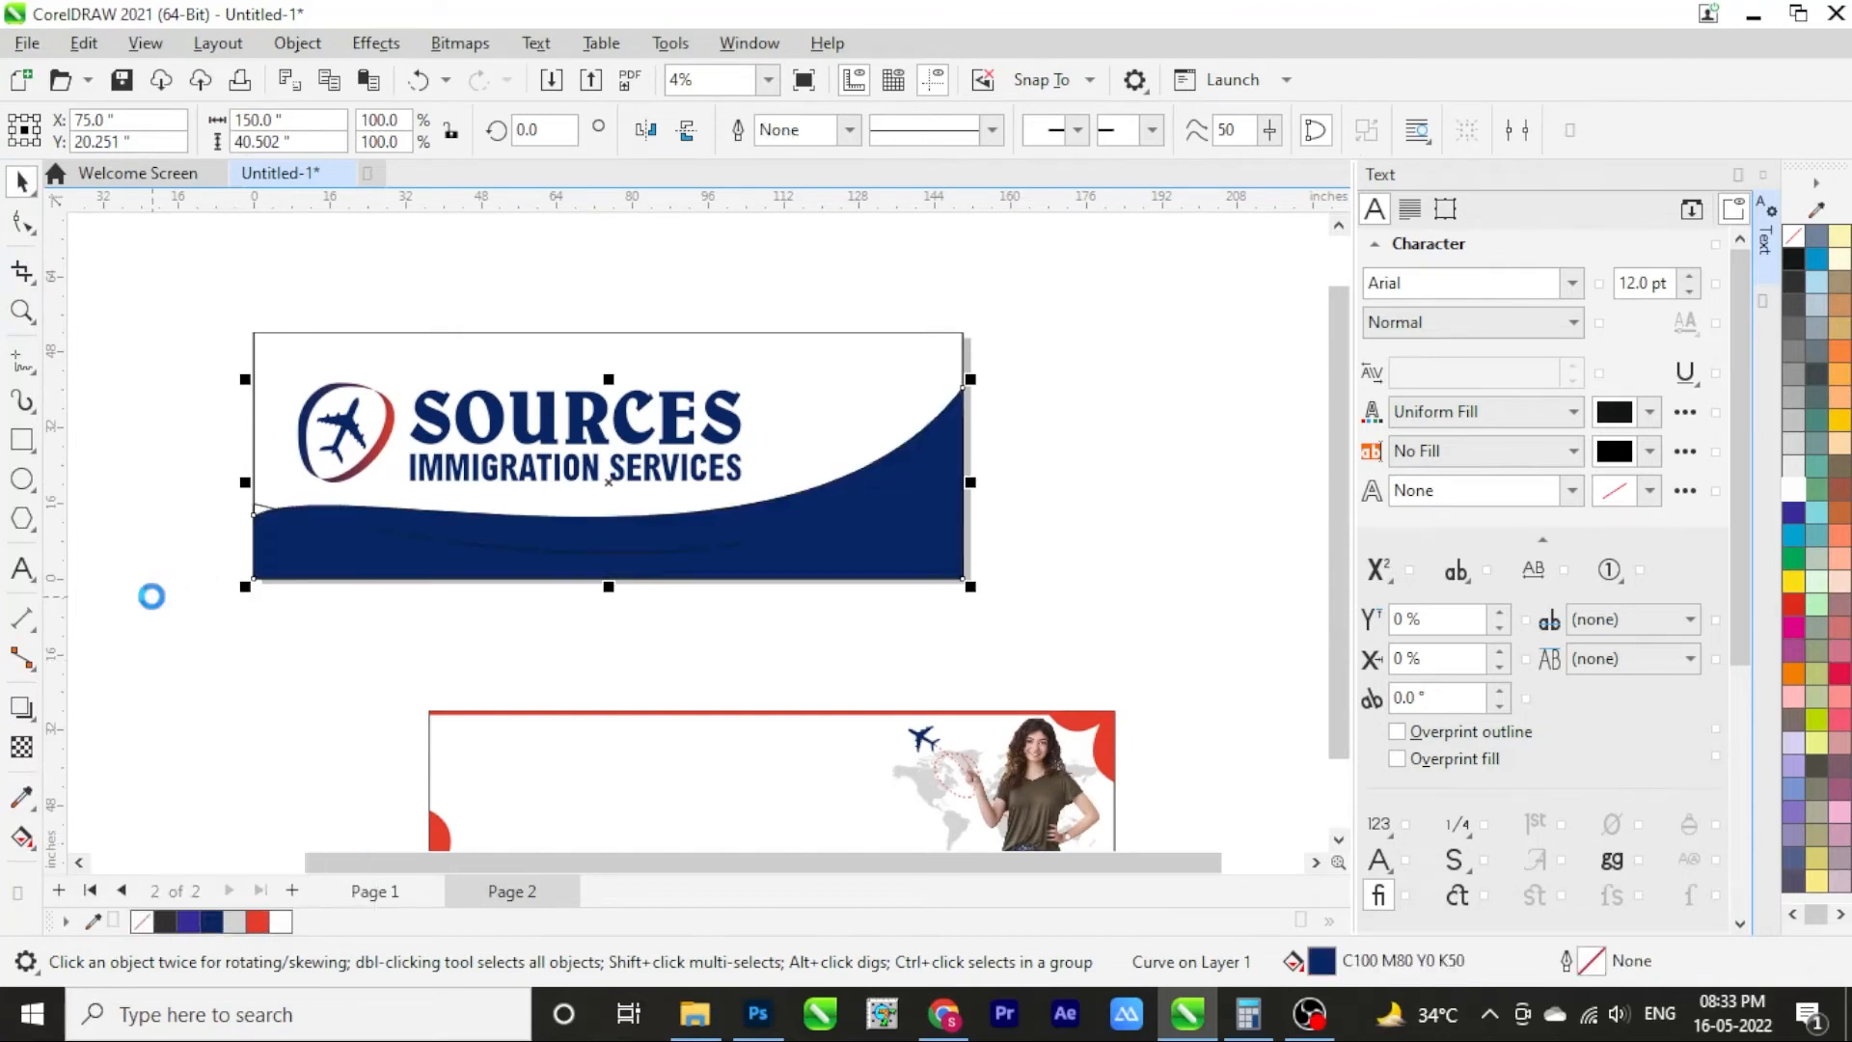
Fill the lower wave shape in front of the blue one with the banner's red
click(305, 557)
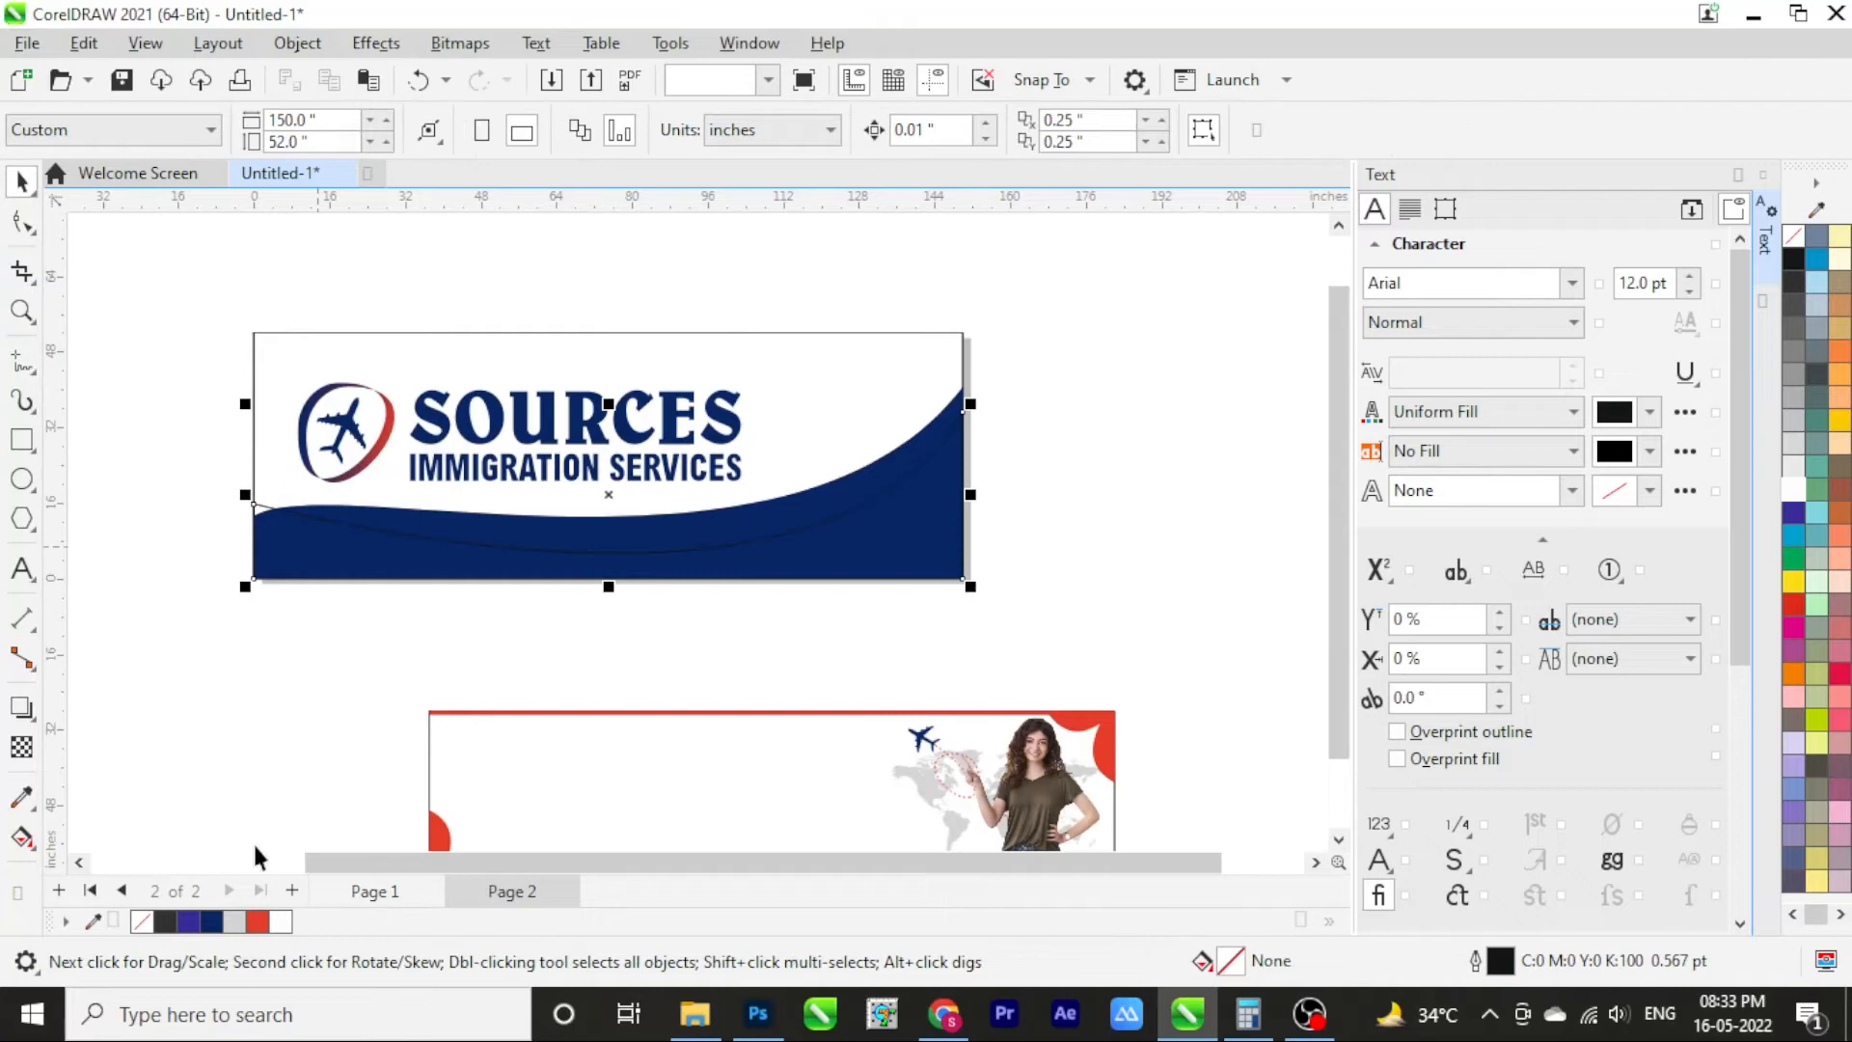
click(258, 921)
right_click(164, 926)
click(244, 550)
click(322, 607)
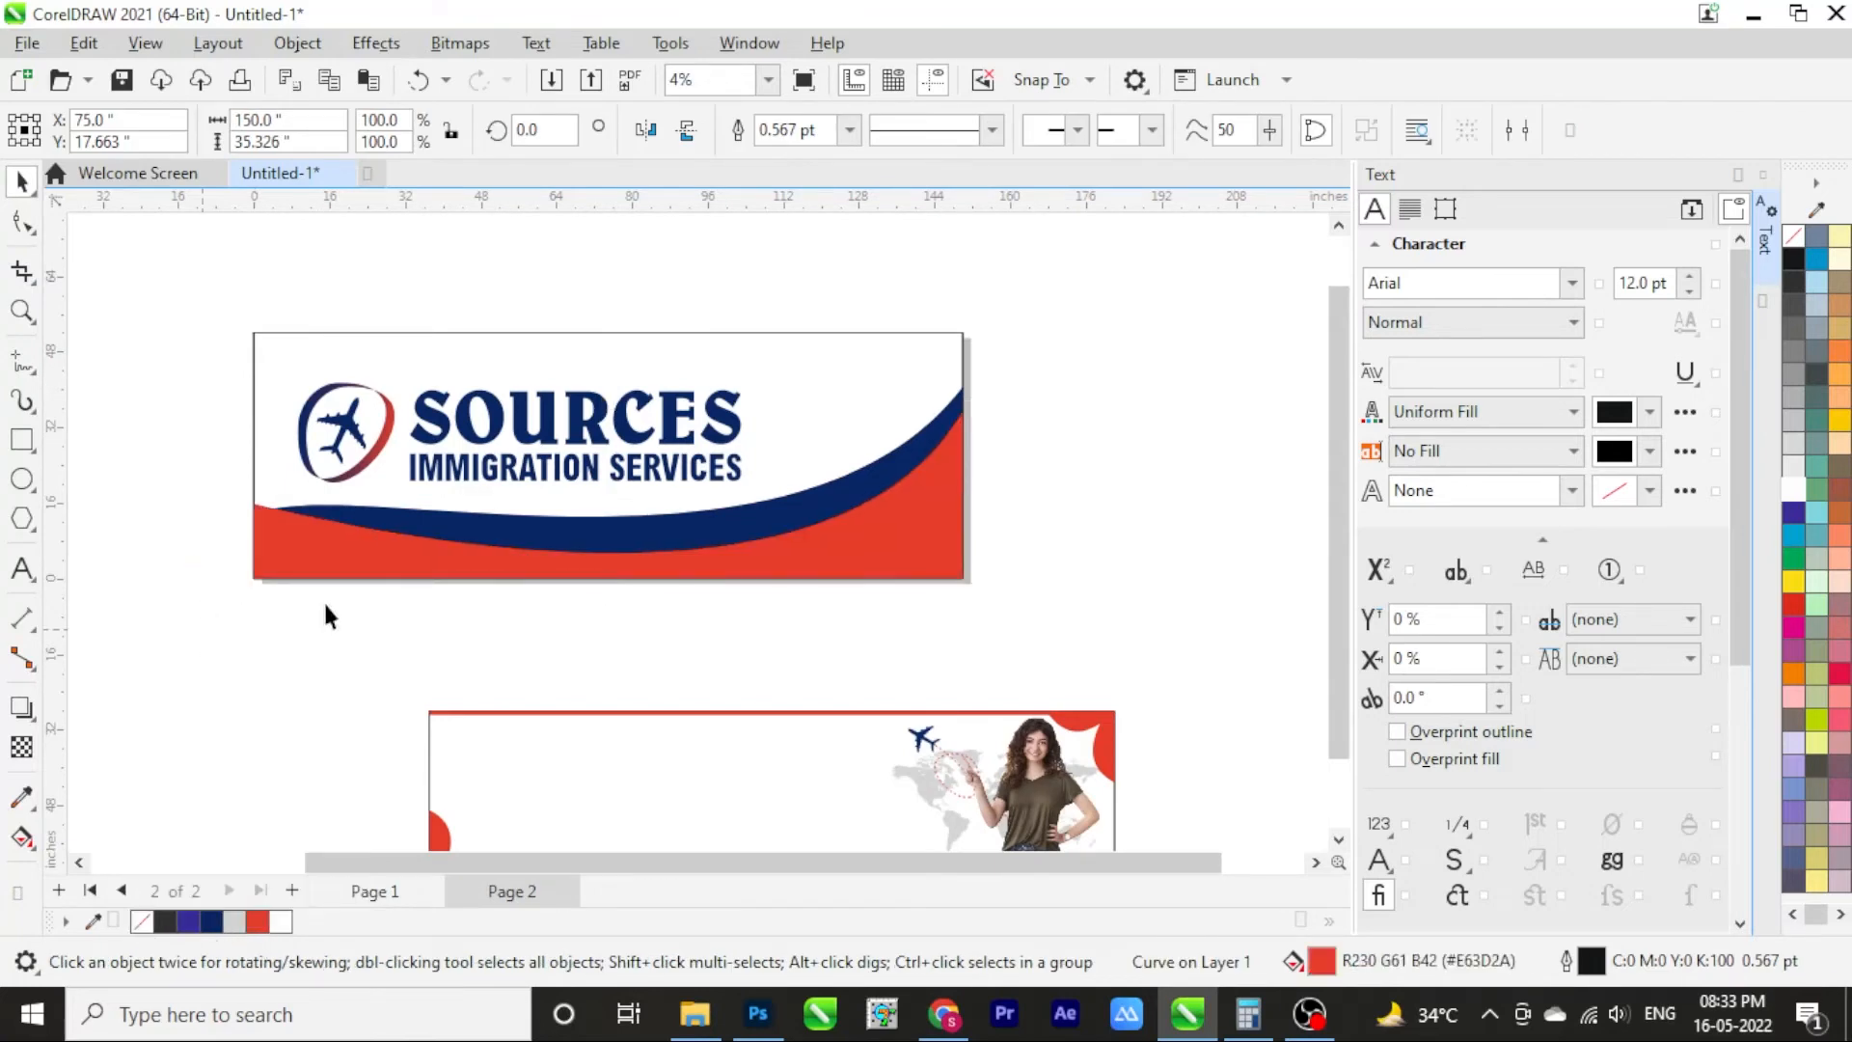
click(327, 569)
click(337, 638)
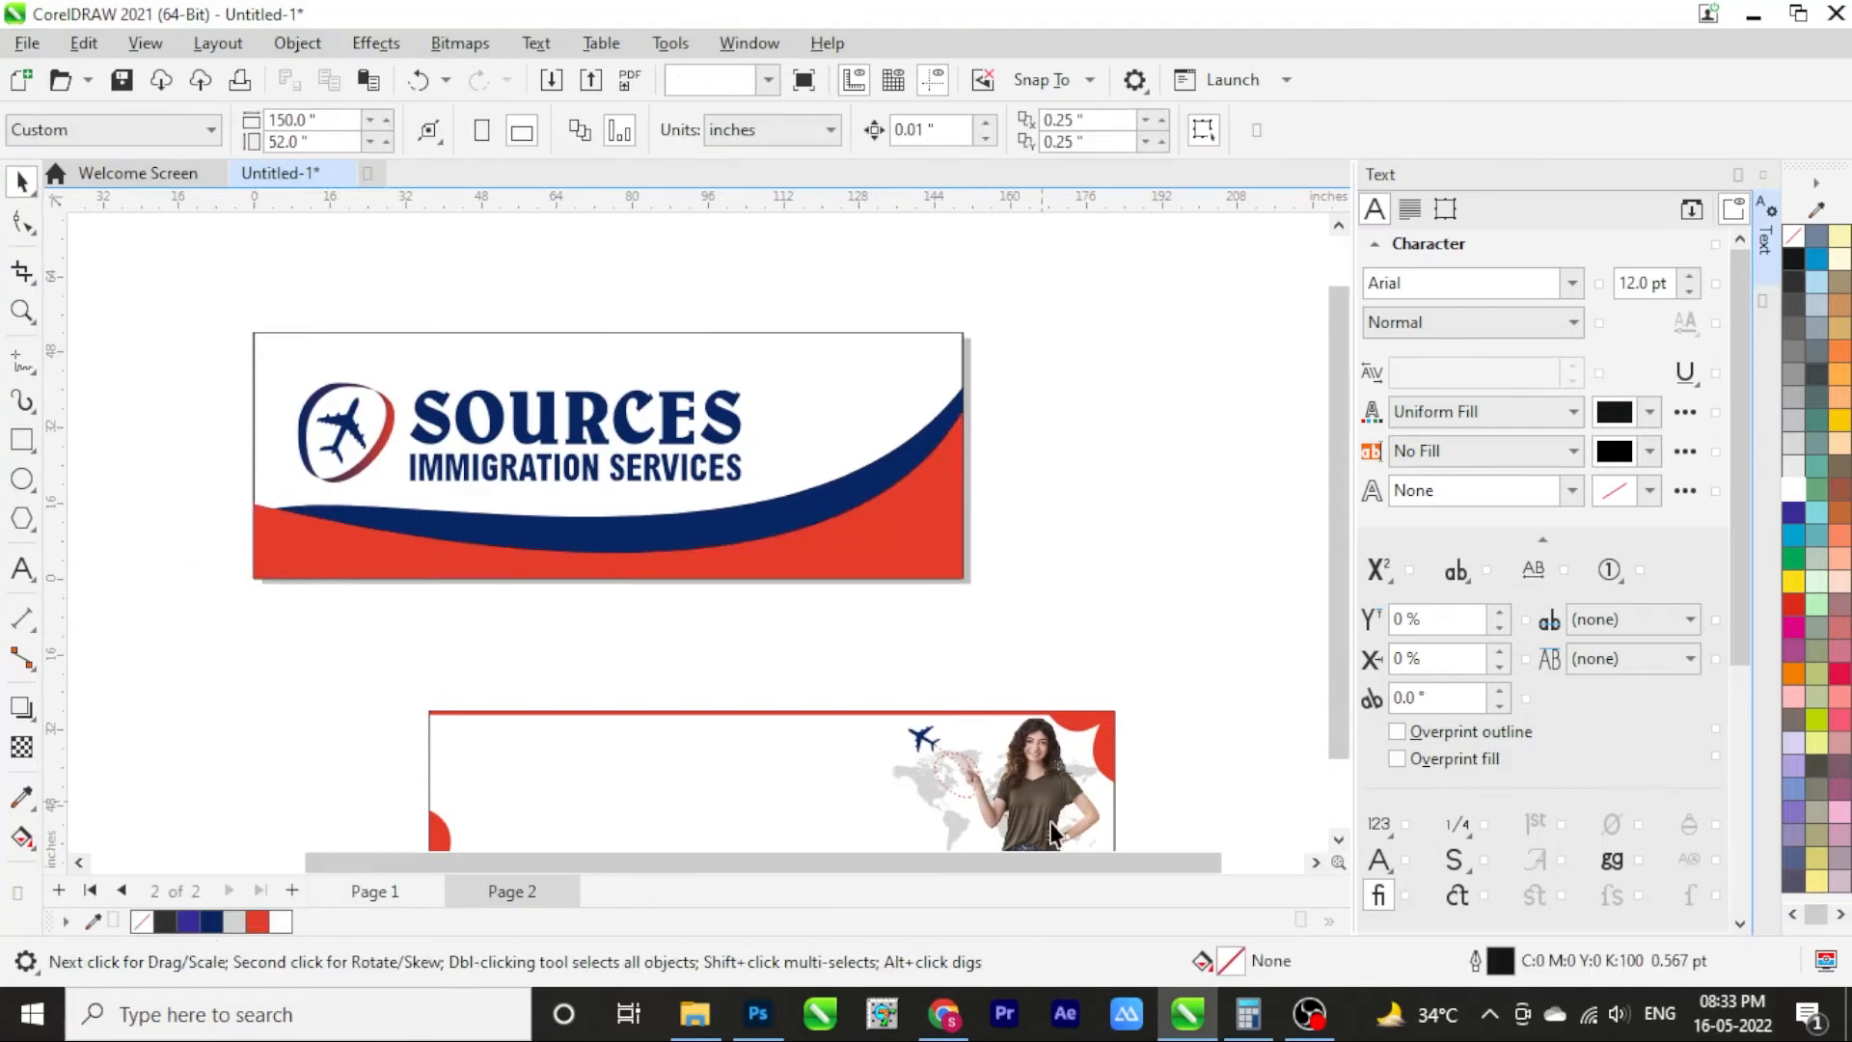
Move the woman's photo from the old banner to the right part of the new banner, above the waves
drag(1052, 832, 893, 442)
scroll(1030, 391, up, 1)
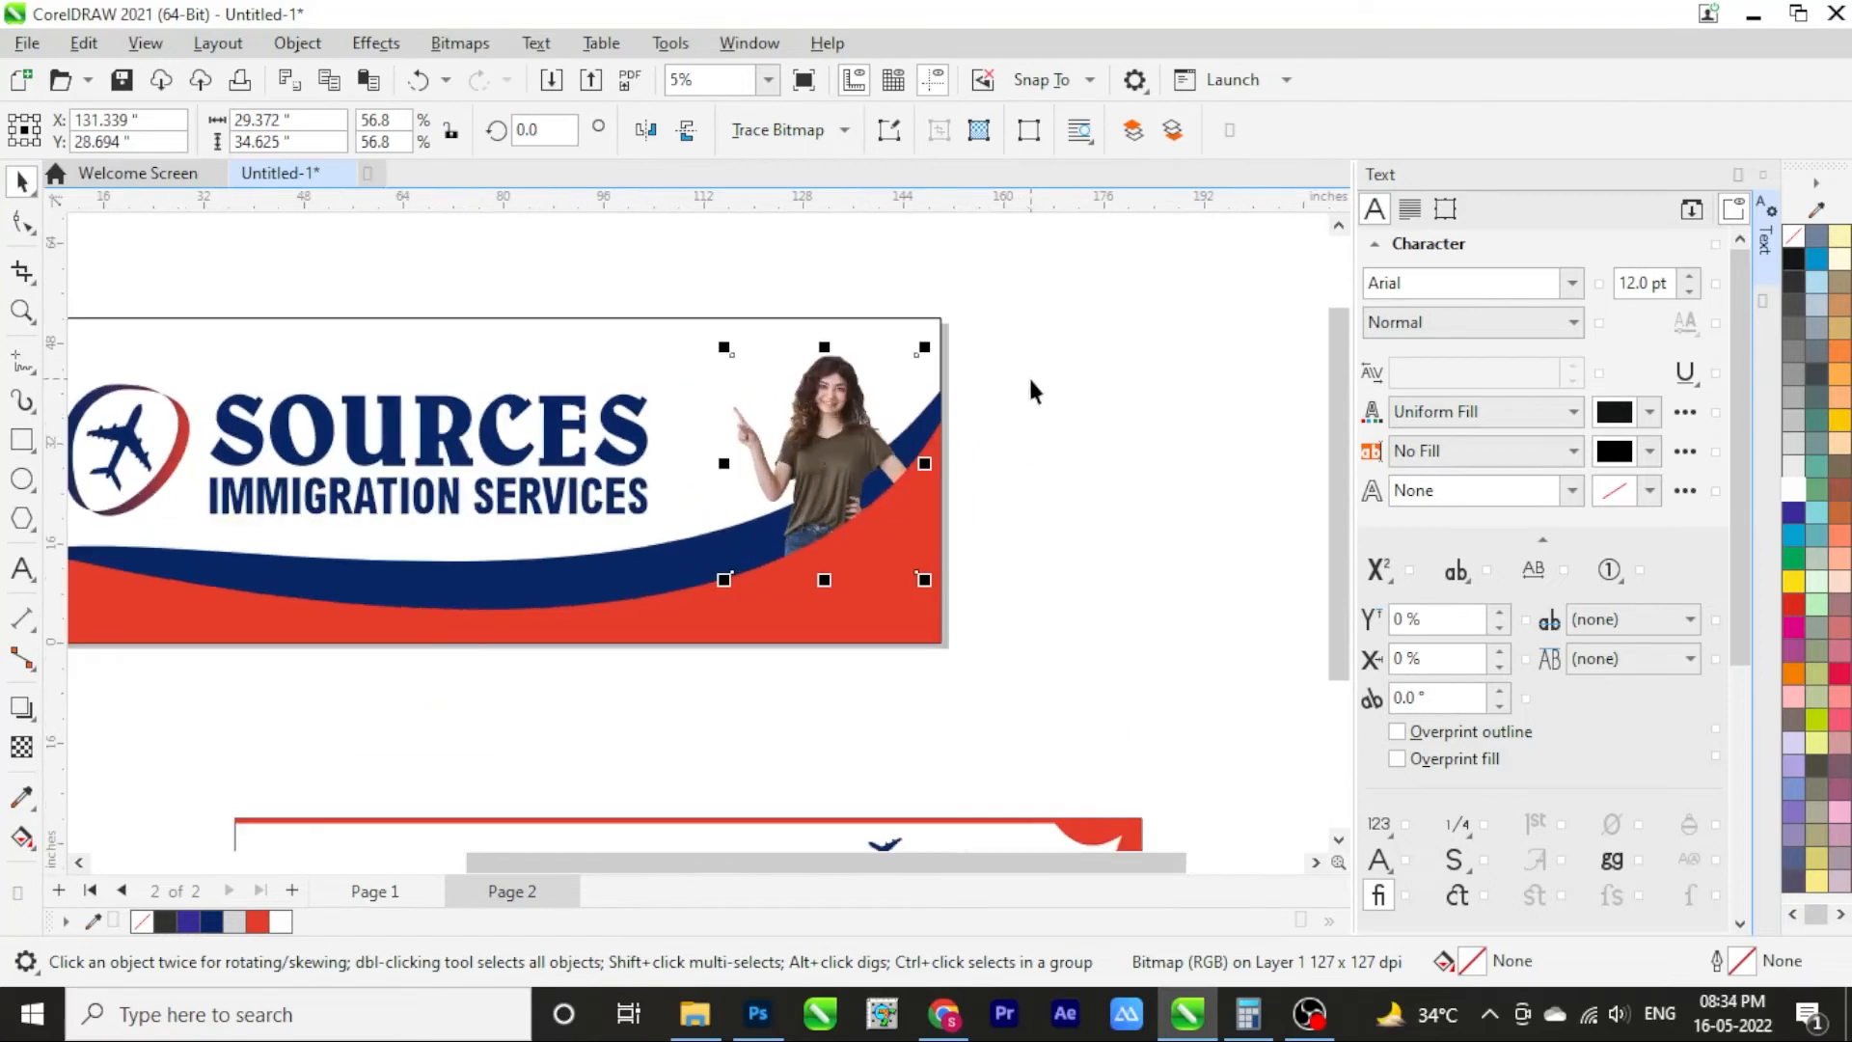
scroll(1030, 391, up, 1)
click(777, 456)
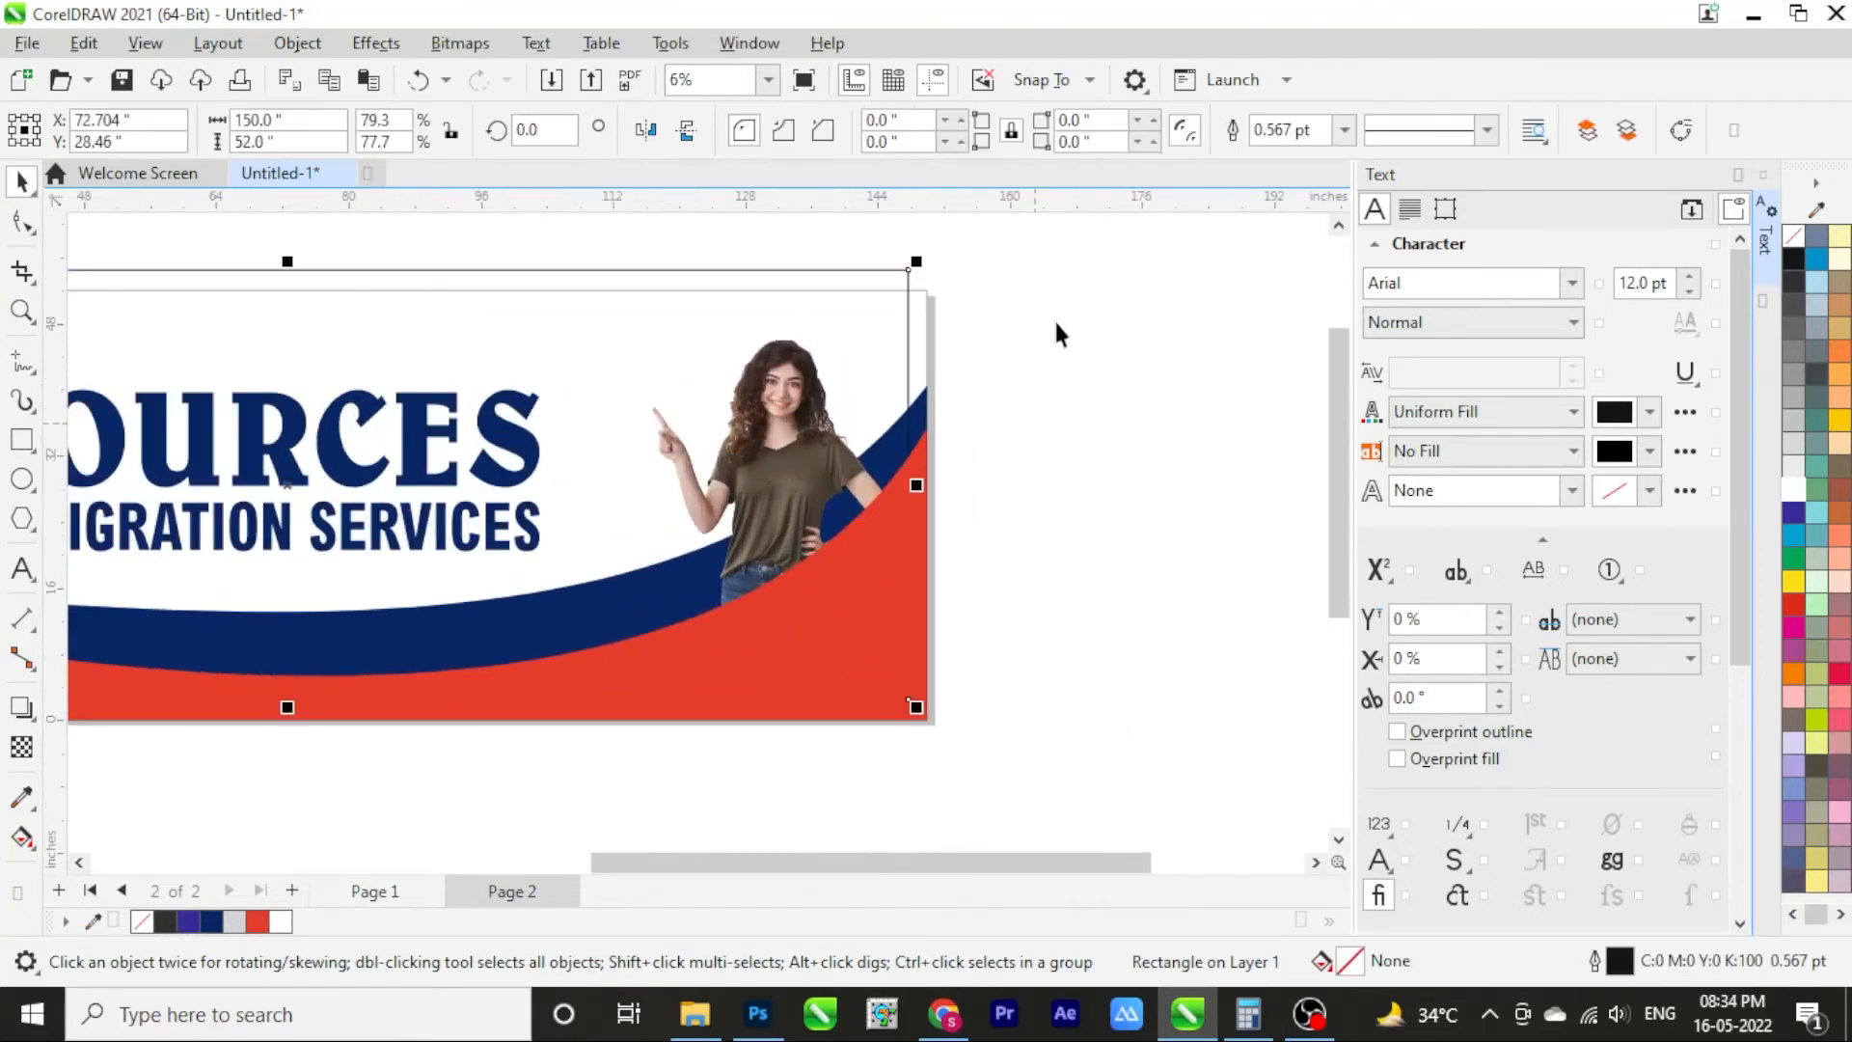
drag(1063, 254, 641, 675)
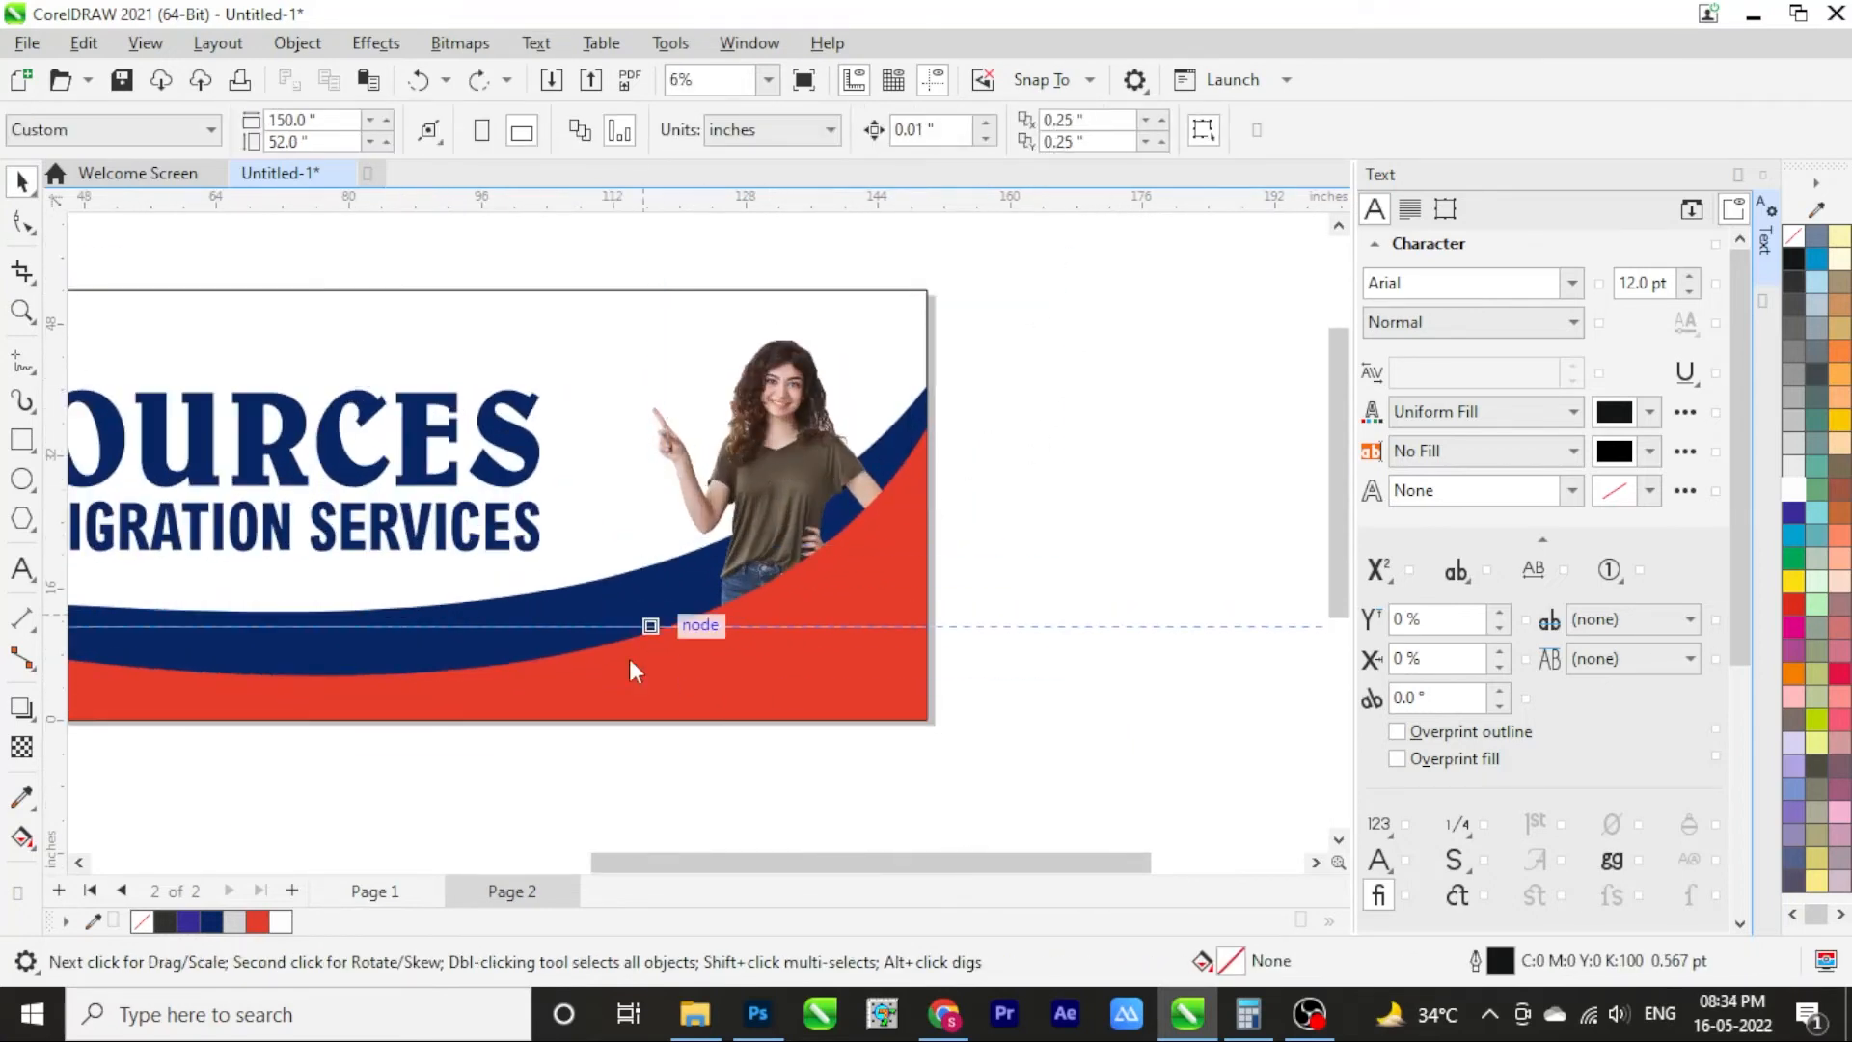
drag(1062, 258, 579, 700)
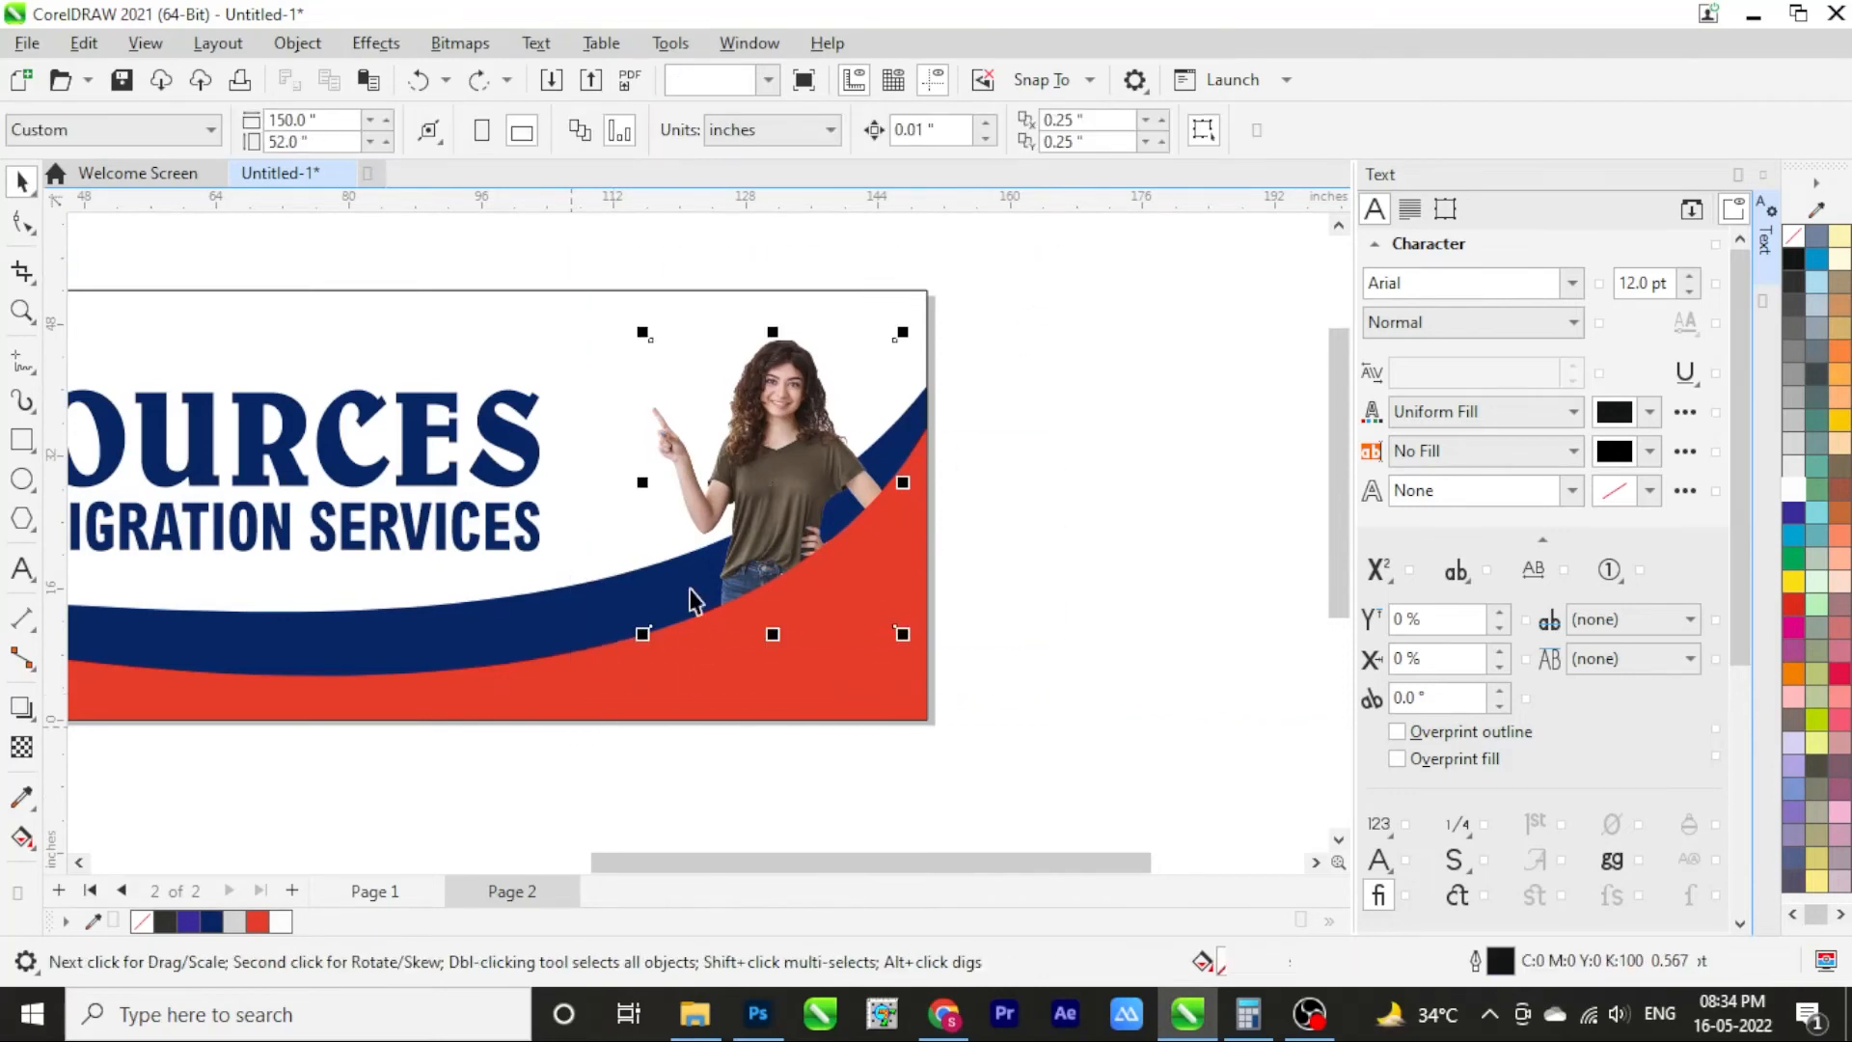
scroll(719, 500, up, 2)
drag(956, 678, 936, 666)
key(ctrl+z)
scroll(893, 461, down, 1)
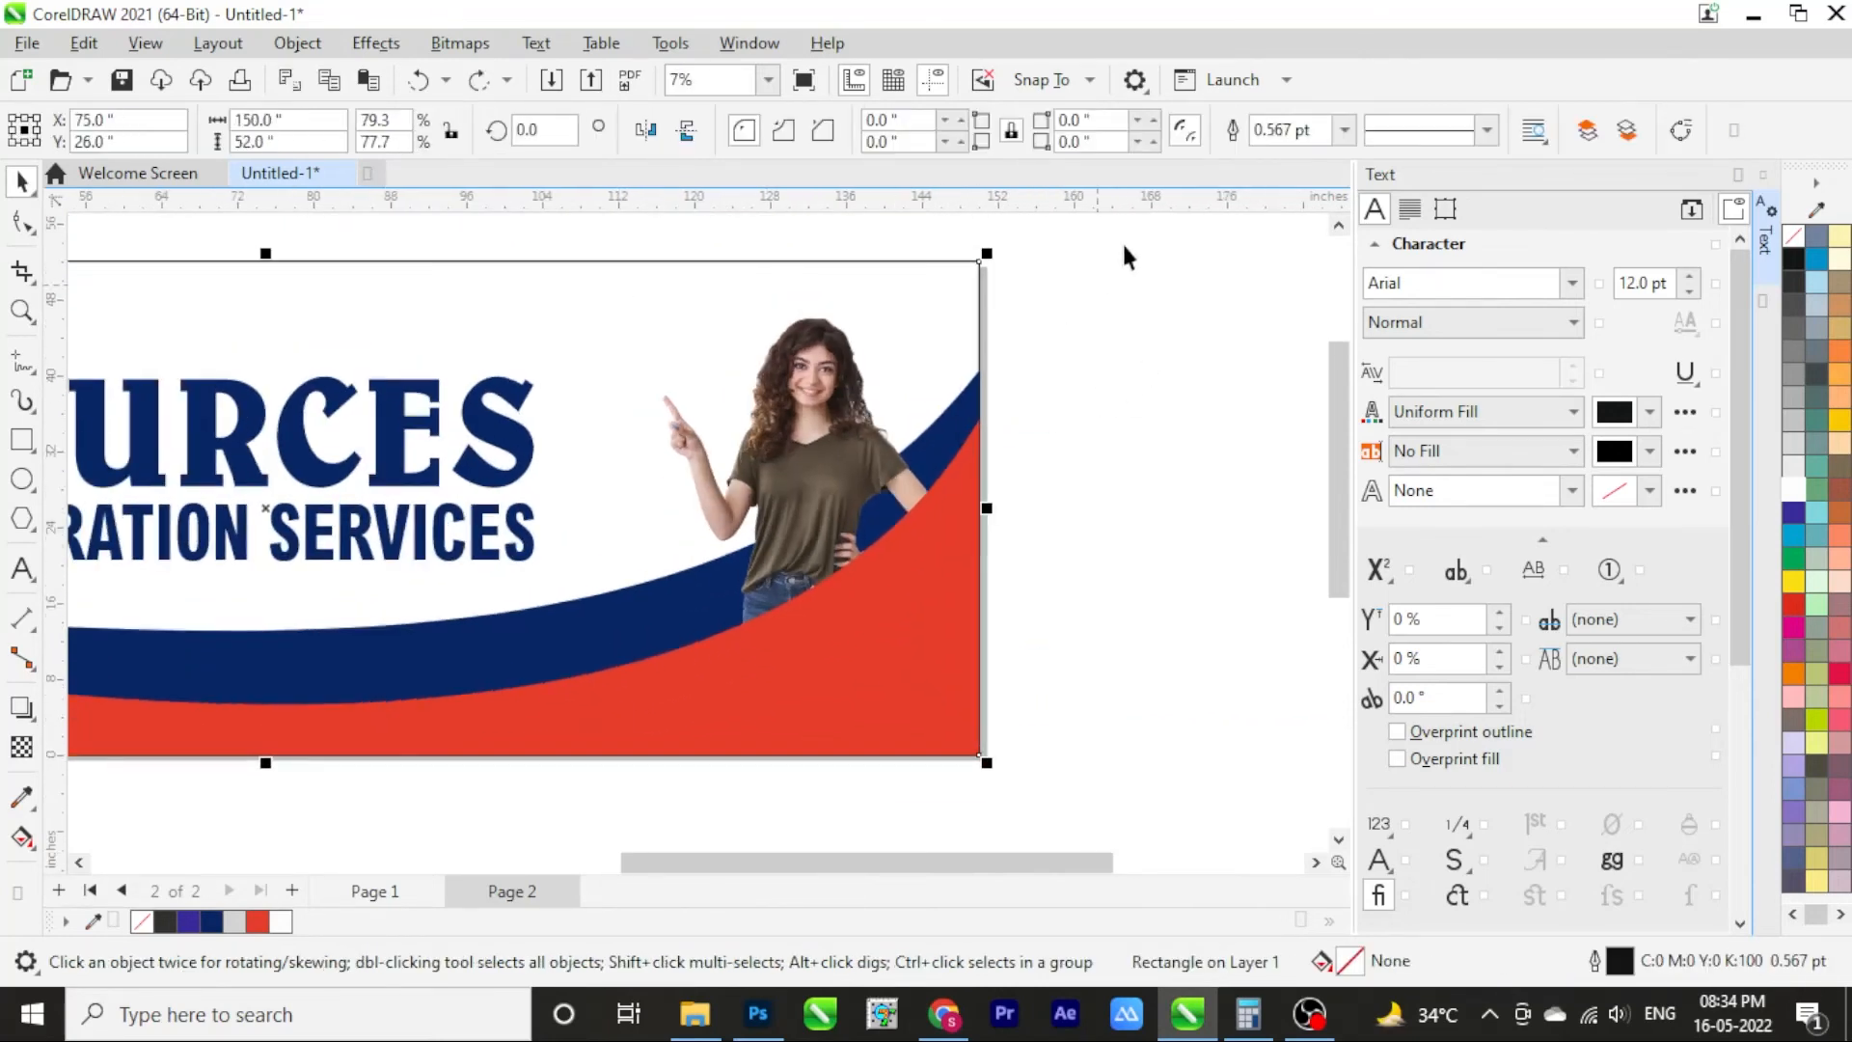
Nudge the woman's photo slightly to the left so it sits better against the waves
mouse_move(1126, 257)
mouse_down()
mouse_move(582, 667)
mouse_move(579, 703)
mouse_up()
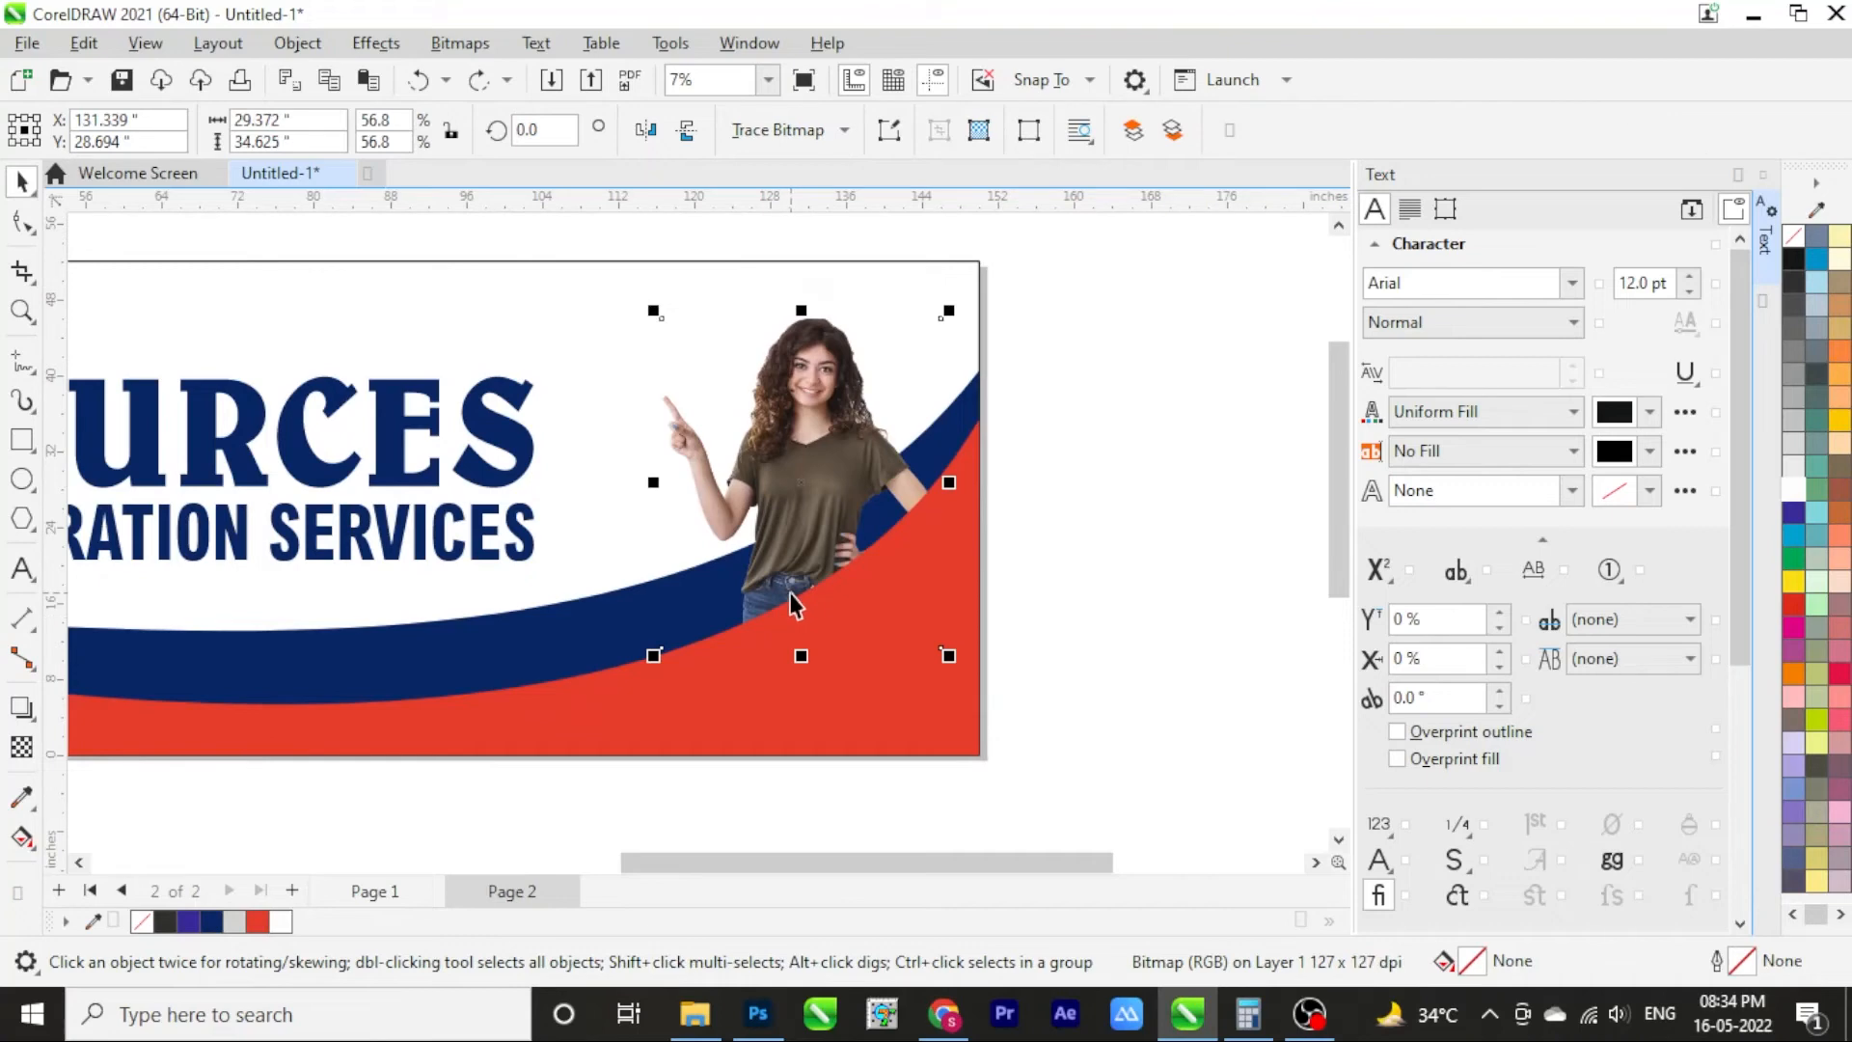
key(Left)
key(Left)
key(Left)
key(Left)
key(Left)
key(Left)
key(Left)
key(Left)
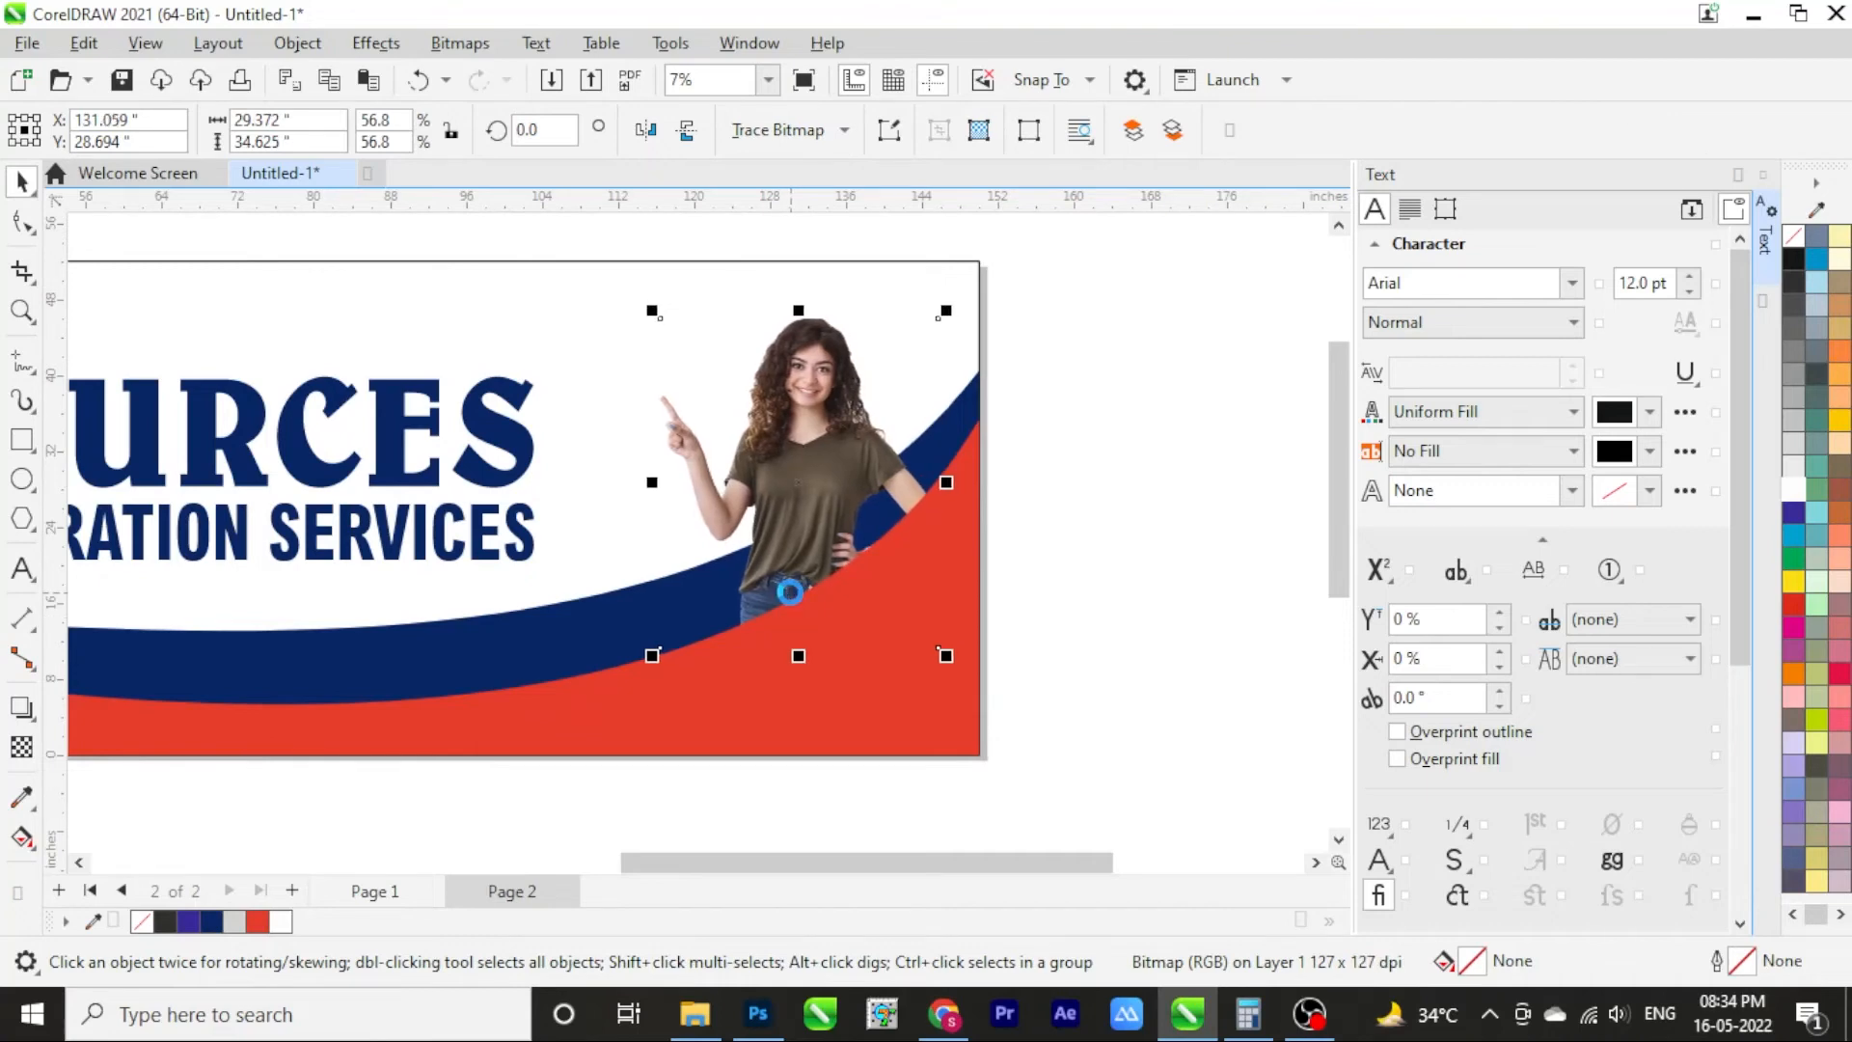
click(1112, 291)
click(879, 265)
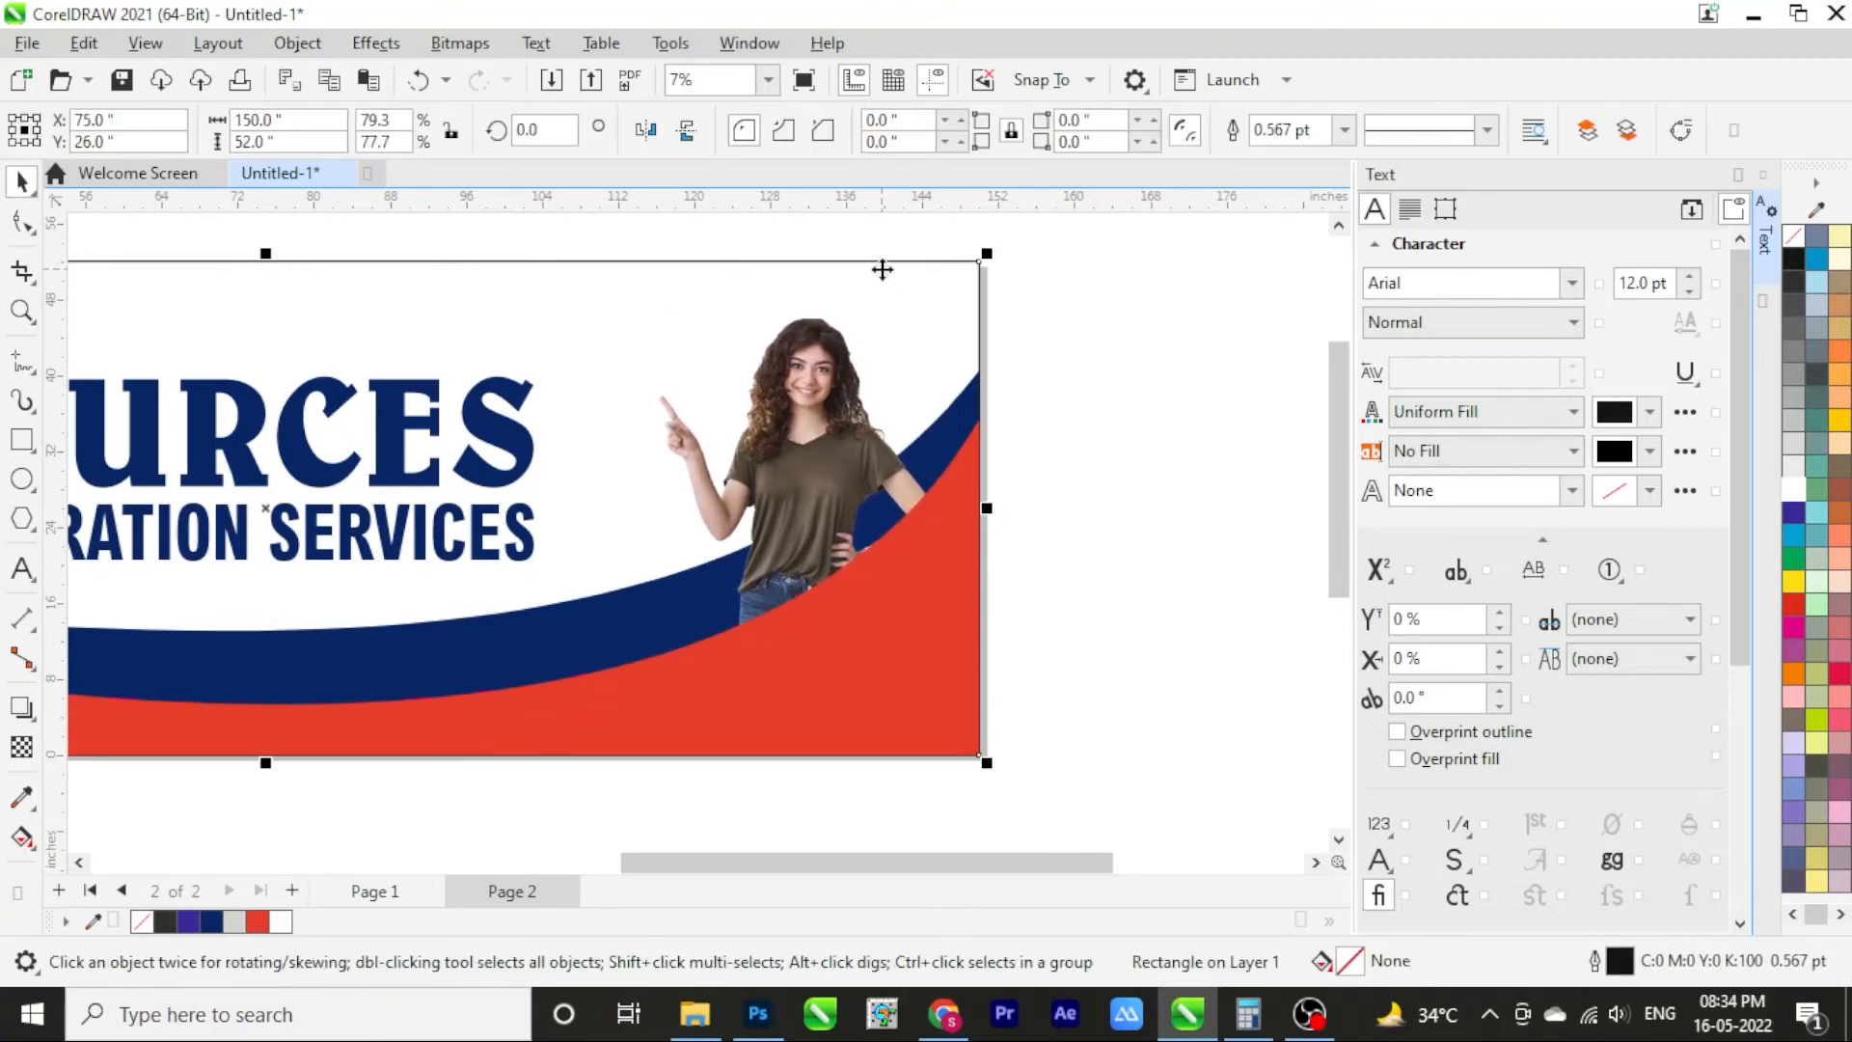
drag(767, 416, 789, 465)
click(1071, 448)
Move the airplane with its dashed route from the old banner to beside the woman's raised hand on the new banner
scroll(825, 508, down, 2)
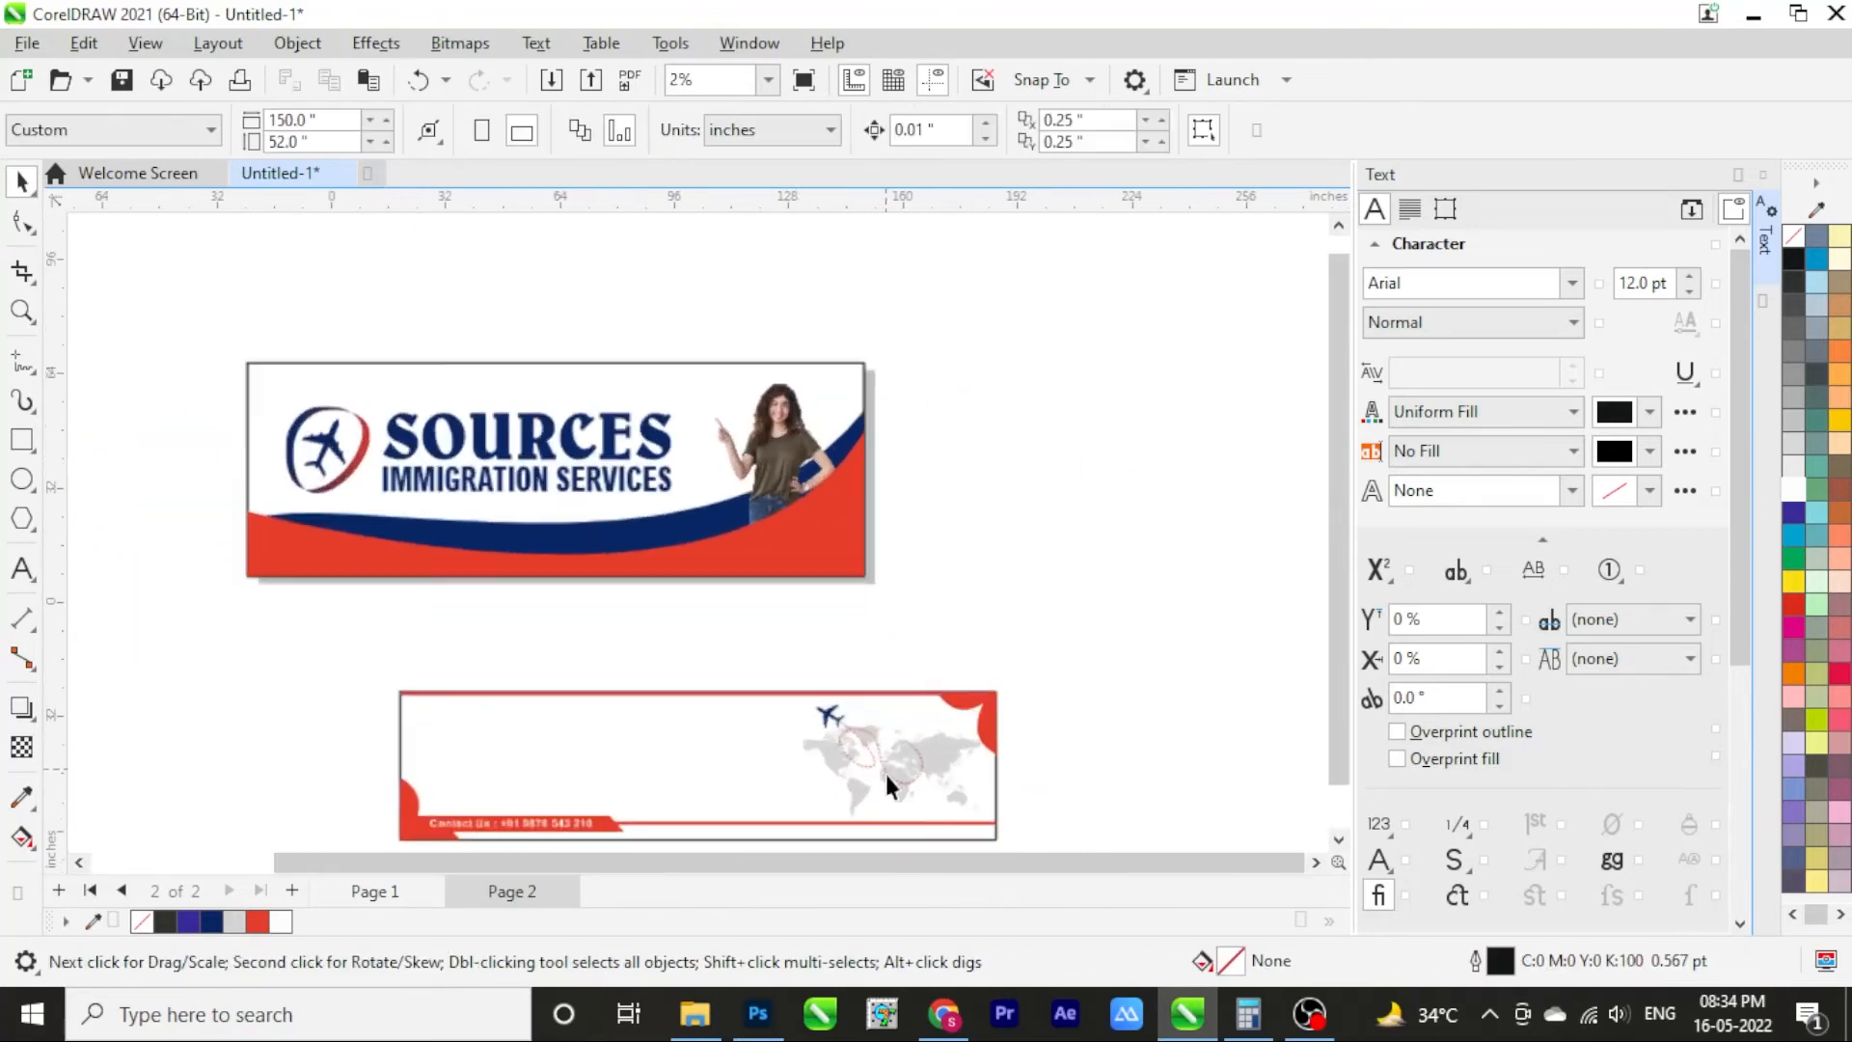
scroll(886, 774, up, 1)
drag(964, 818, 967, 818)
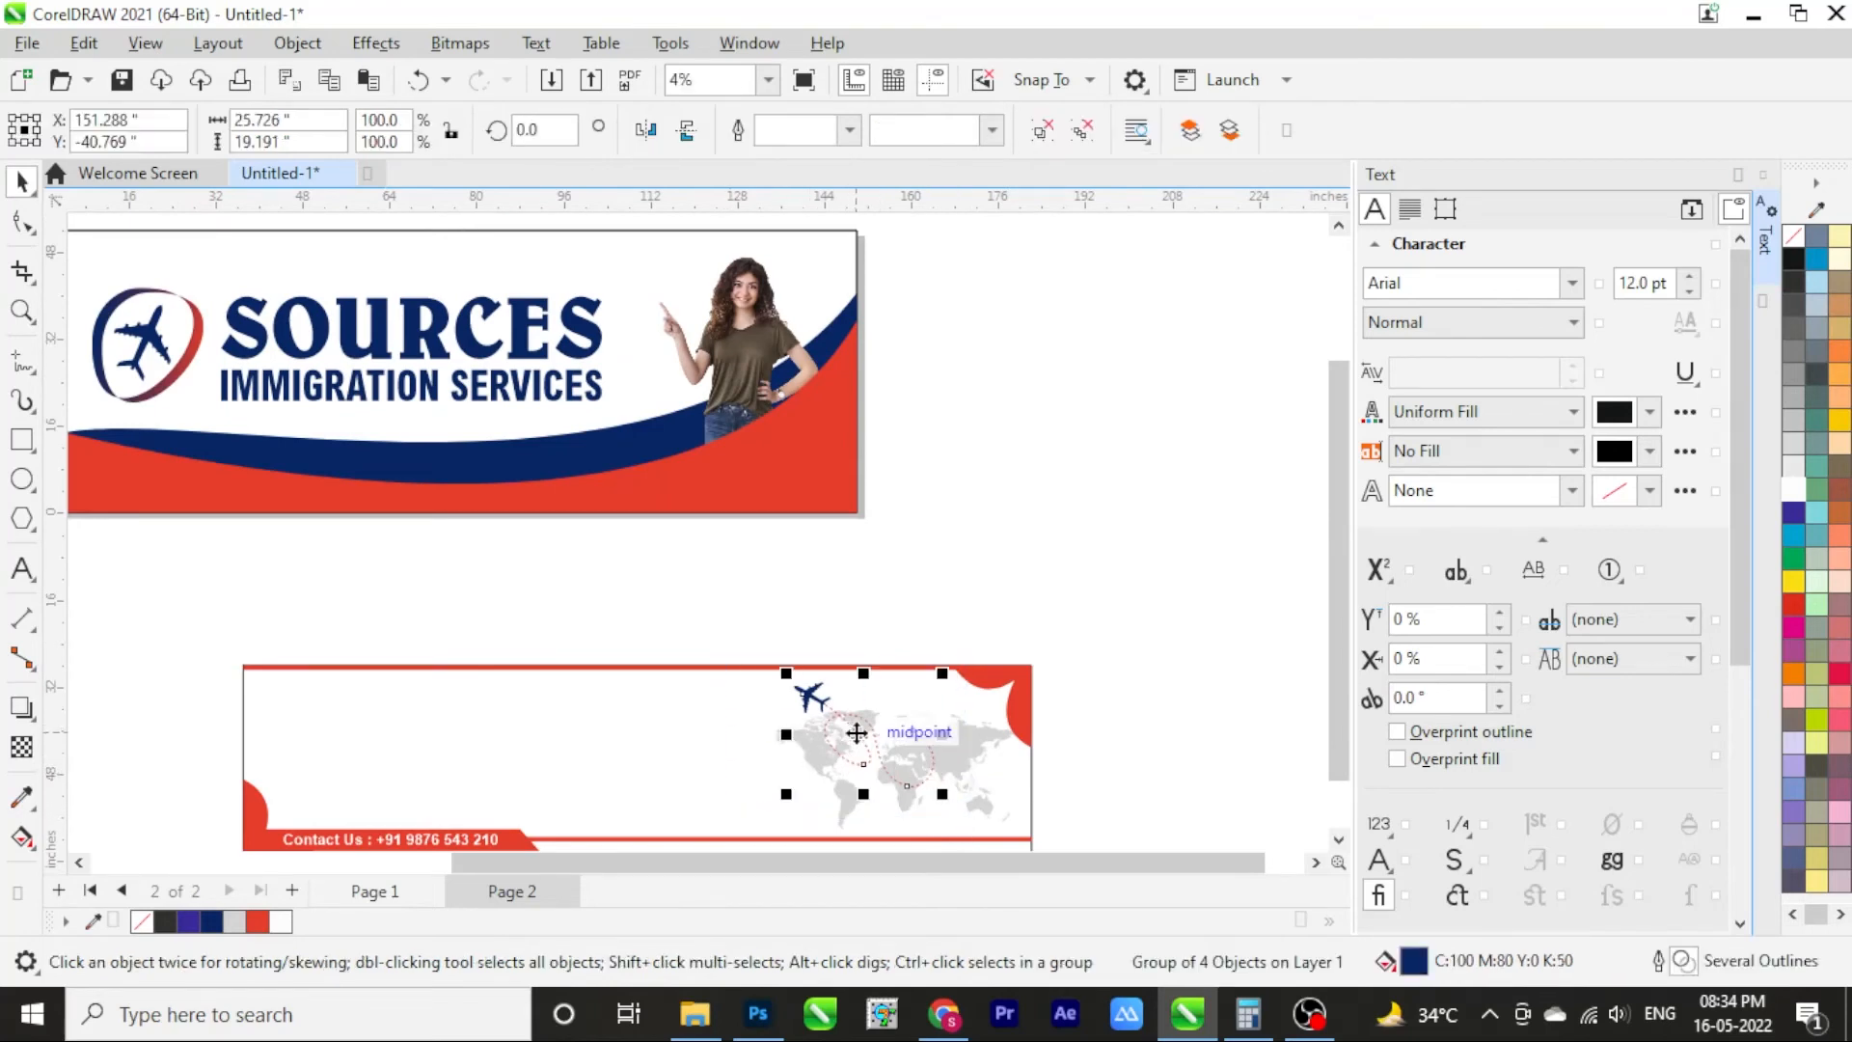
drag(855, 728, 664, 327)
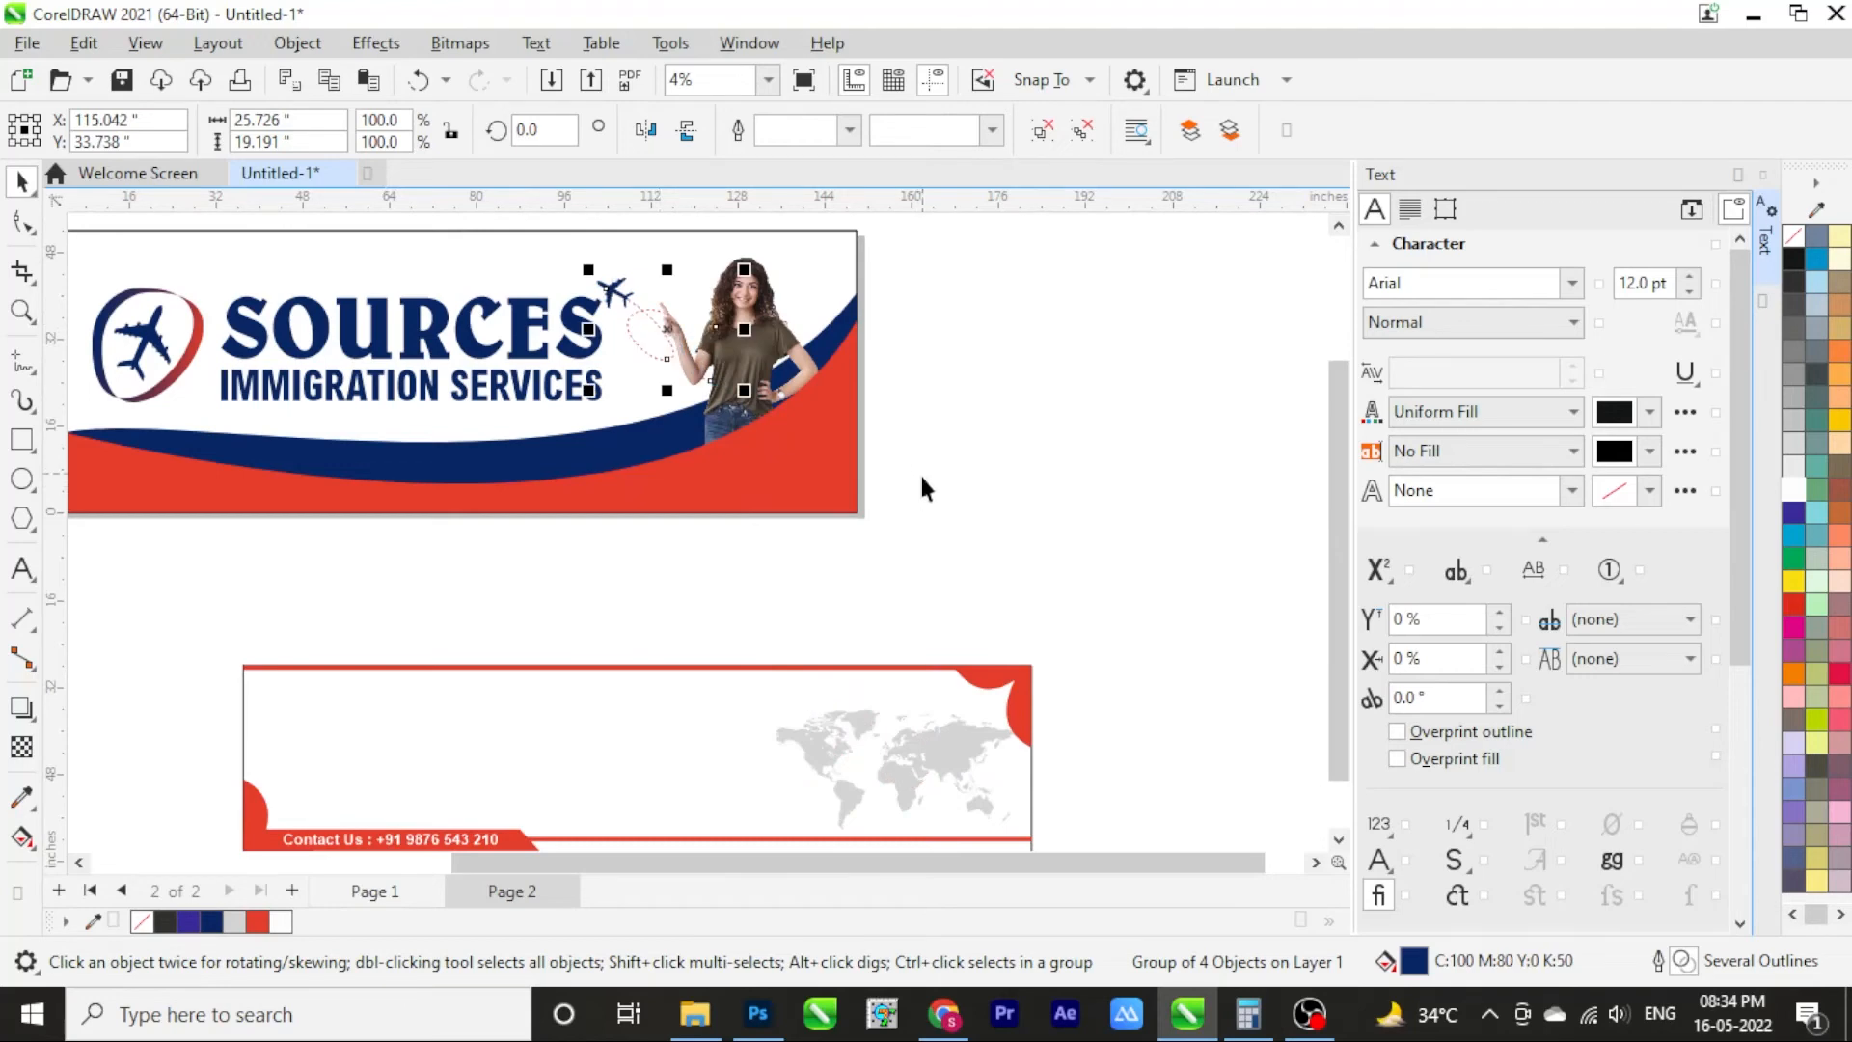
scroll(613, 290, up, 3)
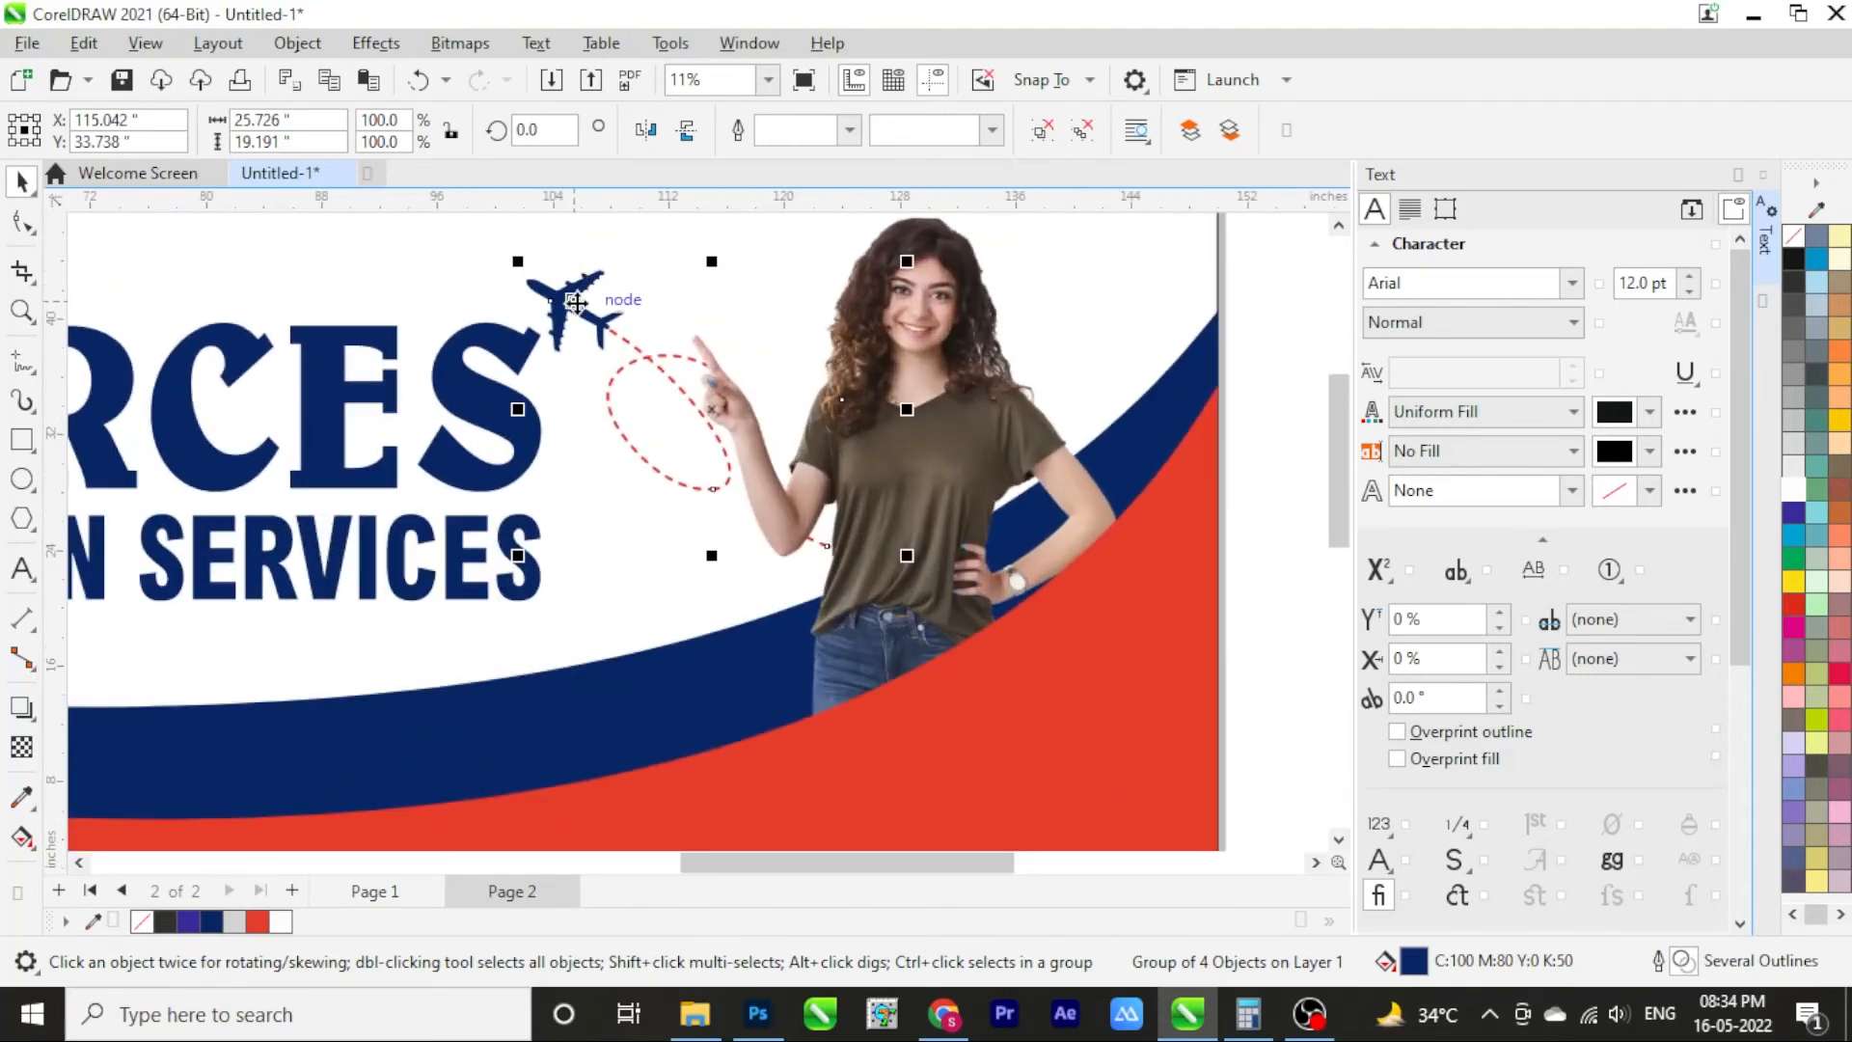
drag(575, 302, 589, 303)
Move the grey world map from the old banner to behind the woman on the new banner
scroll(932, 733, down, 3)
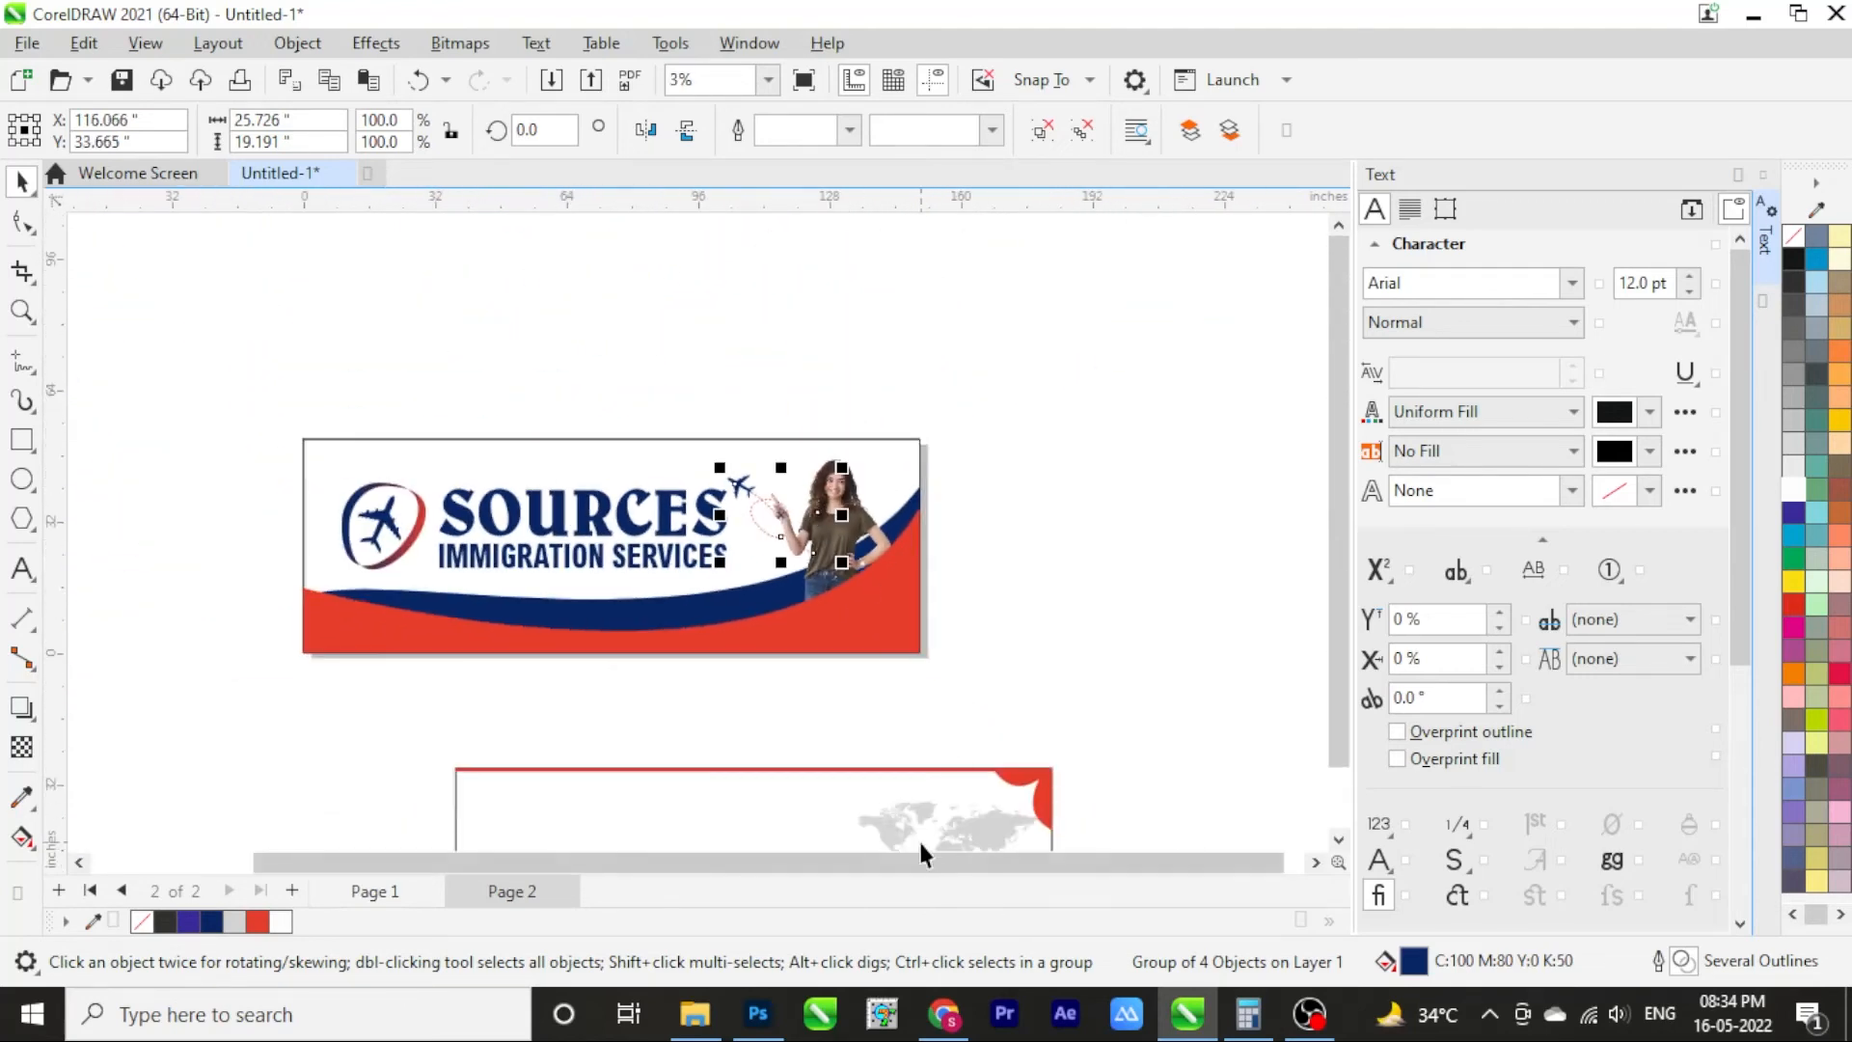
drag(918, 837, 862, 513)
scroll(1017, 506, up, 4)
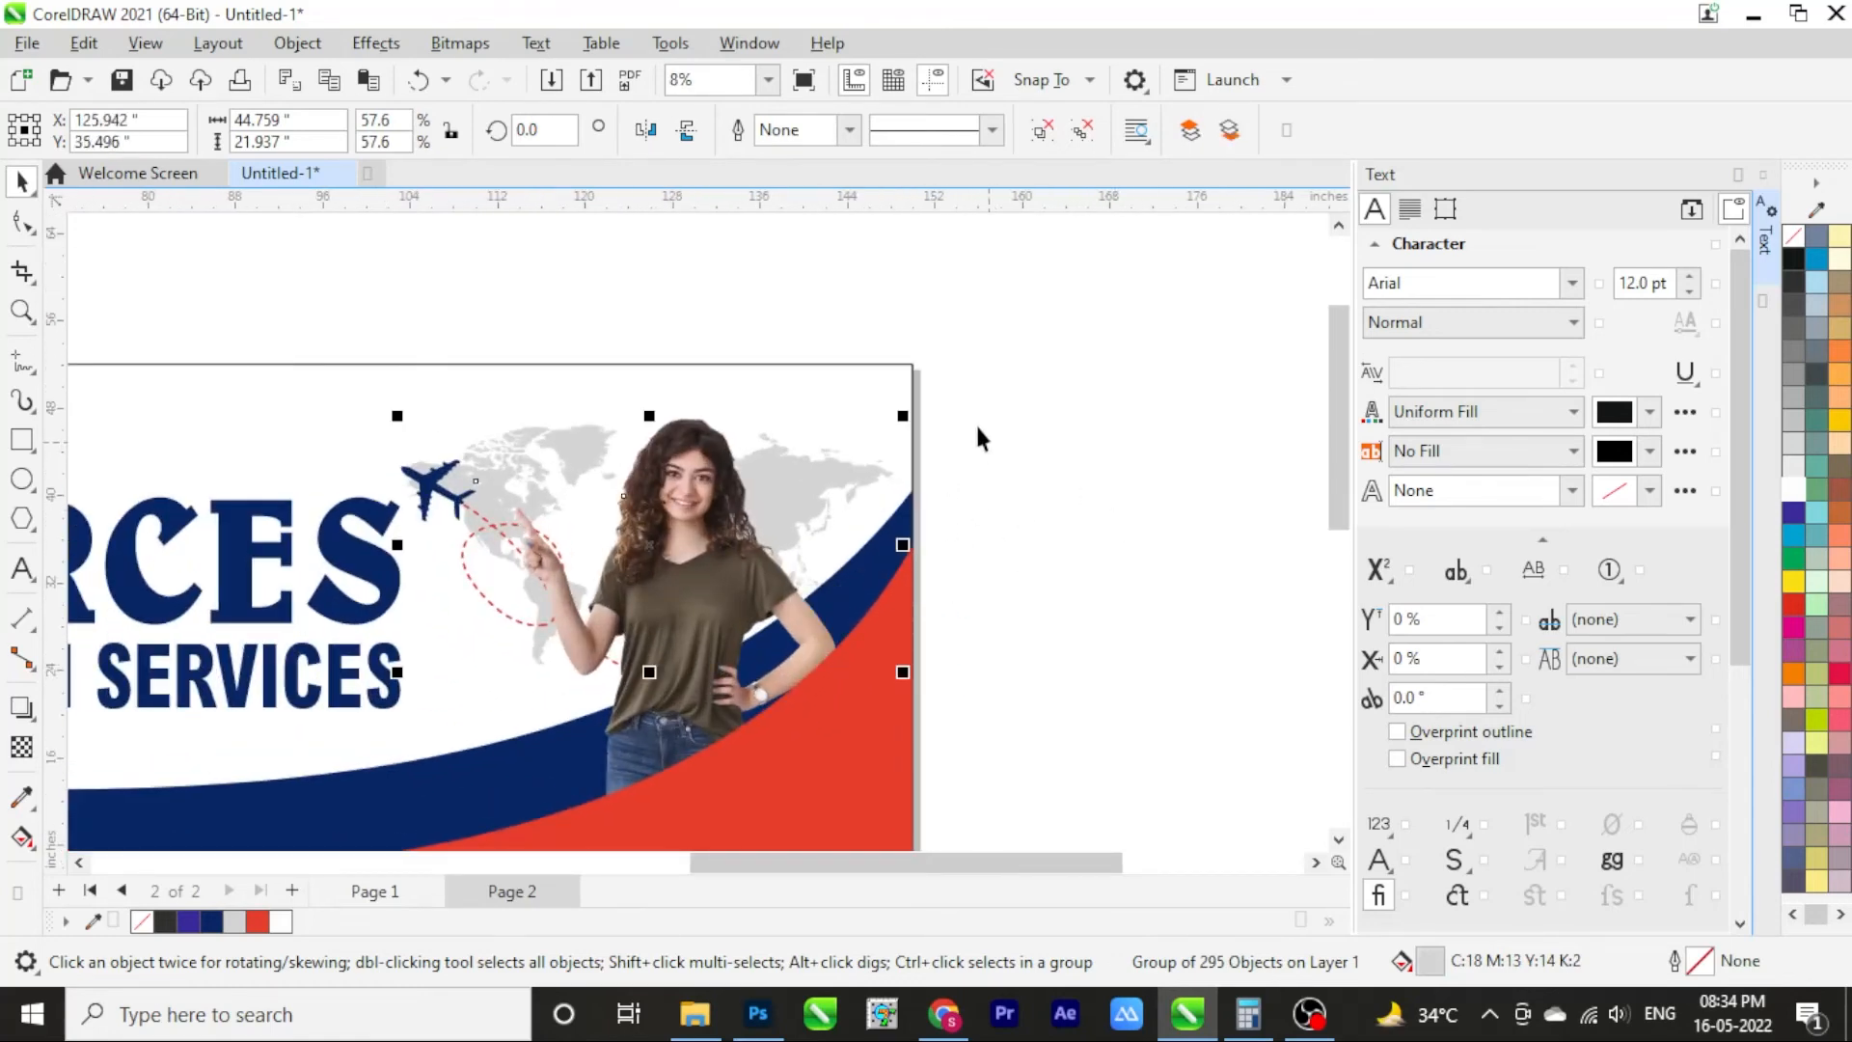
scroll(978, 439, down, 4)
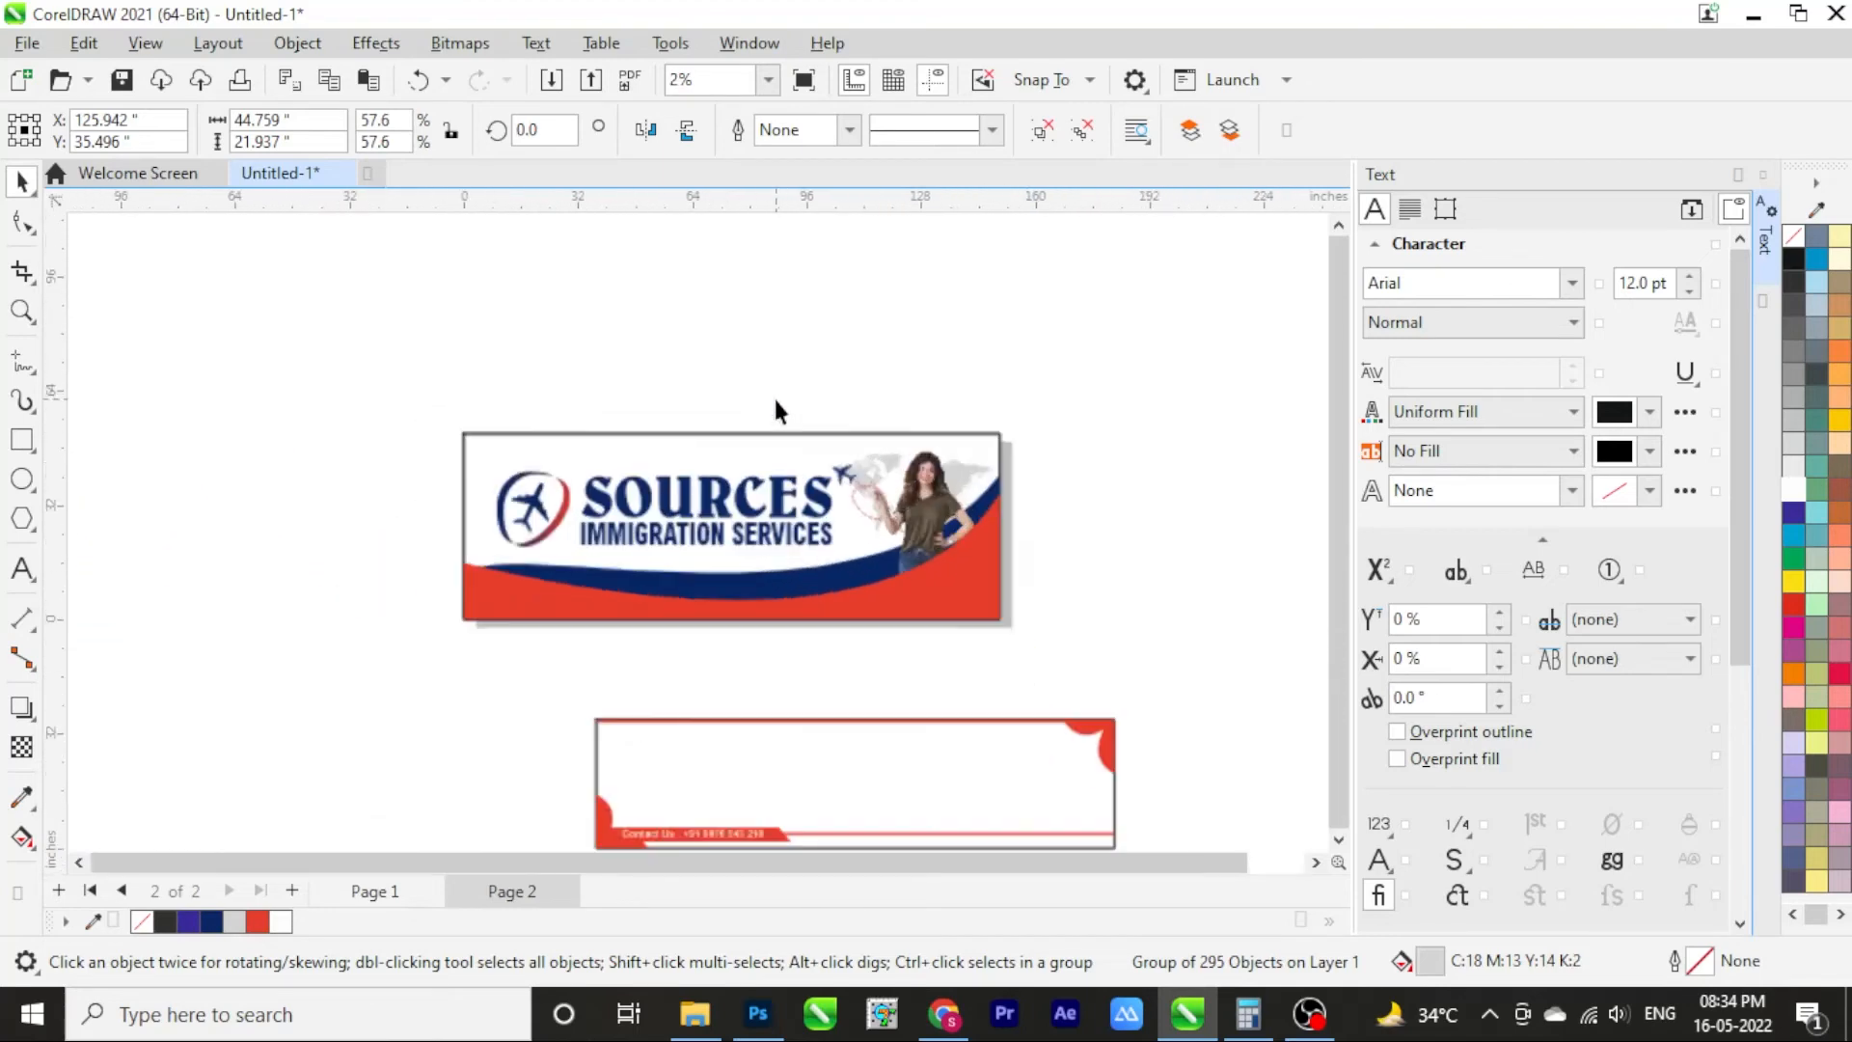
Draw a rectangle about 92 by 5.4 inches along the banner's top edge, convert it to curves and delete its two lower nodes
scroll(777, 410, up, 1)
click(21, 440)
scroll(477, 458, up, 2)
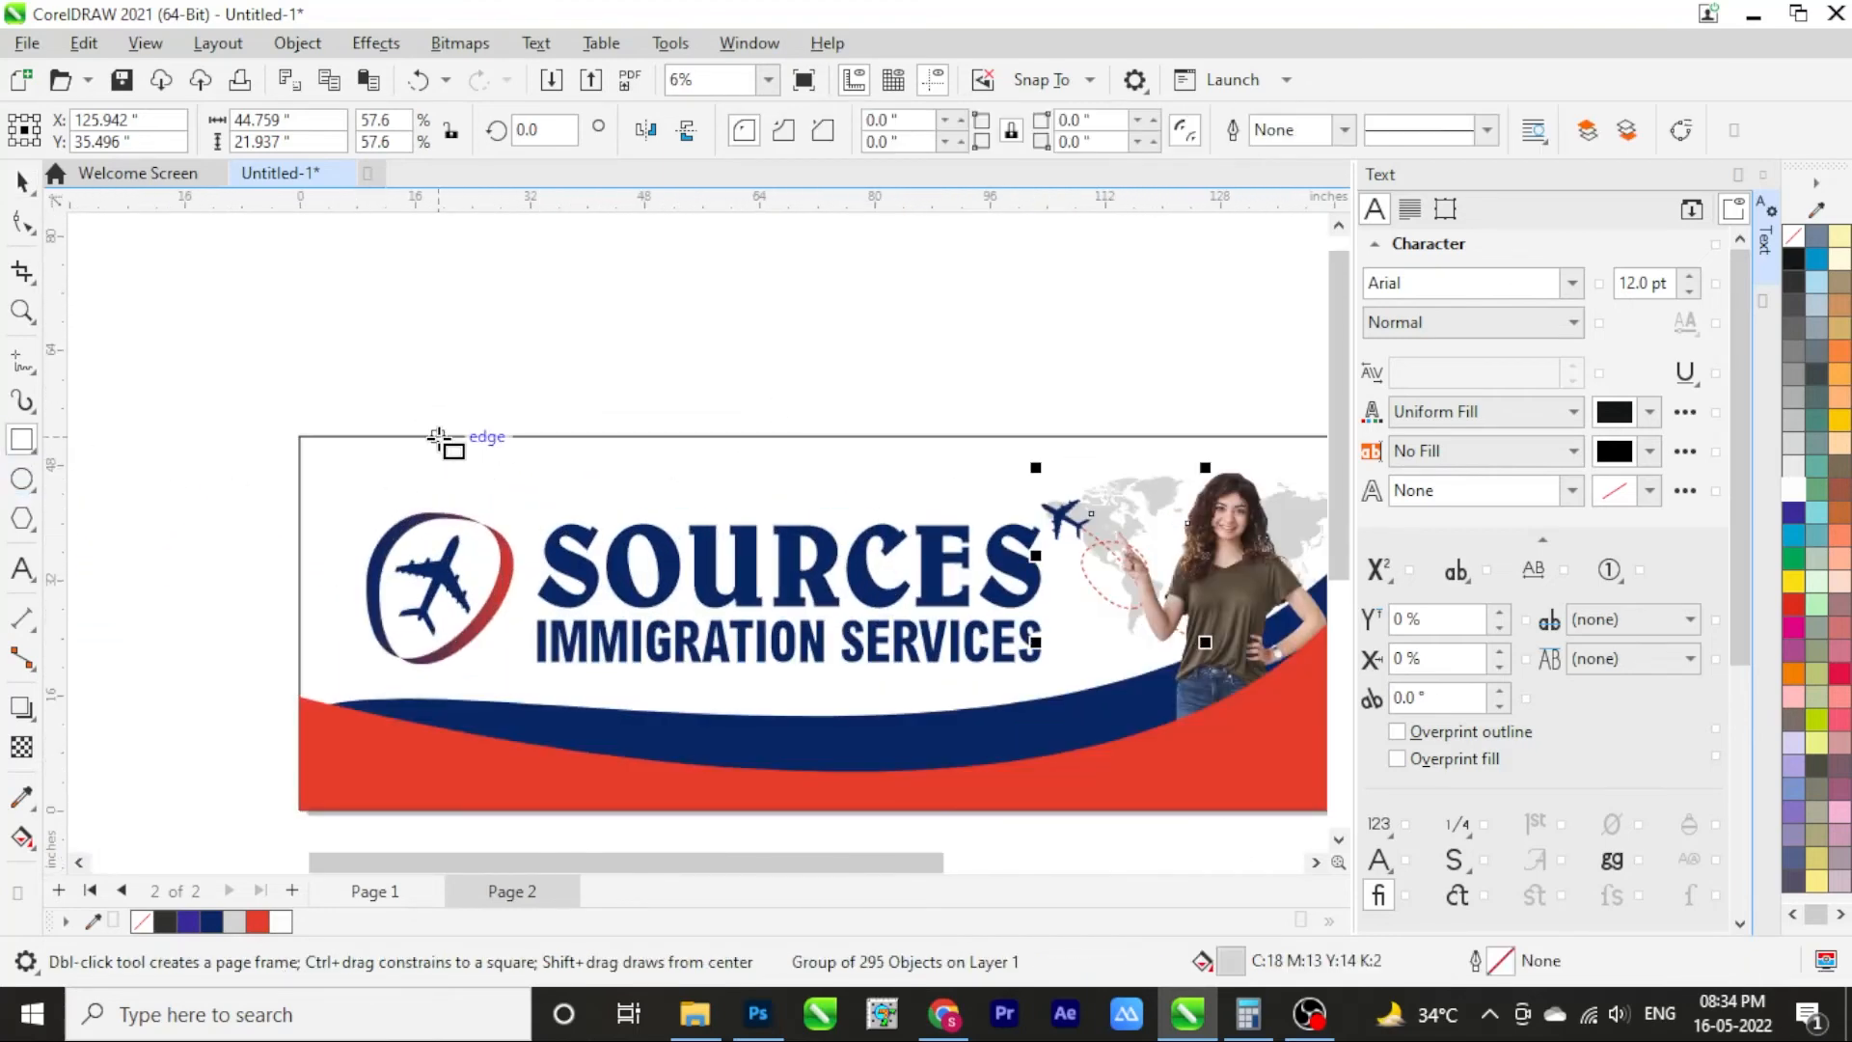
mouse_move(437, 436)
mouse_down()
mouse_move(1013, 490)
mouse_move(1103, 474)
mouse_up()
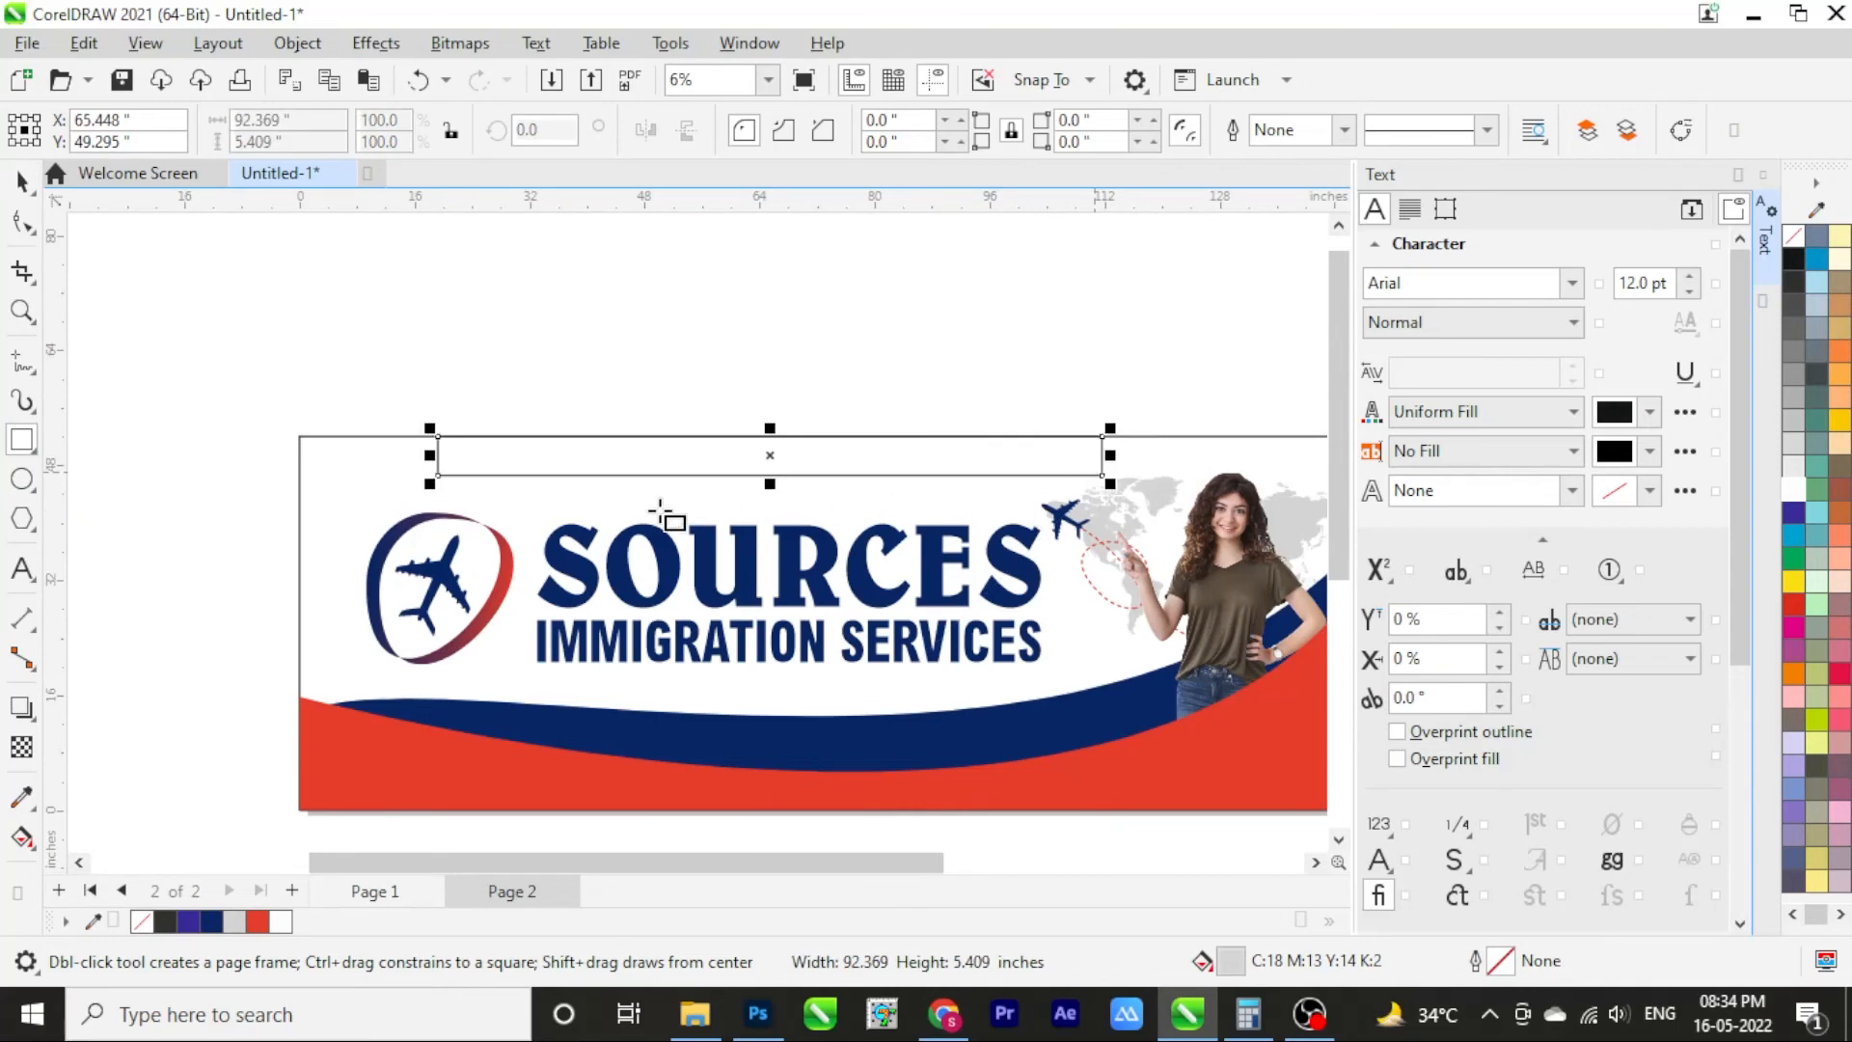
key(ctrl+q)
click(22, 221)
double_click(1102, 475)
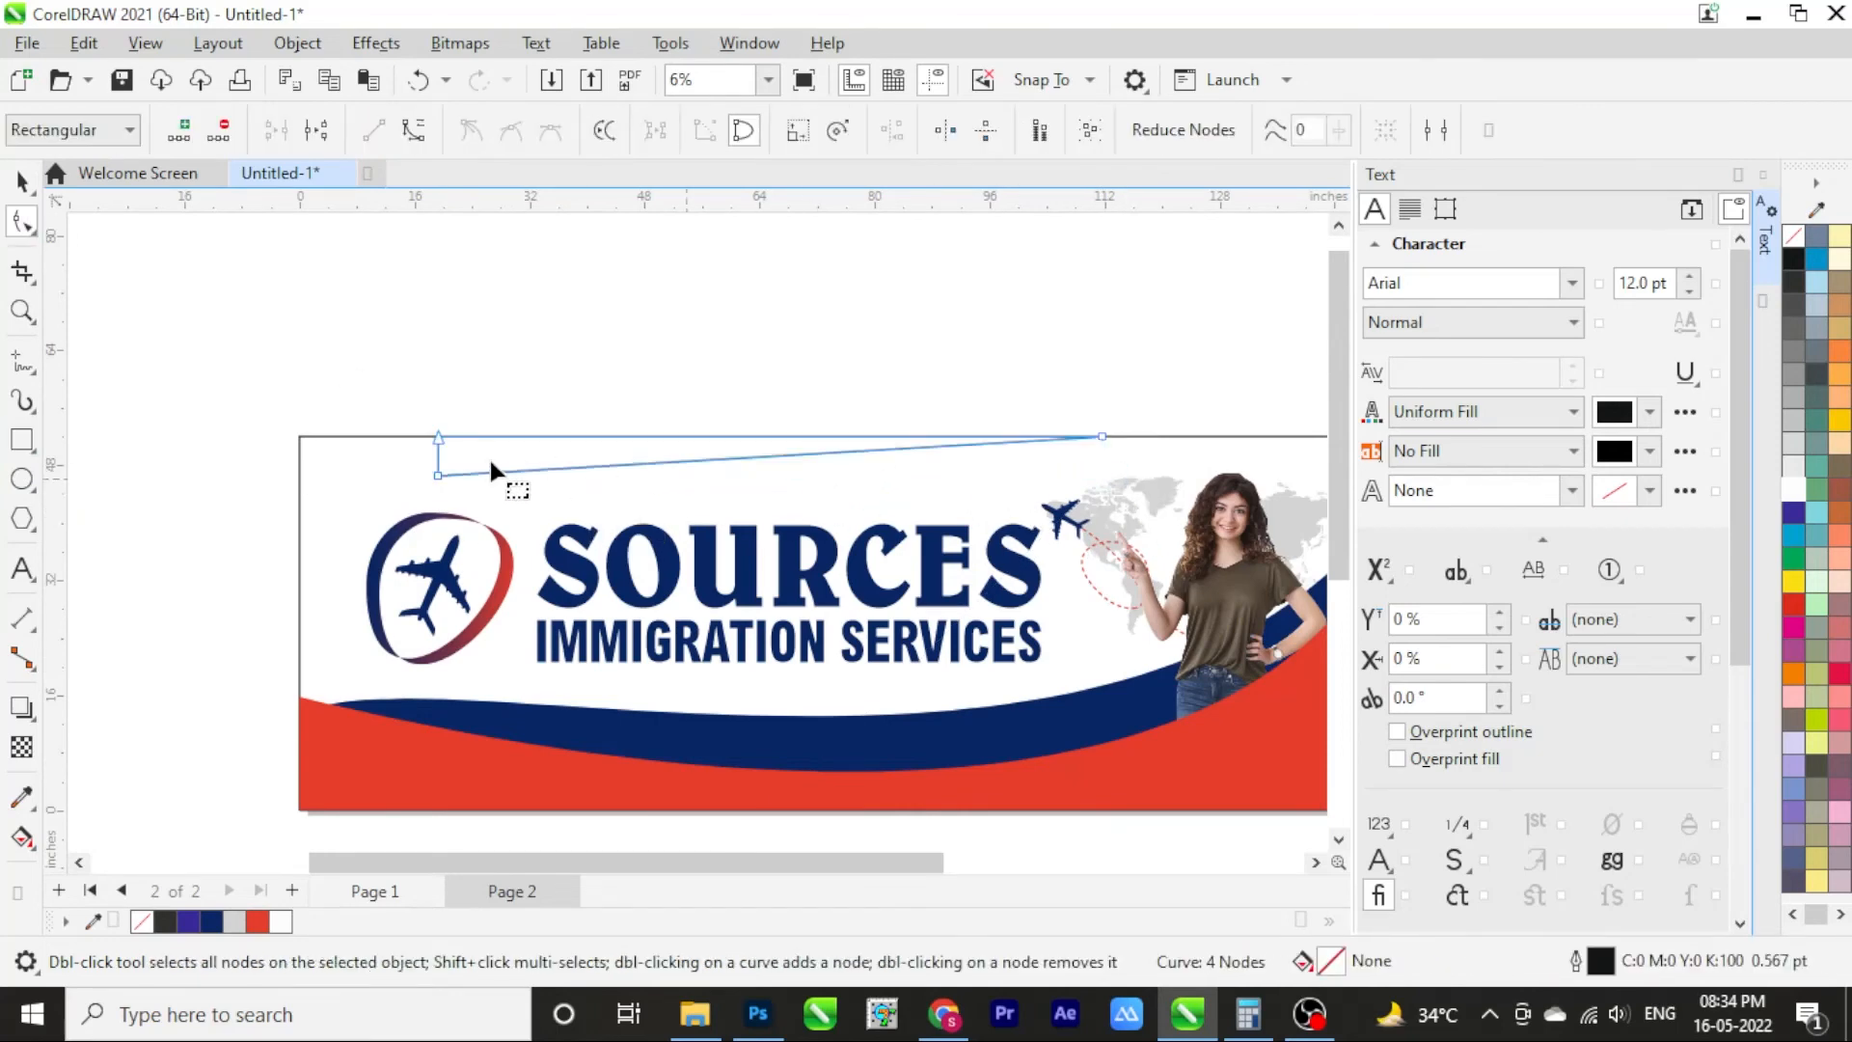
double_click(438, 475)
Convert the remaining top line to a curve and bend it down into a shallow wave above the SOURCES text
click(751, 441)
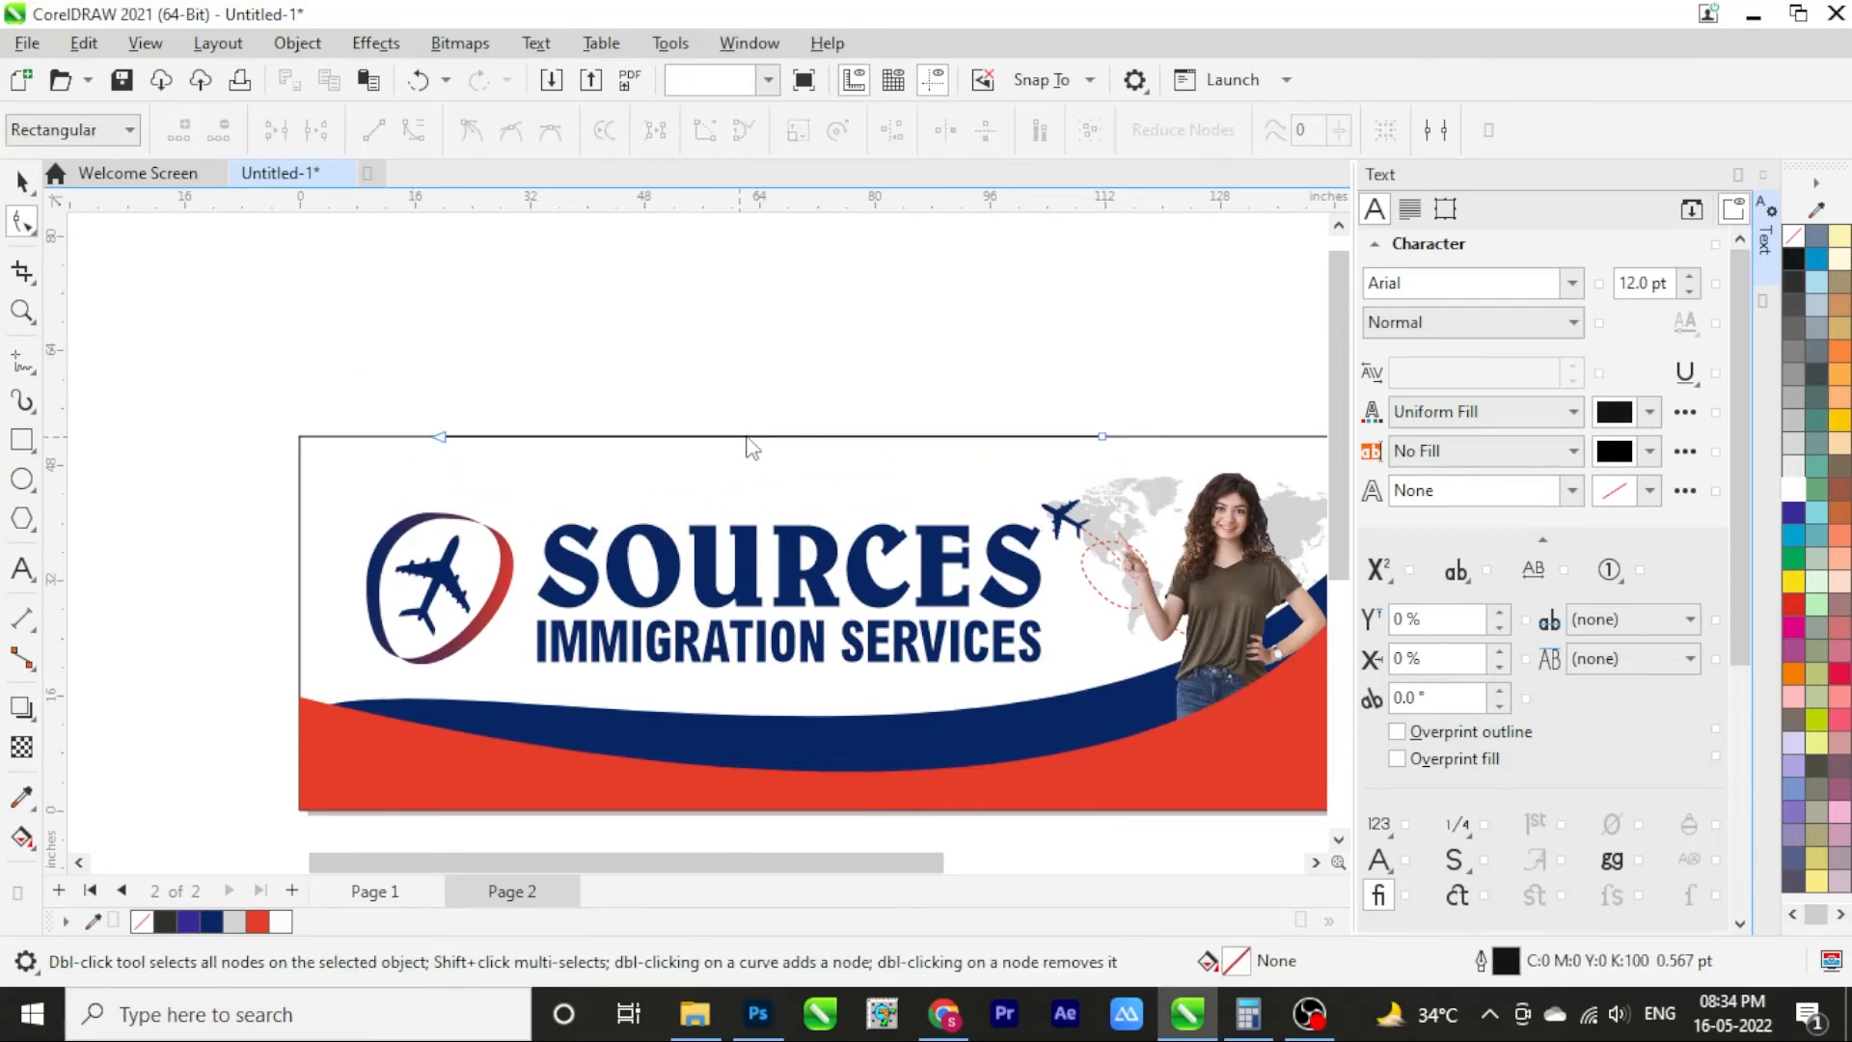
click(747, 437)
click(406, 140)
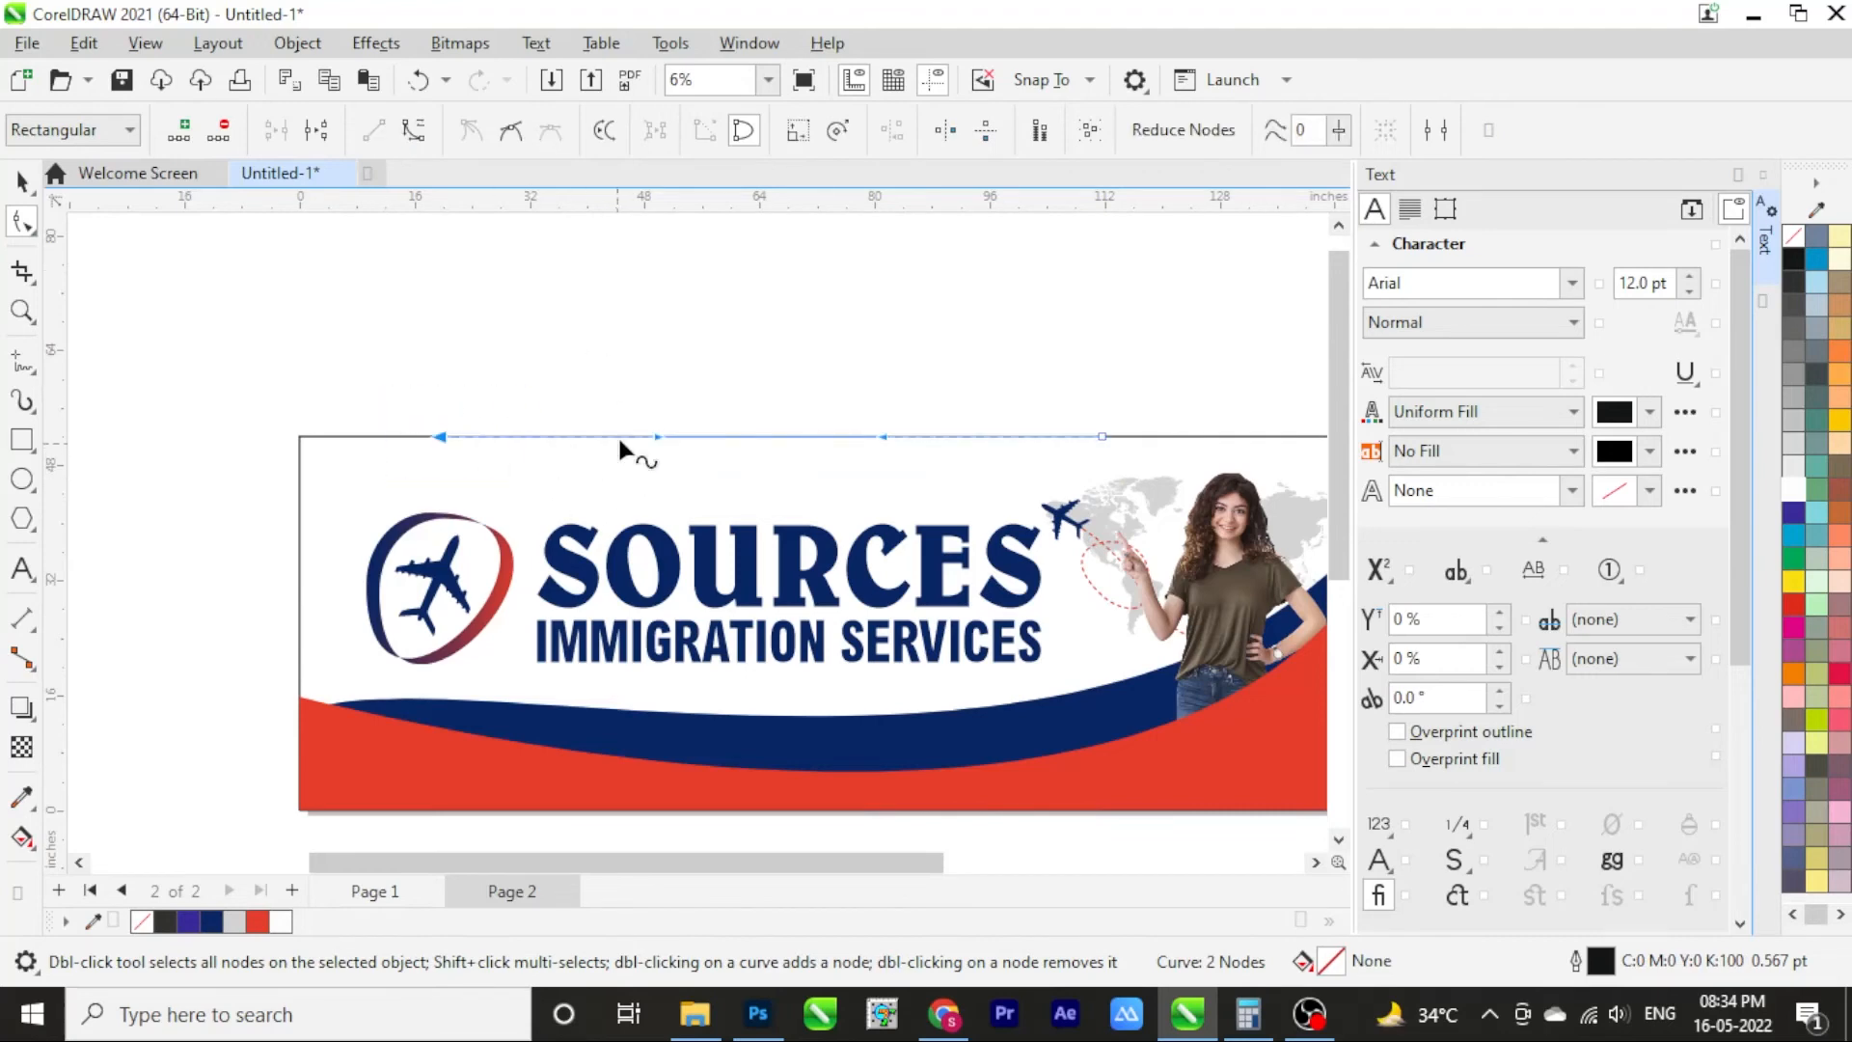
drag(617, 436, 693, 546)
drag(883, 436, 888, 447)
drag(810, 543, 810, 543)
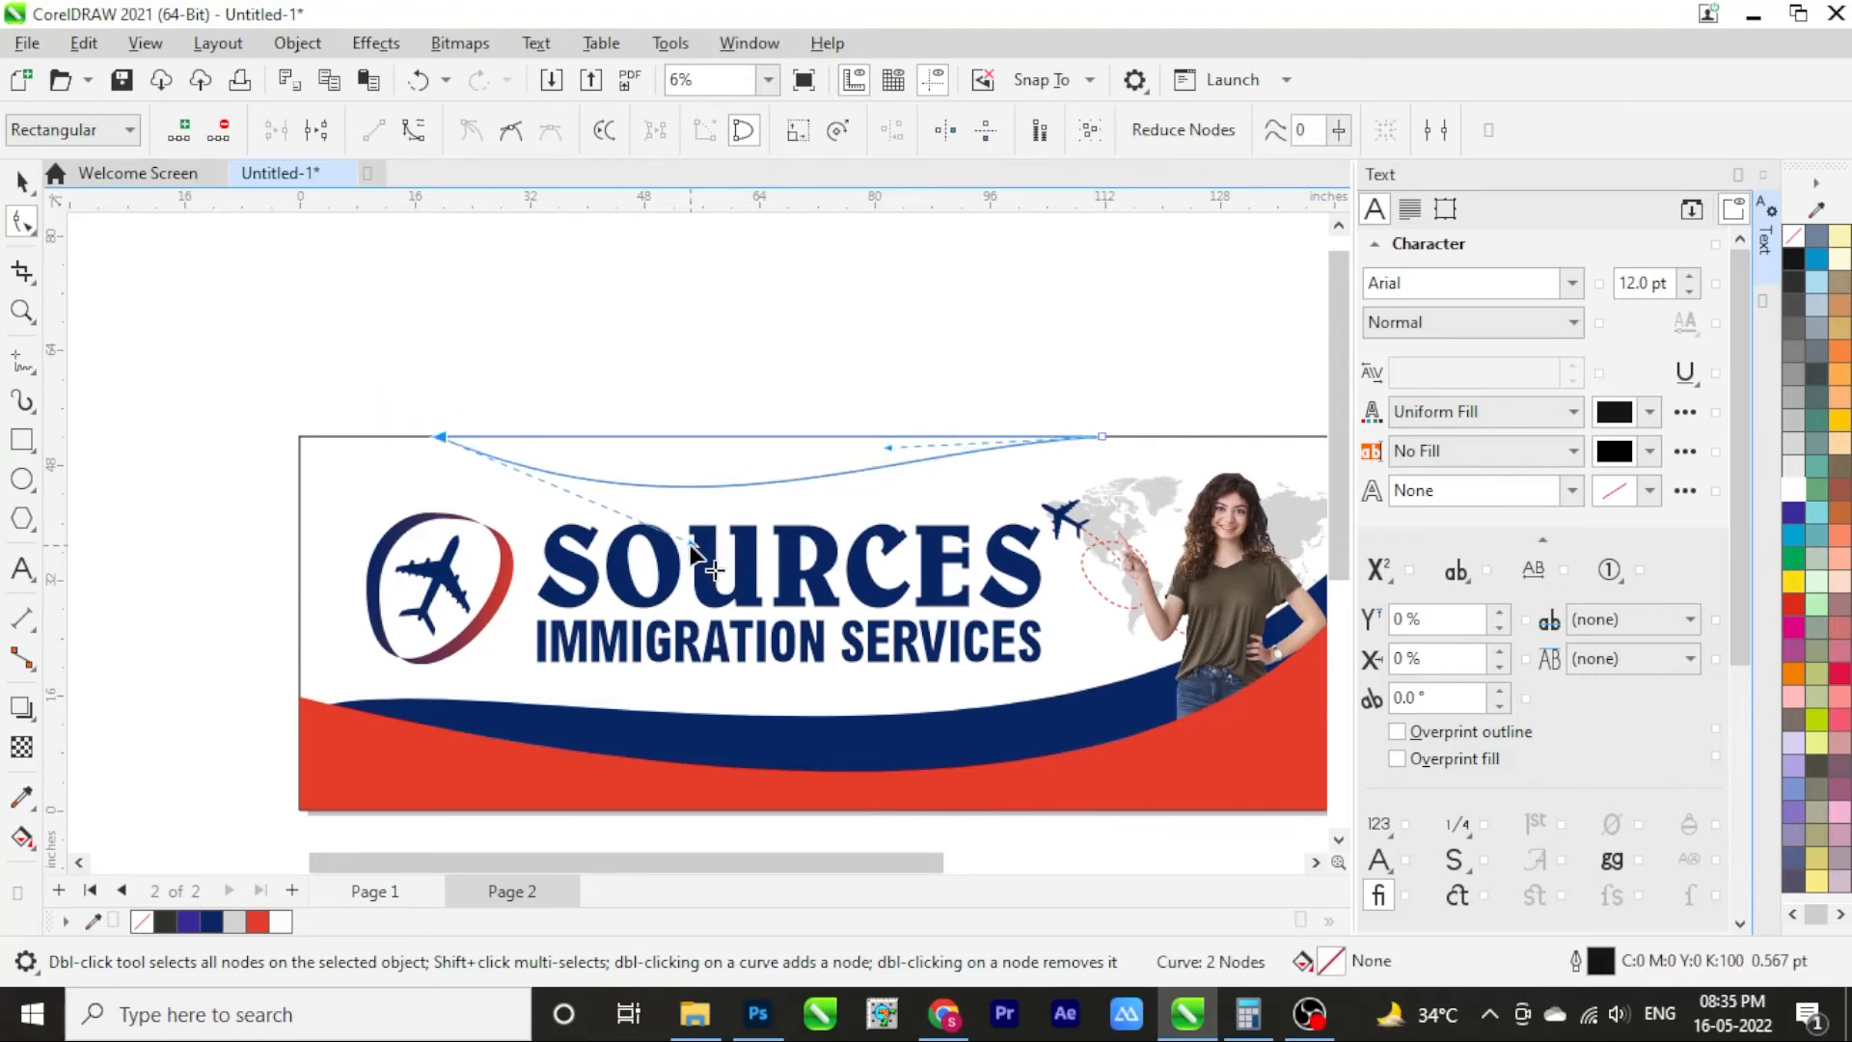
drag(690, 546, 692, 532)
click(21, 181)
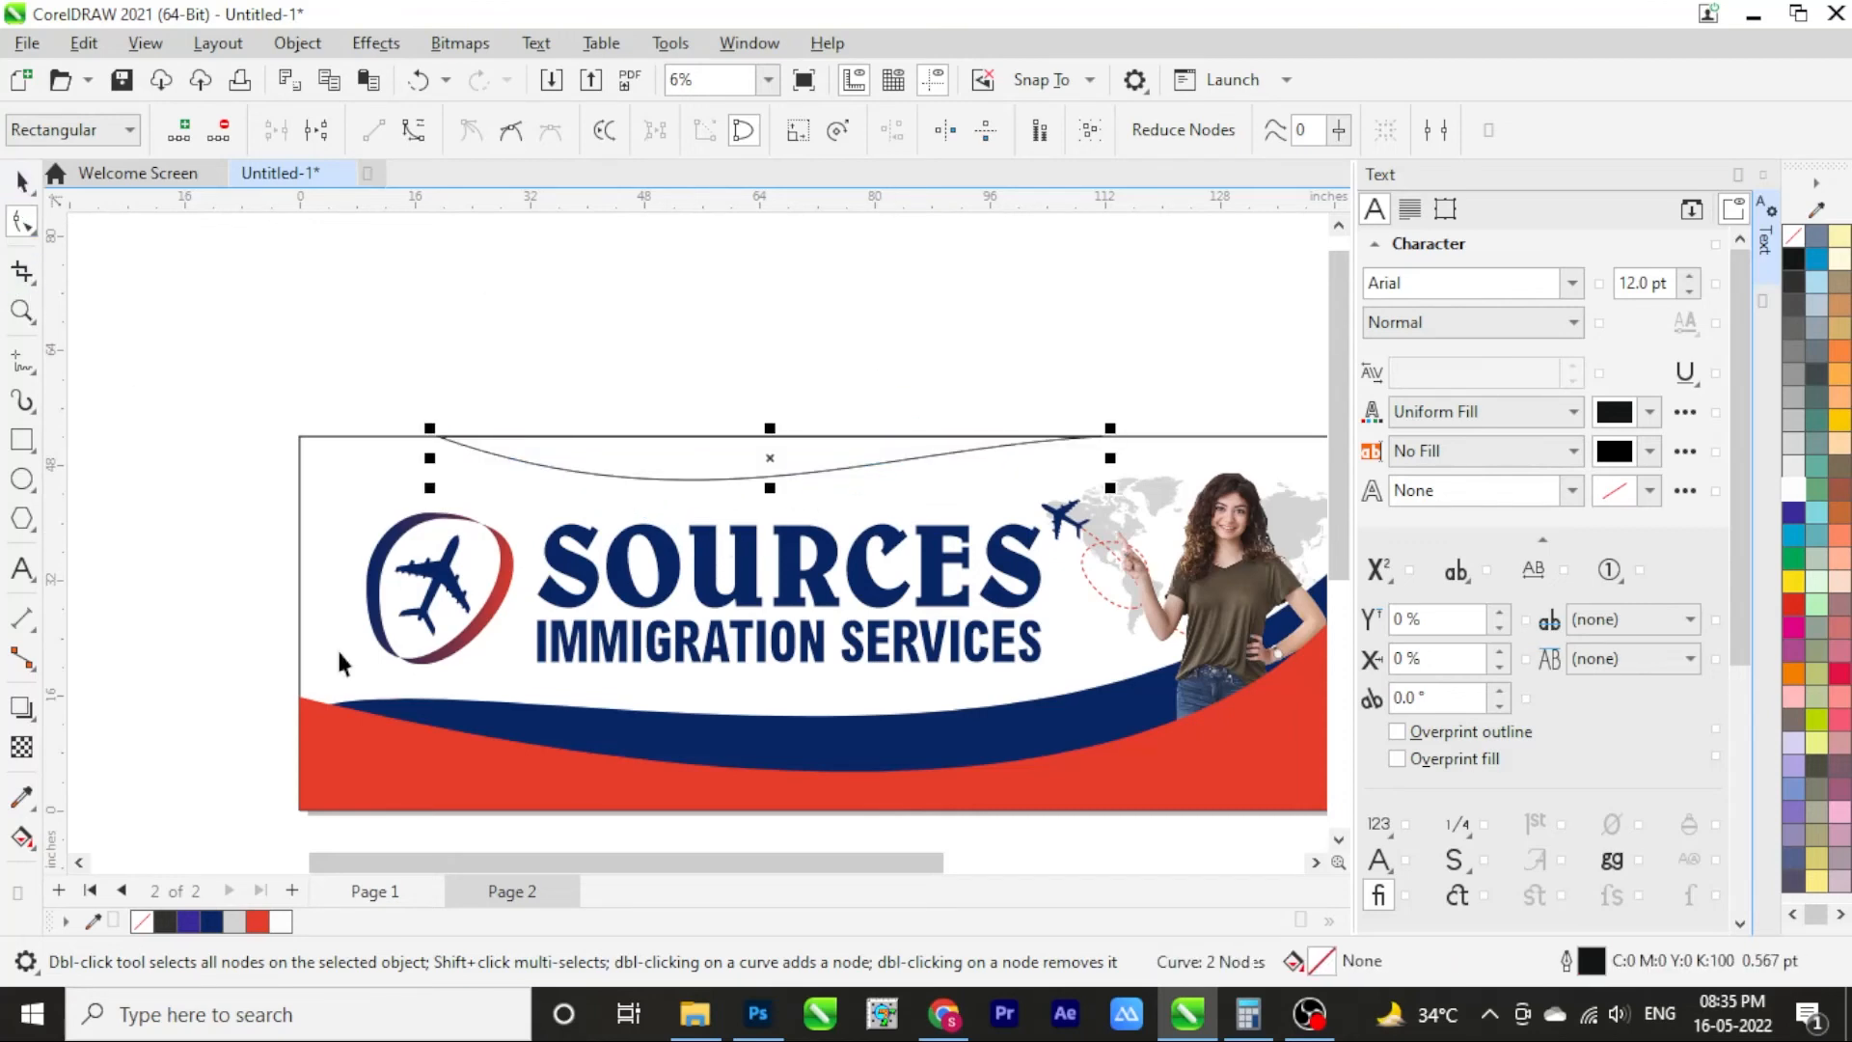
Fill the top wave with the logo's dark blue and remove its outline
click(213, 923)
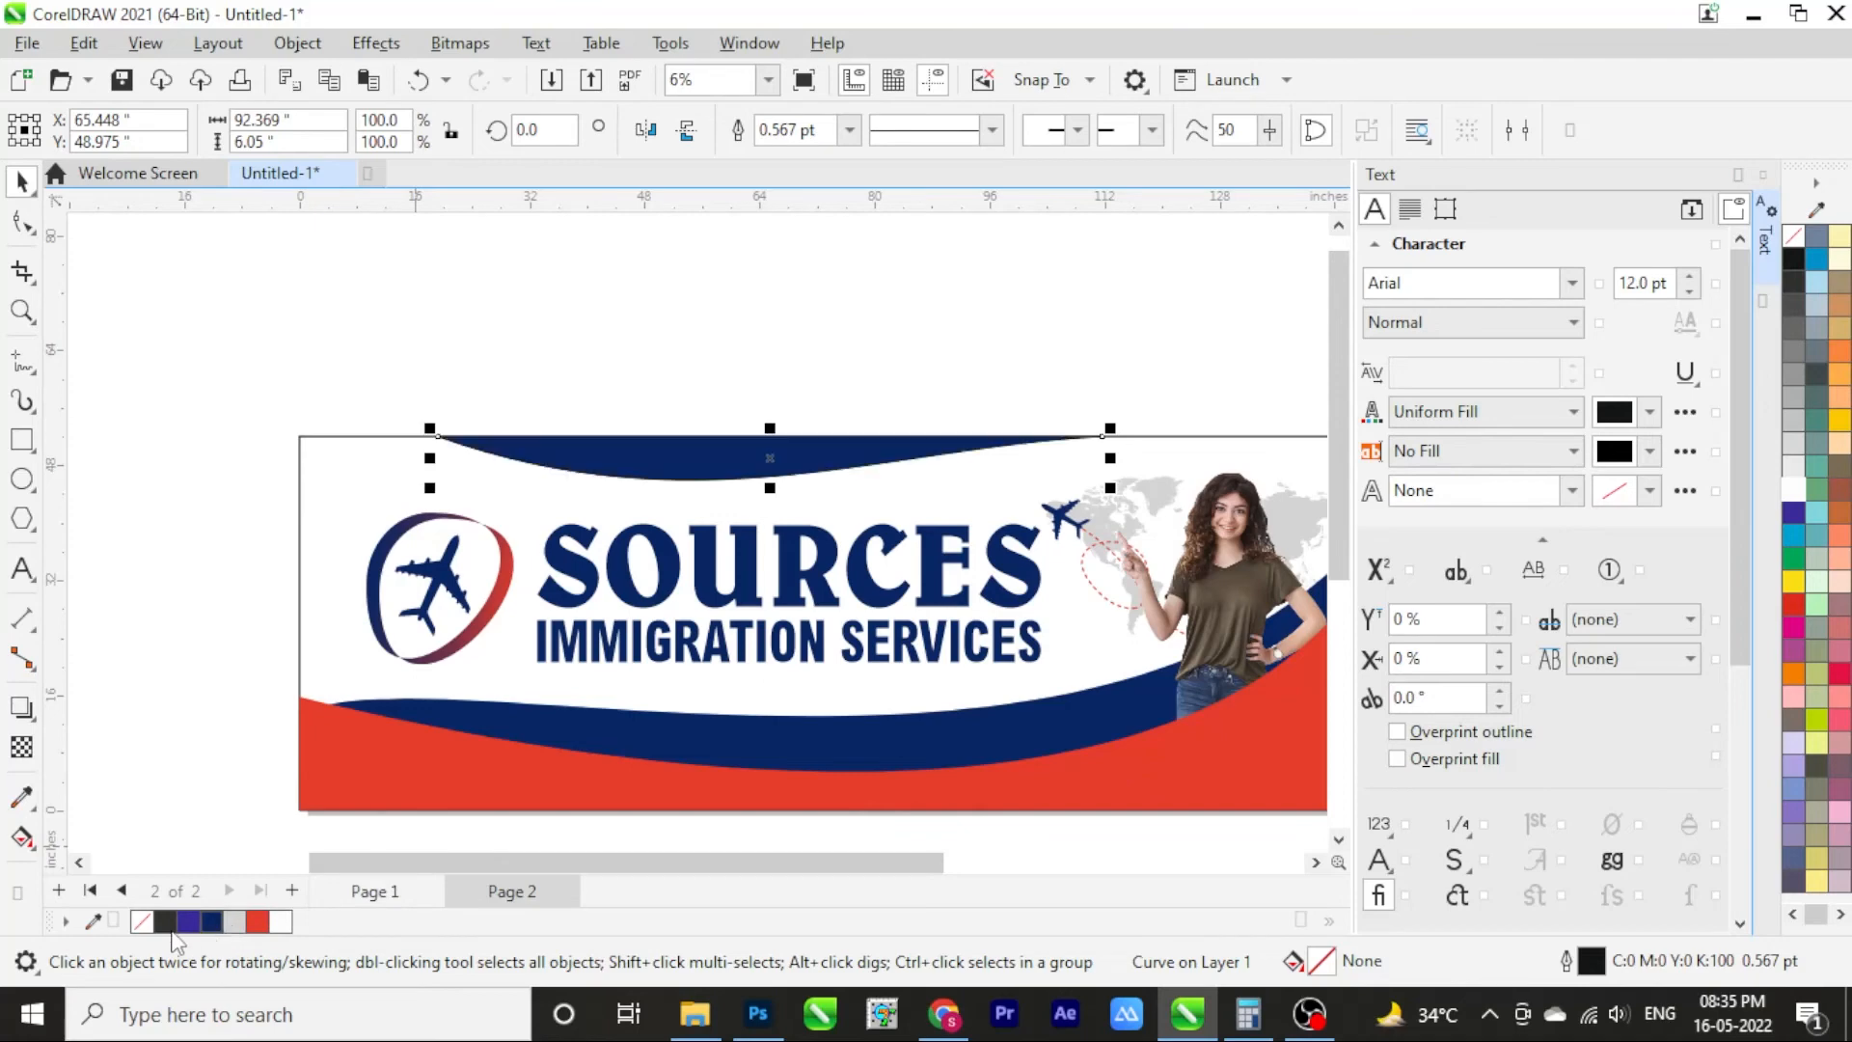
right_click(147, 930)
click(212, 551)
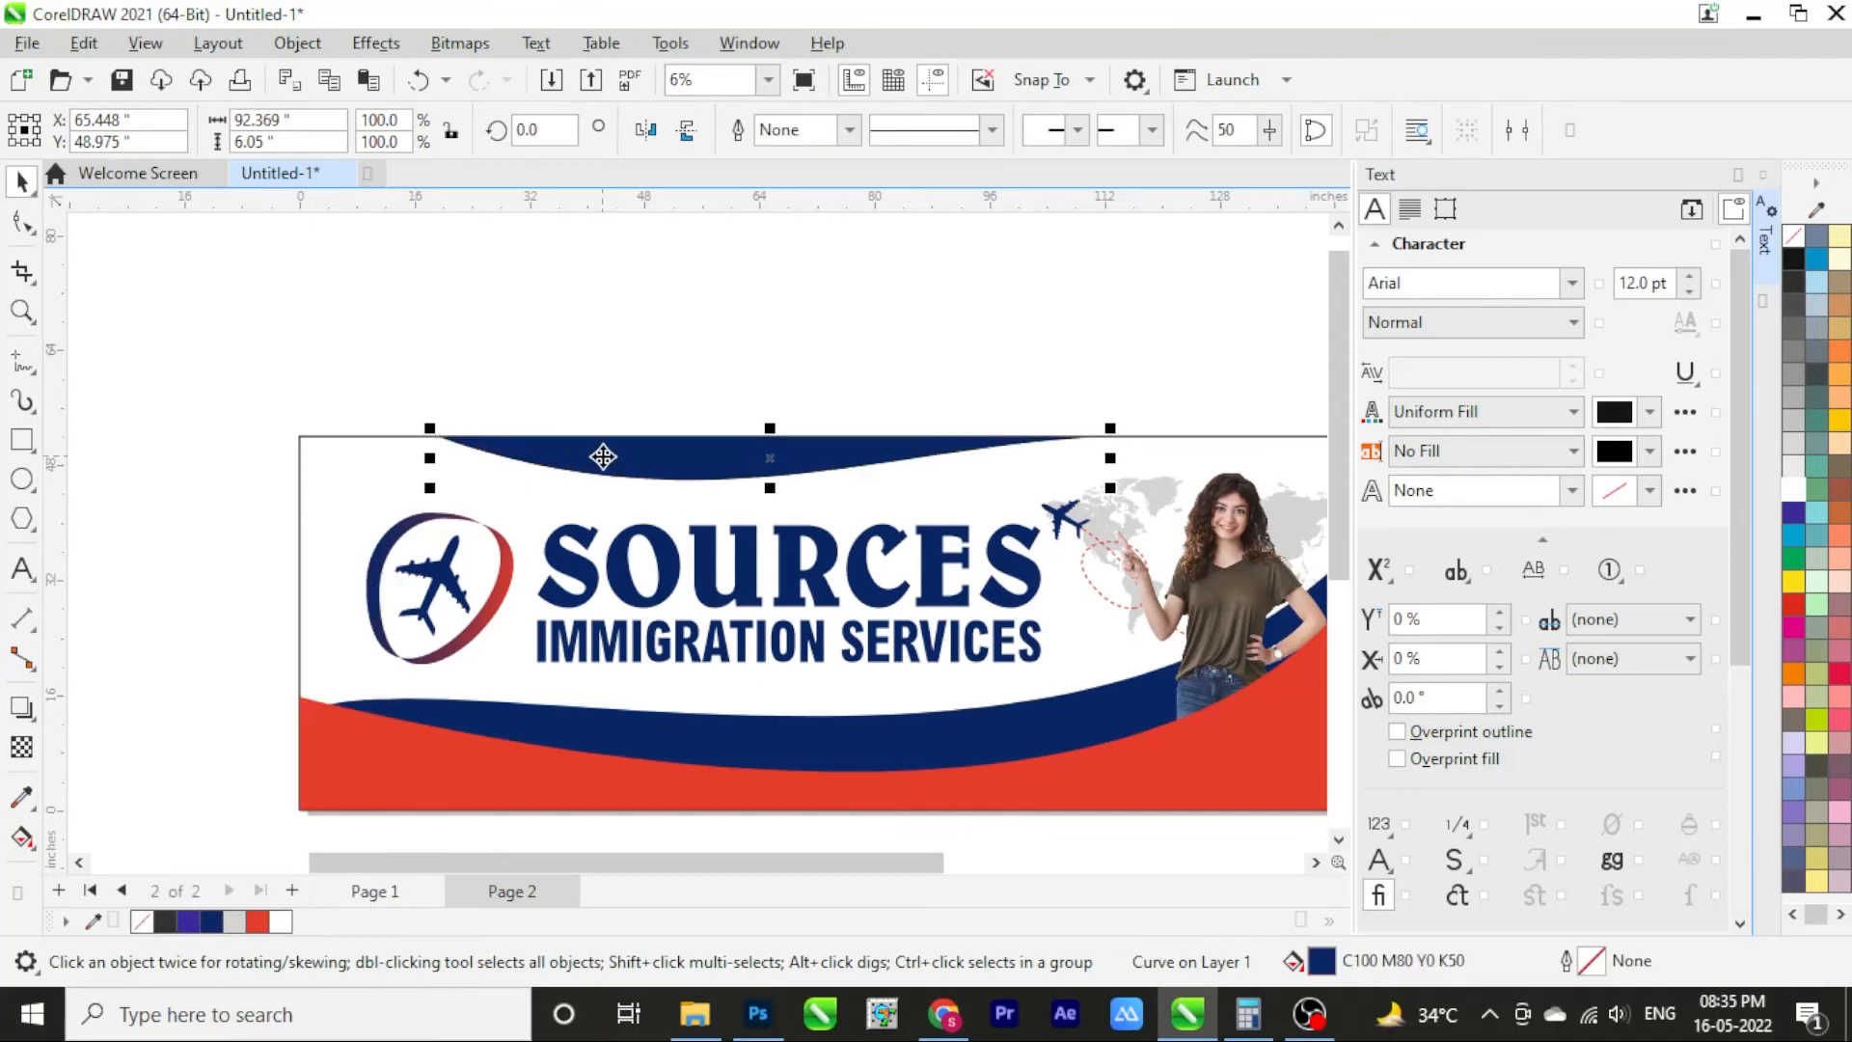
Make a copy of the top wave in the banner's red and align both waves exactly on each other's centres
click(257, 921)
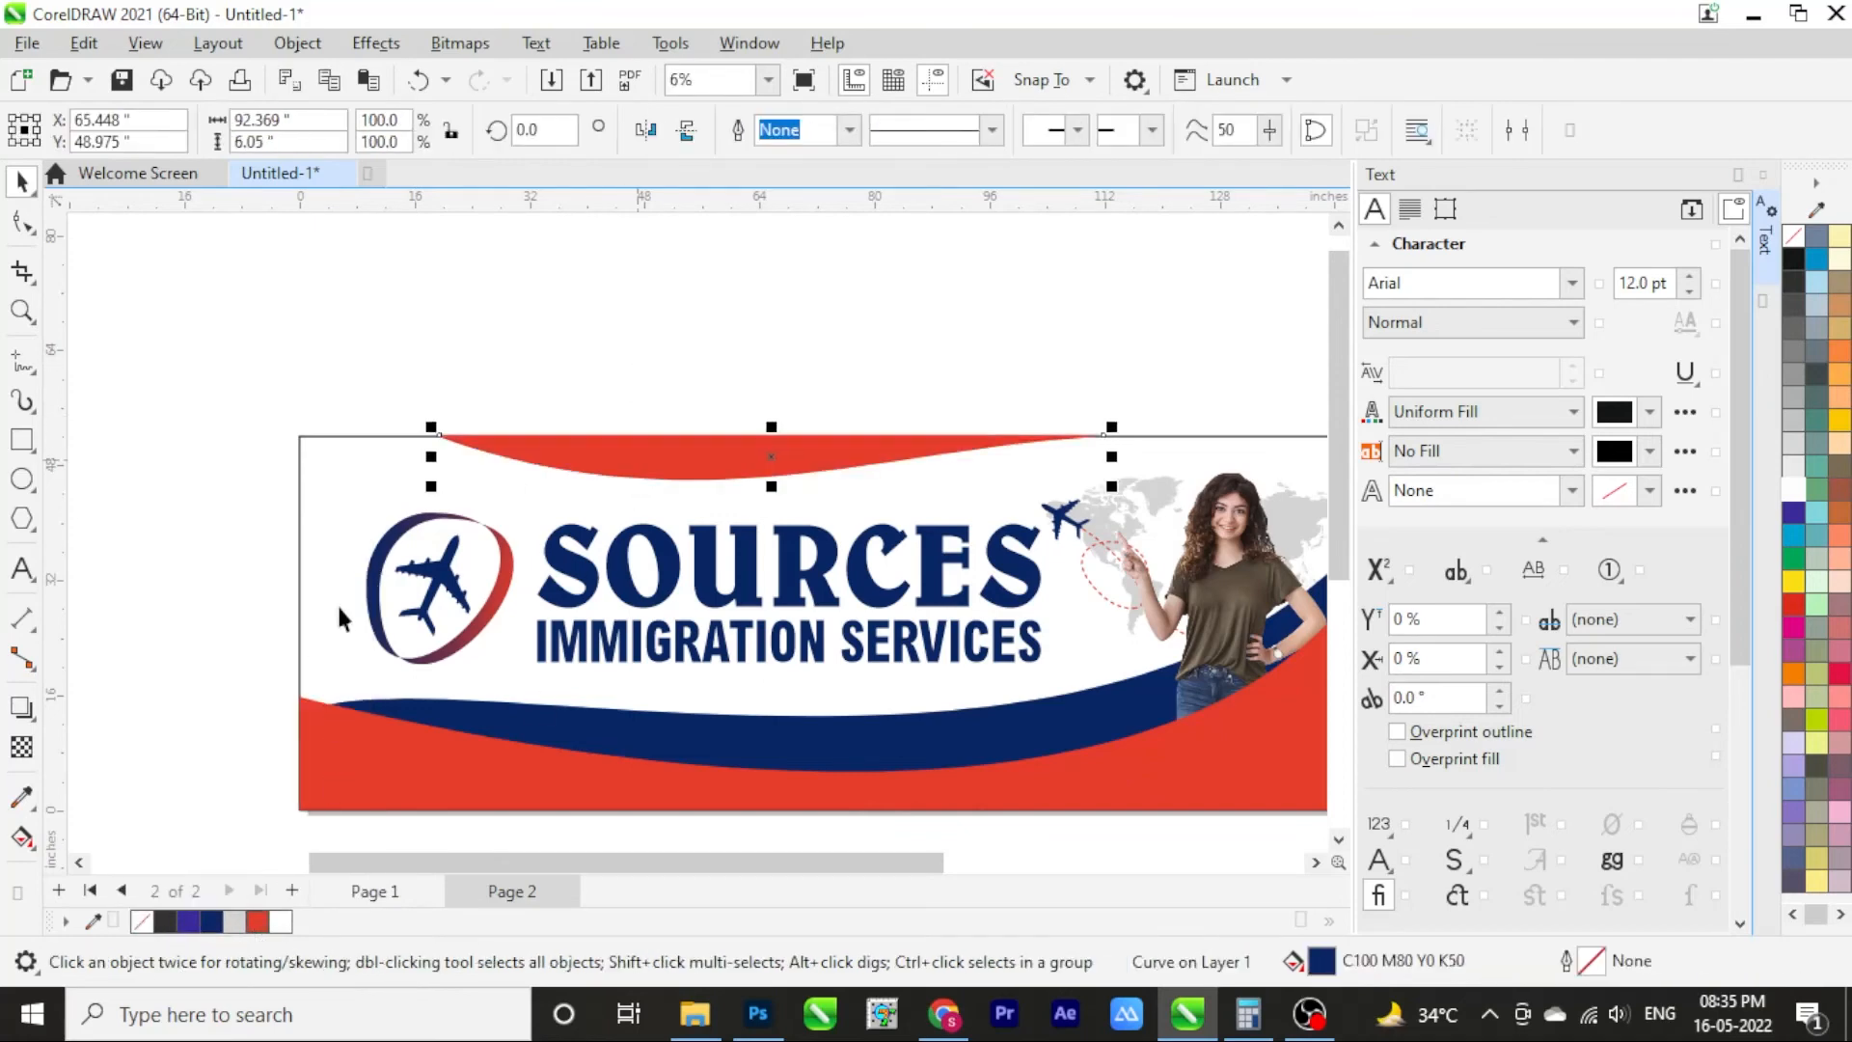
drag(641, 464, 679, 317)
shift+click(657, 459)
key(c)
key(e)
click(147, 488)
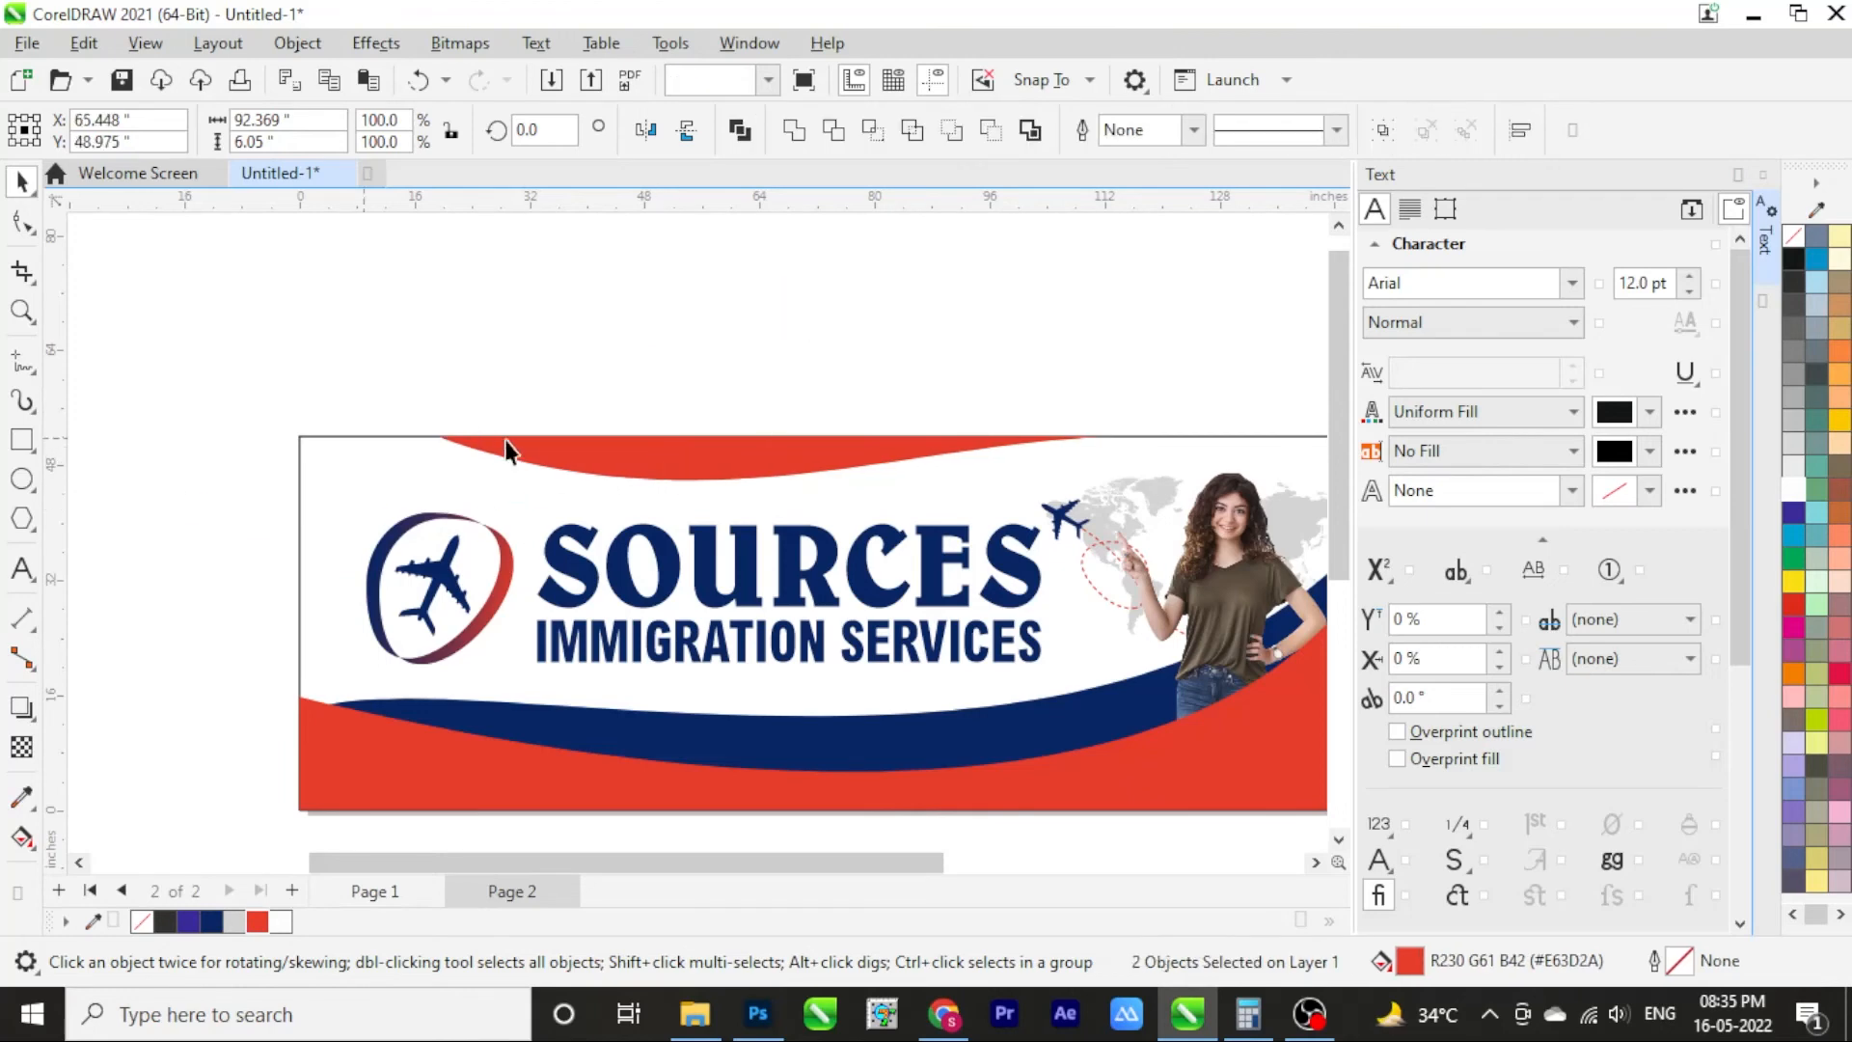
Fill one of the two stacked top waves with dark blue and send it behind the red one
click(616, 459)
click(211, 923)
key(ctrl+Page_Down)
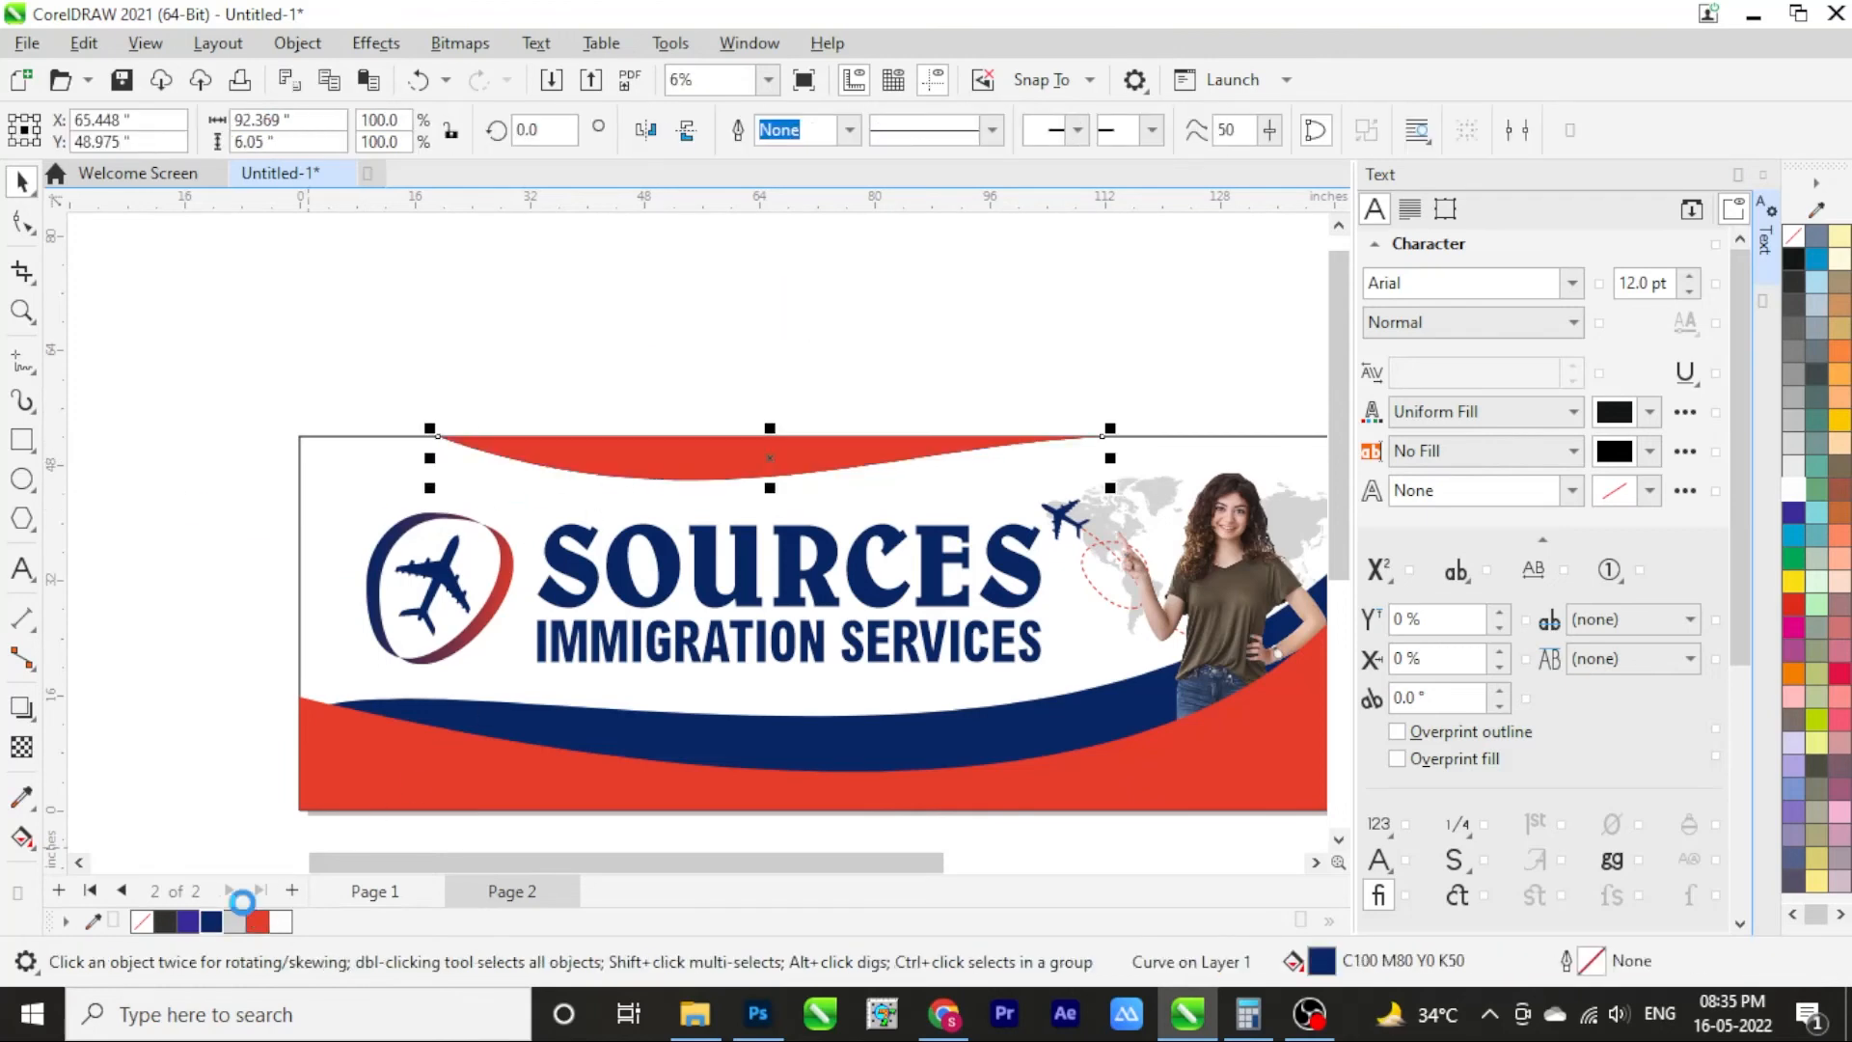
Bend the blue top wave lower with its curve handles so a blue band shows beneath the red wave
click(21, 224)
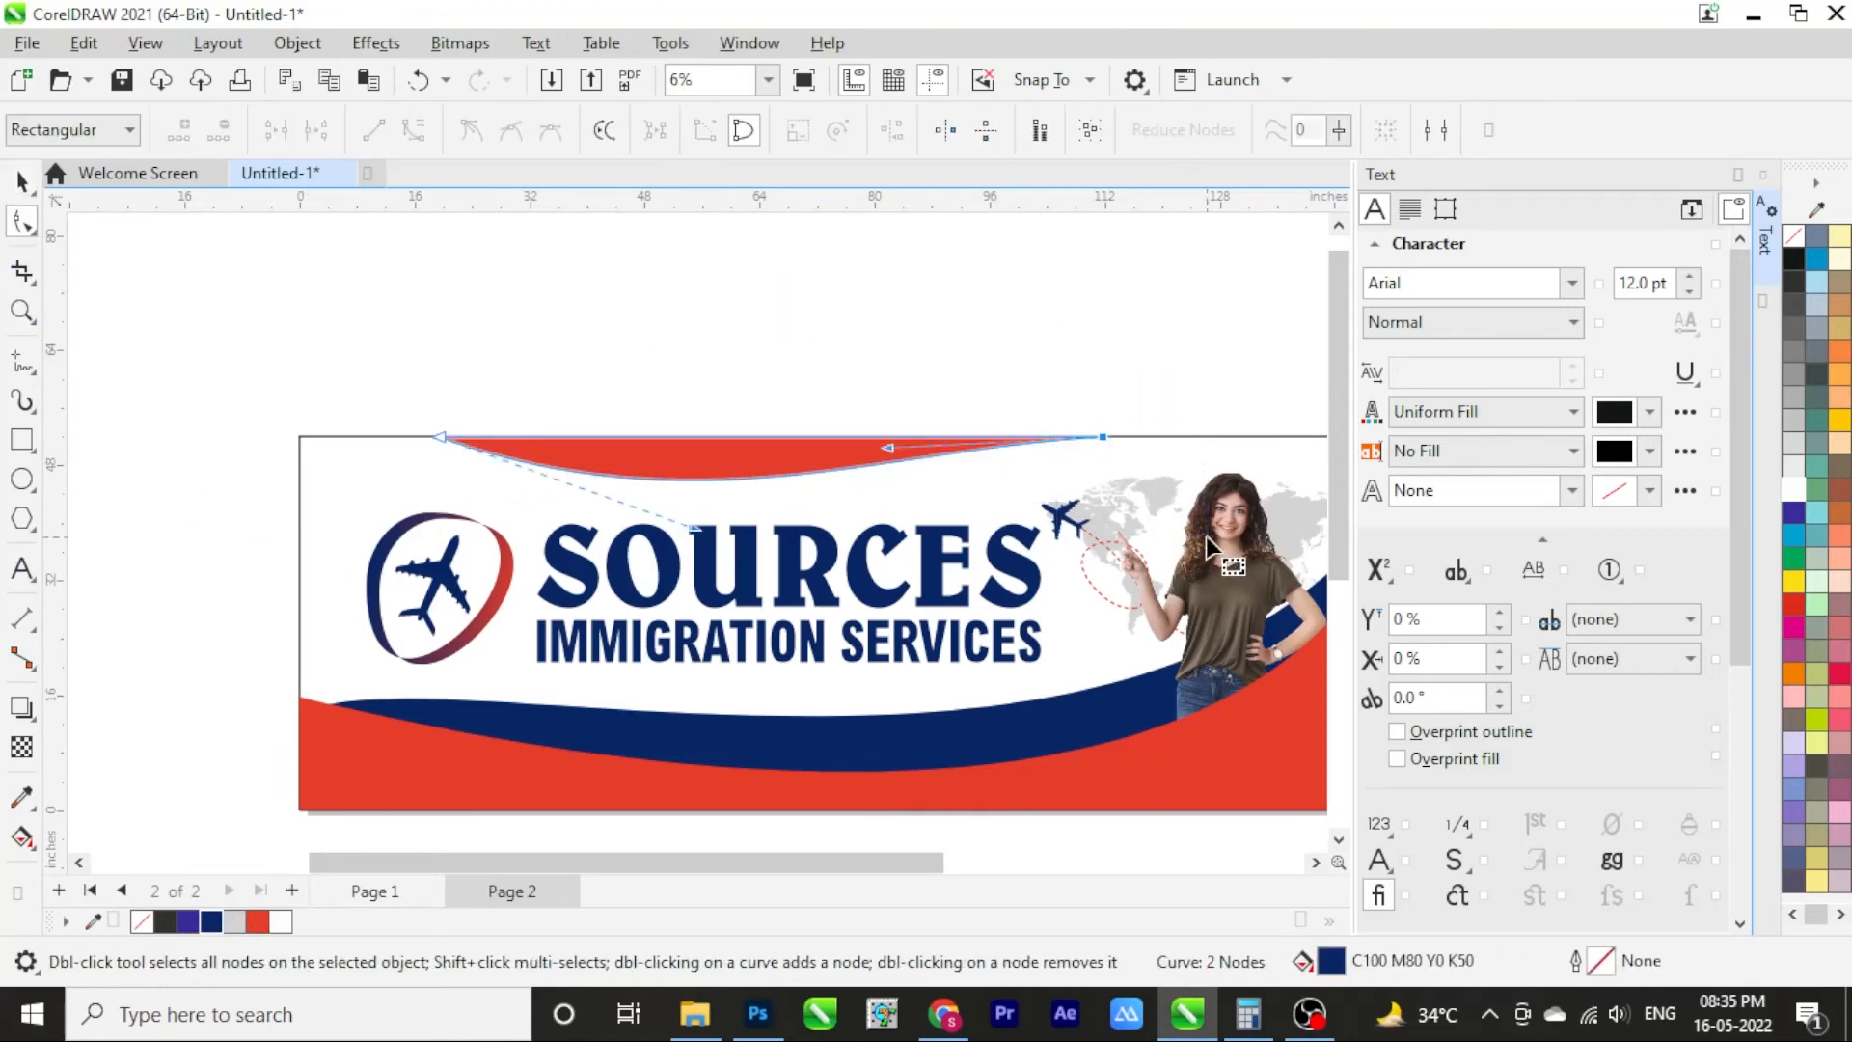
mouse_move(877, 474)
mouse_down()
mouse_move(859, 467)
mouse_move(873, 475)
mouse_up()
drag(694, 530, 648, 537)
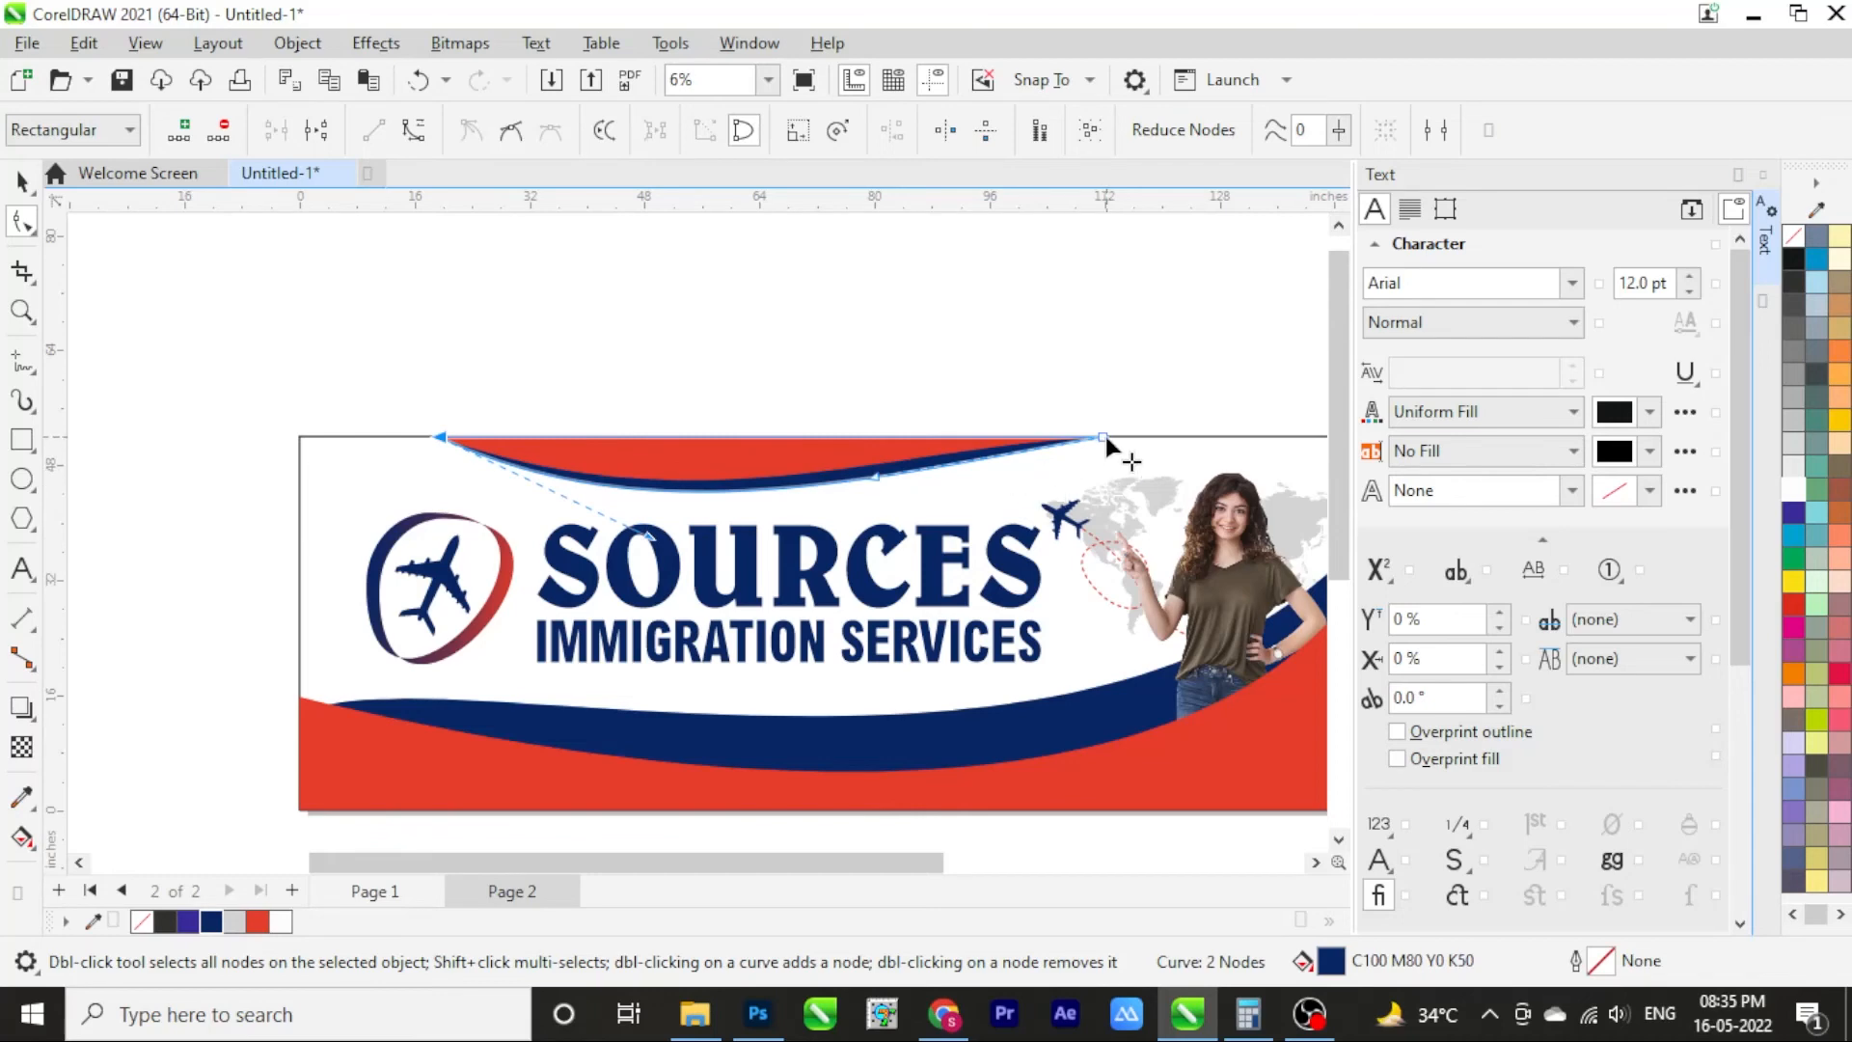
Extend both ends of the blue top wave outward along the banner's top edge, past the red wave
mouse_move(1105, 436)
mouse_down()
mouse_move(1158, 446)
mouse_move(1116, 443)
mouse_up()
scroll(1126, 498, up, 2)
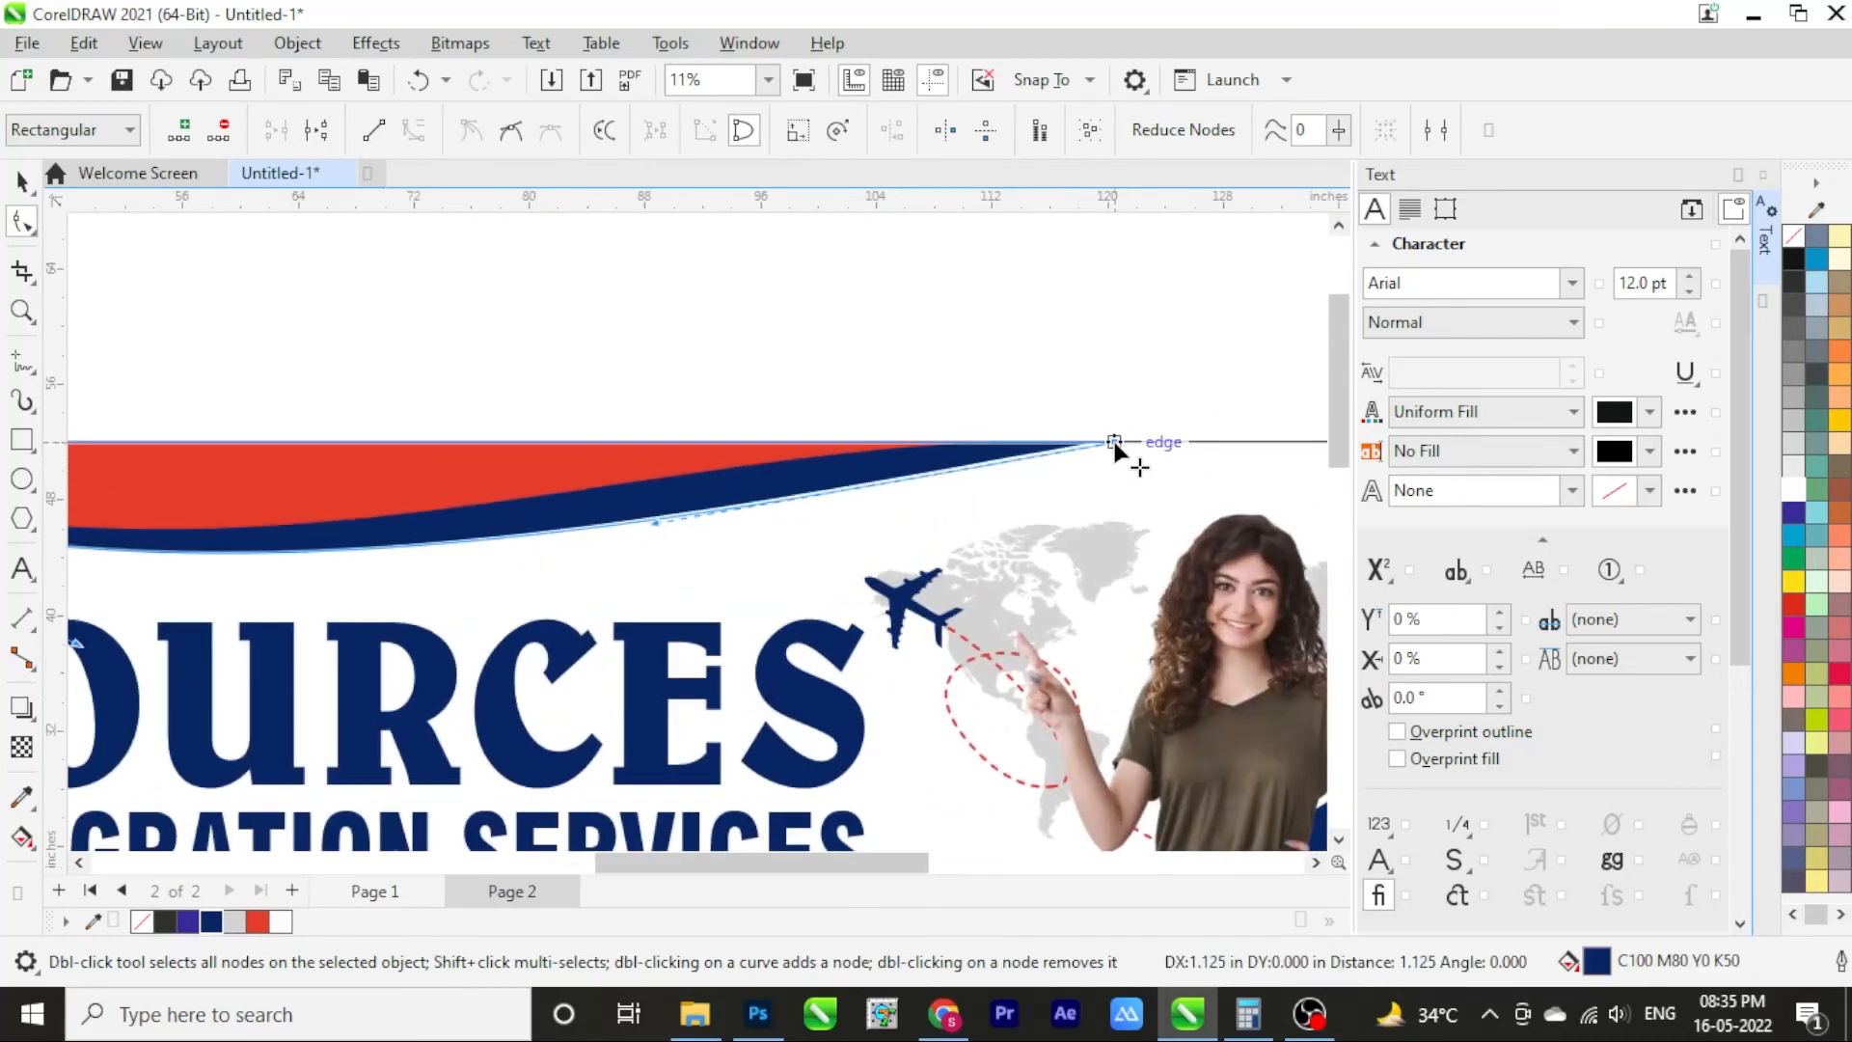
scroll(877, 505, down, 2)
drag(326, 600, 315, 600)
scroll(791, 484, down, 2)
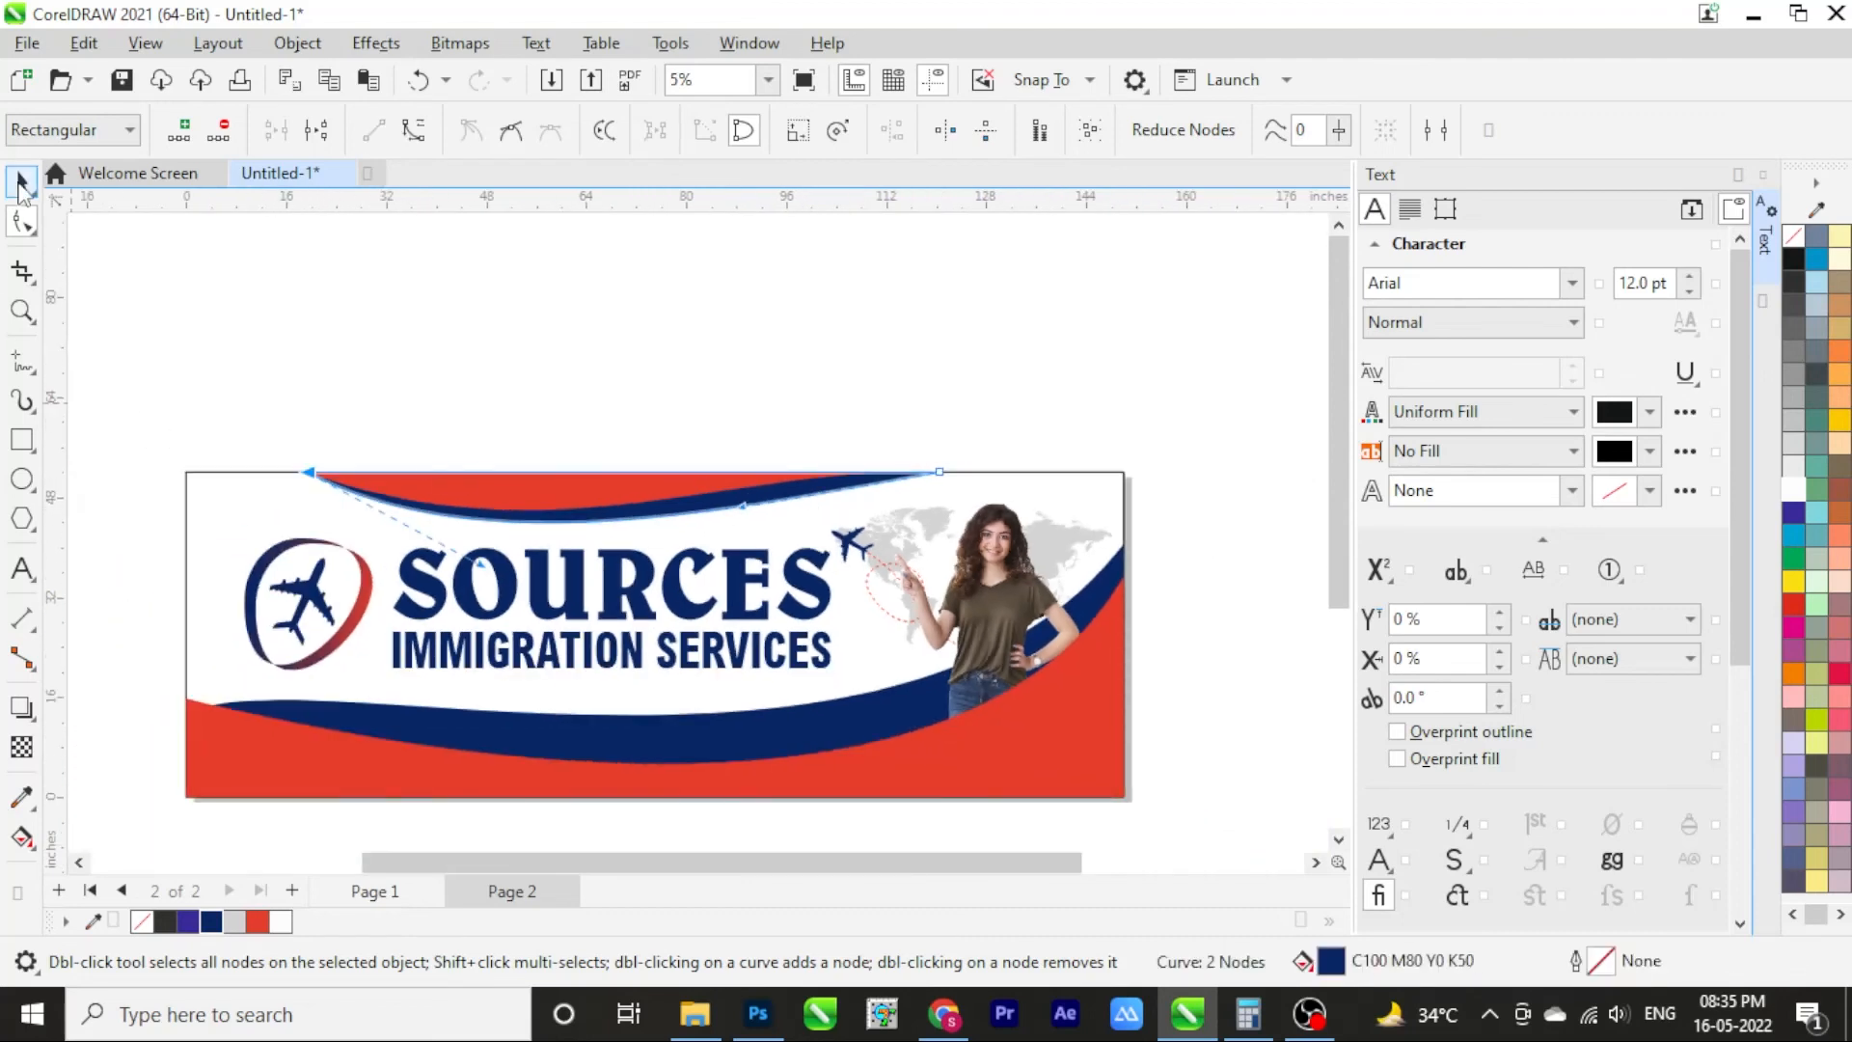
click(20, 183)
click(574, 339)
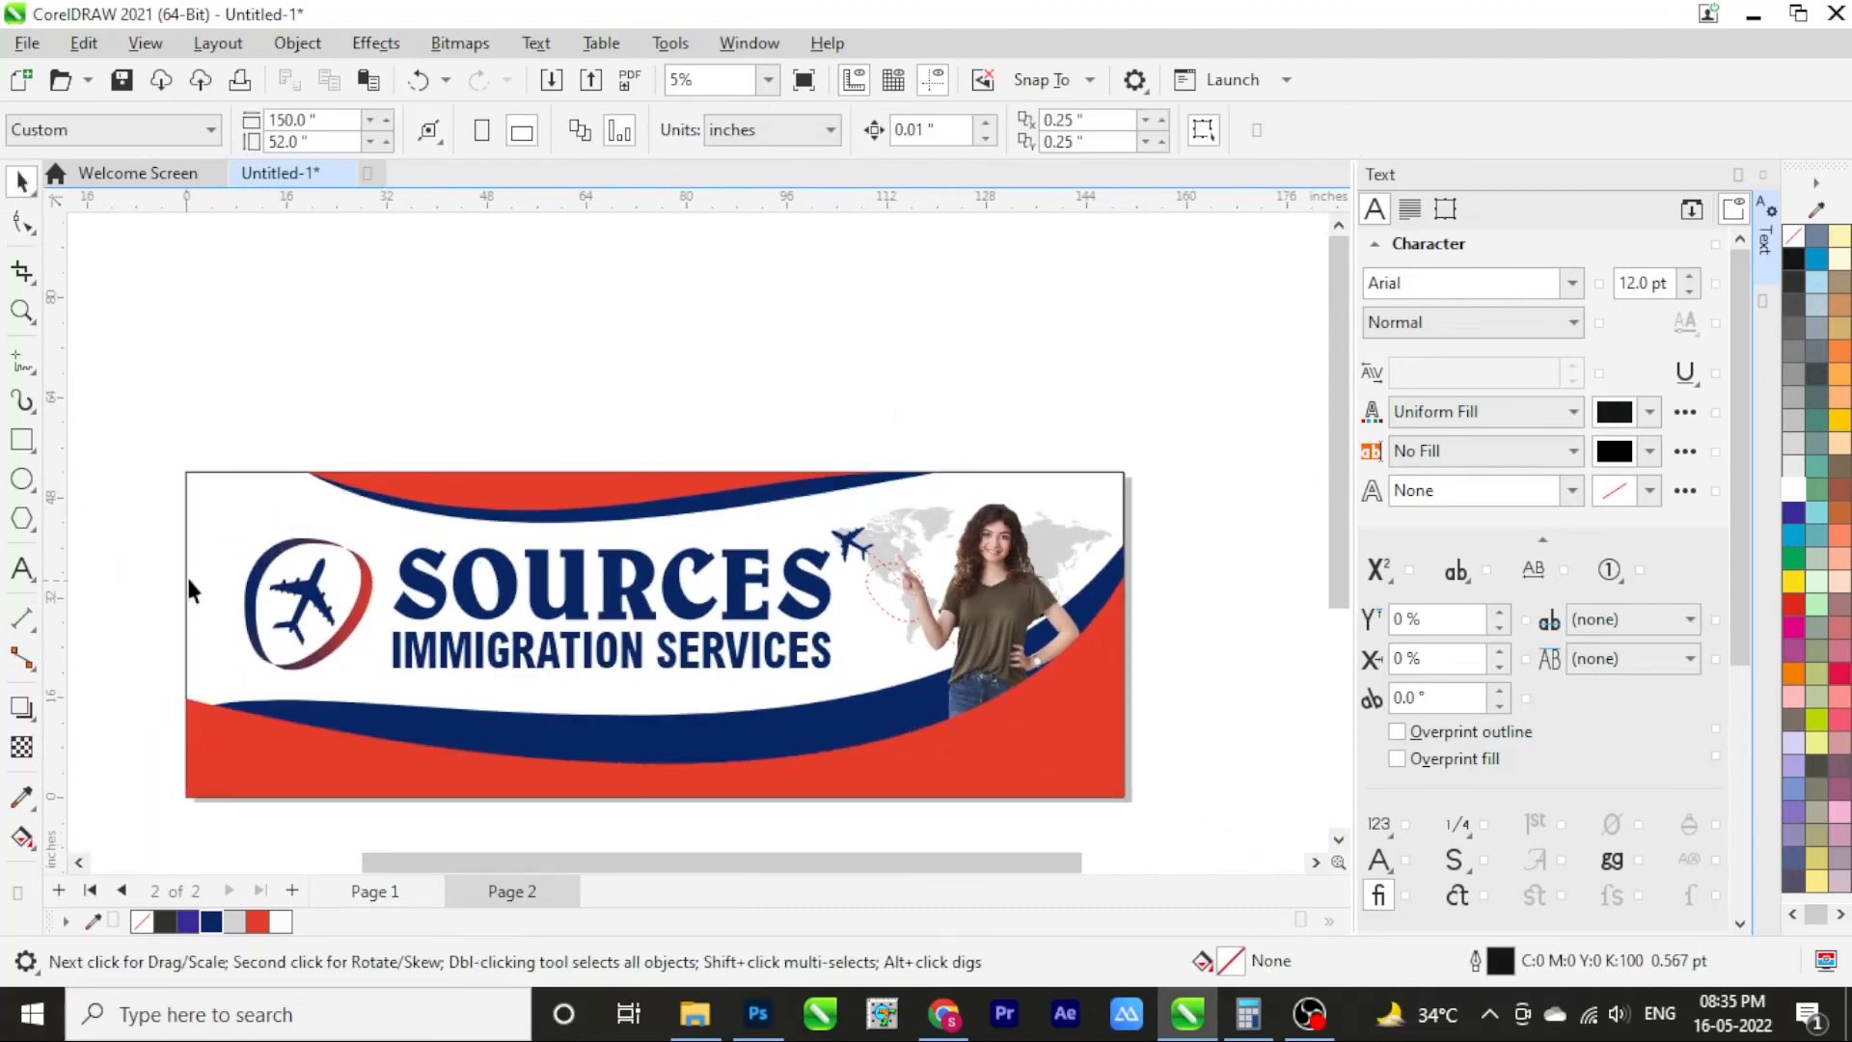
Move the white Contact Us phone line from the old banner into the red area at the new banner's lower left corner
scroll(1052, 350, down, 1)
scroll(588, 612, up, 1)
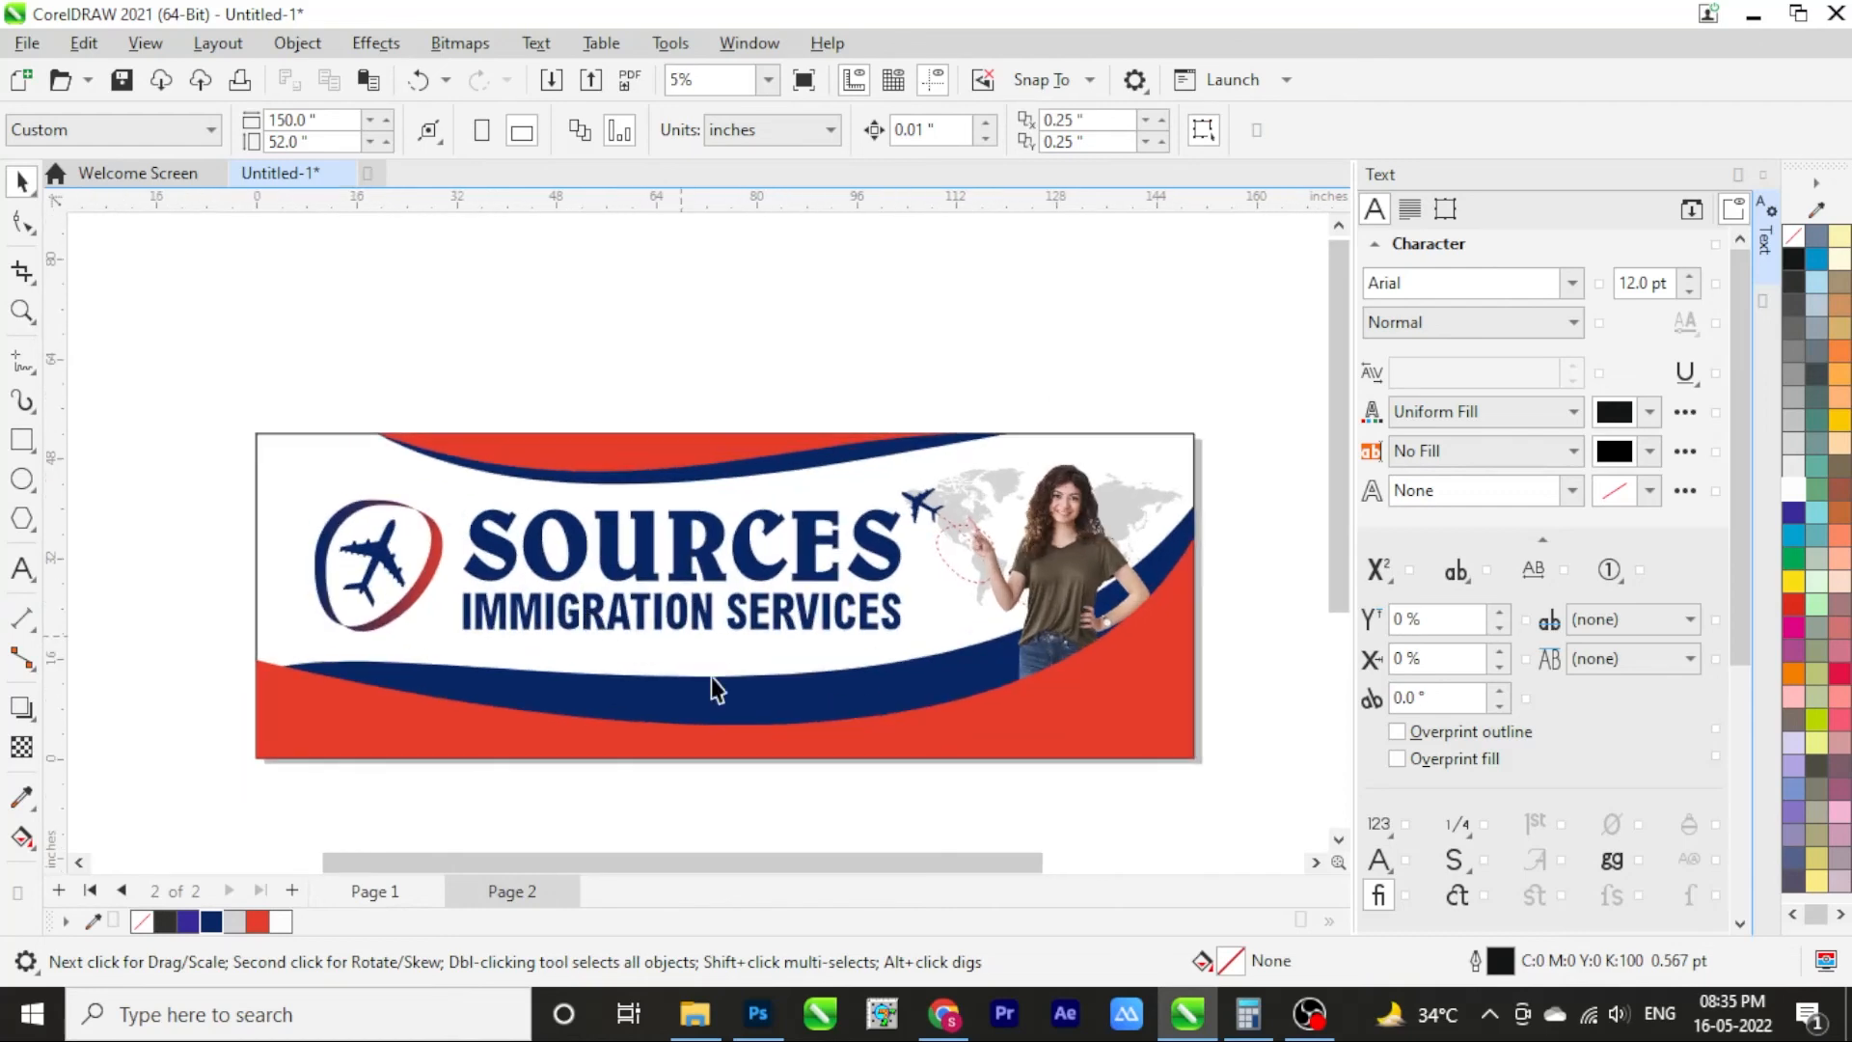
scroll(768, 533, down, 2)
scroll(807, 762, up, 1)
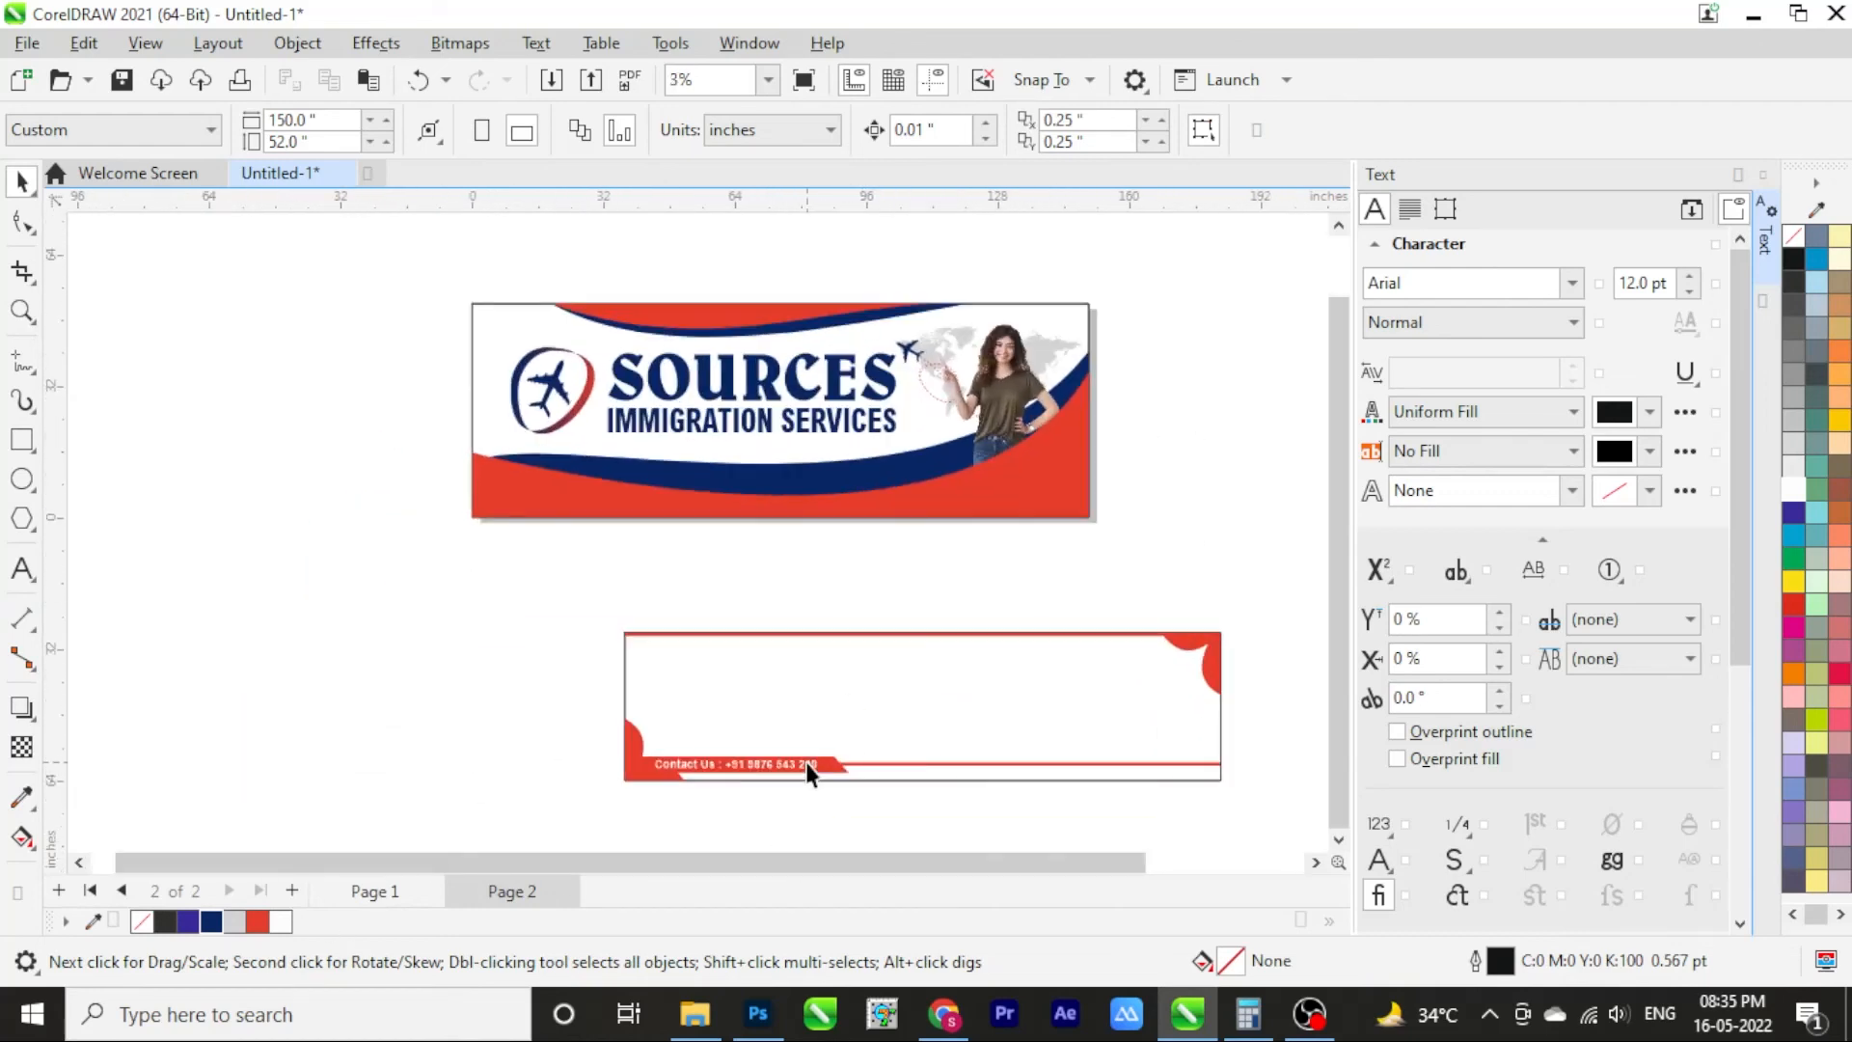
click(807, 762)
drag(806, 762, 636, 503)
scroll(608, 514, up, 3)
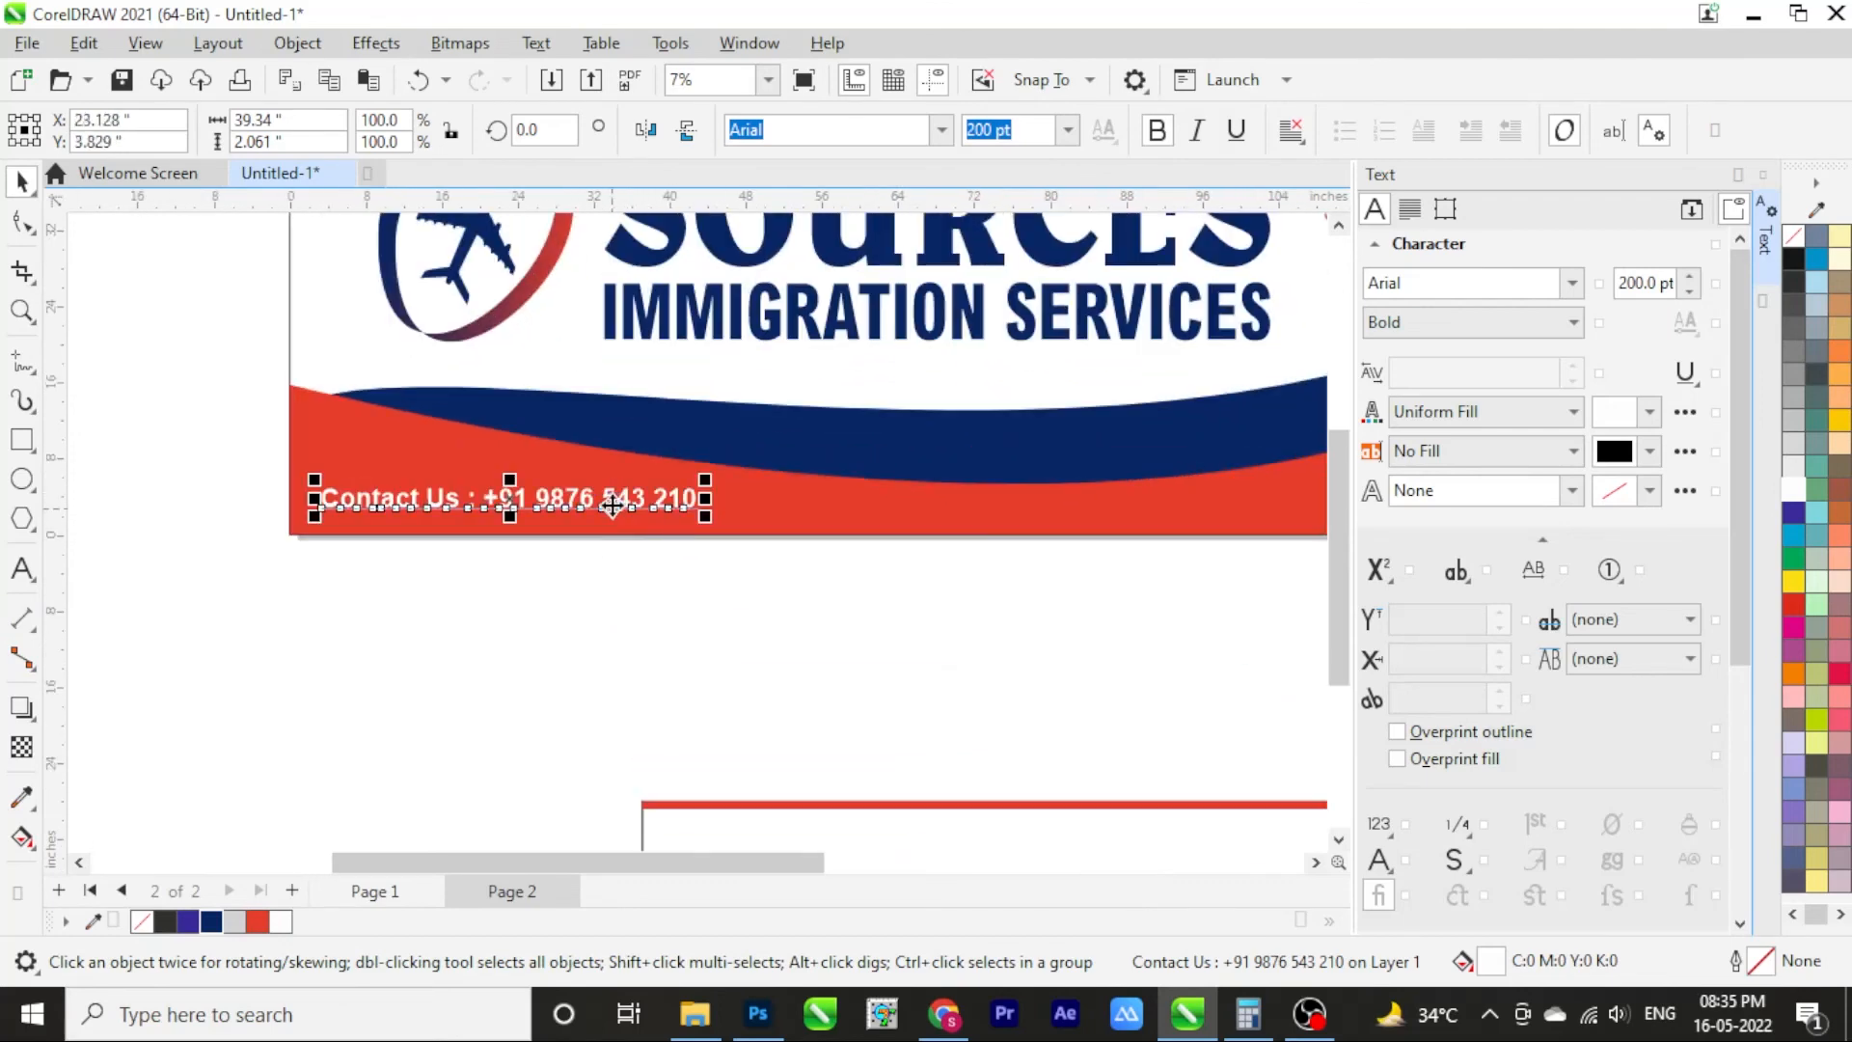
click(744, 606)
scroll(698, 513, up, 1)
drag(620, 508, 628, 507)
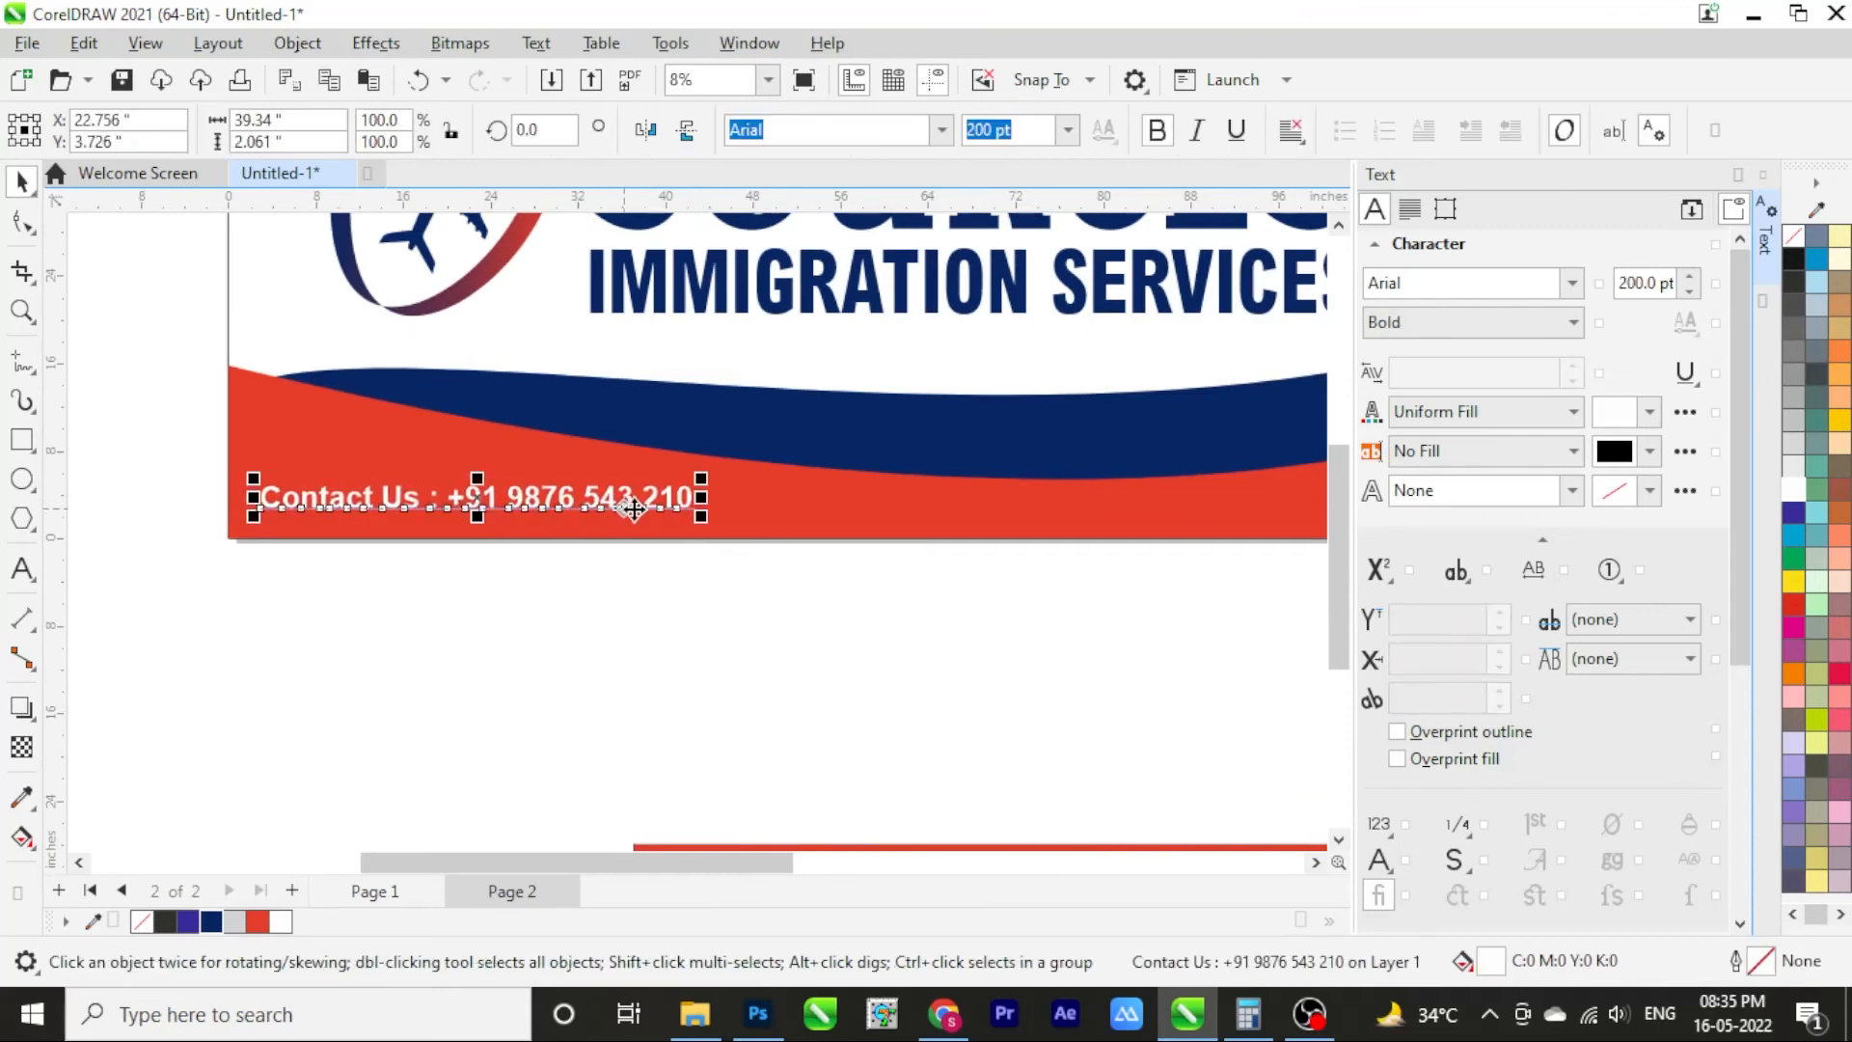
Delete the leftover frame and red decorations of the old banner below the page
scroll(380, 548, down, 4)
scroll(1003, 620, up, 1)
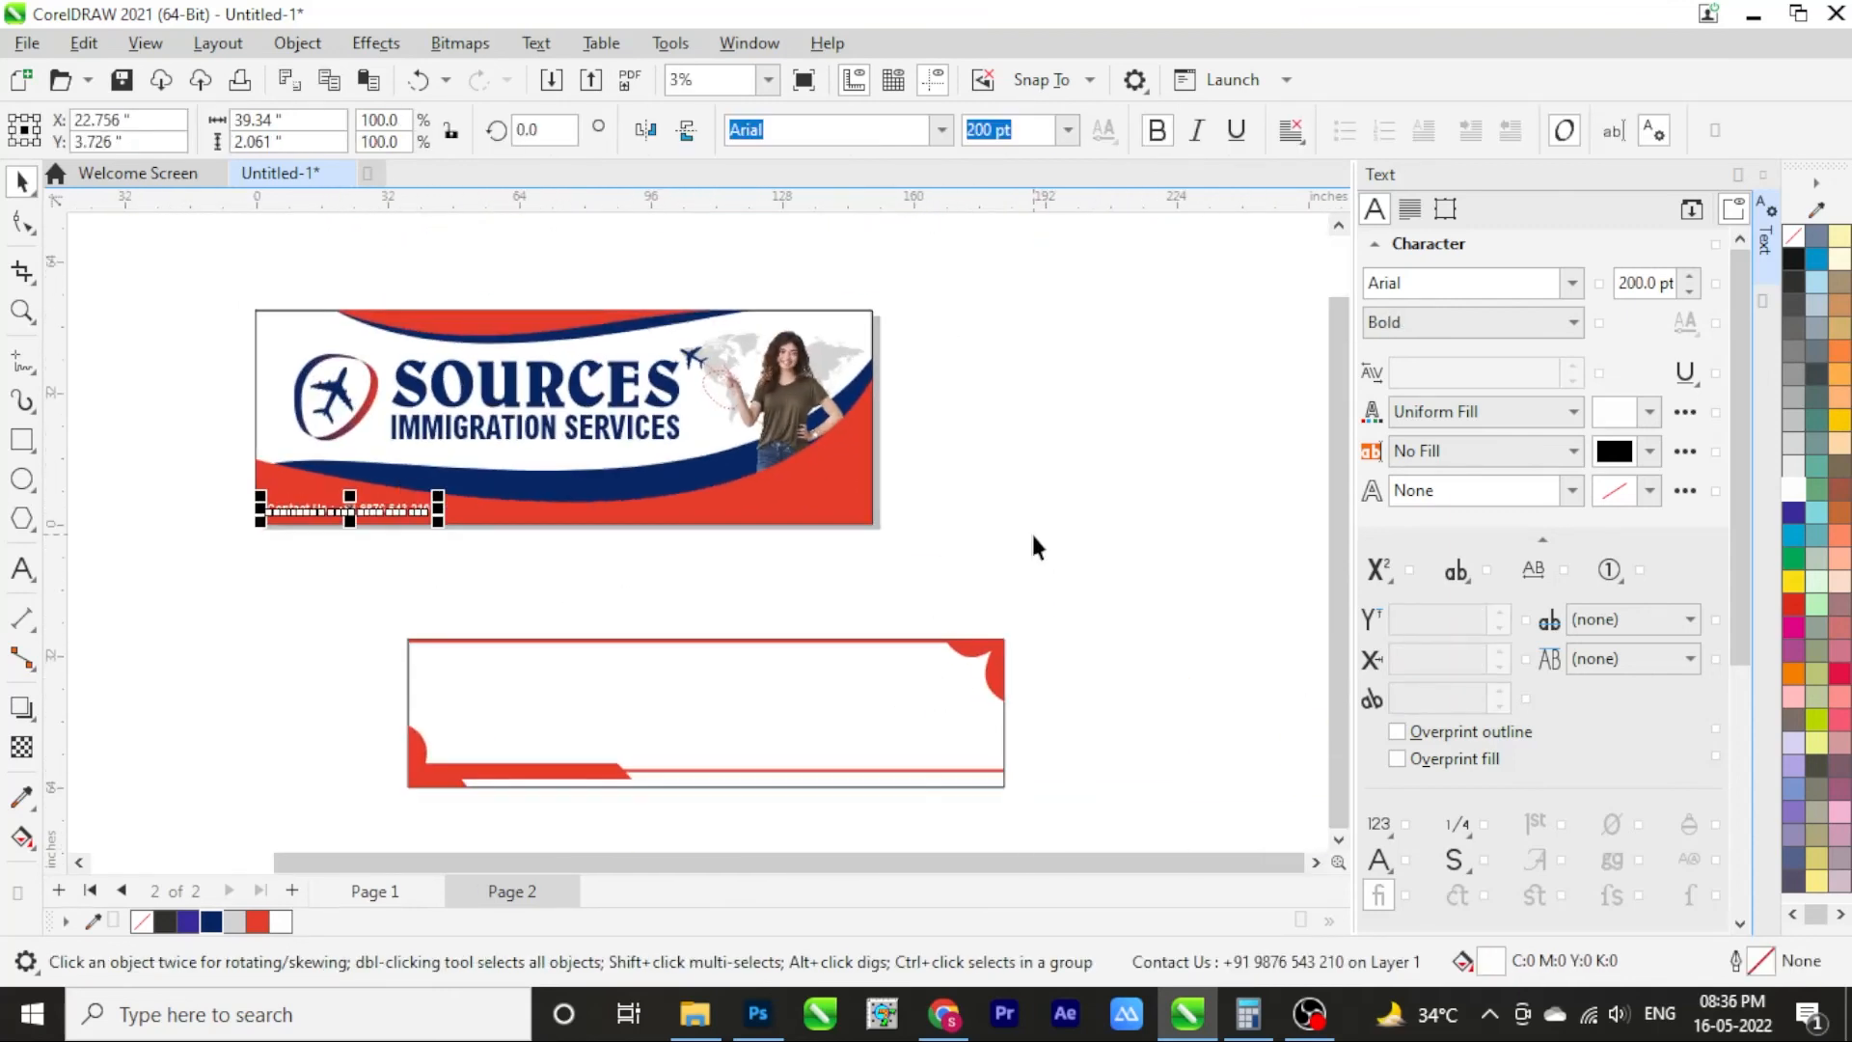
scroll(1138, 546, down, 1)
drag(1169, 558, 363, 860)
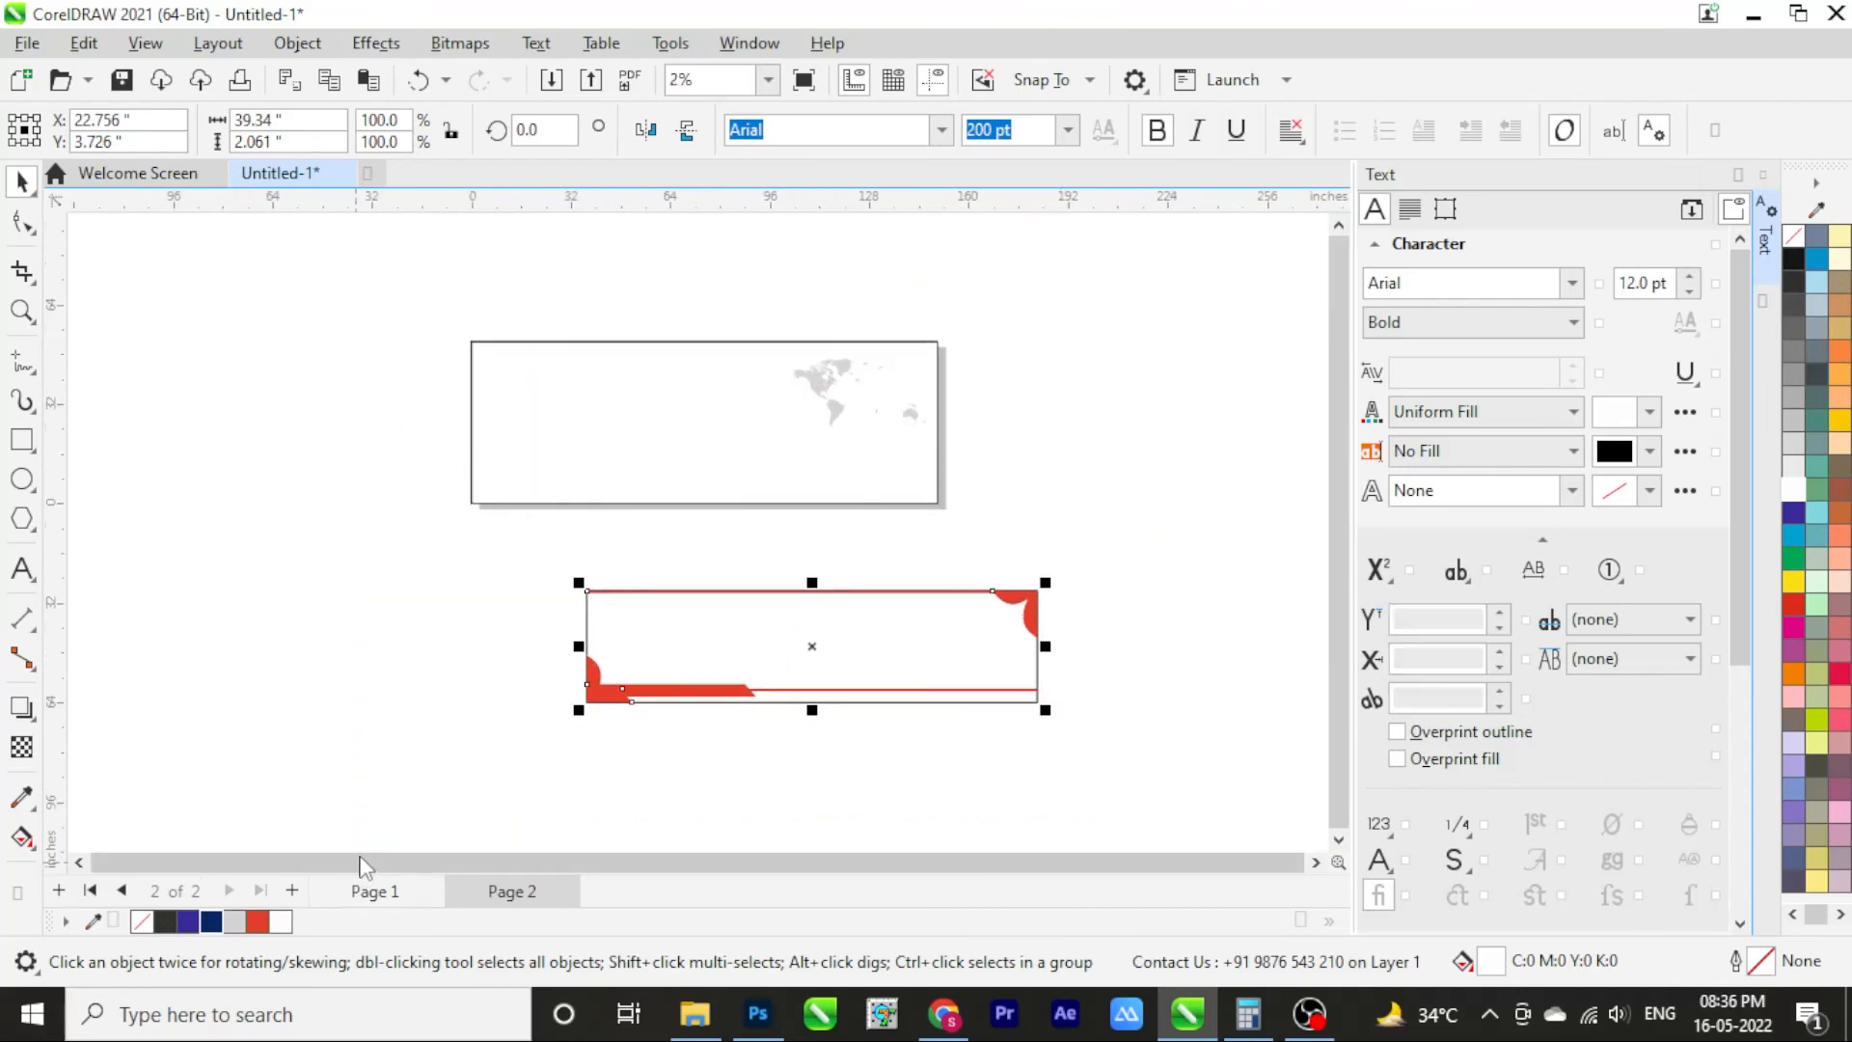
key(Delete)
Fit all banner objects in the view and preview the finished banner in full screen
key(ctrl+a)
key(shift+F2)
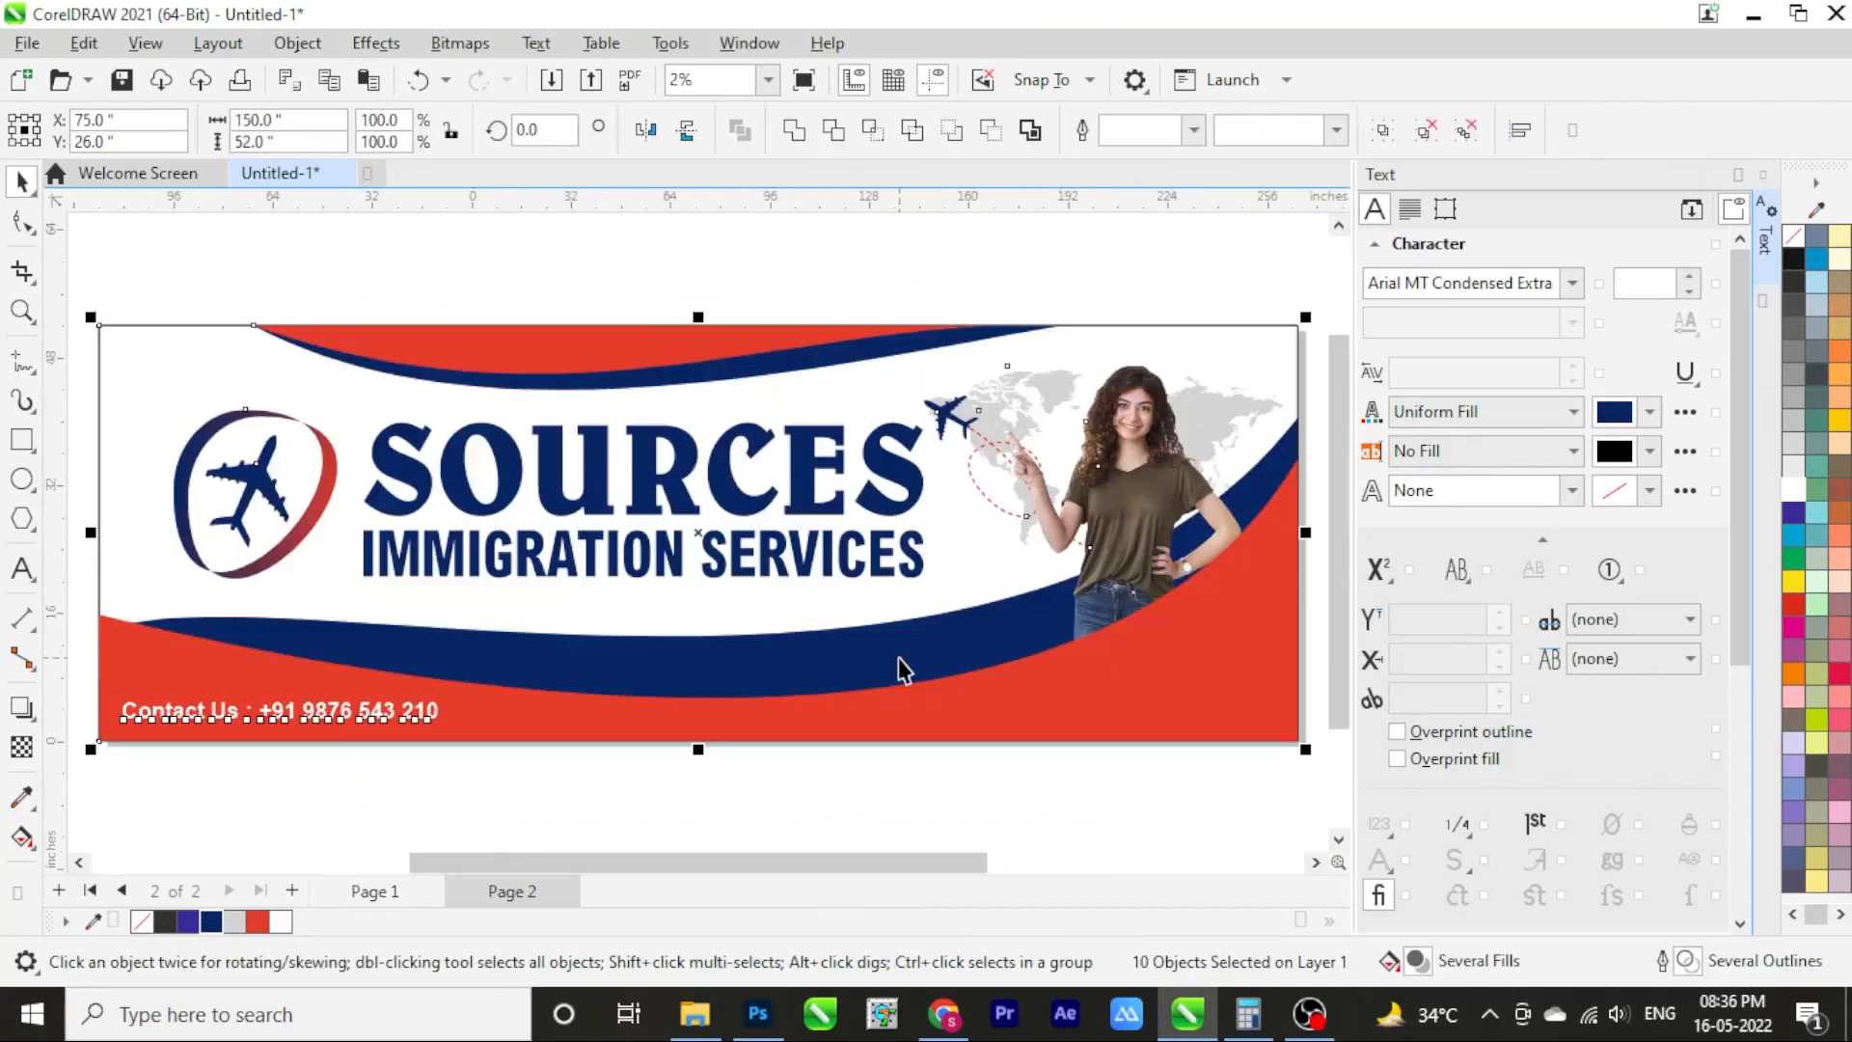
key(F9)
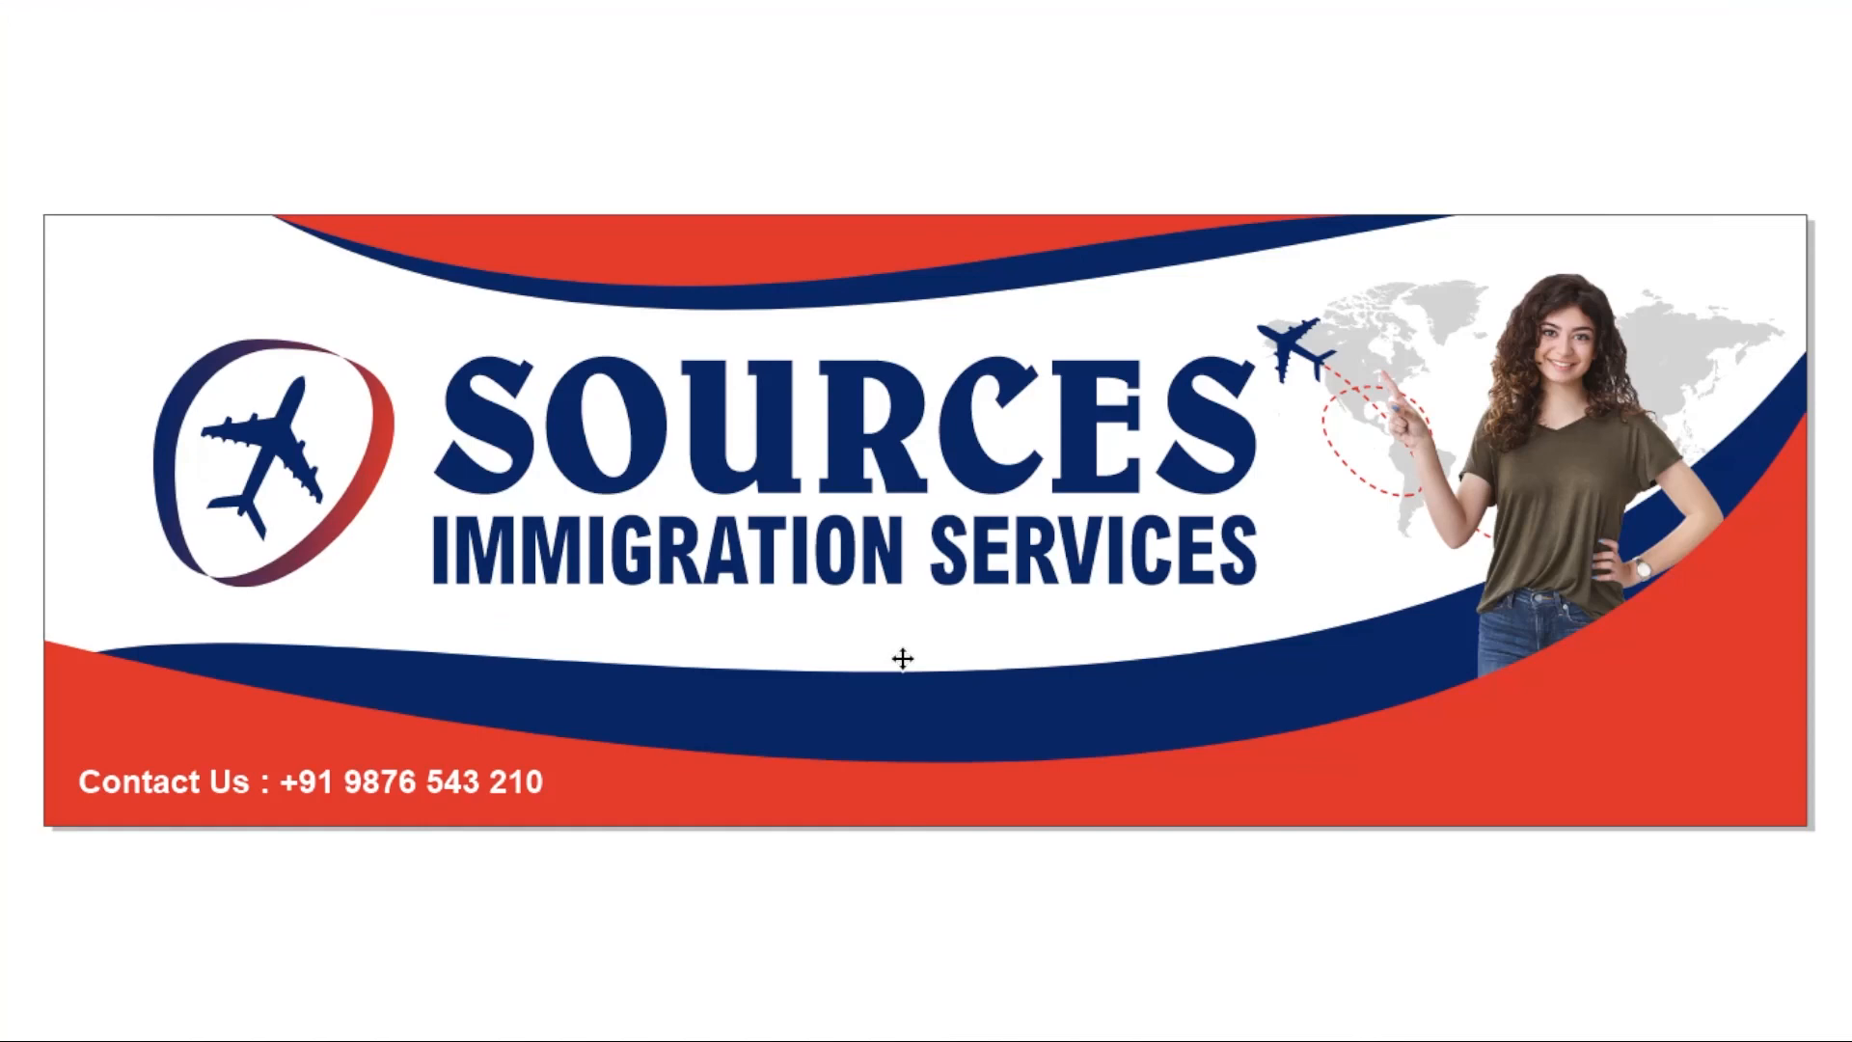